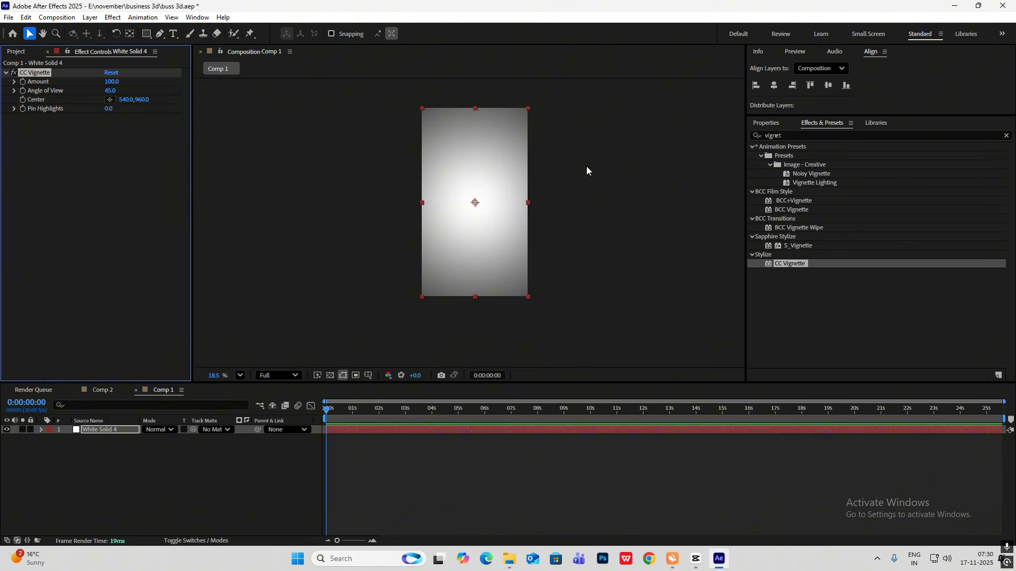
# Reduce the CC Vignette Amount on the white solid to 58.
pyautogui.click(586, 166)
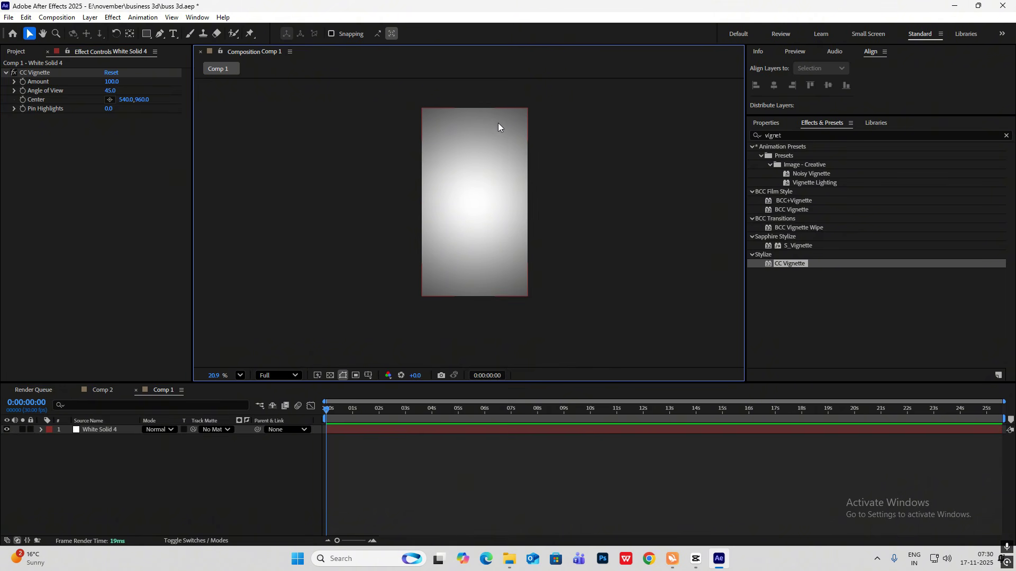
pyautogui.press('.')
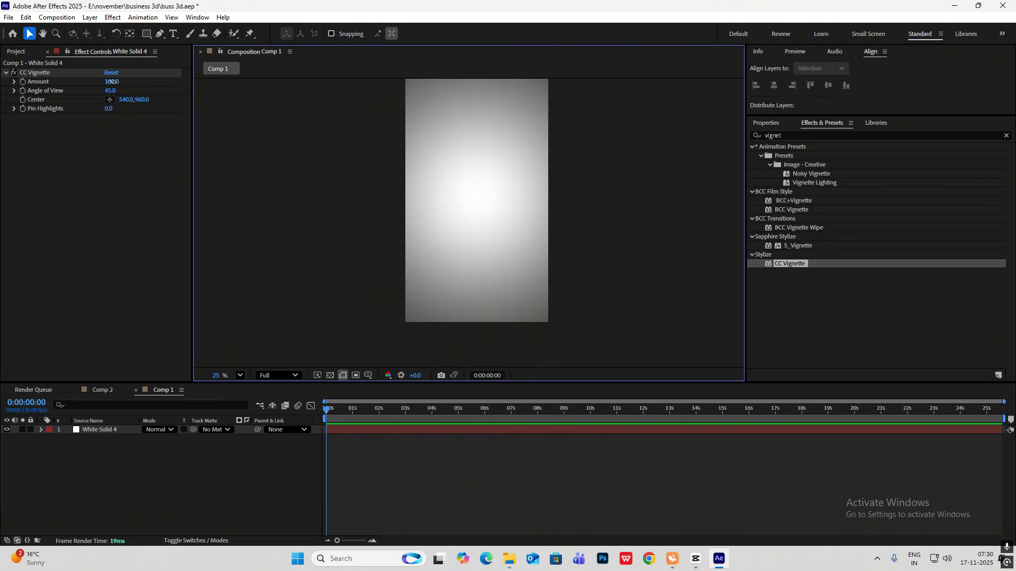
pyautogui.moveTo(111, 82); pyautogui.dragTo(95, 88)
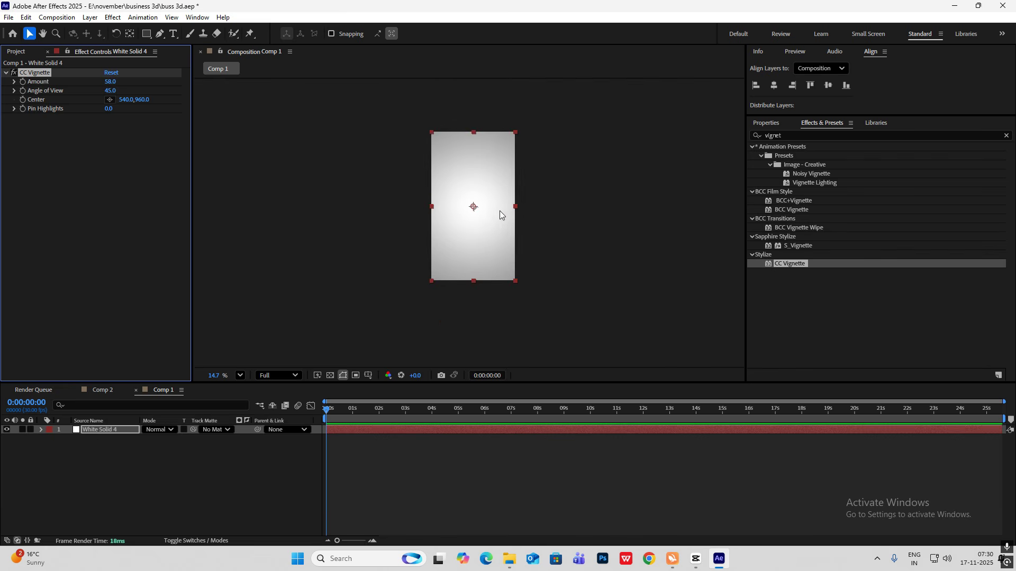
# Rename the white solid layer to "bg" and lock it.
pyautogui.rightClick(117, 429)
pyautogui.click(108, 439)
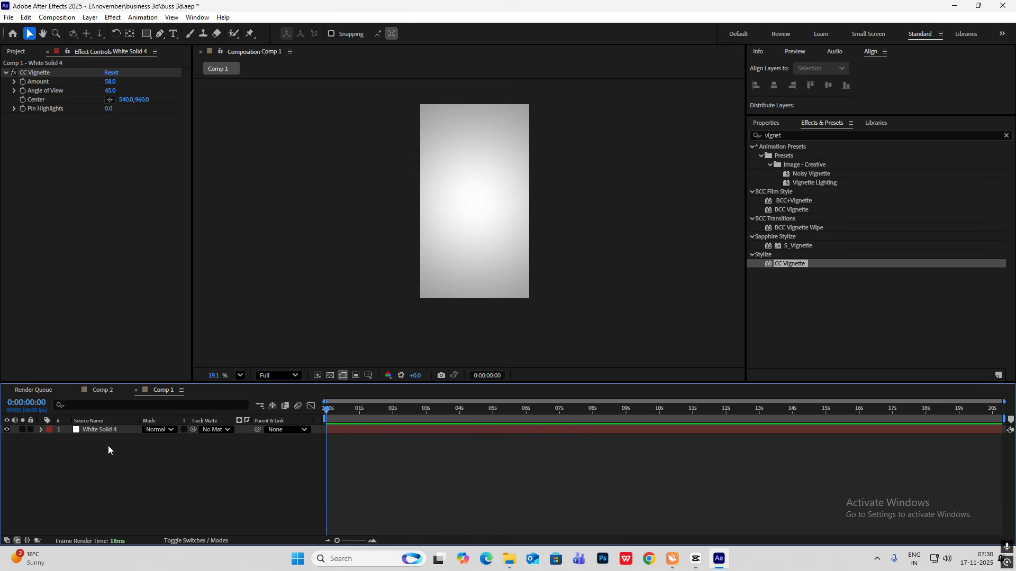
pyautogui.click(114, 430)
pyautogui.press('Return')
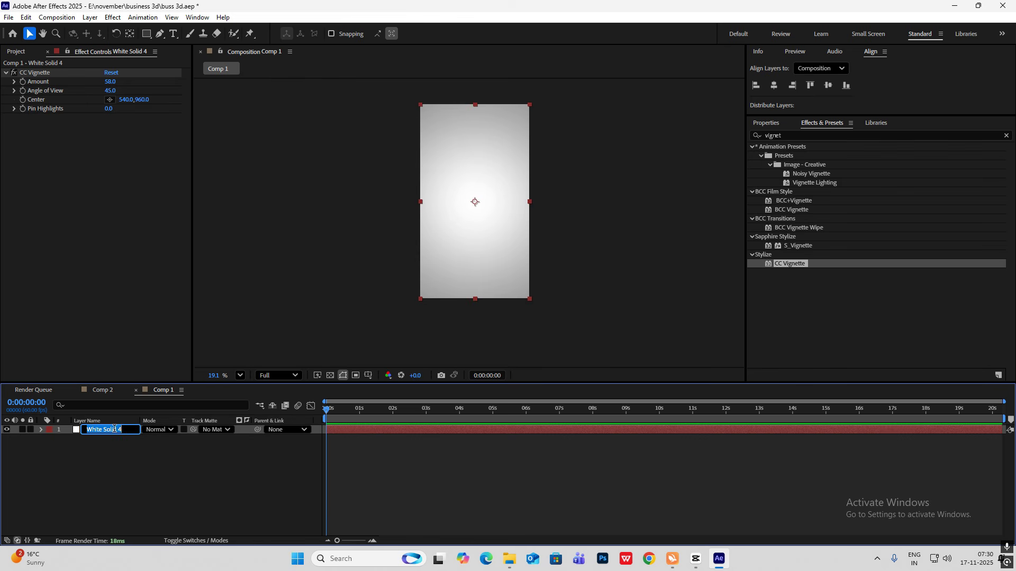
pyautogui.write('bg')
pyautogui.click(108, 468)
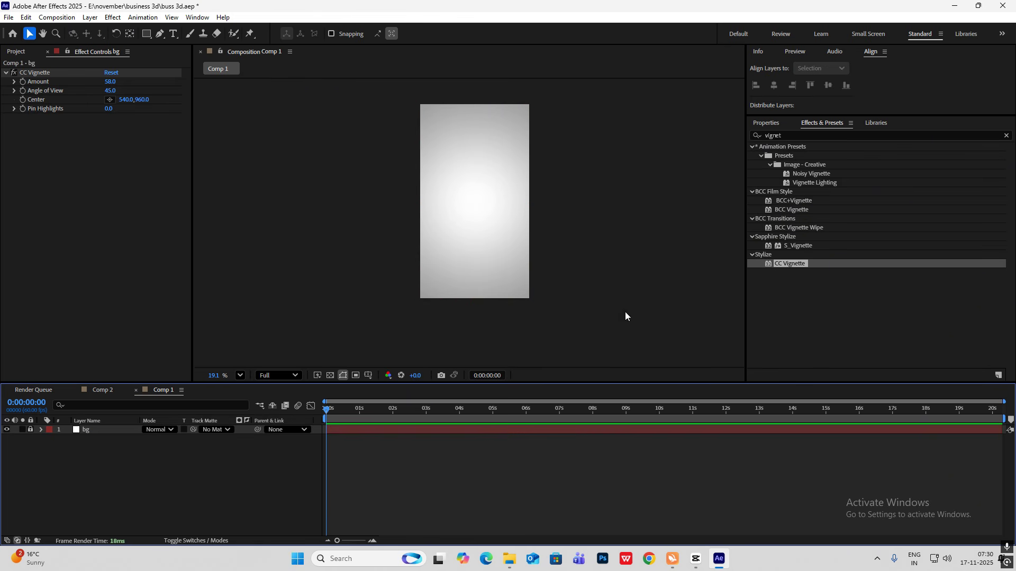
pyautogui.scroll(-1, 550, 202)
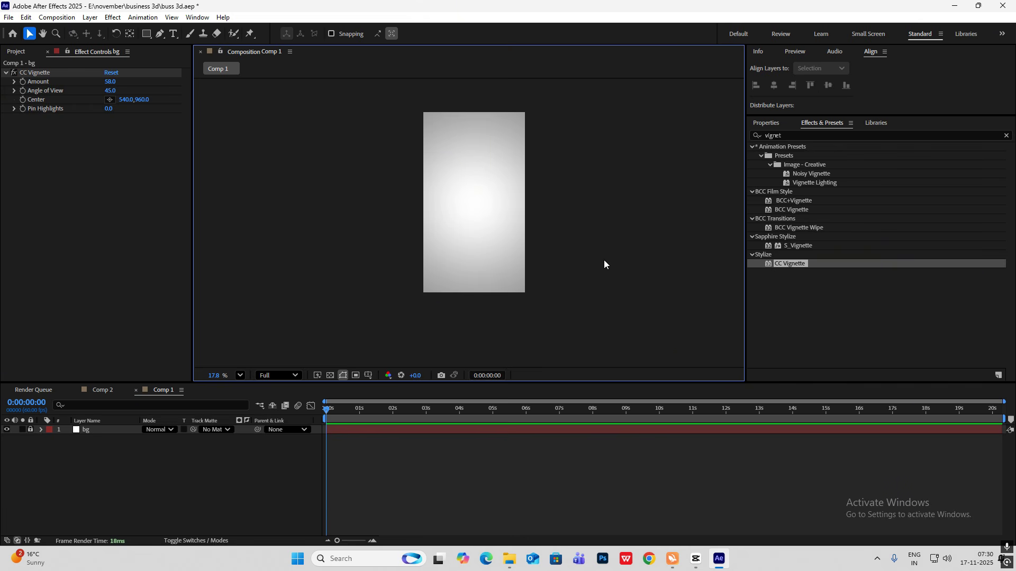
pyautogui.scroll(-3, 604, 261)
pyautogui.scroll(3, 604, 261)
pyautogui.scroll(-5, 604, 261)
pyautogui.scroll(4, 604, 261)
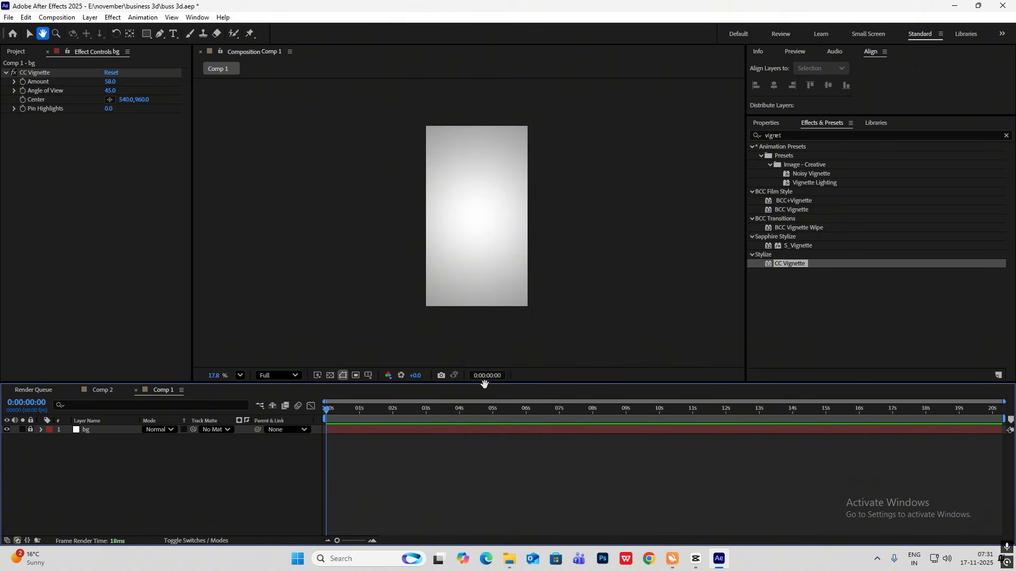
# Switch to CapCut and scrub the reference video to its opening "If you're someone" title.
pyautogui.click(695, 559)
pyautogui.moveTo(214, 378); pyautogui.dragTo(101, 385)
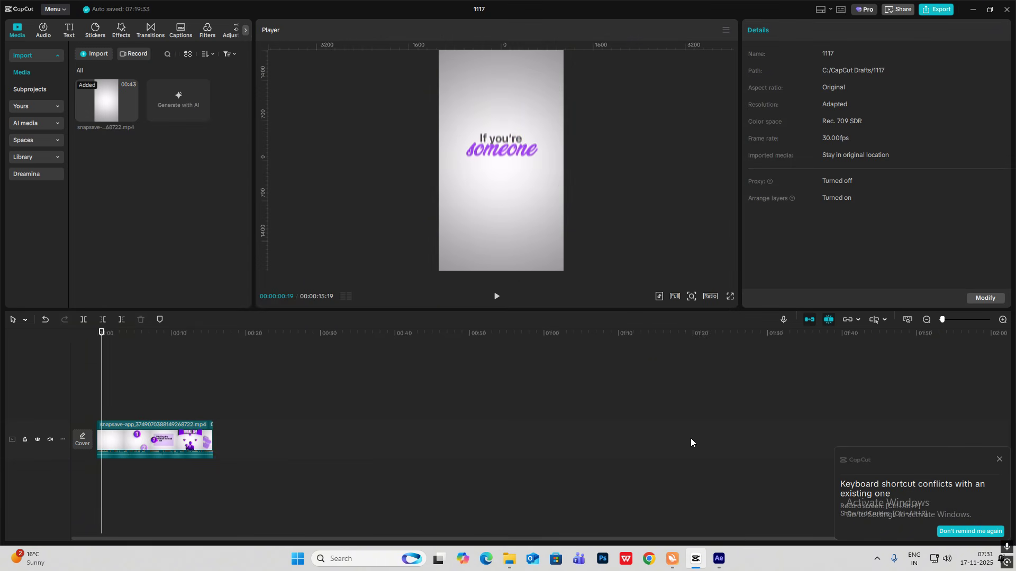
# Switch back to After Effects and add a text layer reading "if you're" to Comp 1.
pyautogui.click(718, 560)
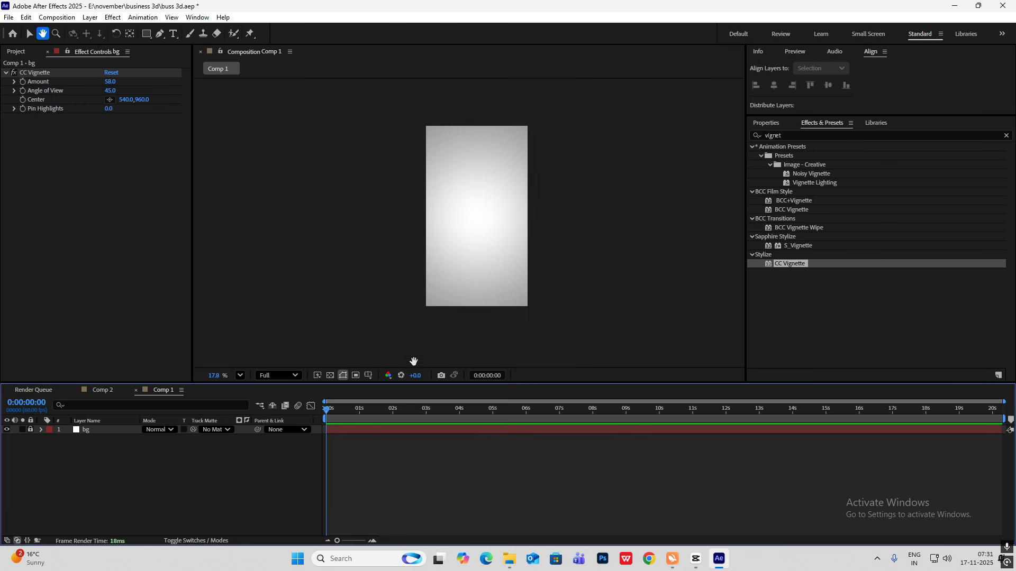
pyautogui.rightClick(299, 107)
pyautogui.moveTo(367, 114)
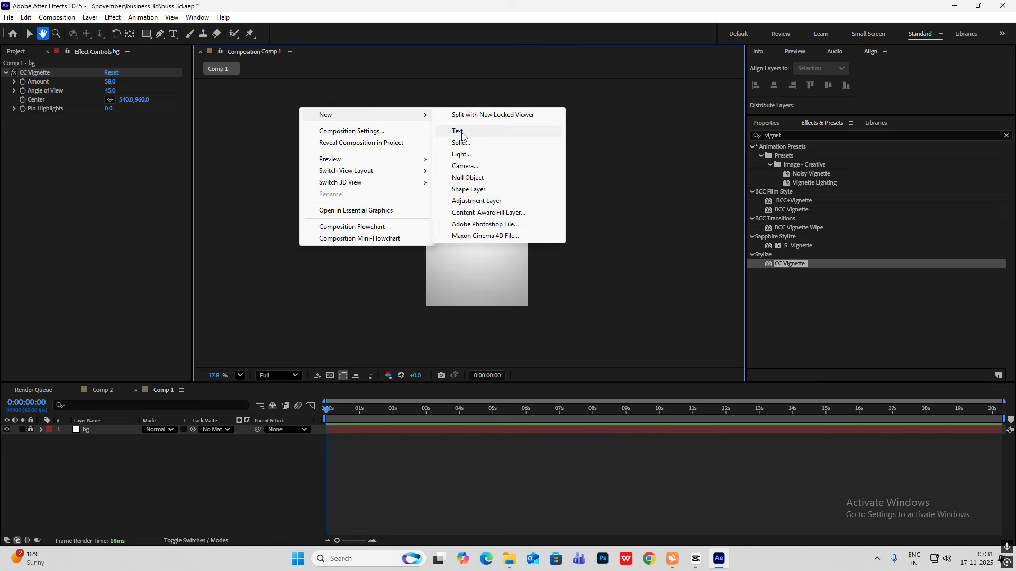
pyautogui.click(477, 132)
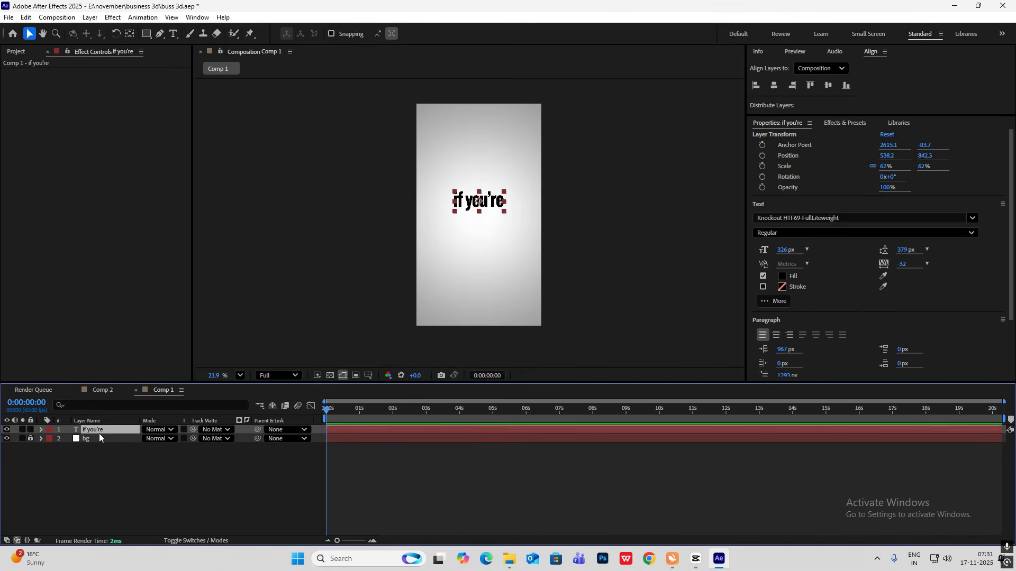
# Set the "if you're" text in a plain sans-serif font and the "someone" text in a bold script font.
pyautogui.click(642, 217)
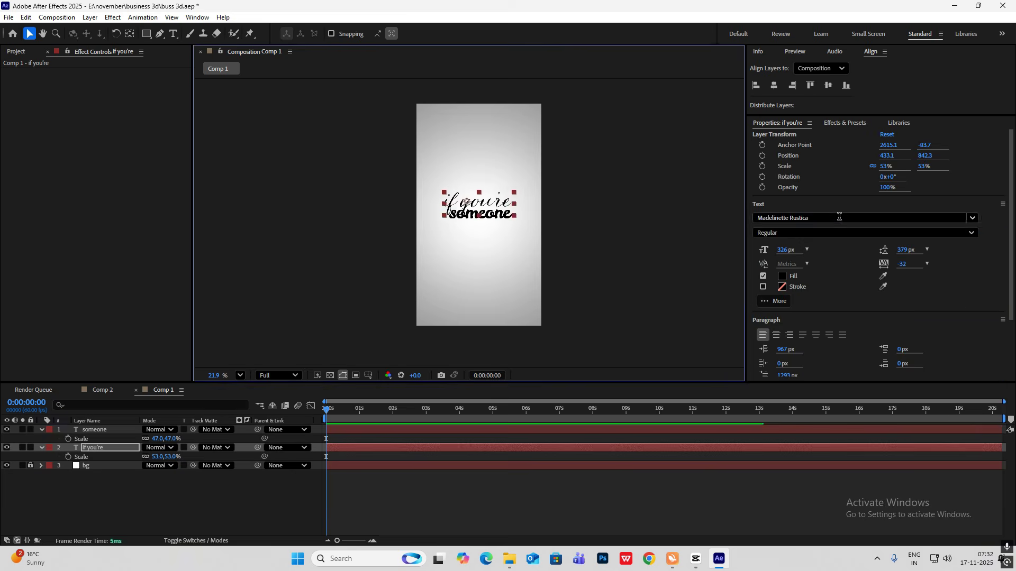
pyautogui.click(862, 217)
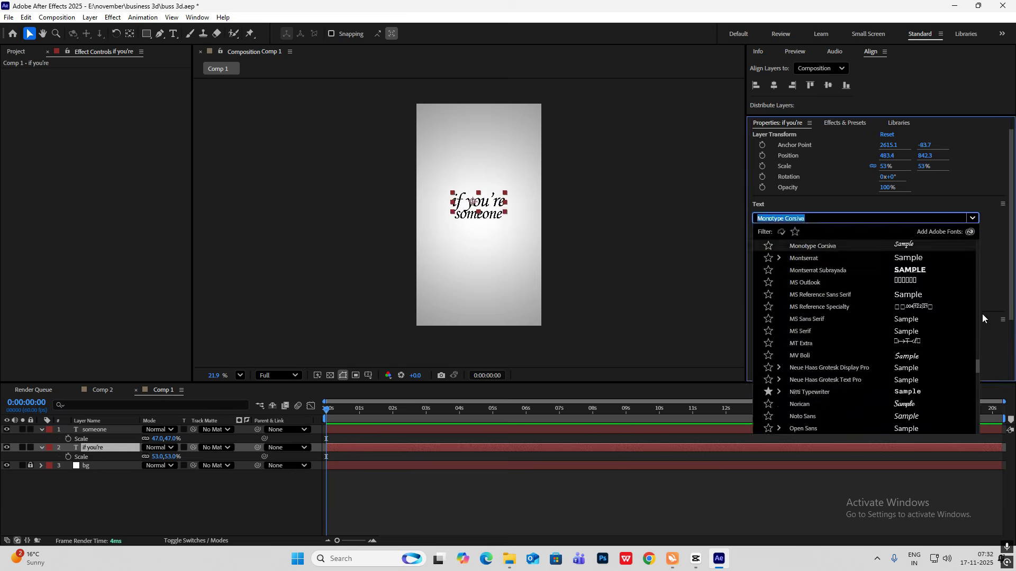
pyautogui.click(491, 205)
pyautogui.click(863, 218)
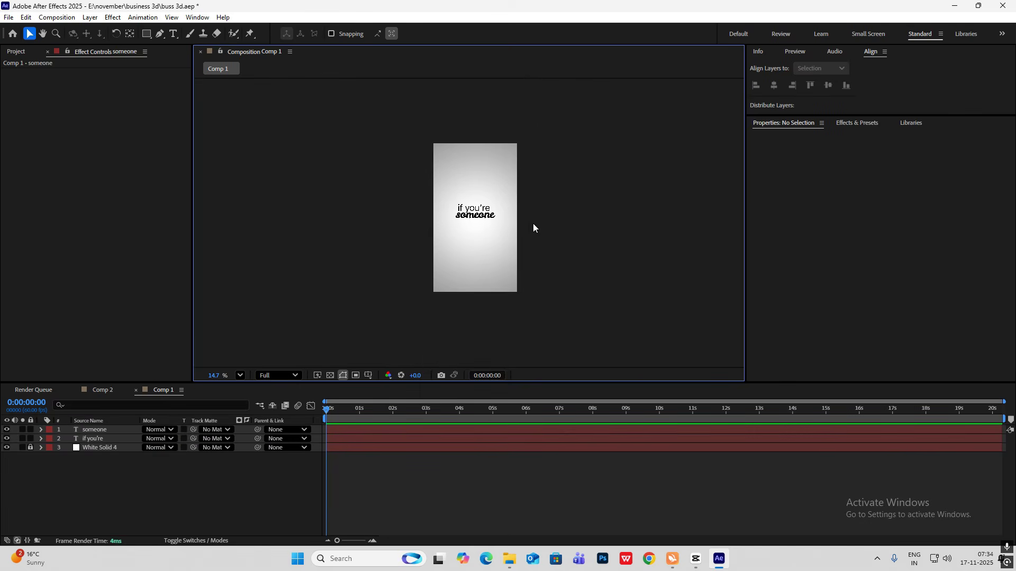
# Find the Gradient Ramp effect with the search term "gradient" and apply it to the "someone" text layer.
pyautogui.click(858, 123)
pyautogui.hotkey('ctrl', 'f')
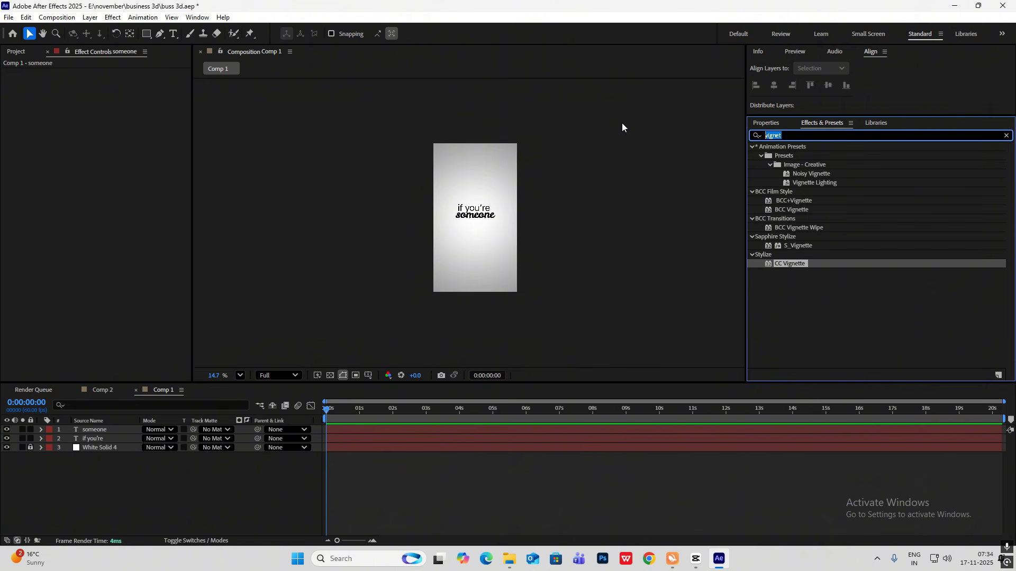
pyautogui.write('gradient')
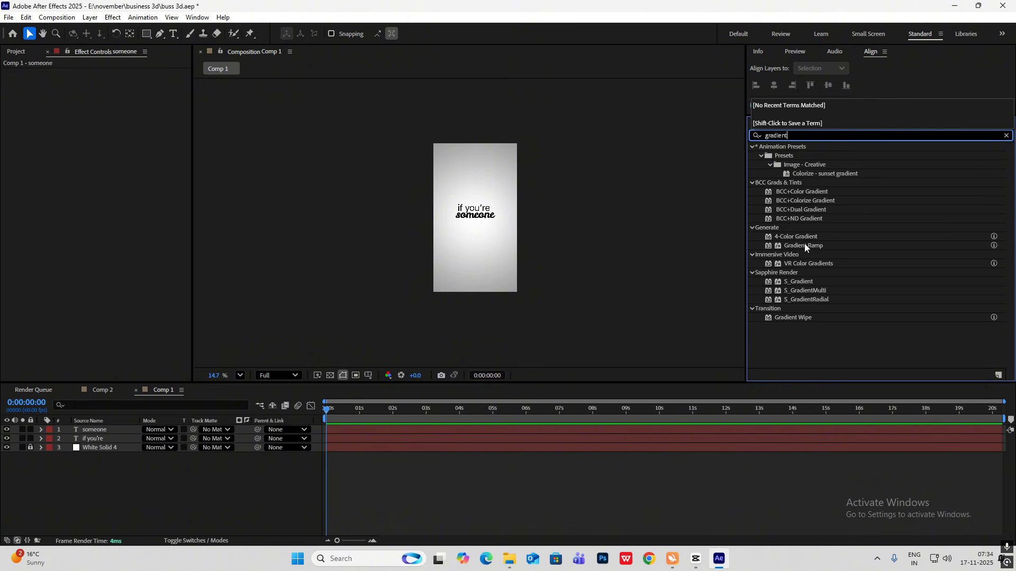
pyautogui.moveTo(804, 246); pyautogui.dragTo(476, 216)
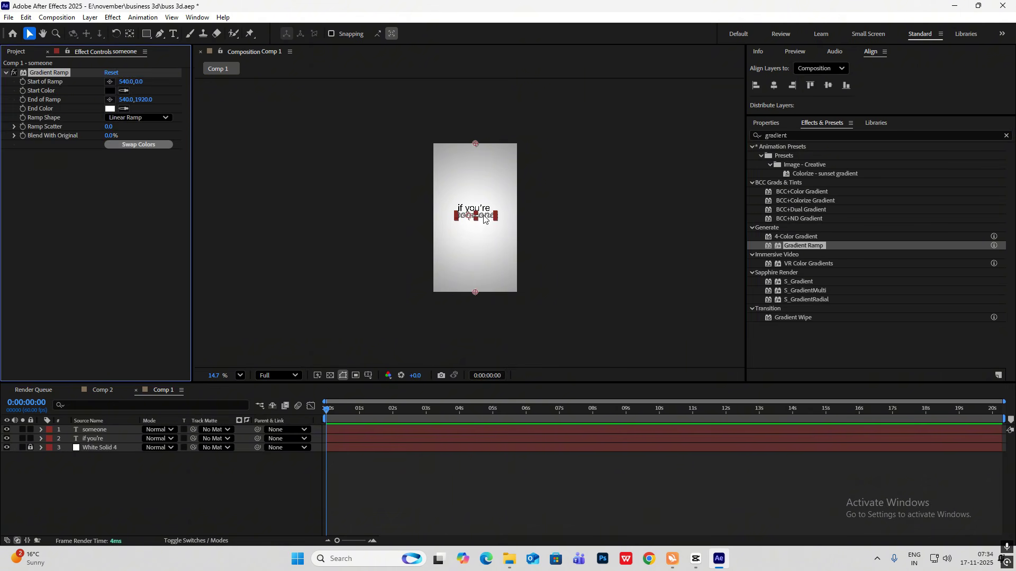
# Set the Gradient Ramp's Start Color on the "someone" layer to a dark purple.
pyautogui.scroll(3, 479, 228)
pyautogui.scroll(3, 479, 228)
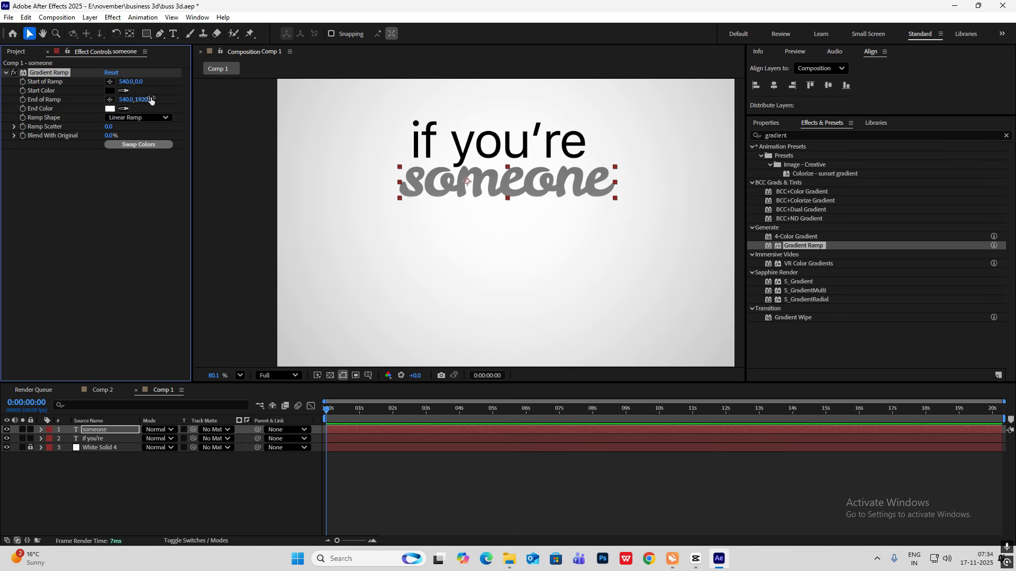
pyautogui.click(109, 91)
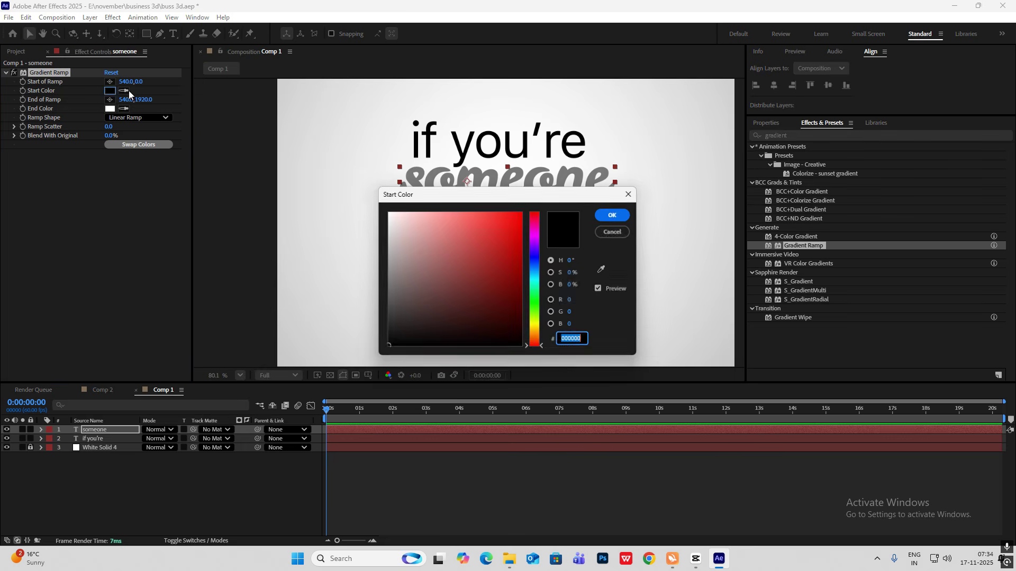
pyautogui.click(536, 250)
pyautogui.moveTo(537, 248); pyautogui.dragTo(537, 244)
pyautogui.click(520, 302)
pyautogui.click(625, 214)
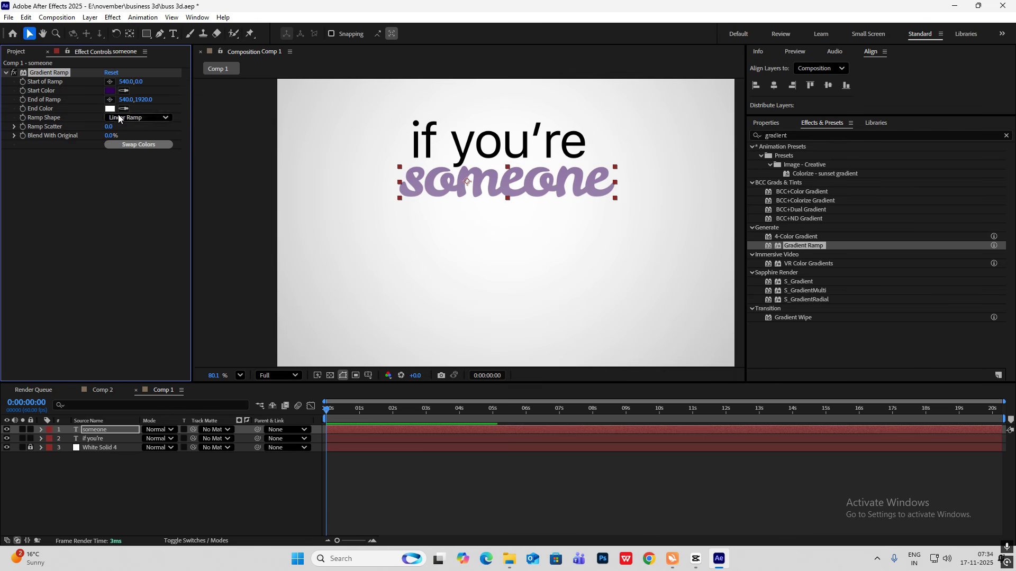
# Set the Gradient Ramp's End Color to the bright purple 9335FE.
pyautogui.click(109, 109)
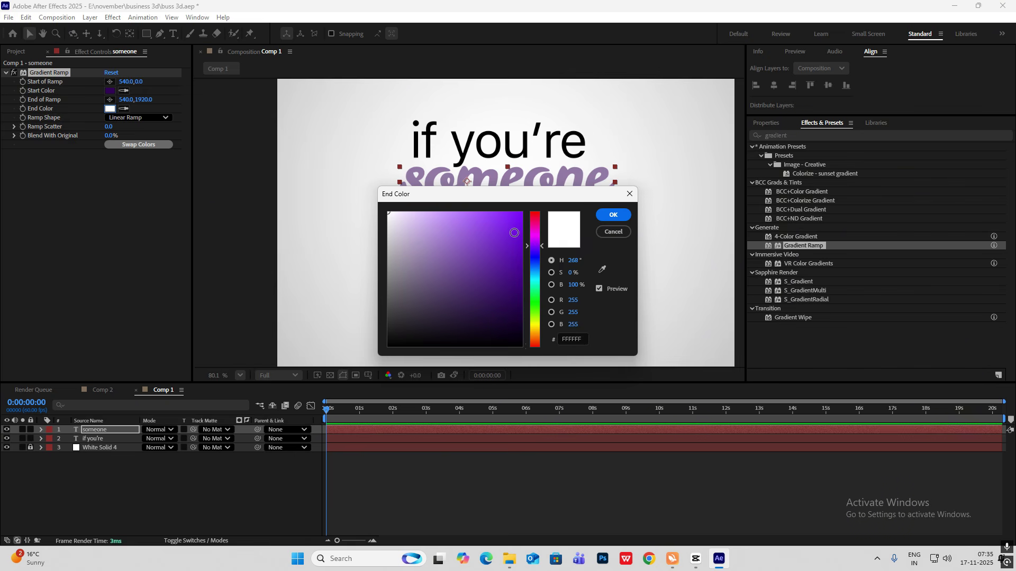
pyautogui.moveTo(517, 234); pyautogui.dragTo(495, 212)
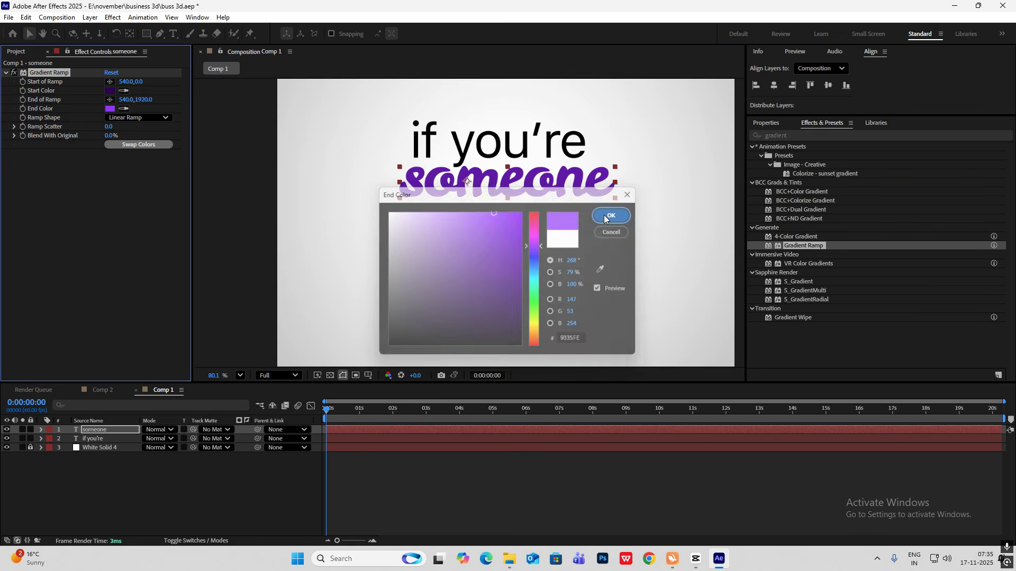
pyautogui.click(612, 215)
# Place the ramp's start point below the "someone" text at about 522, 1209 and its end point above it at about 457, 510.
pyautogui.click(110, 81)
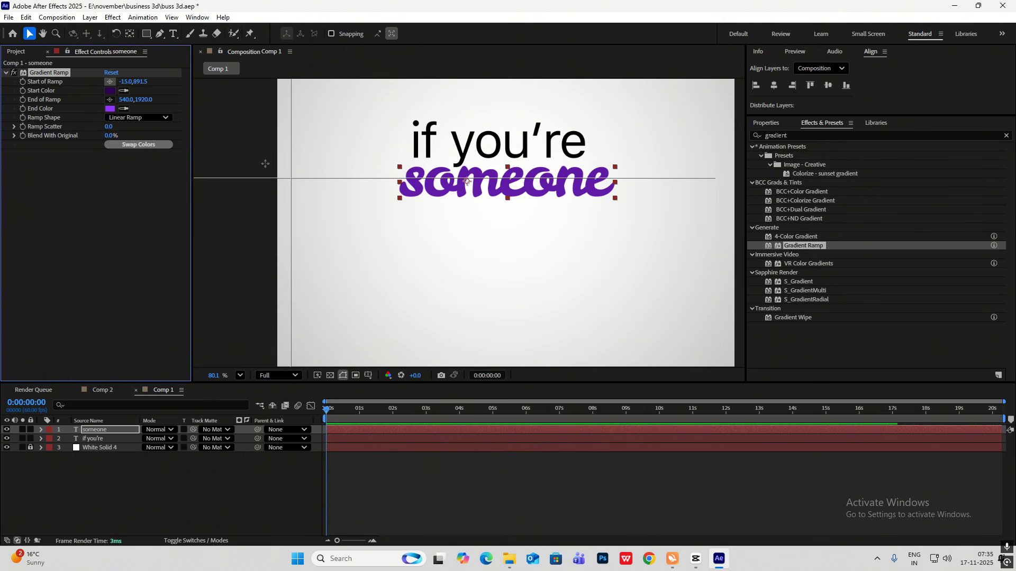
pyautogui.click(537, 238)
pyautogui.moveTo(538, 239); pyautogui.dragTo(532, 346)
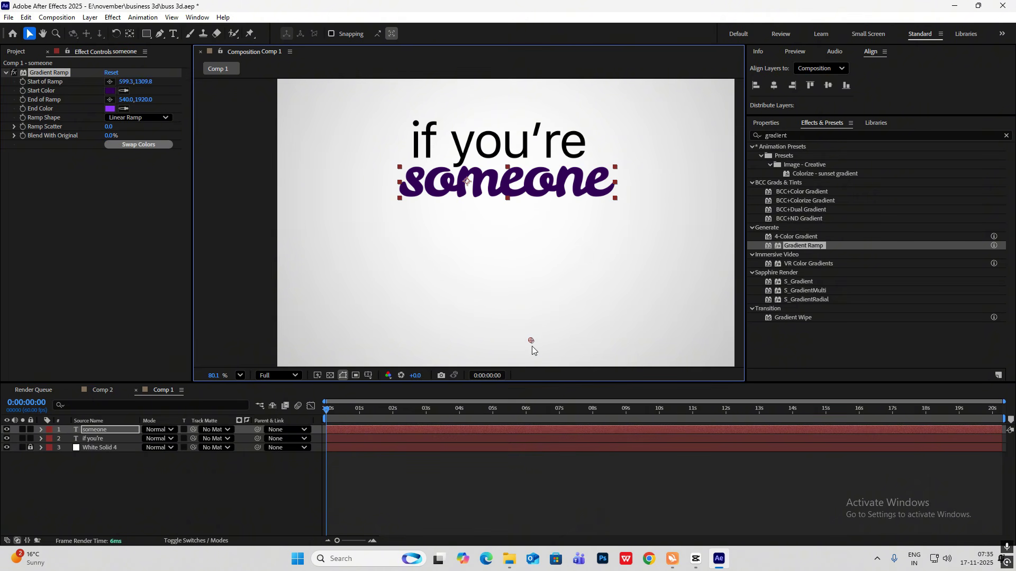
pyautogui.click(109, 99)
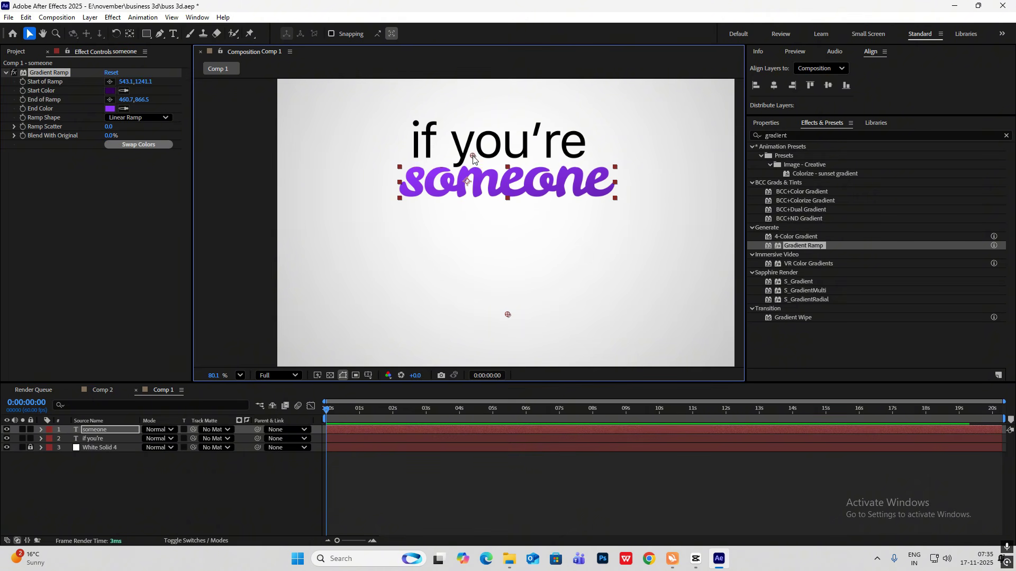
pyautogui.click(474, 117)
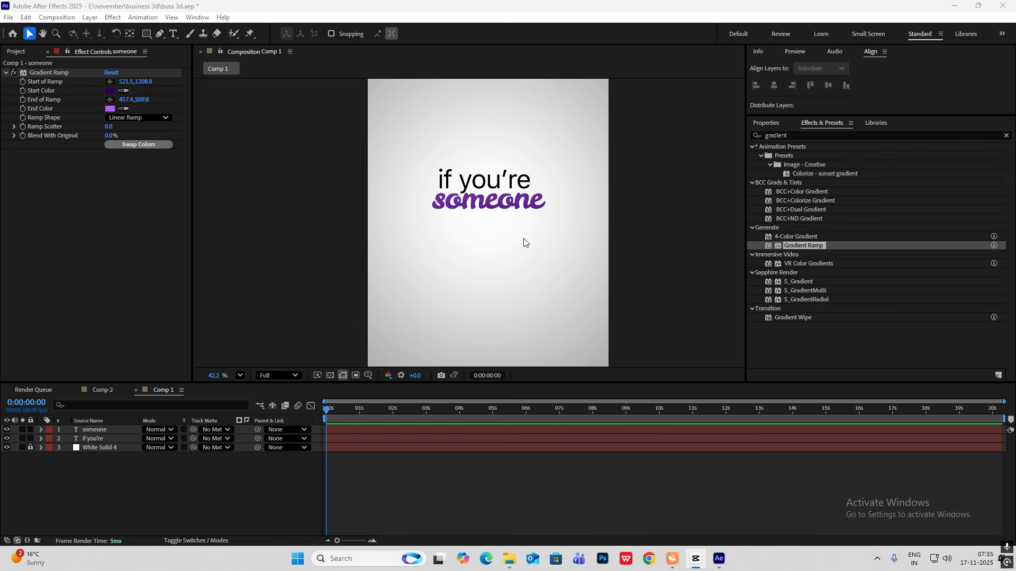
pyautogui.scroll(-5, 524, 243)
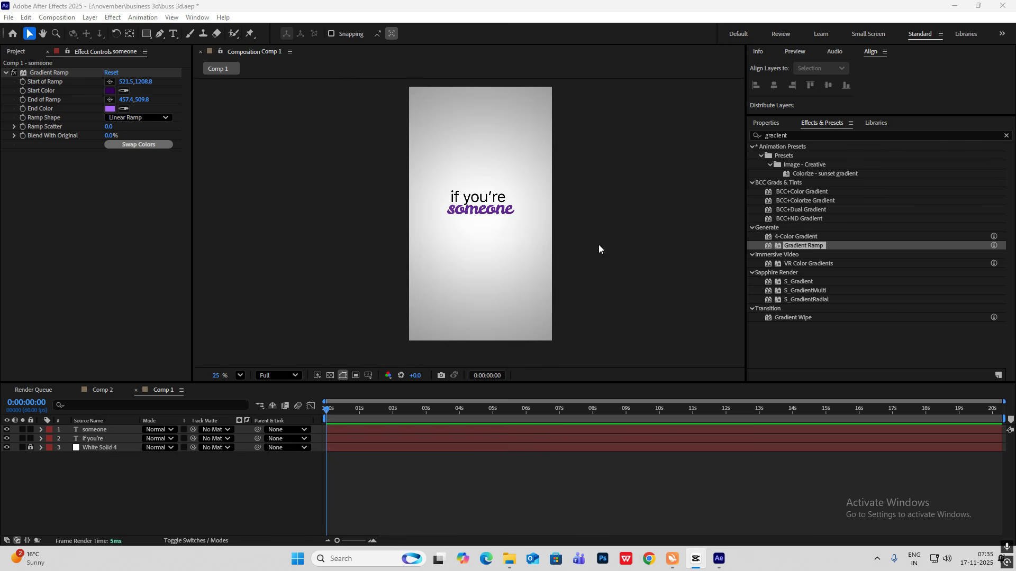
pyautogui.scroll(3, 483, 249)
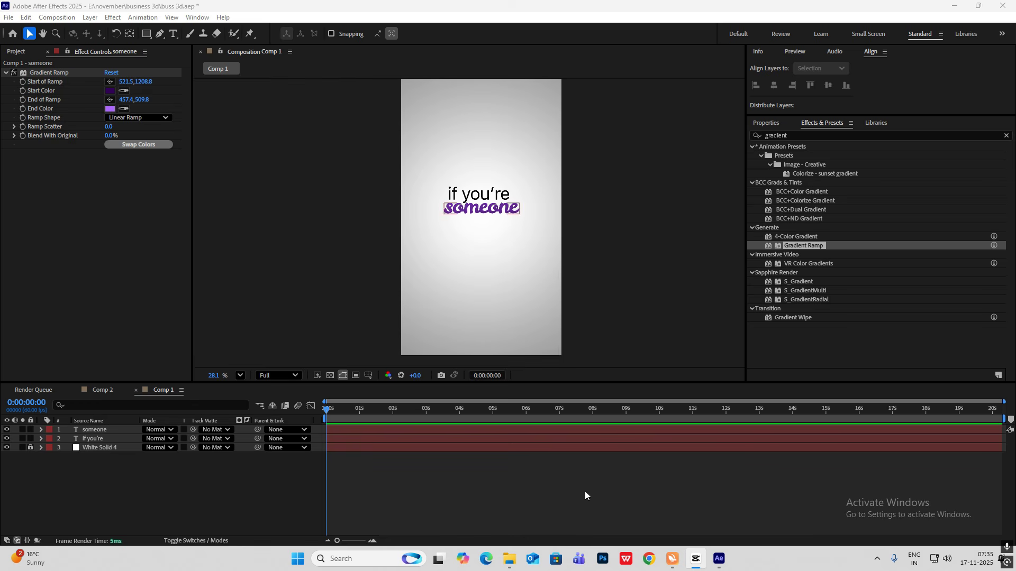
pyautogui.click(715, 564)
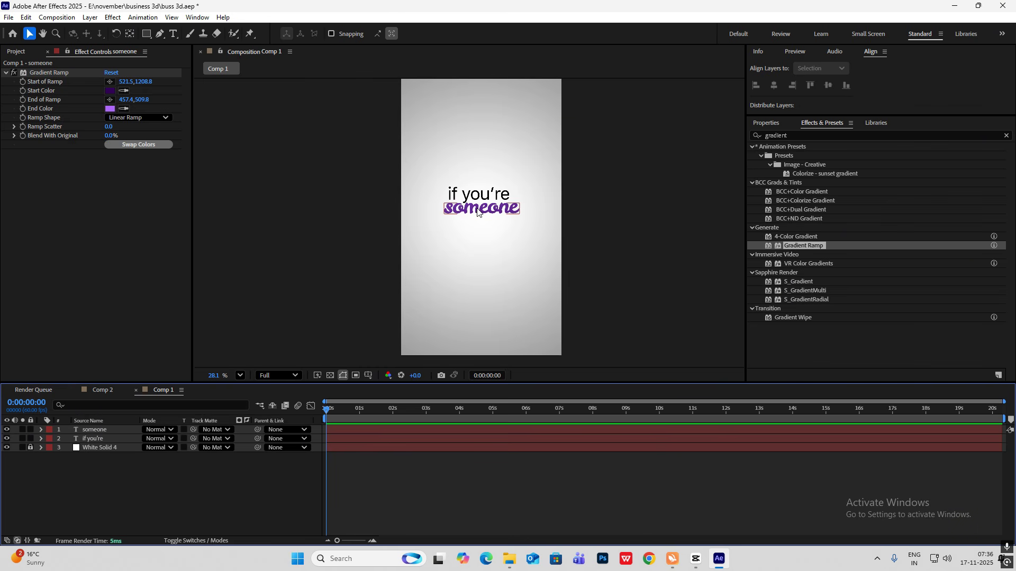
# Add an Opacity text animator to the "if you're" layer and set the animator's opacity to 0%.
pyautogui.click(90, 439)
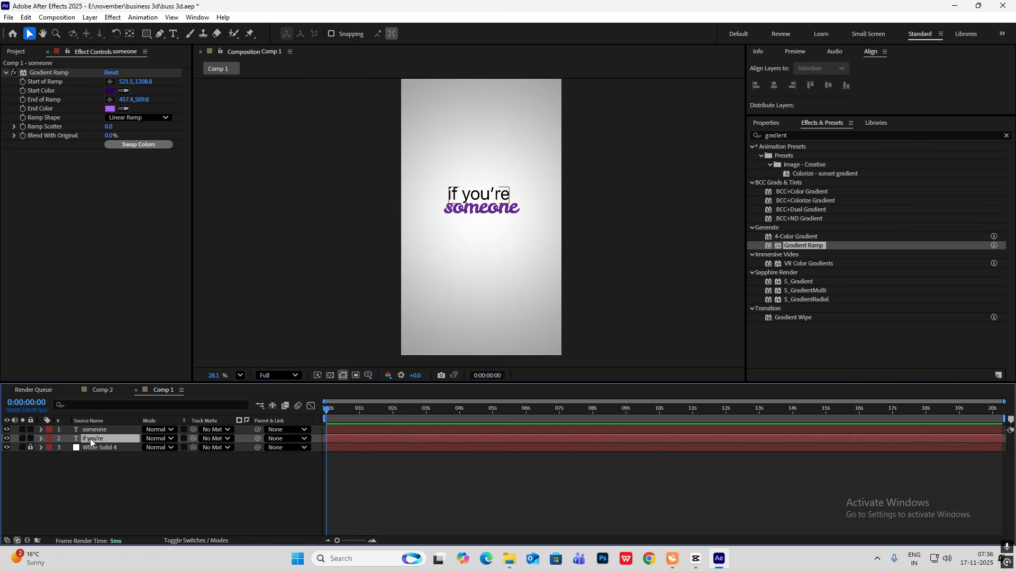
pyautogui.click(40, 440)
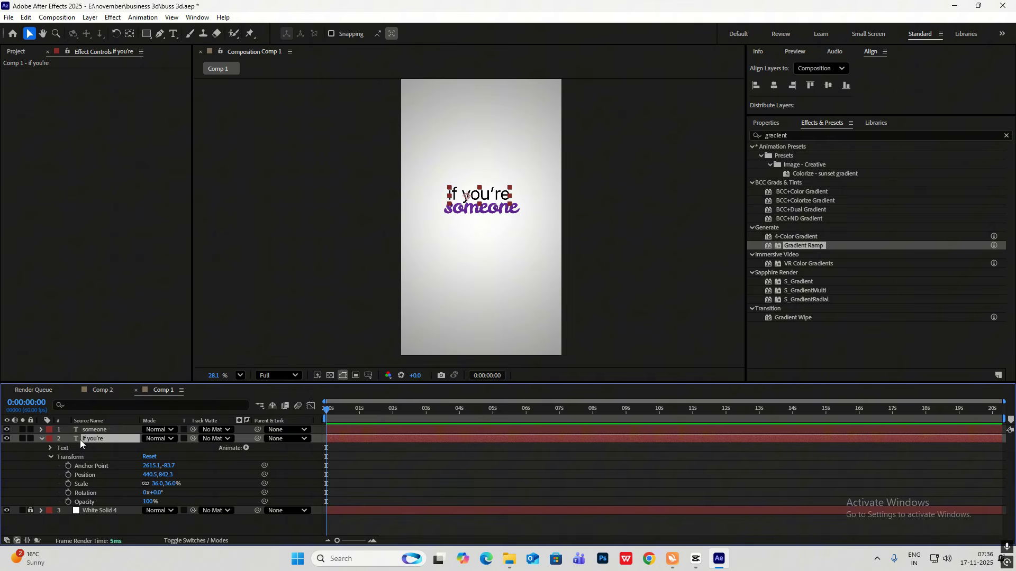
pyautogui.click(246, 448)
pyautogui.click(300, 303)
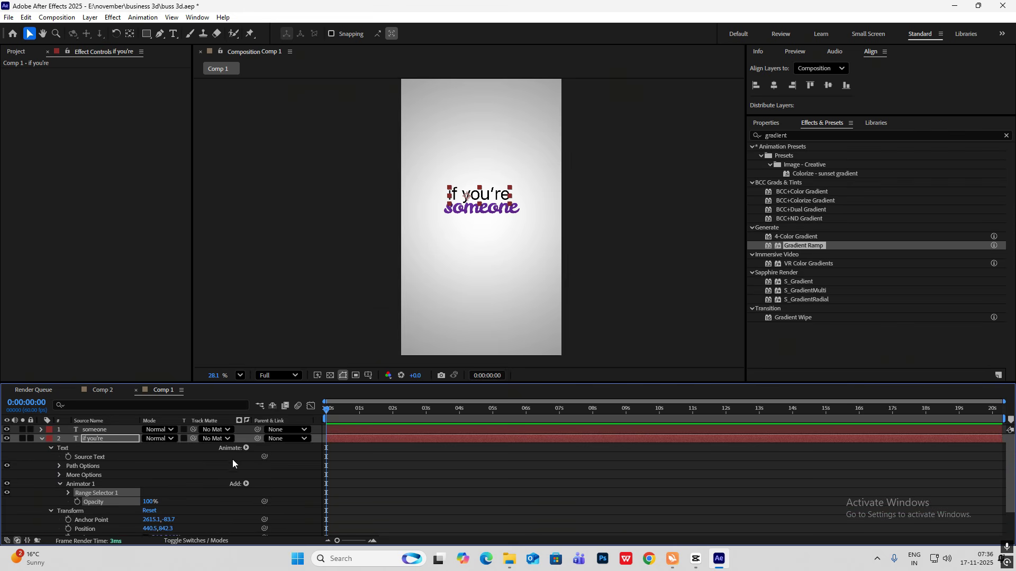
pyautogui.scroll(-2, 208, 504)
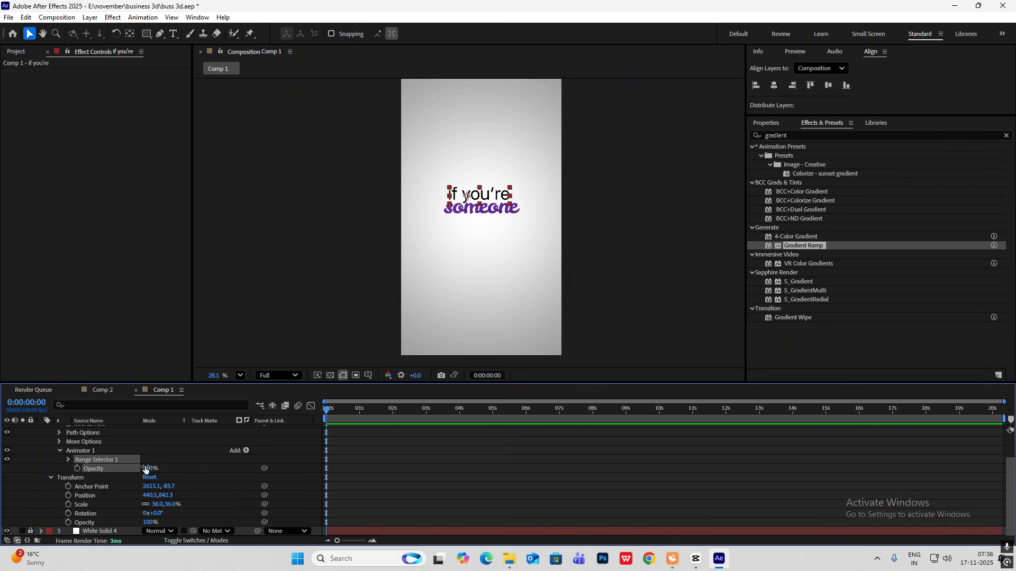
pyautogui.moveTo(151, 471); pyautogui.dragTo(38, 468)
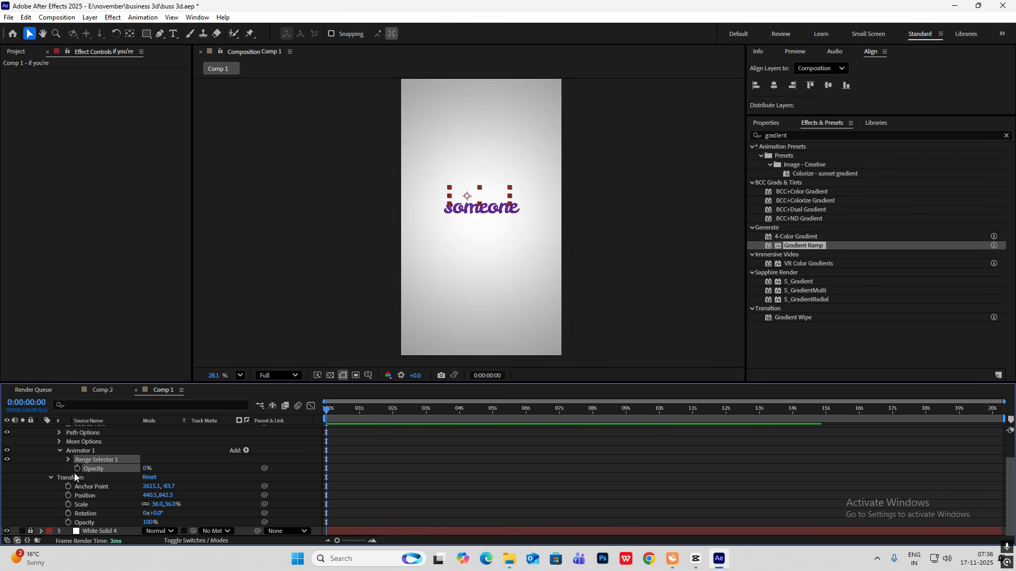
# Set Range Selector 1's Start to 100% and keyframe its End from 0% at 0:00:00:00 to 100% at 0:00:00:45.
pyautogui.click(67, 459)
pyautogui.scroll(-2, 66, 460)
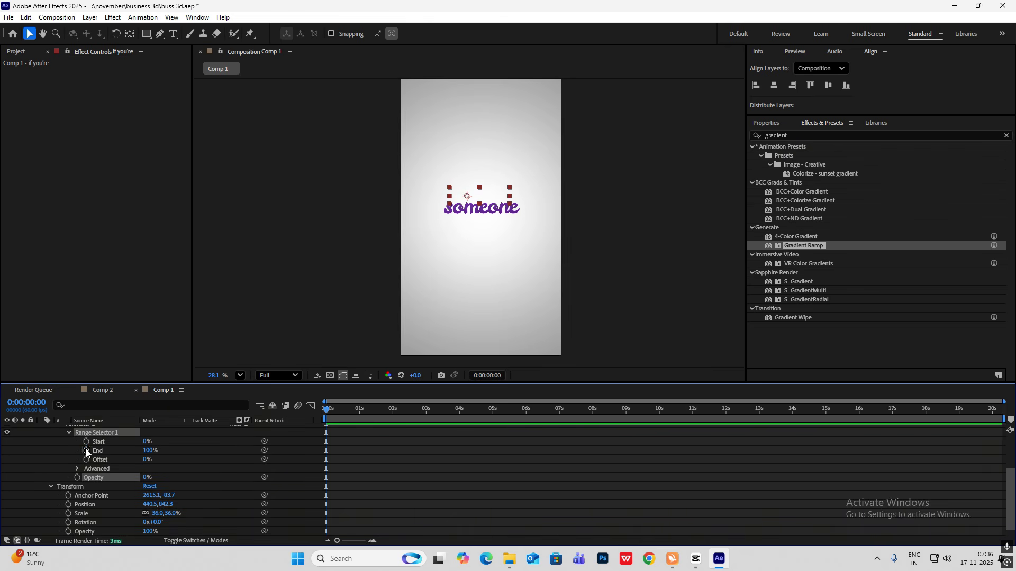
pyautogui.click(86, 451)
pyautogui.moveTo(148, 451); pyautogui.dragTo(45, 461)
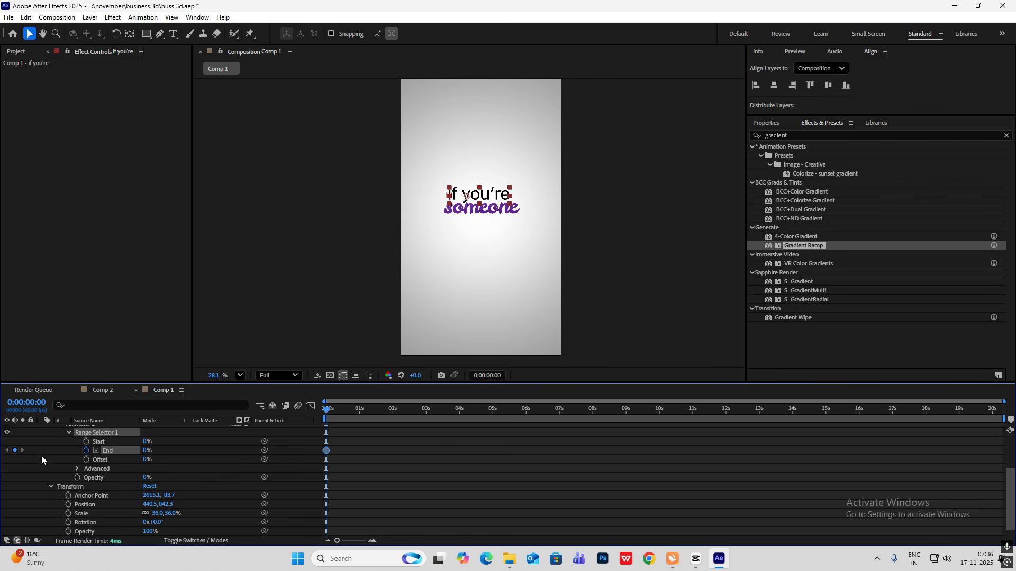
pyautogui.moveTo(148, 442); pyautogui.dragTo(251, 440)
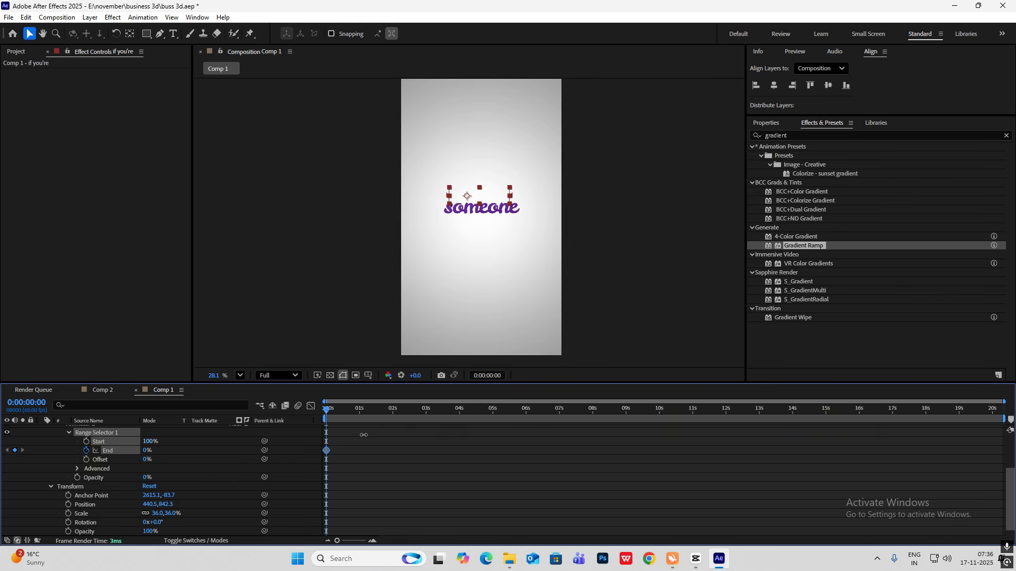
pyautogui.moveTo(327, 412); pyautogui.dragTo(358, 415)
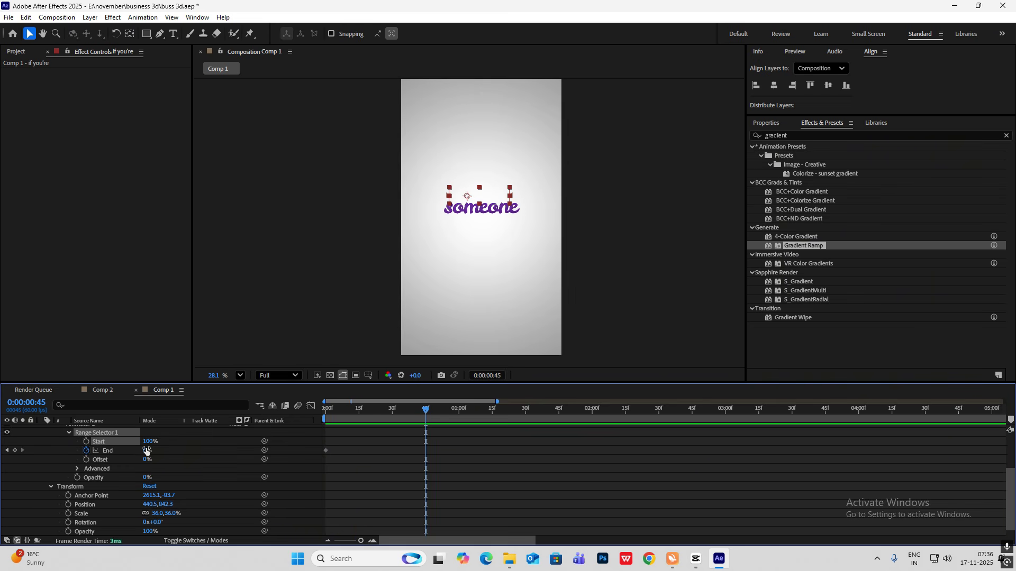
pyautogui.moveTo(147, 451); pyautogui.dragTo(239, 450)
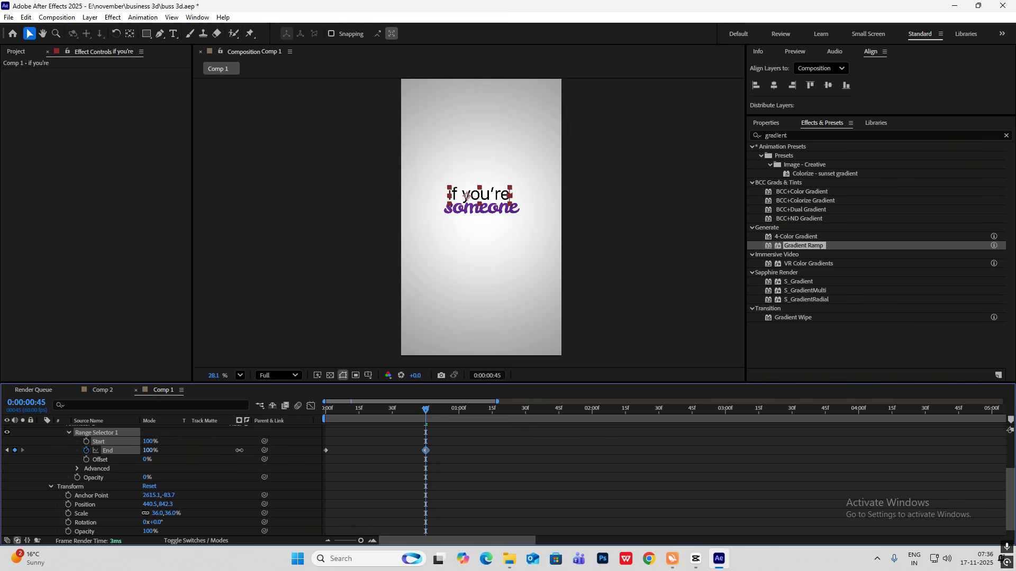
# Ease the two End keyframes, reshape their speed curve so it peaks earlier with a longer slowdown, and preview the animation.
pyautogui.moveTo(469, 458); pyautogui.dragTo(295, 478)
pyautogui.click(311, 406)
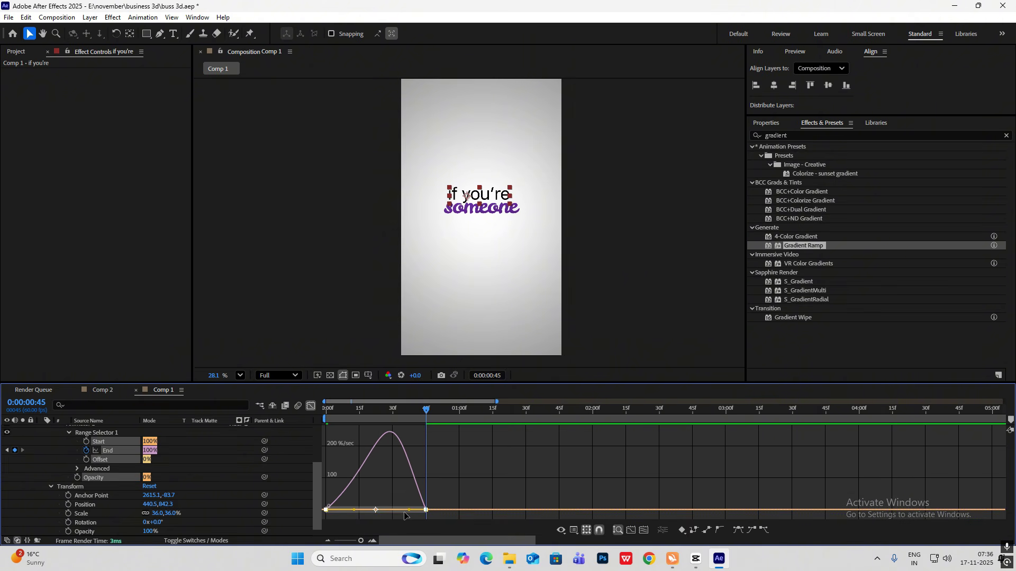
pyautogui.moveTo(409, 511); pyautogui.dragTo(381, 510)
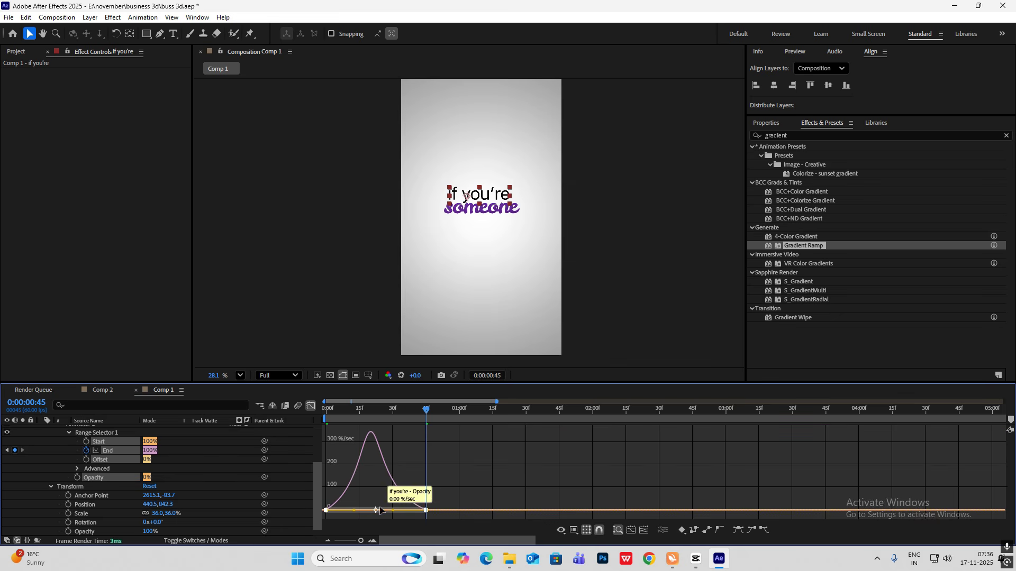
pyautogui.click(310, 406)
pyautogui.press('Home')
pyautogui.press('space')
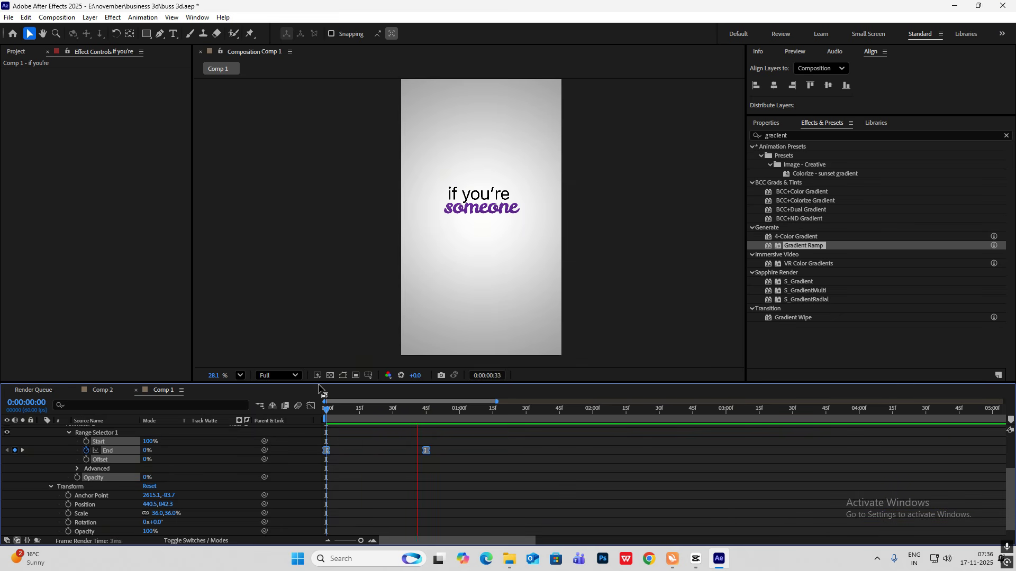
pyautogui.press('space')
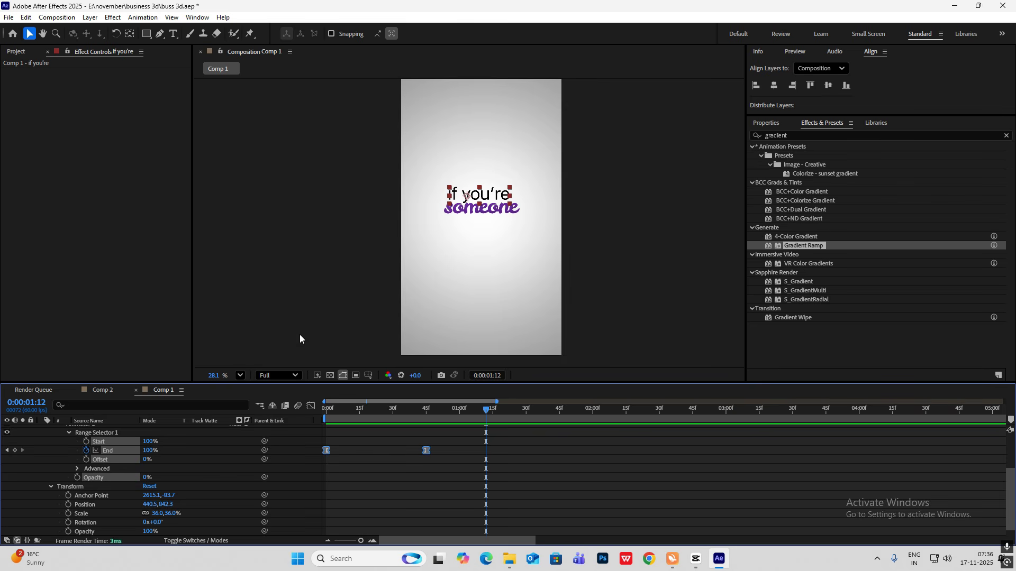
# Change the Based On option in the range selector's Advanced settings on the "if you're" layer.
pyautogui.click(78, 469)
pyautogui.scroll(-1, 76, 466)
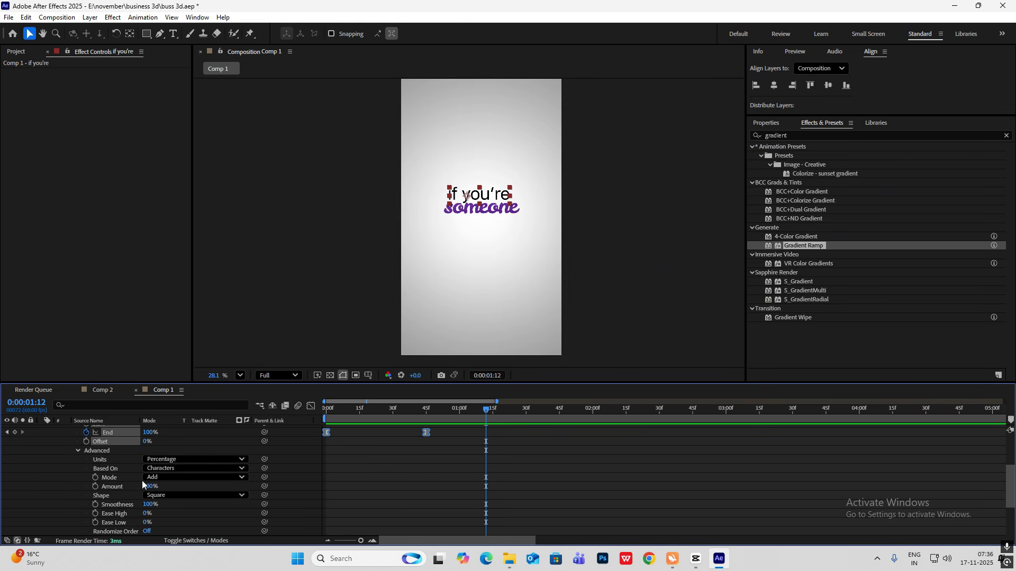
pyautogui.click(174, 469)
pyautogui.click(171, 503)
pyautogui.scroll(3, 129, 491)
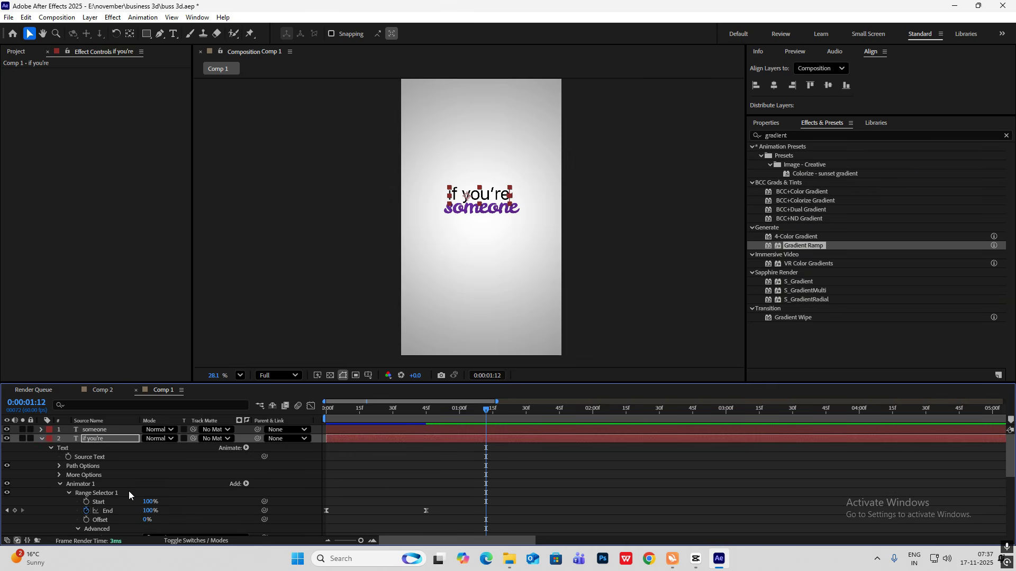
# Add a Position property to Animator 1 on the "if you're" layer, set it to 0, 55, and preview the animation.
pyautogui.click(246, 484)
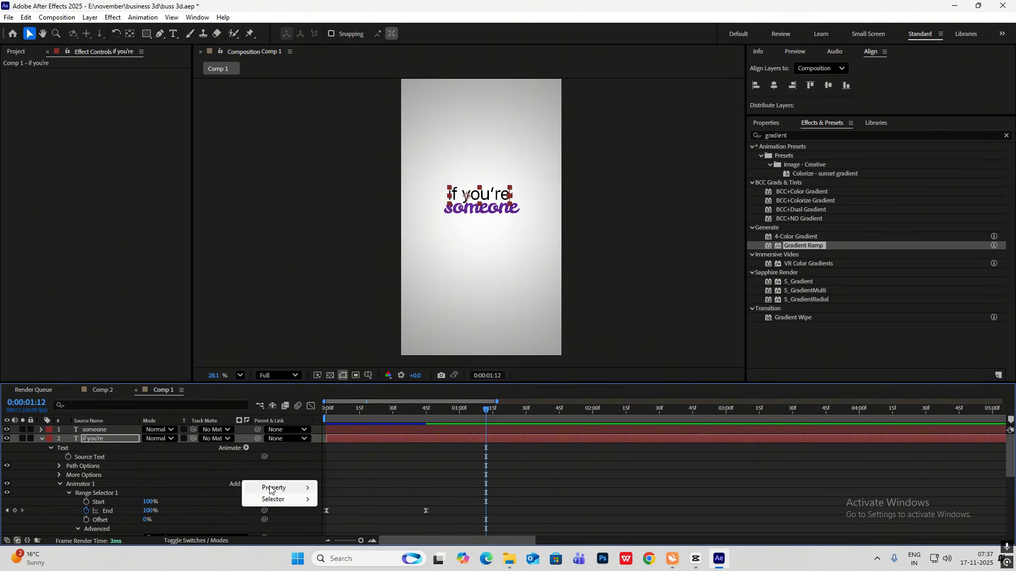
pyautogui.moveTo(275, 488)
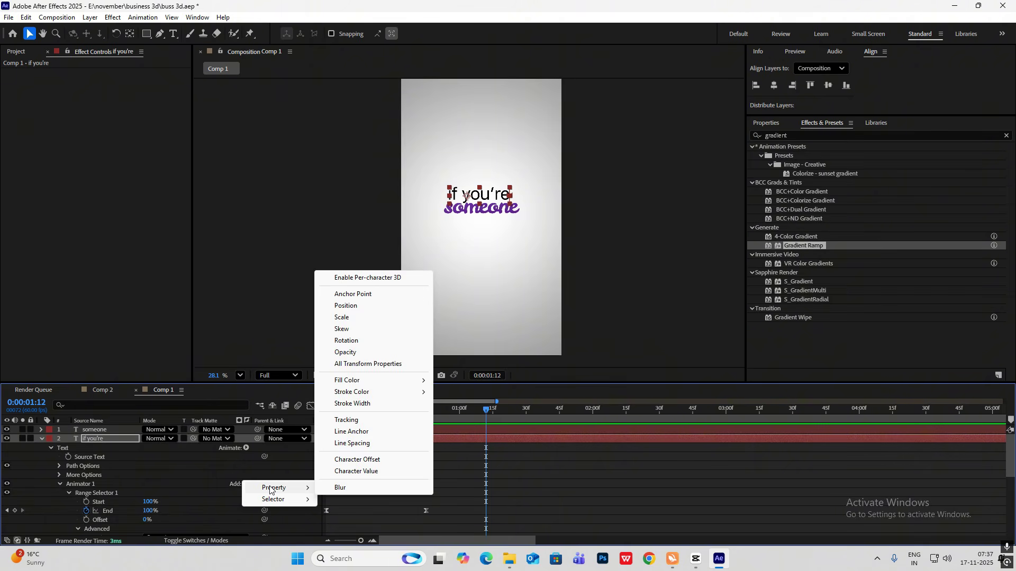
pyautogui.click(356, 307)
pyautogui.scroll(-2, 158, 479)
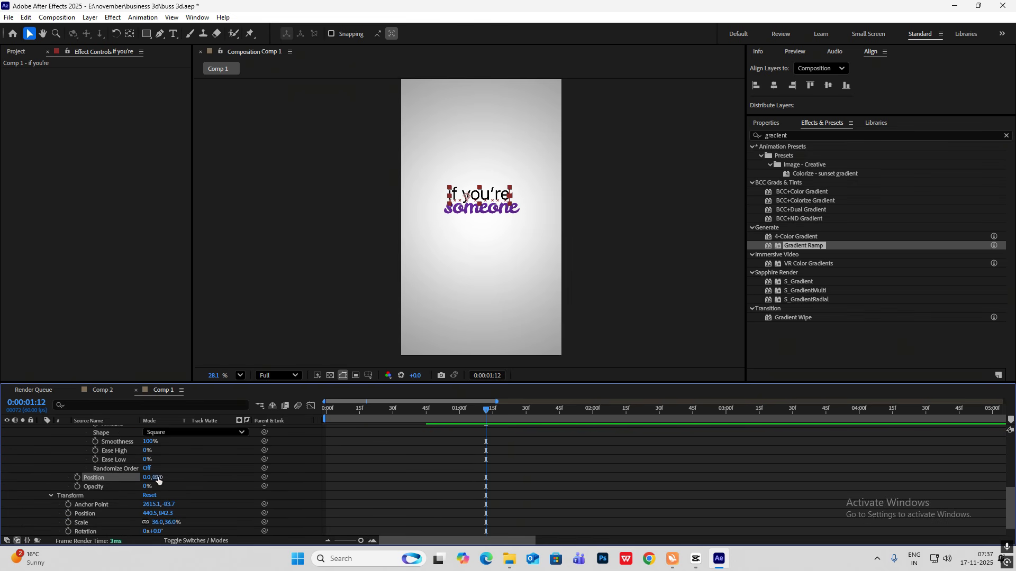
pyautogui.moveTo(159, 477); pyautogui.dragTo(167, 478)
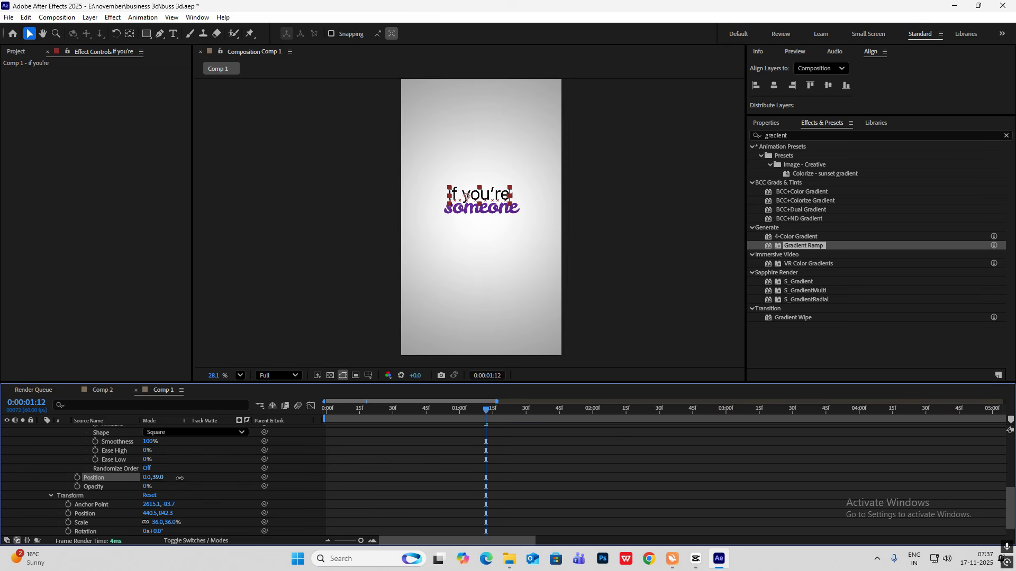
pyautogui.moveTo(483, 412); pyautogui.dragTo(311, 417)
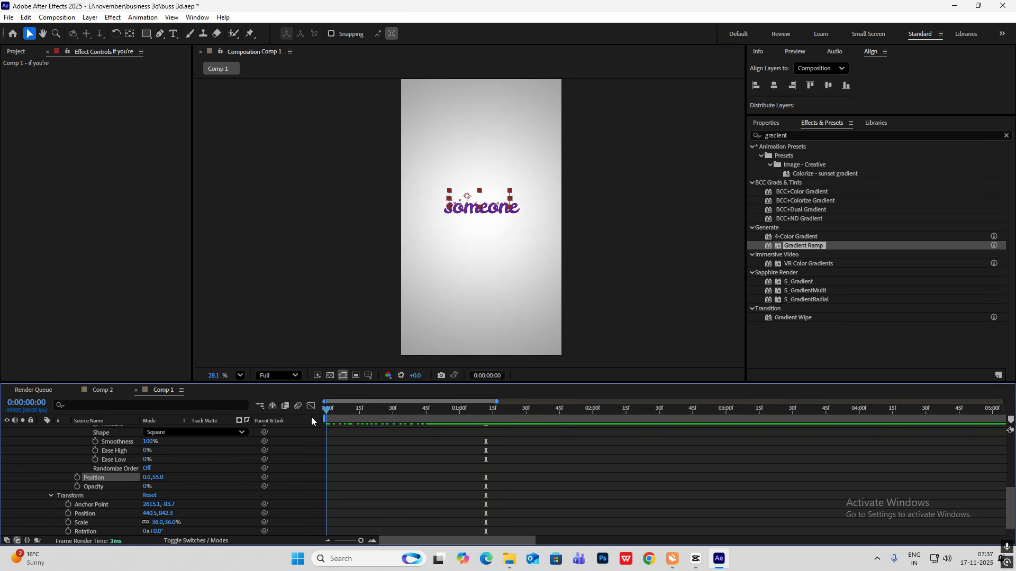
pyautogui.press('space')
pyautogui.press('space')
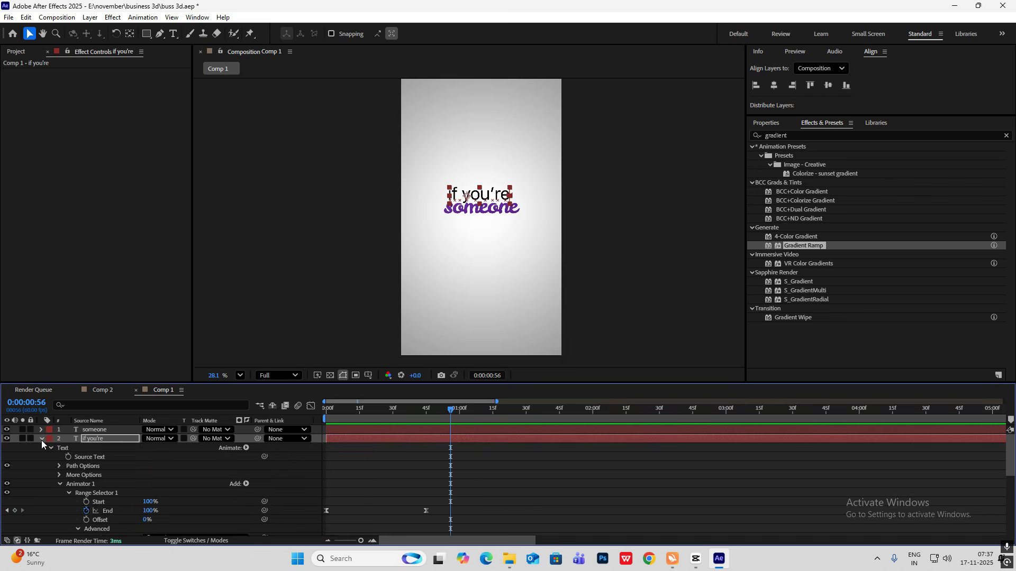
# Show only the keyframed properties of the "if you're" layer and move the current time to 0:00:00:32.
pyautogui.click(41, 439)
pyautogui.click(493, 212)
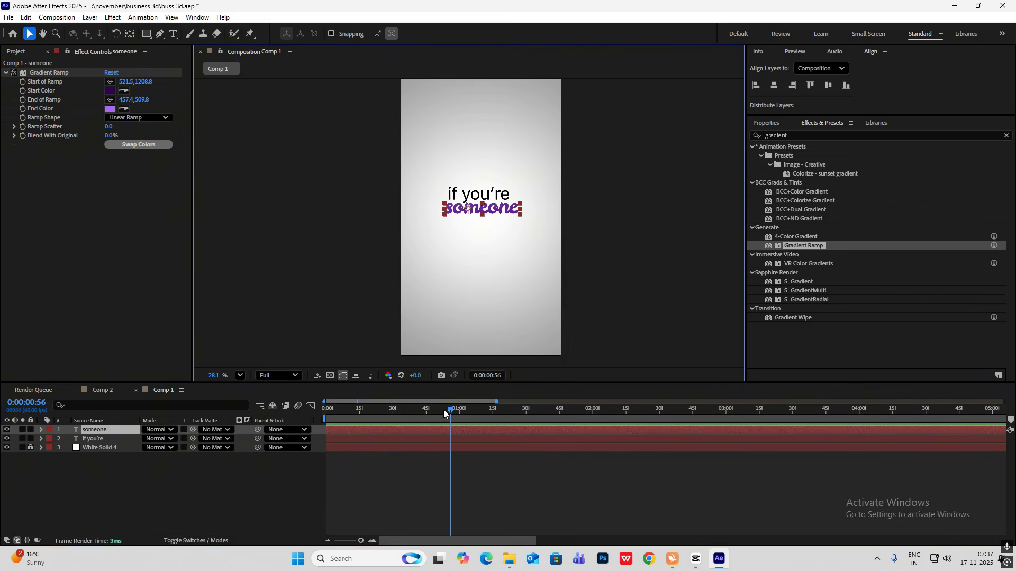
pyautogui.click(101, 440)
pyautogui.press('u')
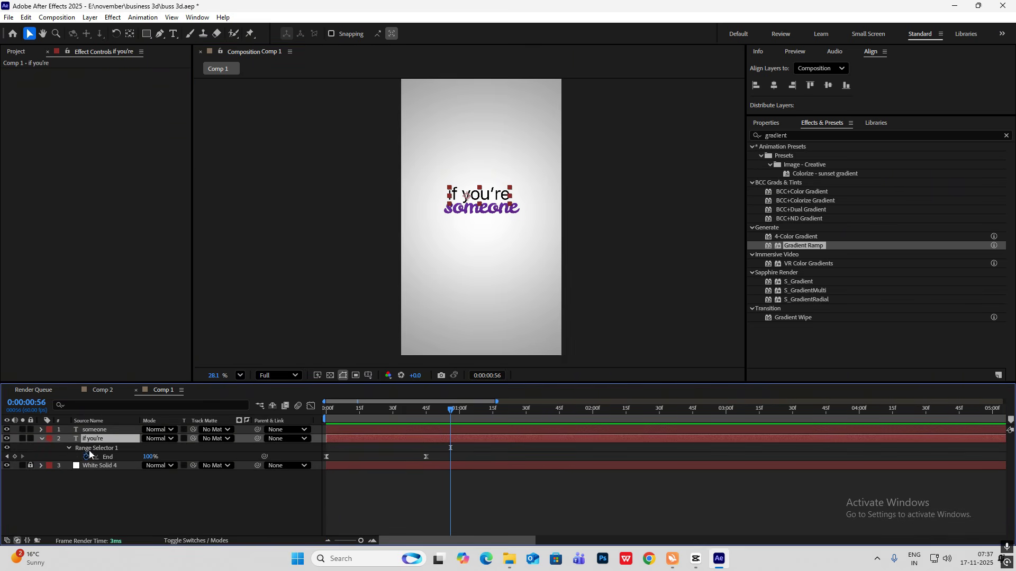
pyautogui.moveTo(450, 429); pyautogui.dragTo(400, 451)
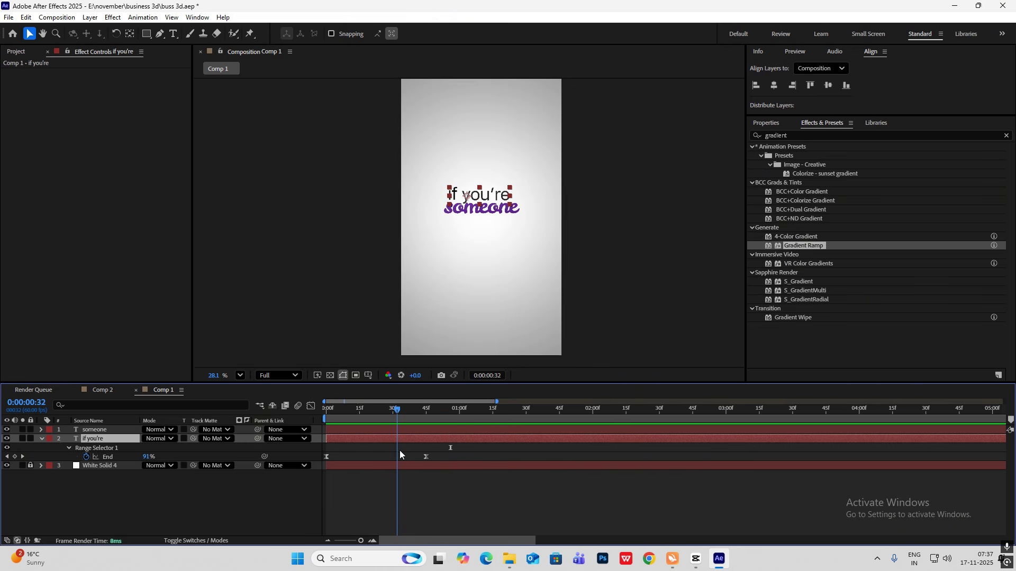
# Find the Typewriter animation preset and apply it to the "someone" layer.
pyautogui.click(389, 430)
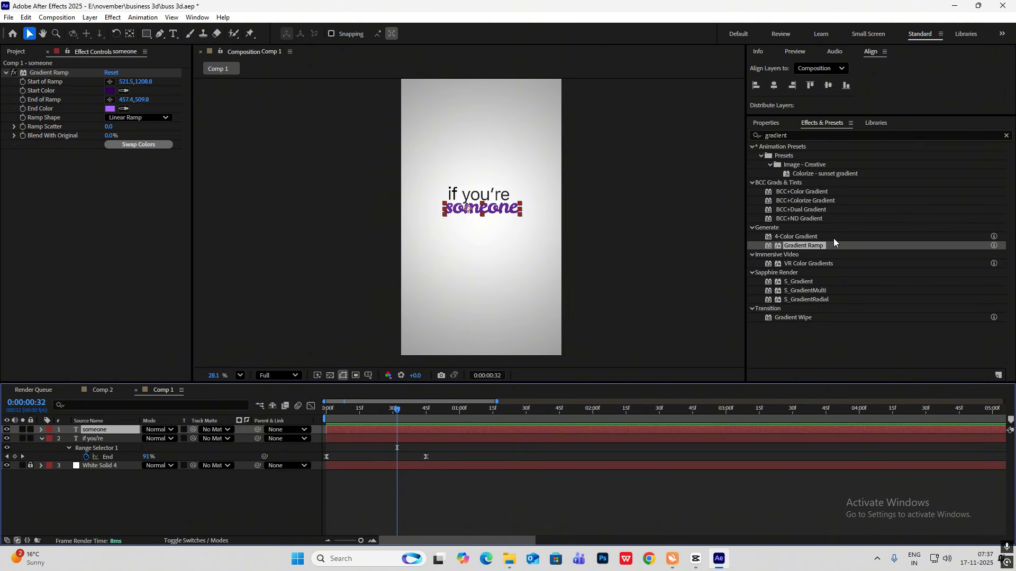
pyautogui.moveTo(821, 134); pyautogui.dragTo(665, 125)
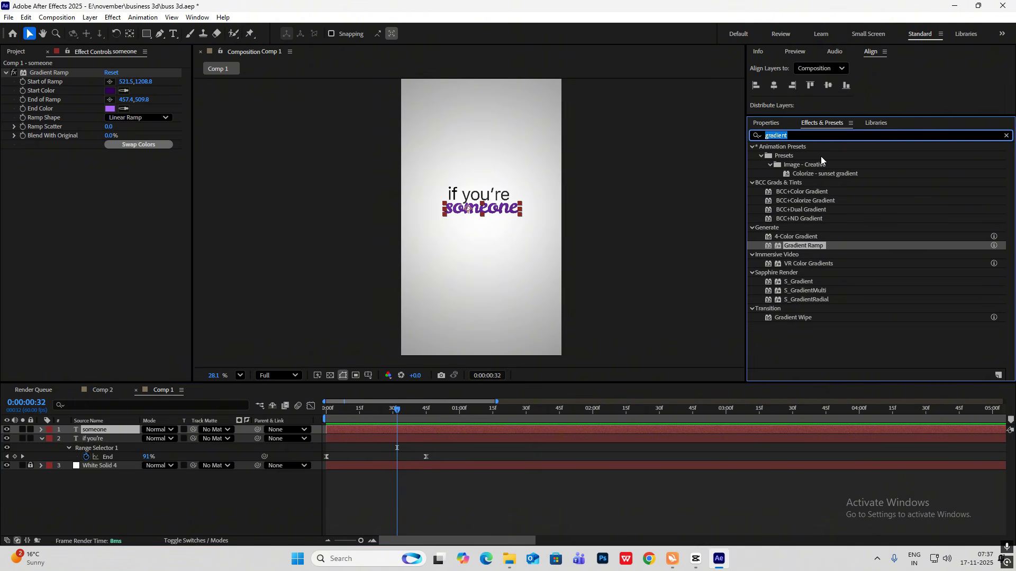
pyautogui.write('type')
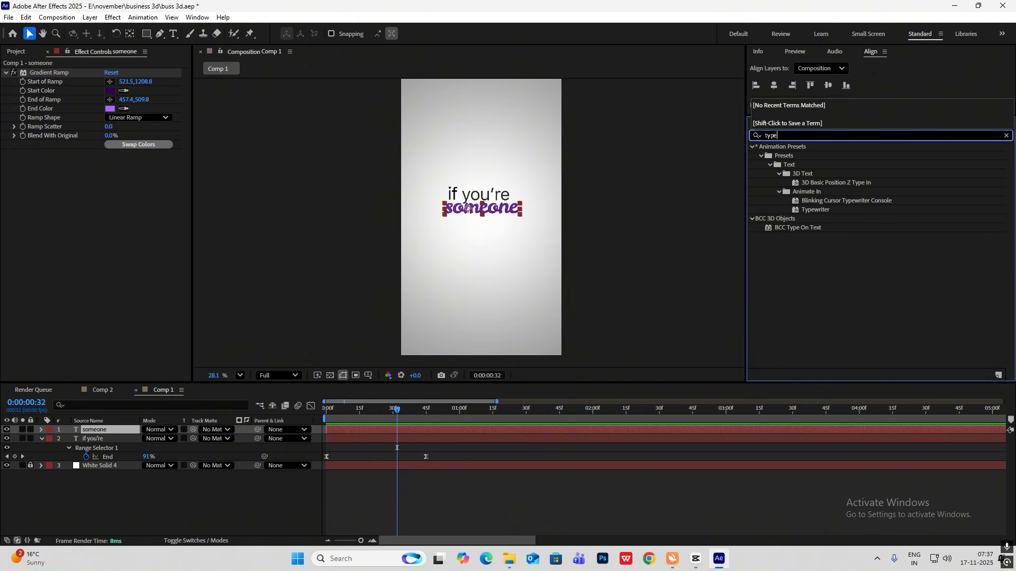
pyautogui.write('wr')
pyautogui.moveTo(823, 192); pyautogui.dragTo(440, 411)
# Reveal the "someone" layer's Typewriter keyframes, move the last one much earlier to speed up the typing, and preview from the start.
pyautogui.press('u')
pyautogui.moveTo(730, 448); pyautogui.dragTo(468, 447)
pyautogui.press('Home')
pyautogui.press('space')
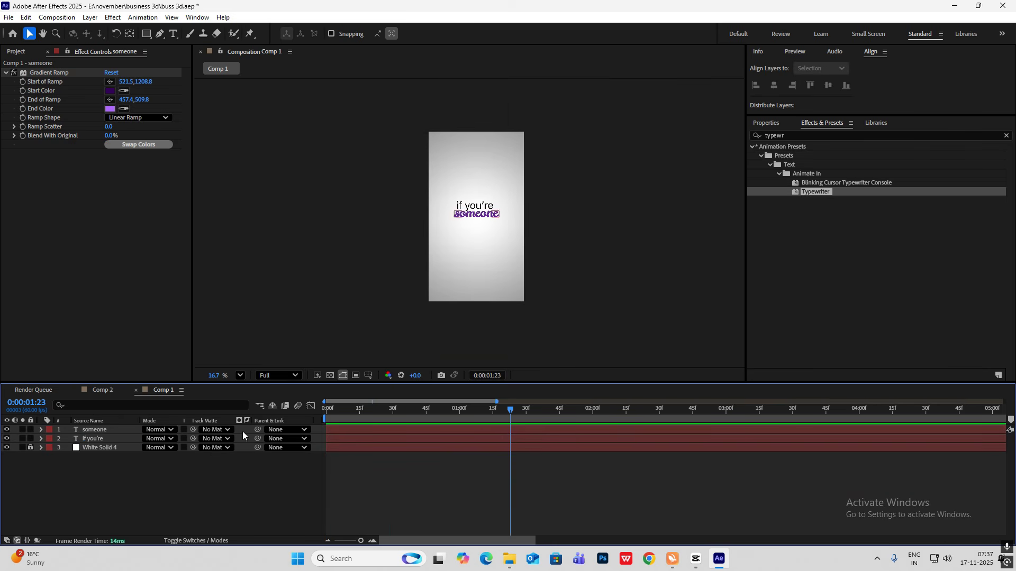
# Make the "someone" and "if you're" text layers 3D.
pyautogui.click(197, 541)
pyautogui.click(201, 430)
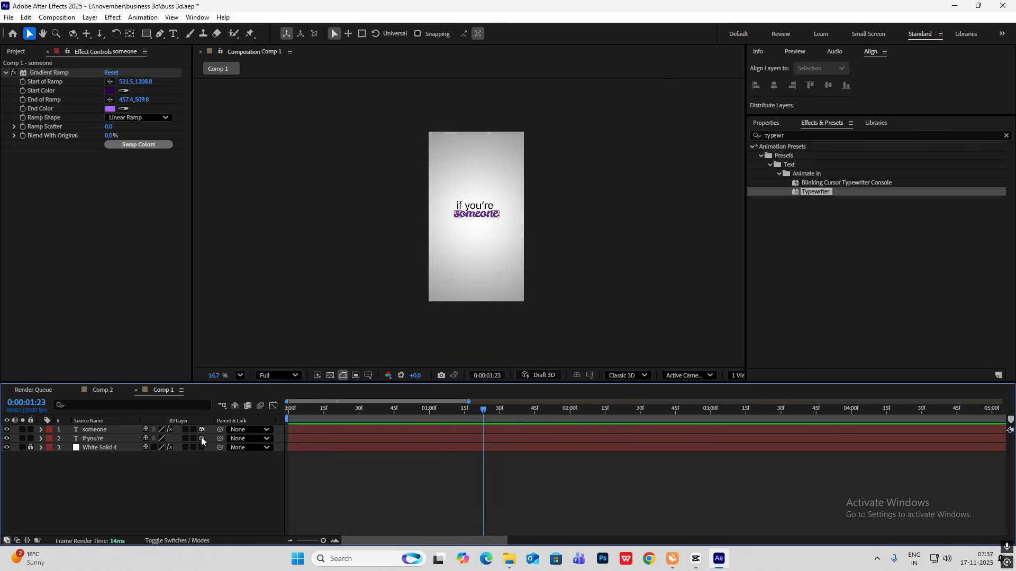
pyautogui.click(201, 439)
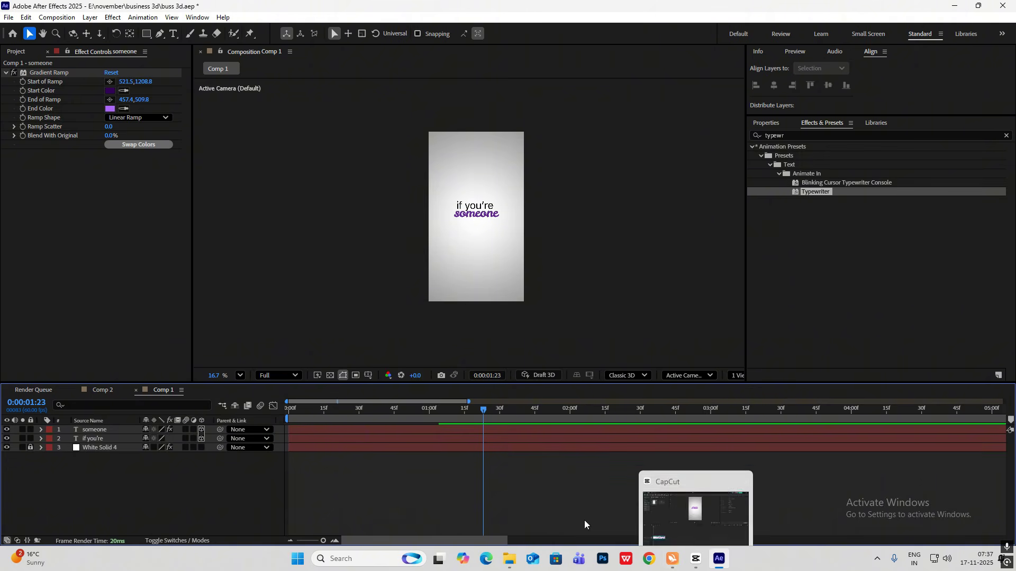
# Add a new camera layer to the composition with its offered settings.
pyautogui.rightClick(142, 464)
pyautogui.moveTo(191, 334)
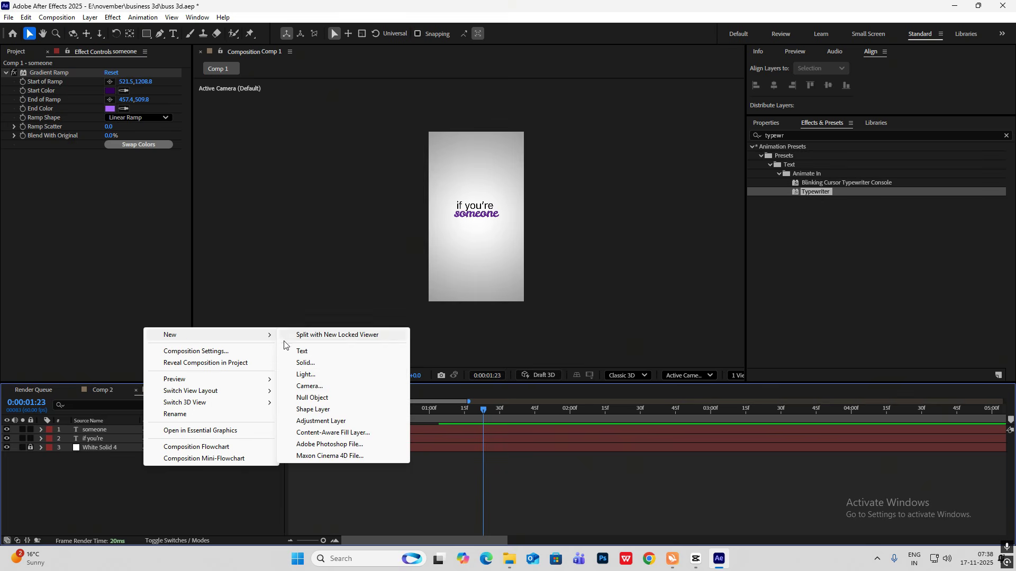
pyautogui.click(302, 386)
pyautogui.click(640, 386)
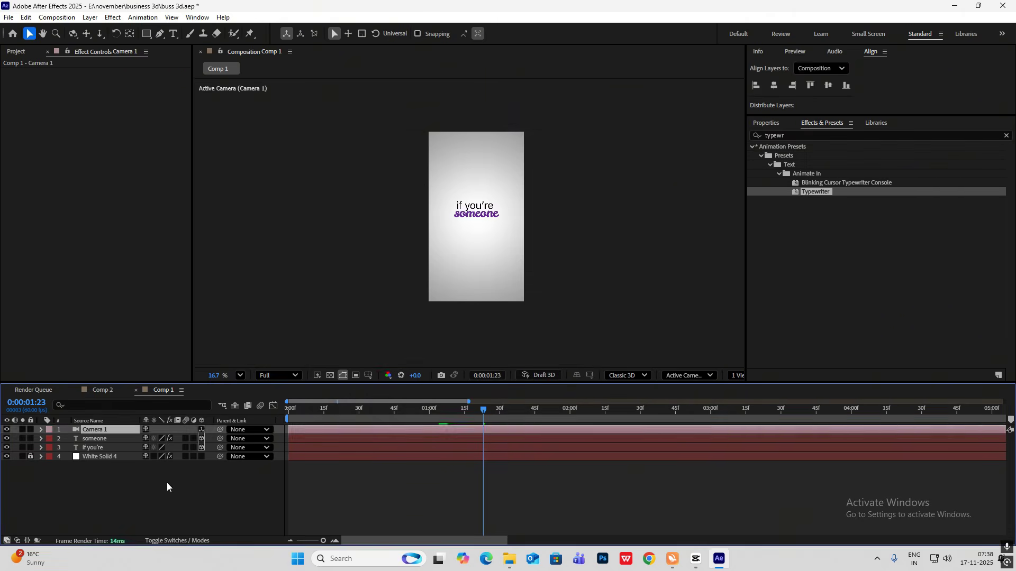
# Add a null object to the composition and rename it "cam caontrol".
pyautogui.rightClick(156, 482)
pyautogui.moveTo(200, 353)
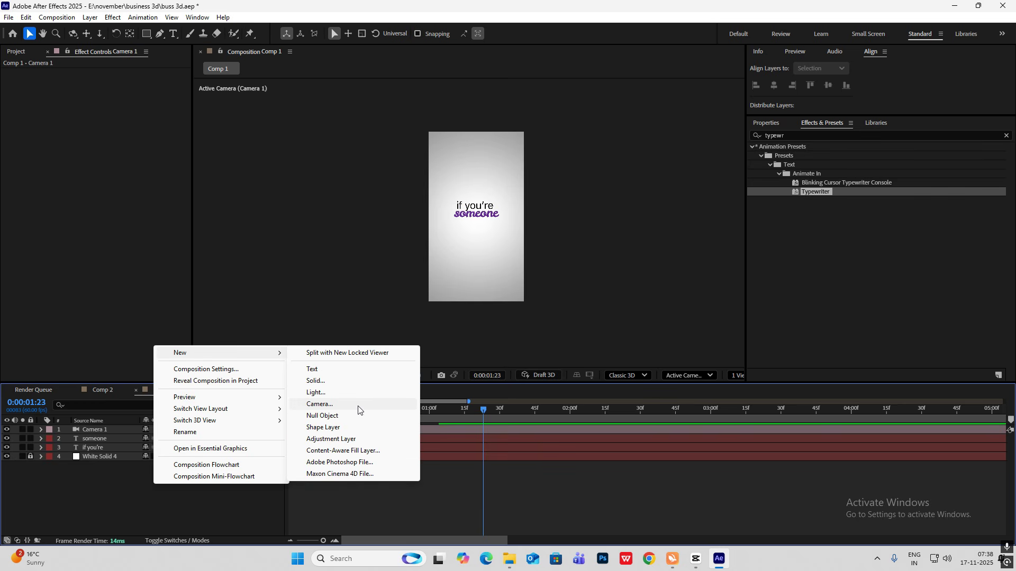
pyautogui.click(333, 417)
pyautogui.click(96, 421)
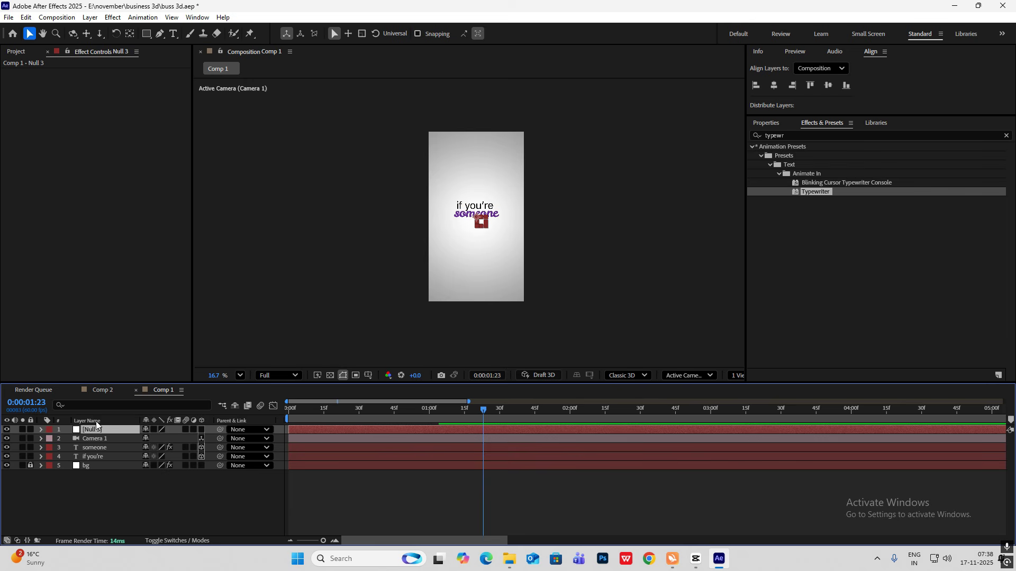
pyautogui.press('Return')
pyautogui.write('cam caontrol')
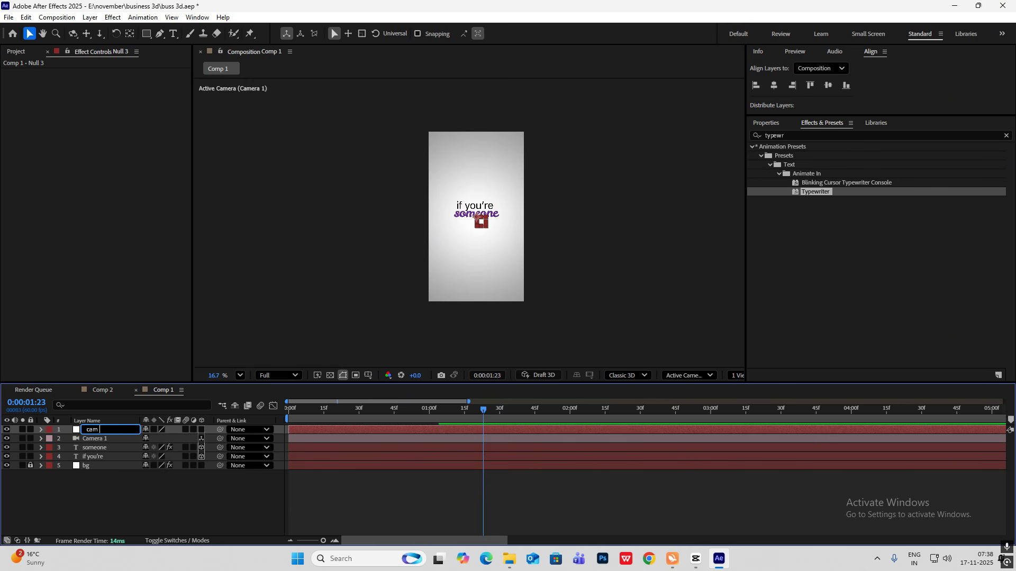
pyautogui.press('Return')
# Make the "cam caontrol" null a 3D layer and parent Camera 1 to it.
pyautogui.click(201, 430)
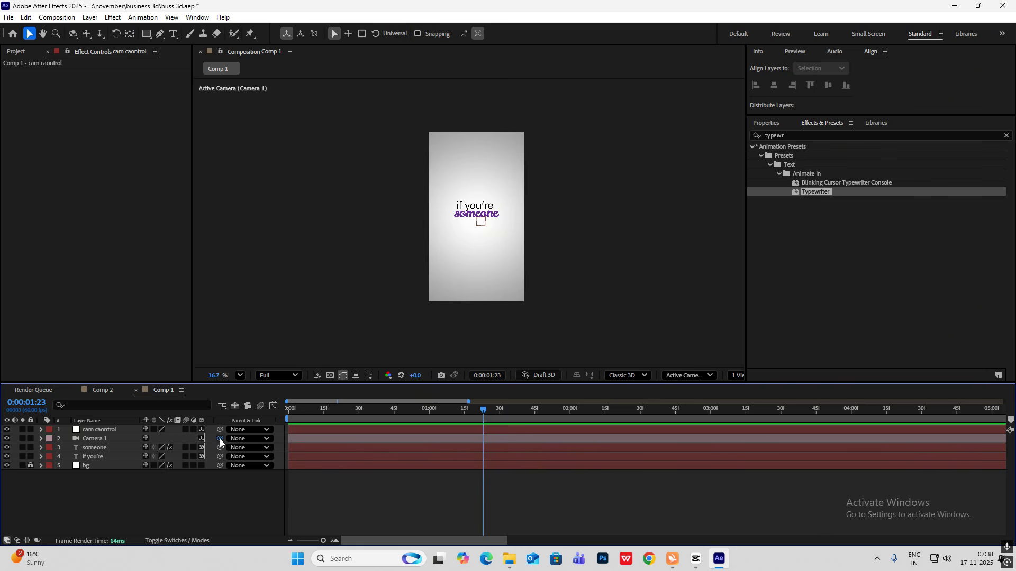
pyautogui.moveTo(220, 442); pyautogui.dragTo(114, 430)
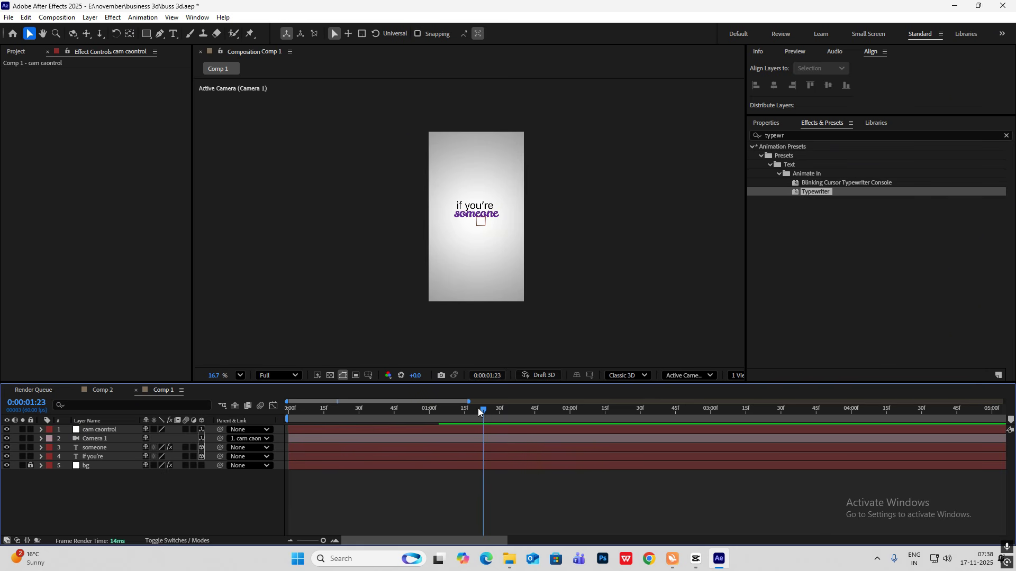
# Set a Position keyframe on the "cam caontrol" null at 0:00:01:03.
pyautogui.moveTo(478, 409); pyautogui.dragTo(437, 441)
pyautogui.click(121, 429)
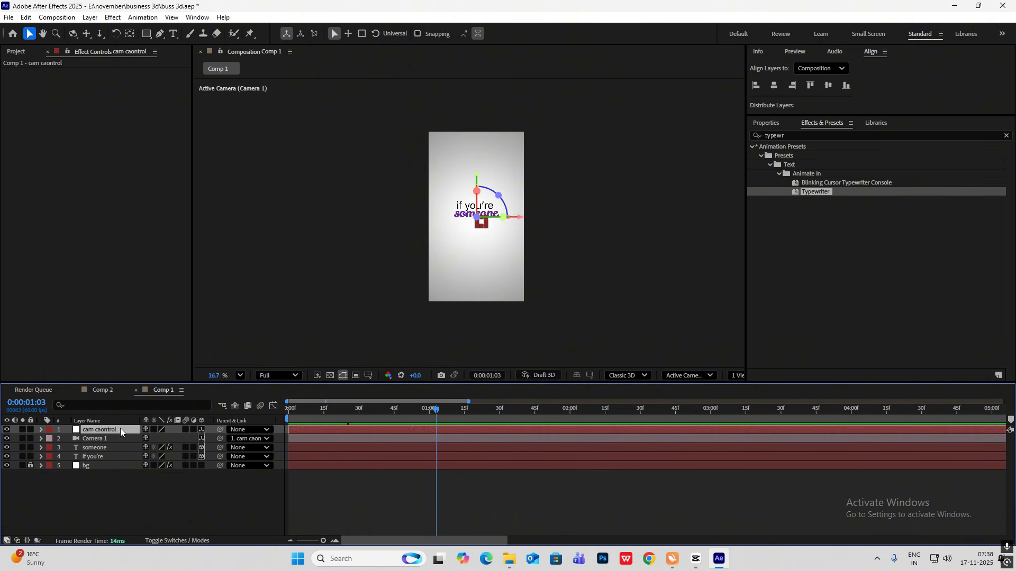
pyautogui.press('p')
pyautogui.click(68, 439)
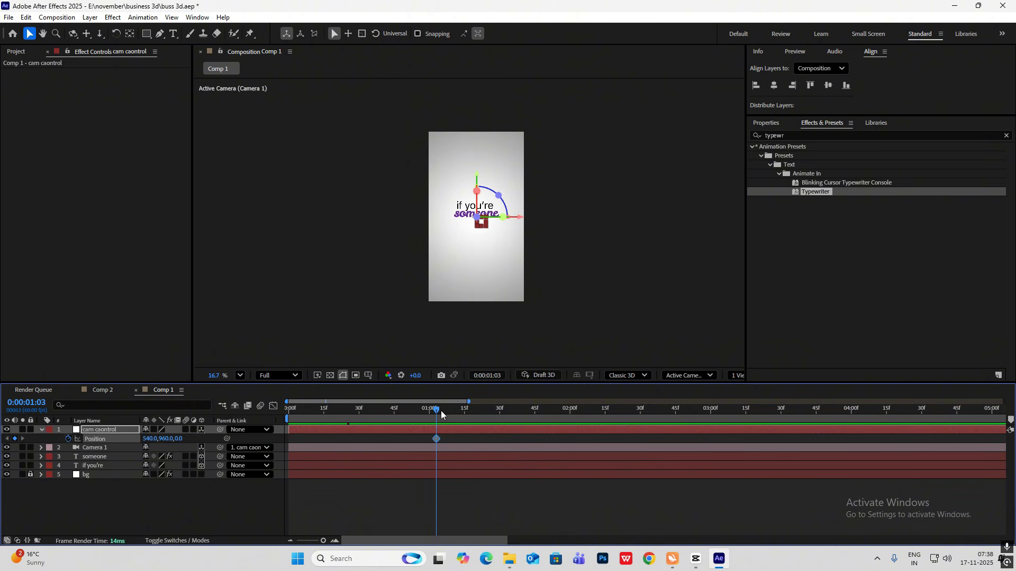
# Add a second Position keyframe on the "cam caontrol" null just past the 0:00:01:45 mark, with Position 540, 1863, 0.
pyautogui.moveTo(441, 411); pyautogui.dragTo(547, 420)
pyautogui.moveTo(168, 444); pyautogui.dragTo(520, 441)
pyautogui.moveTo(520, 440); pyautogui.dragTo(592, 440)
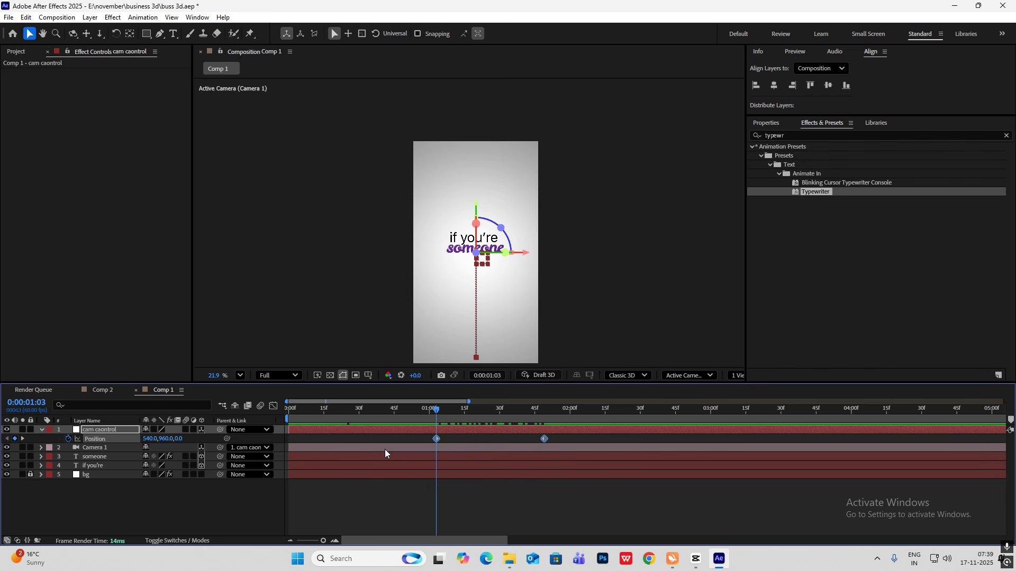
# Apply Easy Ease to both null Position keyframes, pull the end influence back in the speed graph for an early peak, and preview the move.
pyautogui.press('F9')
pyautogui.click(273, 406)
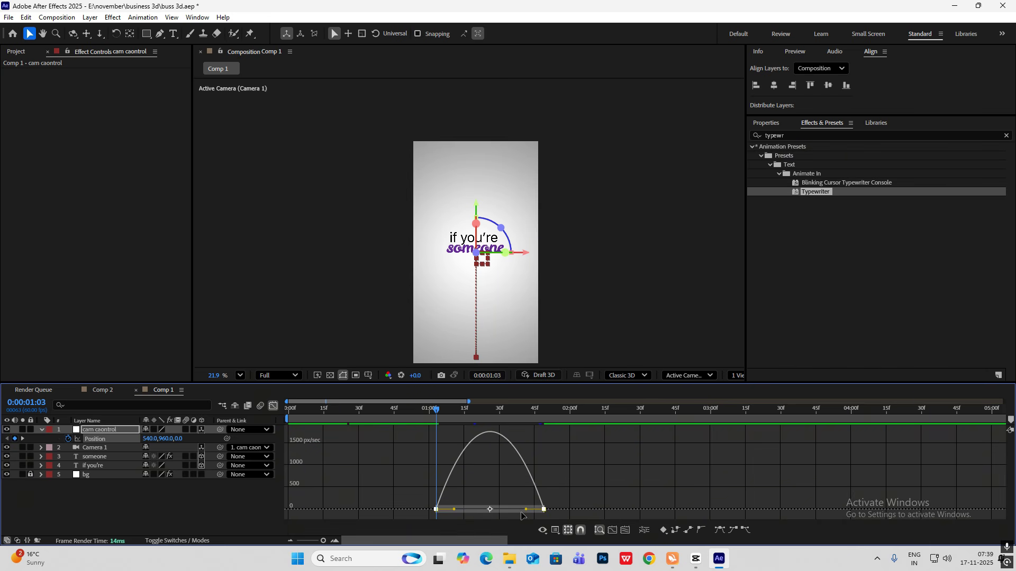
pyautogui.moveTo(526, 511); pyautogui.dragTo(494, 515)
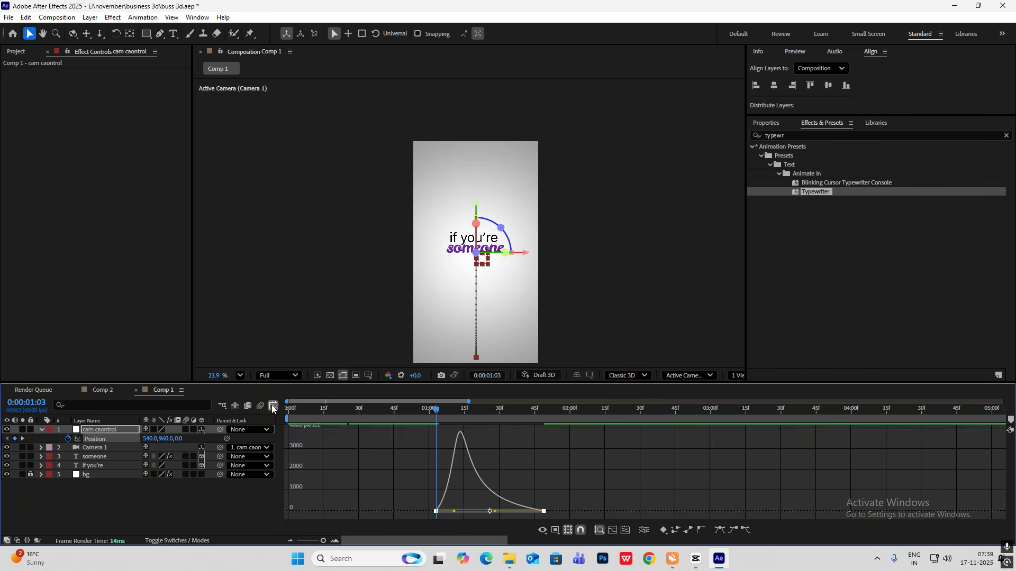
pyautogui.click(274, 406)
pyautogui.press('space')
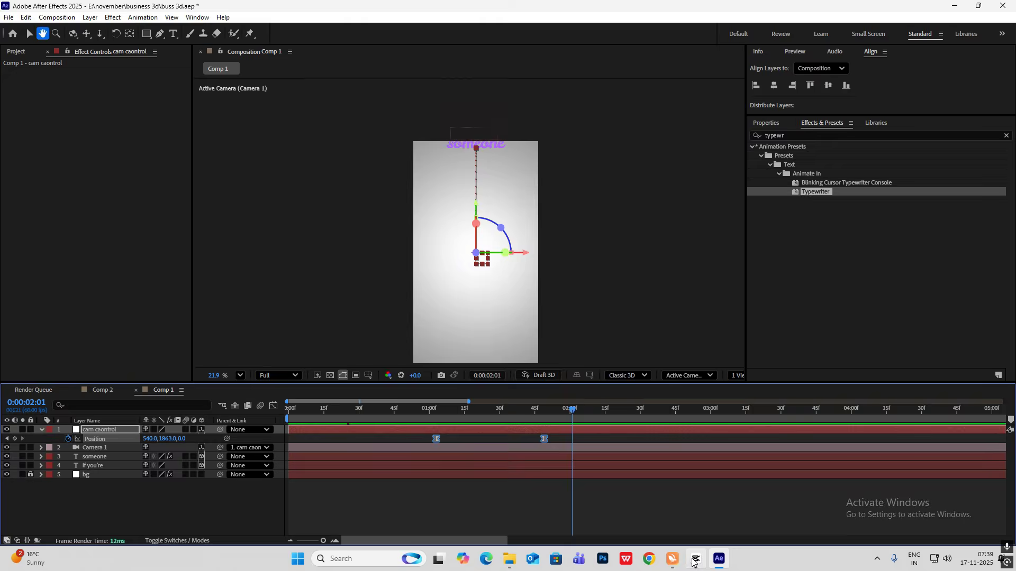
# Switch to CapCut to check how the title leaves in the reference video, and return to After Effects.
pyautogui.click(695, 560)
pyautogui.moveTo(103, 397); pyautogui.dragTo(103, 398)
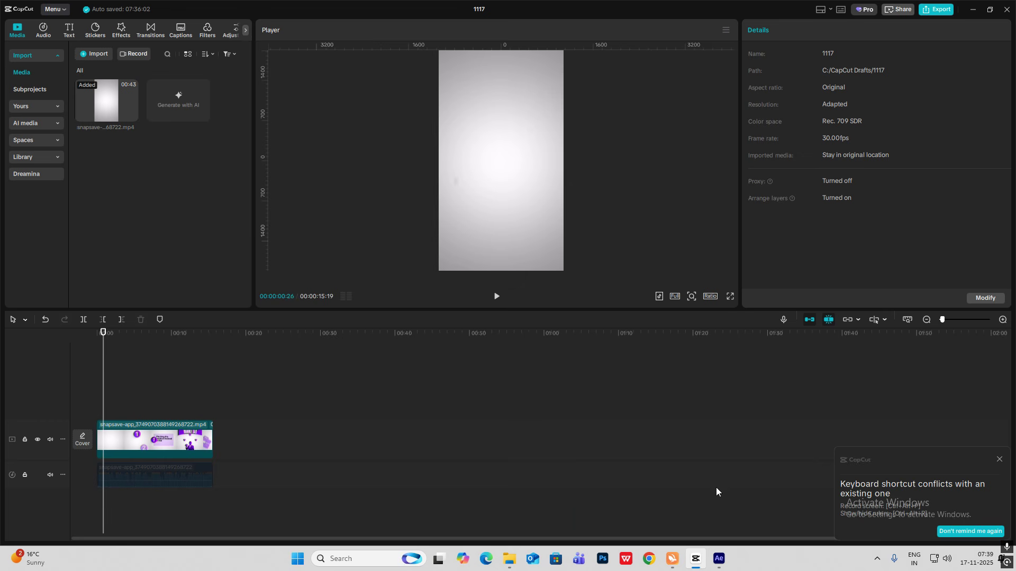
pyautogui.click(693, 556)
# Keyframe the opacity of the "someone" and "if you're" layers from 100% at 0:00:01:03 to 0% near 0:00:01:30.
pyautogui.moveTo(570, 404); pyautogui.dragTo(439, 428)
pyautogui.click(91, 455)
pyautogui.keyDown('ctrl'); pyautogui.click(94, 465); pyautogui.keyUp('ctrl')
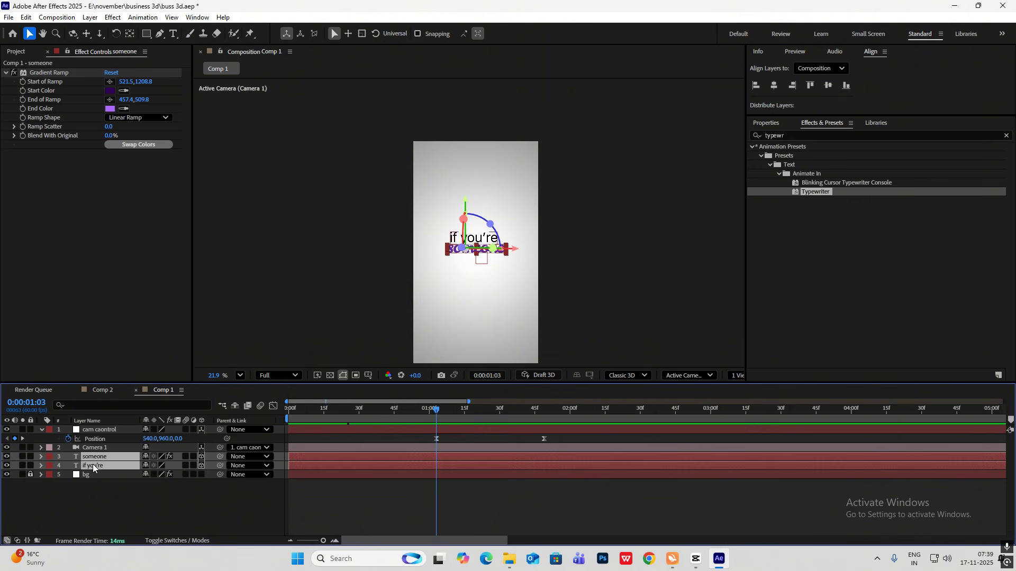
pyautogui.press('t')
pyautogui.click(67, 468)
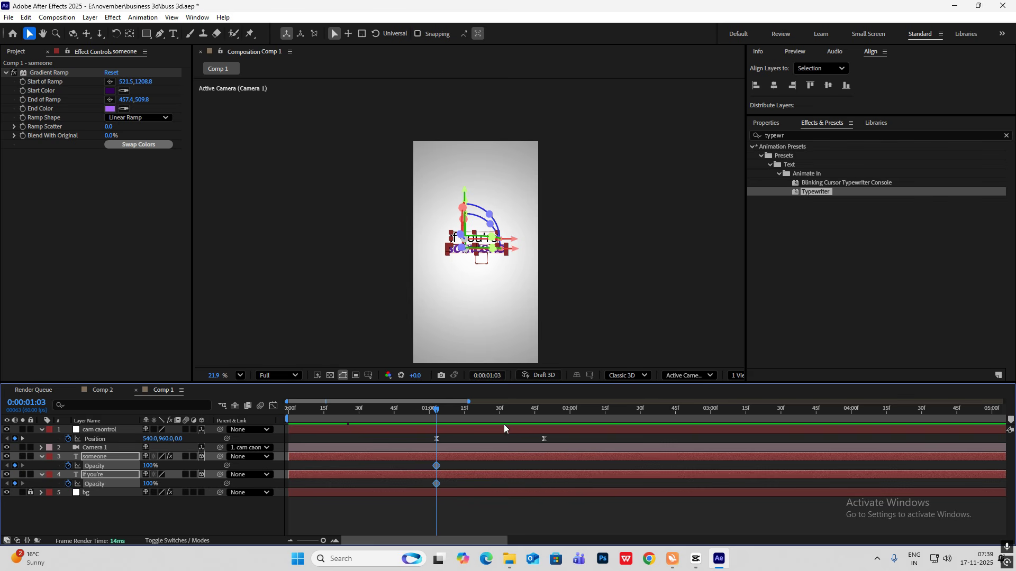
pyautogui.moveTo(437, 414); pyautogui.dragTo(465, 432)
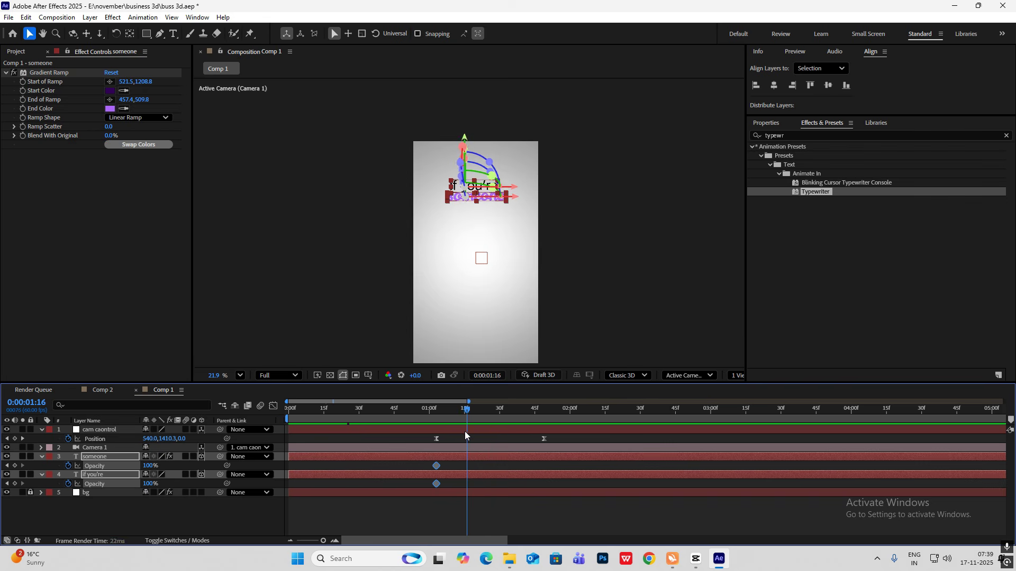
pyautogui.moveTo(146, 466); pyautogui.dragTo(1, 463)
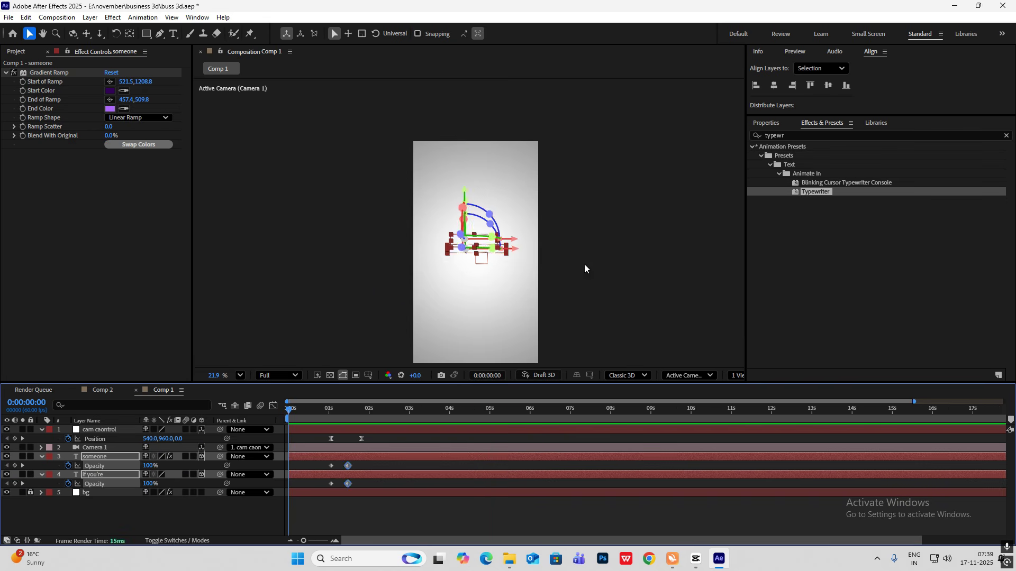
# Preview the title's fade-out and compare it with the reference video in CapCut at 00:00:01:28.
pyautogui.click(585, 264)
pyautogui.press('space')
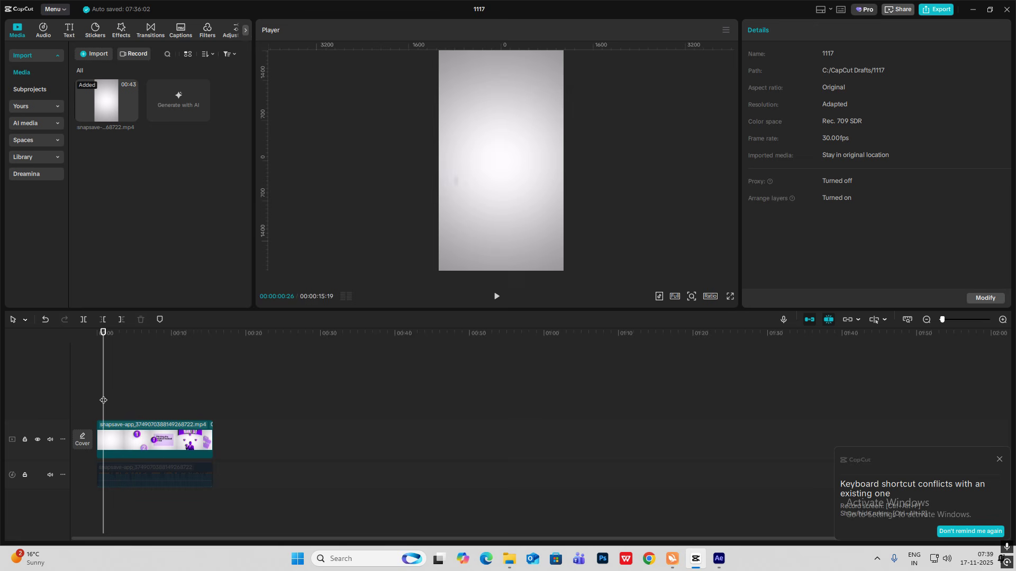
pyautogui.moveTo(103, 401); pyautogui.dragTo(111, 406)
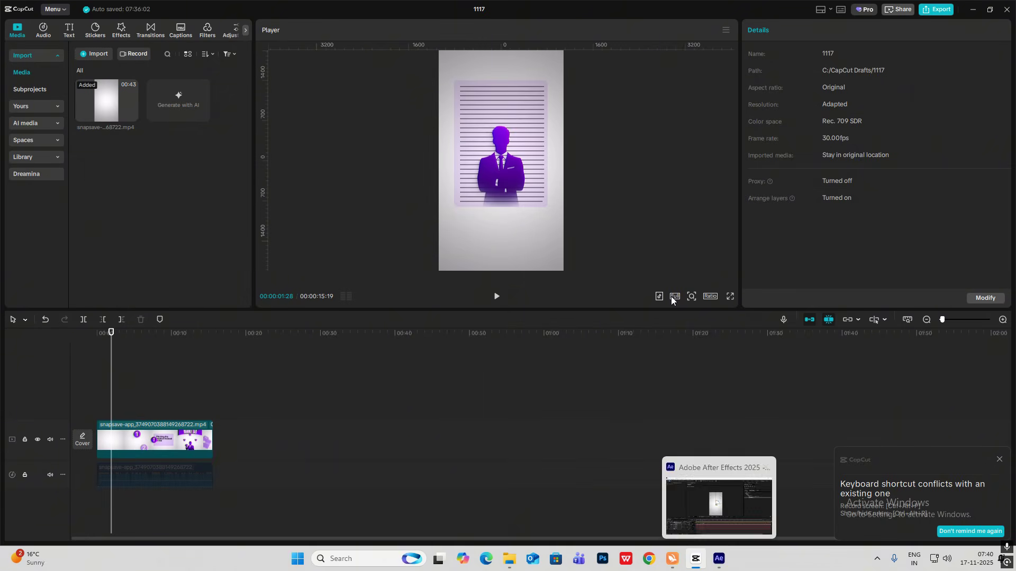
pyautogui.click(719, 566)
# Draw a violet rounded rectangle without a stroke, about 686 by 910 px, in the middle of the composition.
pyautogui.click(146, 34)
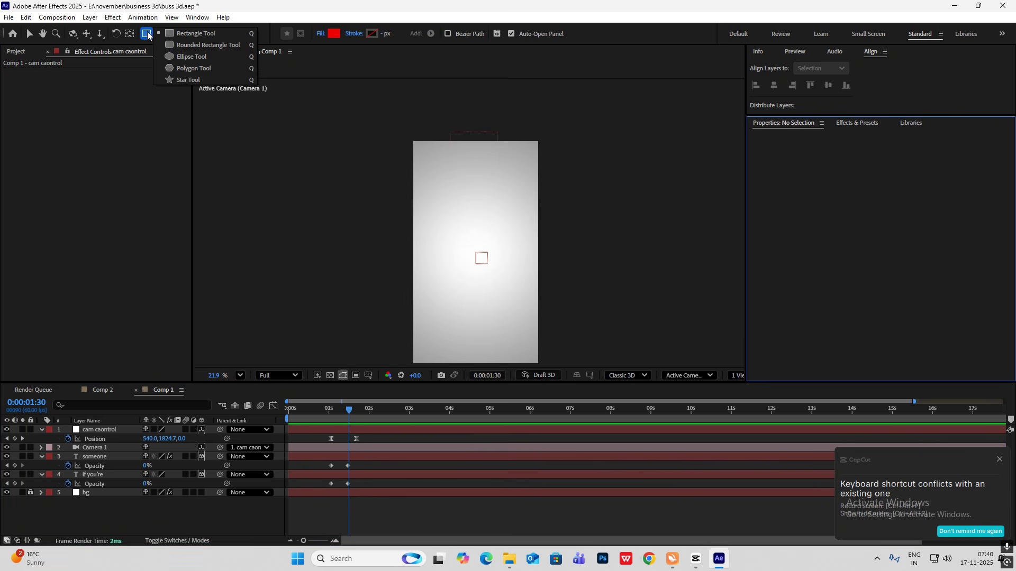
pyautogui.click(197, 47)
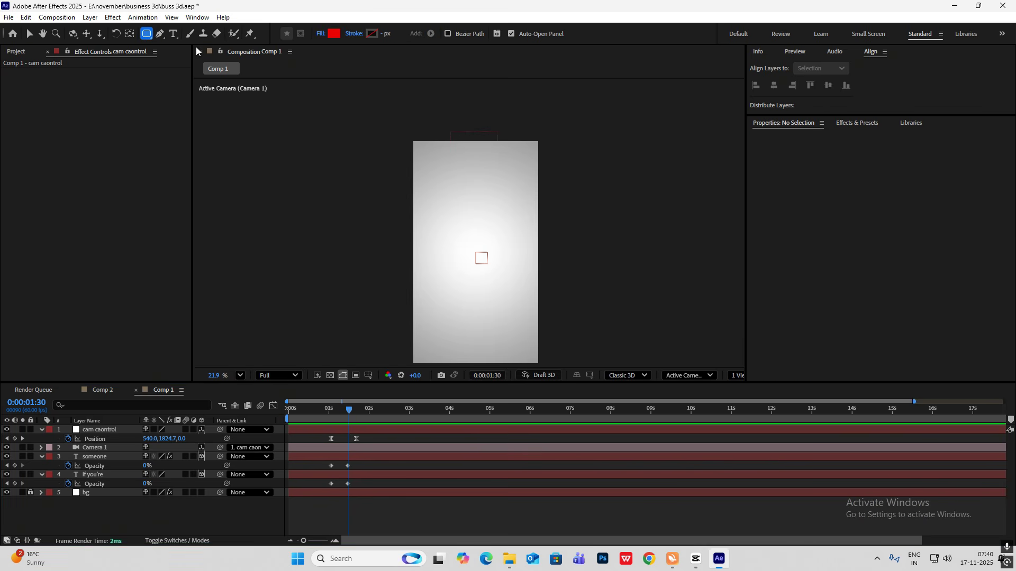
pyautogui.click(334, 34)
pyautogui.moveTo(535, 259); pyautogui.dragTo(536, 246)
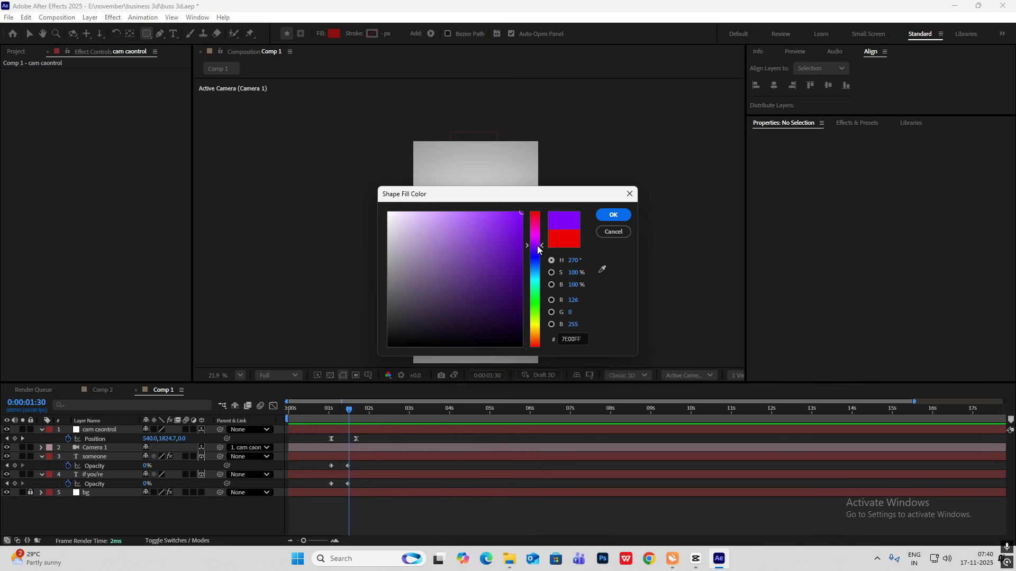
pyautogui.click(613, 215)
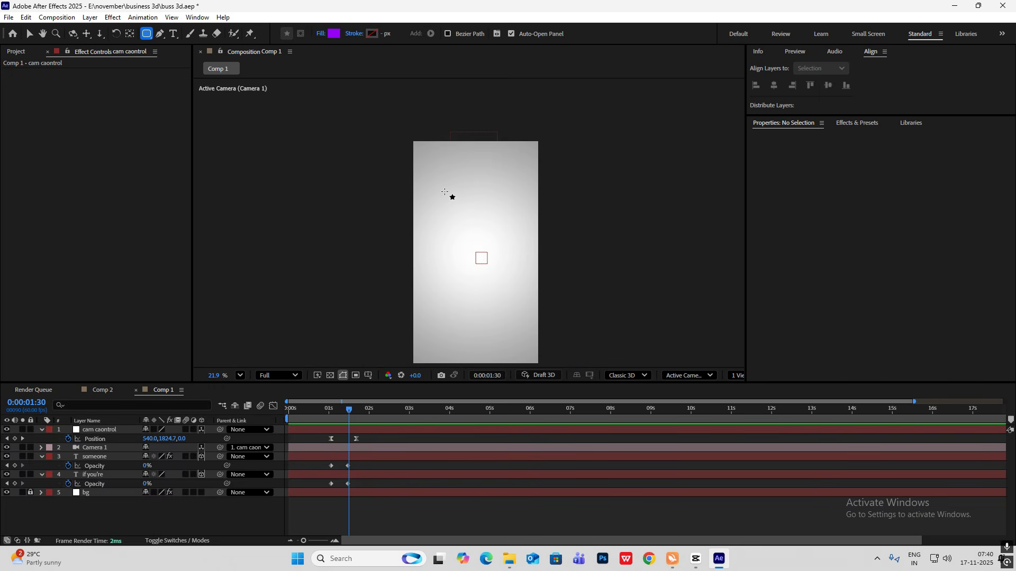
pyautogui.moveTo(437, 195); pyautogui.dragTo(516, 300)
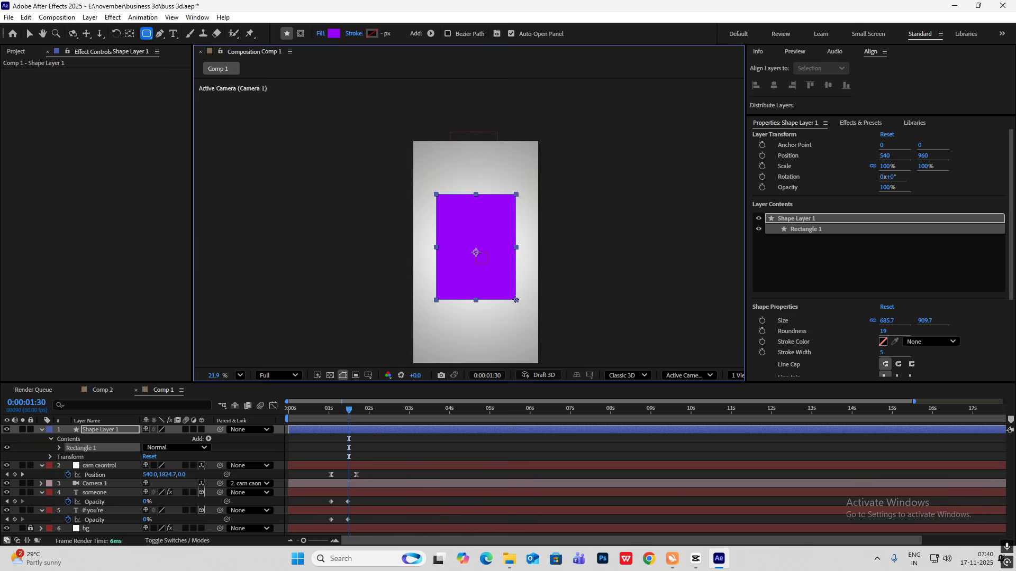
# Rename the rectangle's shape layer "document" and make it a 3D layer.
pyautogui.click(111, 432)
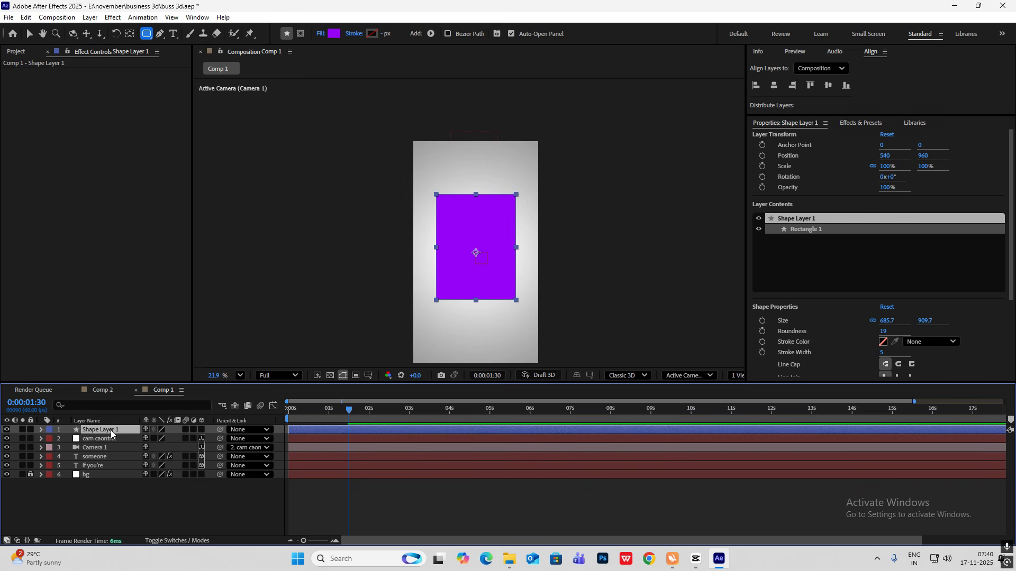
pyautogui.press('Return')
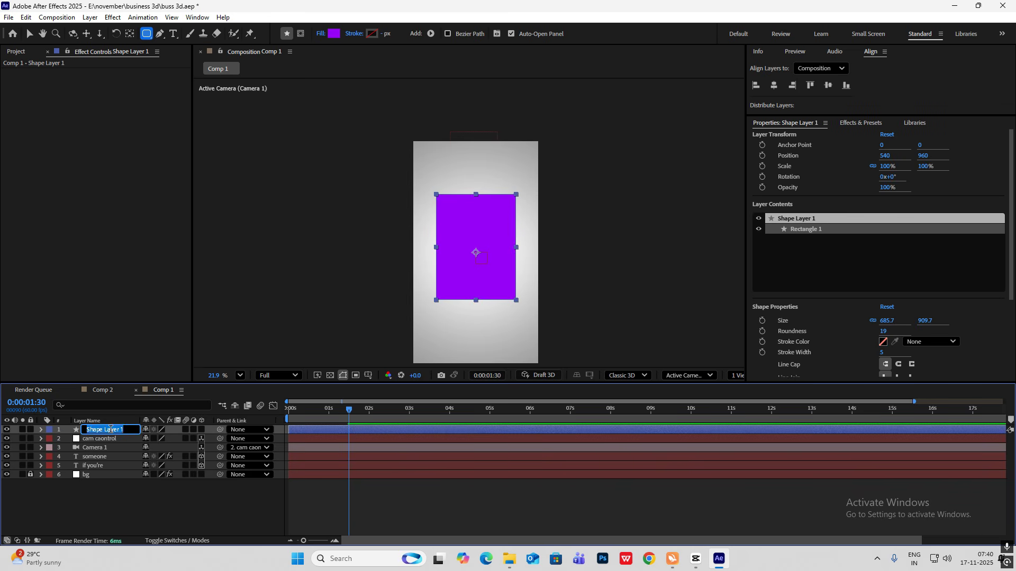
pyautogui.write('document')
pyautogui.click(209, 489)
pyautogui.click(201, 430)
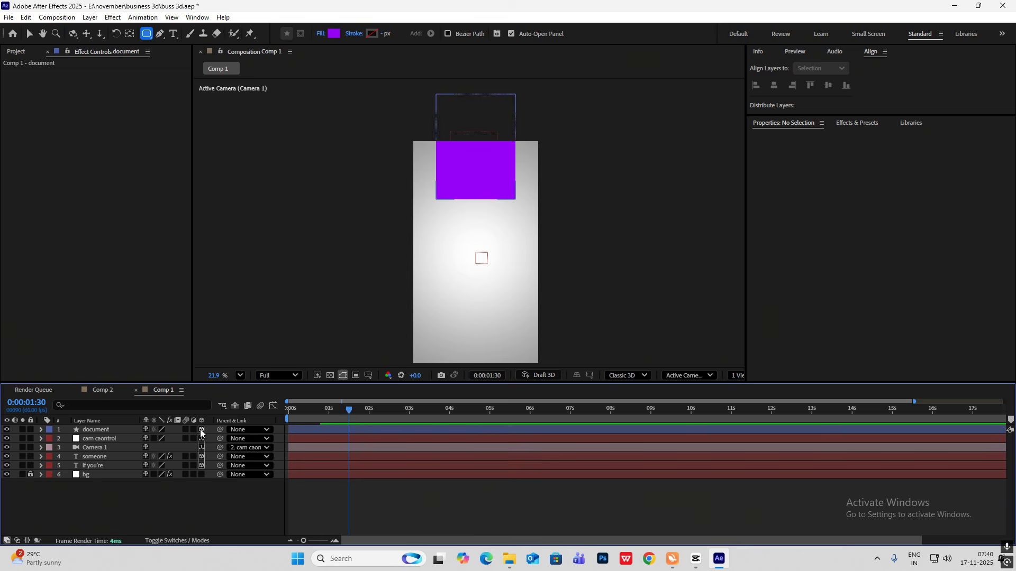
# Move the document layer down into the camera's view, to Position 540, 1890, 0.
pyautogui.click(29, 33)
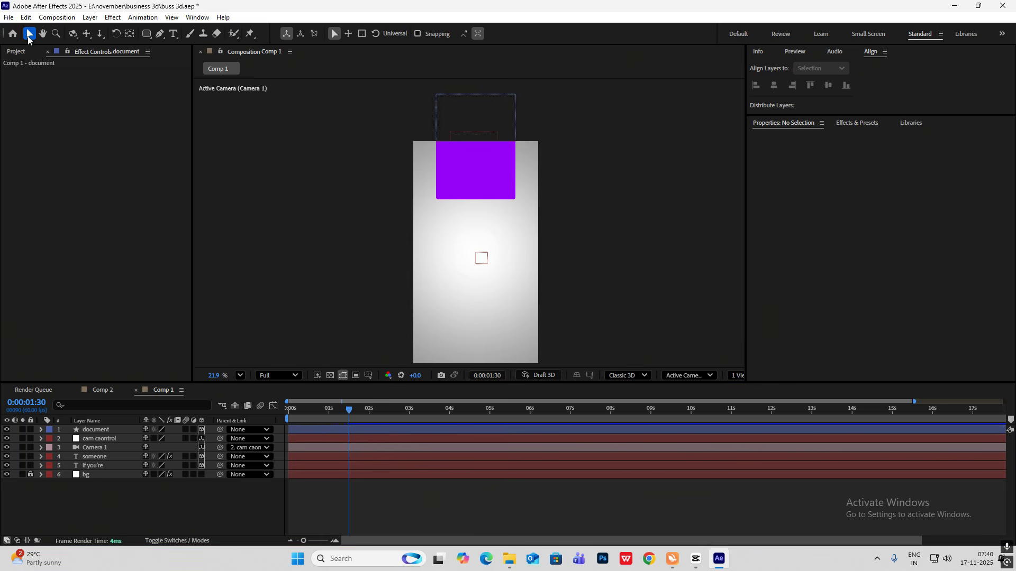
pyautogui.click(486, 170)
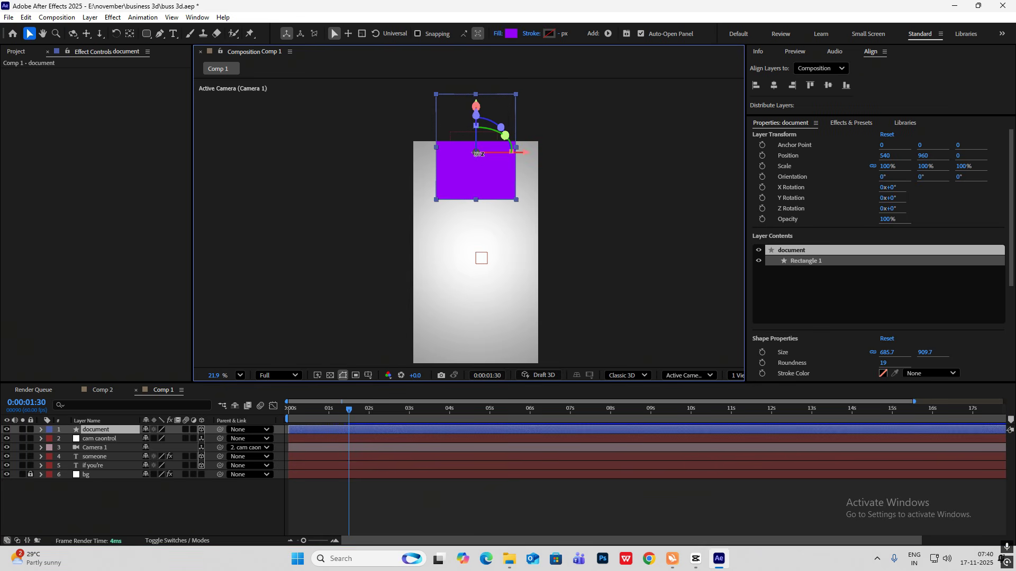
pyautogui.moveTo(476, 152); pyautogui.dragTo(475, 264)
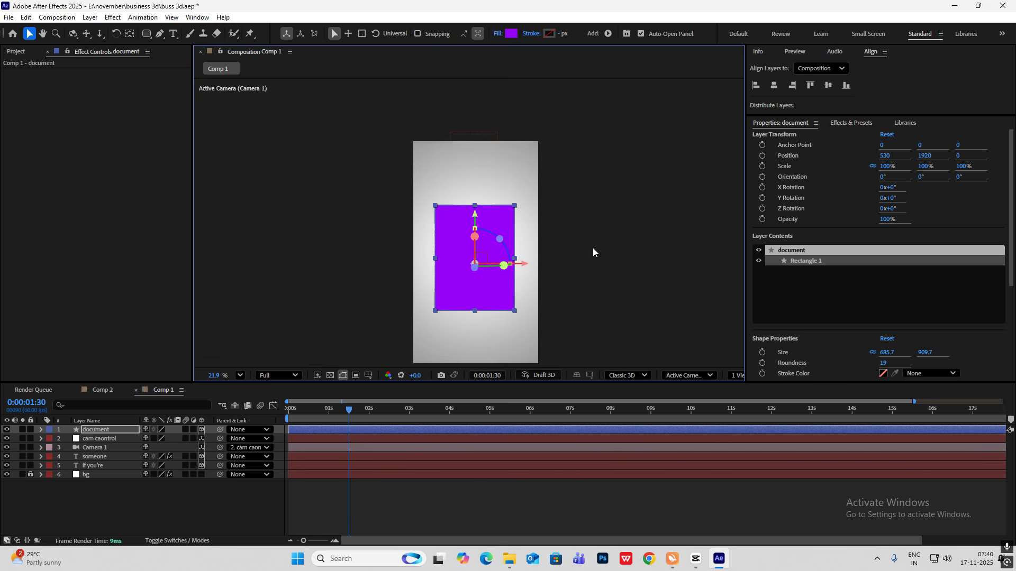
pyautogui.click(593, 252)
pyautogui.click(476, 260)
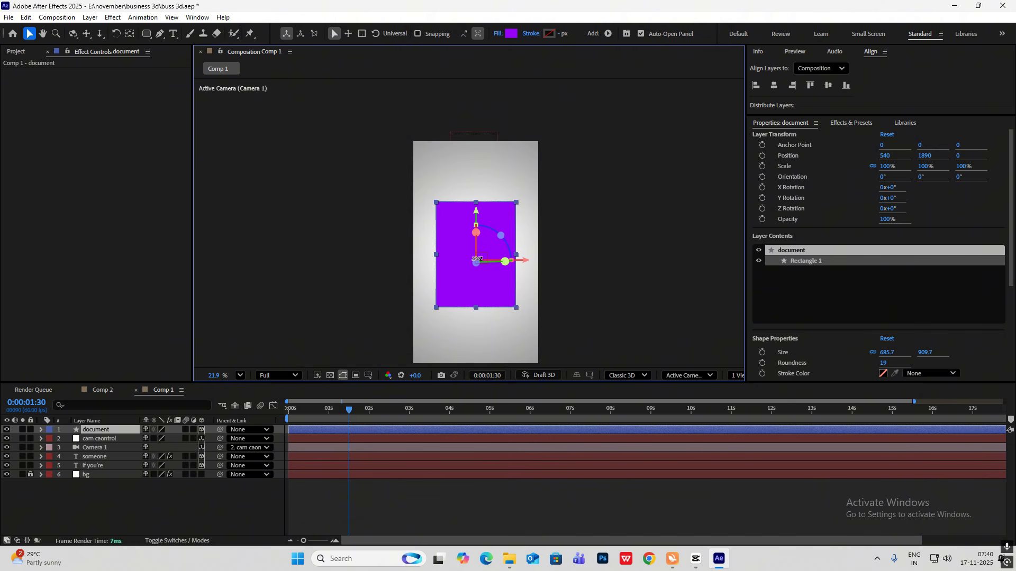
pyautogui.press('y')
pyautogui.moveTo(476, 260); pyautogui.dragTo(438, 203)
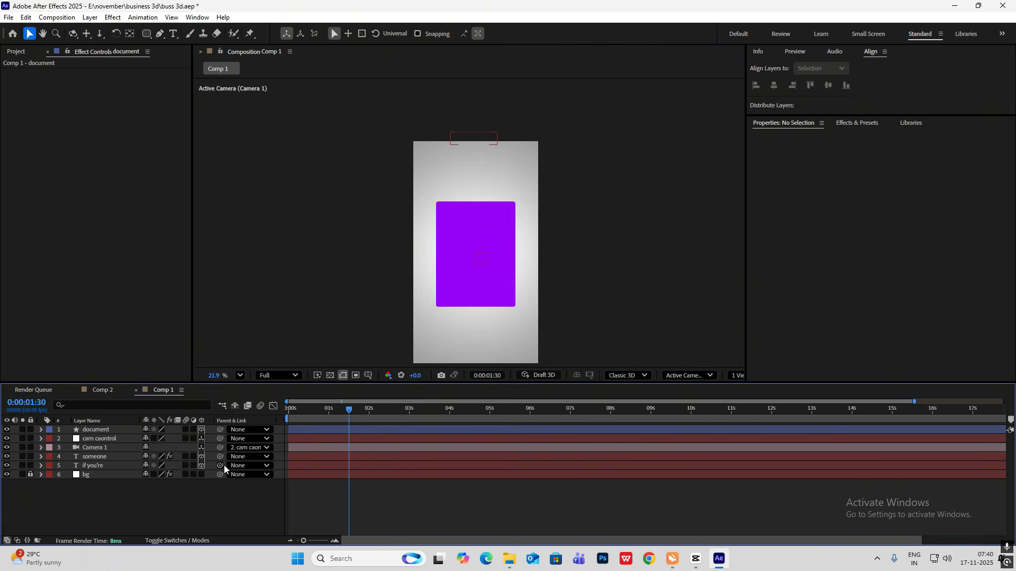
# Set the Pen tool to draw with no fill and a solid colour stroke.
pyautogui.click(160, 33)
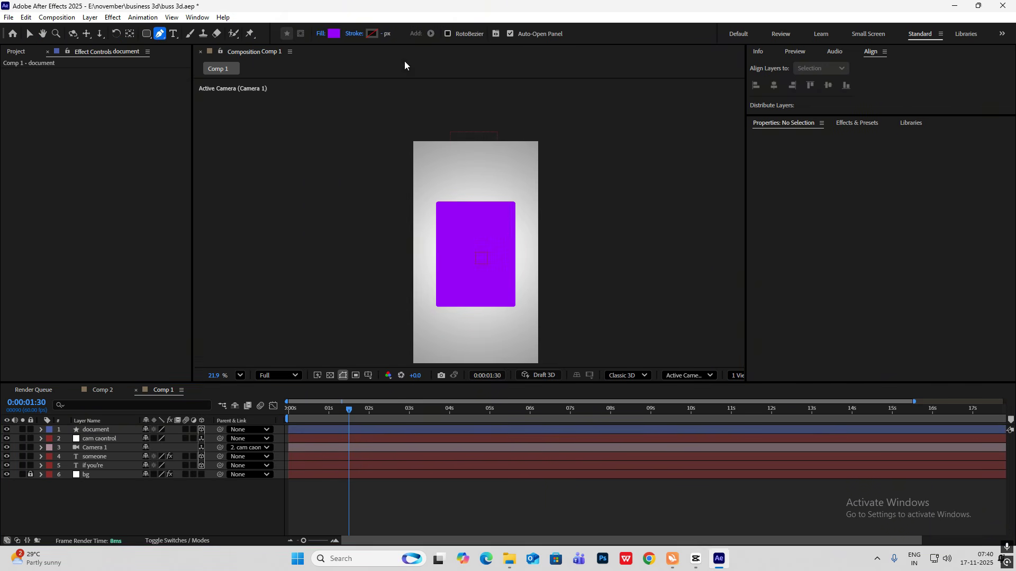
pyautogui.click(325, 35)
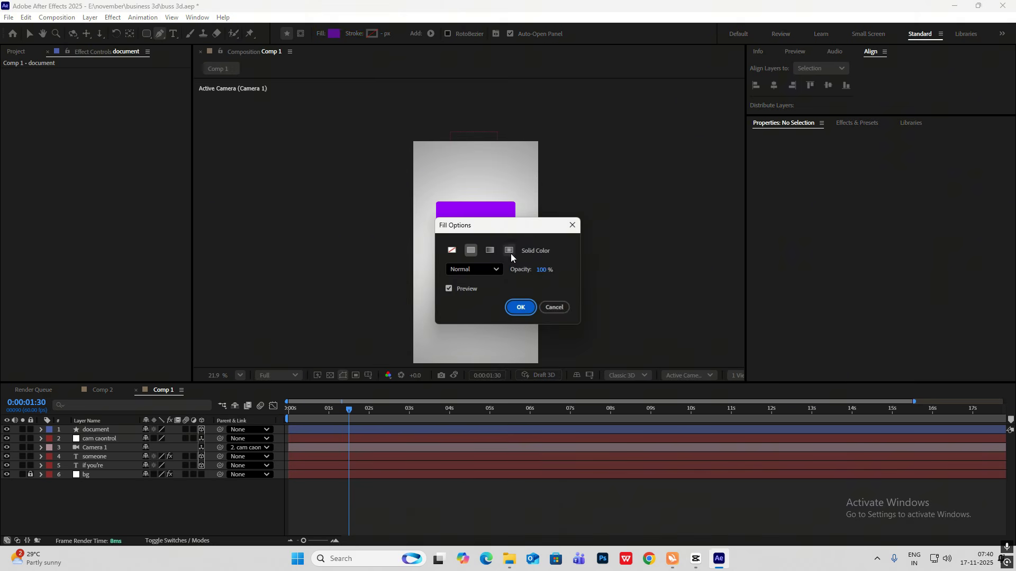
pyautogui.click(452, 250)
pyautogui.click(519, 308)
pyautogui.click(354, 34)
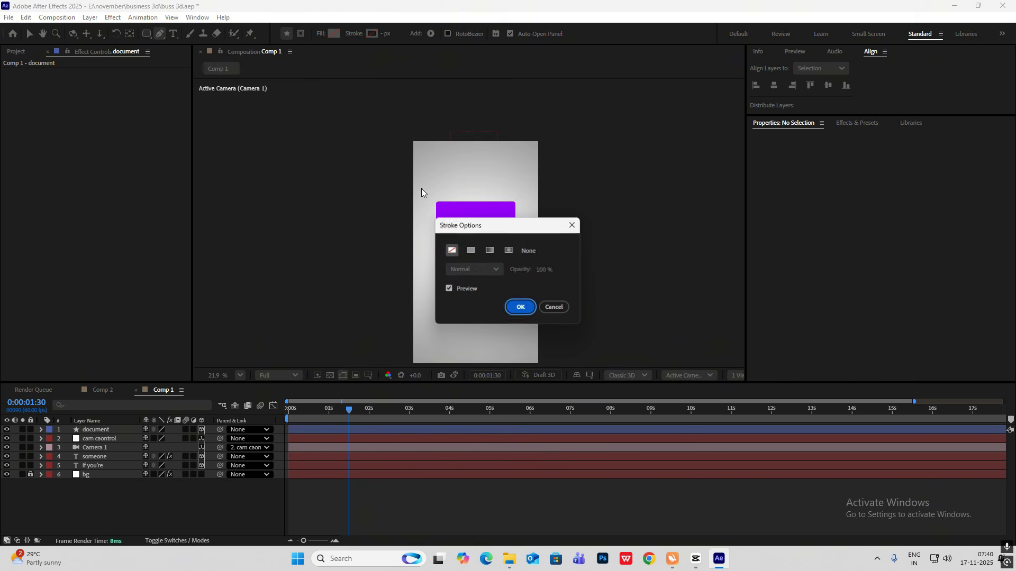
pyautogui.click(468, 249)
pyautogui.click(519, 307)
# Draw a straight horizontal line slightly narrower than the document rectangle with the Pen tool.
pyautogui.scroll(3, 428, 165)
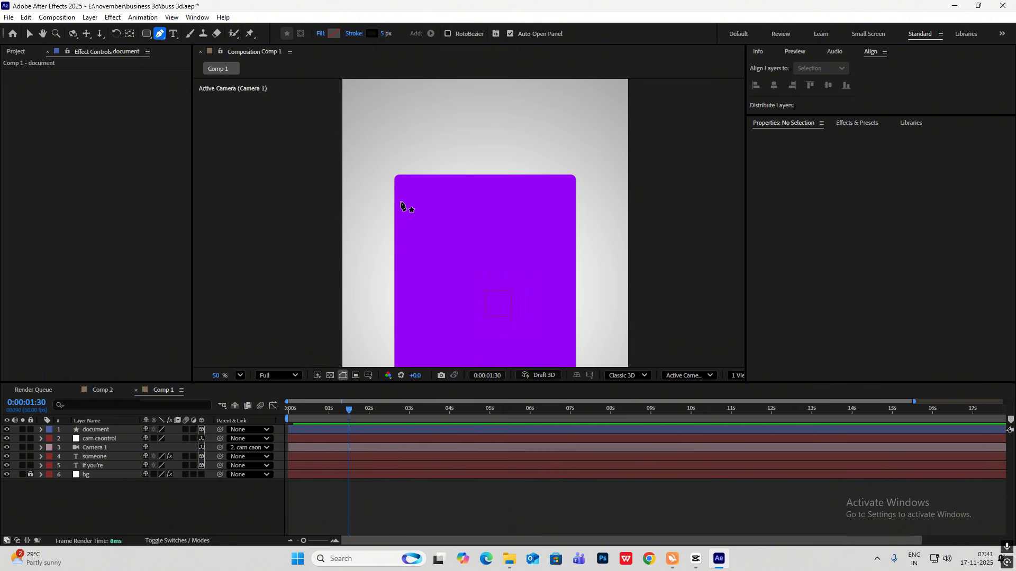
pyautogui.click(401, 204)
pyautogui.scroll(-3, 476, 256)
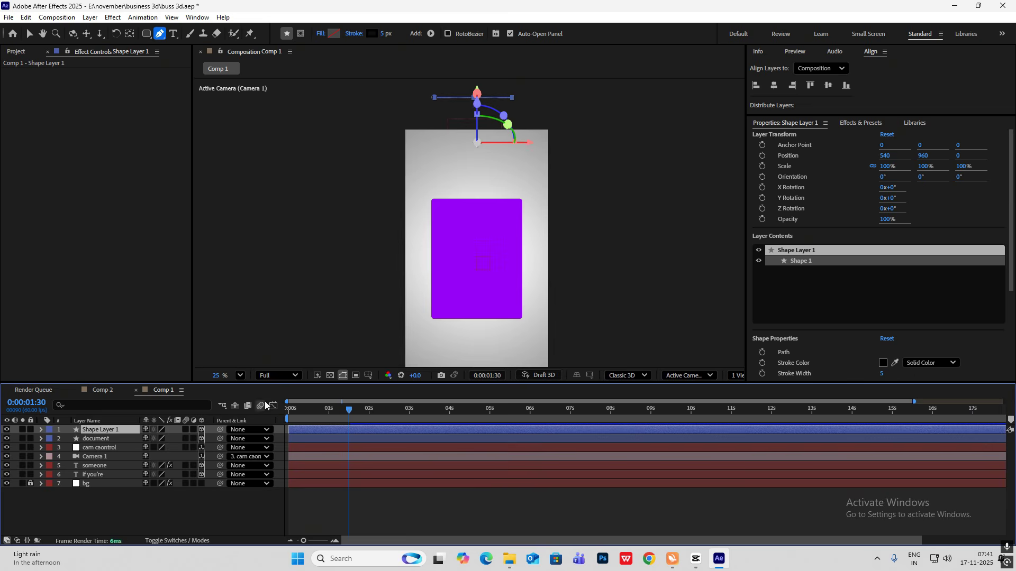
# Center the line's anchor point and move the line onto the upper part of the document, at Position 532, 1492, 0.
pyautogui.press('v')
pyautogui.hotkey('ctrl', 'alt', 'Home')
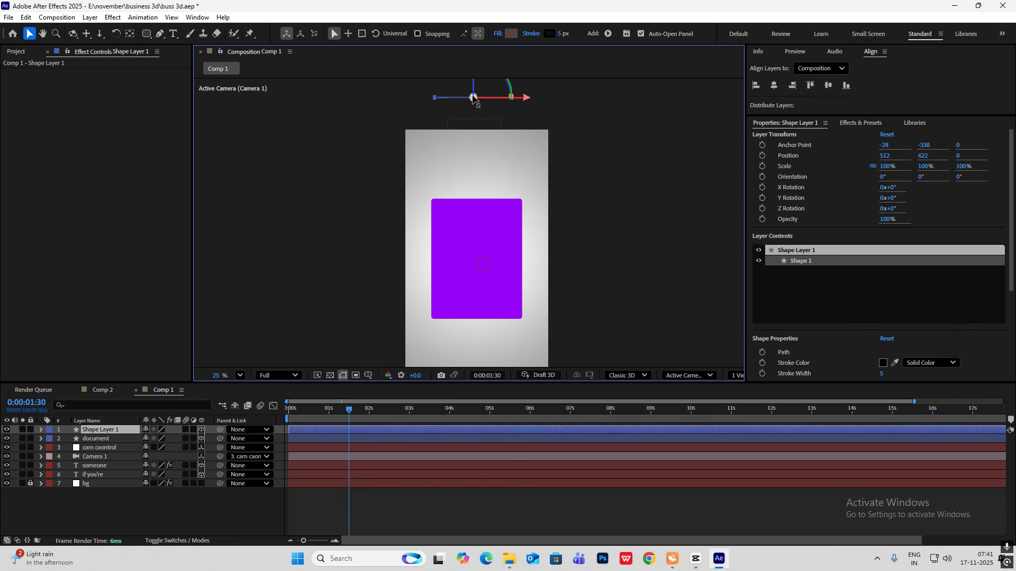
pyautogui.moveTo(474, 98); pyautogui.dragTo(477, 214)
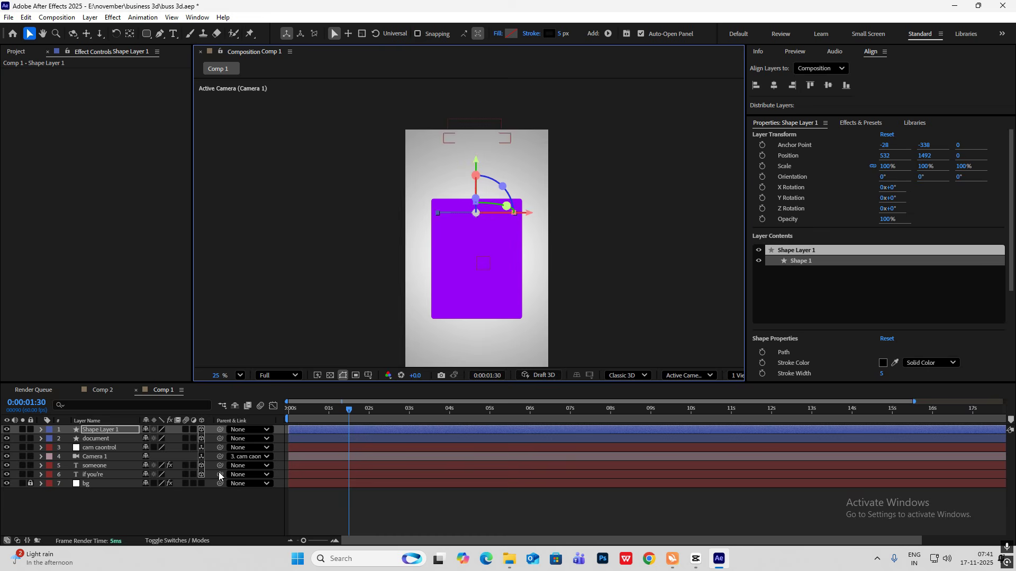
pyautogui.click(368, 483)
# Rename the line's shape layer "line 1" and duplicate it.
pyautogui.click(92, 431)
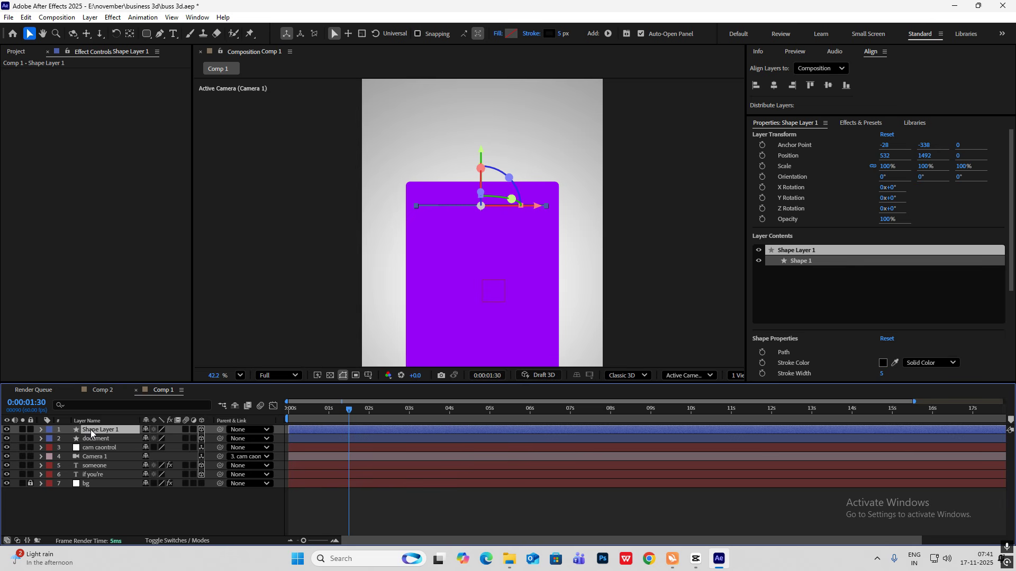
pyautogui.press('Return')
pyautogui.write('line')
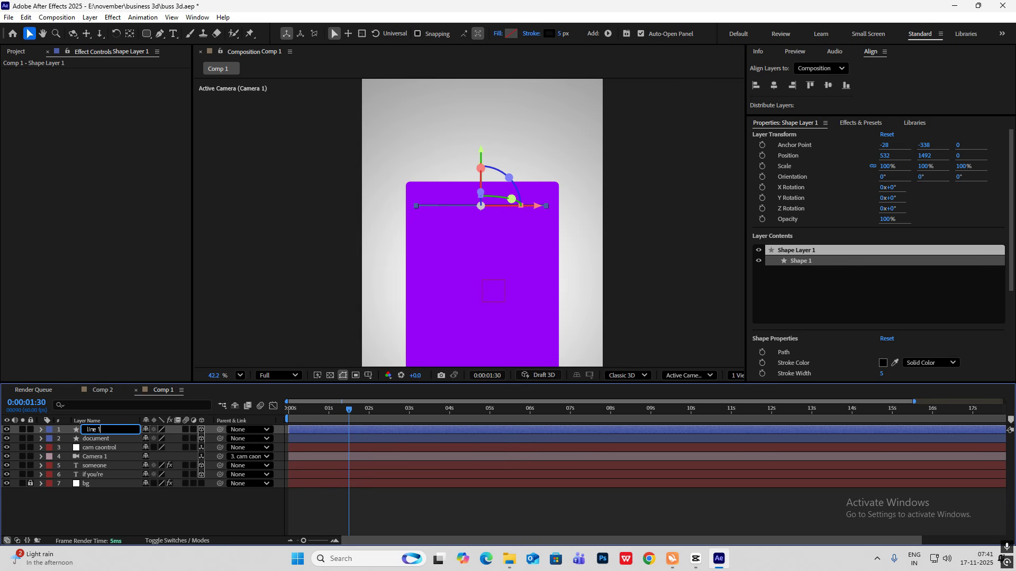
pyautogui.click(107, 509)
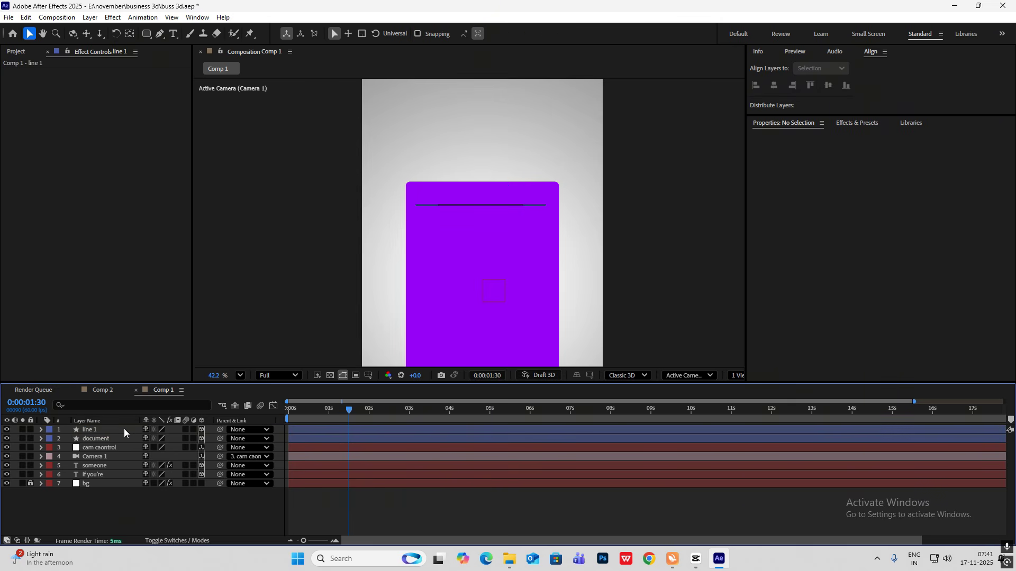
pyautogui.click(108, 430)
pyautogui.hotkey('ctrl', 'd')
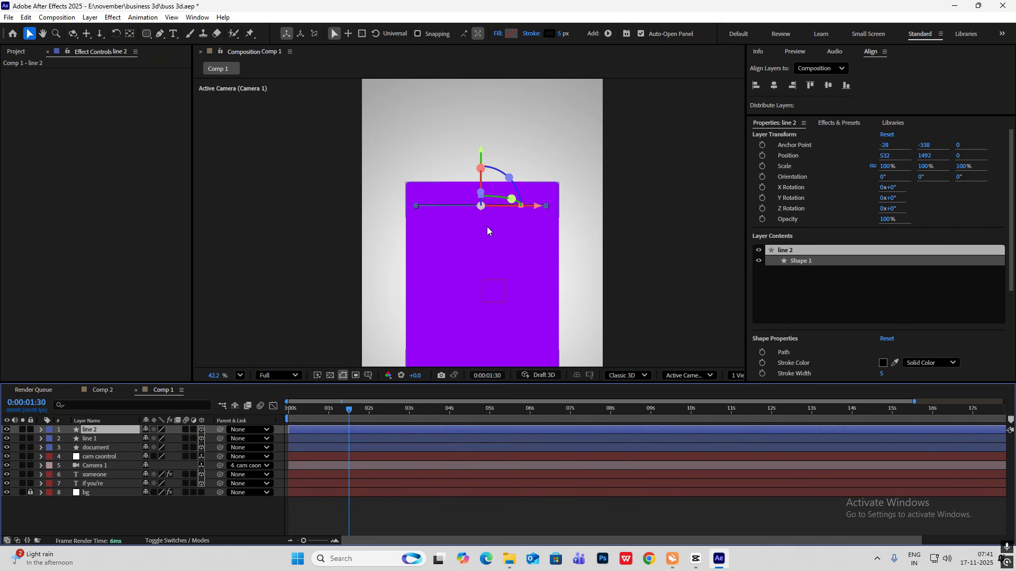
# Duplicate the line layers, in groups of three once three exist, and space the copies downward until twelve lines fill the document.
pyautogui.moveTo(481, 206); pyautogui.dragTo(481, 222)
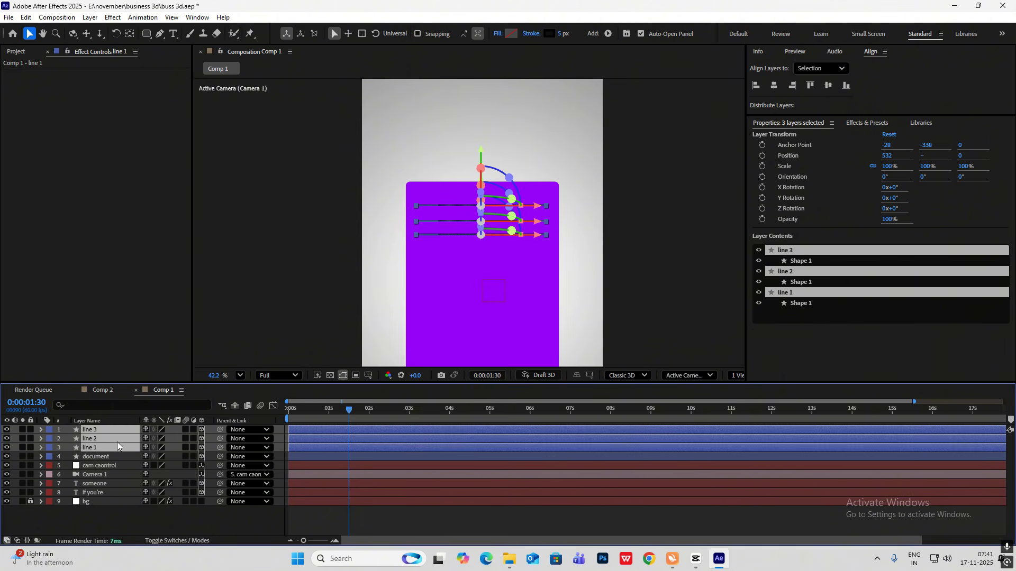
pyautogui.hotkey('ctrl', 'd')
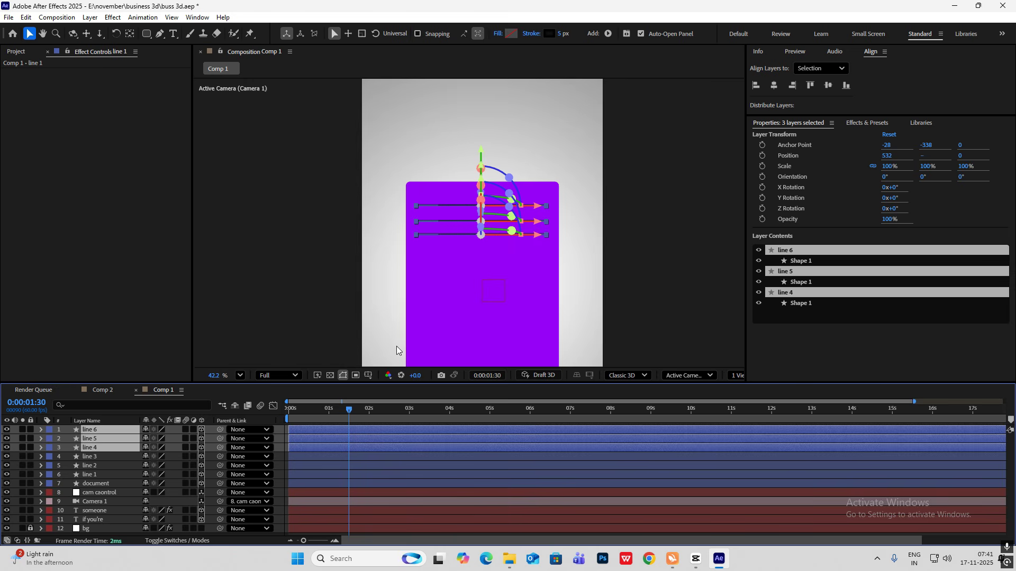
pyautogui.moveTo(480, 239); pyautogui.dragTo(481, 280)
pyautogui.click(94, 449)
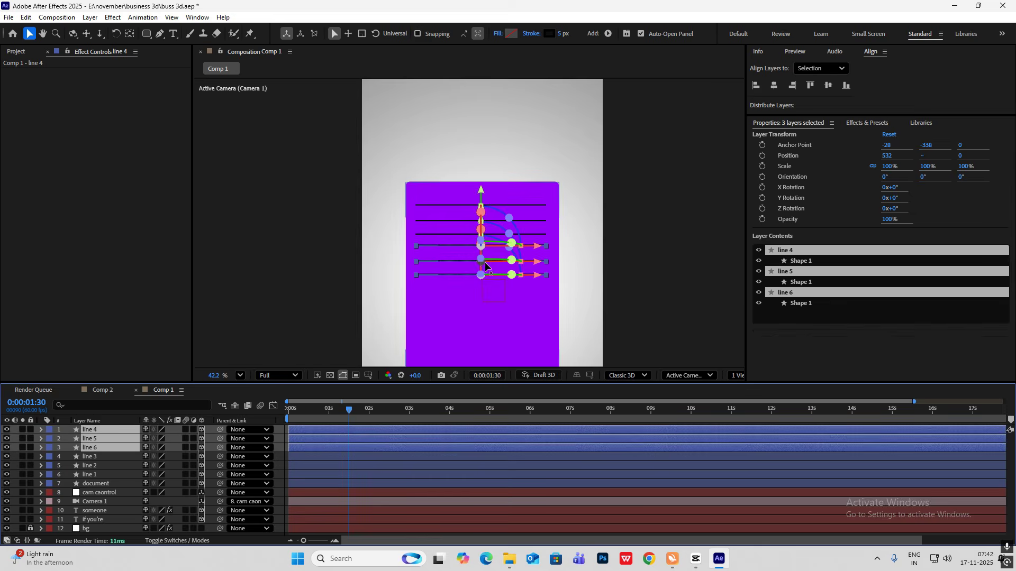
pyautogui.hotkey('ctrl', 'd')
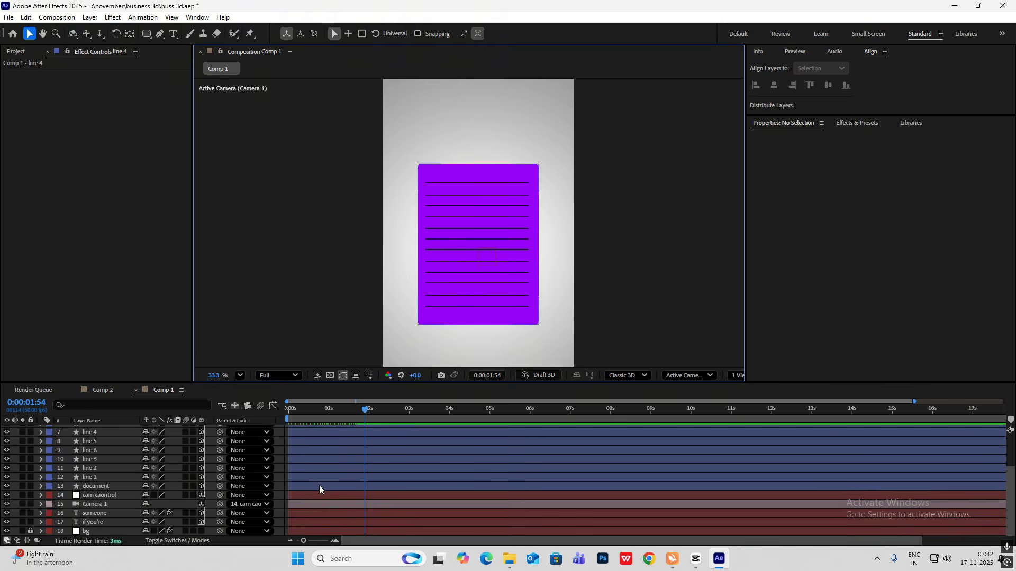
# Add Trim Paths to the "line 1" shape layer.
pyautogui.scroll(3, 319, 489)
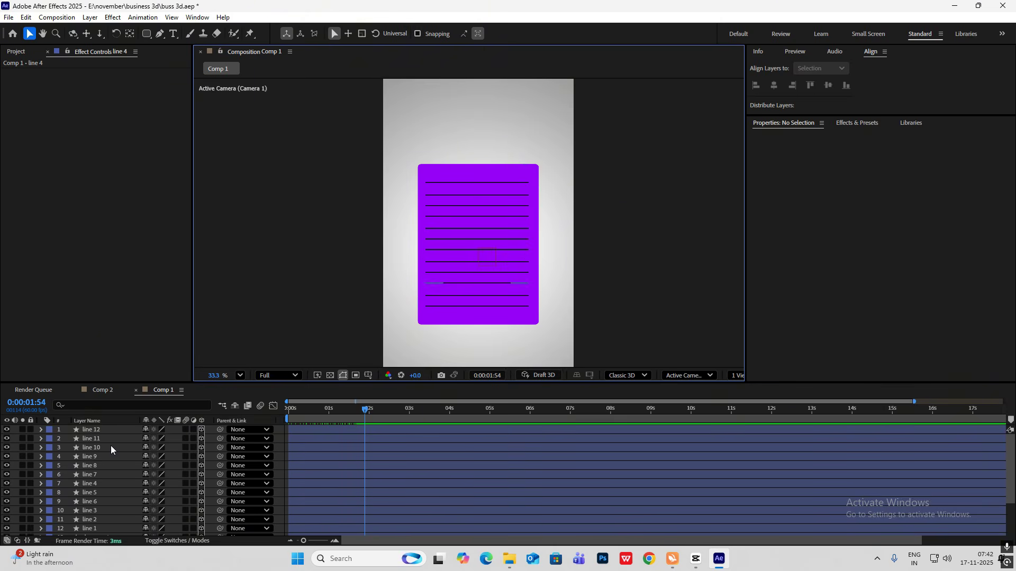
pyautogui.moveTo(361, 421)
pyautogui.mouseDown()
pyautogui.moveTo(241, 422)
pyautogui.moveTo(367, 423)
pyautogui.mouseUp()
pyautogui.scroll(-3, 368, 425)
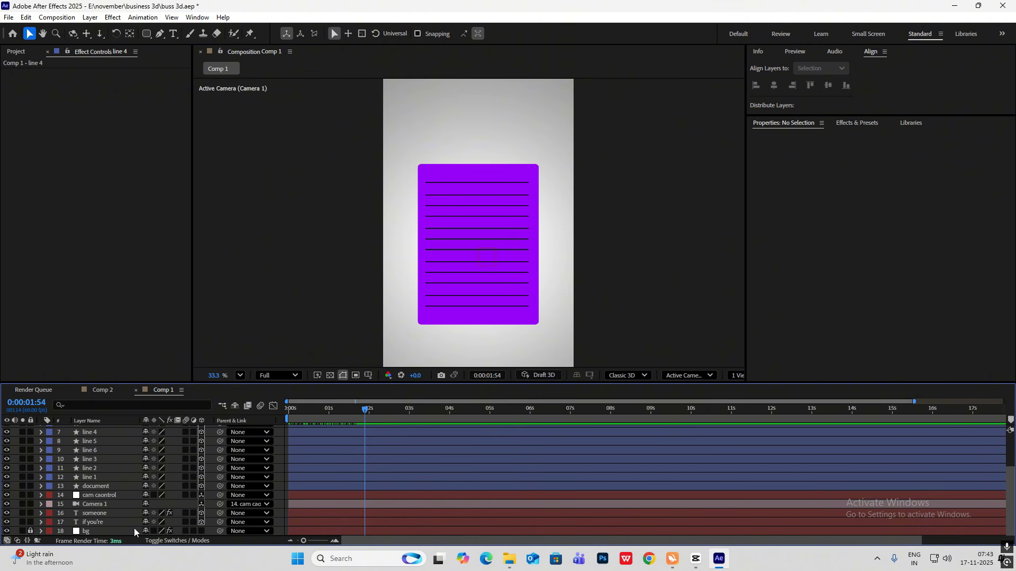
pyautogui.click(95, 478)
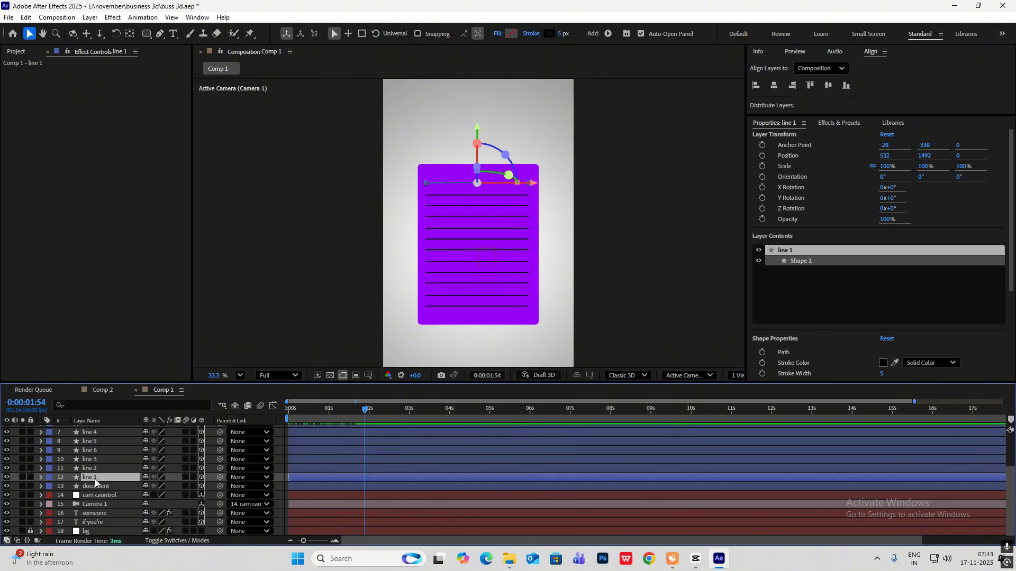
pyautogui.click(607, 33)
pyautogui.click(651, 211)
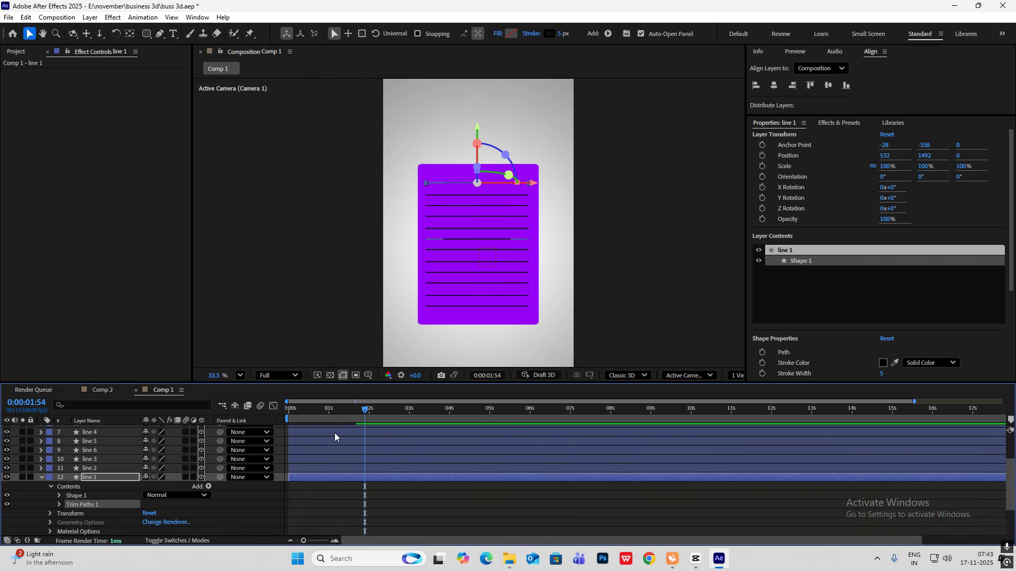
# Keyframe line 1's Trim Paths End at 0% at 0:00:01:17 and 100% at 0:00:01:57.
pyautogui.moveTo(363, 413); pyautogui.dragTo(339, 416)
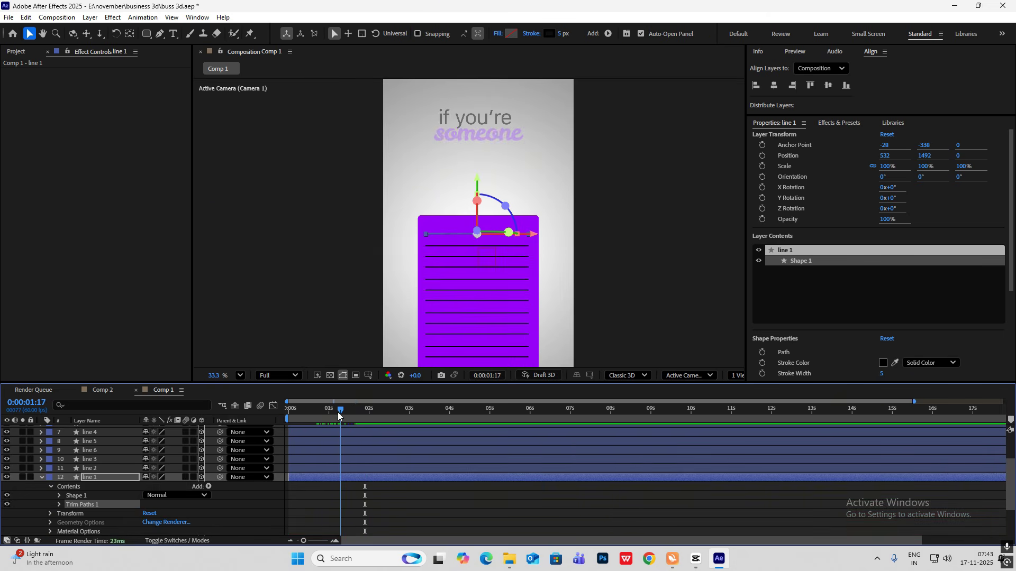
pyautogui.click(59, 505)
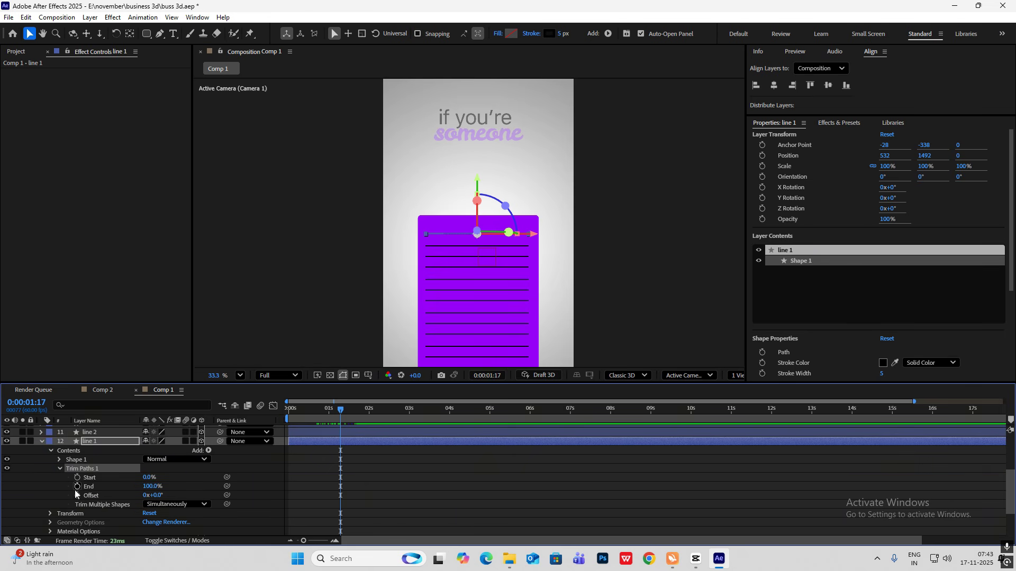
pyautogui.click(78, 487)
pyautogui.moveTo(152, 490); pyautogui.dragTo(77, 487)
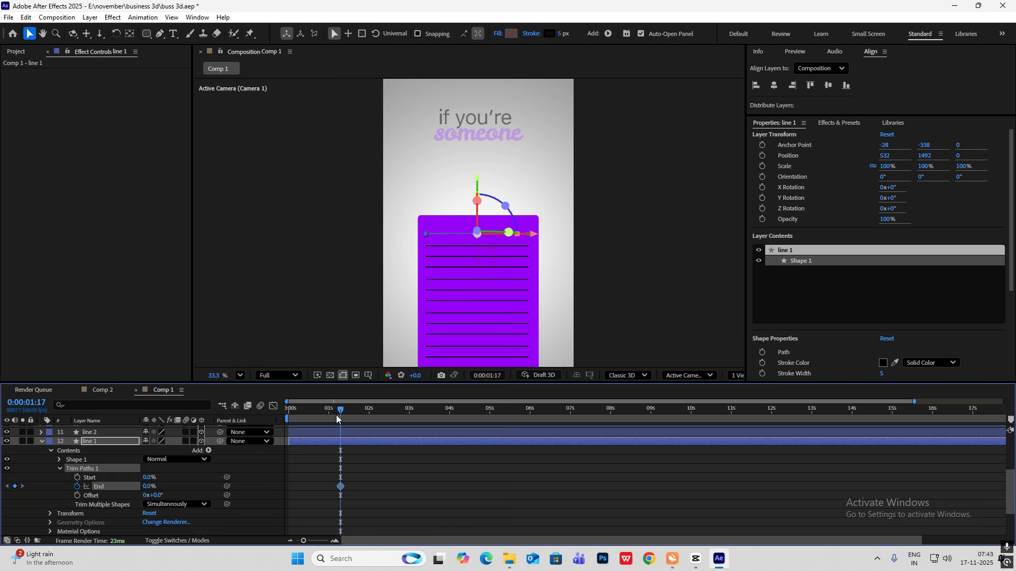
pyautogui.moveTo(340, 411); pyautogui.dragTo(367, 411)
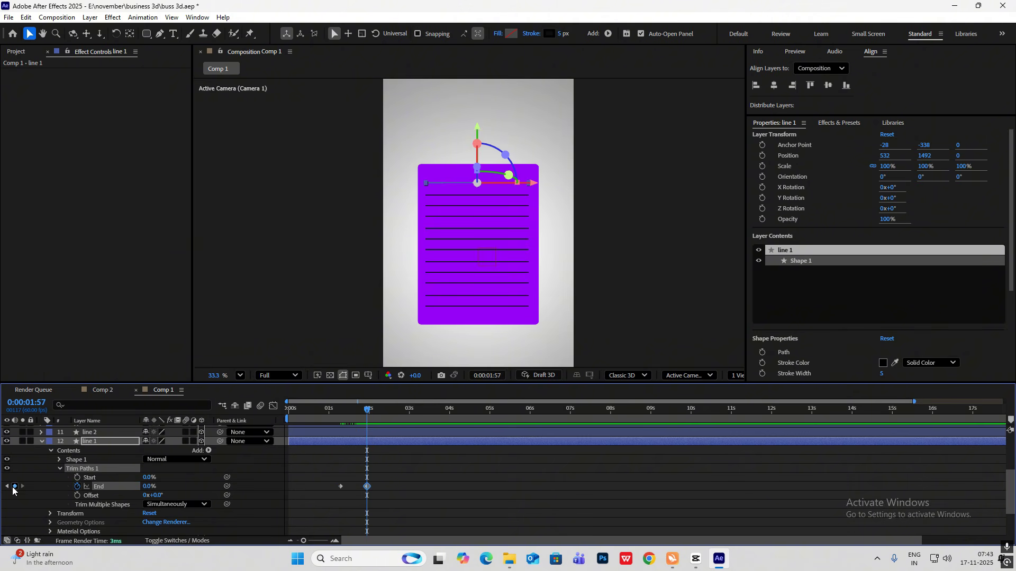
pyautogui.moveTo(148, 488); pyautogui.dragTo(195, 485)
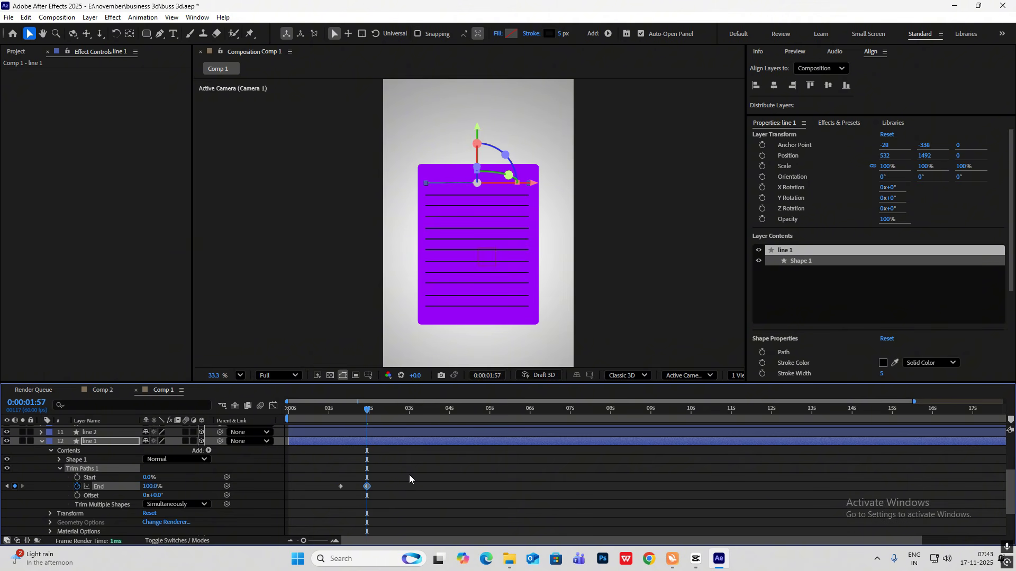
# Easy-ease both End keyframes, extend the second keyframe's influence toward the first in the speed graph, and preview line 1's reveal from 0:00:01:17.
pyautogui.moveTo(383, 475); pyautogui.dragTo(324, 506)
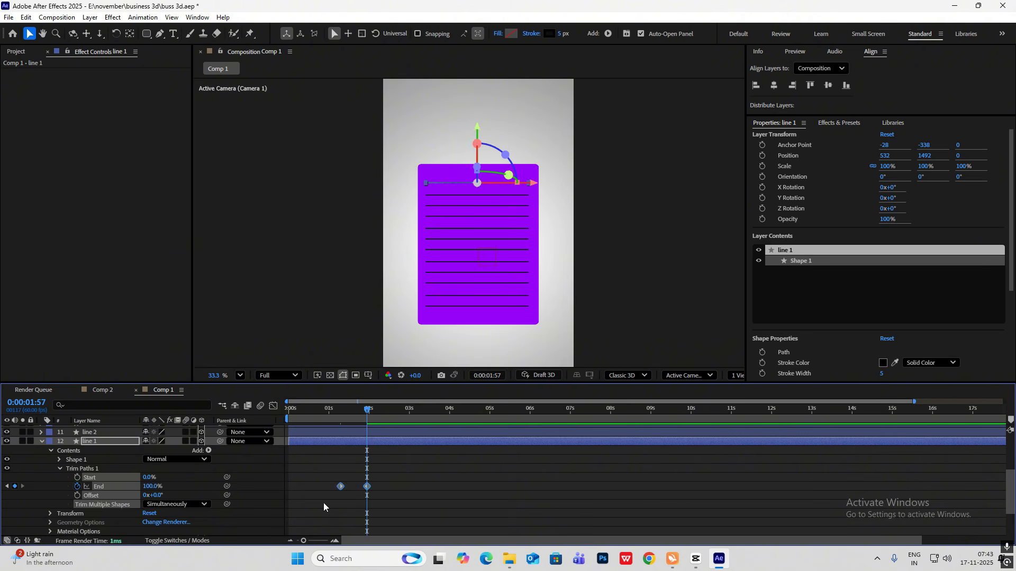
pyautogui.click(277, 406)
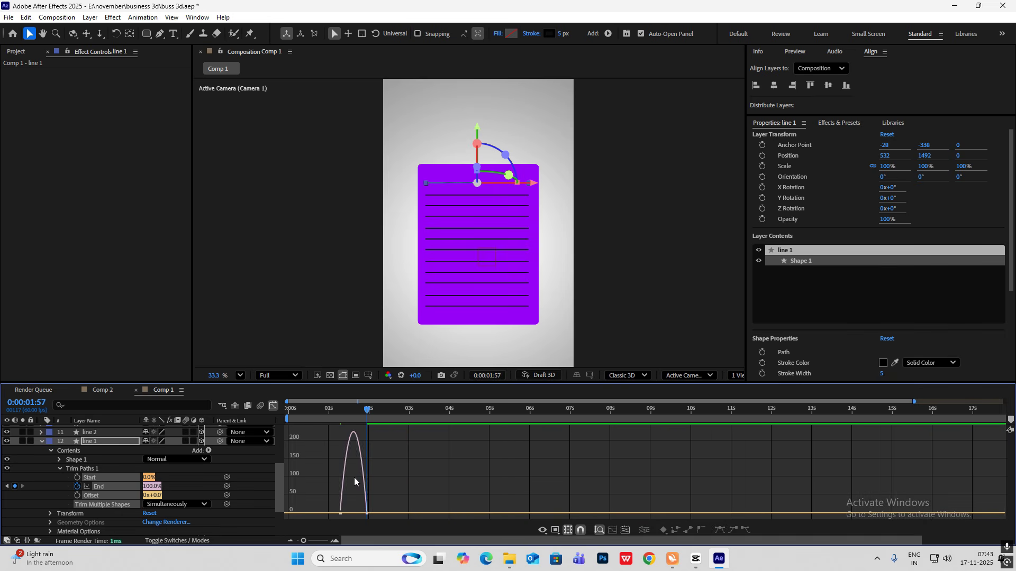
pyautogui.scroll(2, 354, 479)
pyautogui.click(407, 512)
pyautogui.moveTo(389, 514); pyautogui.dragTo(342, 516)
pyautogui.click(275, 407)
pyautogui.scroll(-2, 363, 460)
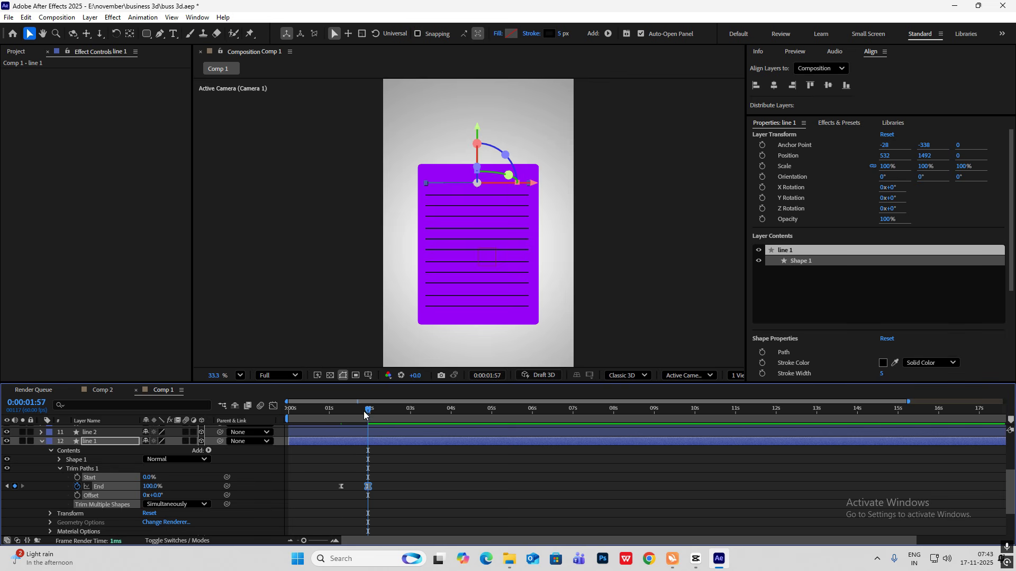
pyautogui.moveTo(369, 412); pyautogui.dragTo(344, 426)
pyautogui.press('space')
pyautogui.press('space')
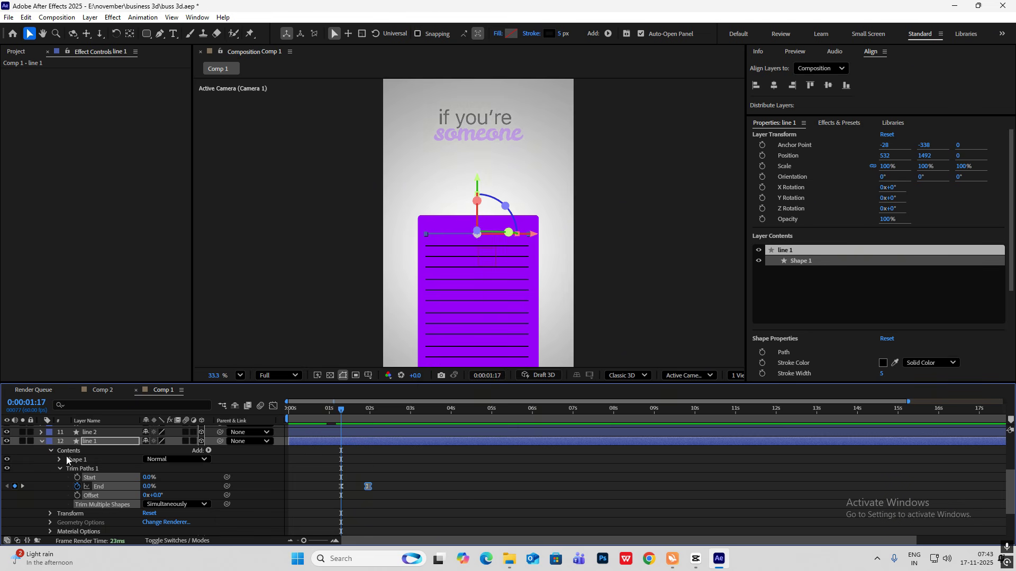
# Copy line 1's animated Trim Paths onto lines 2 to 12 at 0:00:01:17 and play back the result.
pyautogui.click(87, 472)
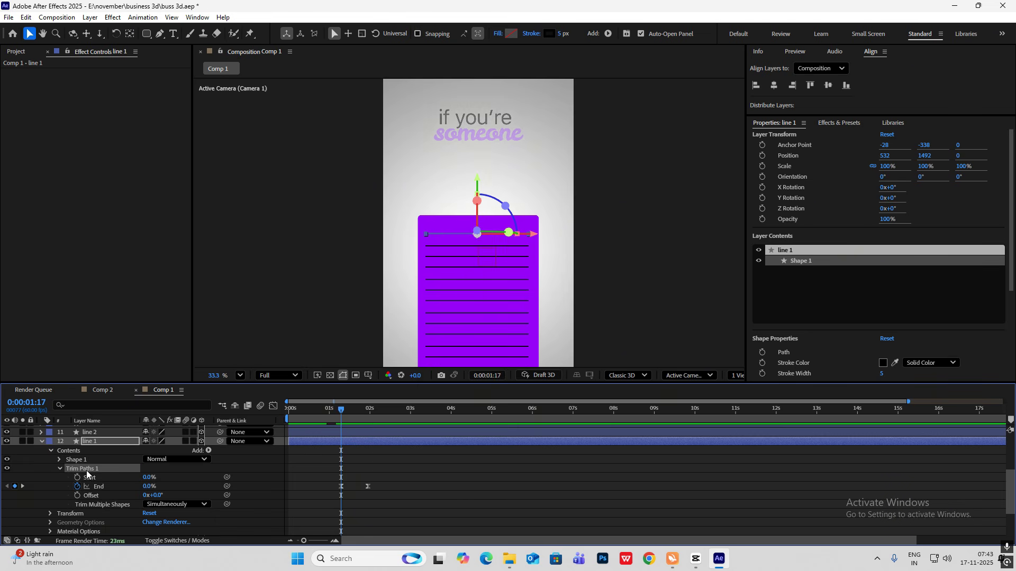
pyautogui.click(42, 441)
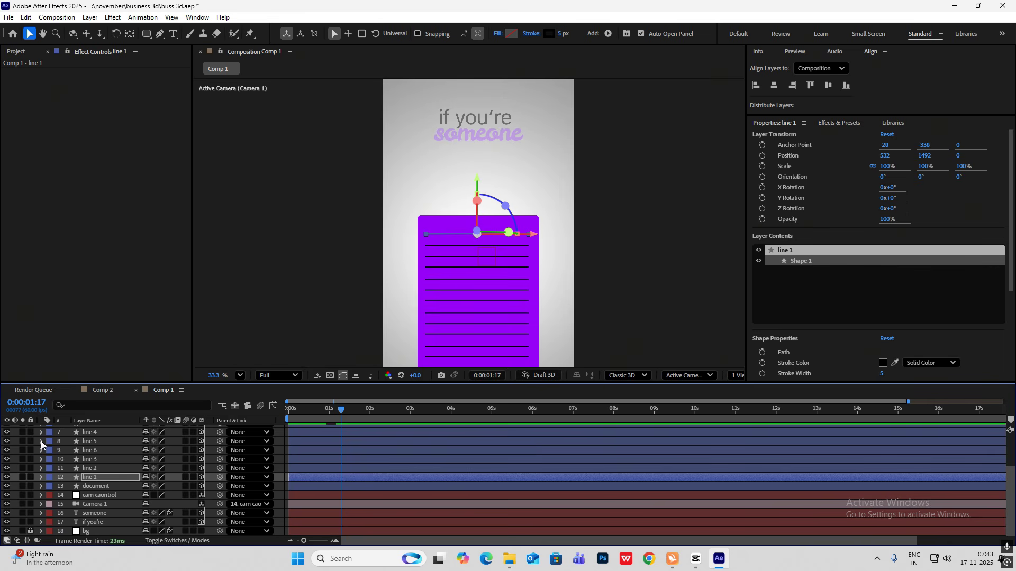
pyautogui.scroll(3, 110, 481)
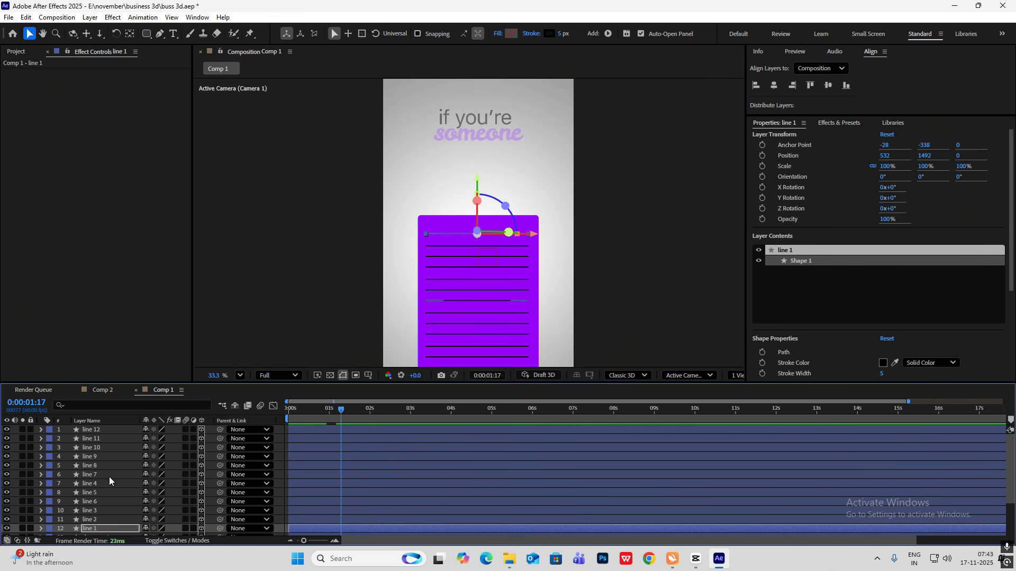
pyautogui.click(109, 430)
pyautogui.keyDown('shift'); pyautogui.click(135, 520); pyautogui.keyUp('shift')
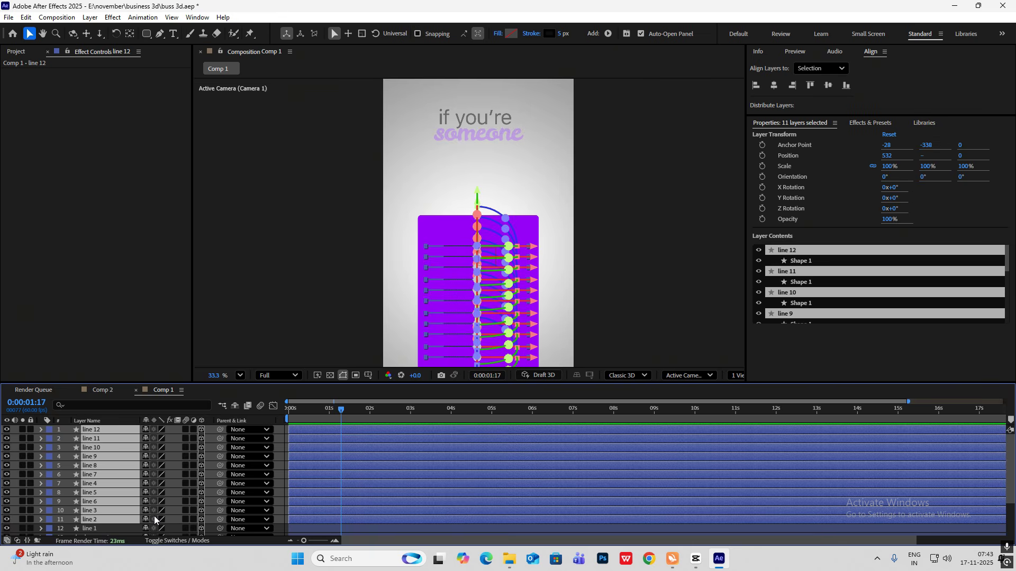
pyautogui.click(634, 299)
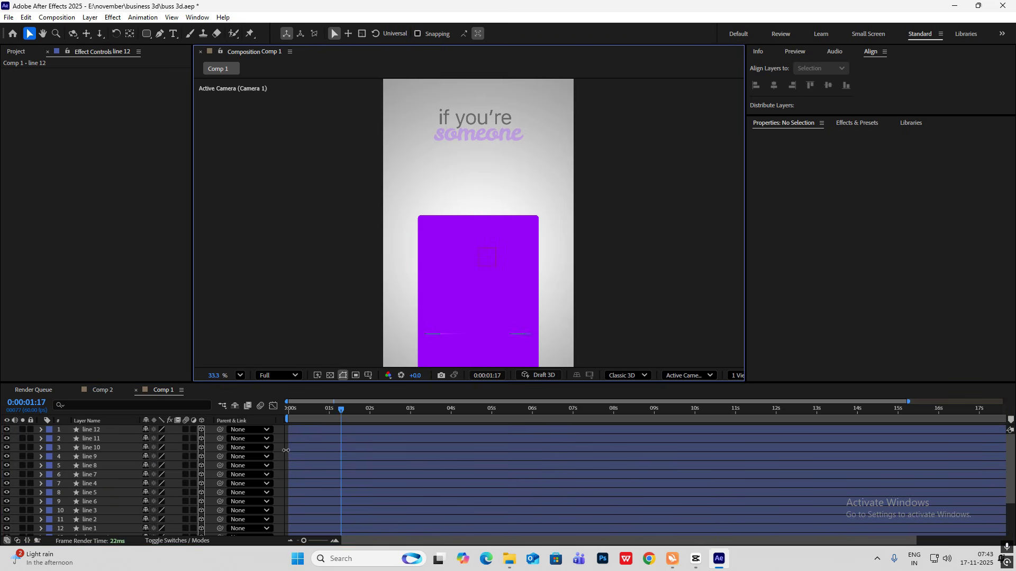
pyautogui.press('space')
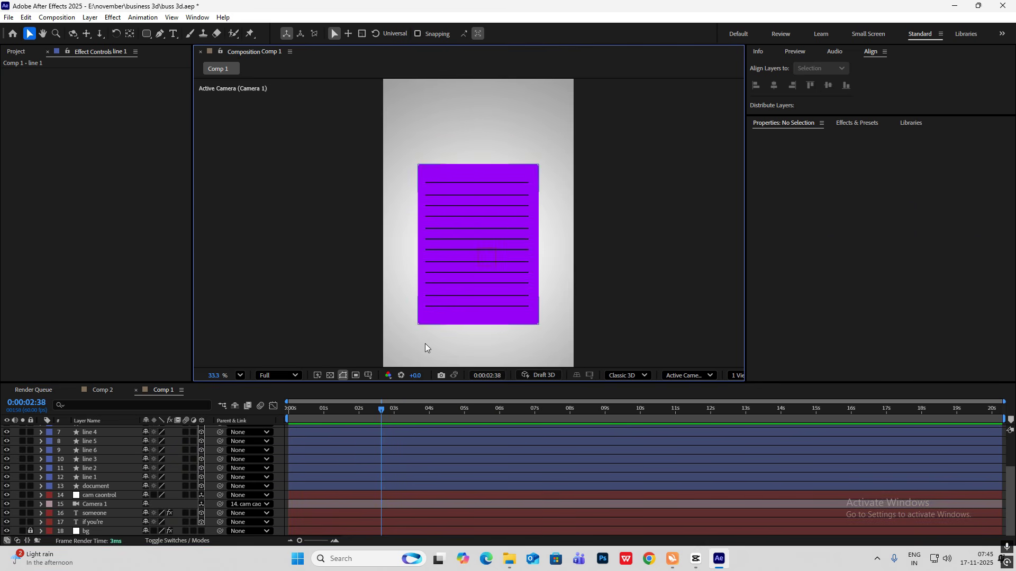
# Stagger the line layers so each starts about two frames after the one below it in the stack, and preview from the beginning.
pyautogui.press('Home')
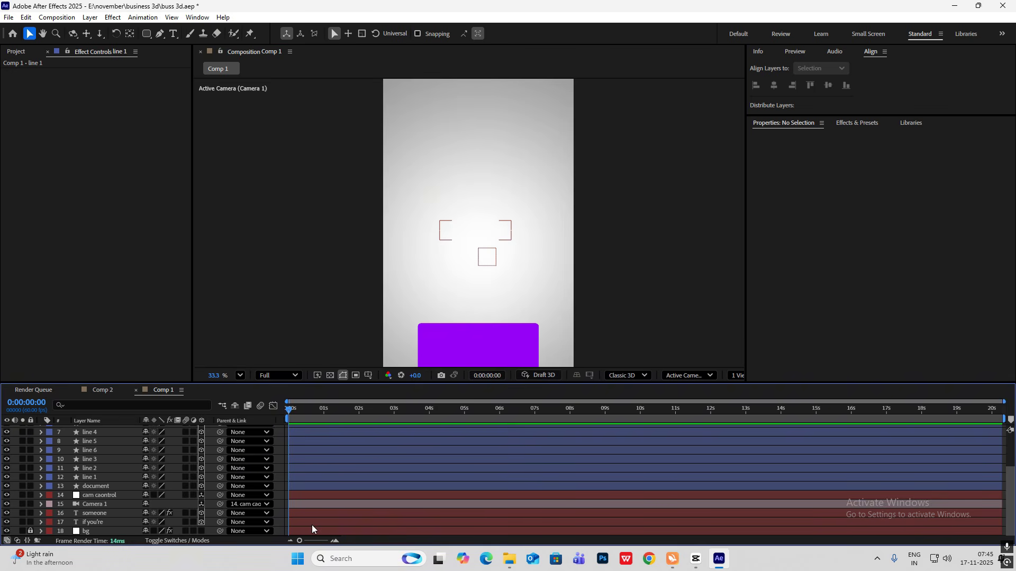
pyautogui.keyDown('alt'); pyautogui.scroll(5, 312, 525); pyautogui.keyUp('alt')
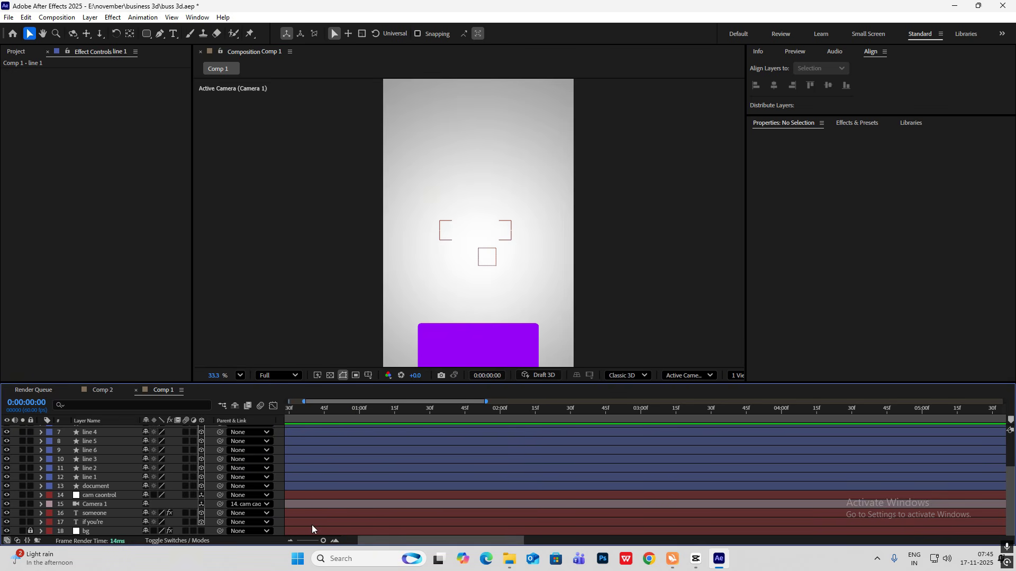
pyautogui.click(297, 475)
pyautogui.click(294, 469)
pyautogui.moveTo(294, 469); pyautogui.dragTo(300, 451)
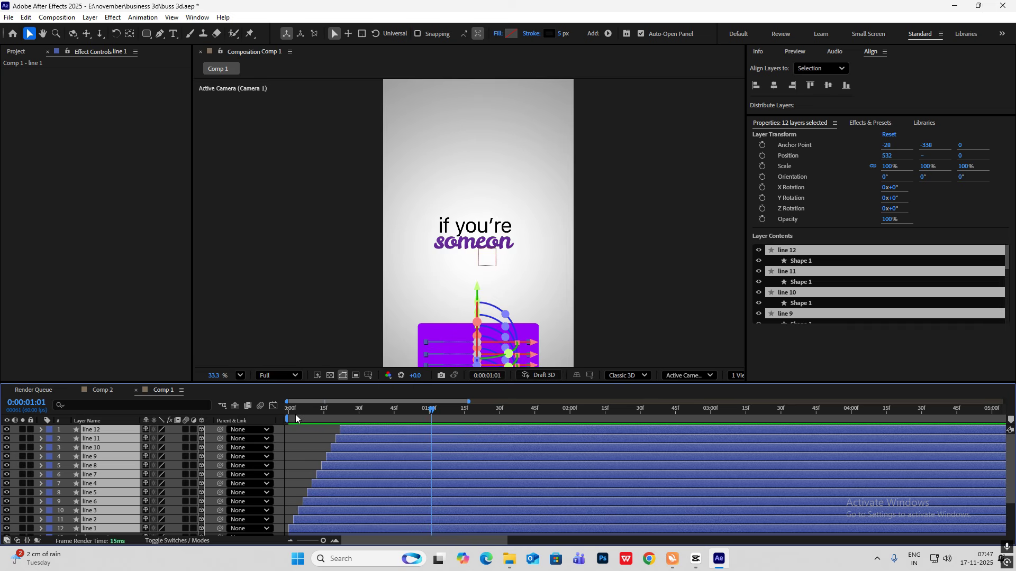
pyautogui.moveTo(295, 414)
pyautogui.mouseDown()
pyautogui.moveTo(217, 417)
pyautogui.moveTo(249, 416)
pyautogui.mouseUp()
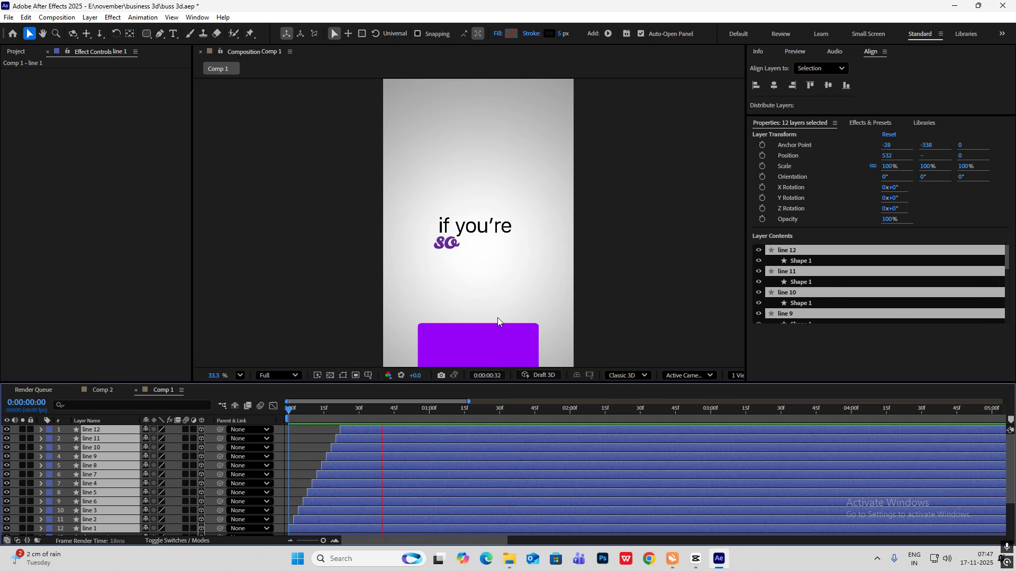
pyautogui.press('space')
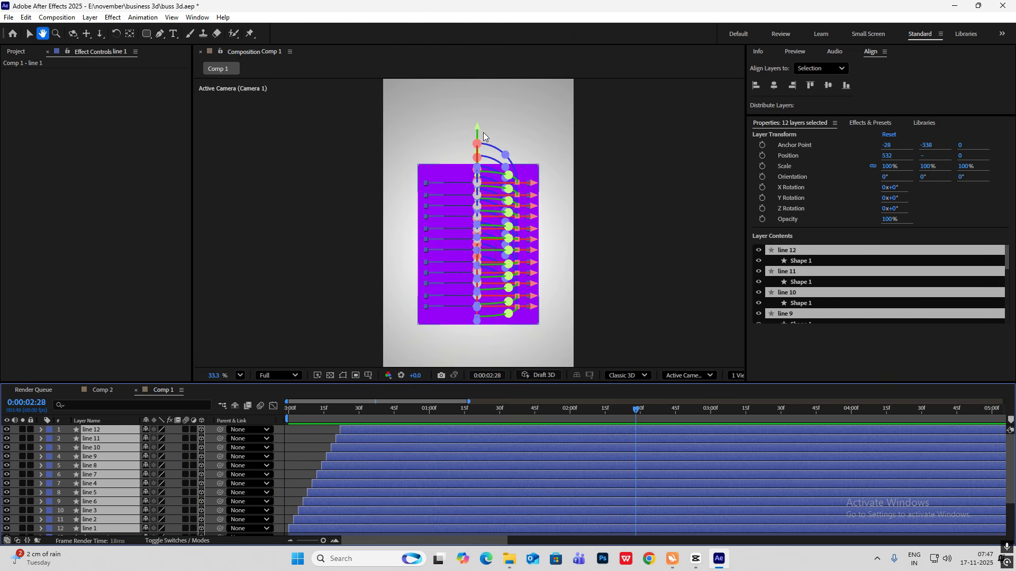
pyautogui.click(652, 218)
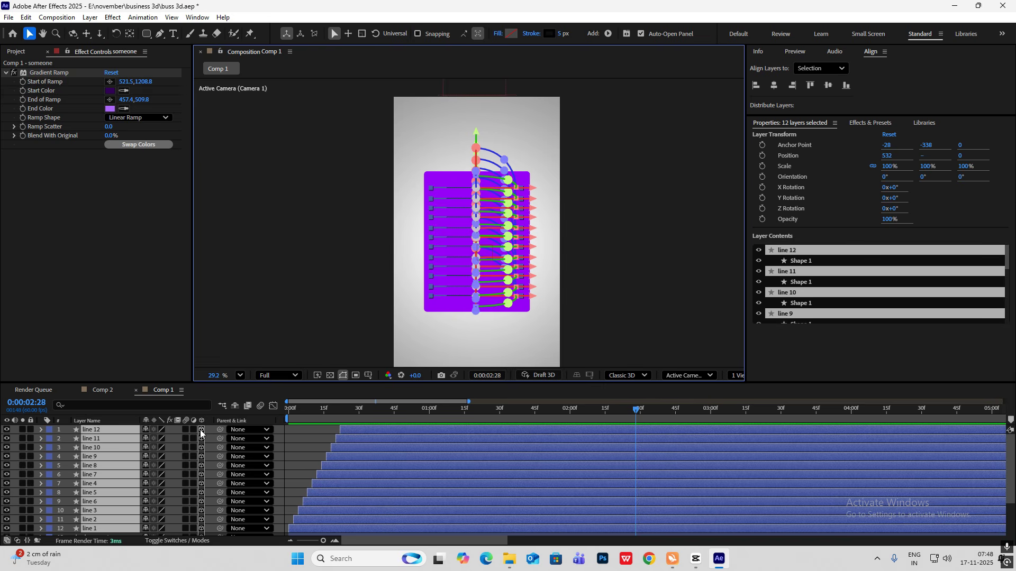
# Turn off 3D for all twelve line layers and move them together back up onto the purple document.
pyautogui.click(201, 430)
pyautogui.scroll(-2, 241, 450)
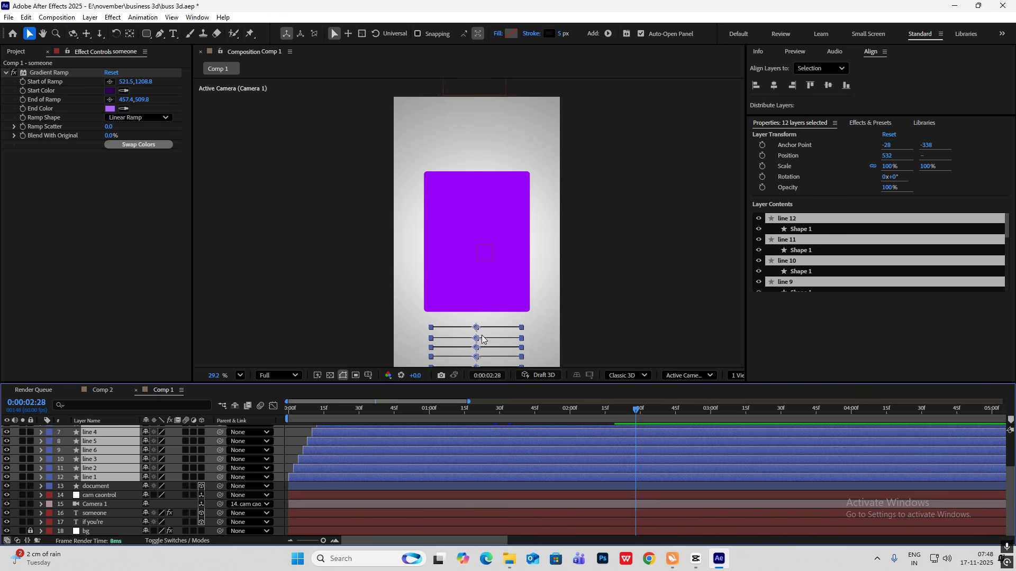
pyautogui.moveTo(476, 329); pyautogui.dragTo(482, 192)
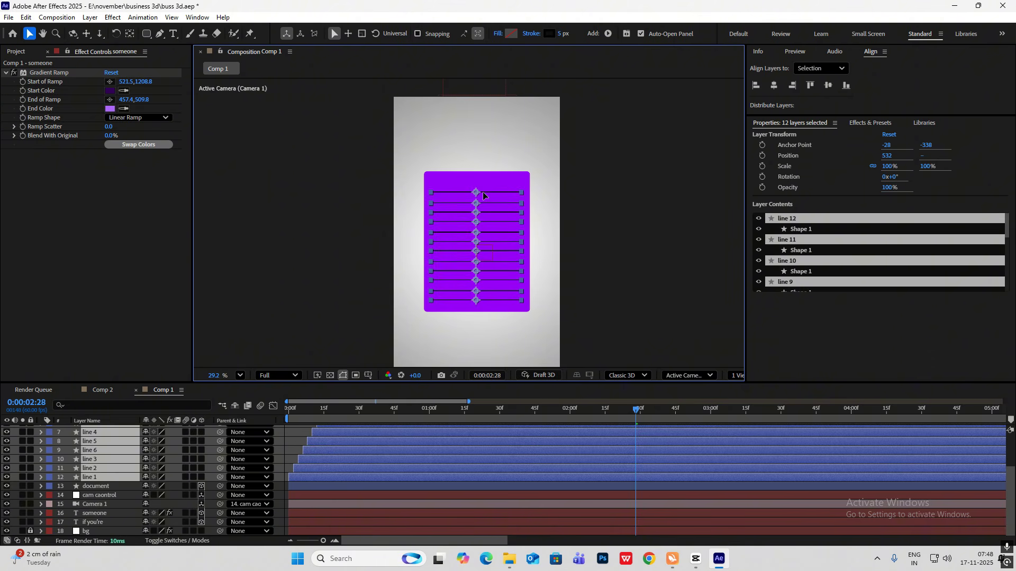
# Pre-compose the twelve line layers as "line" with all attributes moved, and make the resulting layer 3D.
pyautogui.hotkey('ctrl', 'shift', 'c')
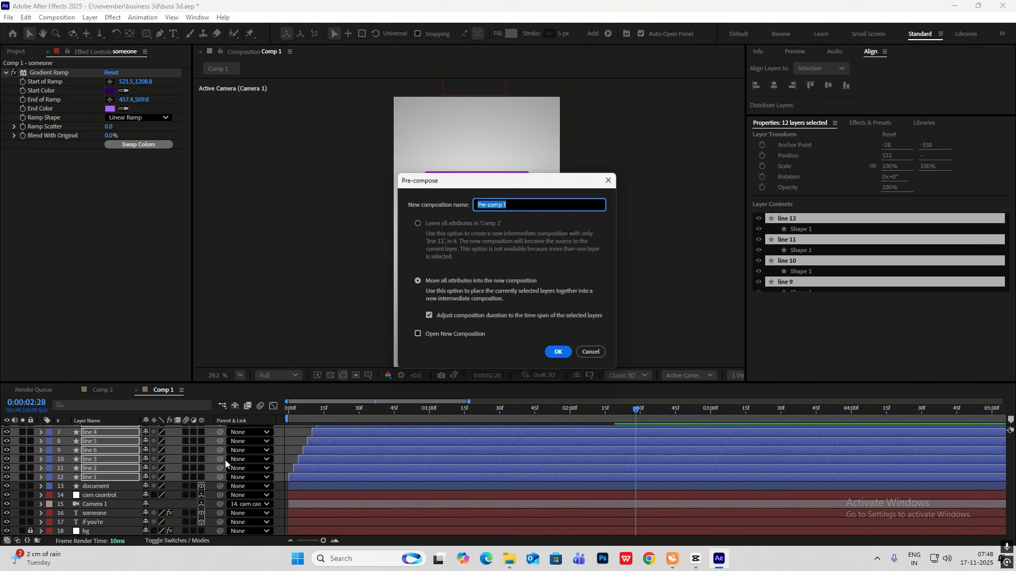
pyautogui.write('line')
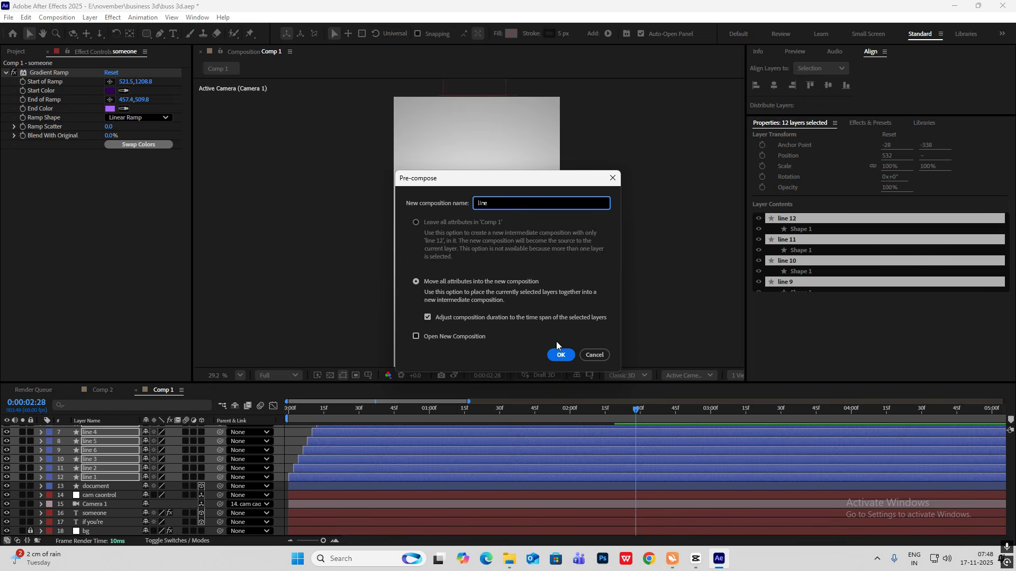
pyautogui.click(559, 356)
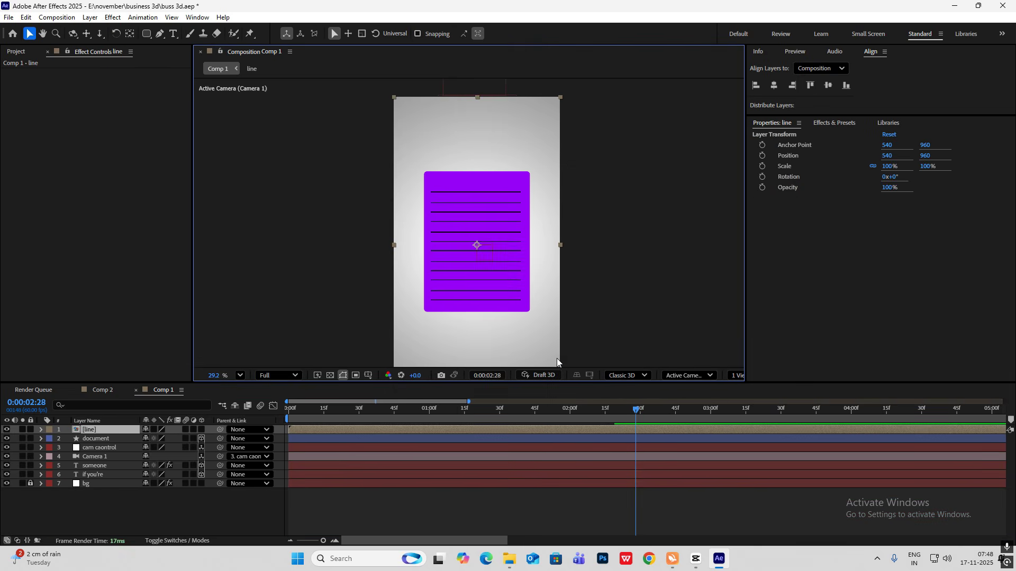
pyautogui.click(201, 429)
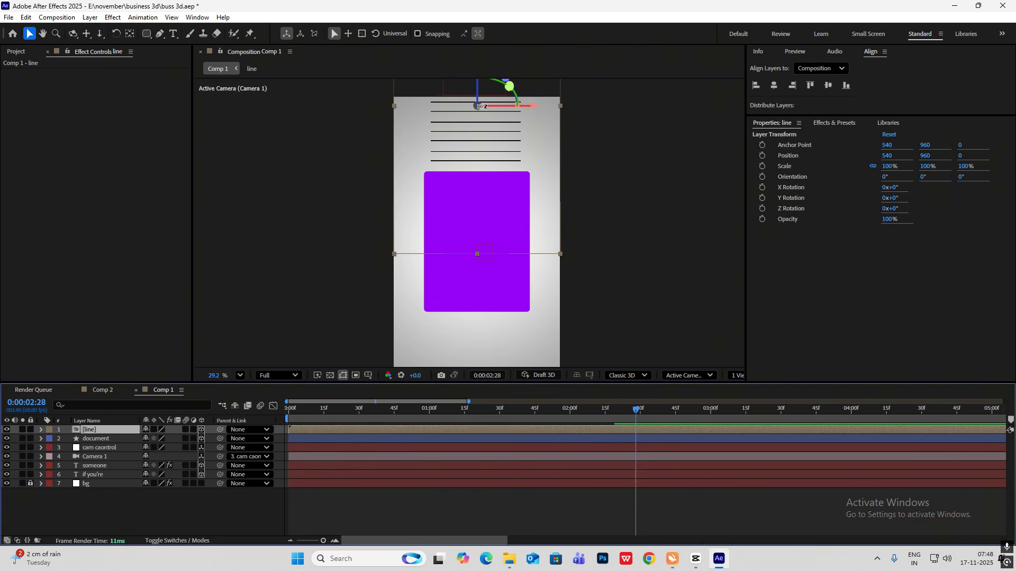
# Move the line pre-comp down onto the purple document, to about 549, 1848, and check the layers inside it.
pyautogui.moveTo(478, 103); pyautogui.dragTo(479, 244)
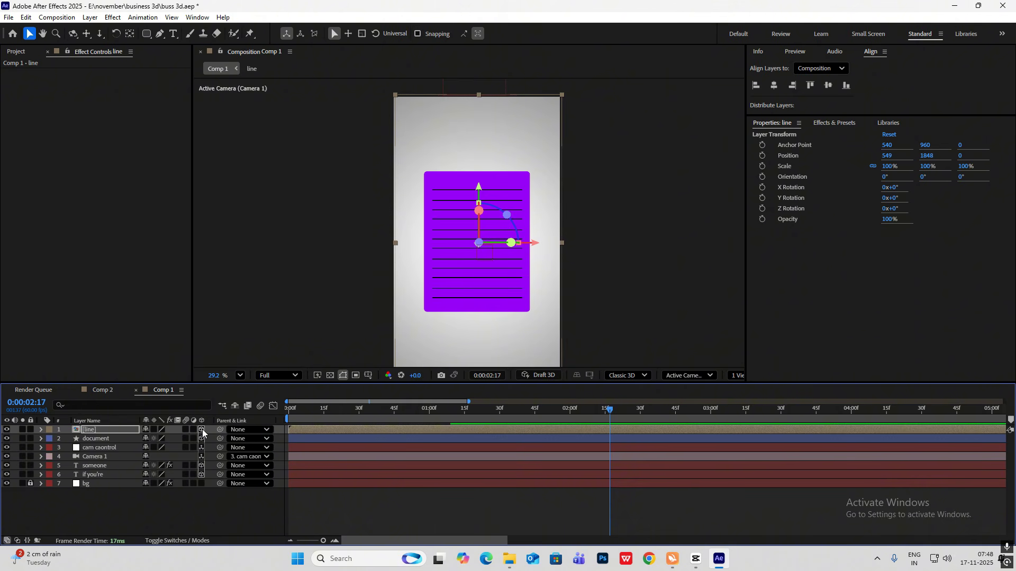
pyautogui.click(117, 430)
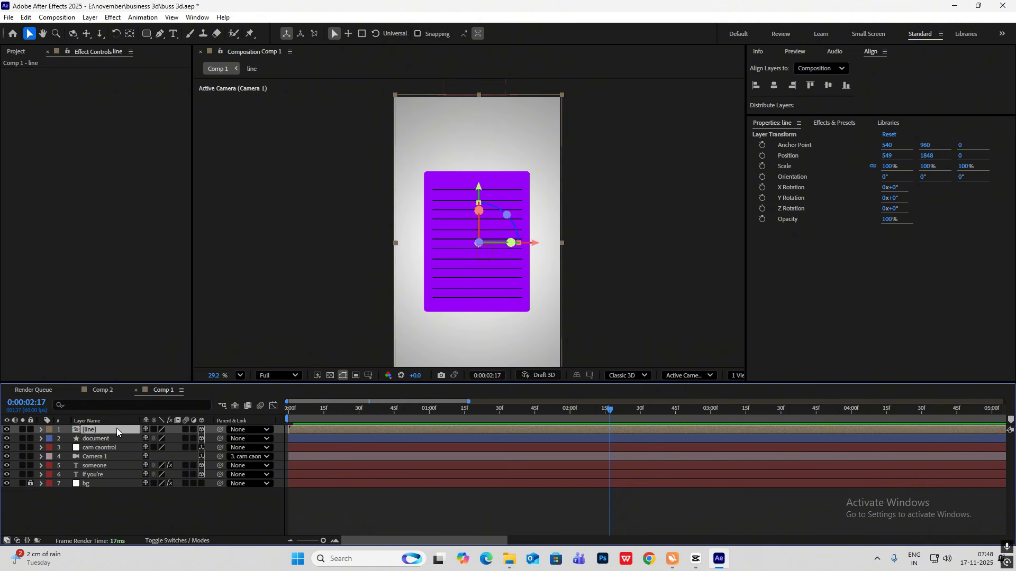
pyautogui.doubleClick(98, 429)
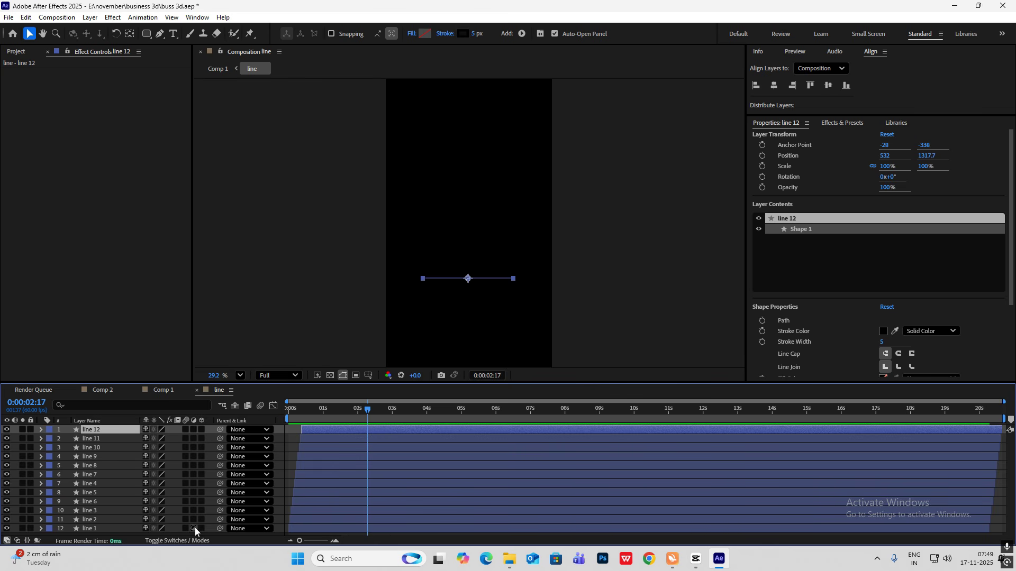
pyautogui.click(169, 391)
pyautogui.moveTo(607, 412)
pyautogui.mouseDown()
pyautogui.moveTo(418, 411)
pyautogui.moveTo(603, 414)
pyautogui.mouseUp()
pyautogui.click(253, 499)
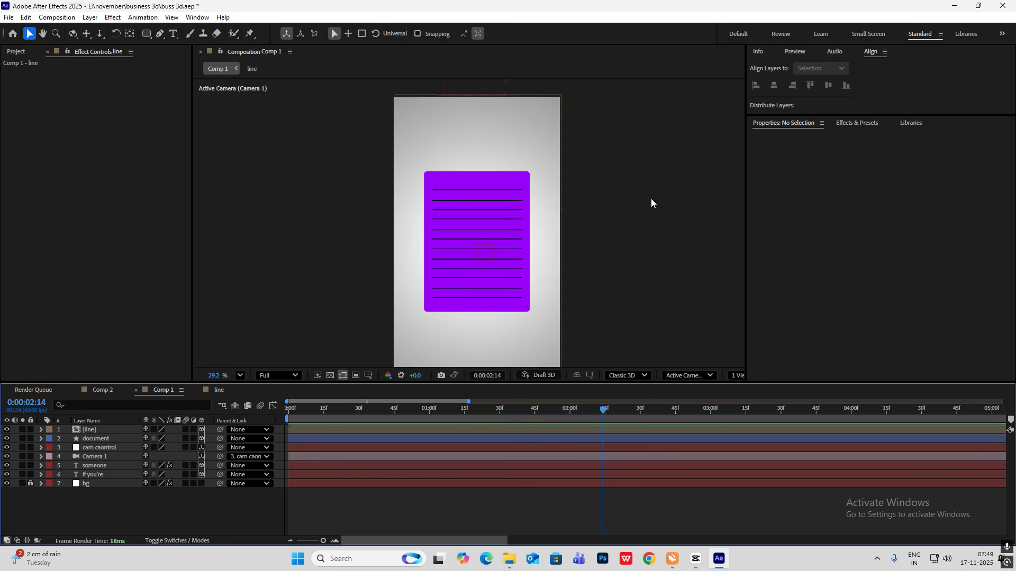
# Add the EPS vector artwork from the project as the top layer of Comp 1.
pyautogui.click(21, 55)
pyautogui.click(37, 165)
pyautogui.click(38, 149)
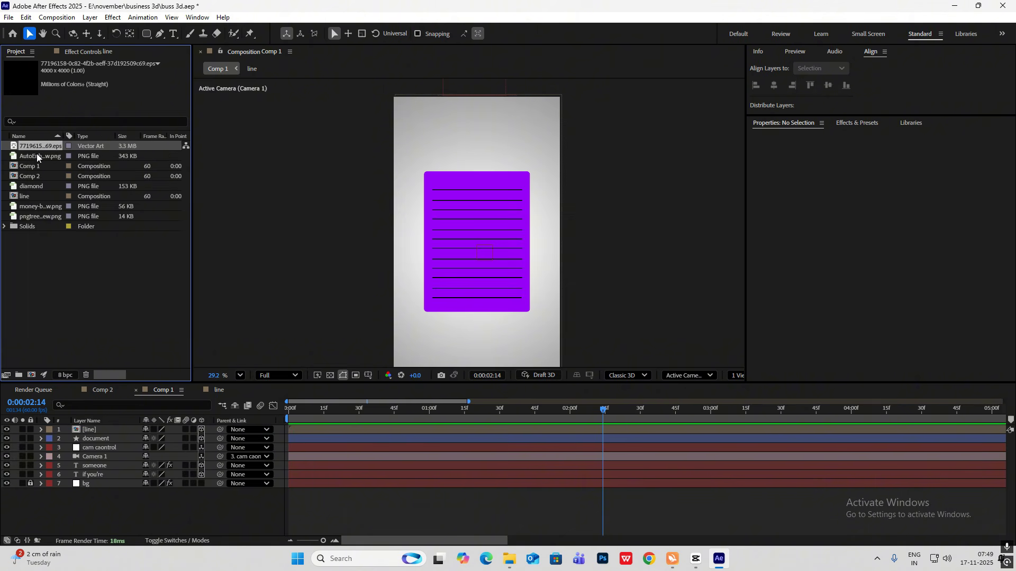
pyautogui.click(38, 156)
pyautogui.click(37, 167)
pyautogui.moveTo(38, 146); pyautogui.dragTo(100, 430)
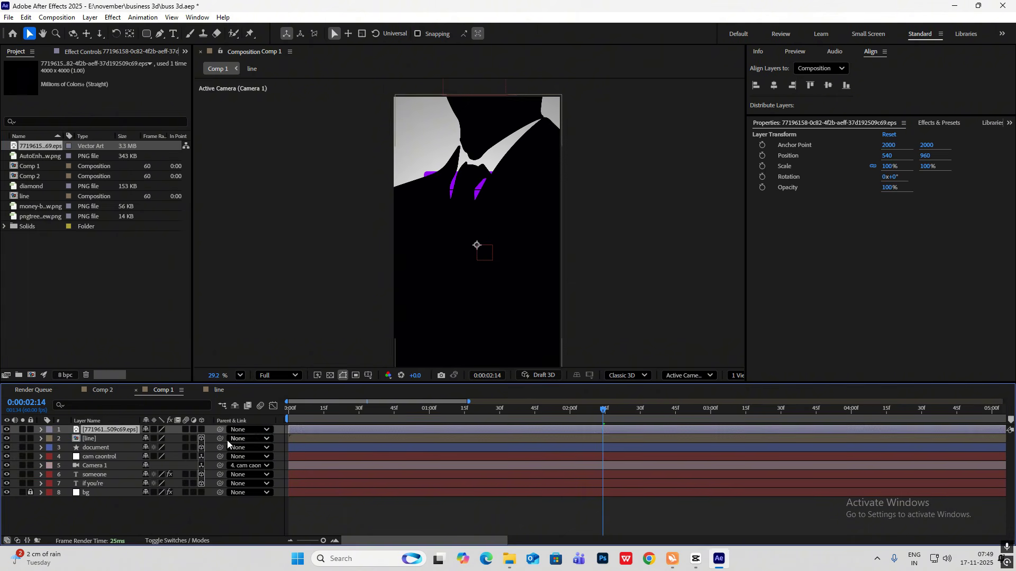
# Make the silhouette layer 3D, scale it to 17% and place it on the document's lower edge at about 512, 1963.
pyautogui.moveTo(477, 105); pyautogui.dragTo(472, 276)
pyautogui.press('s')
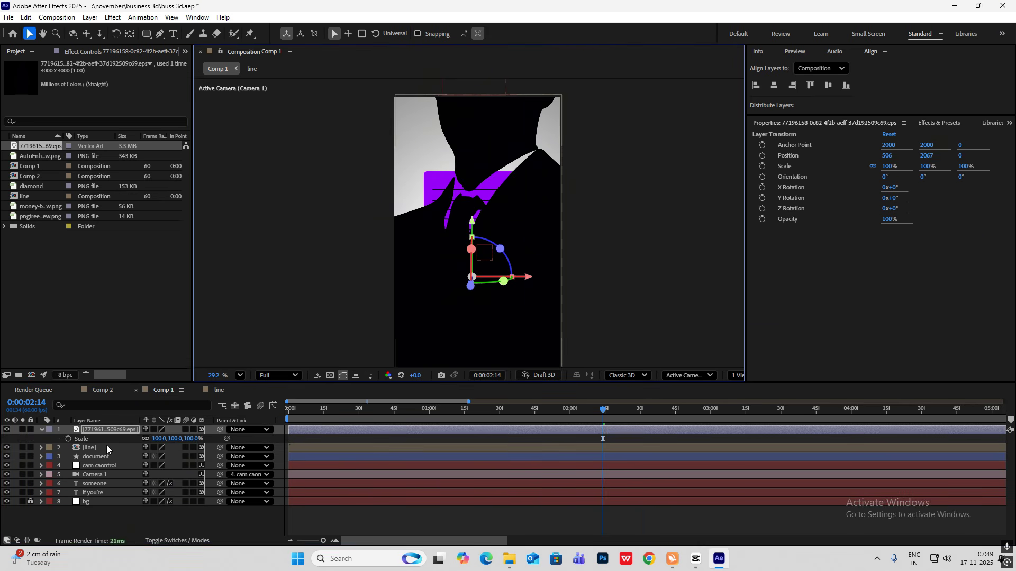
pyautogui.moveTo(193, 439); pyautogui.dragTo(149, 443)
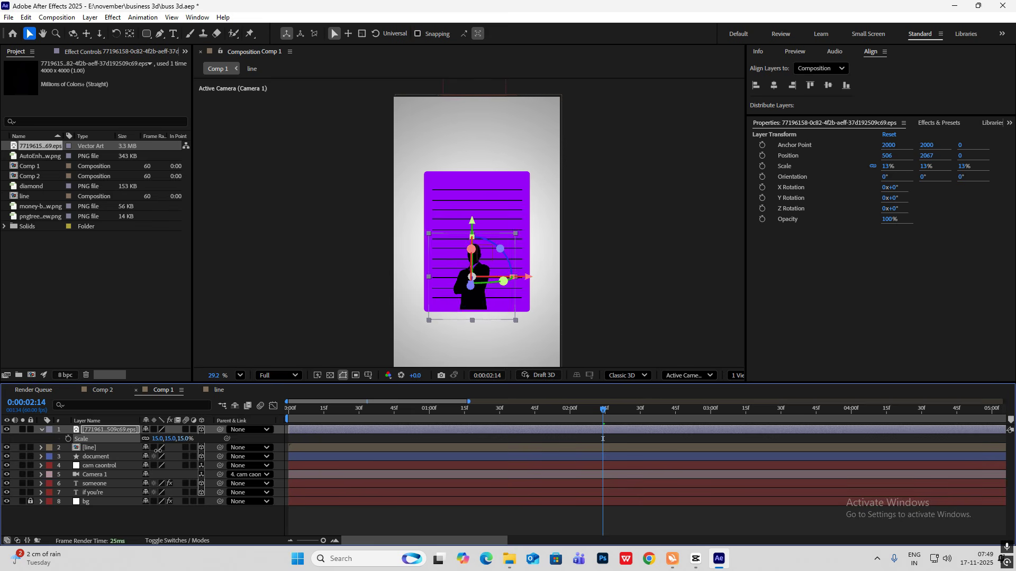
pyautogui.scroll(2, 503, 327)
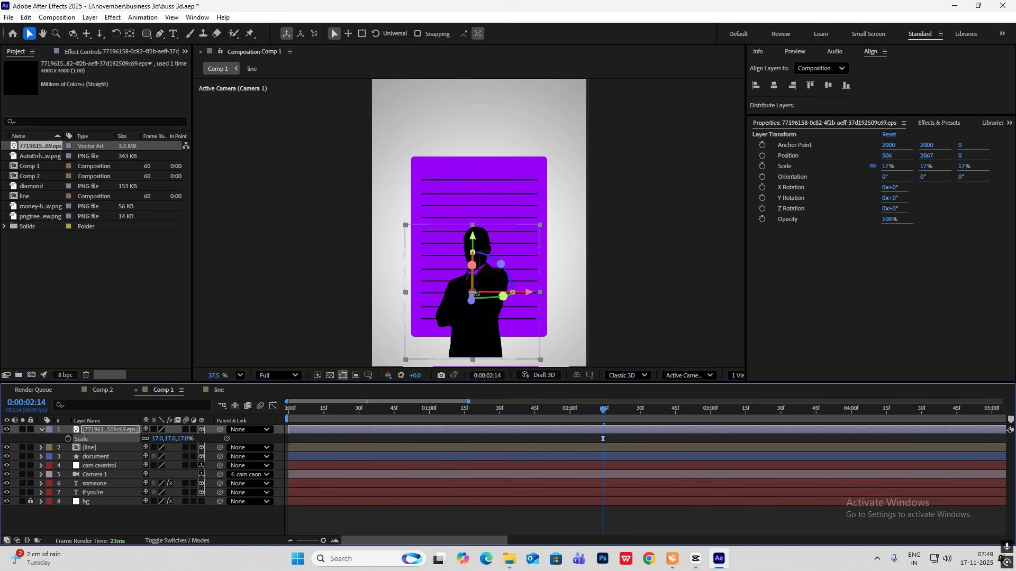
pyautogui.moveTo(477, 292); pyautogui.dragTo(473, 270)
pyautogui.click(681, 266)
pyautogui.scroll(-1, 489, 268)
pyautogui.scroll(-1, 489, 268)
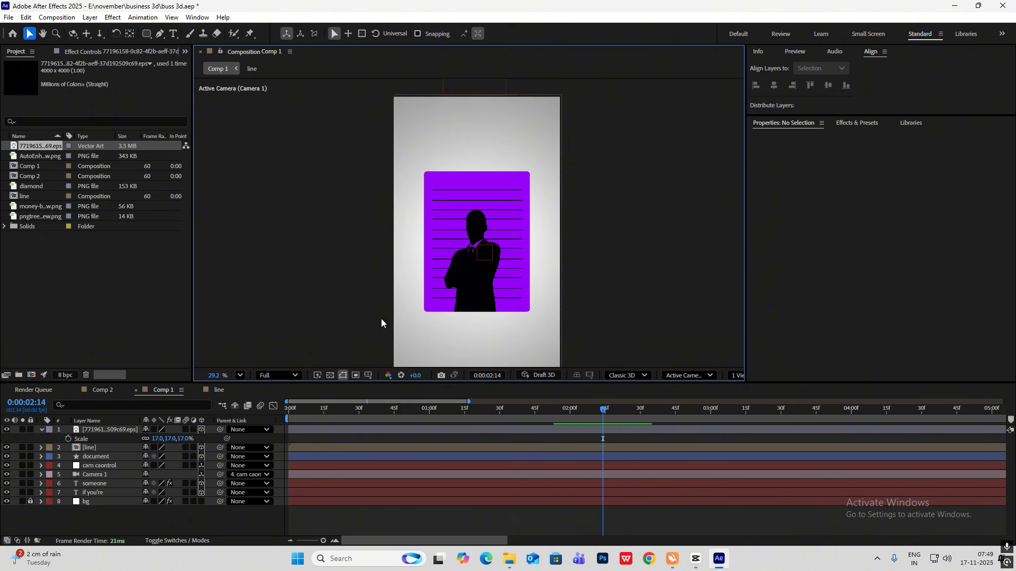
pyautogui.click(41, 430)
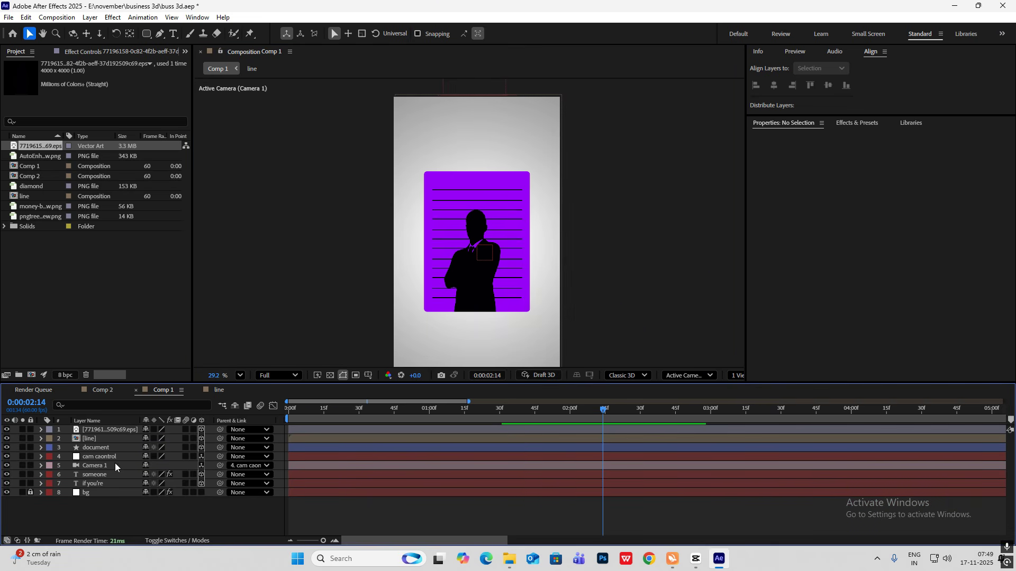
# Copy the "someone" text's Gradient Ramp onto the silhouette, running from black at its base to dark purple at its head.
pyautogui.click(100, 474)
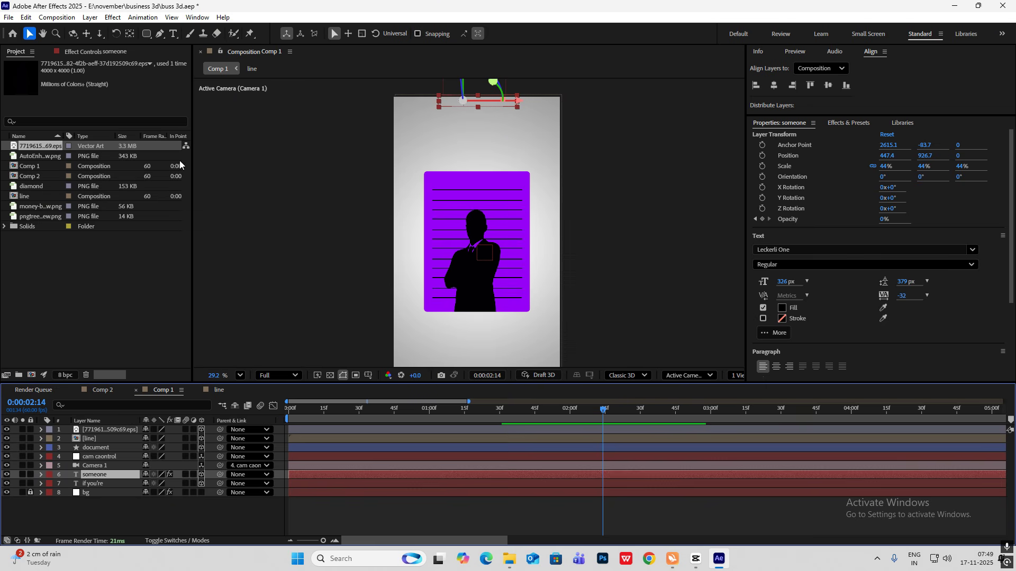
pyautogui.click(97, 52)
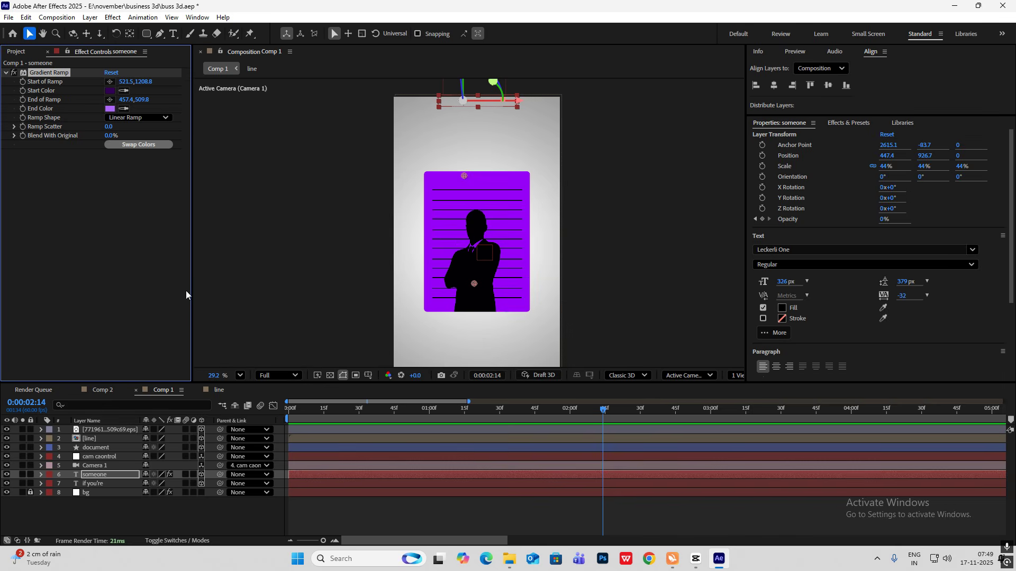
pyautogui.click(118, 428)
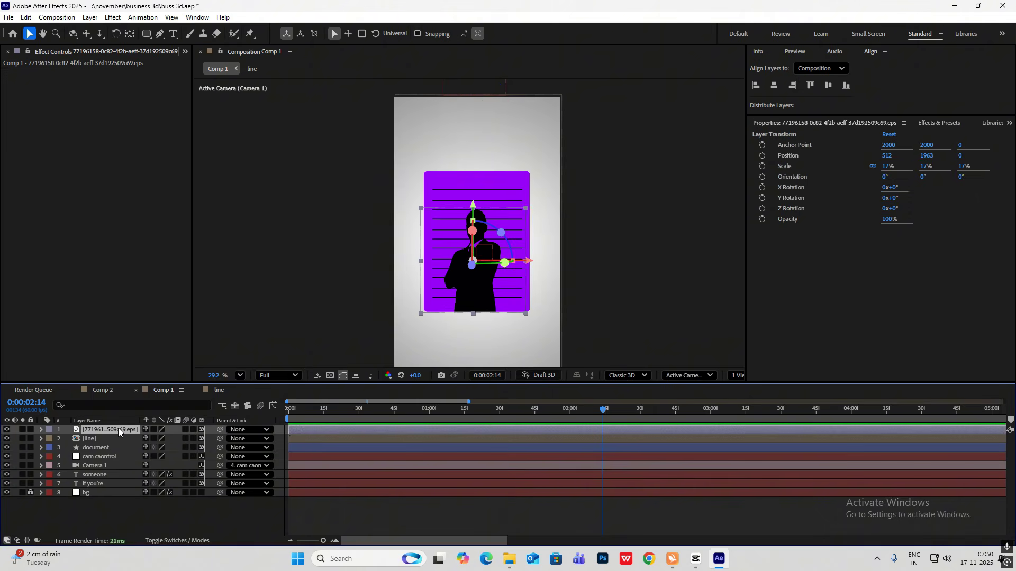
pyautogui.scroll(1, 523, 255)
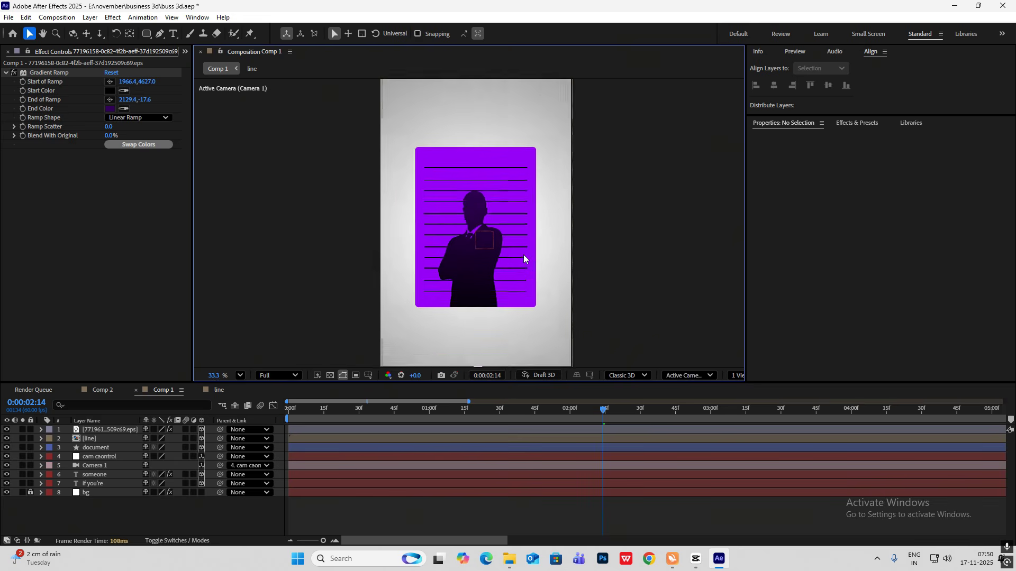
pyautogui.scroll(1, 523, 255)
pyautogui.scroll(-2, 492, 253)
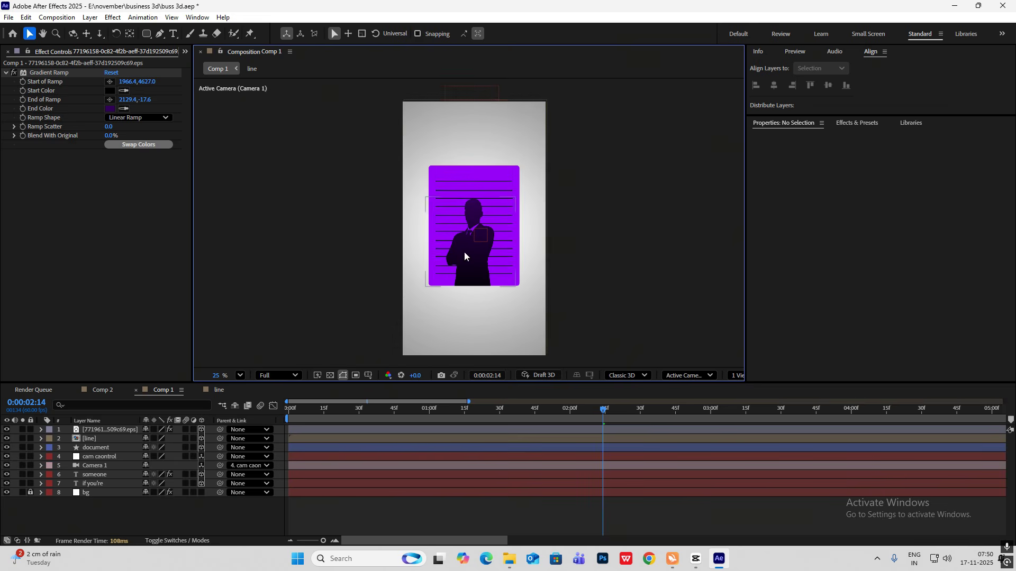
# Switch to CapCut and examine the document and suited figure in the reference video close up at about 00:00:02:04.
pyautogui.click(695, 559)
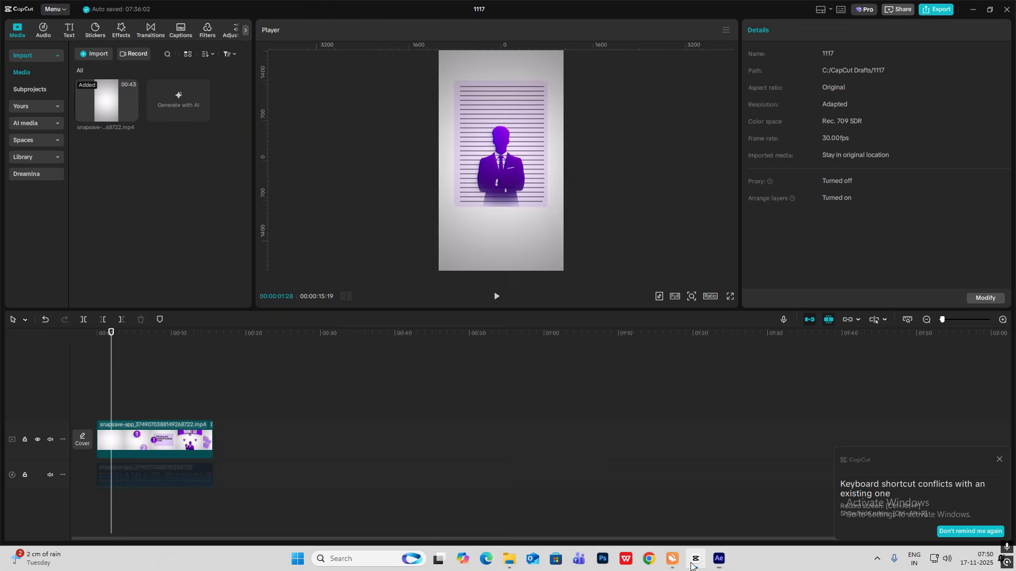
pyautogui.moveTo(115, 405)
pyautogui.mouseDown()
pyautogui.moveTo(102, 407)
pyautogui.moveTo(112, 409)
pyautogui.mouseUp()
pyautogui.click(691, 297)
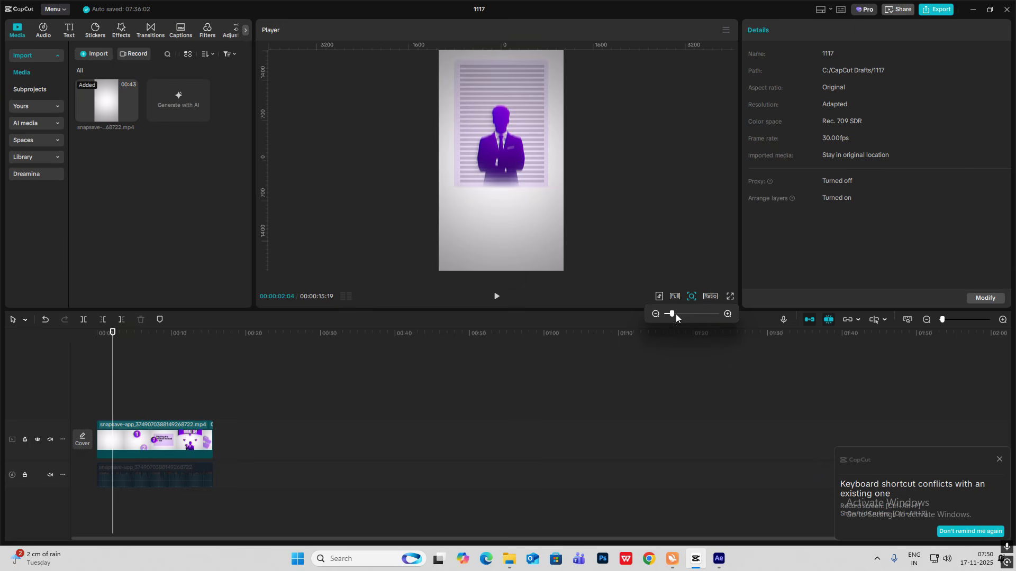
pyautogui.moveTo(674, 313); pyautogui.dragTo(697, 314)
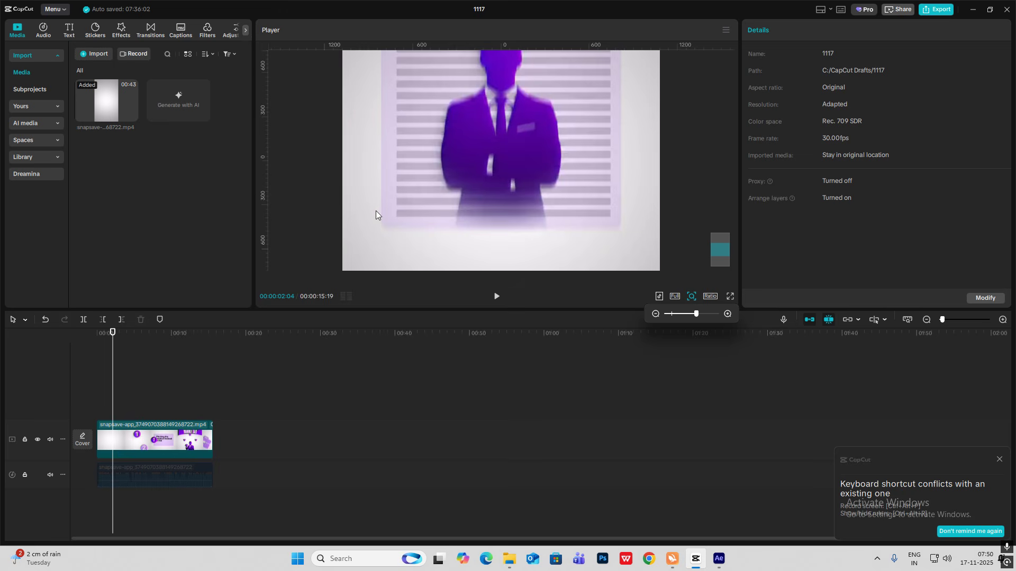
pyautogui.click(719, 558)
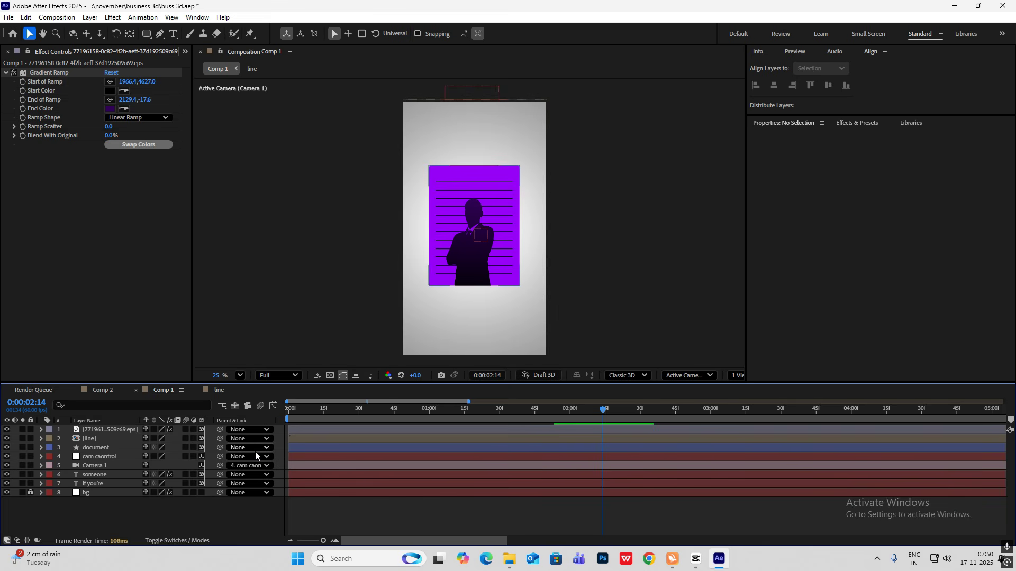
# Set the document layer's opacity to 24%.
pyautogui.click(110, 450)
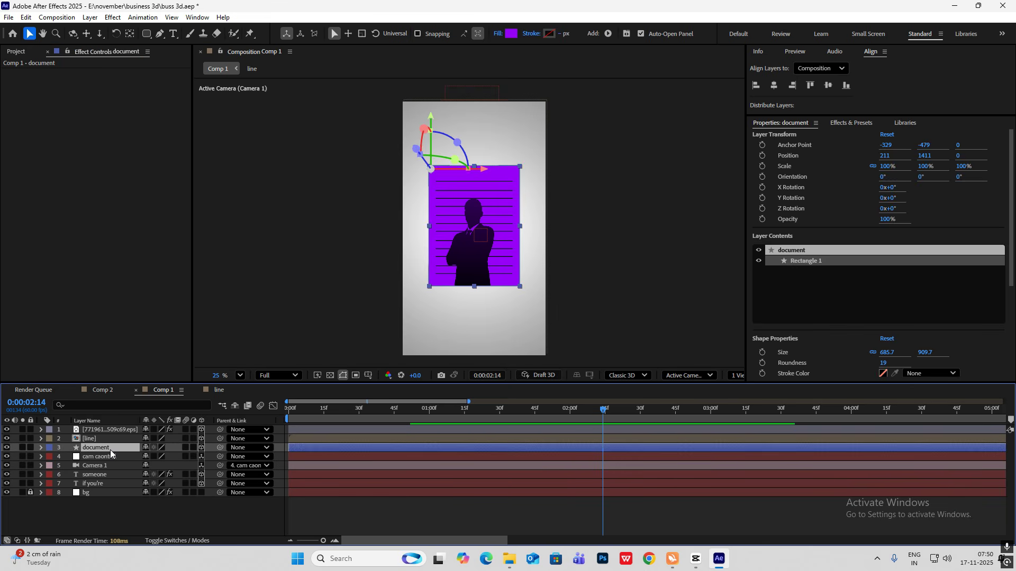
pyautogui.press('t')
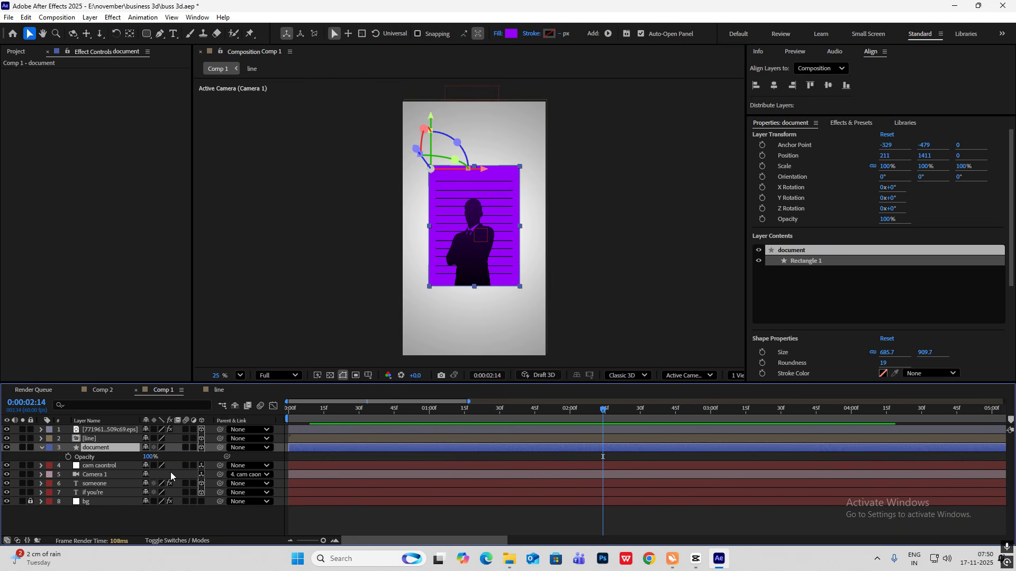
pyautogui.moveTo(149, 457); pyautogui.dragTo(119, 465)
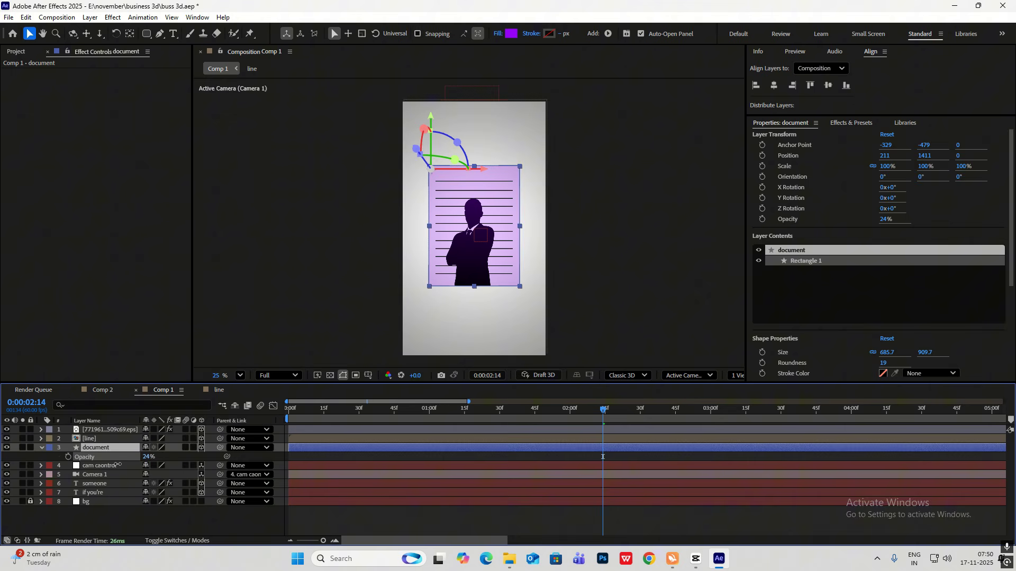
pyautogui.click(190, 519)
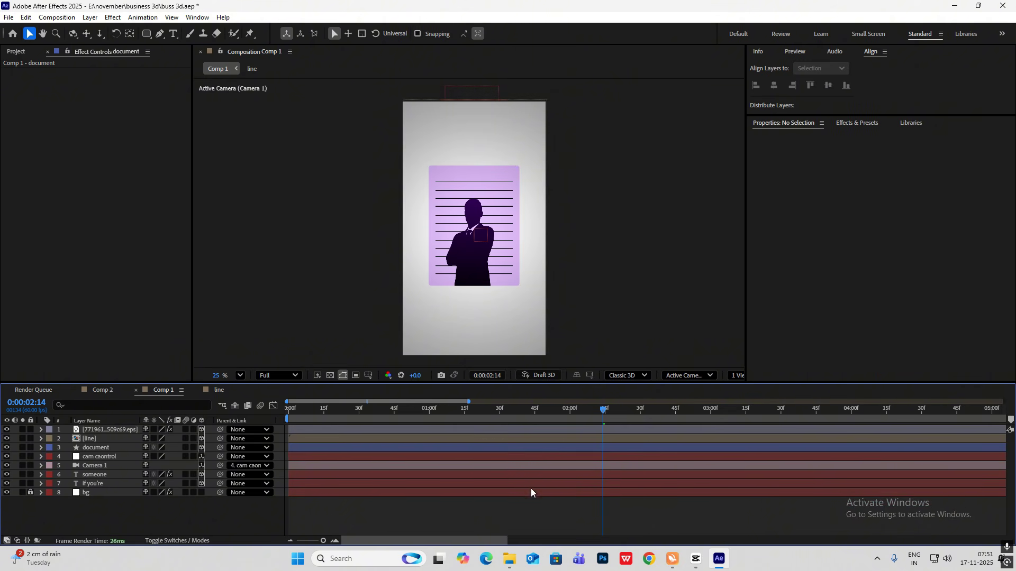
# Check the document's entrance in the CapCut reference, and duplicate the document layer in After Effects as "matte layer".
pyautogui.click(696, 559)
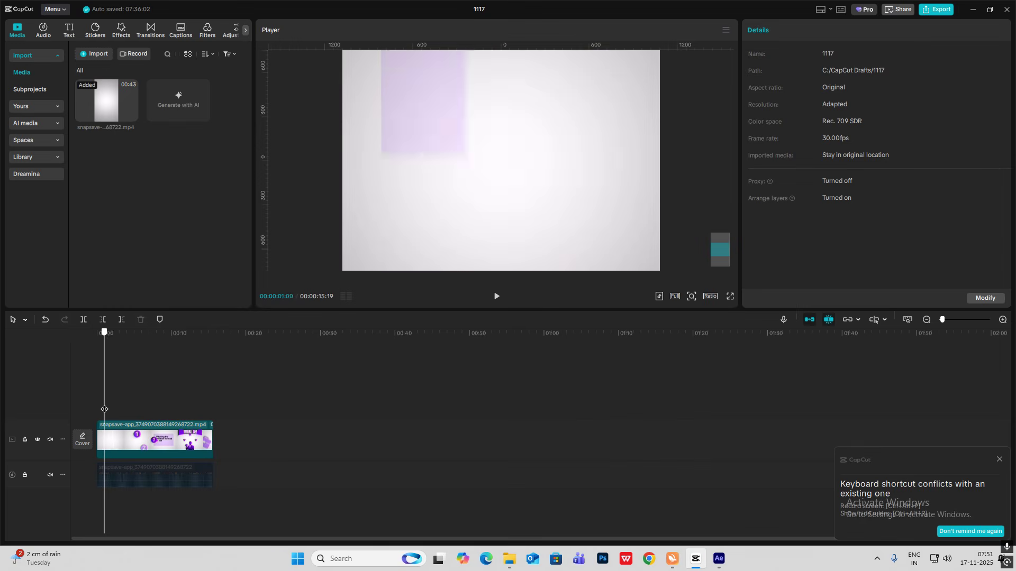
pyautogui.click(719, 558)
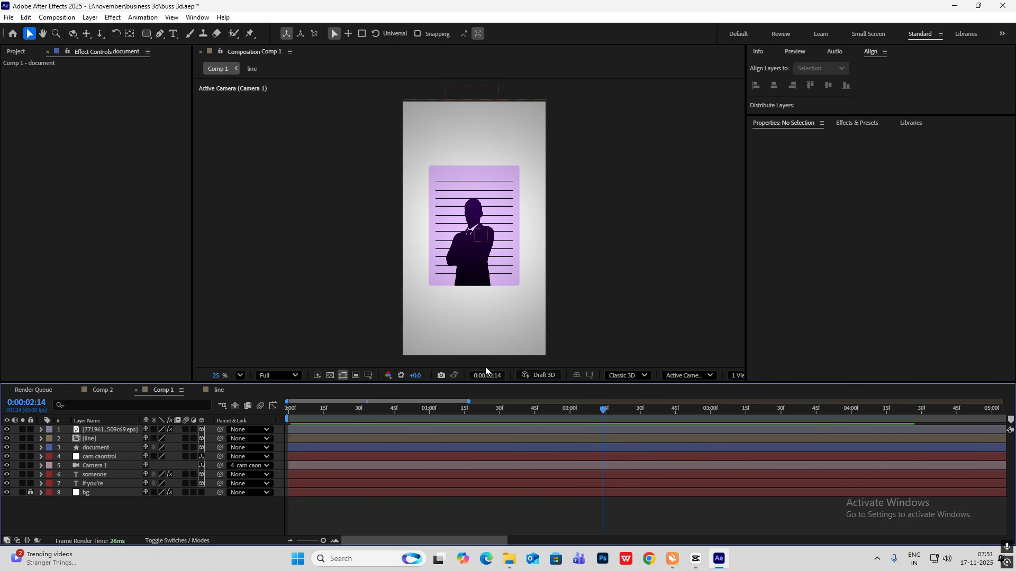
pyautogui.click(97, 448)
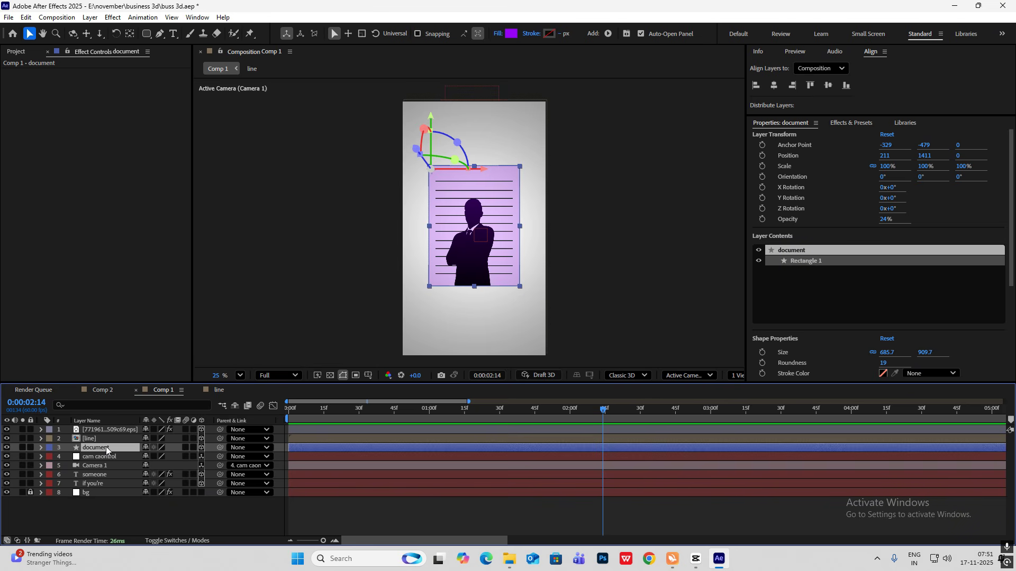
pyautogui.hotkey('ctrl', 'd')
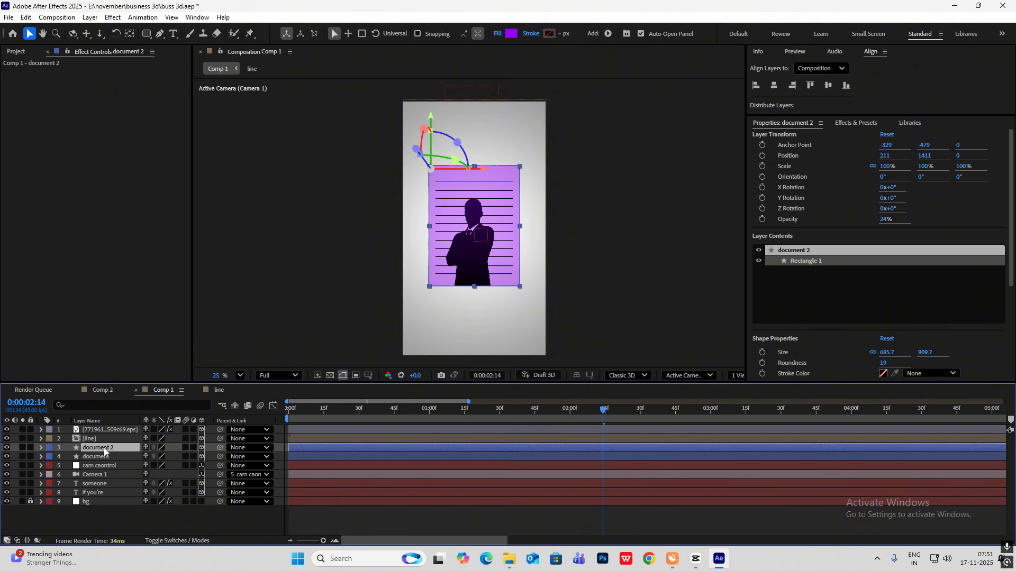
pyautogui.press('Return')
pyautogui.write('matte layer')
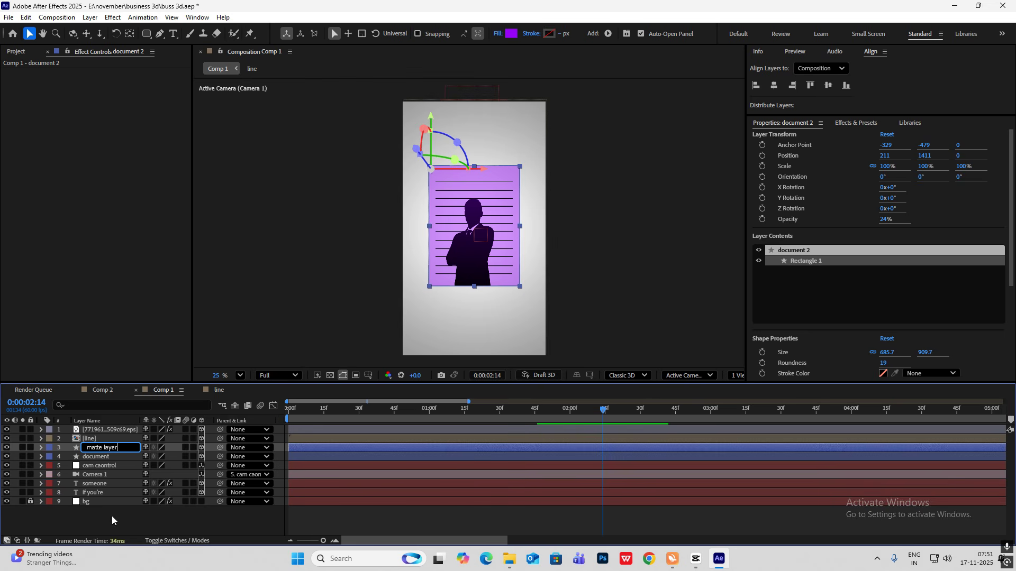
pyautogui.press('Return')
# Rename the silhouette EPS layer as "person".
pyautogui.click(108, 430)
pyautogui.press('Return')
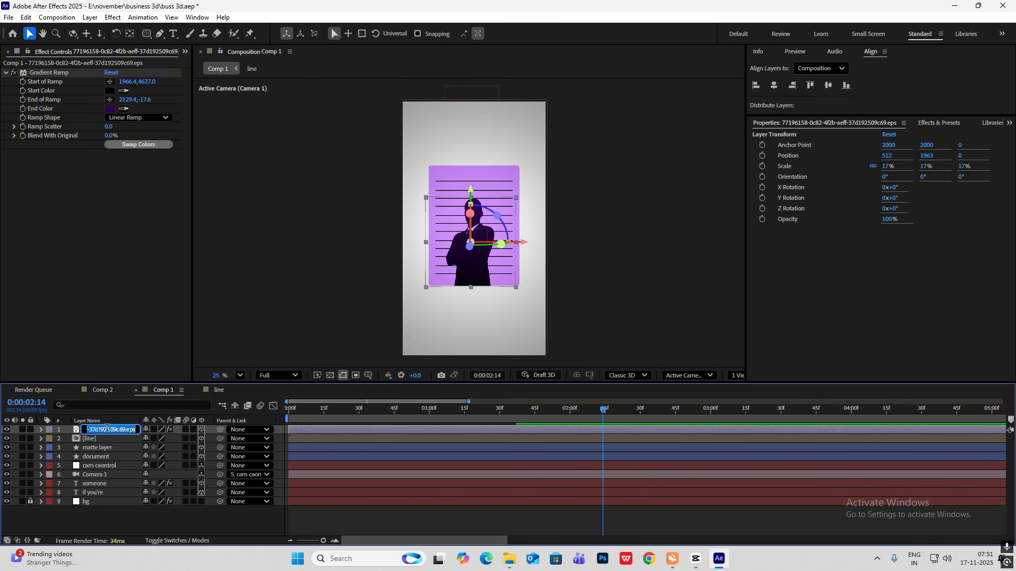
pyautogui.write('person')
pyautogui.click(142, 520)
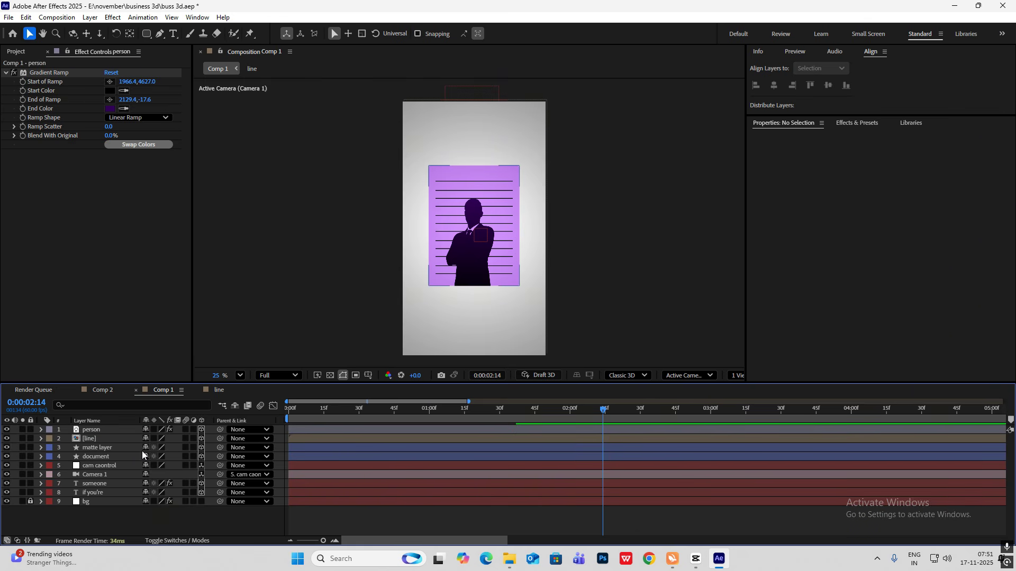
# Set the matte layer's opacity to 100%.
pyautogui.click(103, 448)
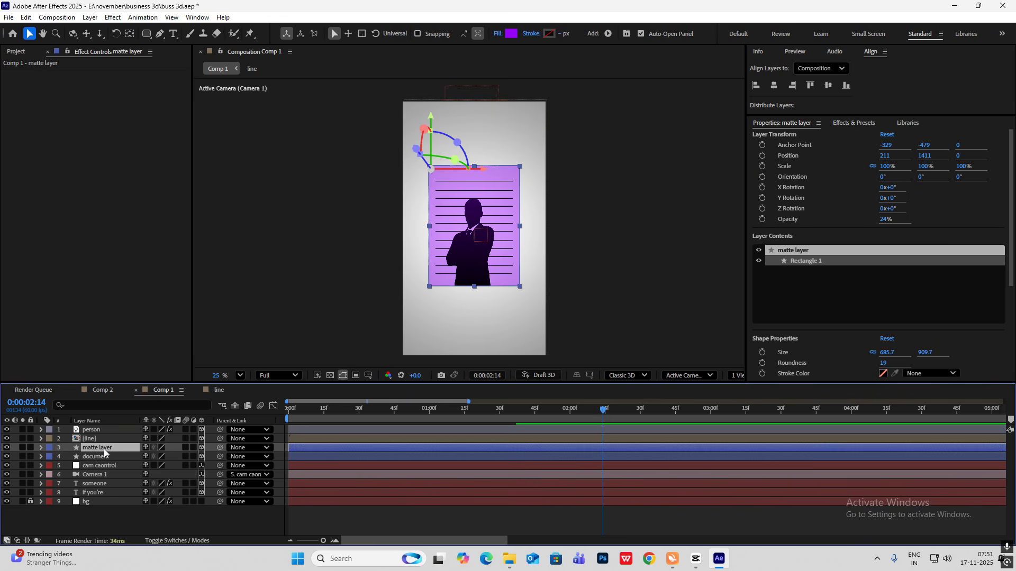
pyautogui.press('t')
pyautogui.moveTo(144, 457); pyautogui.dragTo(180, 457)
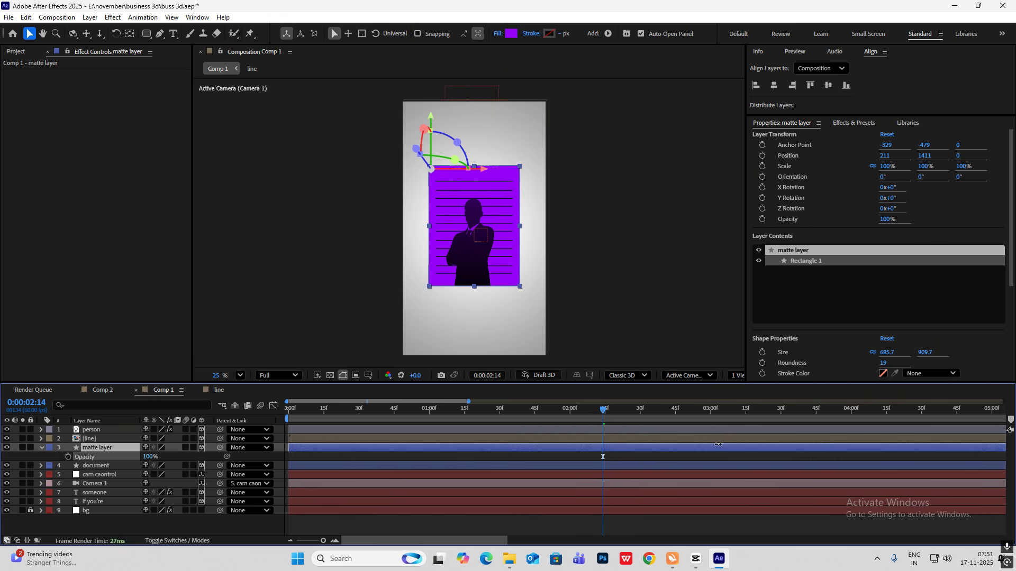
pyautogui.click(40, 448)
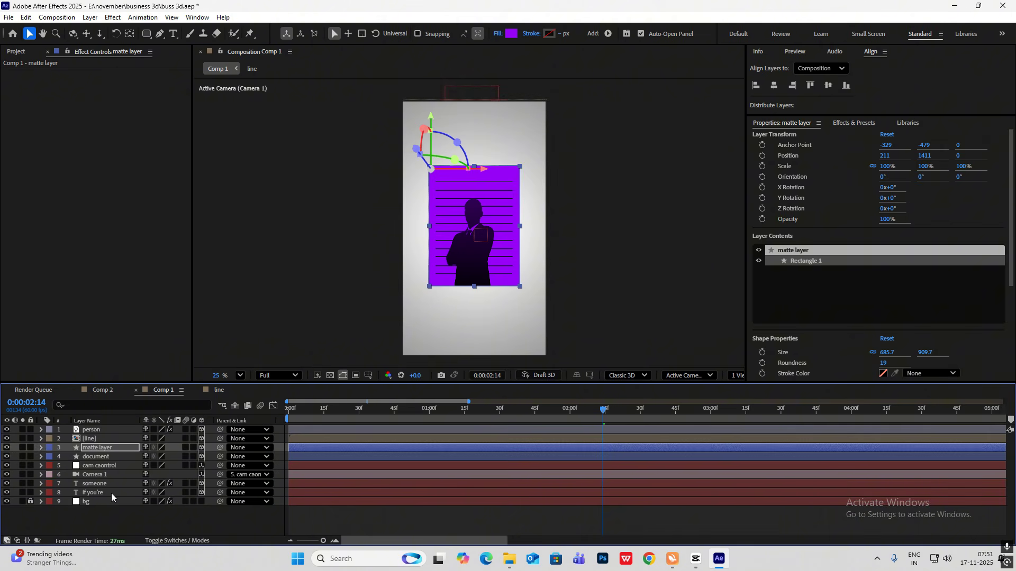
pyautogui.click(116, 519)
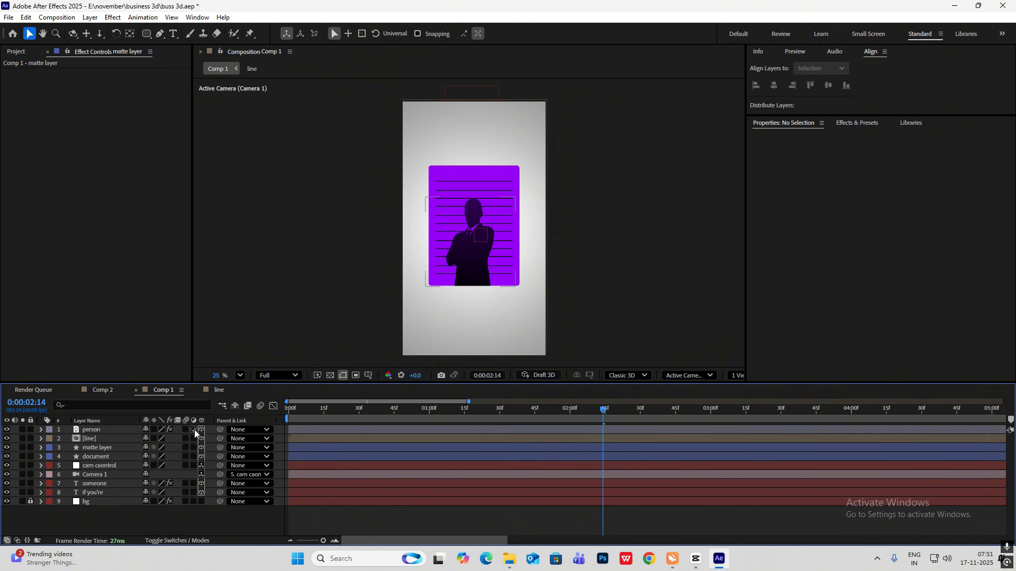
# Use the matte layer as the track matte for the person layer.
pyautogui.click(170, 540)
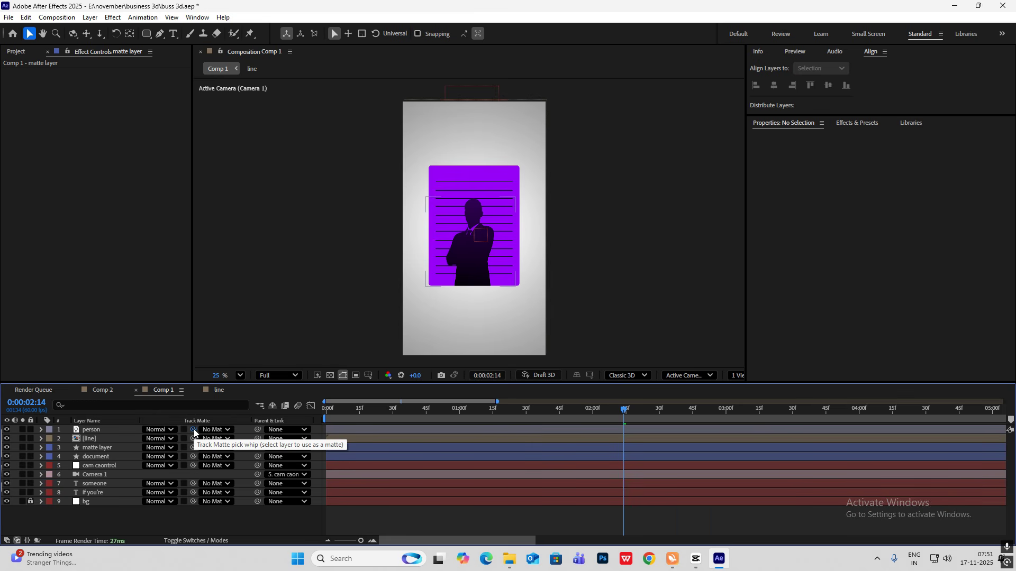
pyautogui.moveTo(194, 433); pyautogui.dragTo(113, 448)
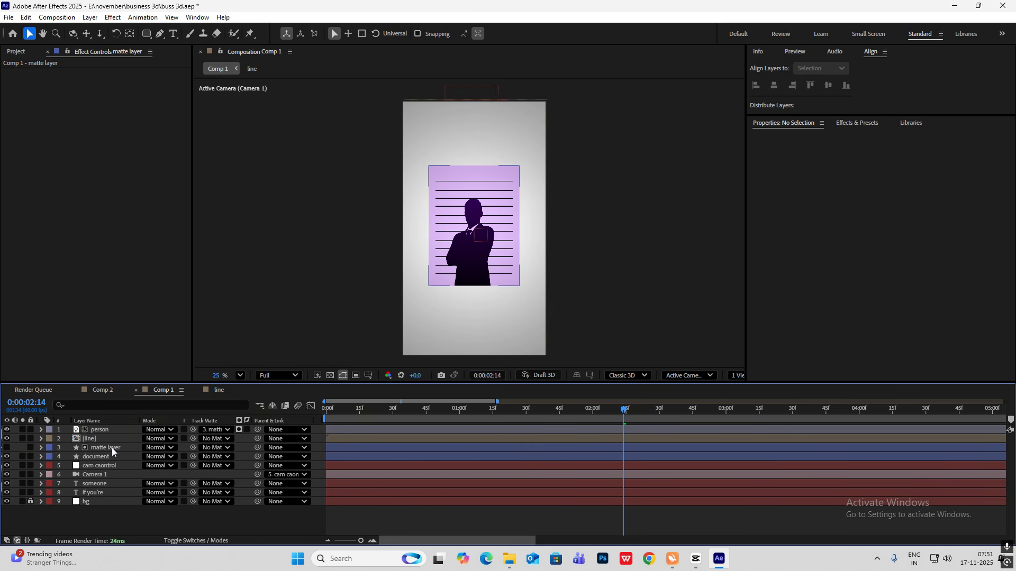
pyautogui.moveTo(624, 418)
pyautogui.mouseDown()
pyautogui.moveTo(592, 418)
pyautogui.moveTo(623, 419)
pyautogui.mouseUp()
# Test the matte by moving the person silhouette down past the document's lower edge, and undo the move.
pyautogui.click(474, 243)
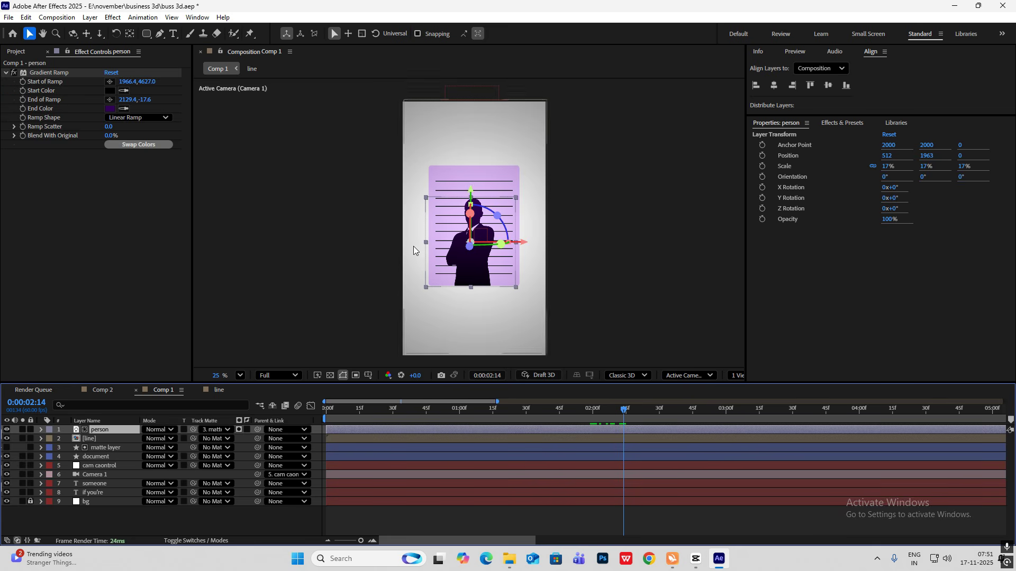
pyautogui.moveTo(472, 242); pyautogui.dragTo(471, 288)
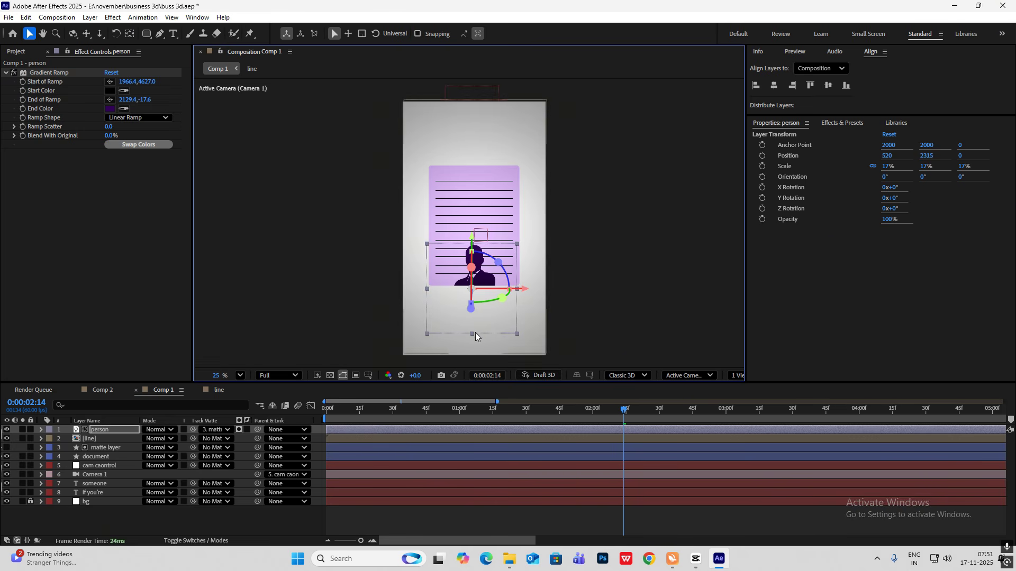
pyautogui.hotkey('ctrl', 'z')
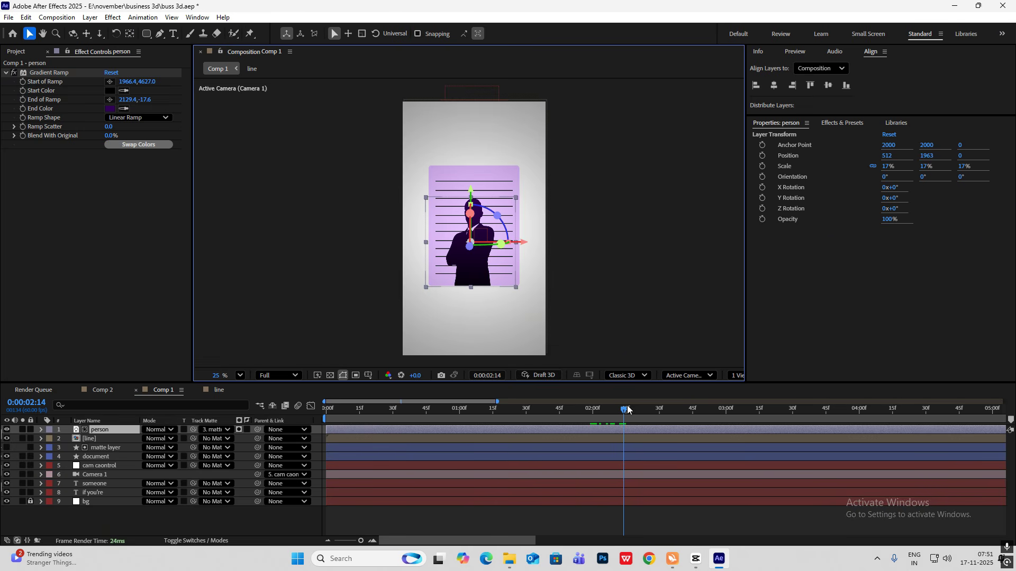
# Parent the matte layer and the line layer to the document layer.
pyautogui.moveTo(626, 410); pyautogui.dragTo(271, 410)
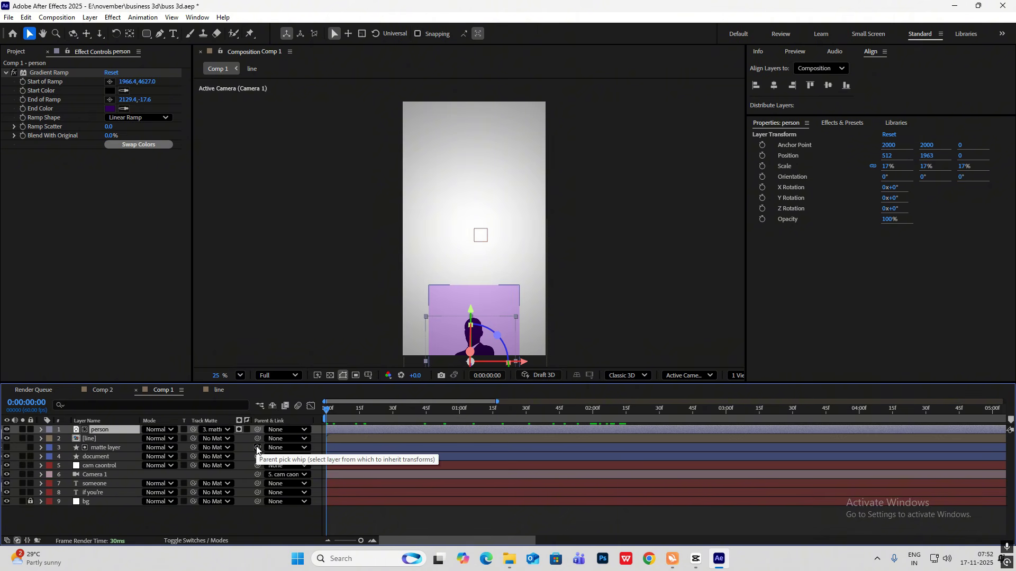
pyautogui.moveTo(258, 448); pyautogui.dragTo(100, 456)
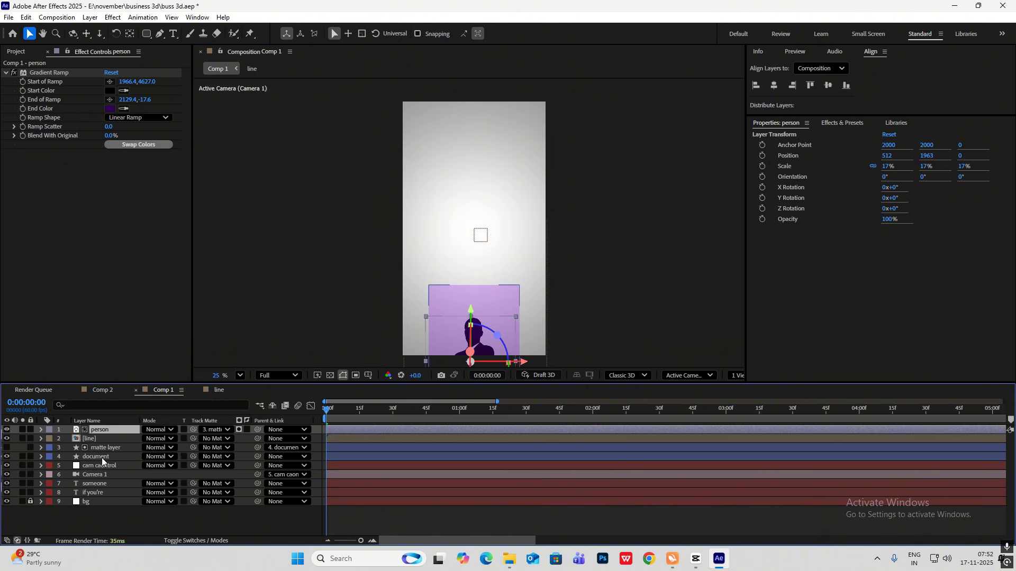
pyautogui.click(104, 439)
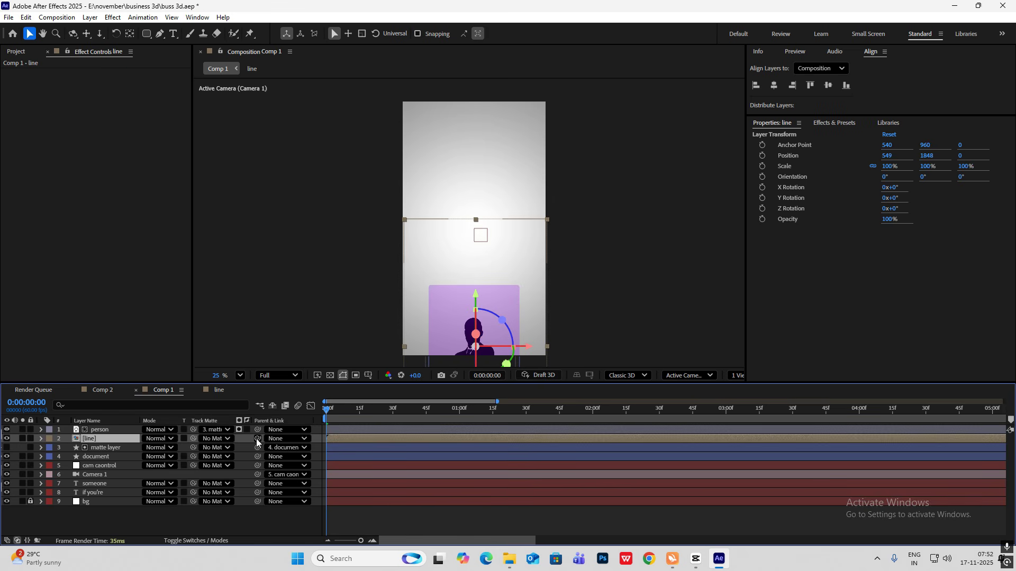
pyautogui.moveTo(257, 439); pyautogui.dragTo(105, 458)
# Reveal the person layer's Position, check the silhouette's entrance in the CapCut reference, and return to After Effects.
pyautogui.moveTo(327, 412); pyautogui.dragTo(372, 411)
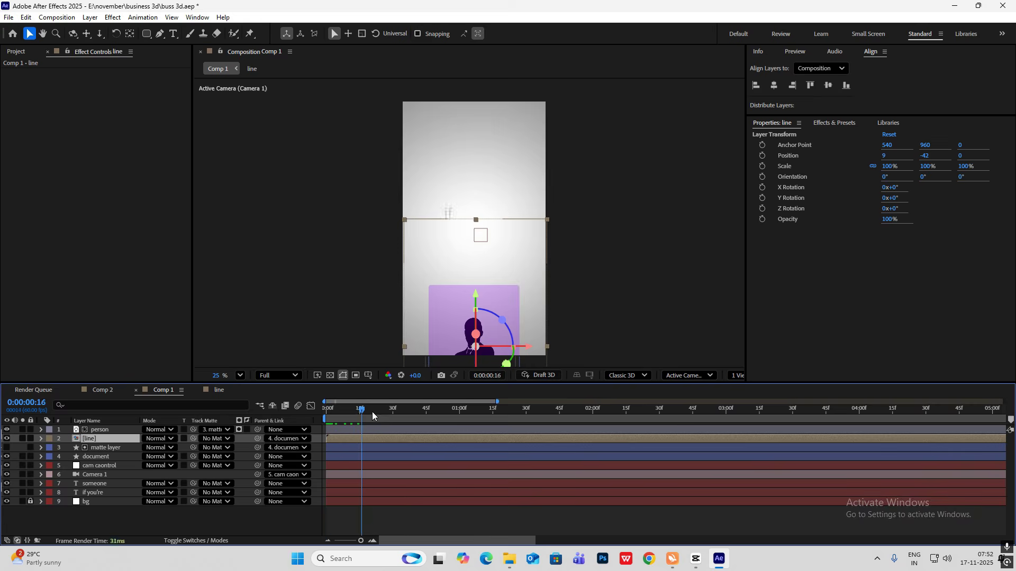
pyautogui.moveTo(550, 424); pyautogui.dragTo(468, 411)
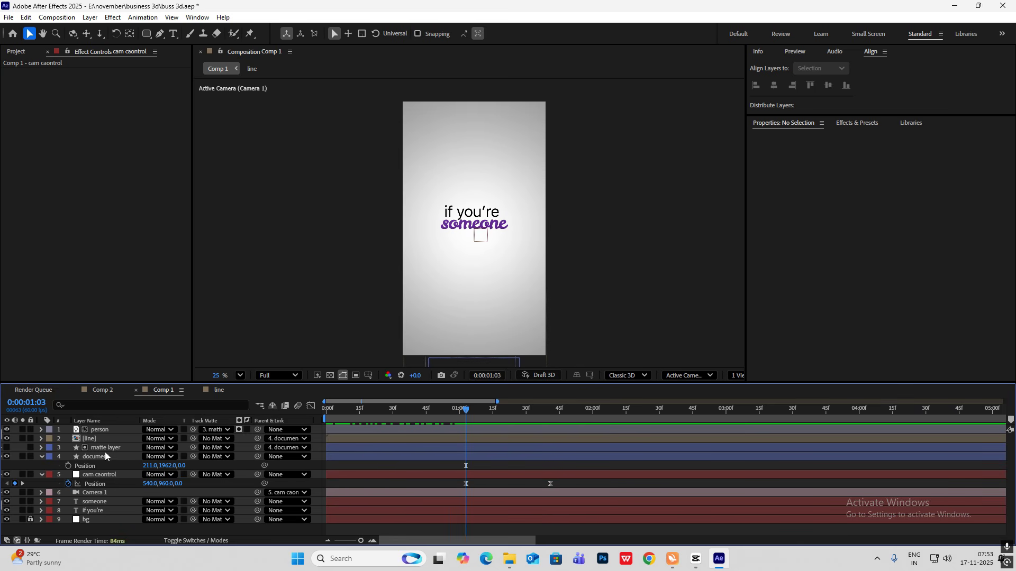
pyautogui.click(103, 431)
pyautogui.press('p')
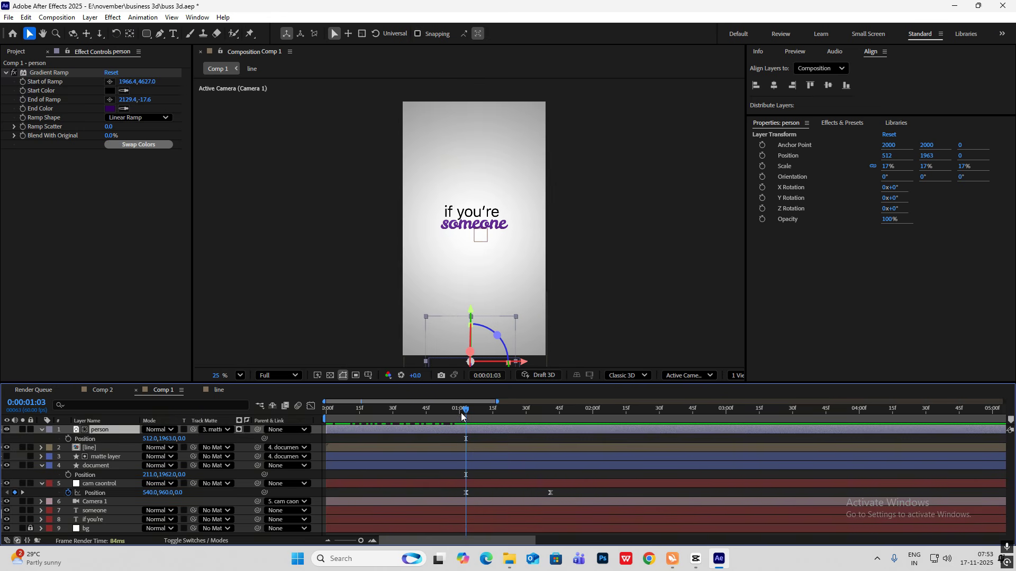
pyautogui.moveTo(461, 417); pyautogui.dragTo(501, 414)
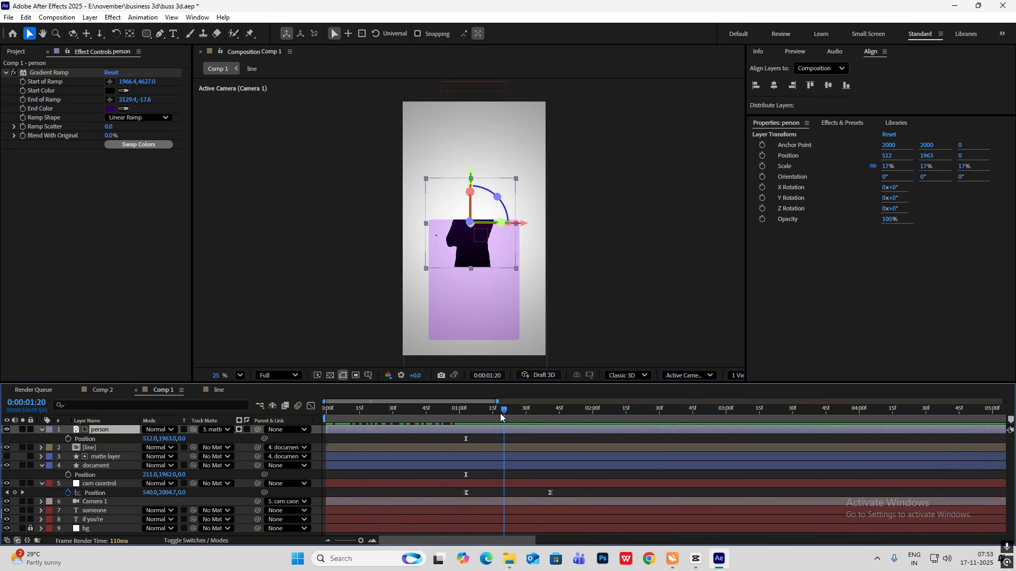
pyautogui.click(695, 559)
pyautogui.moveTo(113, 408)
pyautogui.mouseDown()
pyautogui.moveTo(103, 409)
pyautogui.moveTo(111, 411)
pyautogui.mouseUp()
pyautogui.click(719, 559)
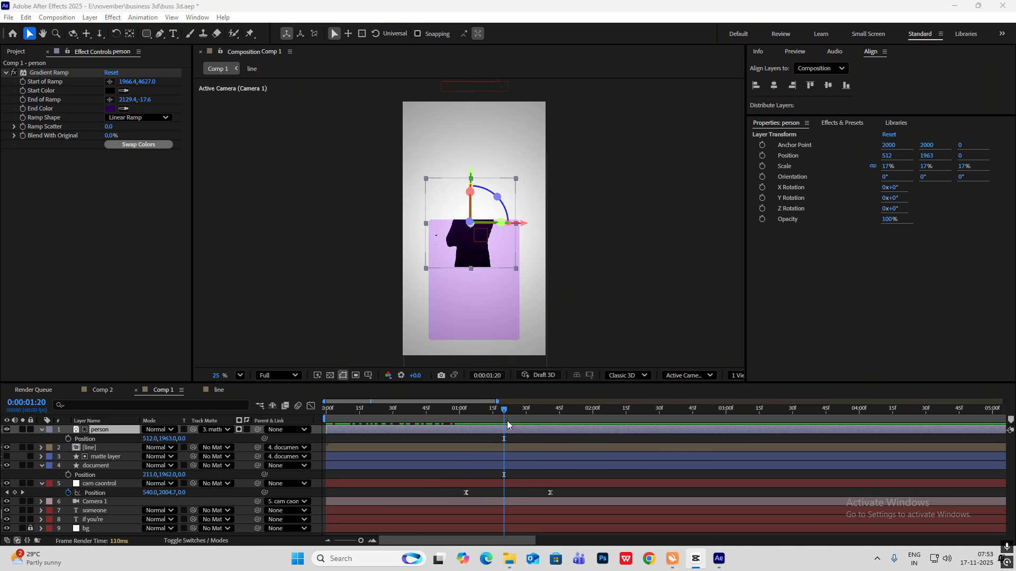
# Keyframe the person layer's Position at 0:00:01:03 and 0:00:01:41, with a Y value of 2404 at the second keyframe.
pyautogui.moveTo(507, 420); pyautogui.dragTo(550, 430)
pyautogui.click(68, 439)
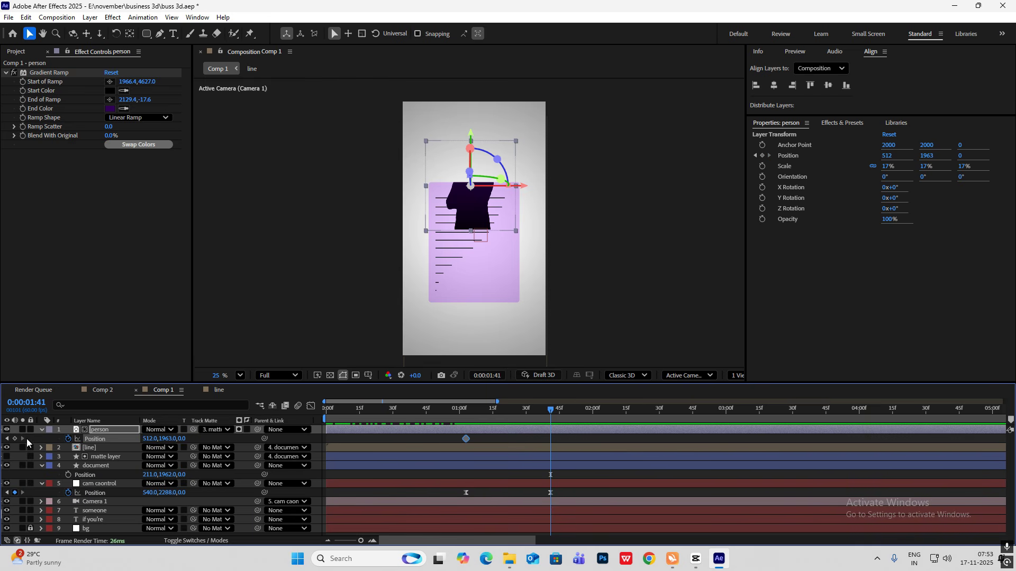
pyautogui.click(7, 439)
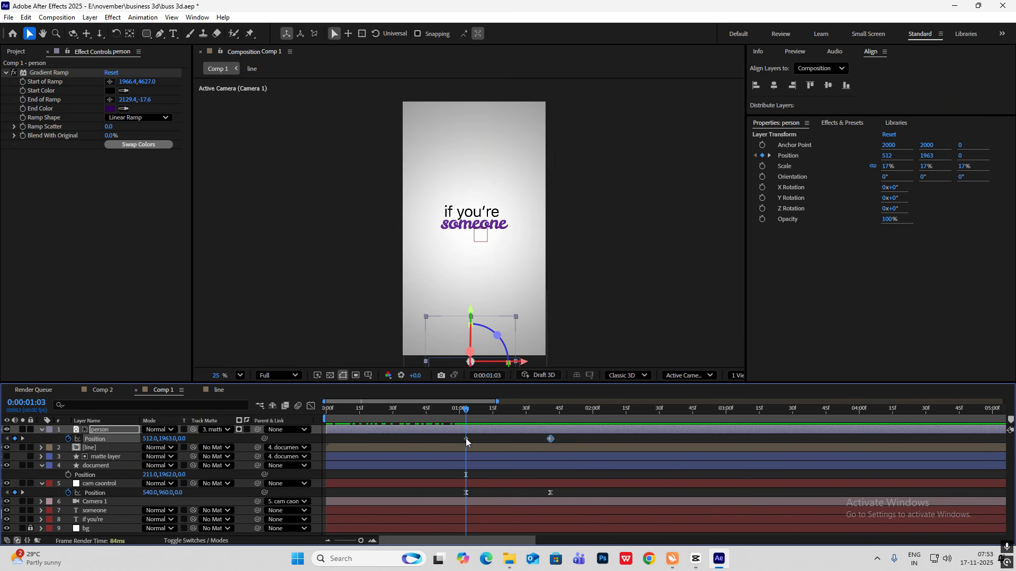
pyautogui.moveTo(467, 414); pyautogui.dragTo(551, 418)
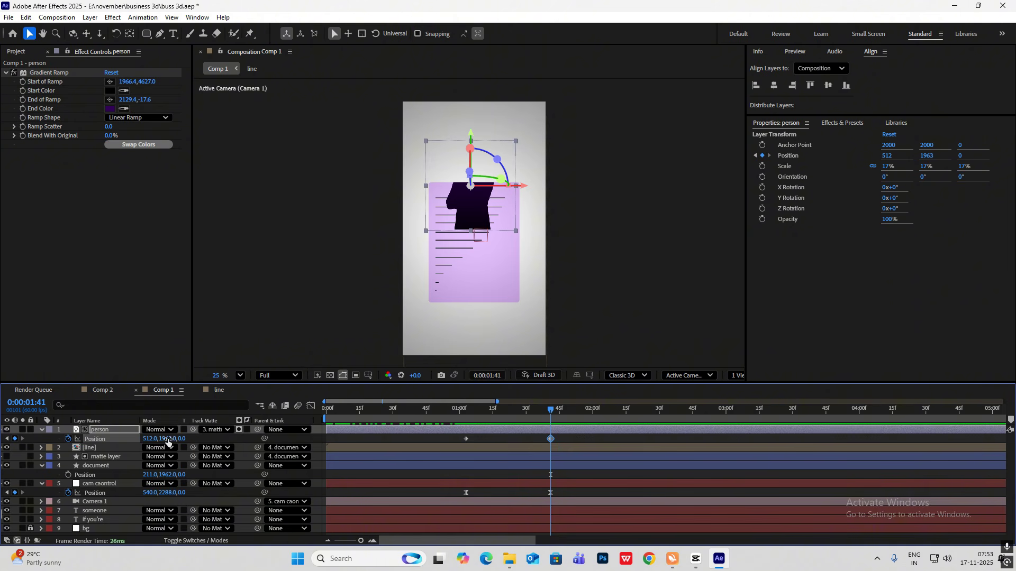
pyautogui.moveTo(161, 438); pyautogui.dragTo(388, 452)
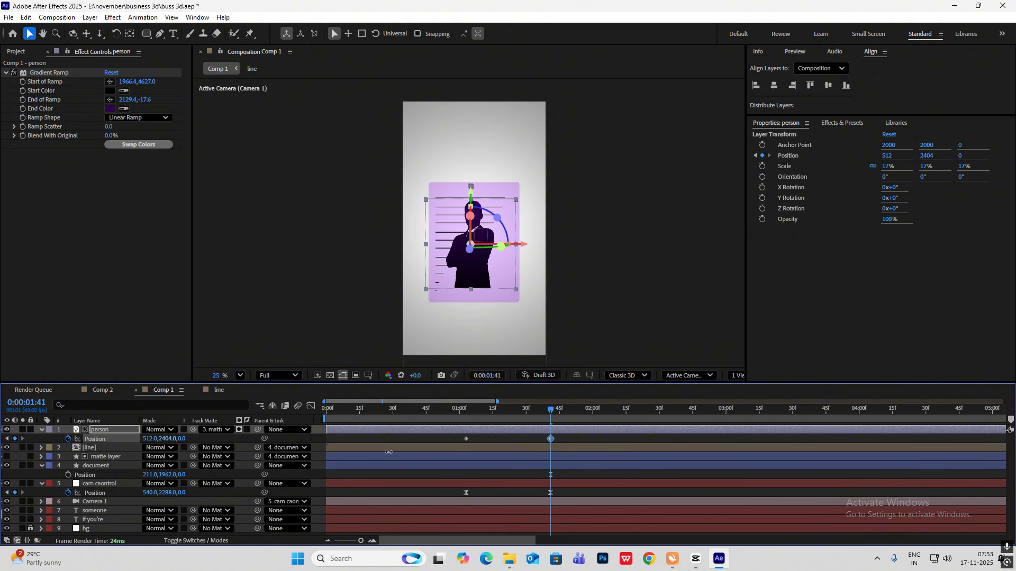
# Set the person's Y position to 2273 at the 0:00:01:03 keyframe and the document's Y position to 1845.
pyautogui.moveTo(550, 410); pyautogui.dragTo(459, 414)
pyautogui.moveTo(574, 416); pyautogui.dragTo(467, 411)
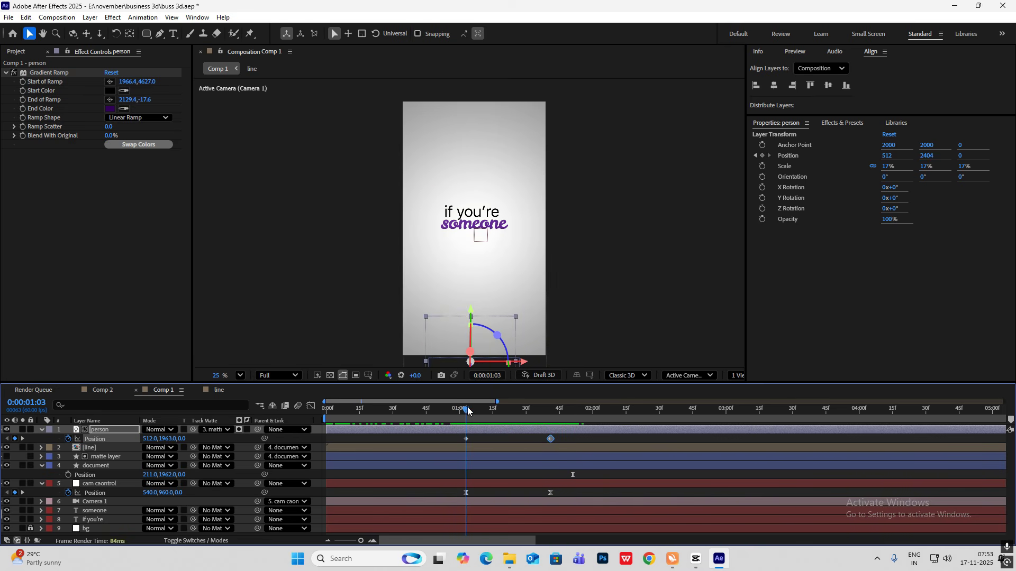
pyautogui.moveTo(164, 438); pyautogui.dragTo(320, 449)
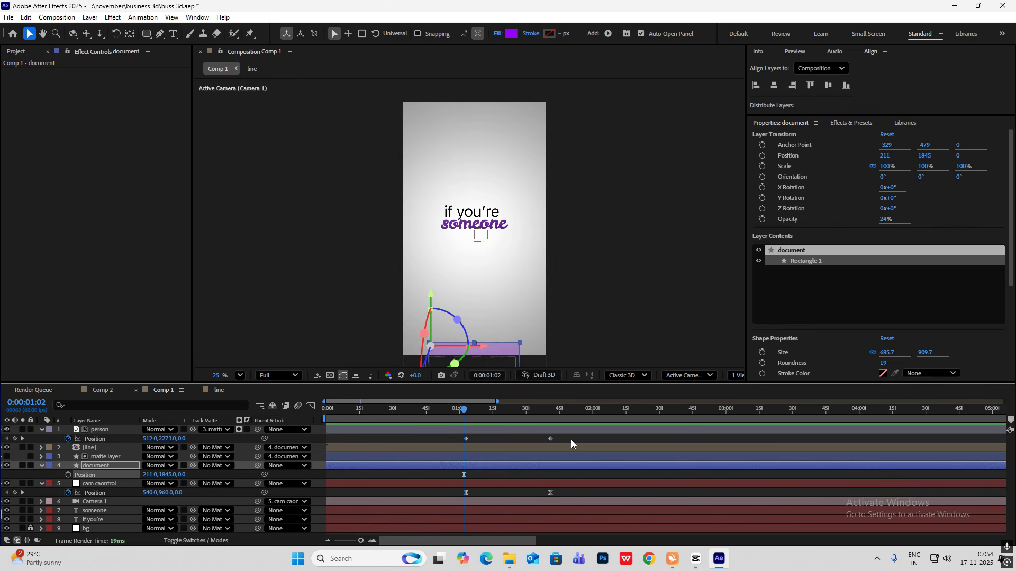
# Apply Easy Ease to the person's Position keyframes, lengthen the ease into the second one in the speed graph, and preview the motion.
pyautogui.moveTo(571, 439); pyautogui.dragTo(423, 436)
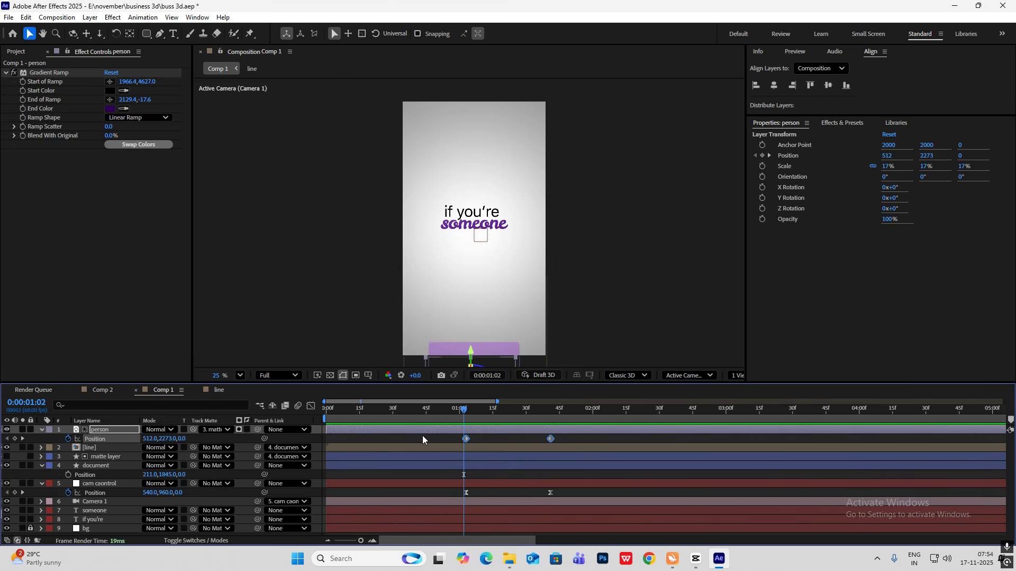
pyautogui.press('F9')
pyautogui.click(311, 407)
pyautogui.moveTo(630, 456); pyautogui.dragTo(432, 525)
pyautogui.moveTo(536, 511); pyautogui.dragTo(502, 510)
pyautogui.click(311, 407)
pyautogui.press('space')
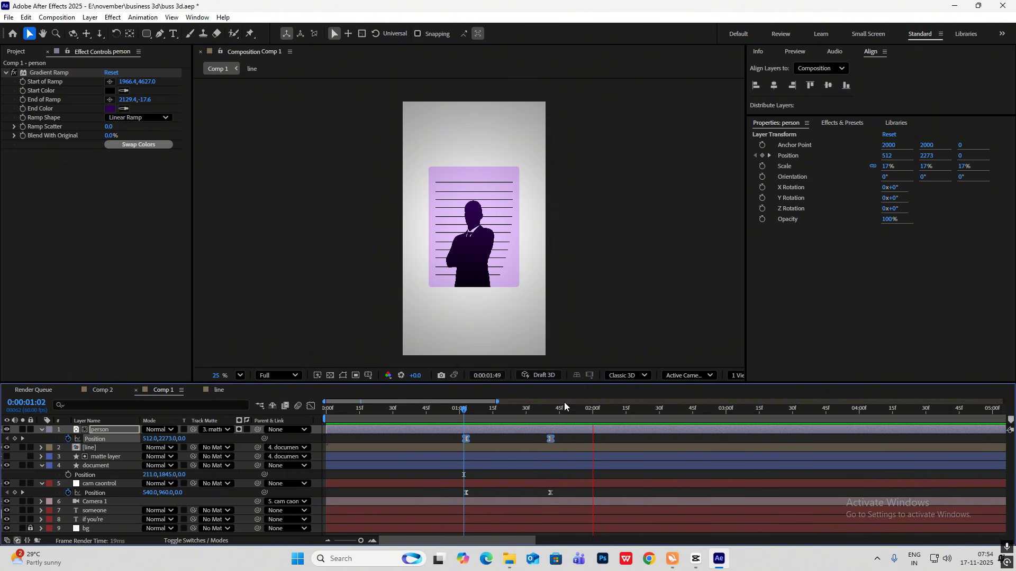
pyautogui.click(459, 408)
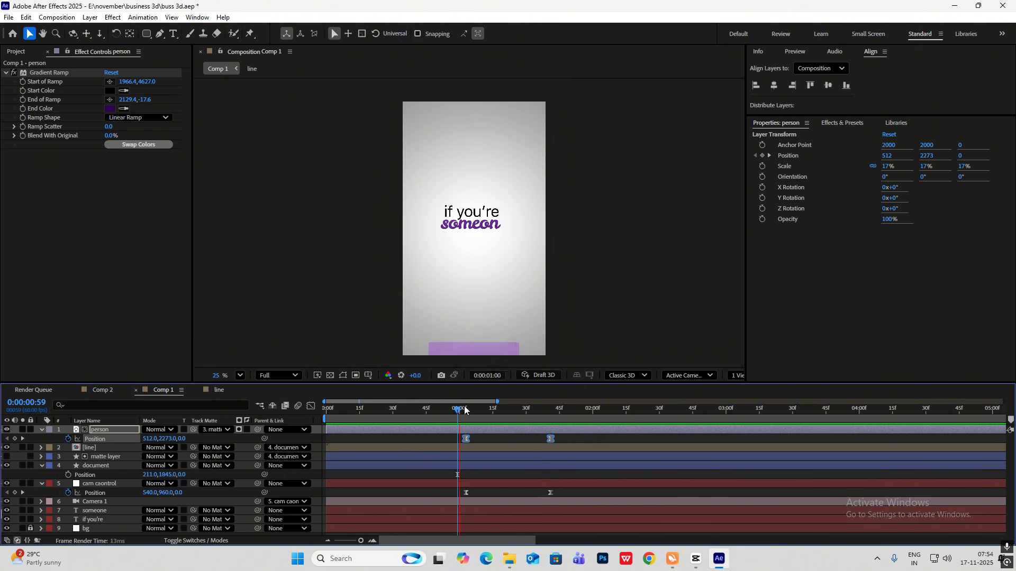
pyautogui.press('space')
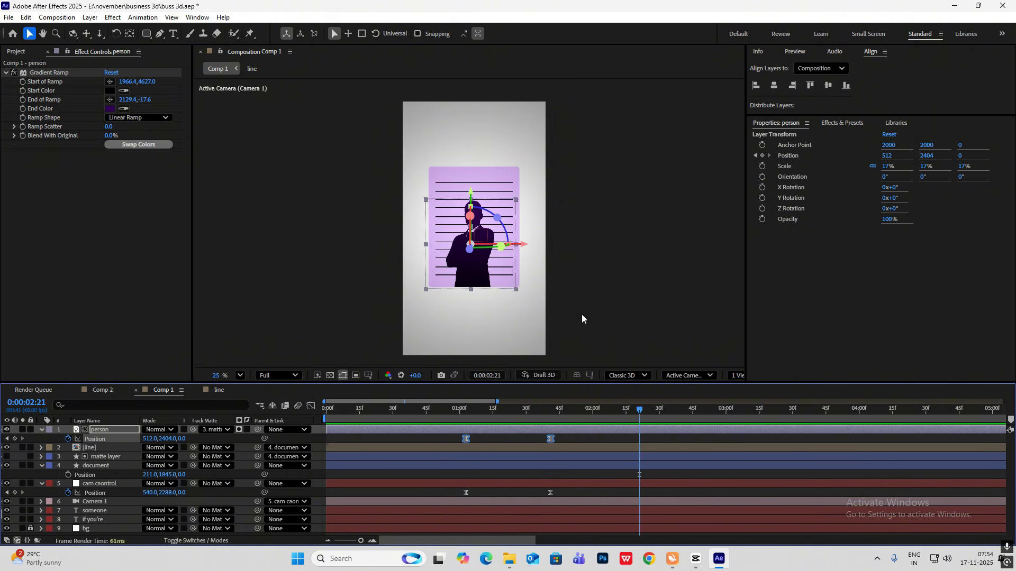
# Keyframe the document layer's Scale at 100% at 0:00:01:03 and 0:00:01:41.
pyautogui.moveTo(639, 415); pyautogui.dragTo(468, 410)
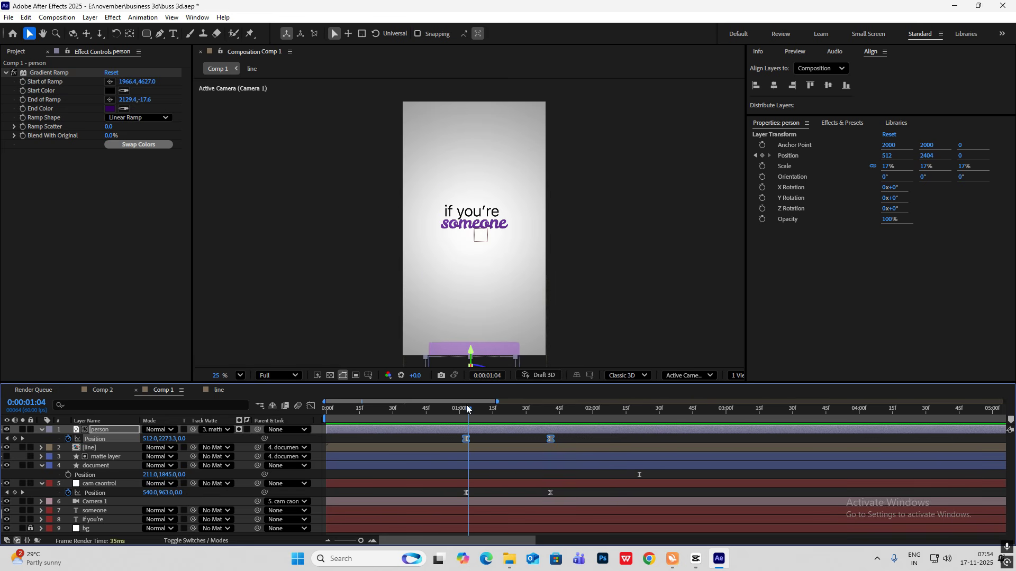
pyautogui.click(113, 468)
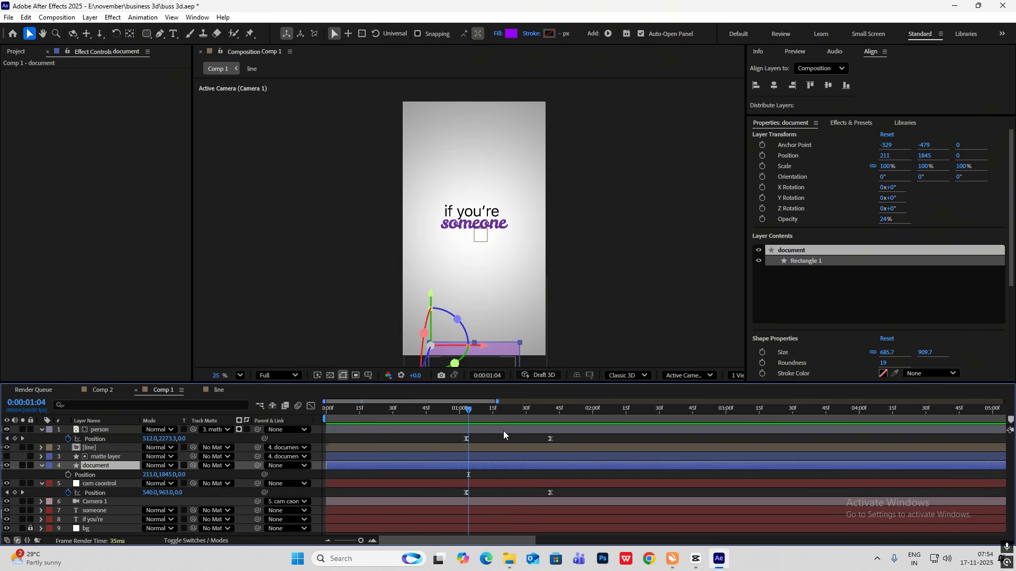
pyautogui.press('s')
pyautogui.click(69, 474)
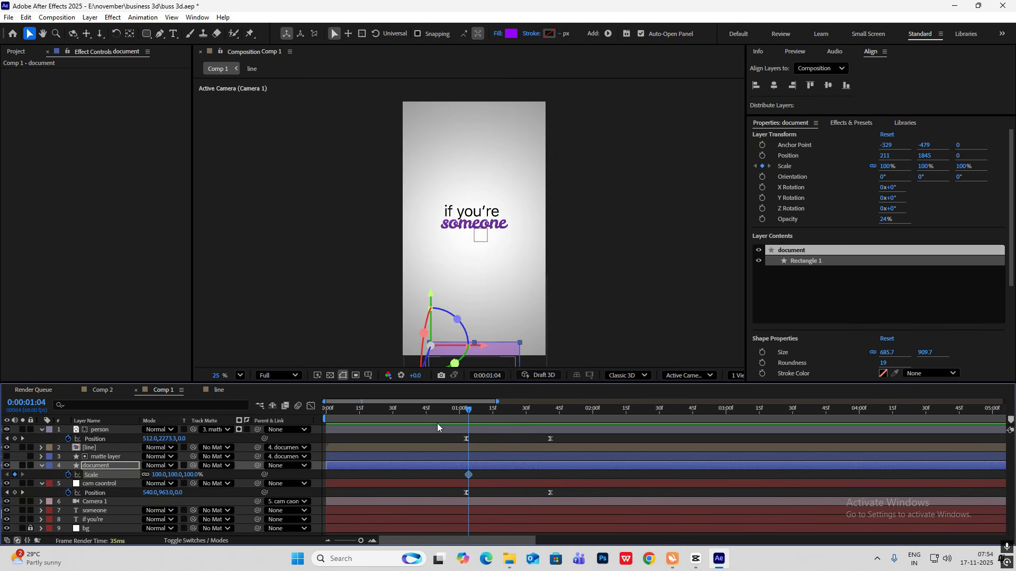
pyautogui.moveTo(467, 475); pyautogui.dragTo(465, 475)
pyautogui.moveTo(470, 418); pyautogui.dragTo(550, 428)
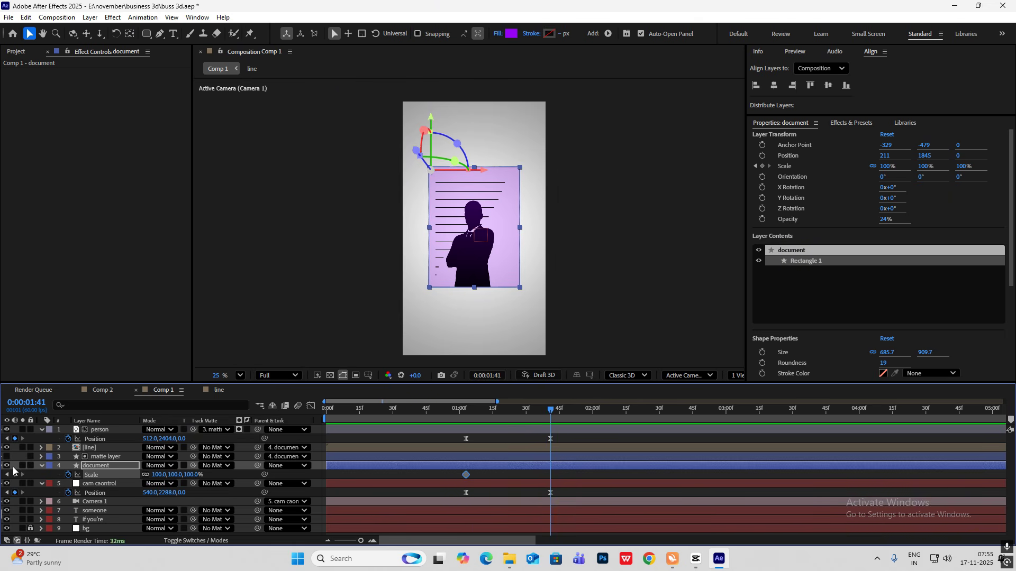
pyautogui.click(15, 475)
pyautogui.click(7, 475)
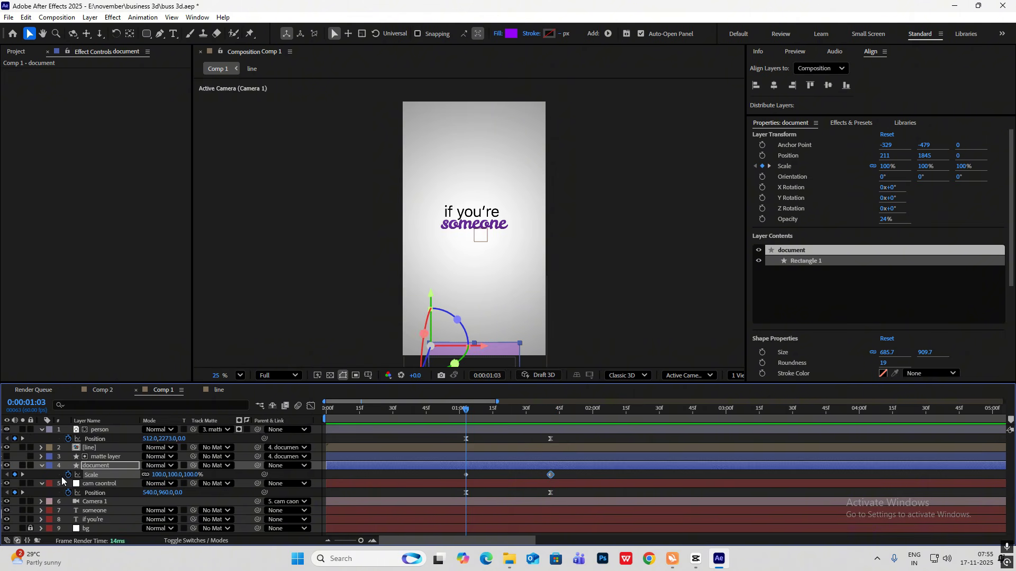
# Set the document's Scale to 0% at the 0:00:01:03 keyframe and check the growth up to the second keyframe.
pyautogui.click(177, 475)
pyautogui.write('0')
pyautogui.click(241, 478)
pyautogui.moveTo(466, 413); pyautogui.dragTo(553, 437)
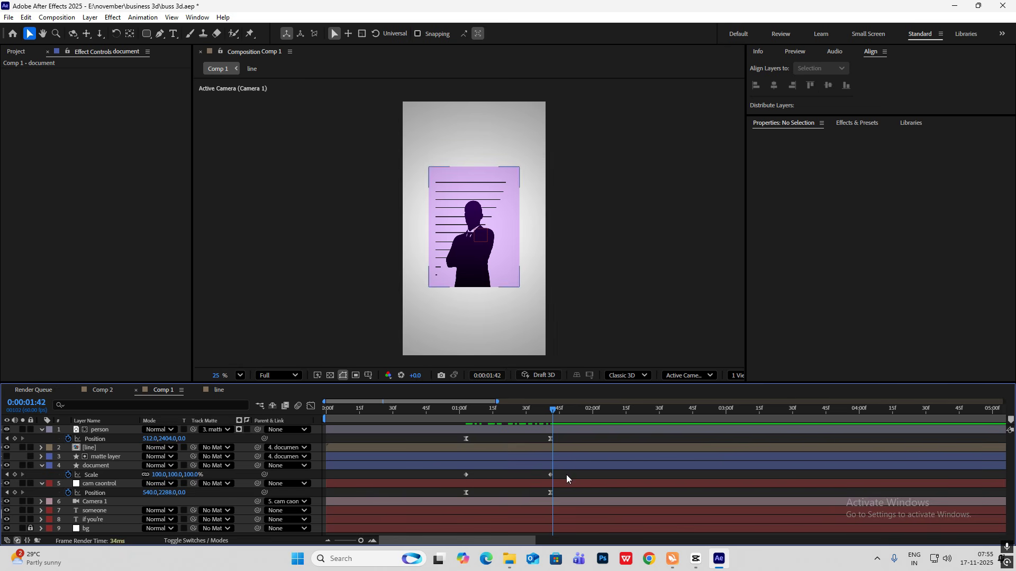
# Apply Easy Ease to the document's Scale keyframes, raise the incoming influence to about 88% in the speed graph, and preview the animation.
pyautogui.moveTo(566, 476); pyautogui.dragTo(421, 480)
pyautogui.press('F9')
pyautogui.click(311, 406)
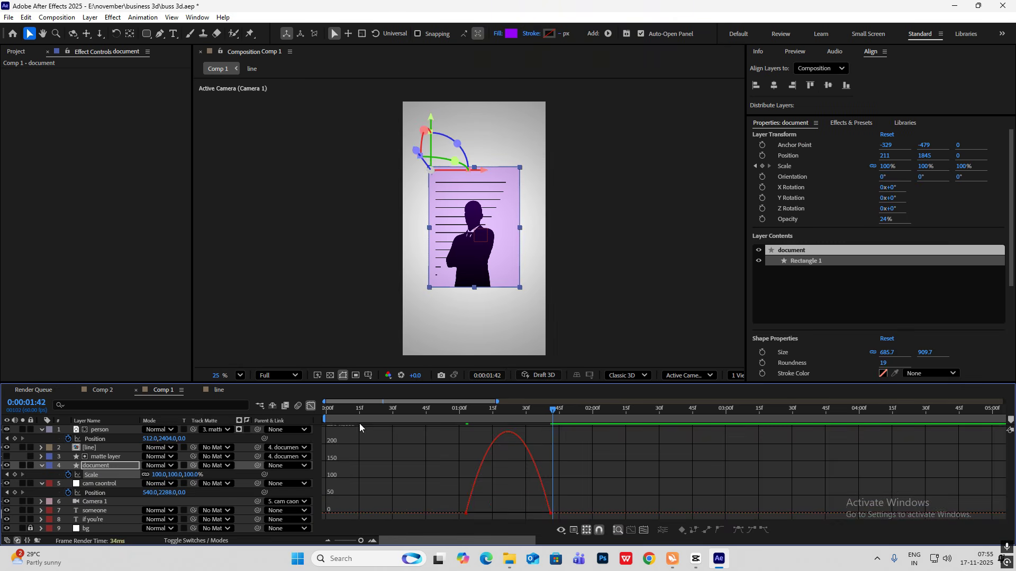
pyautogui.moveTo(622, 490); pyautogui.dragTo(348, 522)
pyautogui.moveTo(533, 513); pyautogui.dragTo(508, 500)
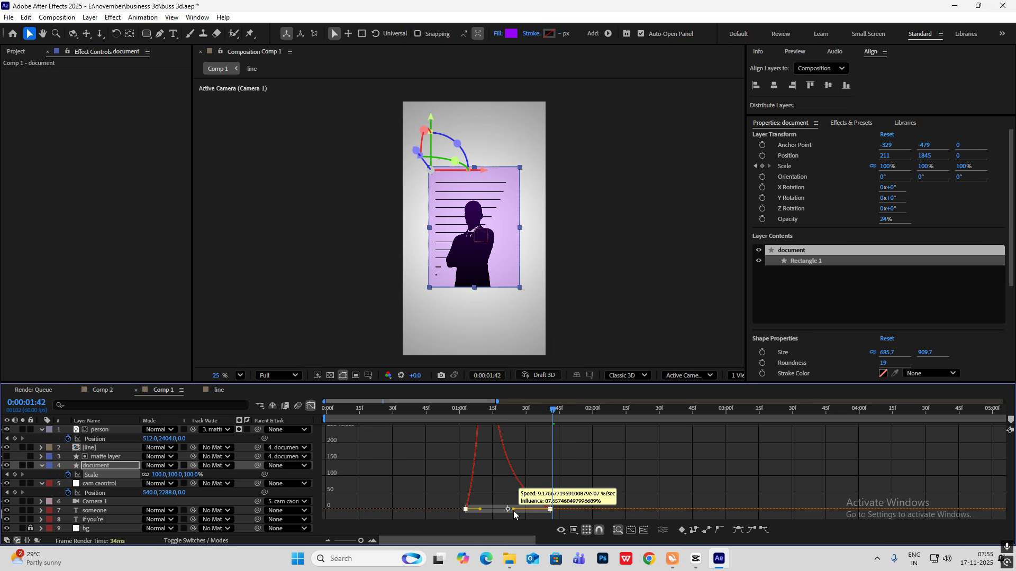
pyautogui.click(312, 407)
pyautogui.press('space')
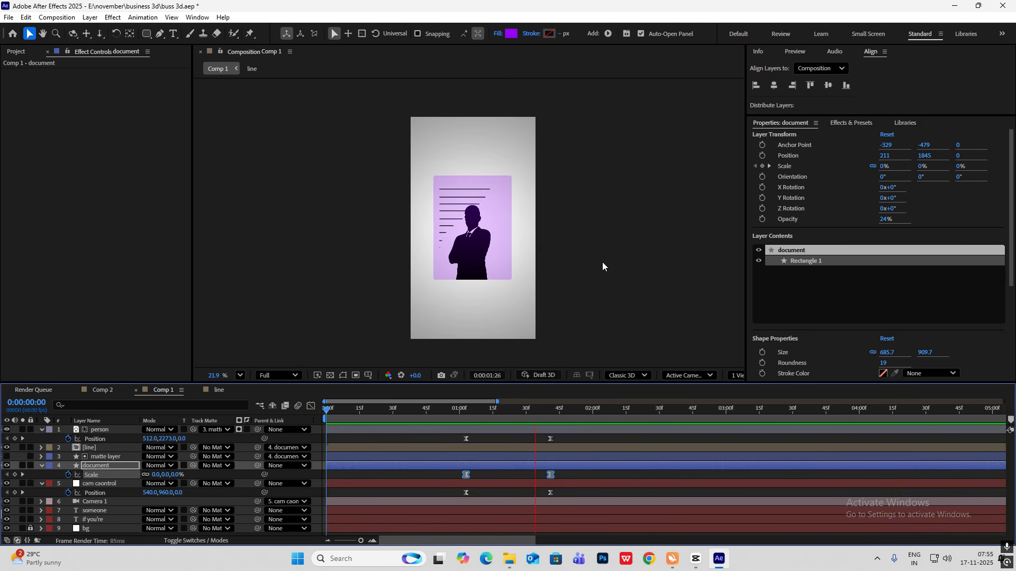
pyautogui.press('space')
pyautogui.moveTo(628, 412); pyautogui.dragTo(259, 416)
# Examine the document and silhouette shot around 2 seconds in the CapCut reference, and return to After Effects.
pyautogui.hotkey('alt', 'Tab')
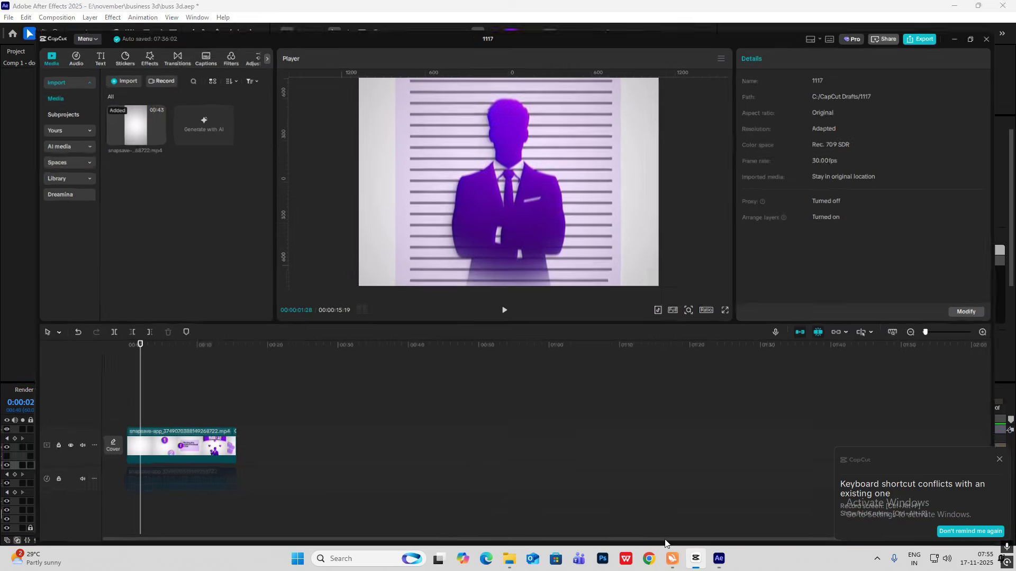
pyautogui.hotkey('shift', 'f')
pyautogui.moveTo(111, 384); pyautogui.dragTo(111, 413)
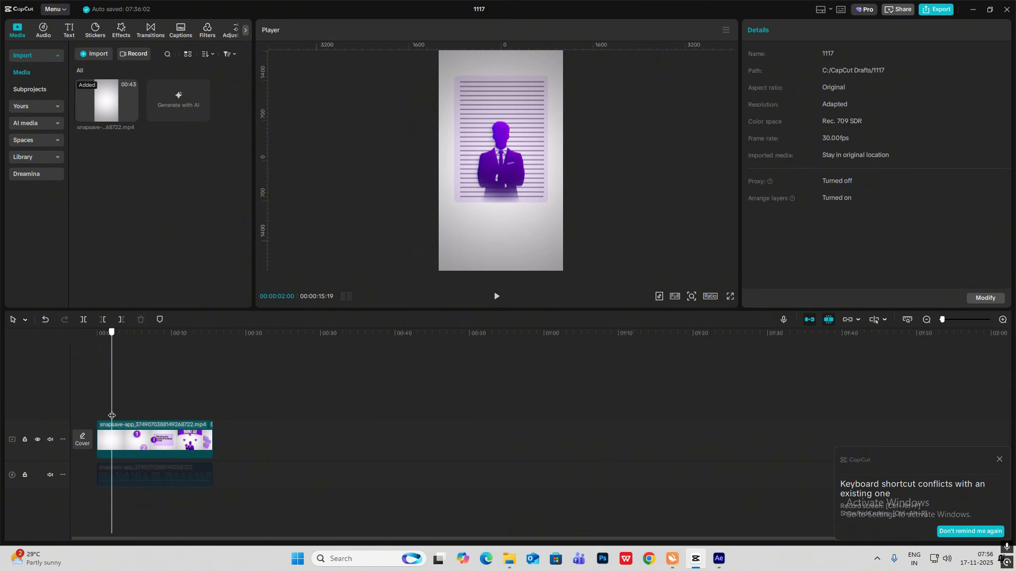
pyautogui.click(718, 559)
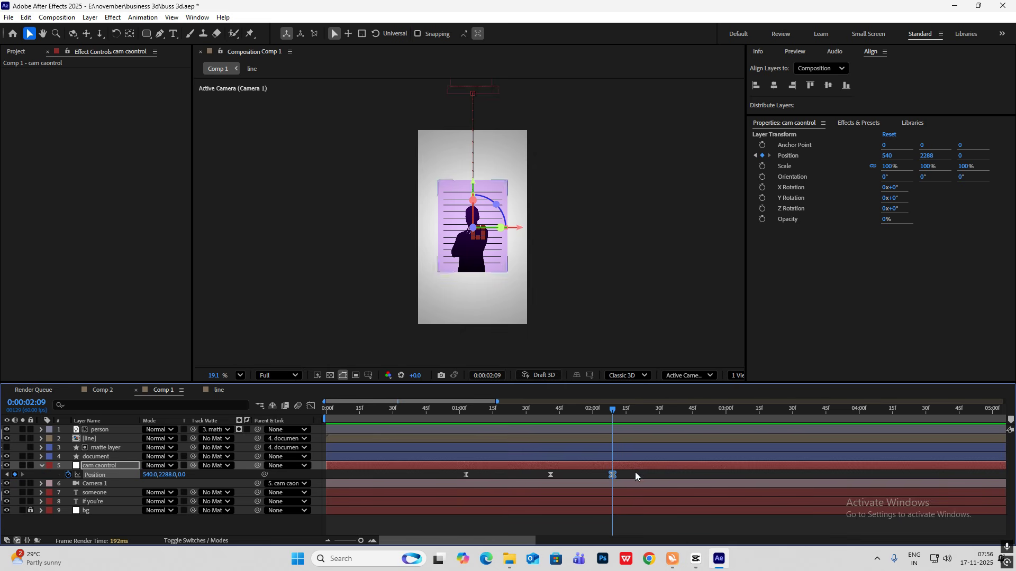
# Delete the cam caontrol null's Position keyframe at 0:00:02:09.
pyautogui.press('Delete')
pyautogui.moveTo(443, 416); pyautogui.dragTo(544, 411)
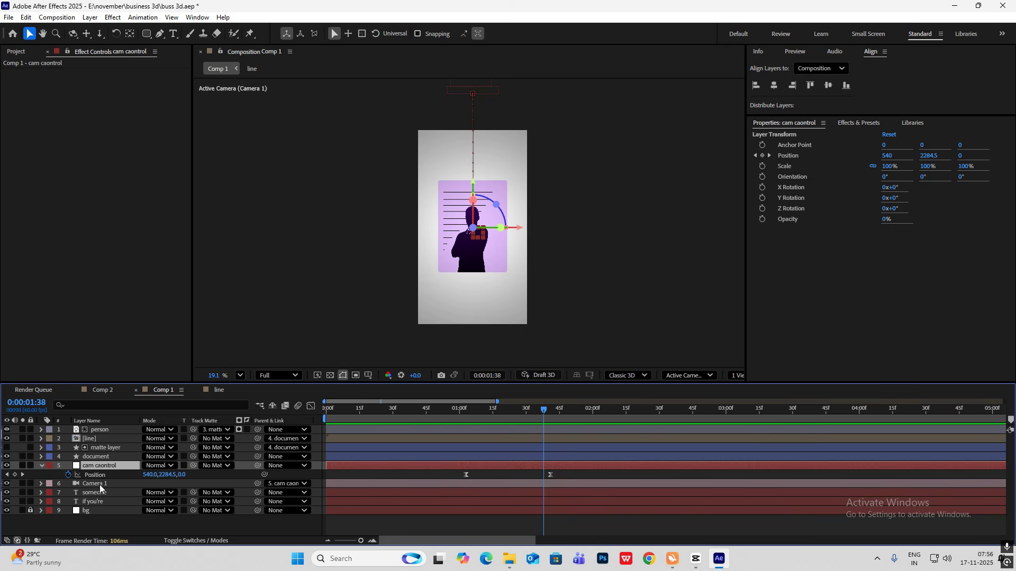
pyautogui.click(108, 523)
# Duplicate the cam caontrol null, remove the copy's Position keyframes, and parent the original null to the copy.
pyautogui.click(111, 467)
pyautogui.hotkey('ctrl', 'd')
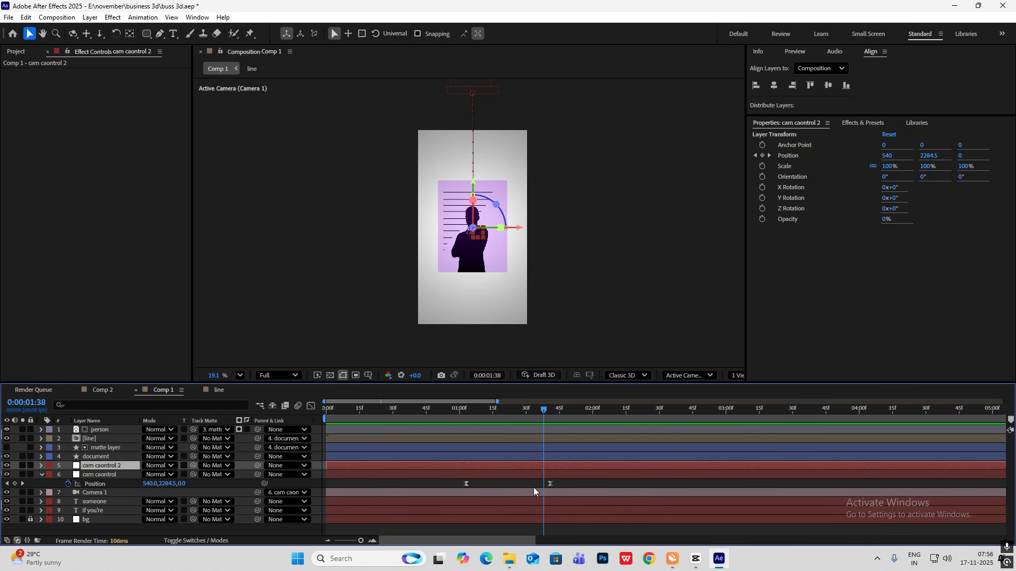
pyautogui.press('p')
pyautogui.moveTo(561, 475); pyautogui.dragTo(432, 482)
pyautogui.press('Delete')
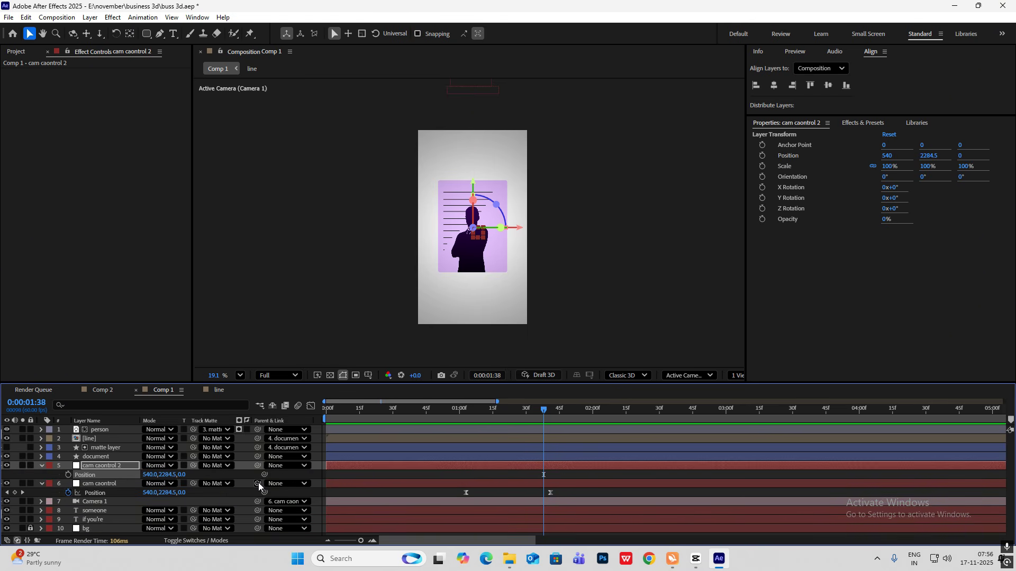
pyautogui.moveTo(258, 483); pyautogui.dragTo(110, 467)
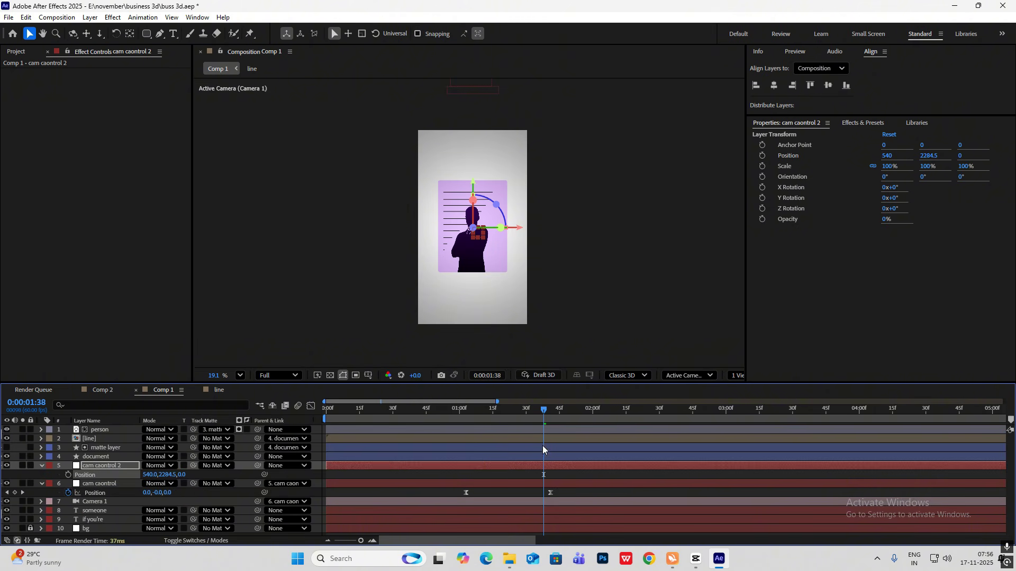
# Keyframe cam caontrol 2's Position, raising its Y value to 3716.5 at 0:00:02:15 for a second downward camera move.
pyautogui.moveTo(540, 408)
pyautogui.mouseDown()
pyautogui.moveTo(472, 412)
pyautogui.moveTo(514, 427)
pyautogui.moveTo(550, 418)
pyautogui.moveTo(626, 425)
pyautogui.mouseUp()
pyautogui.click(67, 474)
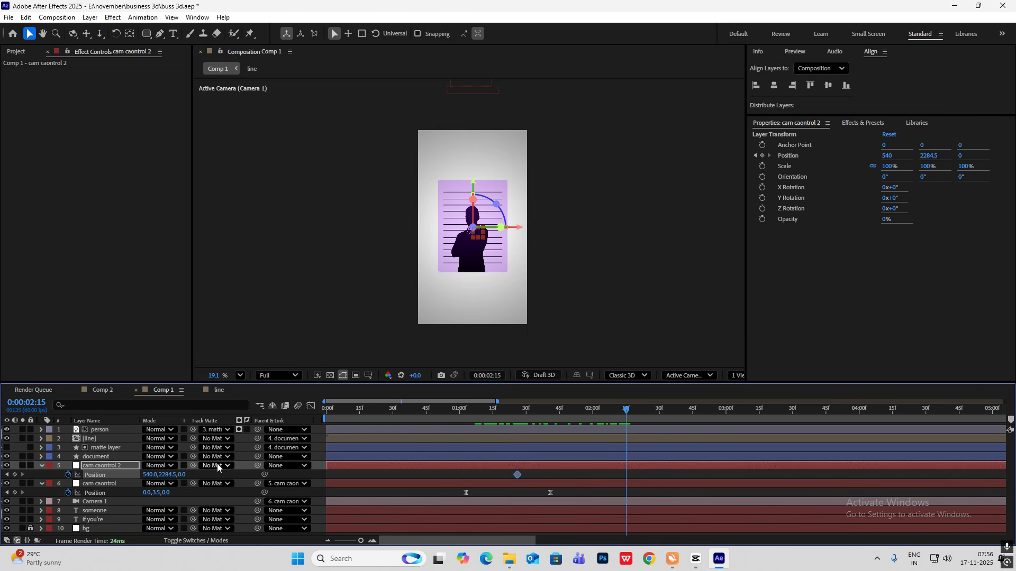
pyautogui.moveTo(170, 478); pyautogui.dragTo(434, 463)
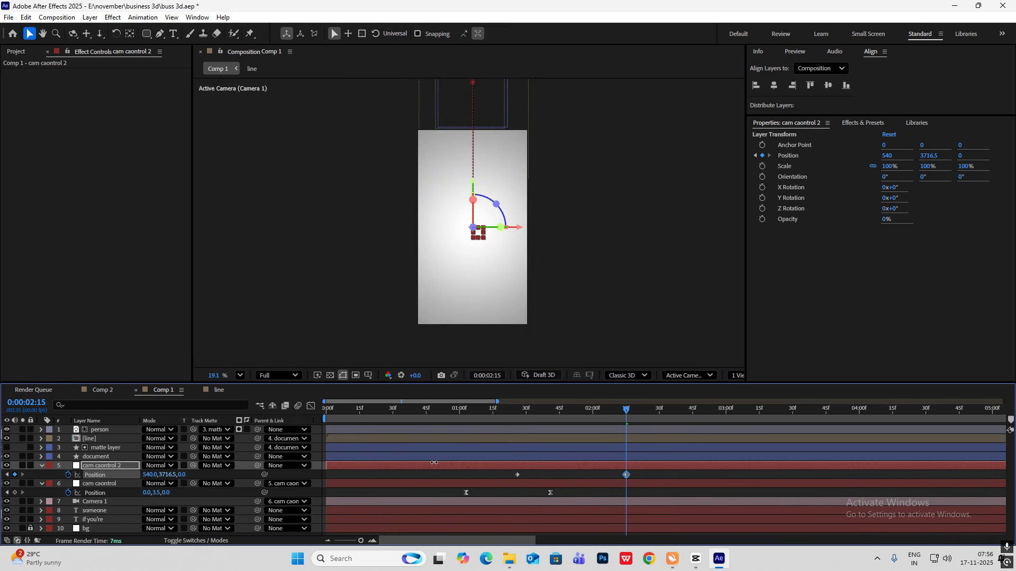
# Apply Easy Ease to cam caontrol 2's Position keyframes and lengthen the last keyframe's incoming influence in the speed graph.
pyautogui.moveTo(648, 473); pyautogui.dragTo(459, 486)
pyautogui.press('F9')
pyautogui.click(311, 406)
pyautogui.moveTo(707, 429); pyautogui.dragTo(448, 536)
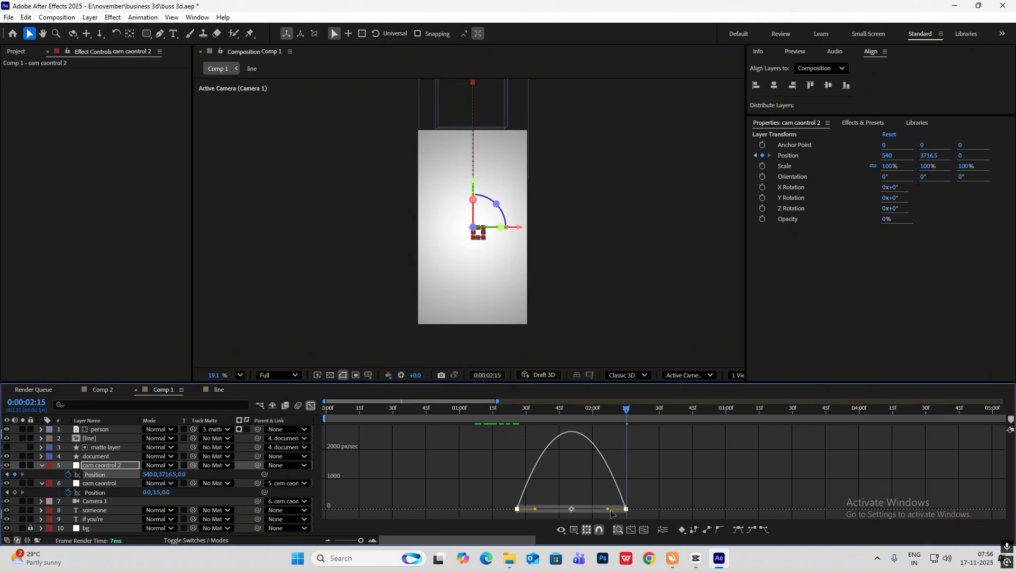
pyautogui.moveTo(608, 509); pyautogui.dragTo(580, 510)
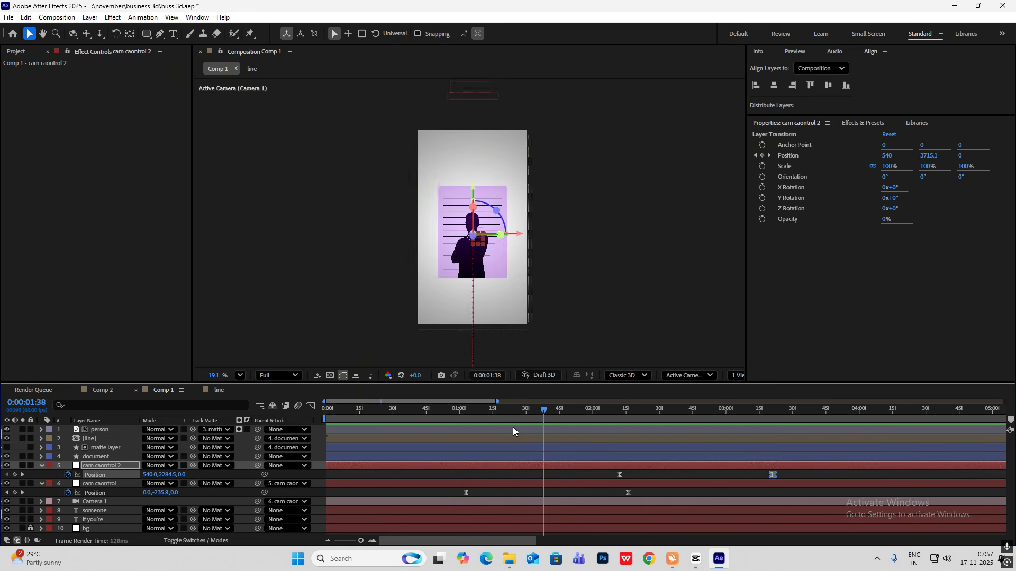
# Preview the two consecutive camera moves past the document and into the empty area below it.
pyautogui.press('space')
pyautogui.press('space')
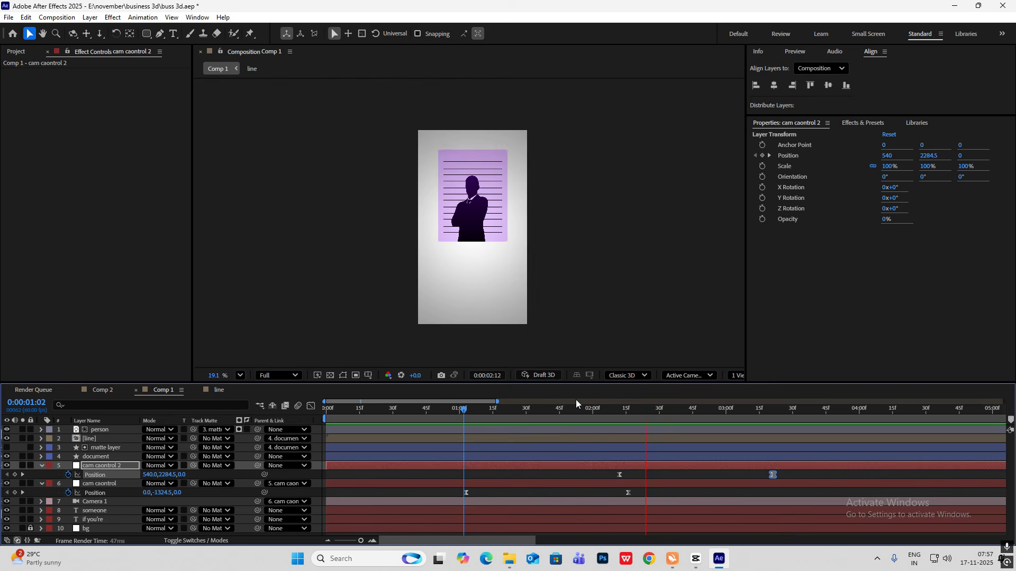
pyautogui.moveTo(776, 409); pyautogui.dragTo(485, 440)
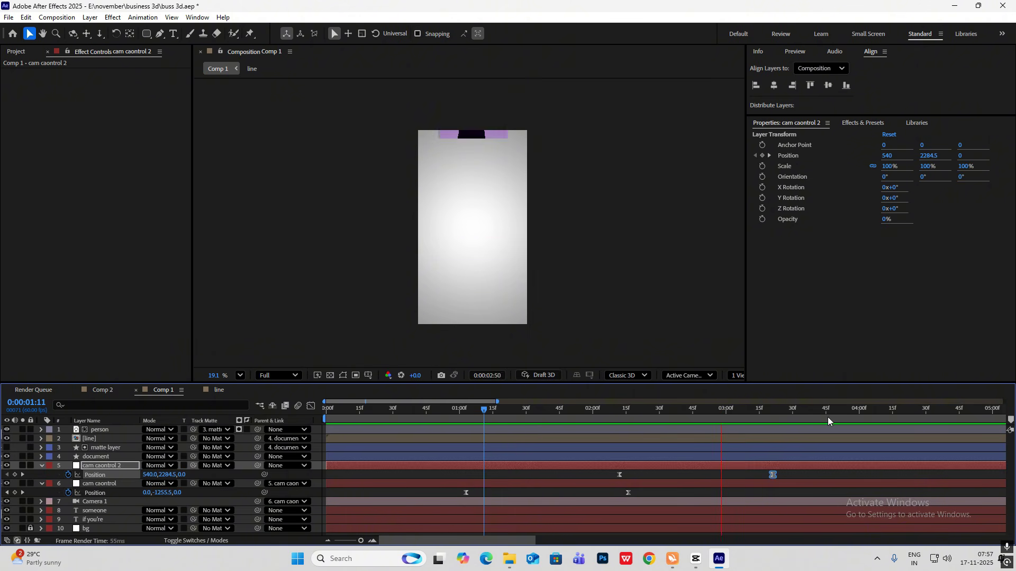
pyautogui.moveTo(805, 429); pyautogui.dragTo(685, 430)
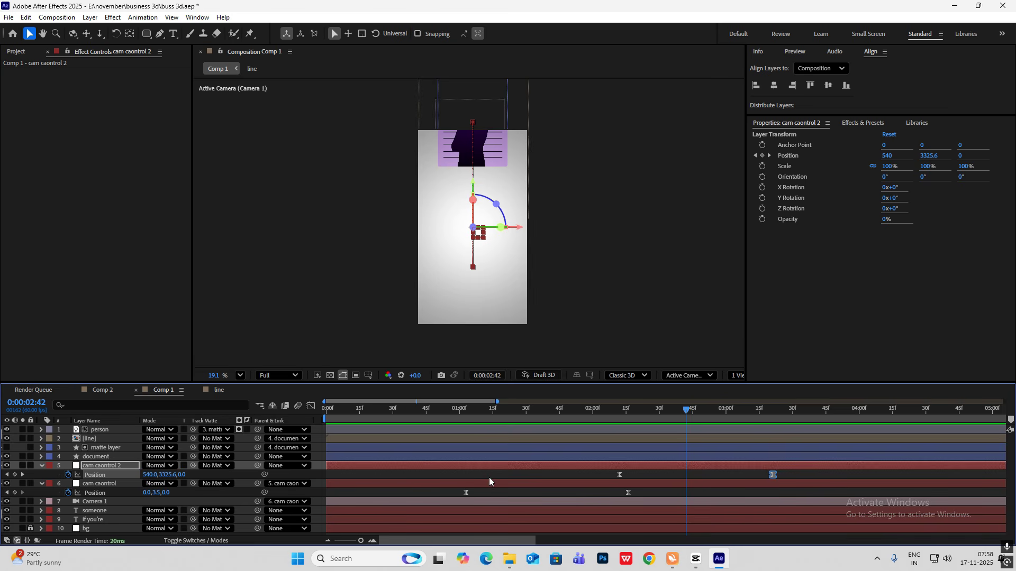
# Examine the numbered circles shot around 3 seconds in the CapCut reference, return to After Effects, and collapse both camera null layers.
pyautogui.hotkey('alt', 'Tab')
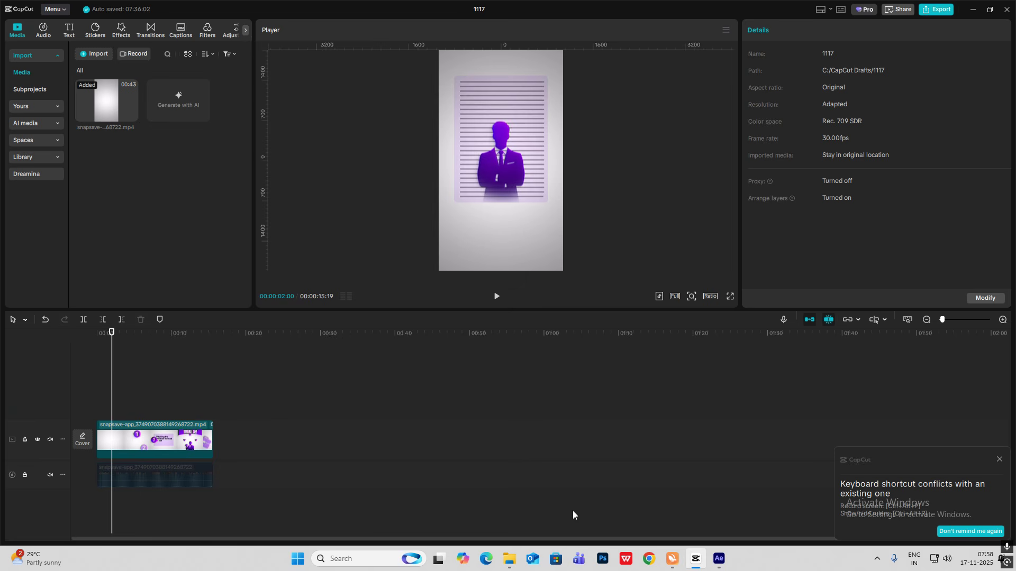
pyautogui.moveTo(112, 397); pyautogui.dragTo(123, 407)
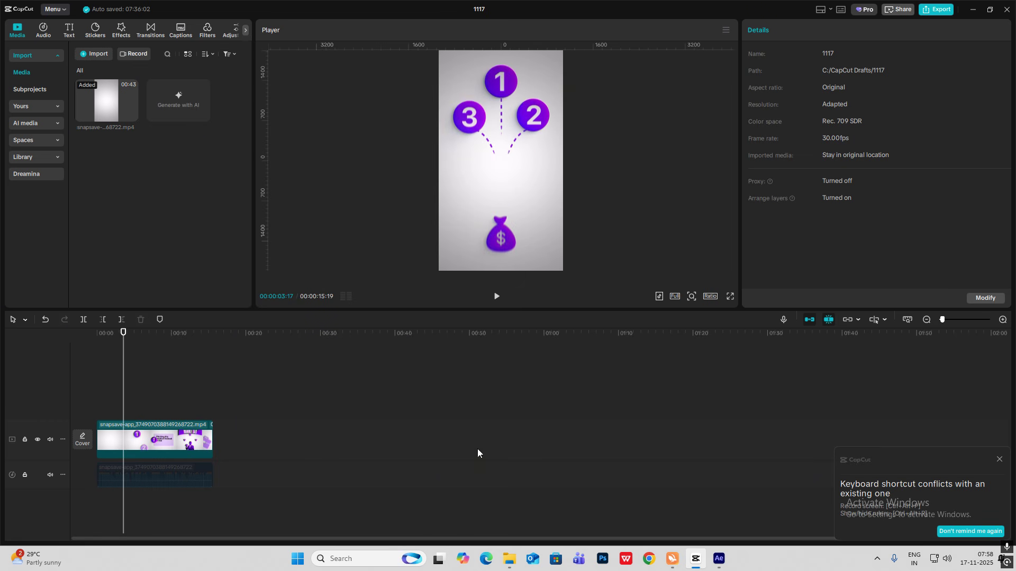
pyautogui.click(718, 558)
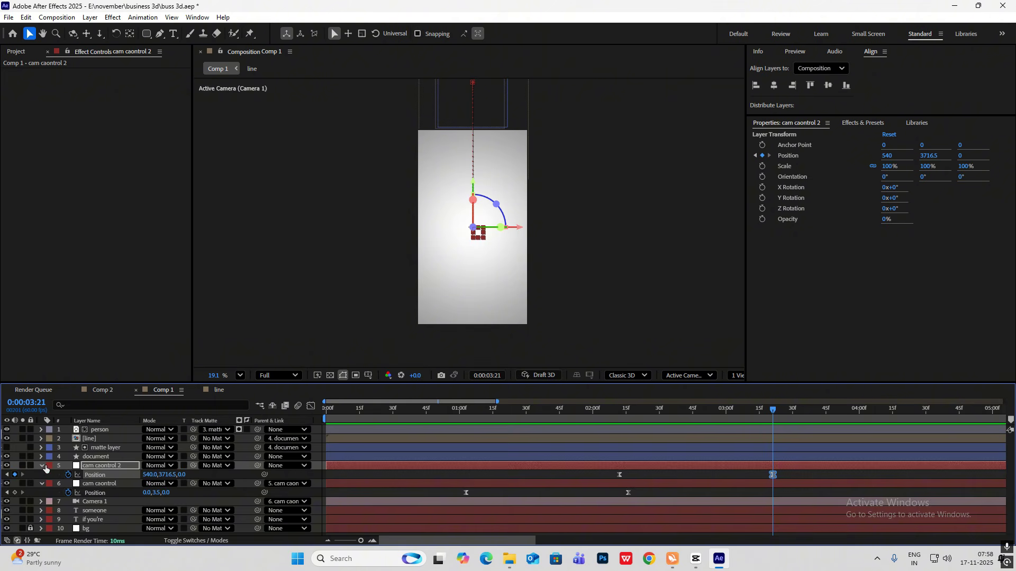
pyautogui.click(44, 466)
pyautogui.click(40, 475)
pyautogui.rightClick(74, 523)
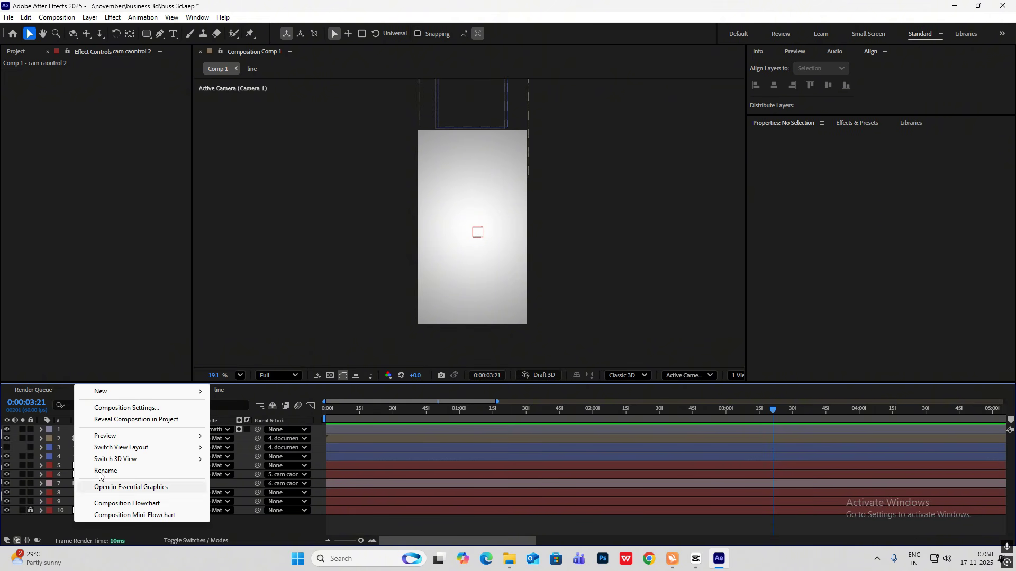
pyautogui.moveTo(103, 391)
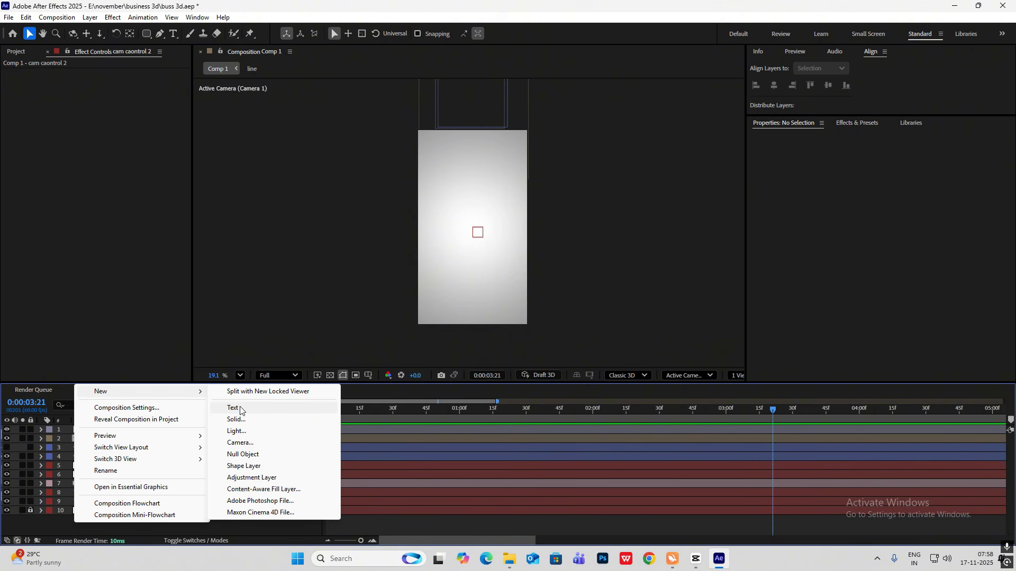
pyautogui.click(211, 527)
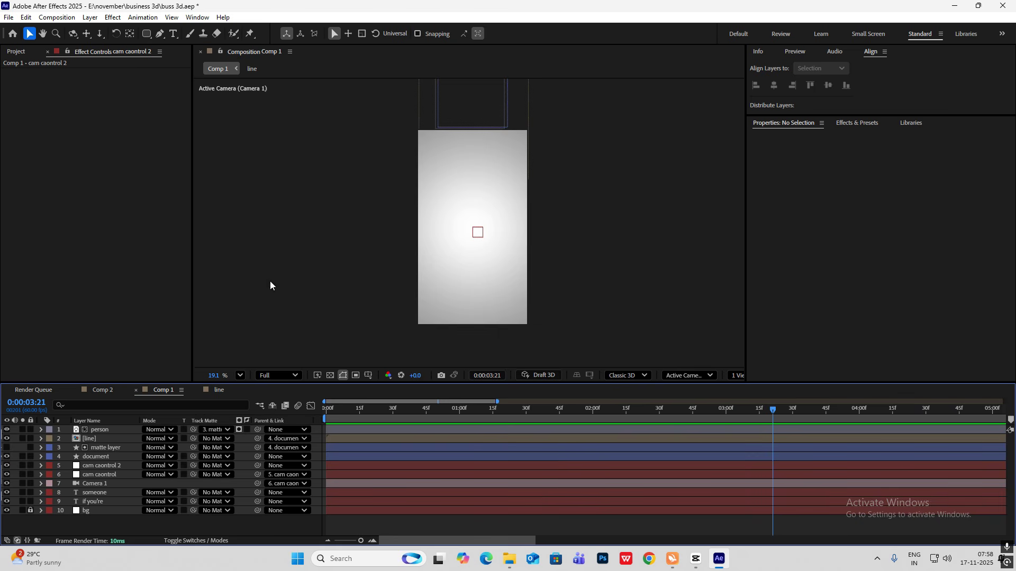
# Draw a circle about 428 px across with an FFFFFF fill near the frame's centre, and centre its anchor point.
pyautogui.moveTo(147, 34); pyautogui.dragTo(188, 57)
pyautogui.click(334, 33)
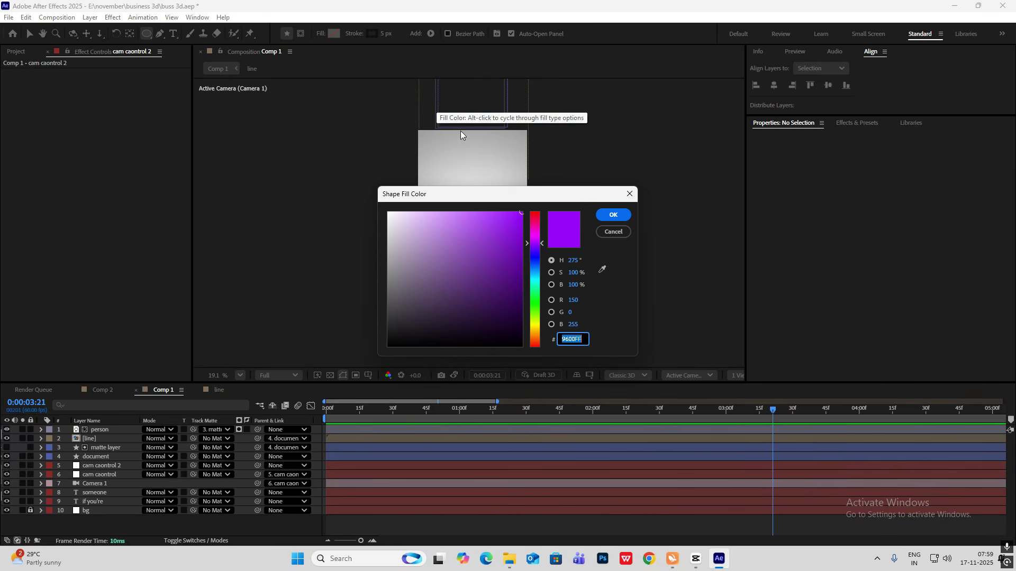
pyautogui.moveTo(449, 219)
pyautogui.mouseDown()
pyautogui.moveTo(430, 220)
pyautogui.moveTo(360, 137)
pyautogui.mouseUp()
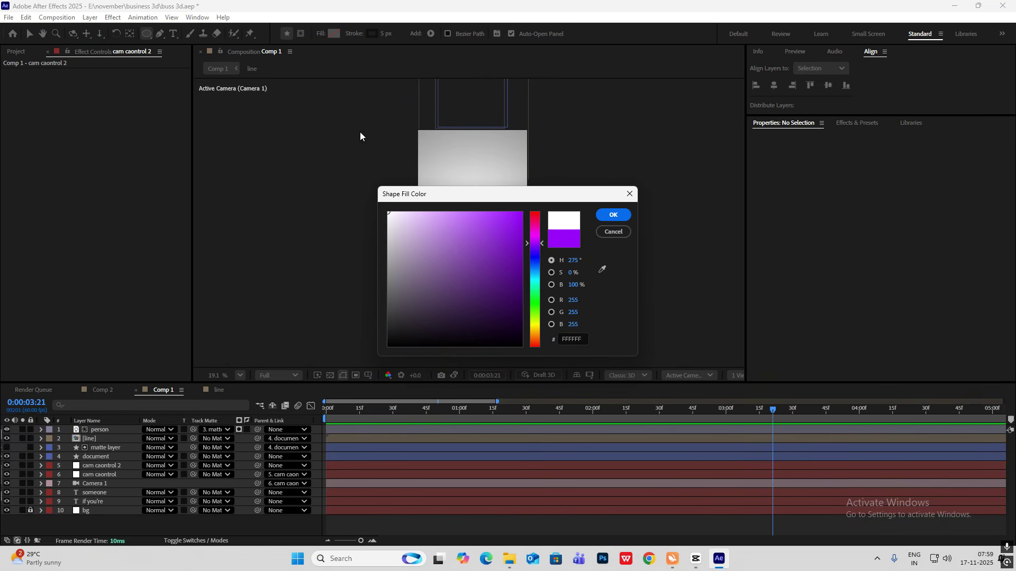
pyautogui.click(612, 214)
pyautogui.moveTo(455, 189); pyautogui.dragTo(499, 234)
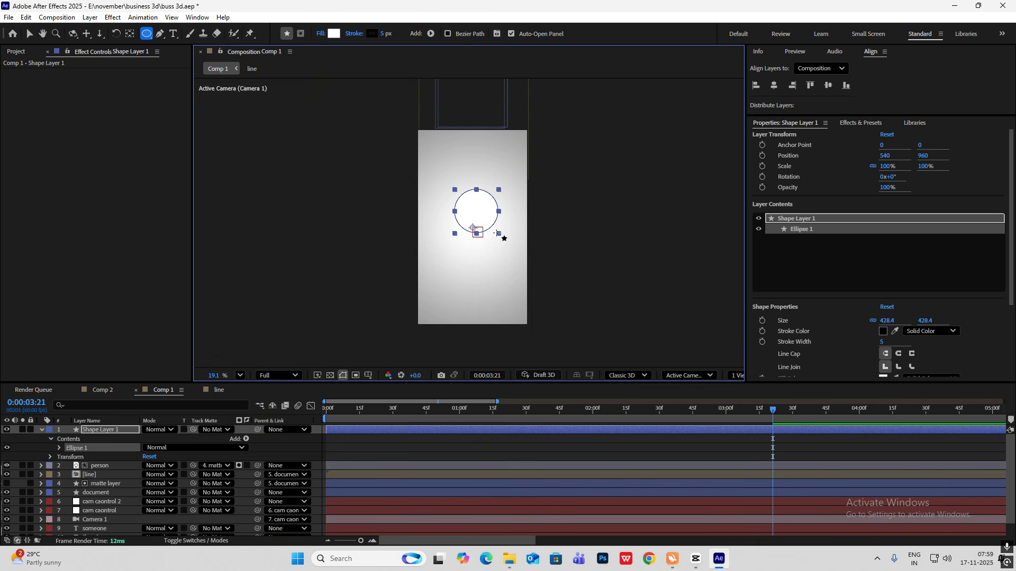
pyautogui.hotkey('ctrl', 'alt', 'Home')
# Make the circle layer 3D and move it to the middle of the camera view, at about 554.7, 3719.3.
pyautogui.click(41, 429)
pyautogui.click(196, 540)
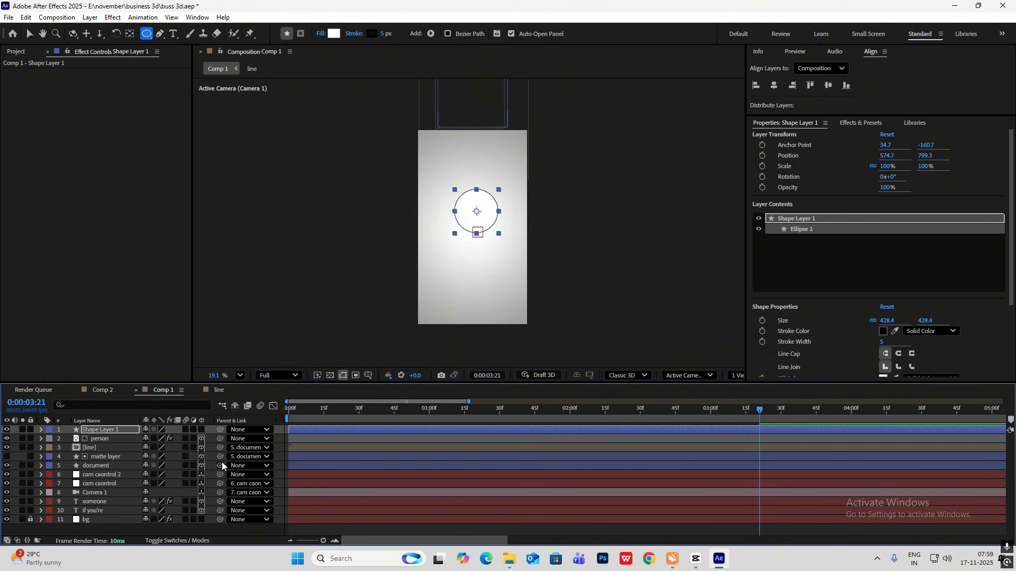
pyautogui.click(202, 429)
pyautogui.scroll(-5, 443, 206)
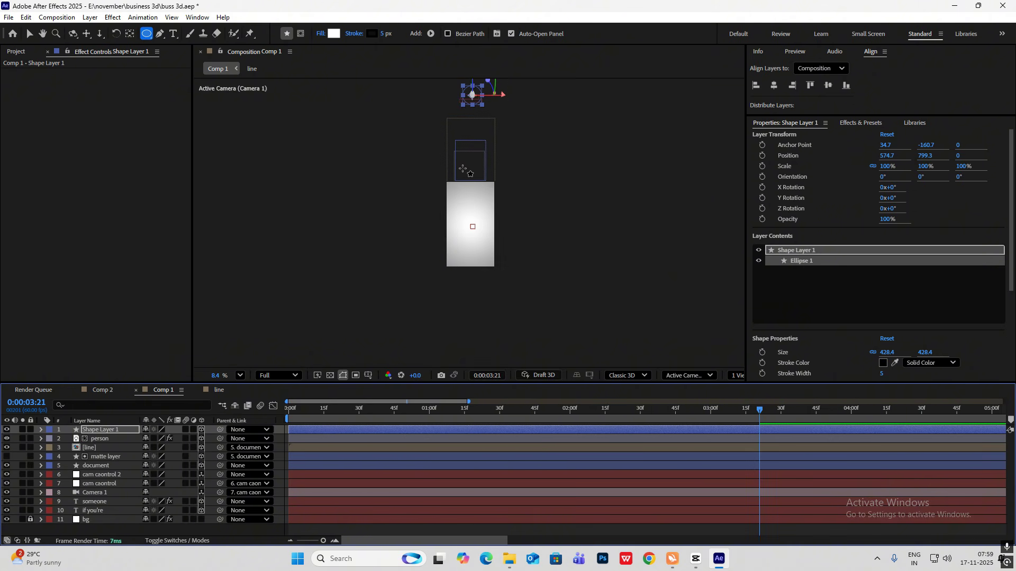
pyautogui.click(29, 33)
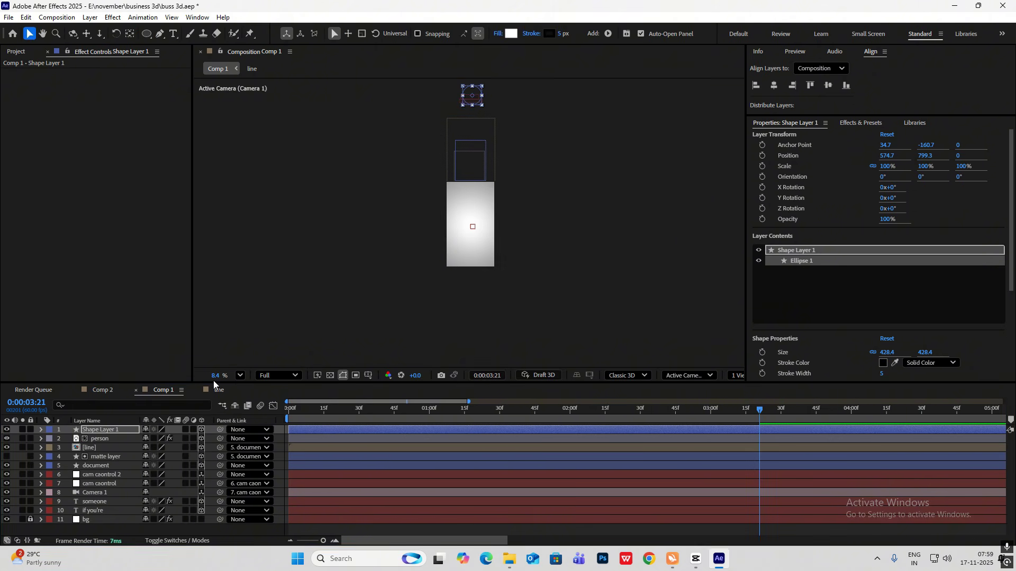
pyautogui.moveTo(473, 97); pyautogui.dragTo(475, 227)
pyautogui.scroll(4, 479, 231)
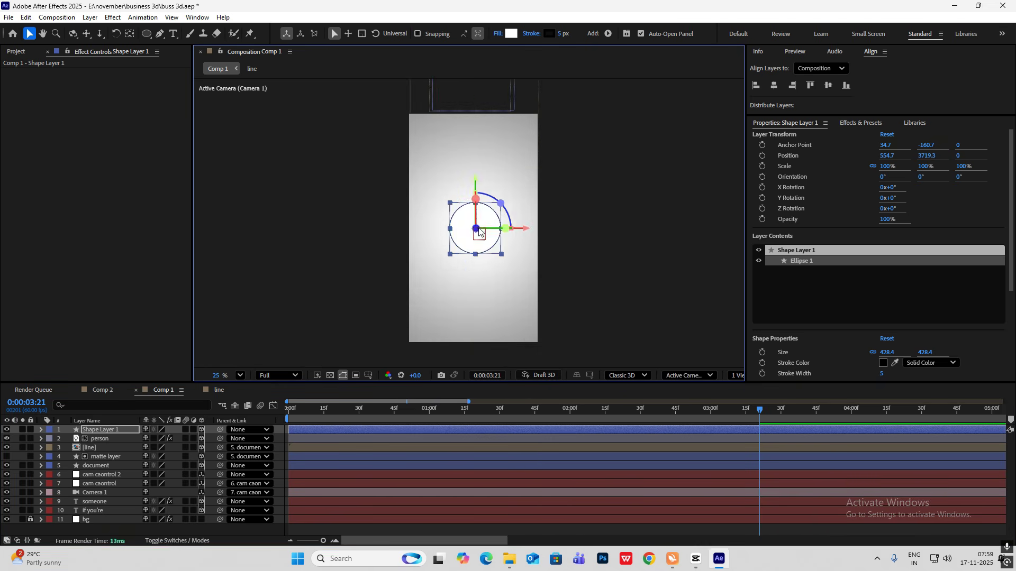
# Check the numbered circles in the CapCut reference, and copy the Gradient Ramp effect from the someone text layer onto the circle.
pyautogui.click(695, 564)
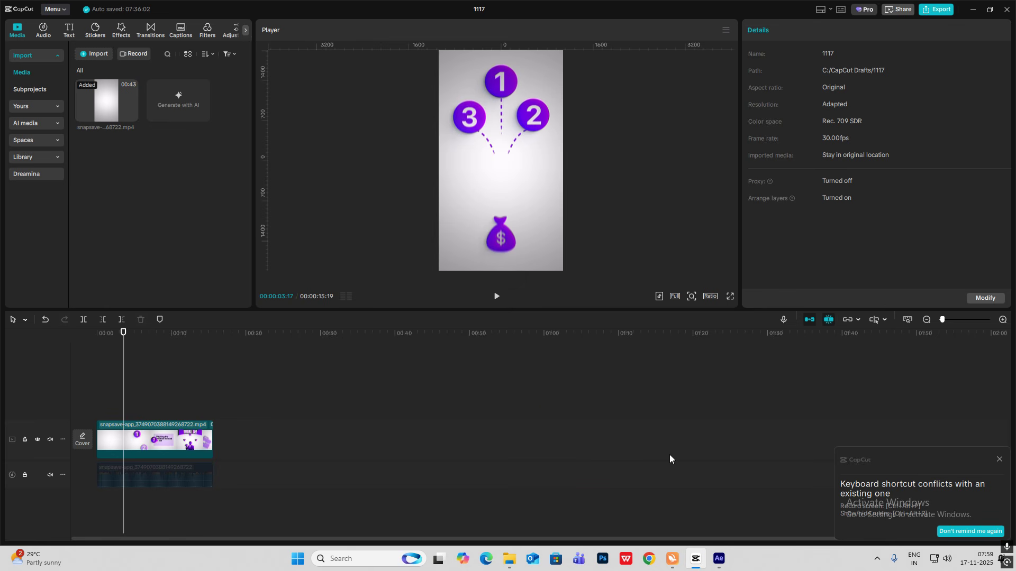
pyautogui.click(696, 560)
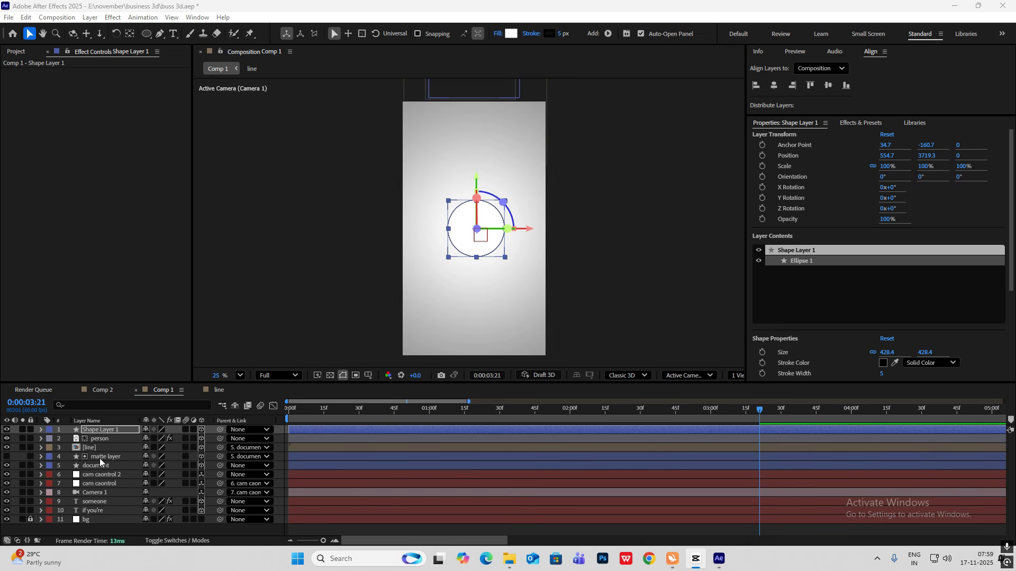
pyautogui.click(97, 503)
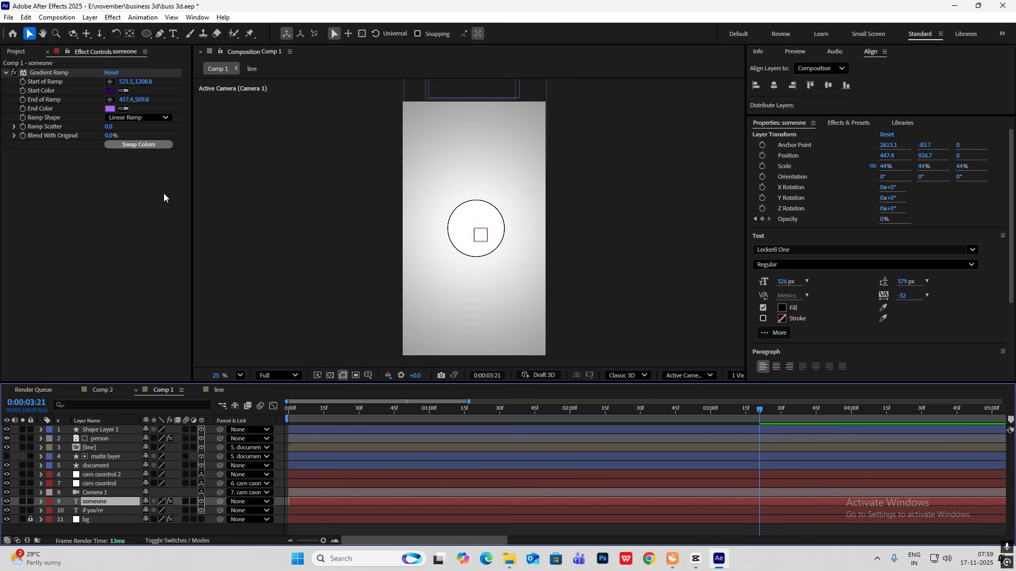
pyautogui.click(37, 73)
pyautogui.click(116, 430)
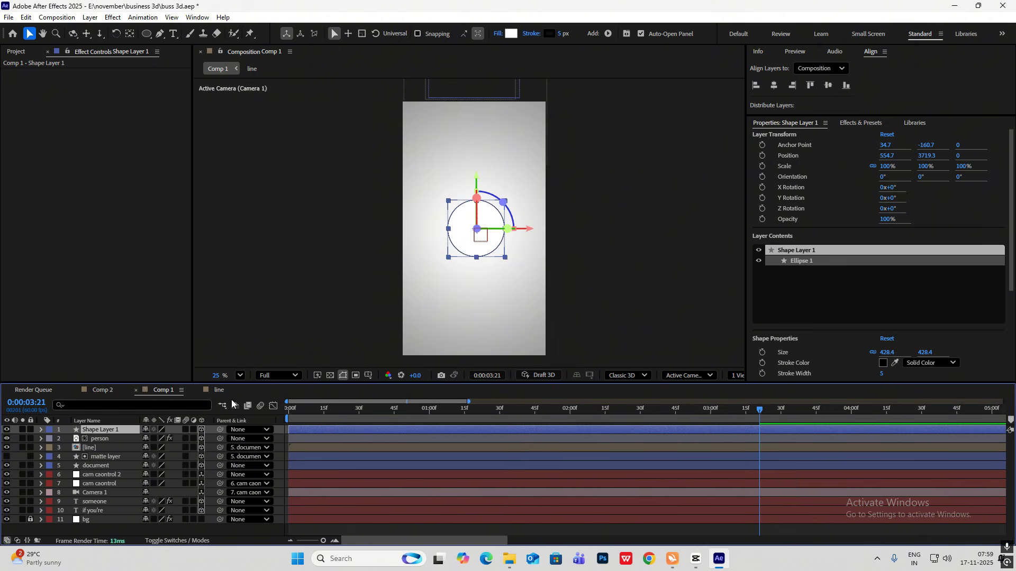
pyautogui.hotkey('ctrl', 'v')
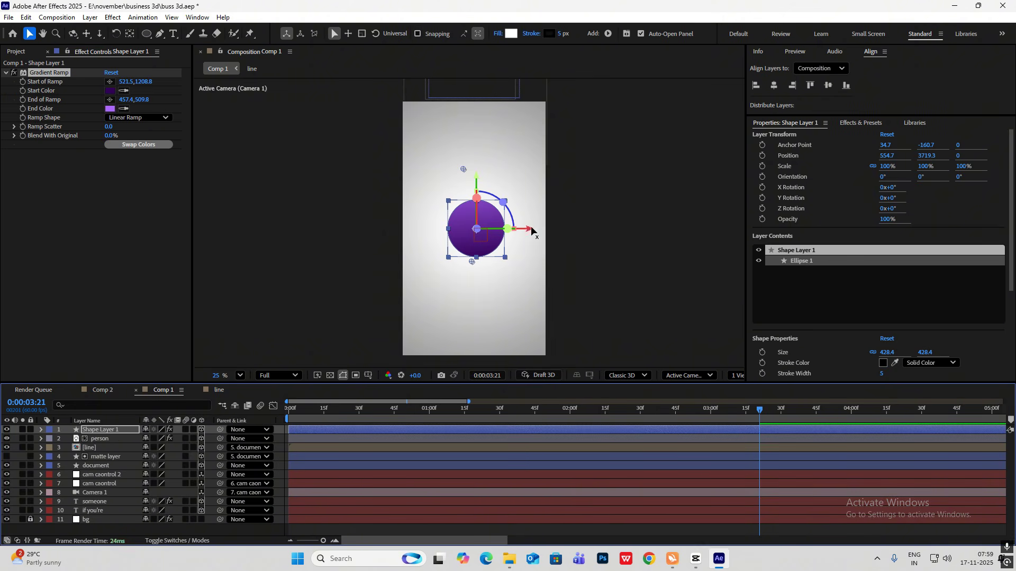
# Set the circle's End of Ramp to 164, 376 for a diagonal gradient, and compare it with the CapCut reference.
pyautogui.click(326, 153)
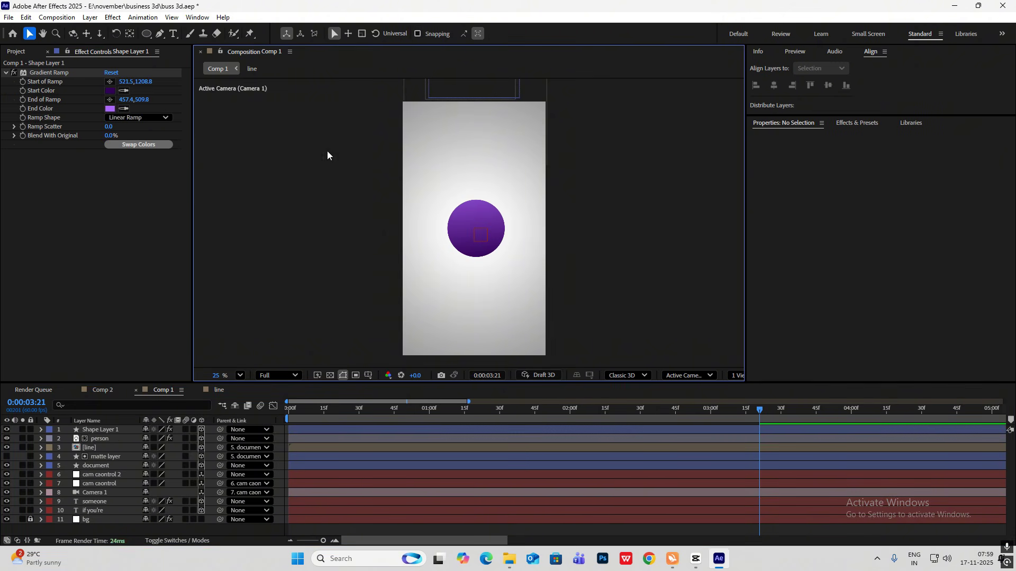
pyautogui.click(109, 100)
pyautogui.click(459, 286)
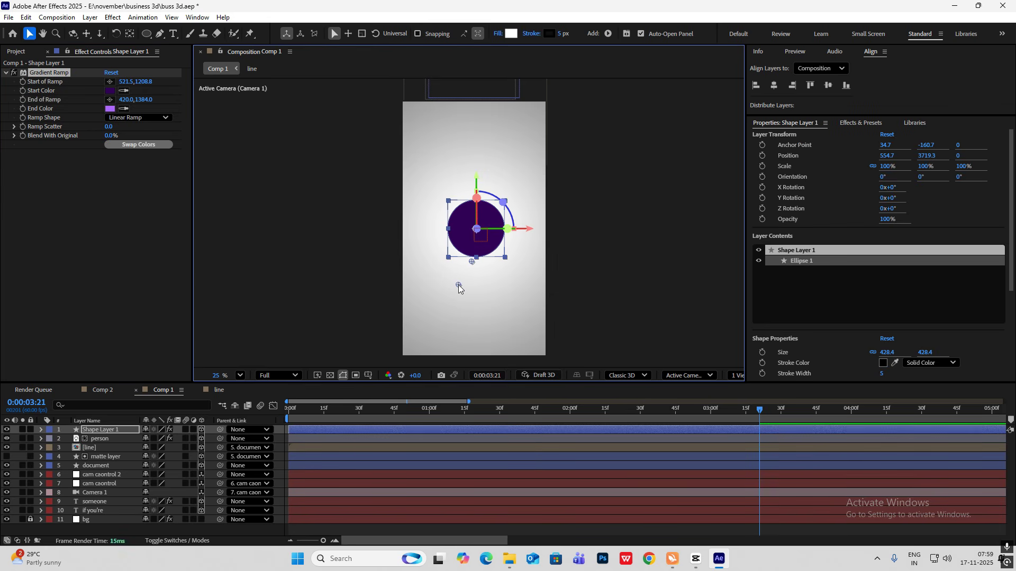
pyautogui.moveTo(465, 289); pyautogui.dragTo(427, 151)
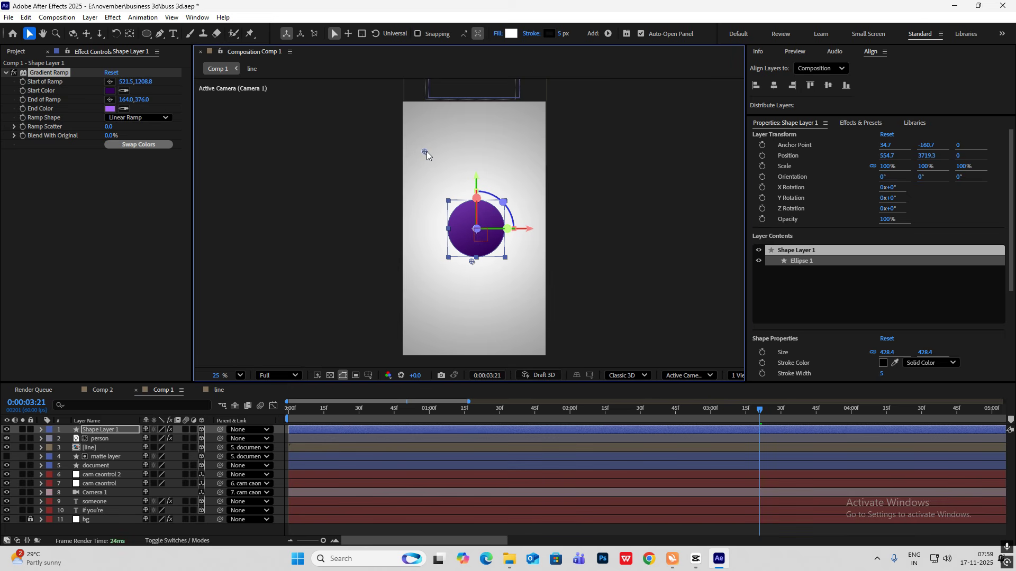
pyautogui.click(663, 224)
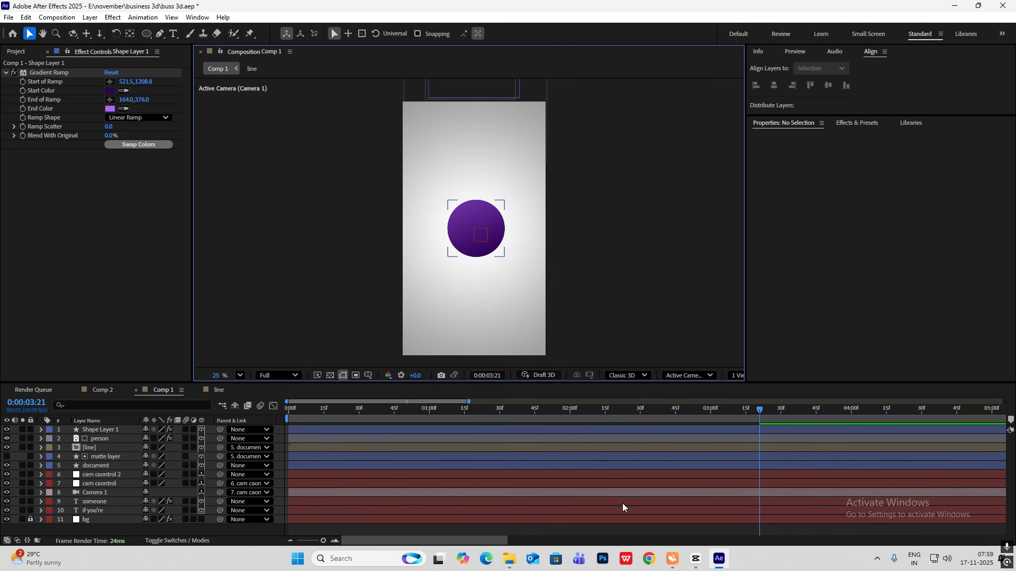
pyautogui.click(697, 560)
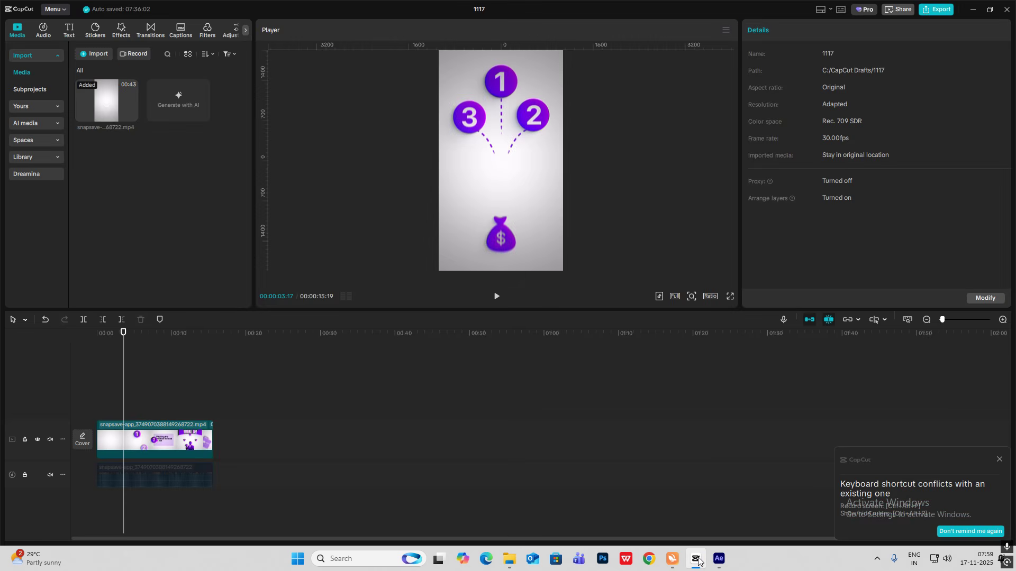
pyautogui.click(697, 560)
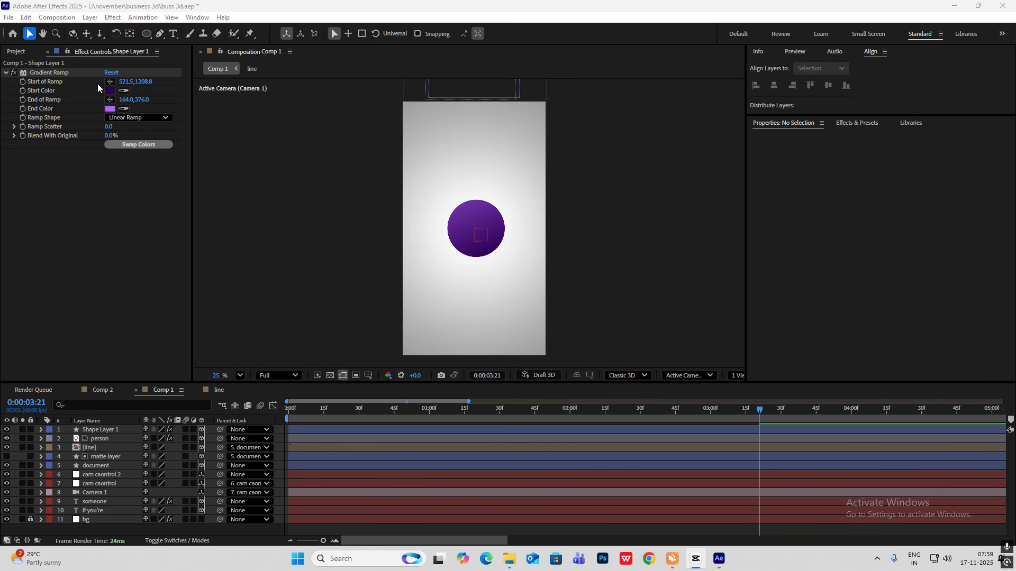
# Set the circle gradient's End of Ramp to 840, 616, and rename the shape layer as circle 1.
pyautogui.click(110, 99)
pyautogui.click(514, 183)
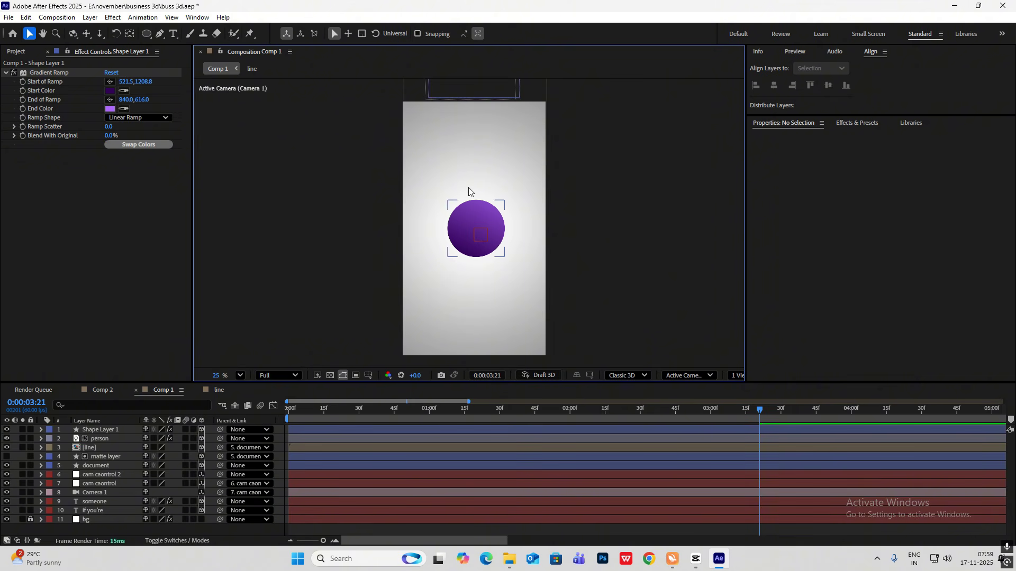
pyautogui.click(101, 429)
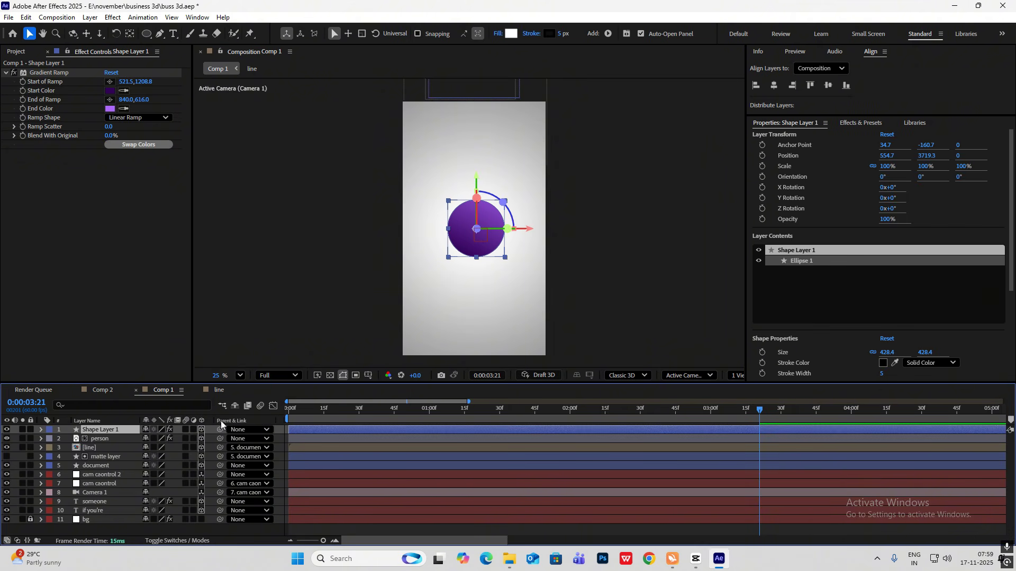
pyautogui.press('Return')
pyautogui.write('circle')
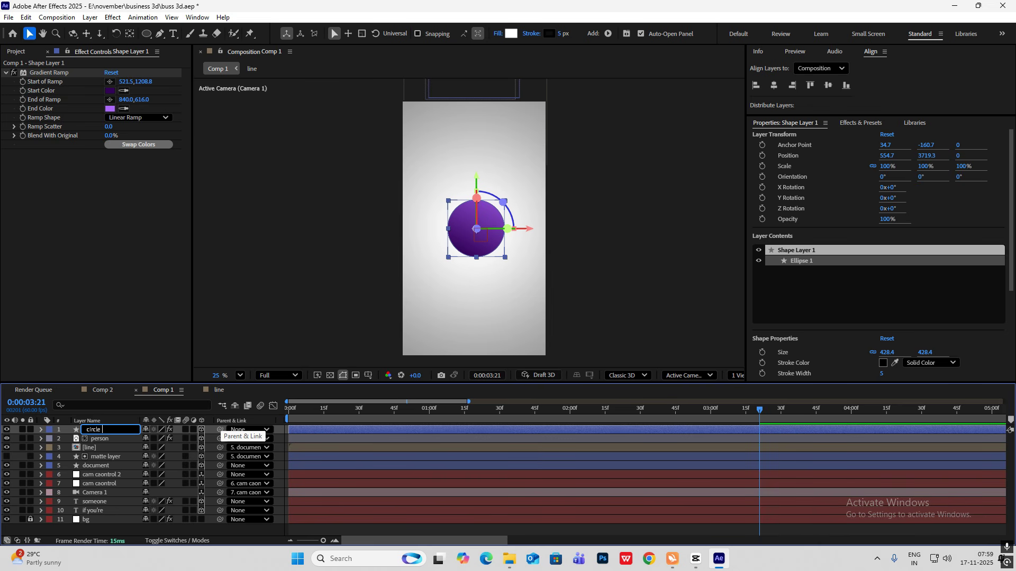
pyautogui.click(236, 353)
# Add a Bevel and Emboss layer style to circle 1 with a size of 14.
pyautogui.rightClick(108, 430)
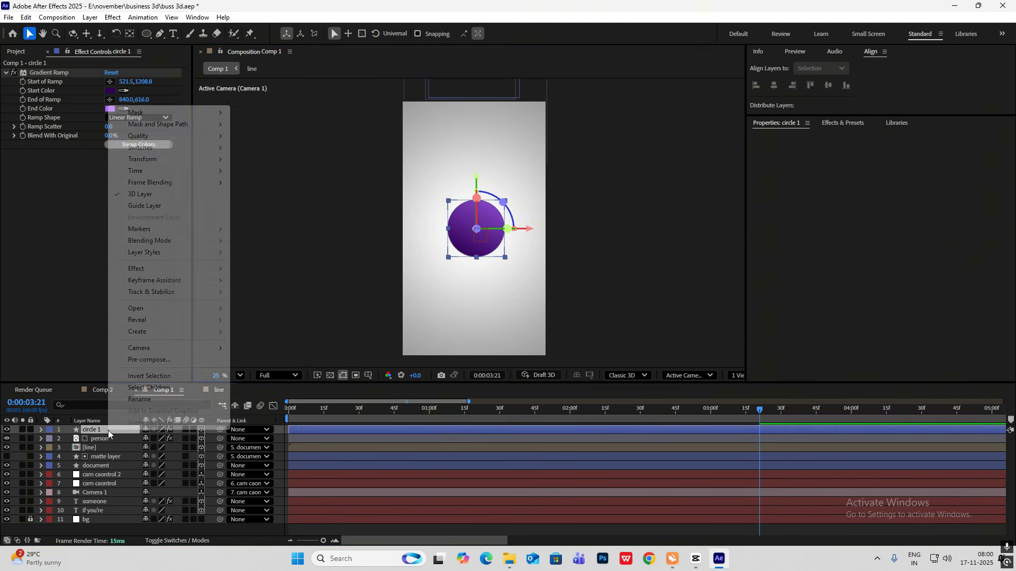
pyautogui.moveTo(159, 252)
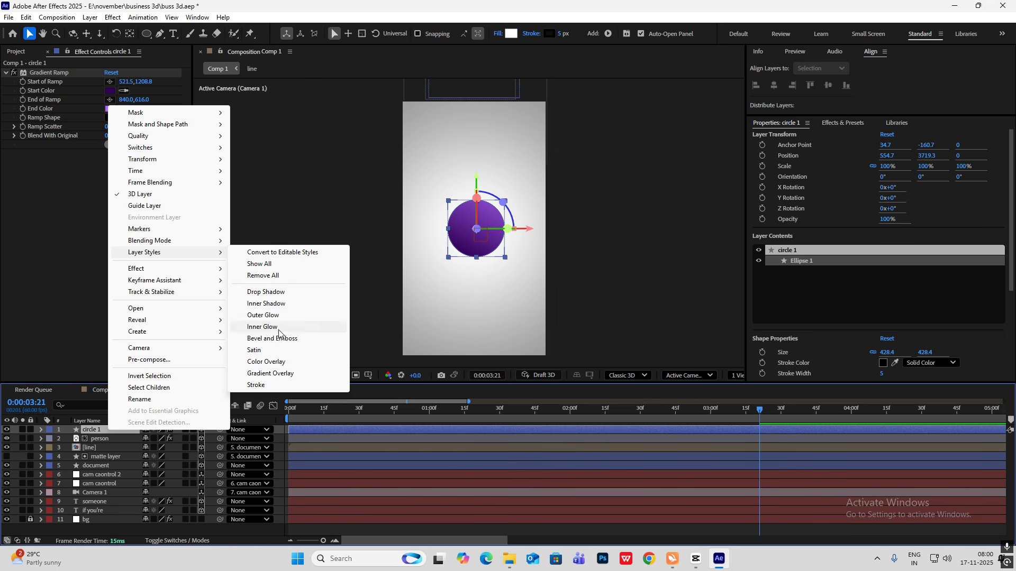
pyautogui.click(291, 343)
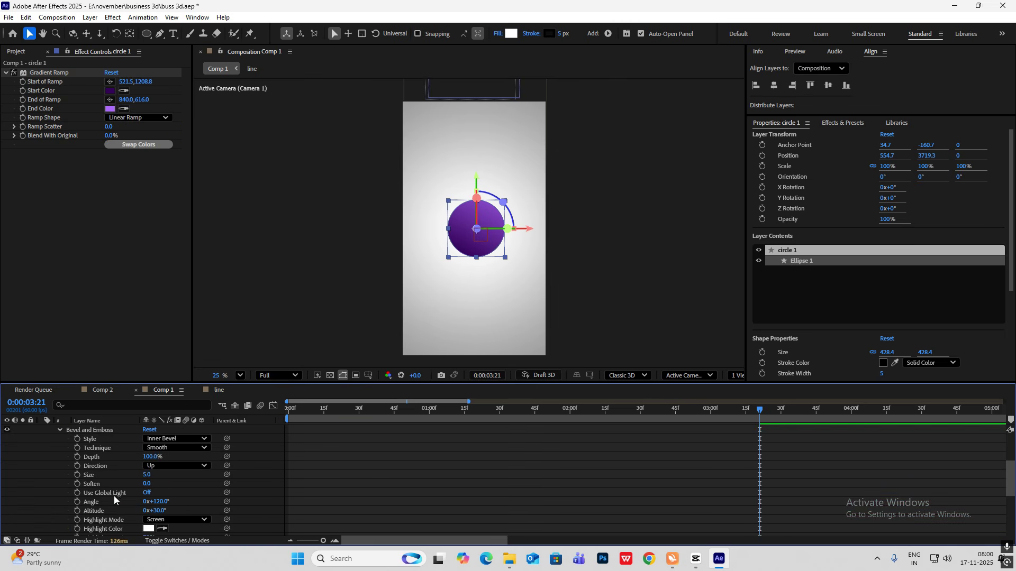
pyautogui.moveTo(147, 475); pyautogui.dragTo(186, 478)
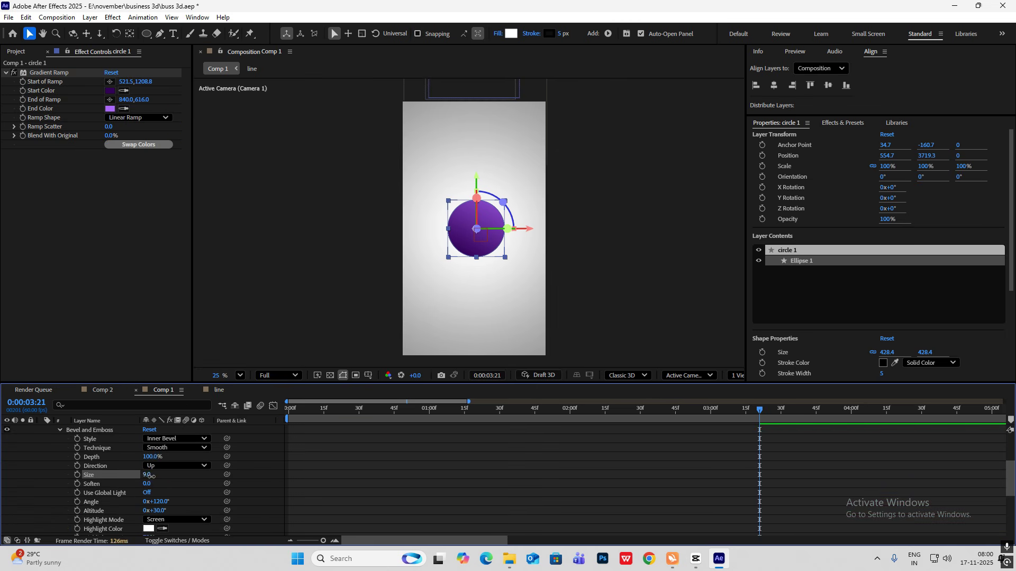
# Set the bevel's highlight colour to blue (0000FF) and its Soften value to about 9.6.
pyautogui.scroll(-3, 163, 500)
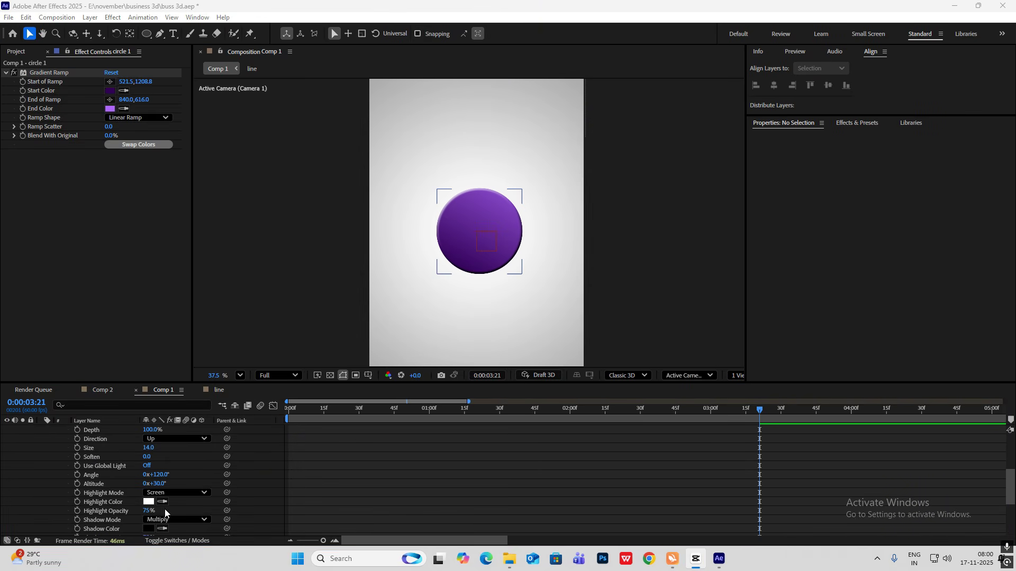
pyautogui.click(147, 501)
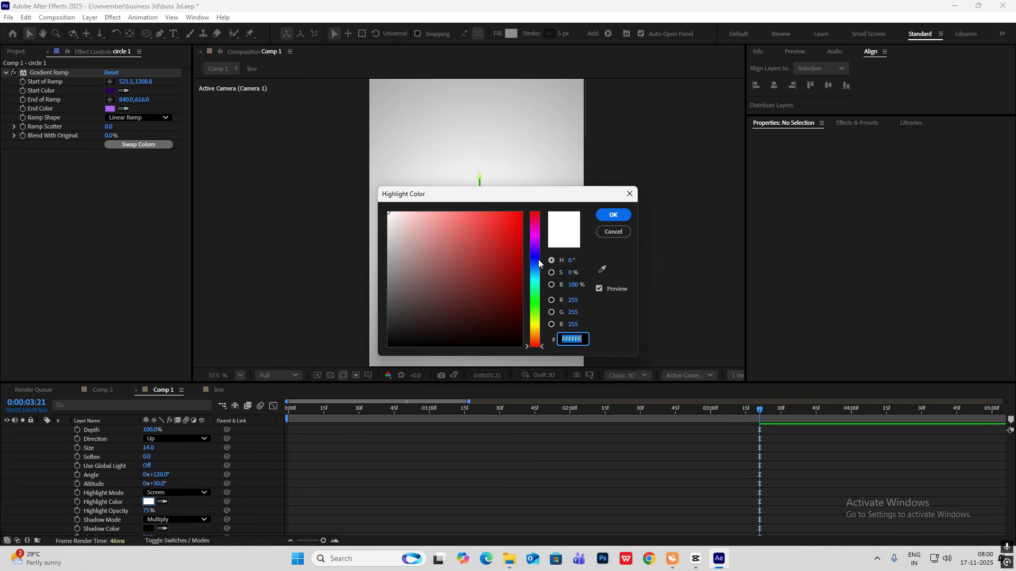
pyautogui.write('0000FF')
pyautogui.click(613, 214)
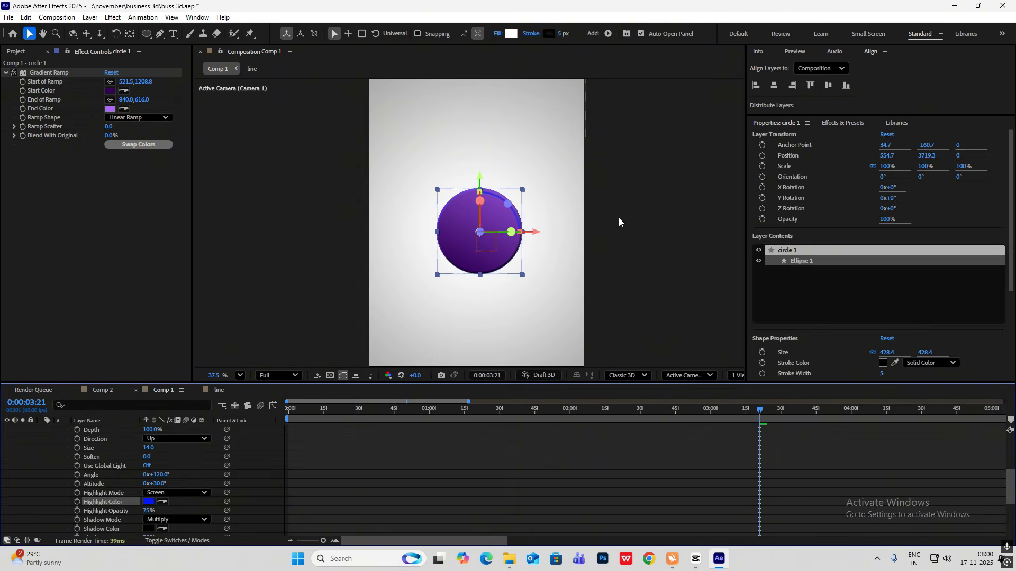
pyautogui.click(619, 221)
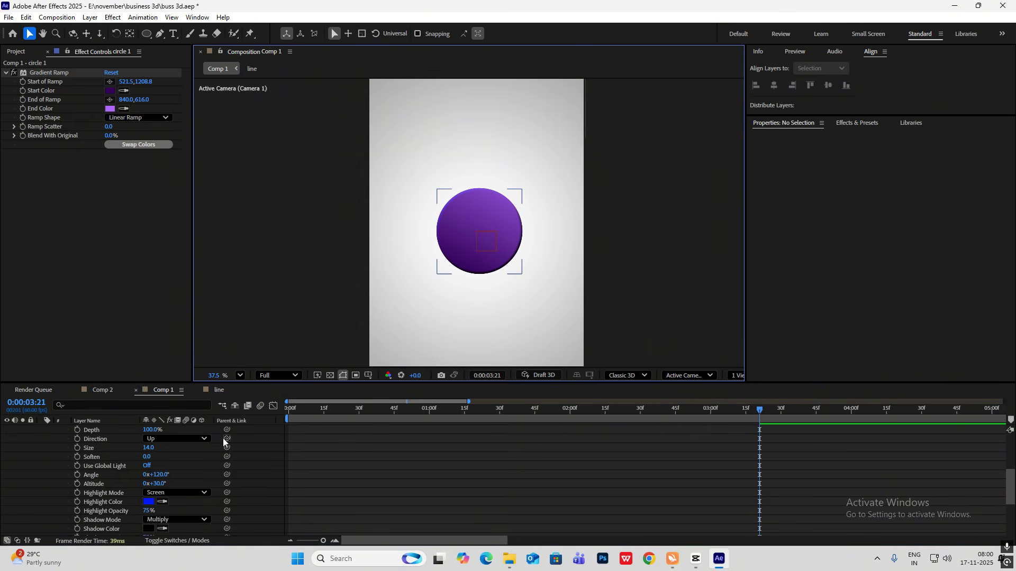
pyautogui.moveTo(148, 457); pyautogui.dragTo(183, 457)
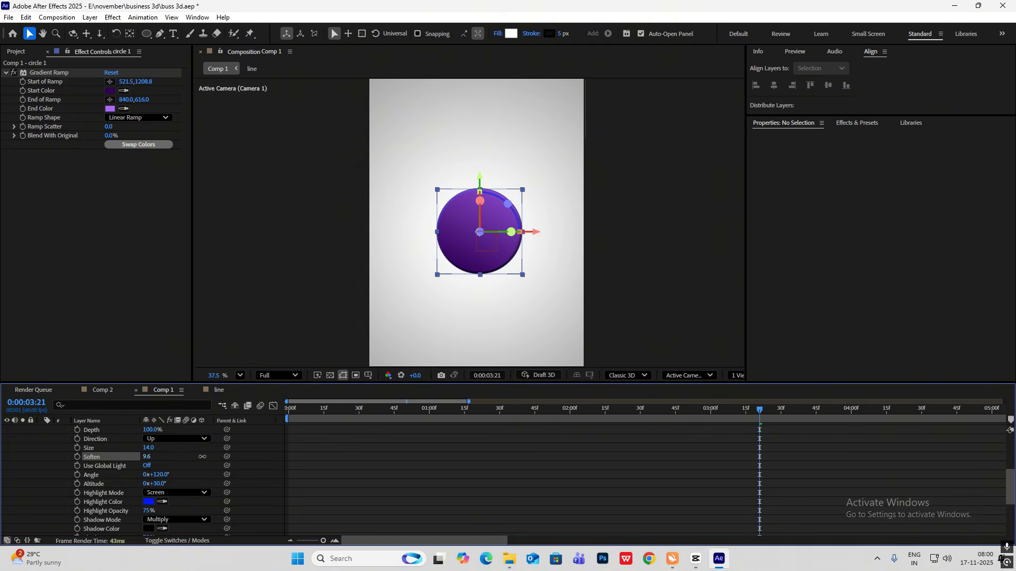
# Check the numbered circles in the CapCut reference, and add a 3D text layer reading 1 in After Effects.
pyautogui.click(695, 561)
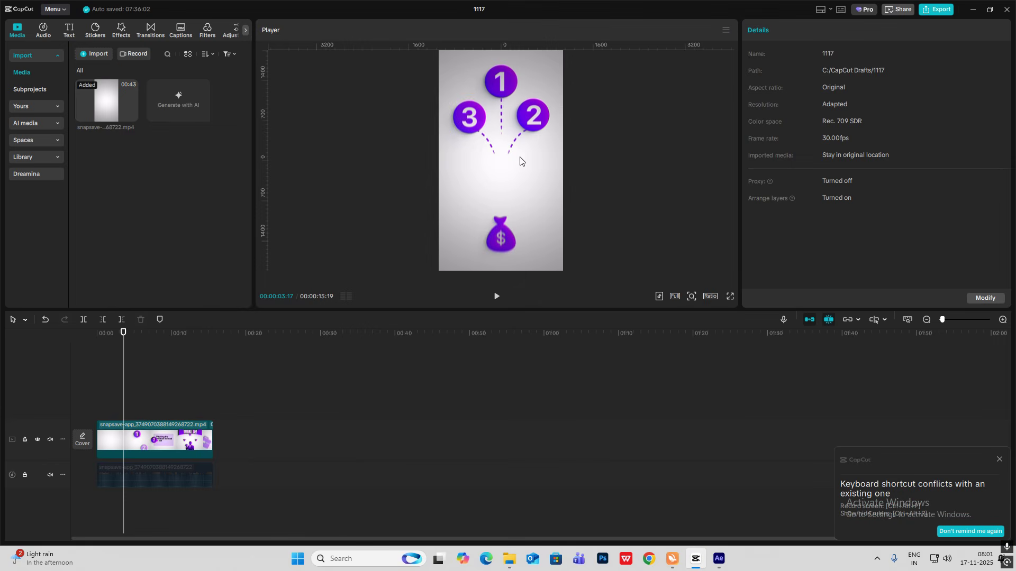
pyautogui.click(719, 559)
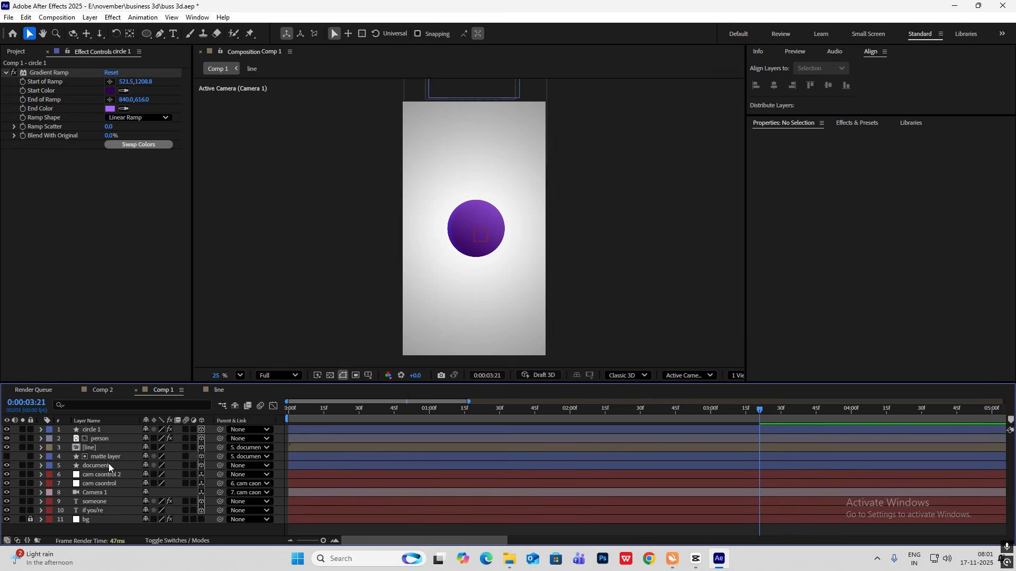
pyautogui.rightClick(592, 180)
pyautogui.moveTo(635, 192)
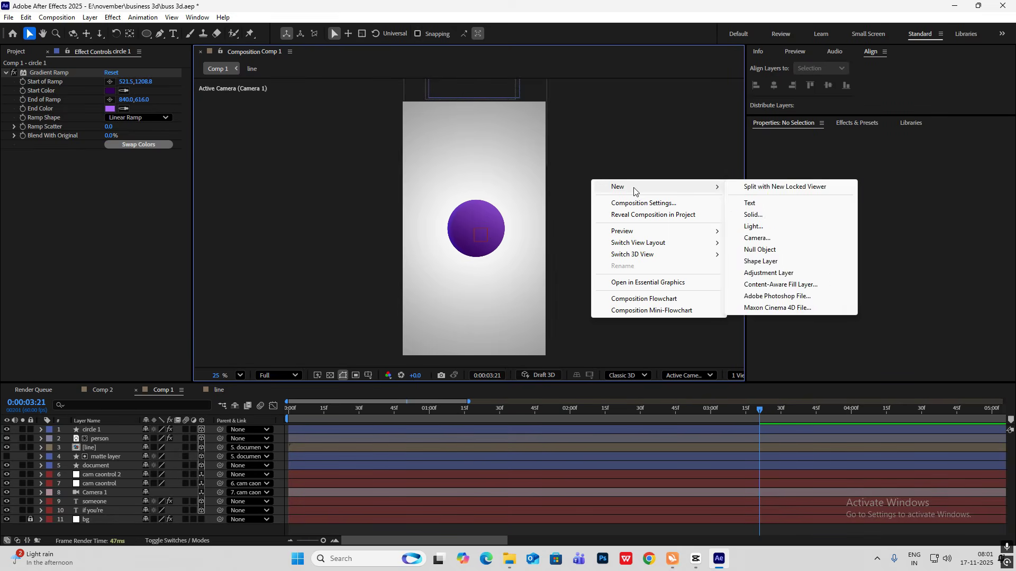
pyautogui.click(747, 203)
pyautogui.write('1')
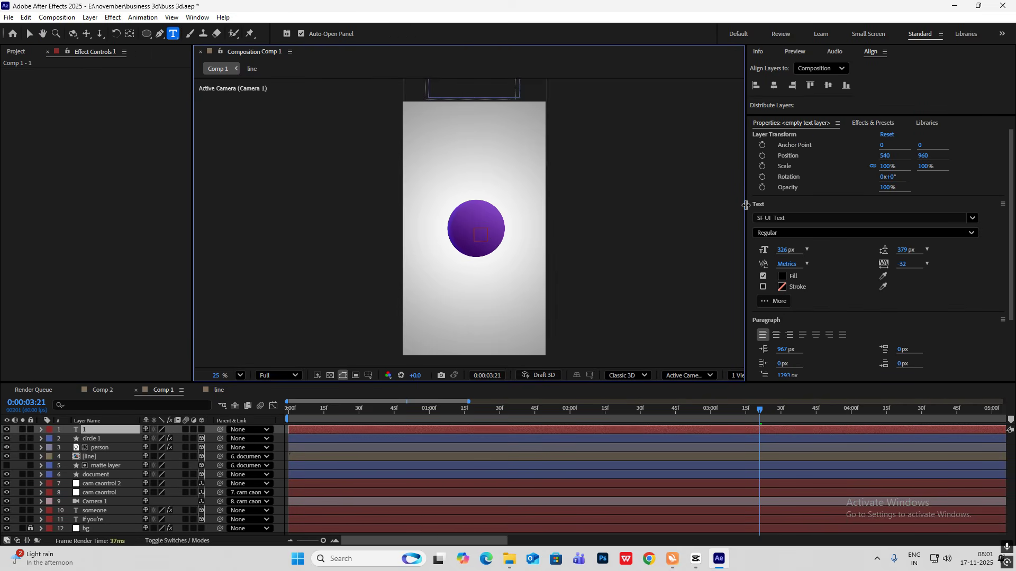
pyautogui.click(201, 430)
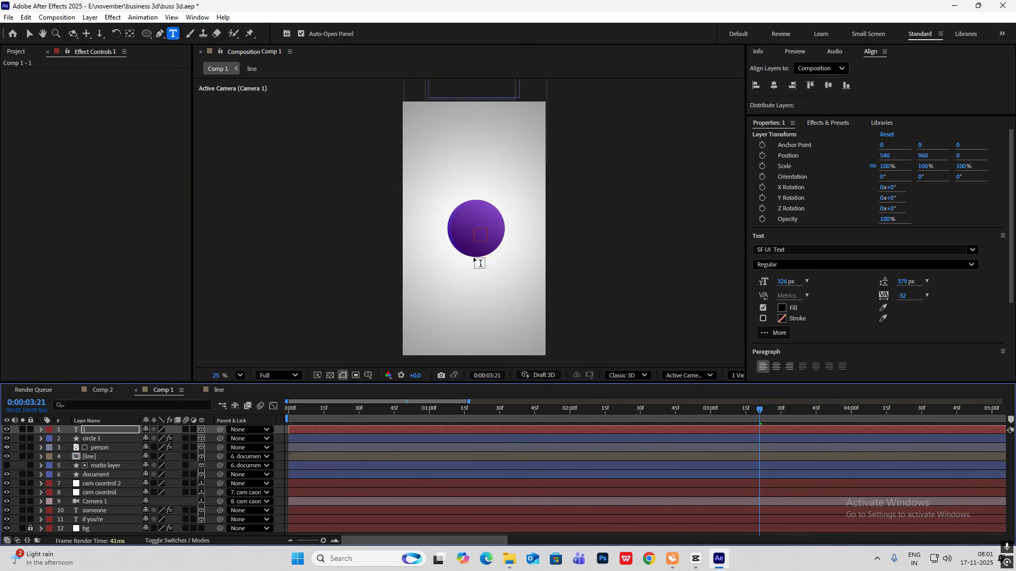
# Move the digit 1 layer onto the purple circle, at about 573.4, 3758.2.
pyautogui.click(29, 34)
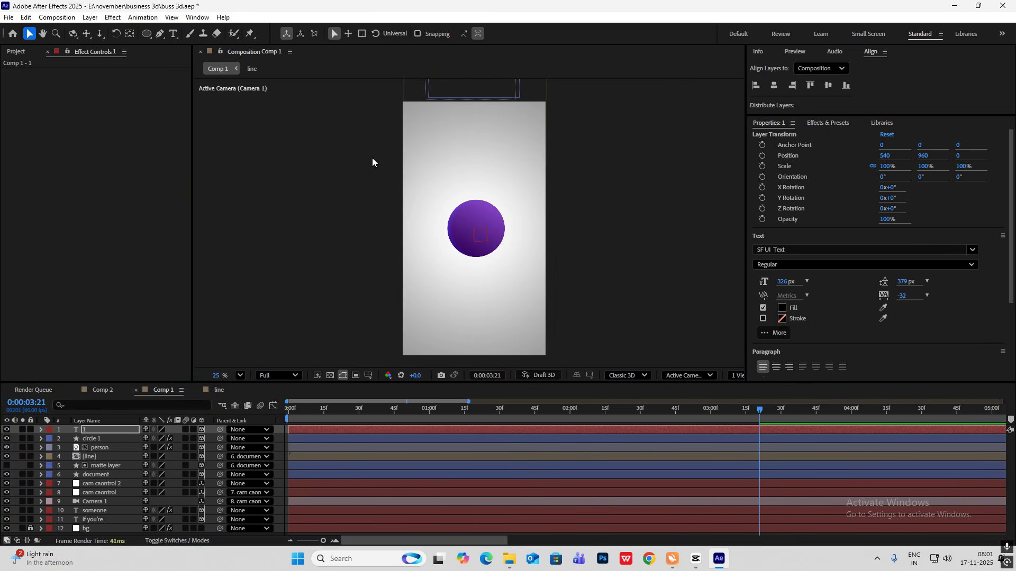
pyautogui.scroll(-5, 408, 182)
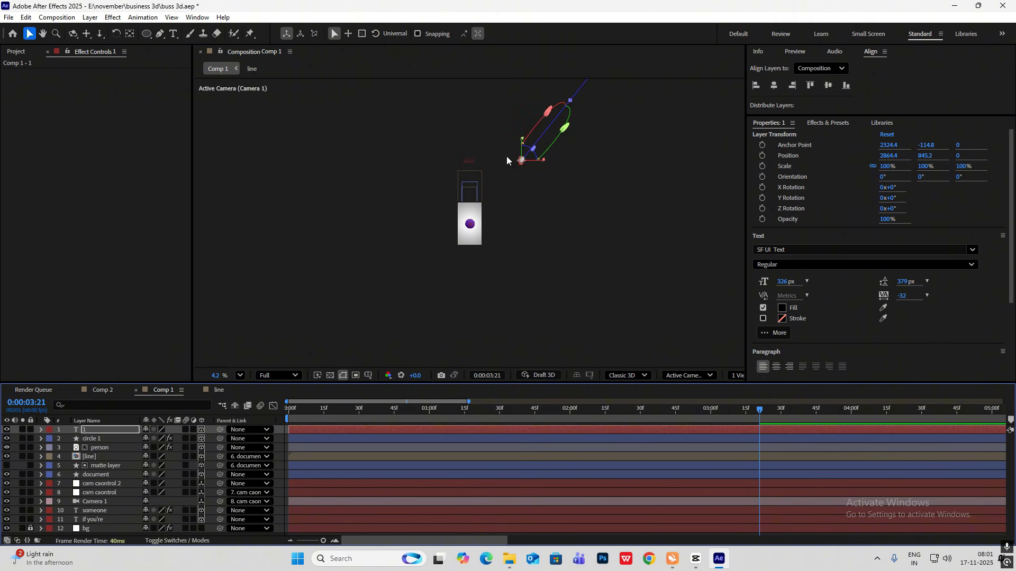
pyautogui.moveTo(523, 160); pyautogui.dragTo(467, 229)
pyautogui.scroll(5, 469, 231)
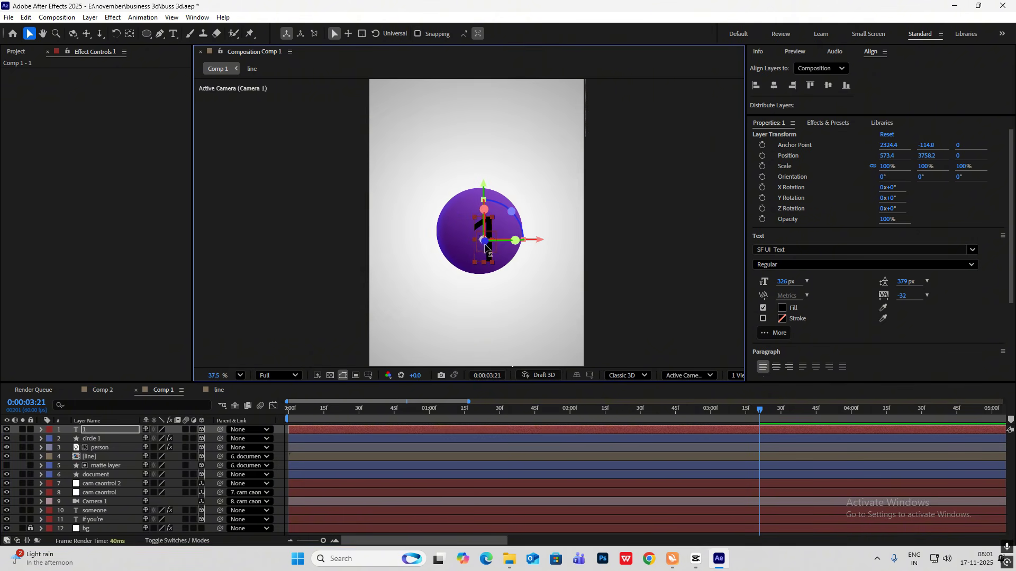
# Make the digit 1 bold with a white fill, and centre it on the circle at about 533.4, 3716.2.
pyautogui.click(971, 265)
pyautogui.click(794, 370)
pyautogui.click(782, 308)
pyautogui.click(389, 213)
pyautogui.click(612, 215)
pyautogui.scroll(1, 469, 220)
pyautogui.moveTo(486, 242); pyautogui.dragTo(477, 232)
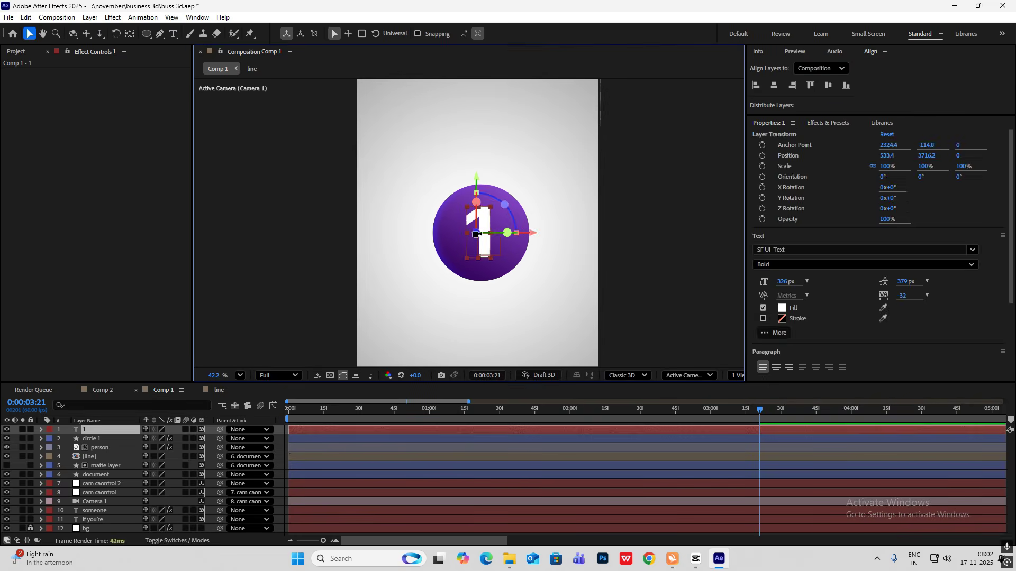
pyautogui.click(531, 344)
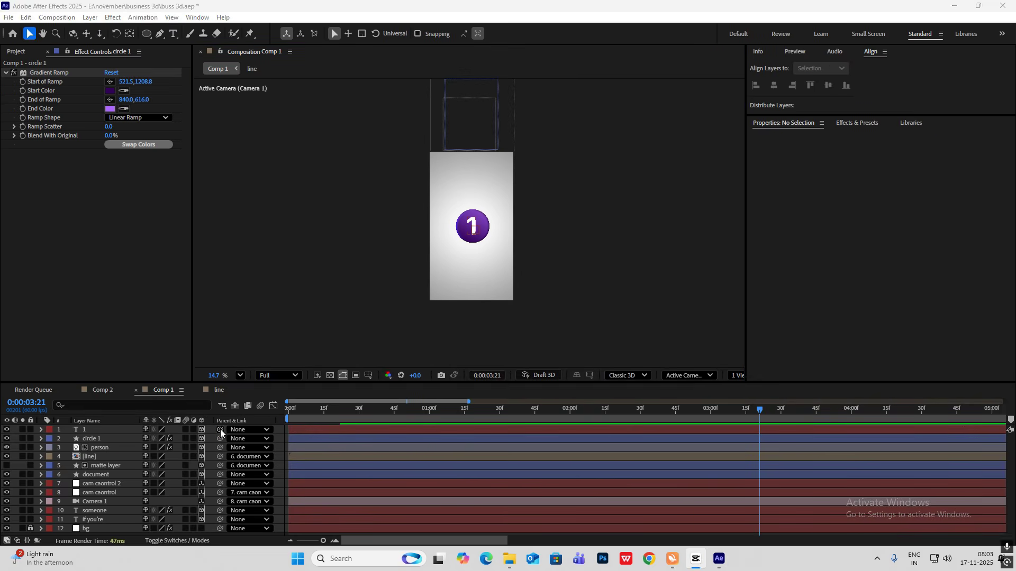
# Try parenting the digit 1 layer to circle 1 and moving the circle upwards in the frame.
pyautogui.moveTo(220, 429); pyautogui.dragTo(100, 440)
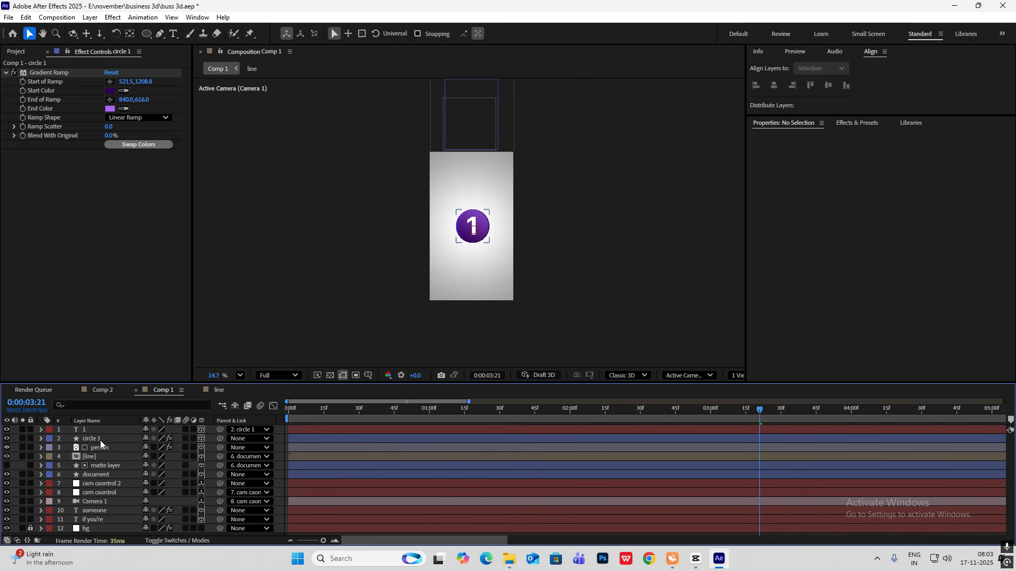
pyautogui.click(96, 440)
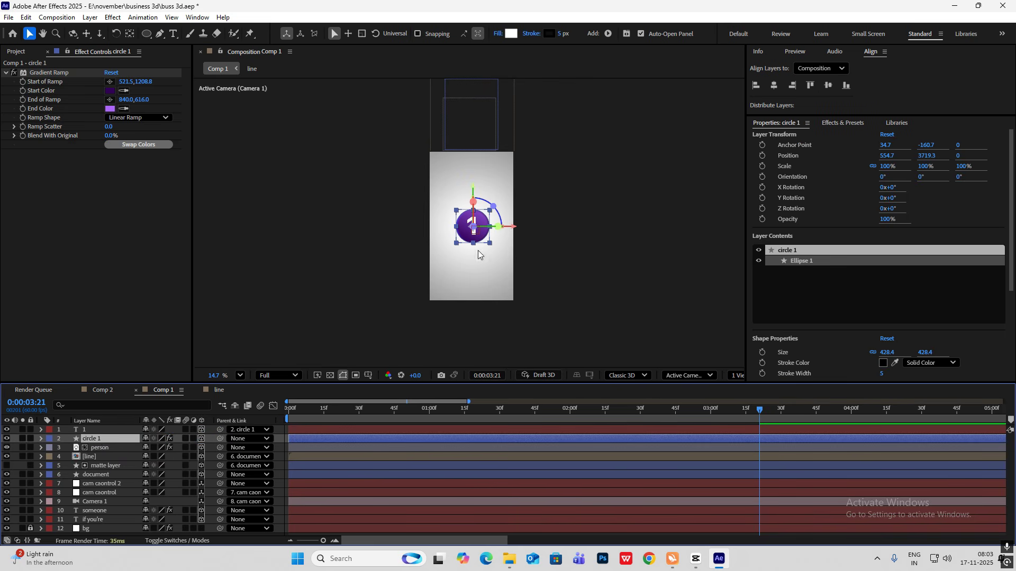
pyautogui.moveTo(473, 230); pyautogui.dragTo(469, 199)
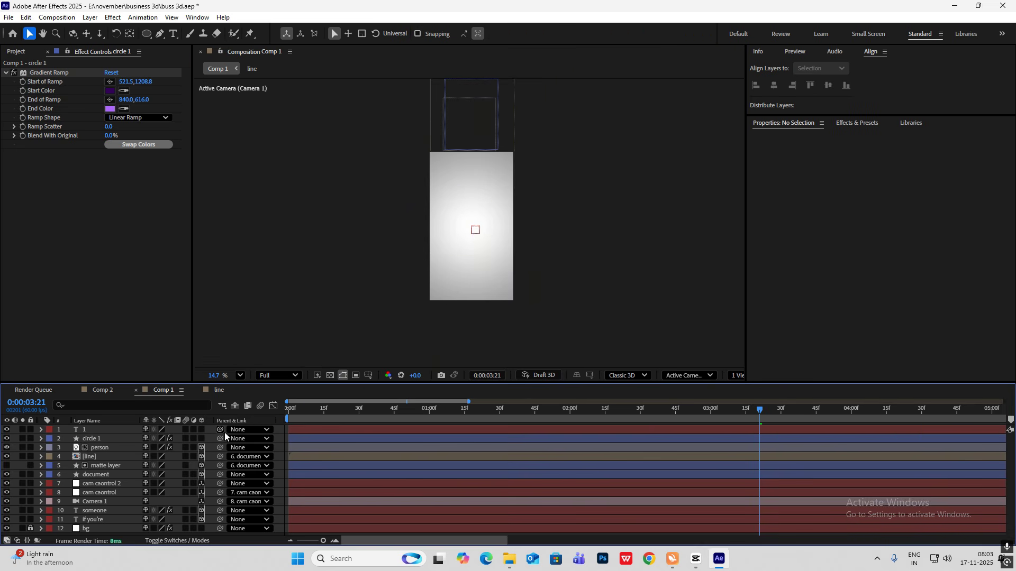
# Move the 2D digit 1 and circle 1 layers together to the frame's middle, with the circle at about 554.7, 988.7.
pyautogui.scroll(-2, 487, 230)
pyautogui.scroll(-1, 487, 230)
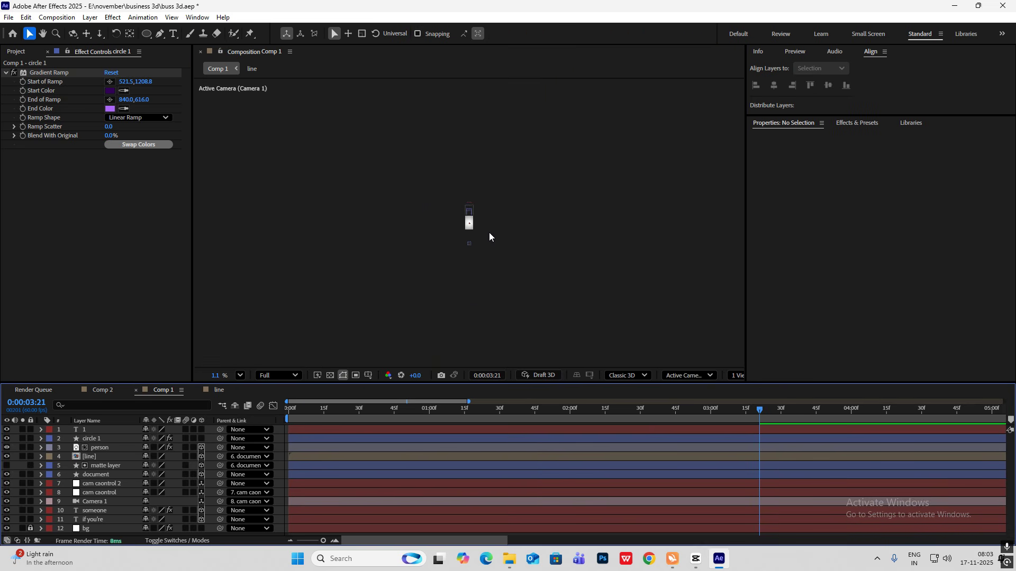
pyautogui.click(113, 429)
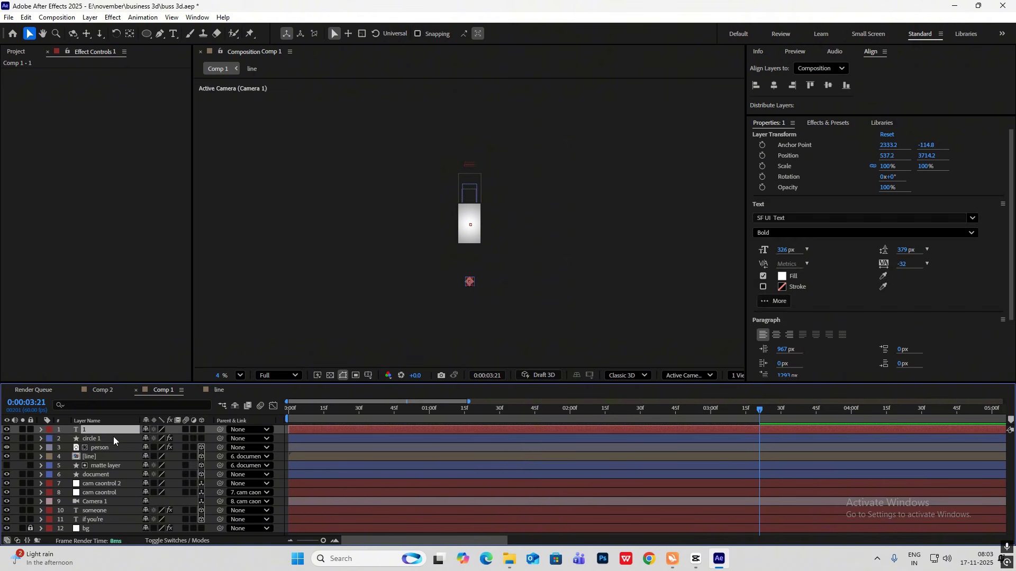
pyautogui.keyDown('ctrl'); pyautogui.click(114, 438); pyautogui.keyUp('ctrl')
pyautogui.scroll(1, 472, 302)
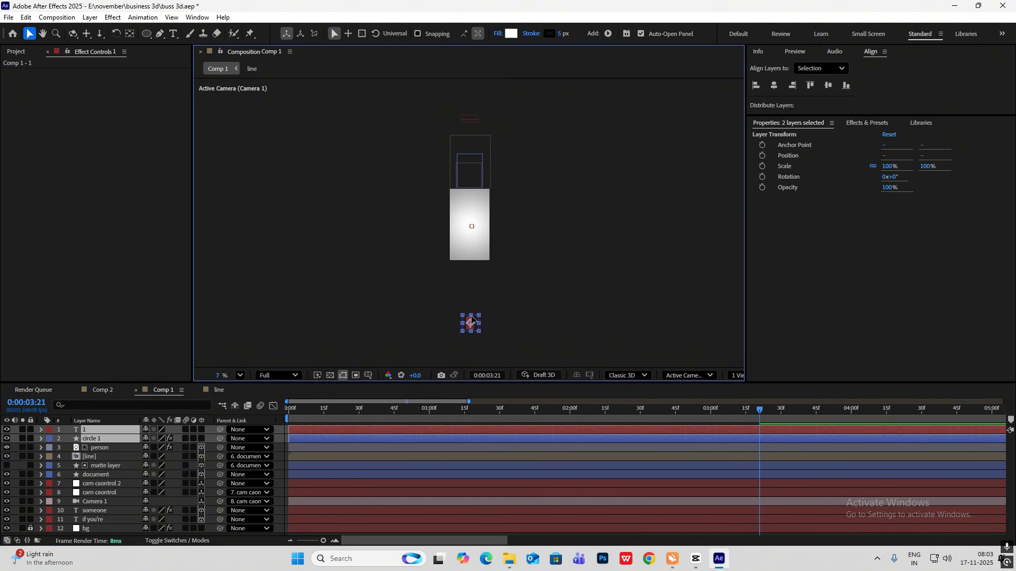
pyautogui.moveTo(471, 329); pyautogui.dragTo(470, 229)
pyautogui.hotkey('ctrl', 'shift', 'a')
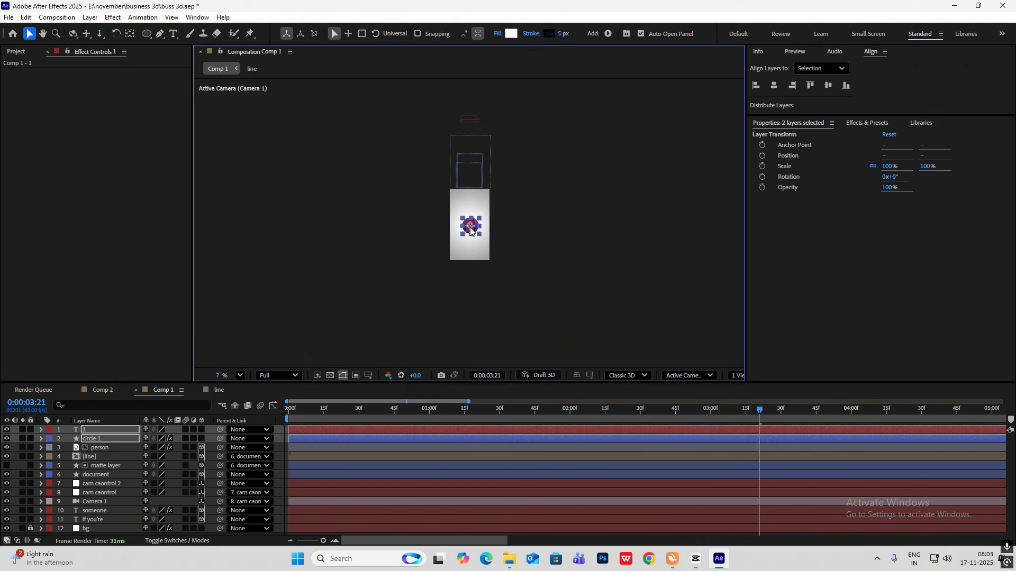
pyautogui.scroll(4, 556, 233)
pyautogui.scroll(1, 483, 275)
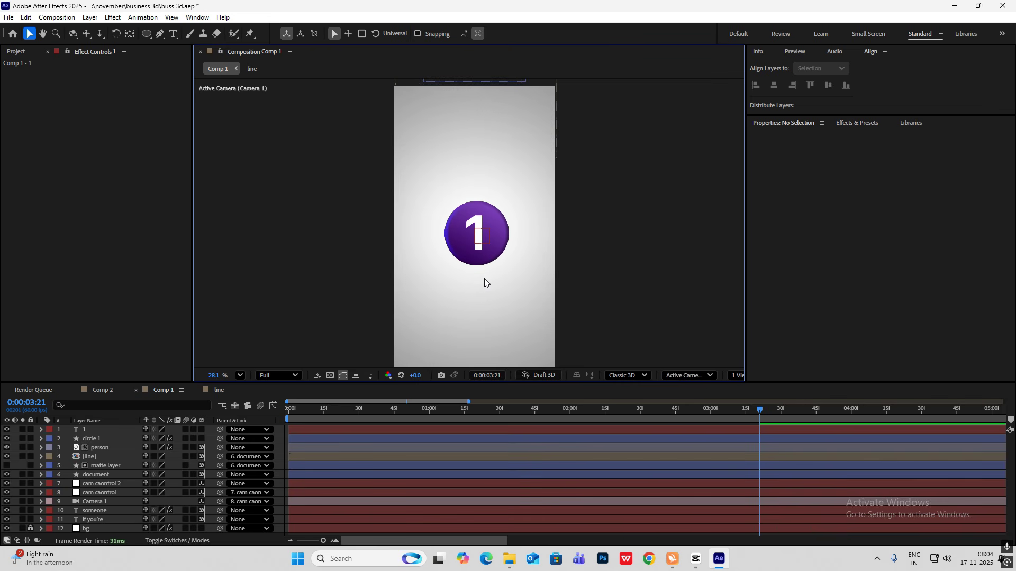
# Pre-compose the digit 1 and circle 1 layers as C1, moving all attributes into the new composition.
pyautogui.click(114, 438)
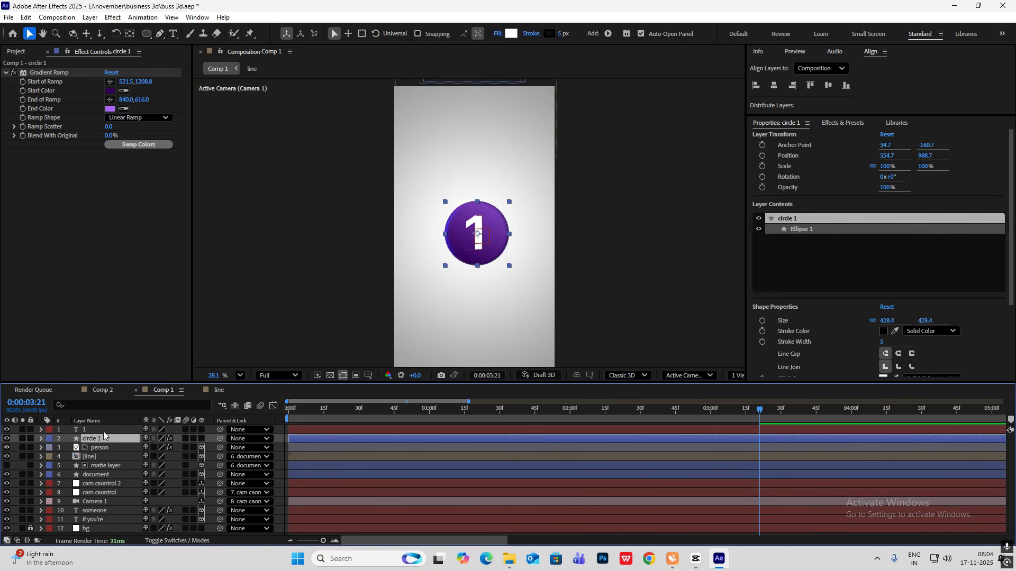
pyautogui.keyDown('shift'); pyautogui.click(106, 430); pyautogui.keyUp('shift')
pyautogui.hotkey('ctrl', 'shift', 'c')
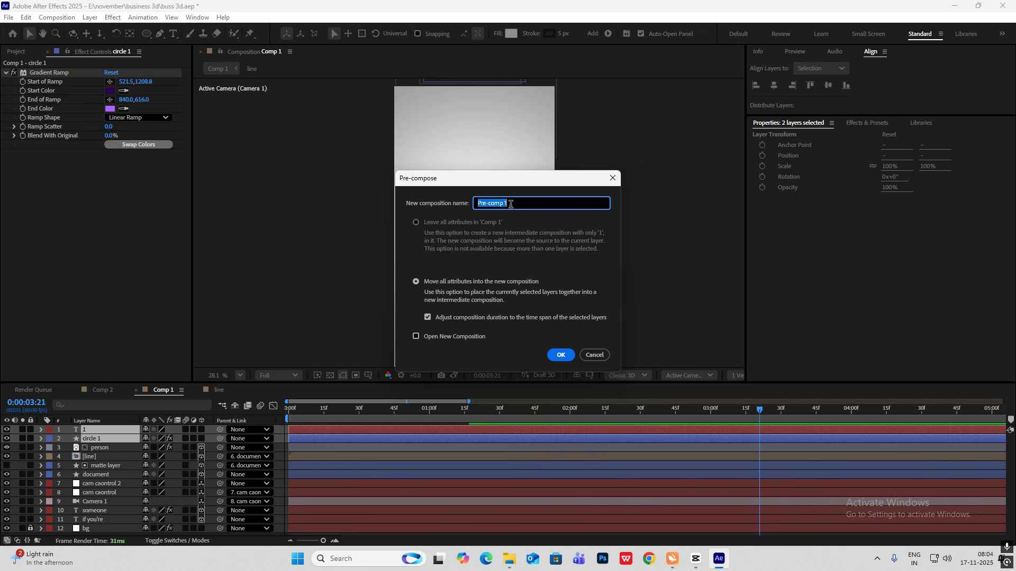
pyautogui.write('C')
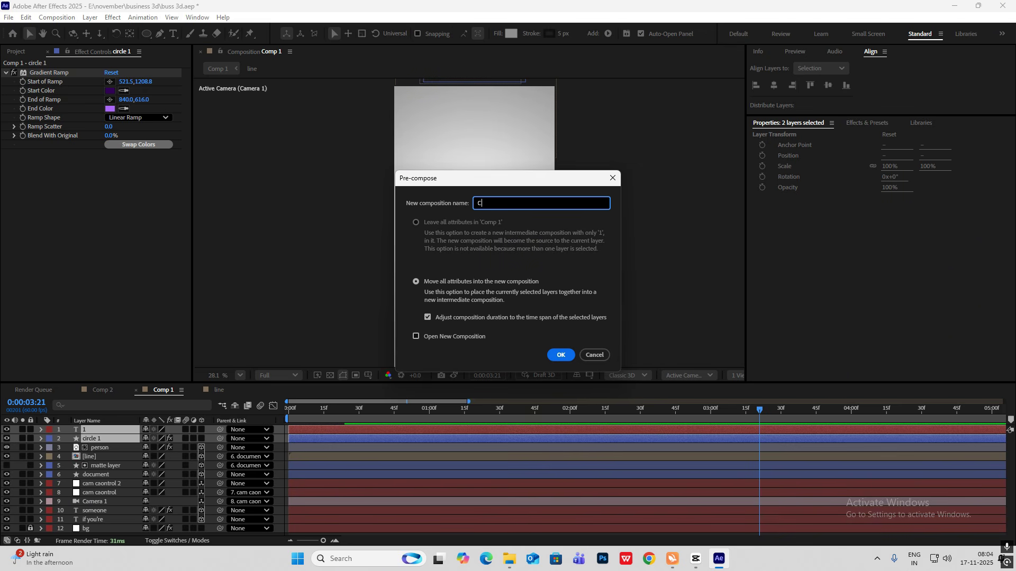
pyautogui.write('1')
pyautogui.click(565, 356)
# Make the C1 layer 3D and move it down into the camera frame, at about 556, 3696.
pyautogui.click(201, 430)
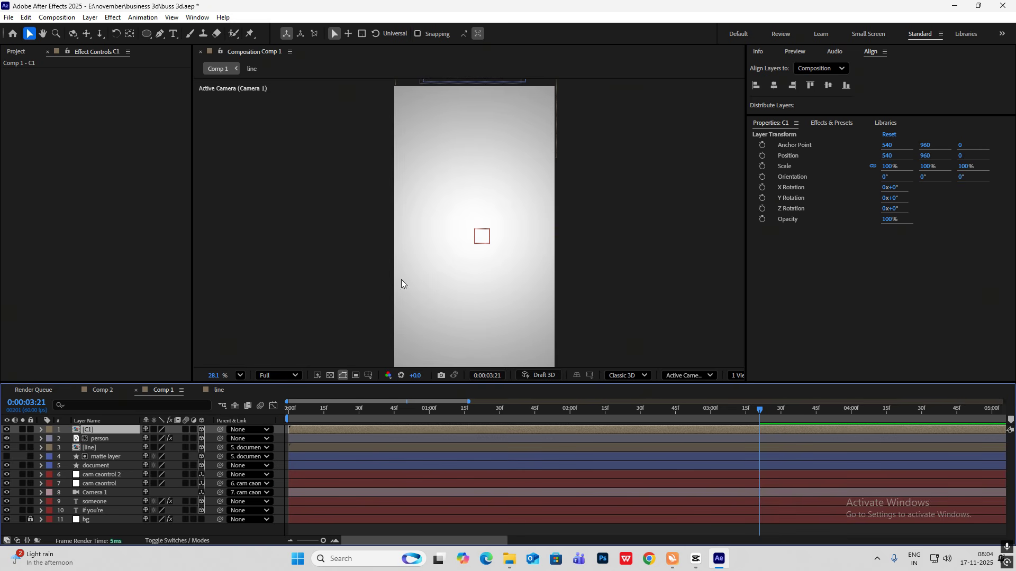
pyautogui.scroll(-5, 516, 200)
pyautogui.scroll(3, 467, 224)
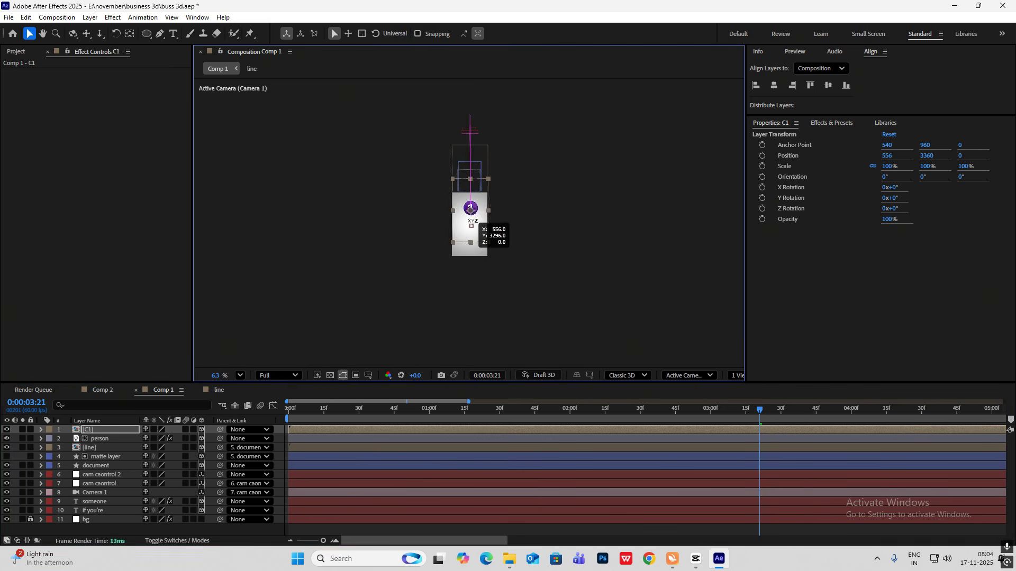
# Reveal C1's source composition in the project and duplicate it twice.
pyautogui.rightClick(105, 430)
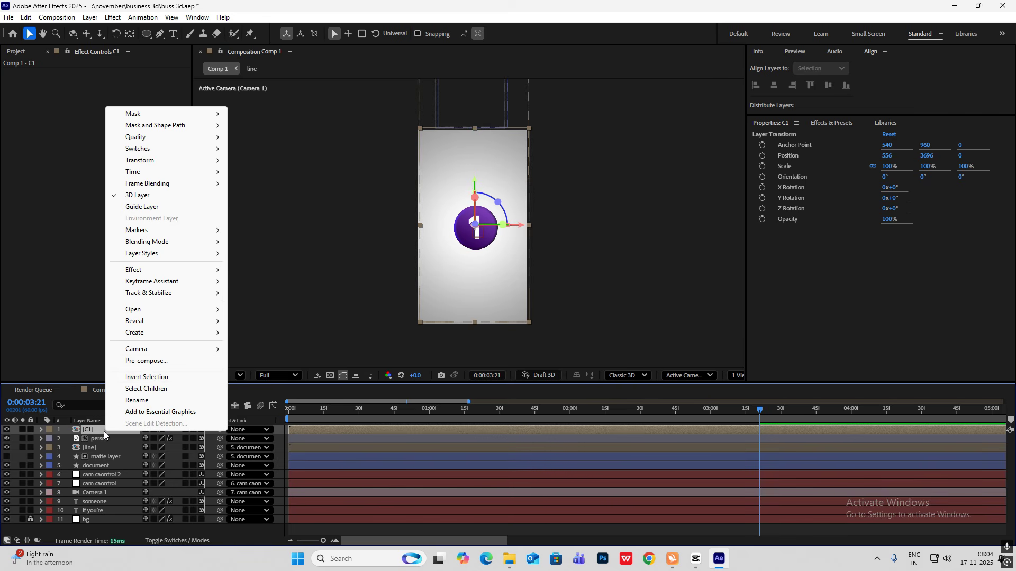
pyautogui.moveTo(152, 328)
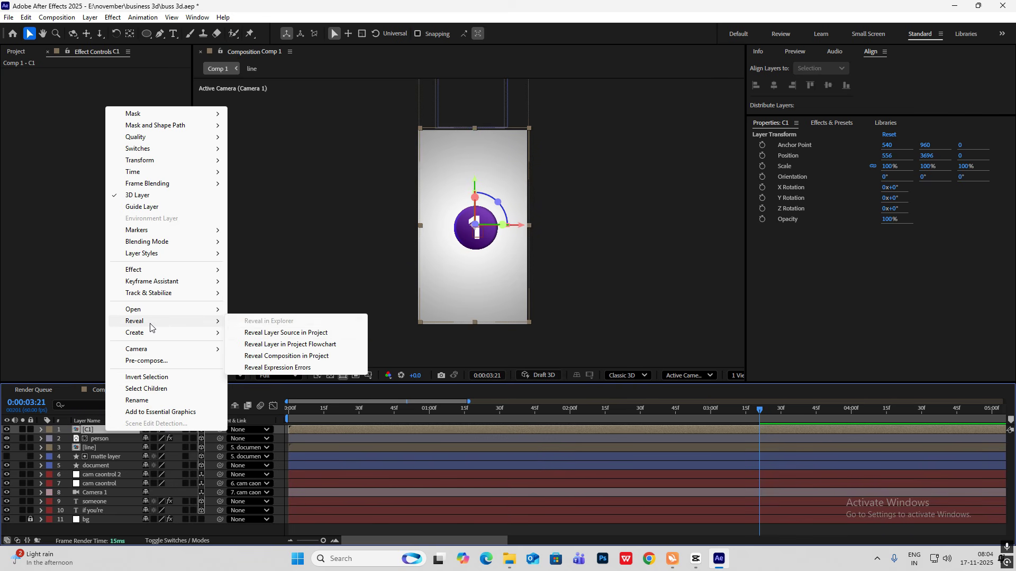
pyautogui.click(269, 333)
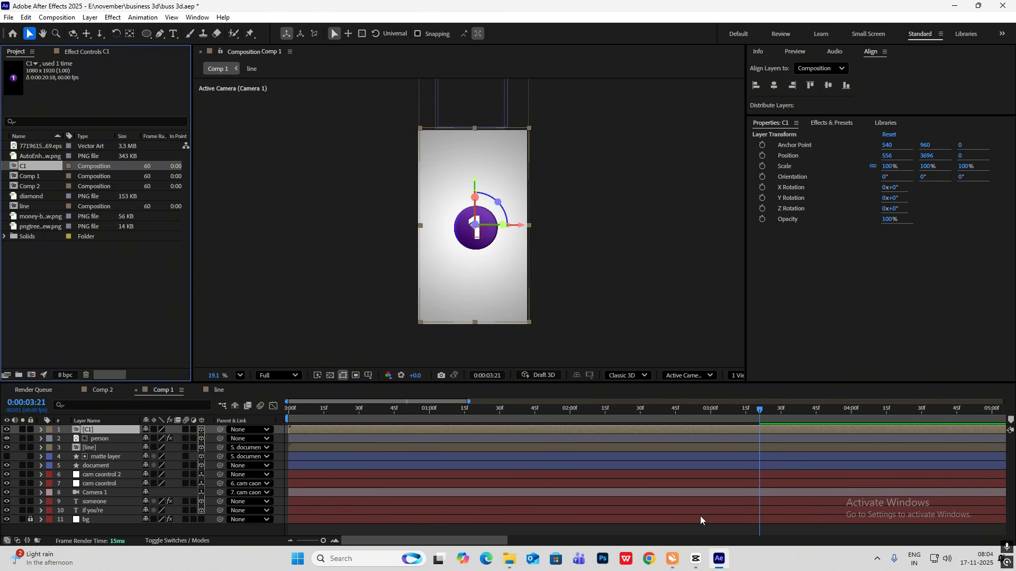
pyautogui.click(698, 562)
pyautogui.click(698, 565)
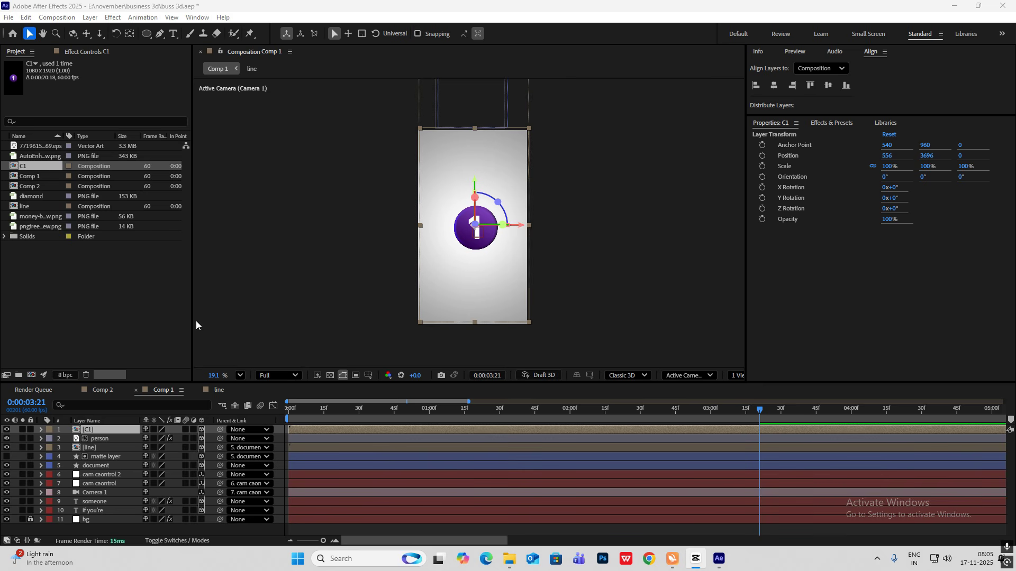
pyautogui.click(32, 168)
pyautogui.click(17, 168)
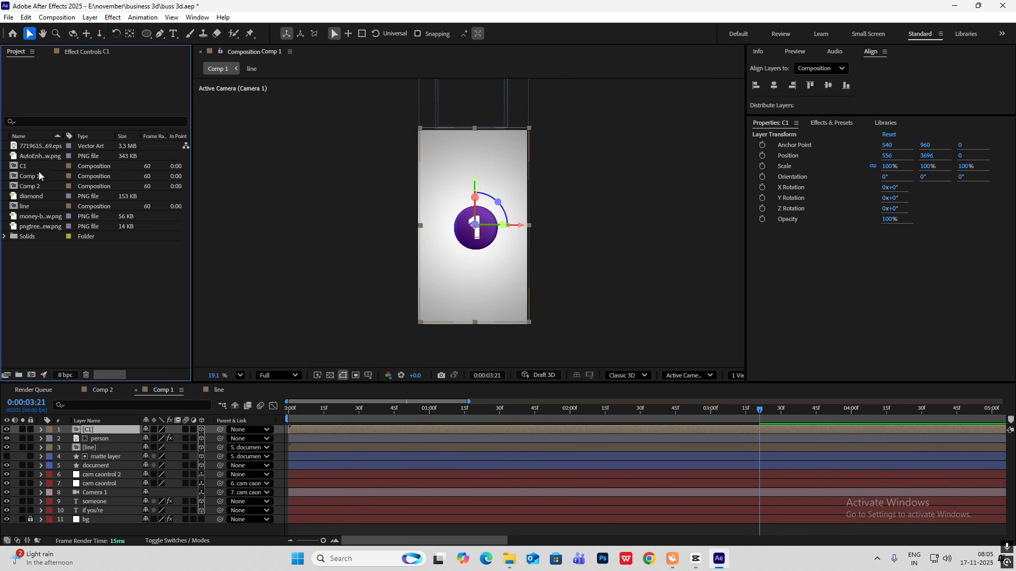
pyautogui.click(30, 166)
pyautogui.hotkey('ctrl', 'd')
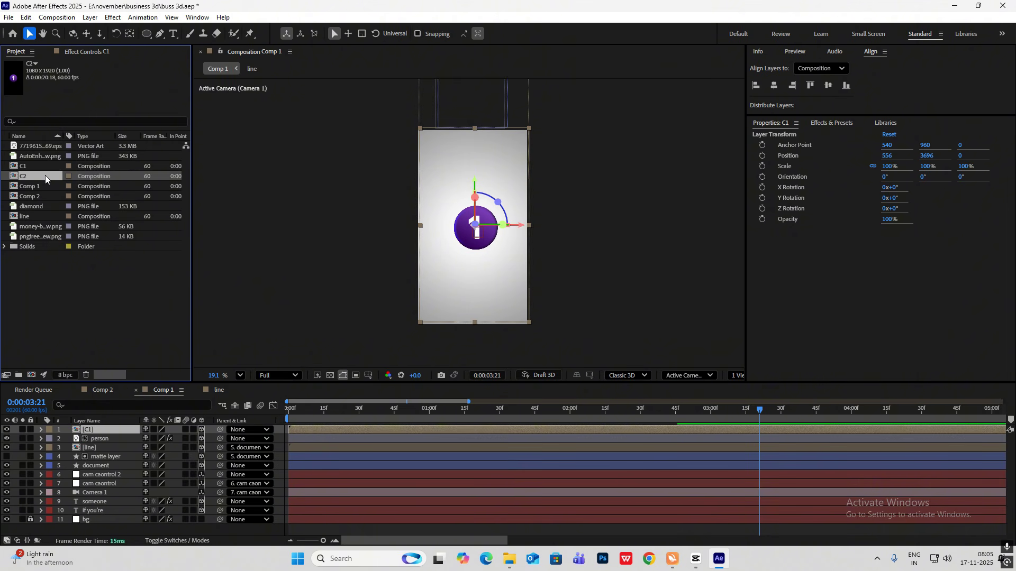
pyautogui.hotkey('ctrl', 'd')
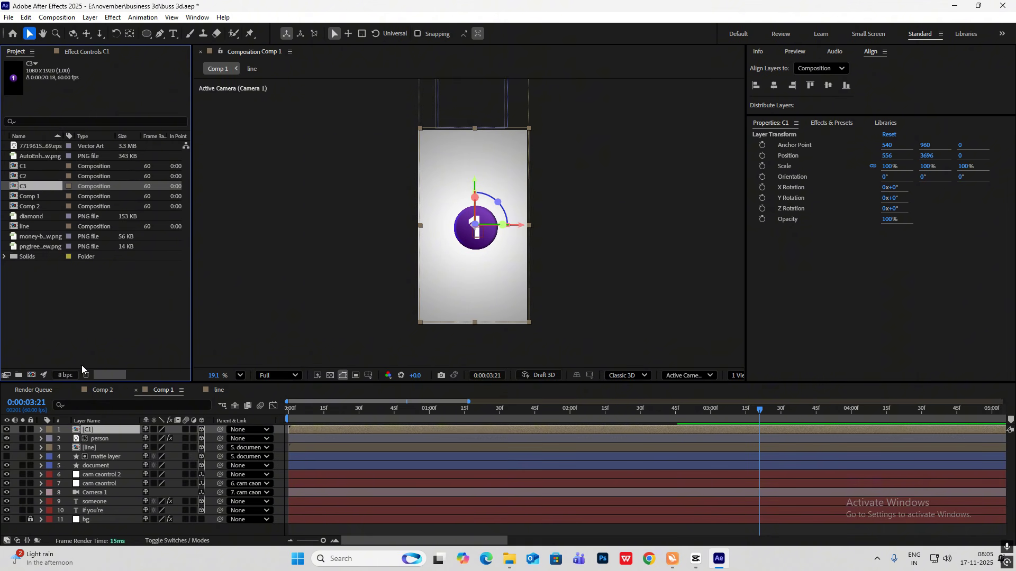
# Add compositions C2 and C3 to Comp 1 as layers above C1.
pyautogui.click(73, 337)
pyautogui.click(28, 176)
pyautogui.keyDown('shift'); pyautogui.click(26, 186); pyautogui.keyUp('shift')
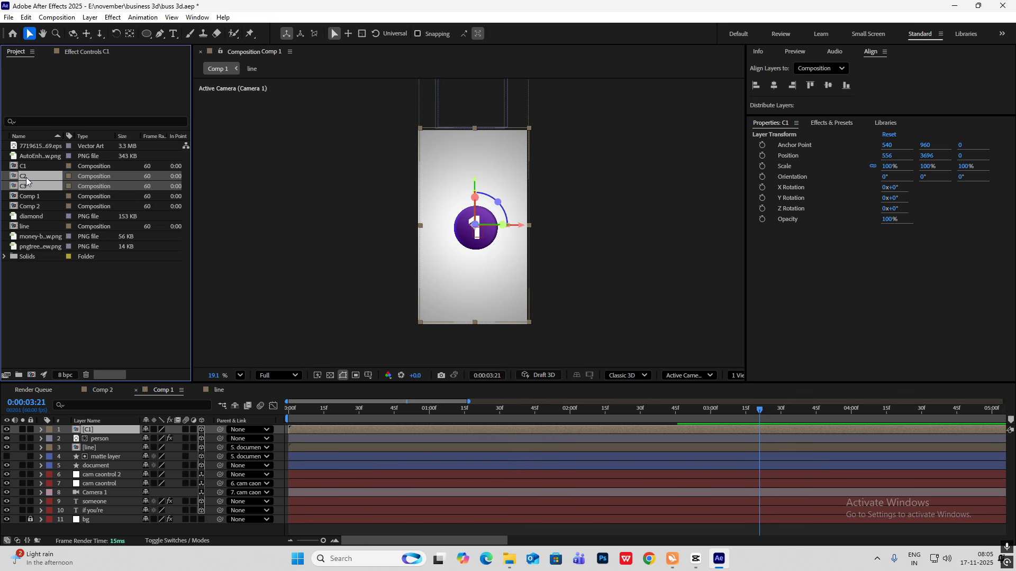
pyautogui.moveTo(27, 182); pyautogui.dragTo(91, 430)
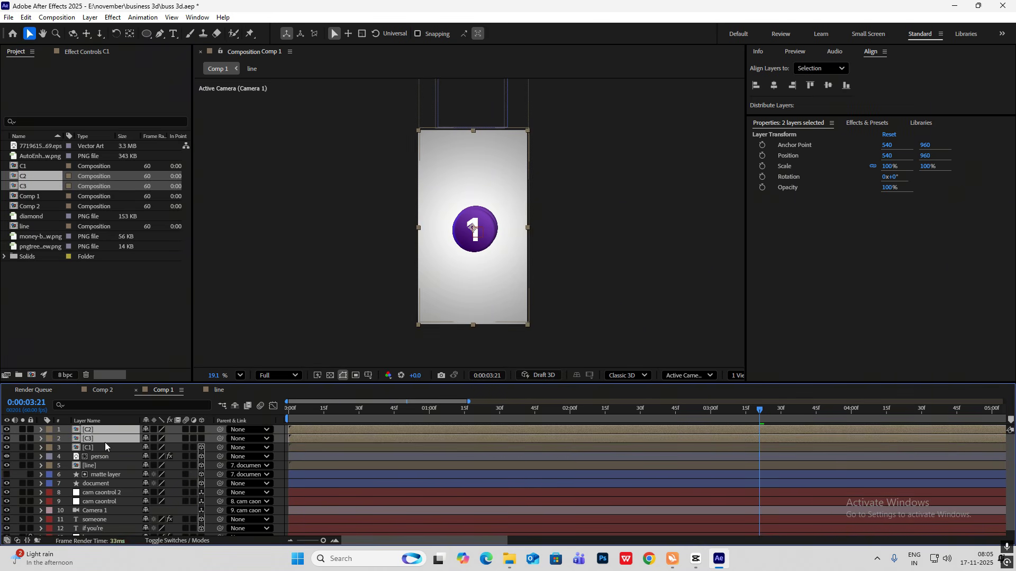
pyautogui.click(601, 300)
# Place C2 at about 320.6, 1357.1 and C3 at about 780.3, 1357.1, side by side below the C1 circle.
pyautogui.moveTo(475, 229); pyautogui.dragTo(450, 270)
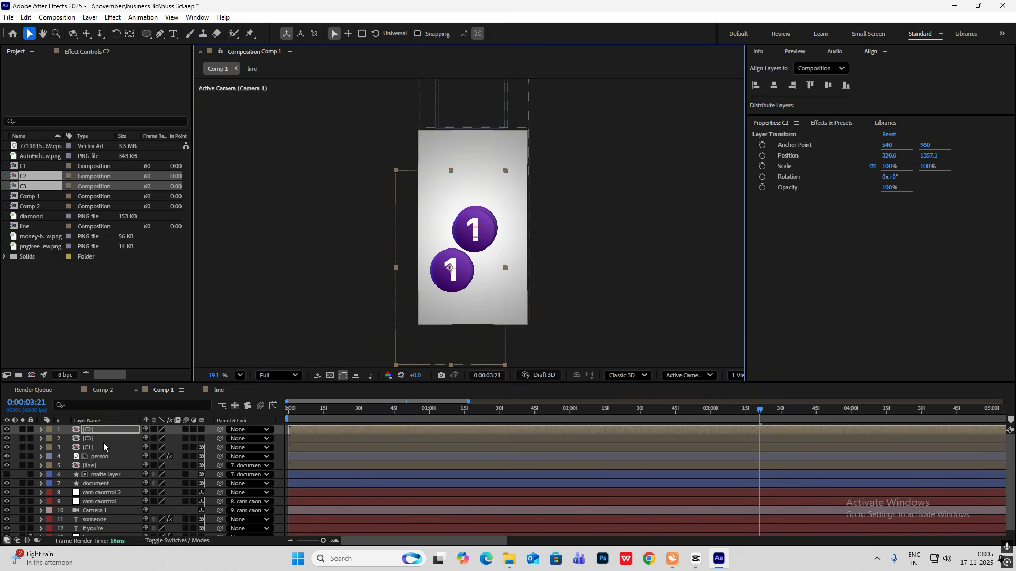
pyautogui.click(123, 438)
pyautogui.moveTo(481, 235); pyautogui.dragTo(501, 279)
pyautogui.click(695, 559)
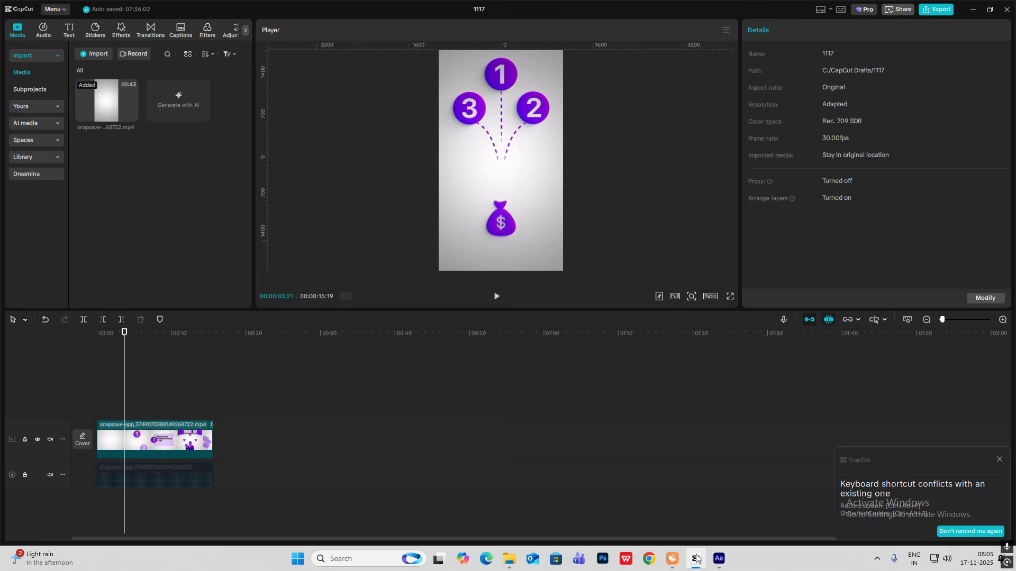
pyautogui.click(696, 558)
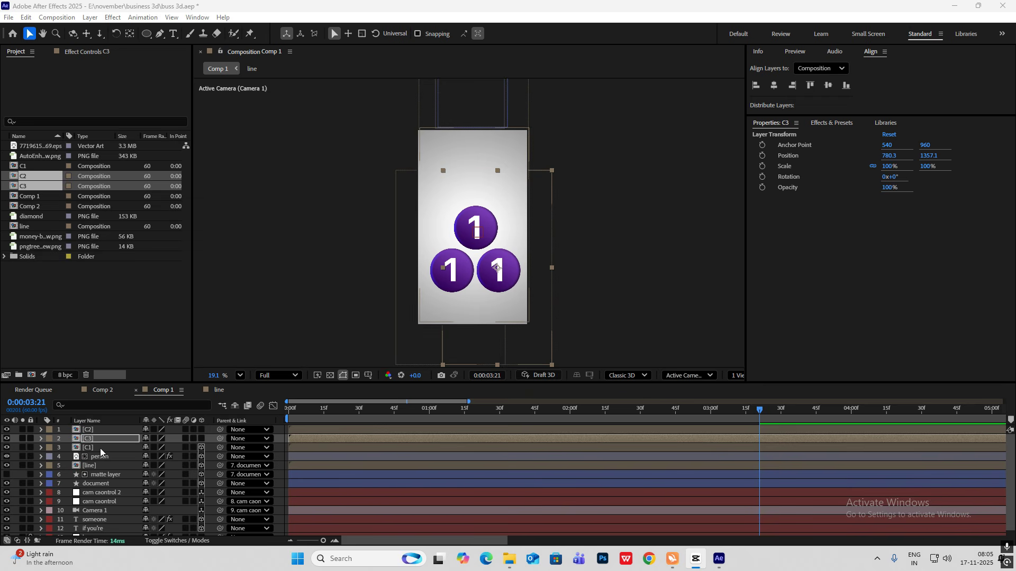
# Turn C2 and C3 into 3D layers like C1.
pyautogui.keyDown('shift'); pyautogui.click(100, 449); pyautogui.keyUp('shift')
pyautogui.click(201, 430)
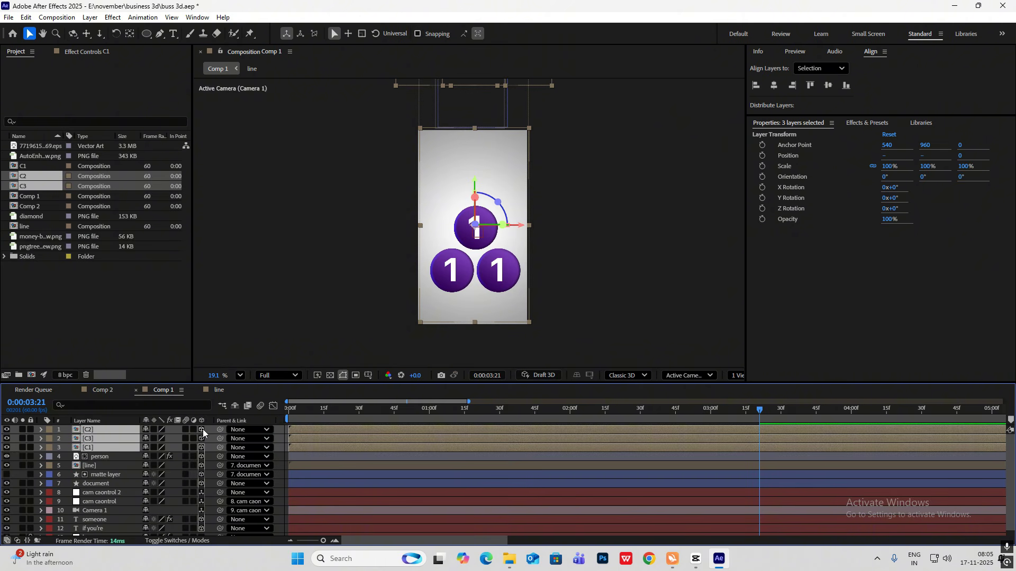
pyautogui.click(577, 274)
pyautogui.press(',')
pyautogui.press(',')
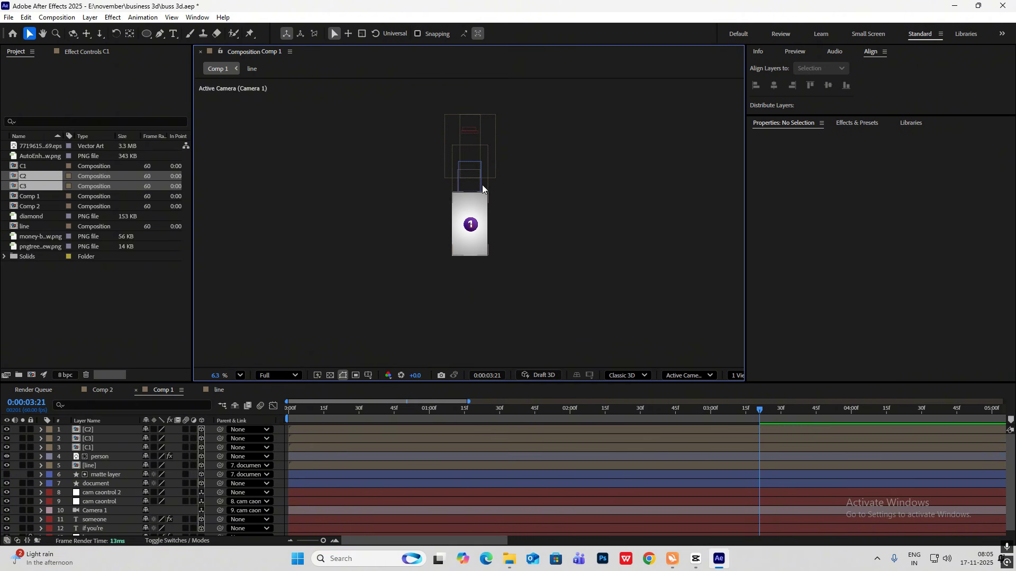
# Bring C2 and C3 back into the camera frame and arrange a triangle in its upper half, C1 above, C2 at about 310.6, 3527.1.
pyautogui.click(106, 432)
pyautogui.keyDown('shift'); pyautogui.click(99, 440); pyautogui.keyUp('shift')
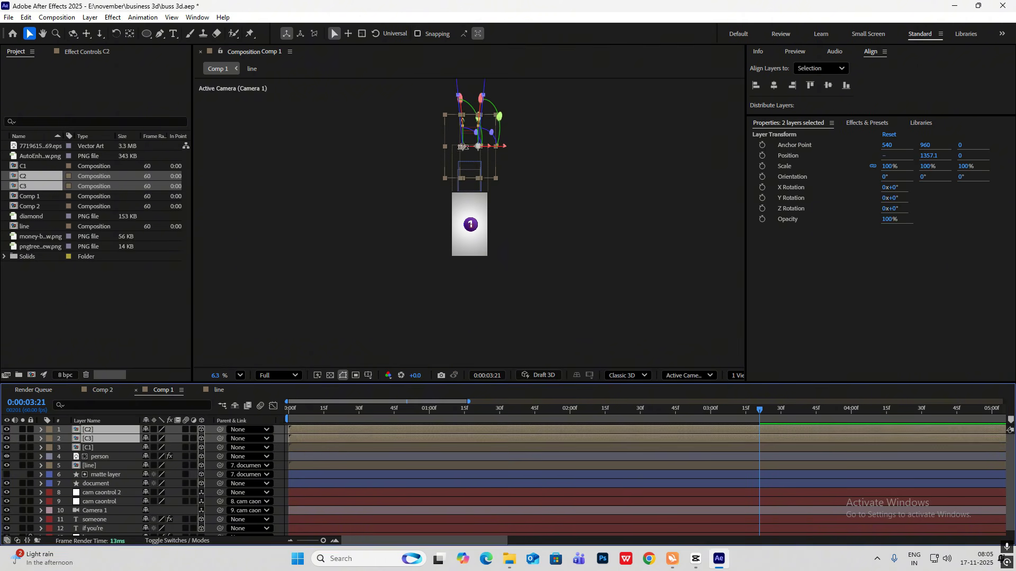
pyautogui.scroll(5, 469, 223)
pyautogui.click(576, 274)
pyautogui.moveTo(462, 143); pyautogui.dragTo(473, 111)
pyautogui.click(95, 449)
pyautogui.click(106, 430)
pyautogui.keyDown('shift'); pyautogui.click(101, 440); pyautogui.keyUp('shift')
pyautogui.moveTo(498, 147); pyautogui.dragTo(498, 161)
pyautogui.click(293, 347)
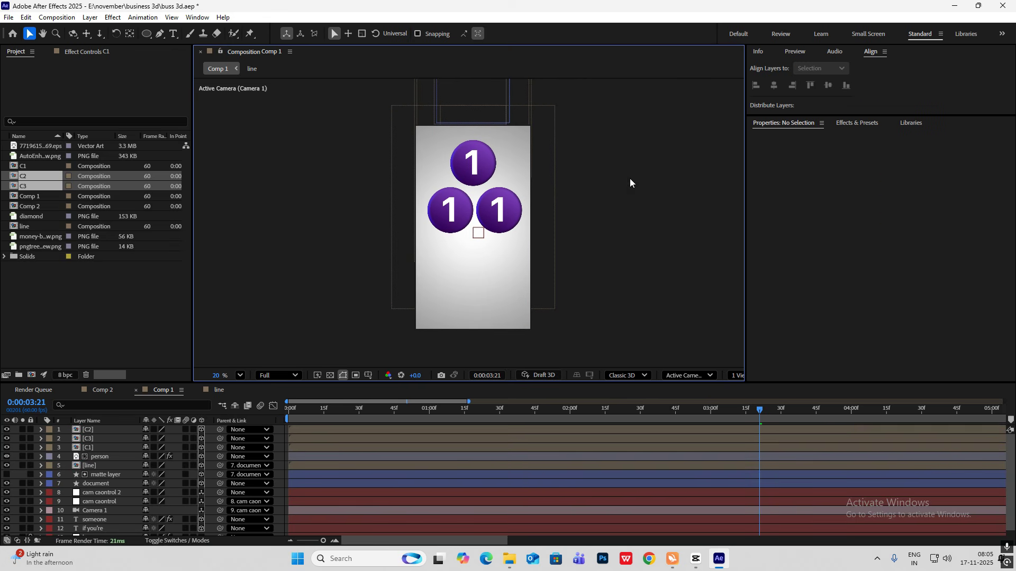
# Check the circle arrangement in the CapCut reference video, and move layer C3 above C2 in After Effects.
pyautogui.click(694, 560)
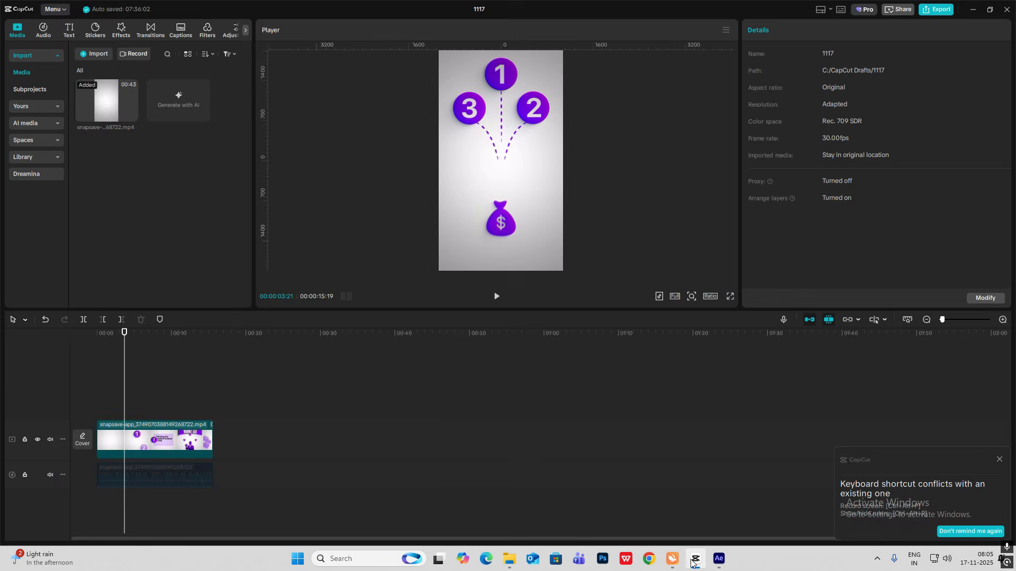
pyautogui.click(692, 562)
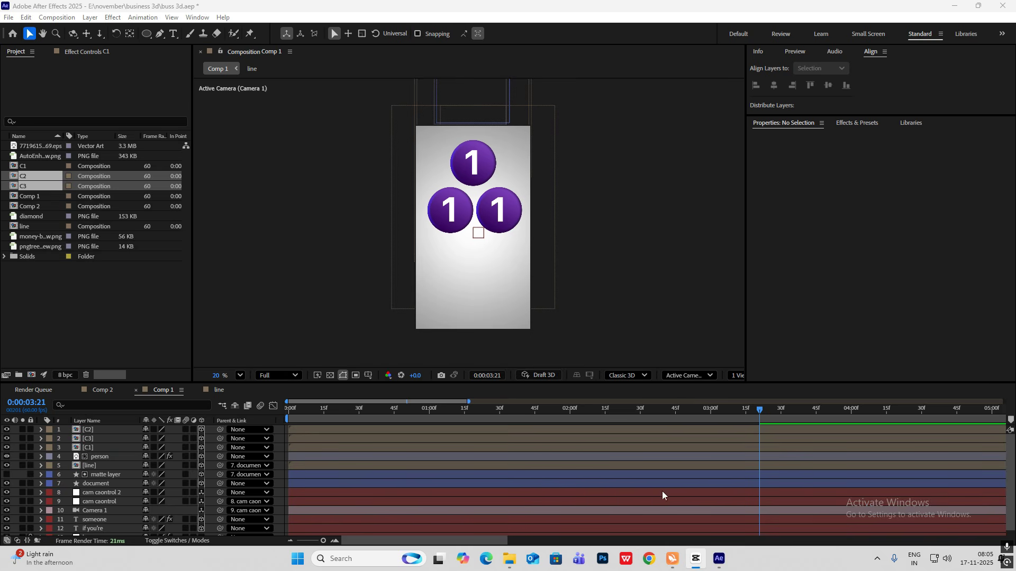
pyautogui.moveTo(95, 438); pyautogui.dragTo(97, 427)
pyautogui.click(97, 439)
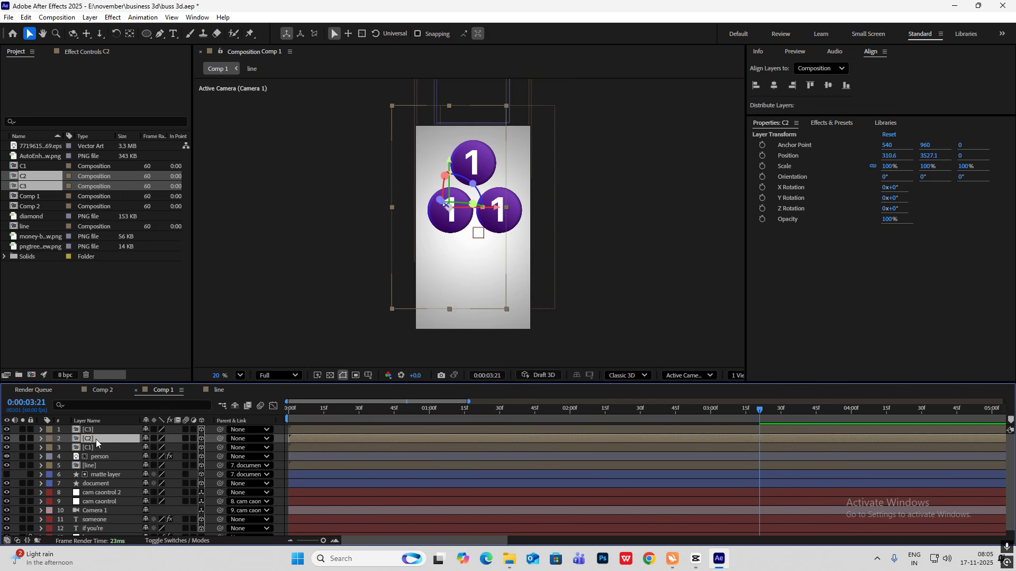
# Open the C2 composition and change its digit to 2.
pyautogui.doubleClick(96, 439)
pyautogui.click(93, 430)
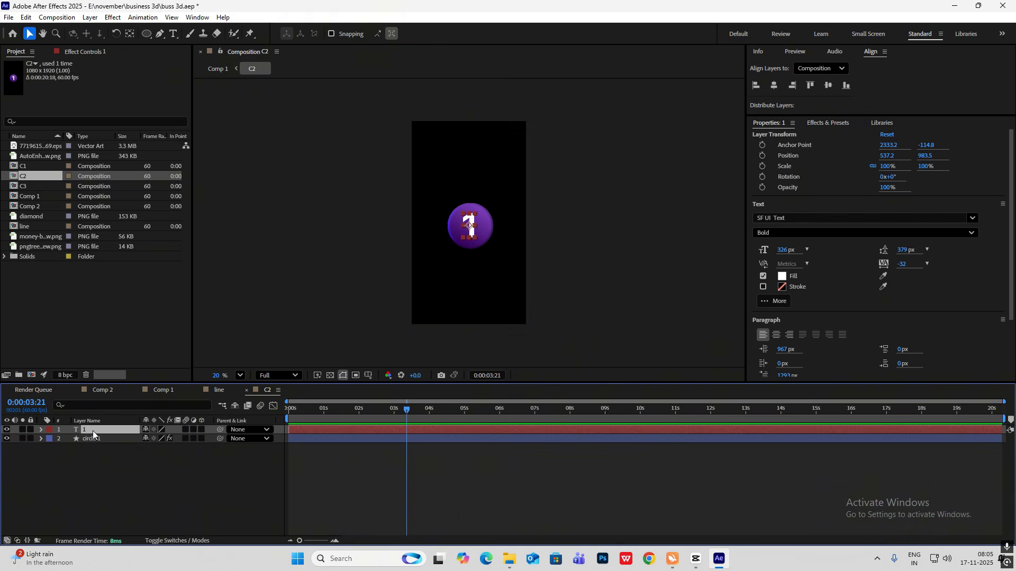
pyautogui.doubleClick(93, 430)
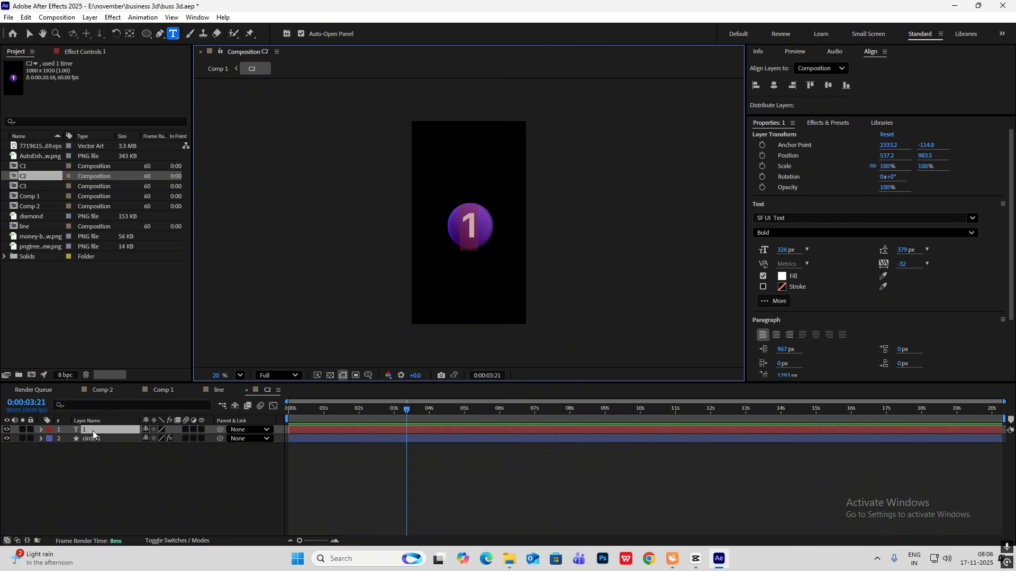
pyautogui.write('22')
pyautogui.press('BackSpace')
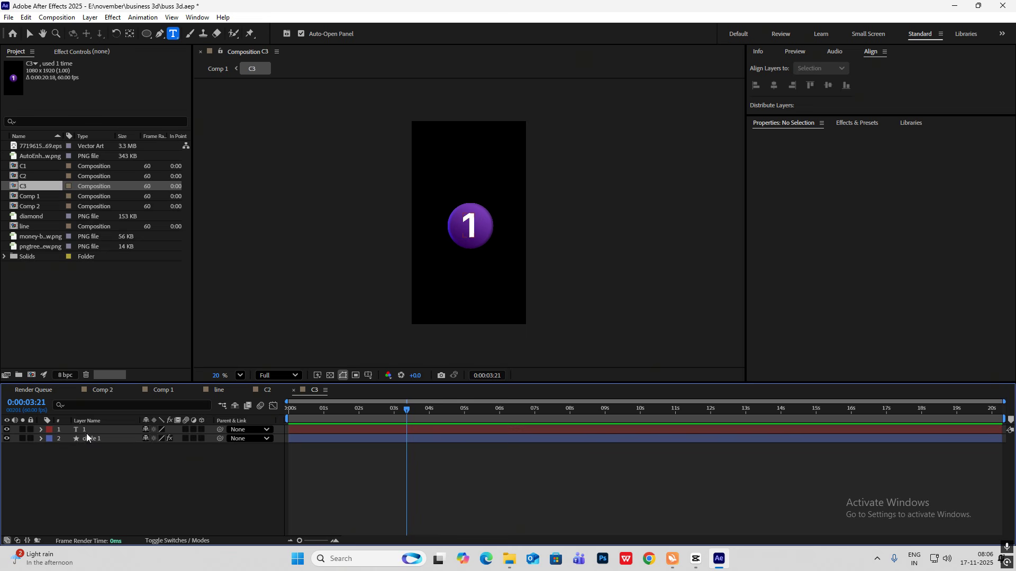
# Change the digit in C3 to 3, centre it on its circle at about 524.2, 983.5, and return to Comp 1.
pyautogui.click(87, 430)
pyautogui.write('3')
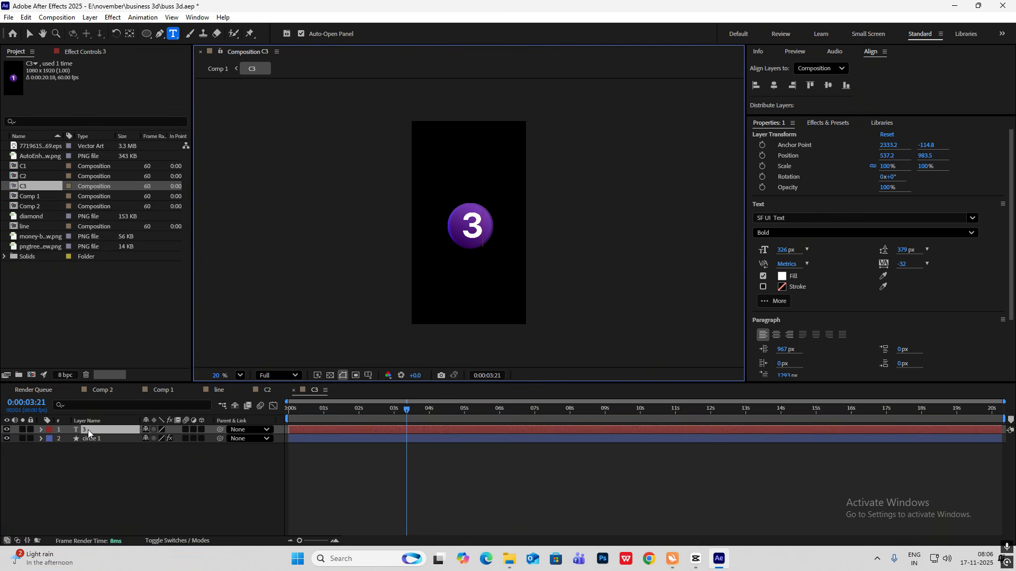
pyautogui.click(93, 459)
pyautogui.click(85, 431)
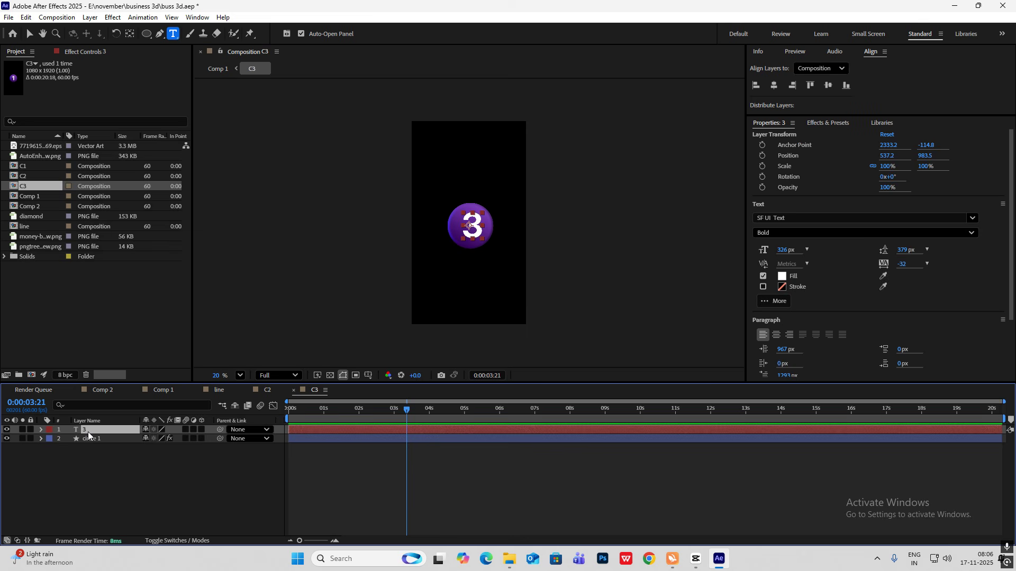
pyautogui.press('p')
pyautogui.moveTo(155, 439); pyautogui.dragTo(147, 439)
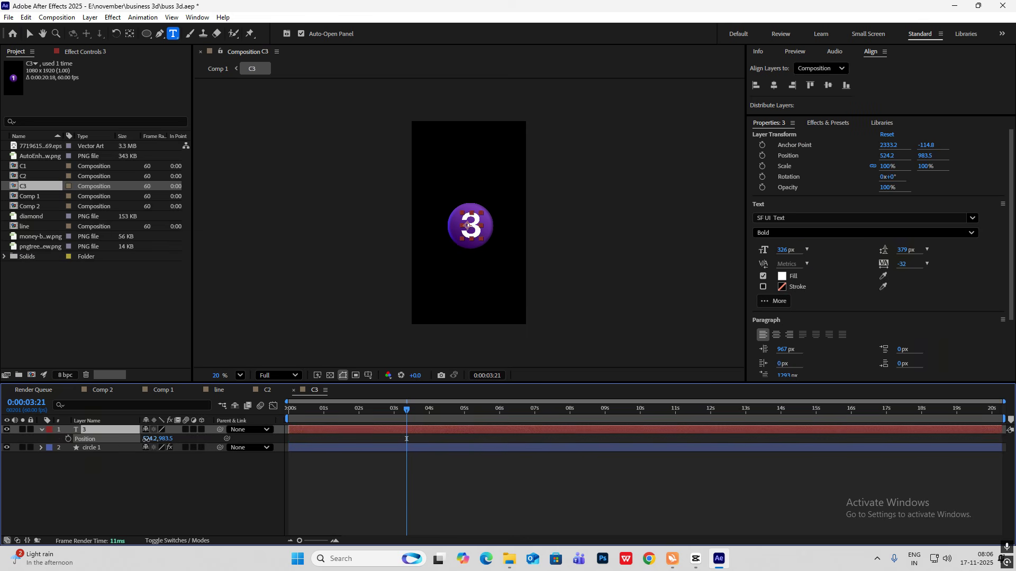
pyautogui.click(154, 503)
pyautogui.click(160, 391)
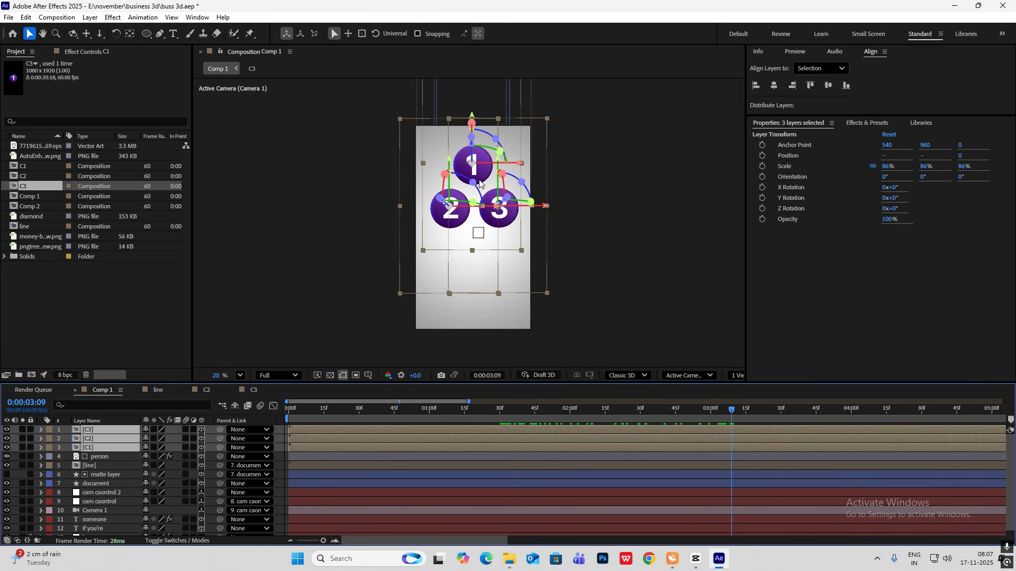
# Move the three circle layers below the frame, with C1 at about 516, 5046, and keyframe their positions at 0:00:03:06.
pyautogui.moveTo(472, 164); pyautogui.dragTo(474, 350)
pyautogui.click(614, 251)
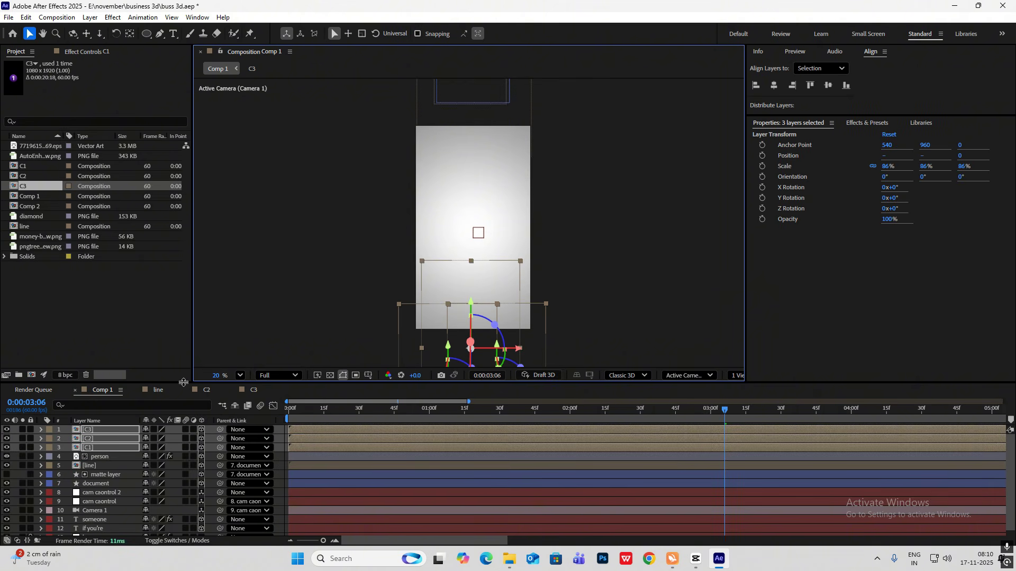
pyautogui.press('p')
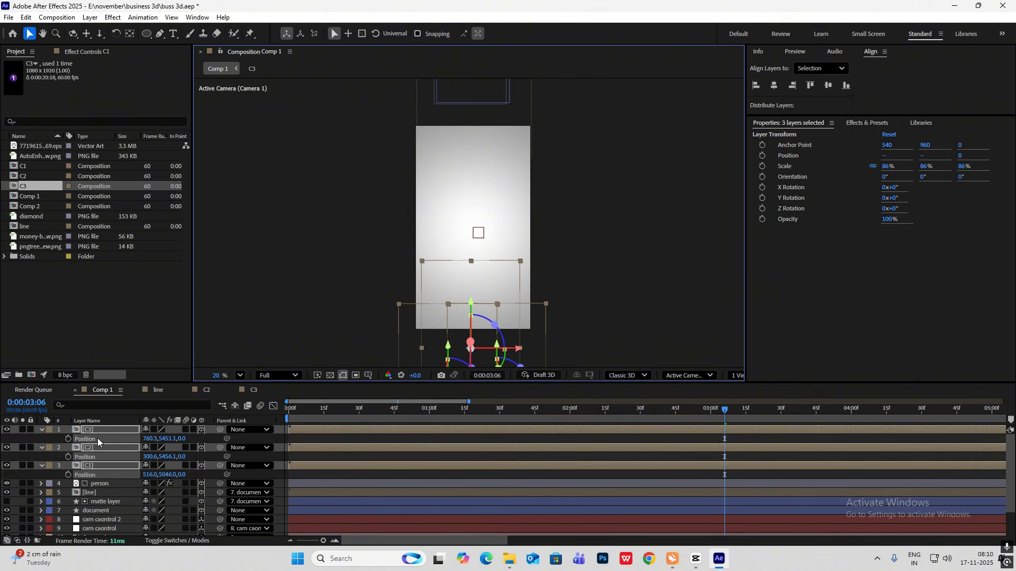
pyautogui.hotkey('alt', 'shift', 'p')
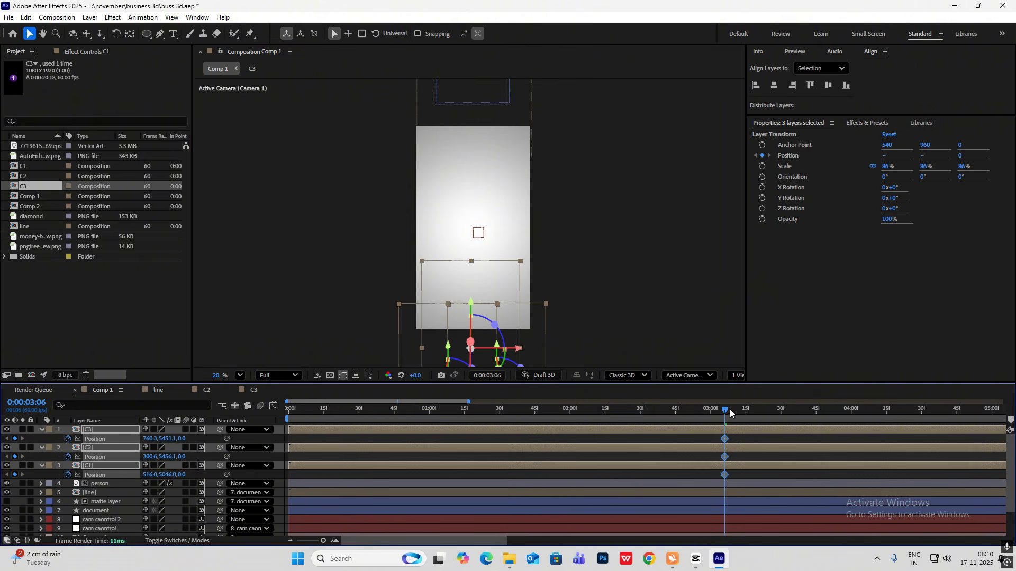
# Add position keyframes to C3, C2 and C1 at 0:00:02:12, aligned with the first position keyframe of cam caontrol 2.
pyautogui.moveTo(725, 410); pyautogui.dragTo(623, 416)
pyautogui.scroll(-2, 118, 516)
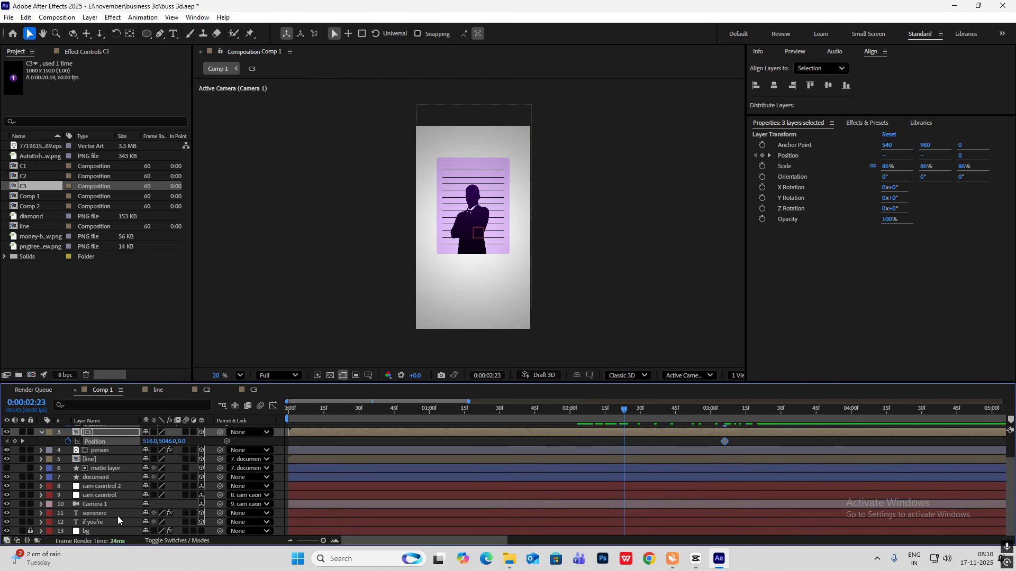
pyautogui.click(106, 485)
pyautogui.press('p')
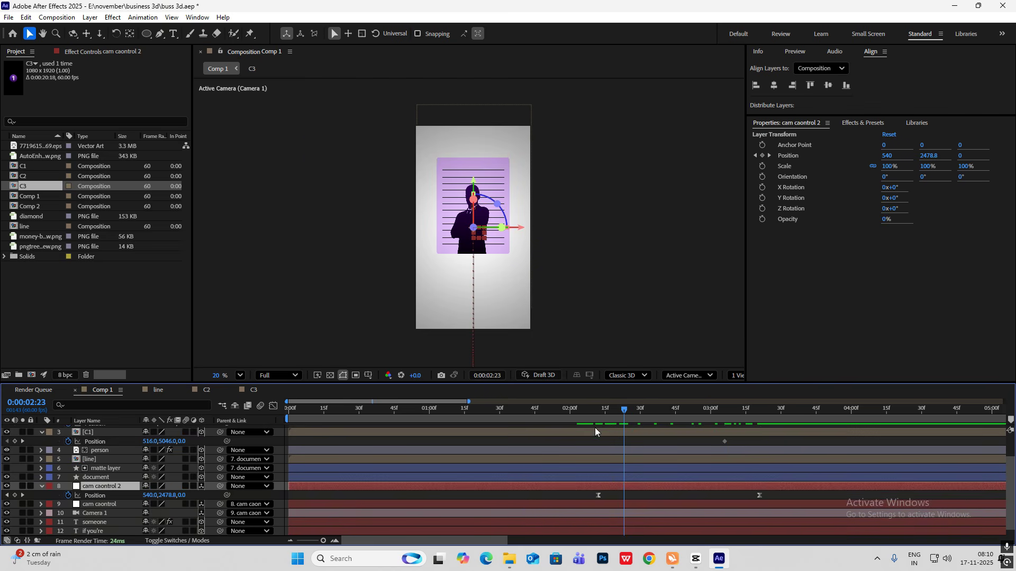
pyautogui.moveTo(623, 411); pyautogui.dragTo(598, 408)
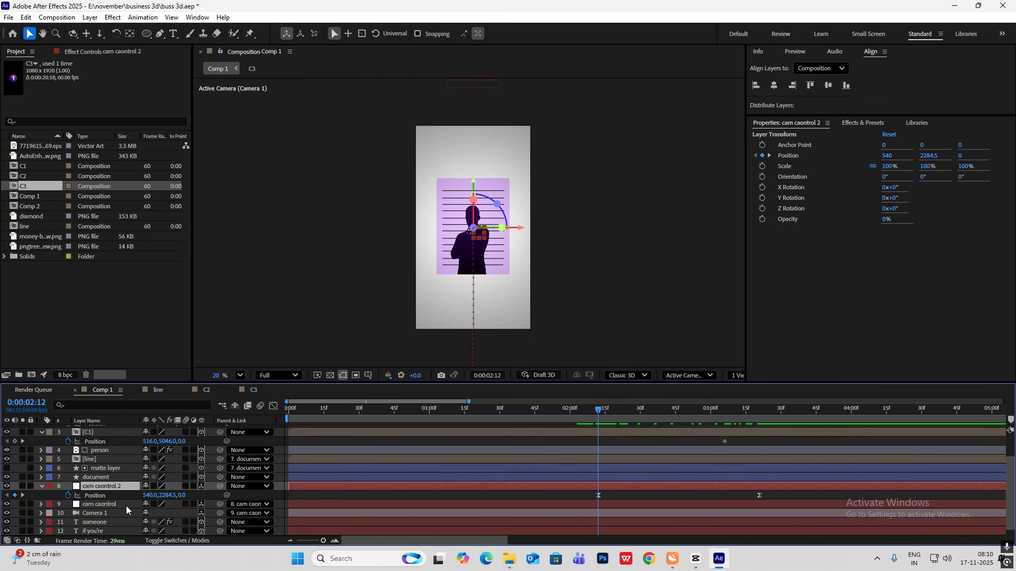
pyautogui.scroll(2, 42, 468)
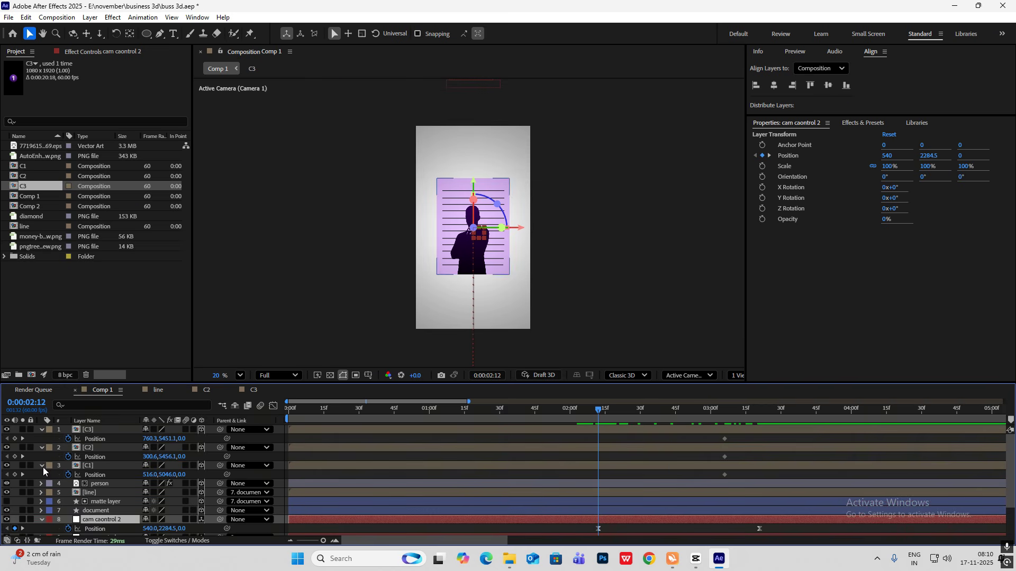
pyautogui.click(15, 438)
pyautogui.click(15, 457)
pyautogui.click(15, 475)
pyautogui.scroll(-2, 36, 492)
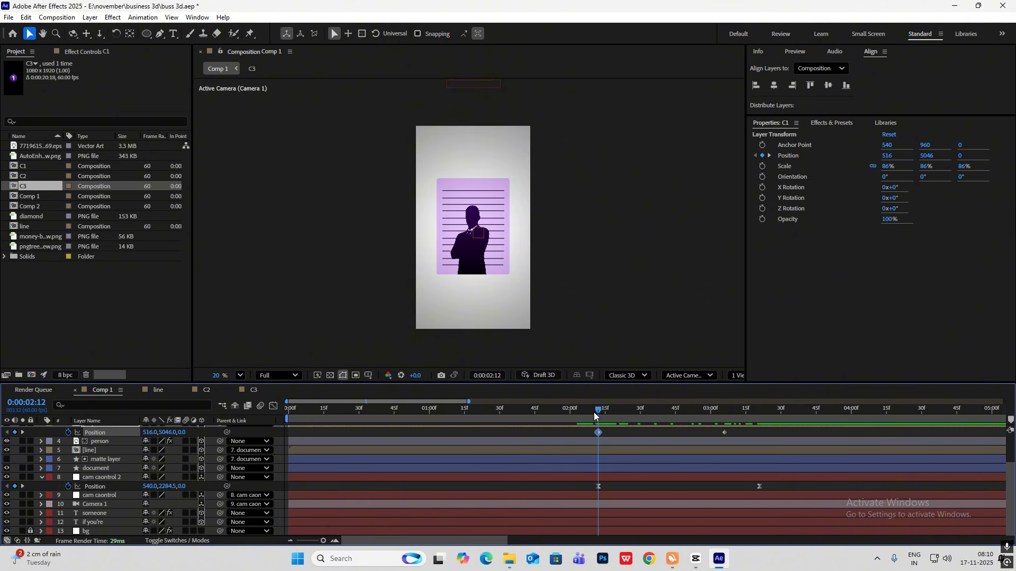
# Shift the circles' second position keyframes to 0:00:03:21 and raise all three circles into the frame, with C1 at about 526, 3386.
pyautogui.moveTo(598, 410); pyautogui.dragTo(760, 425)
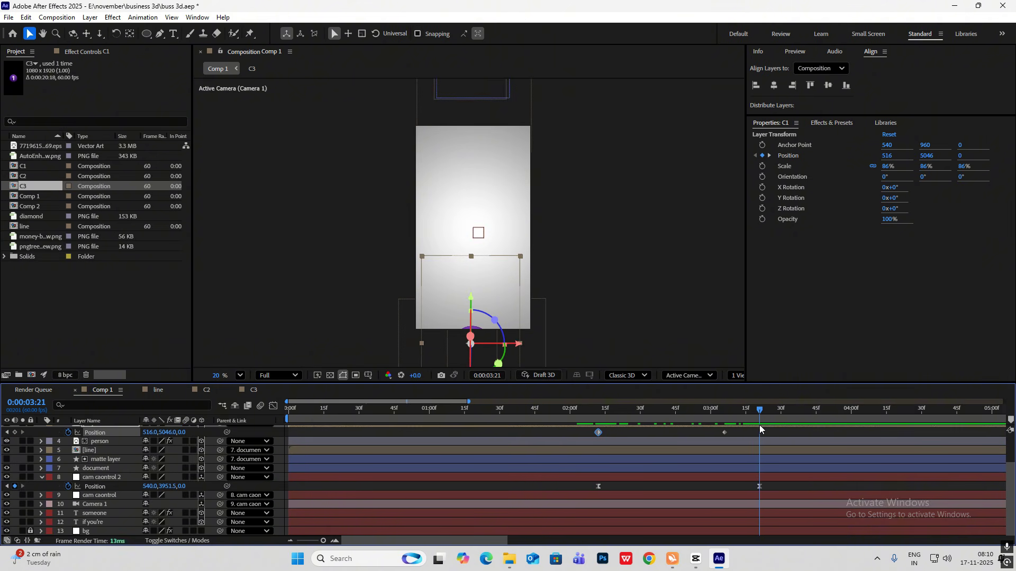
pyautogui.scroll(2, 737, 455)
pyautogui.moveTo(736, 479); pyautogui.dragTo(761, 436)
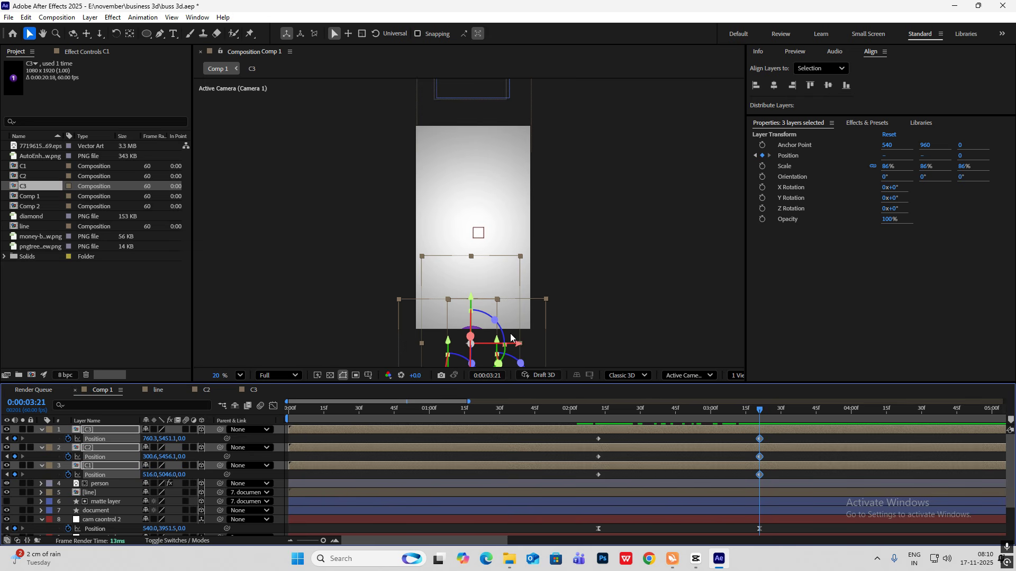
pyautogui.moveTo(475, 345); pyautogui.dragTo(472, 169)
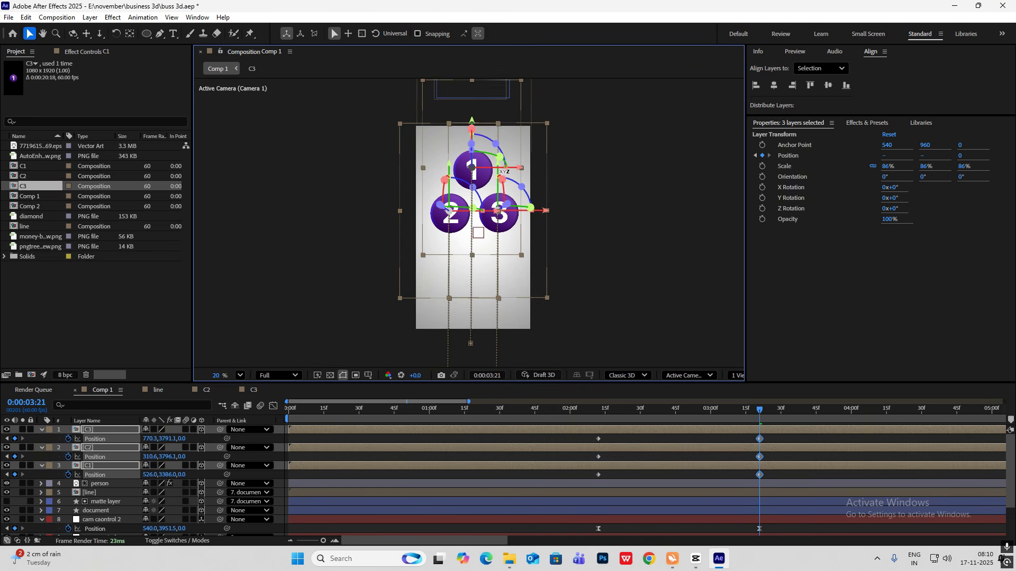
# Apply Easy Ease to all position keyframes of the three circles, reshape their speed curve for a longer ease-out, and preview the motion.
pyautogui.click(654, 209)
pyautogui.press('j')
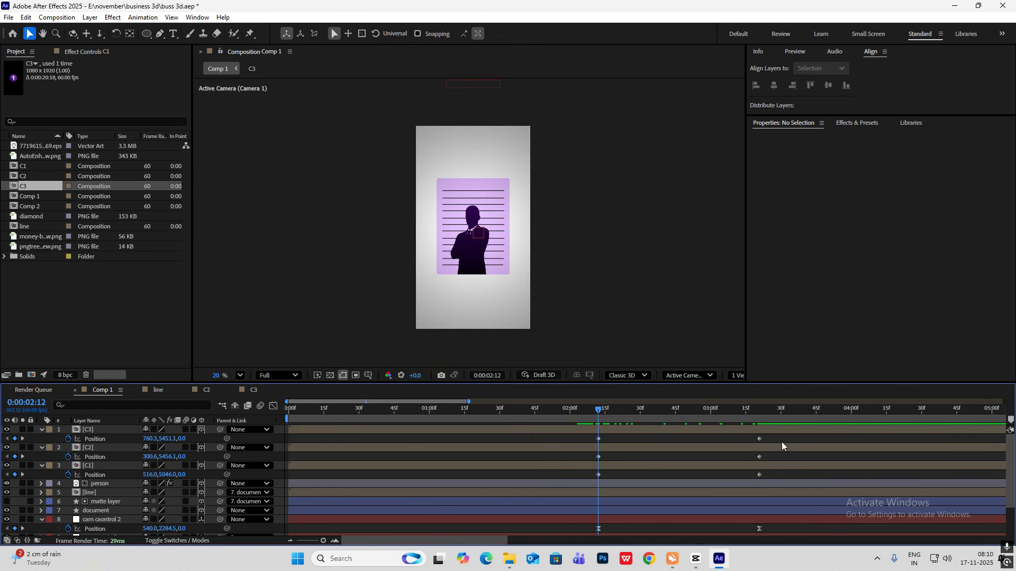
pyautogui.moveTo(782, 438); pyautogui.dragTo(582, 485)
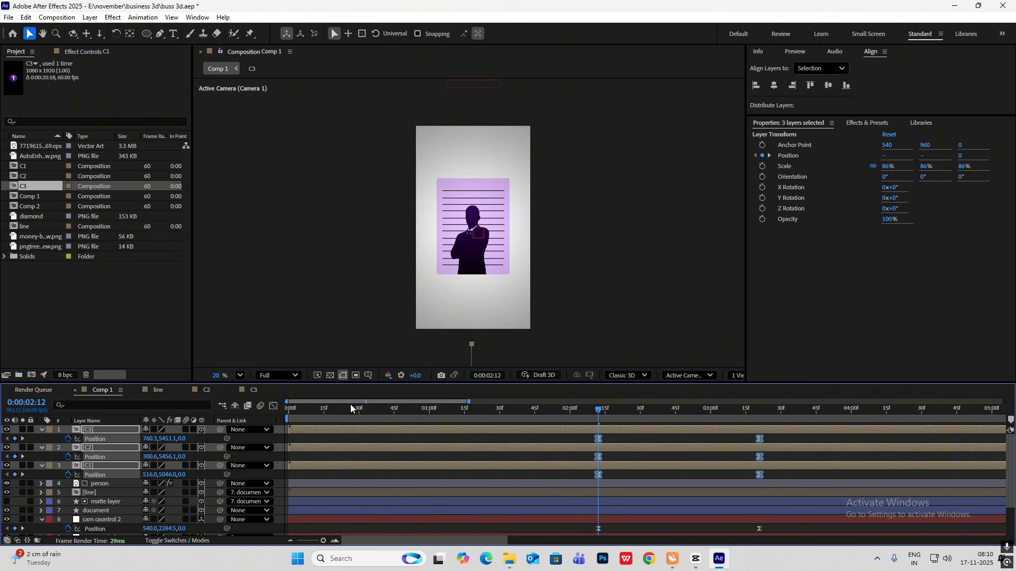
pyautogui.click(273, 406)
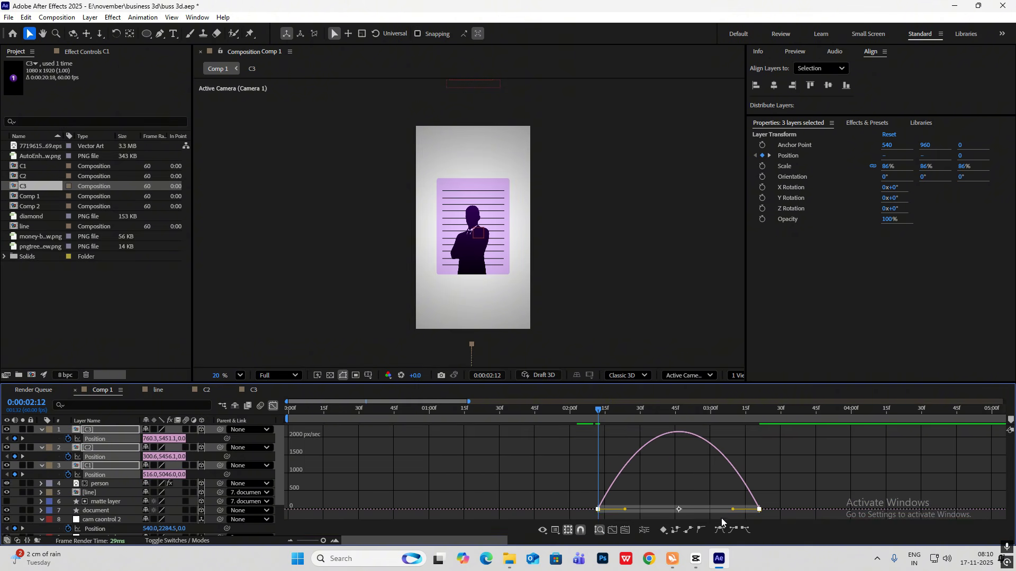
pyautogui.moveTo(733, 511); pyautogui.dragTo(690, 511)
pyautogui.hotkey('shift', 'F3')
pyautogui.moveTo(804, 410); pyautogui.dragTo(607, 424)
# Check the circles' timing in the CapCut reference, and in After Effects stagger the circles by delaying C2 to 0:00:02:23 and C3 further.
pyautogui.click(693, 563)
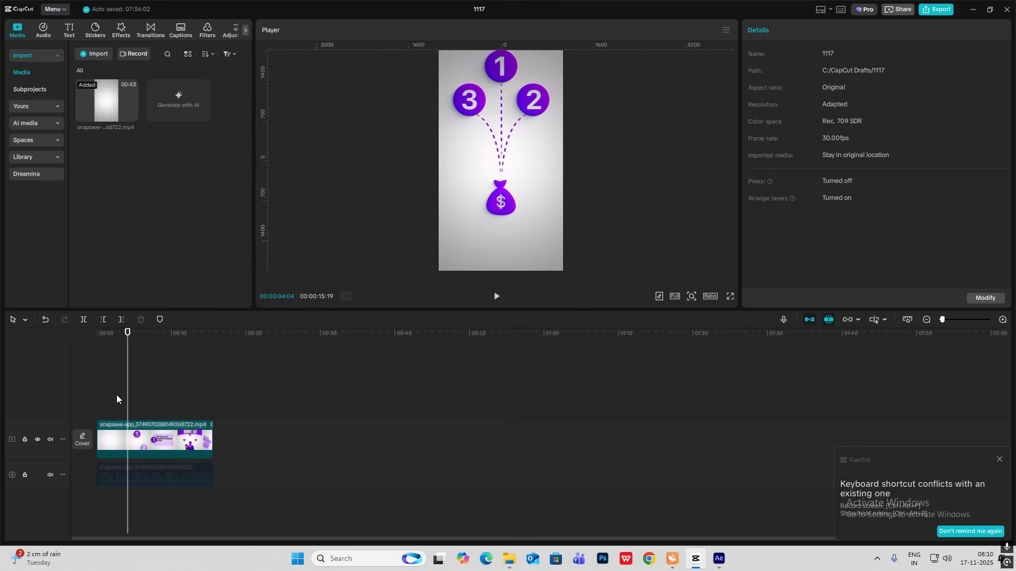
pyautogui.moveTo(125, 403); pyautogui.dragTo(118, 408)
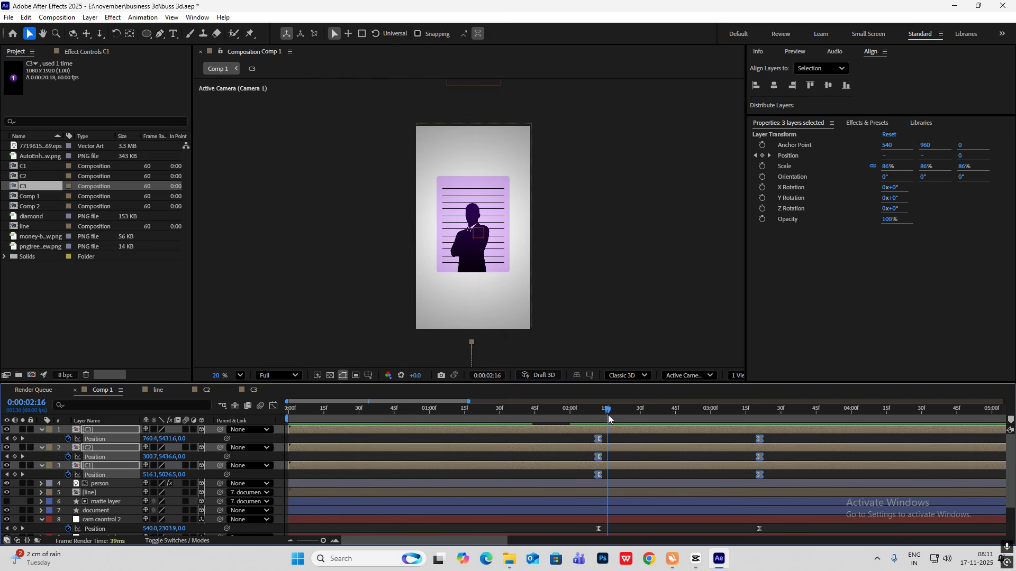
pyautogui.moveTo(608, 419); pyautogui.dragTo(598, 416)
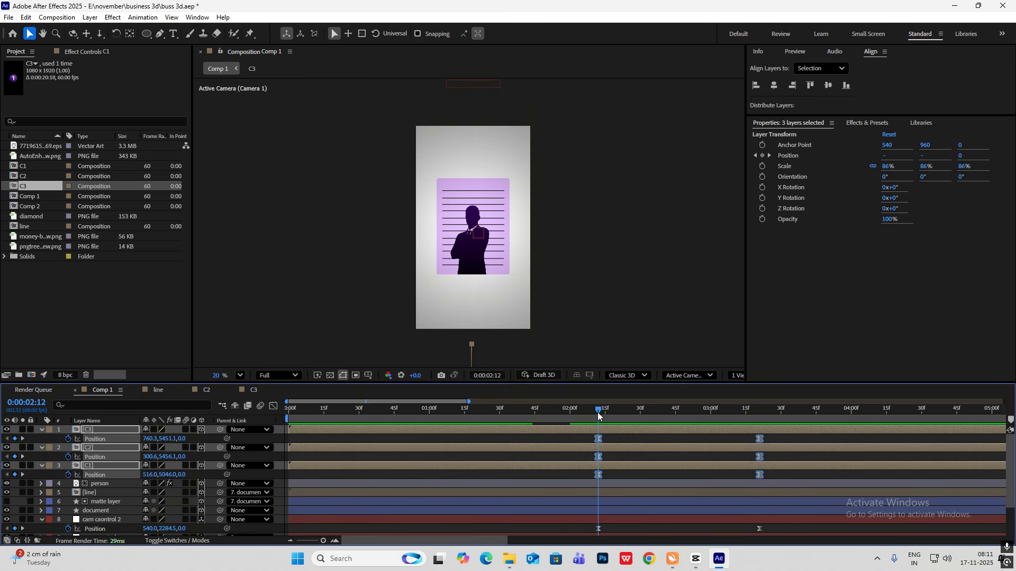
pyautogui.click(617, 459)
pyautogui.click(90, 451)
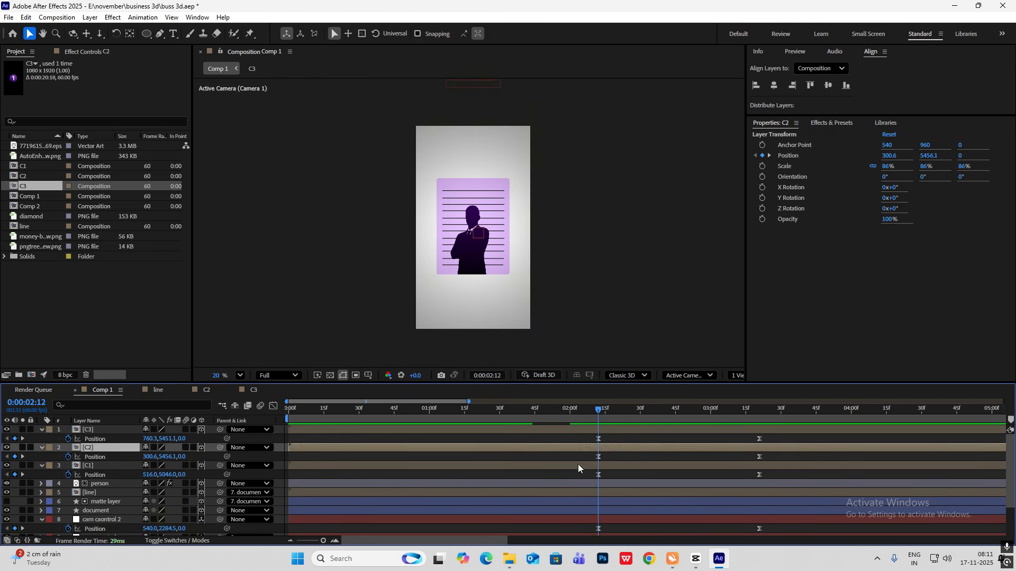
pyautogui.moveTo(621, 449); pyautogui.dragTo(689, 433)
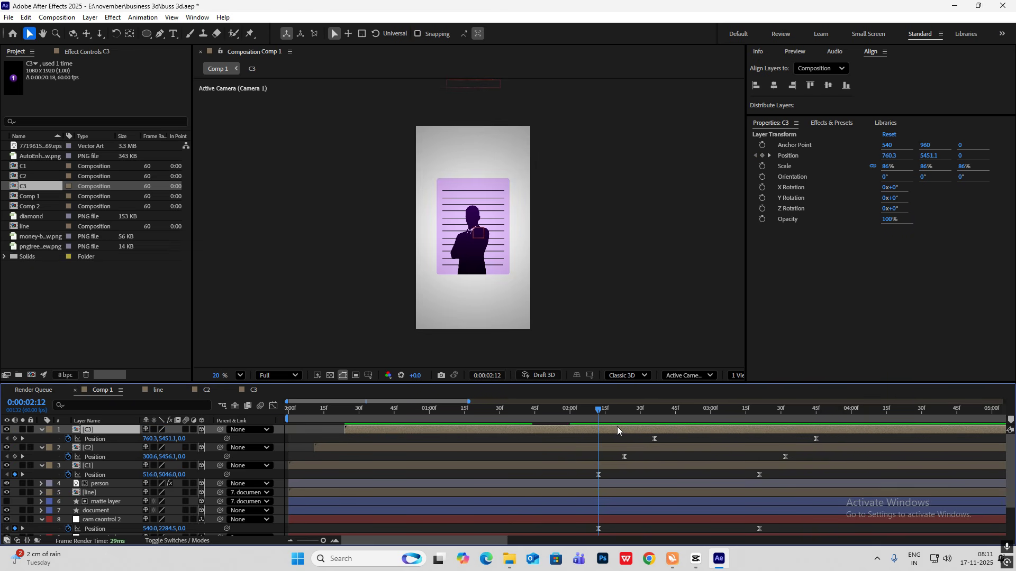
# Keyframe C3's opacity from 0% at 0:00:02:12 to 100% at 0:00:02:45, and apply Easy Ease to both keyframes.
pyautogui.hotkey('shift', 't')
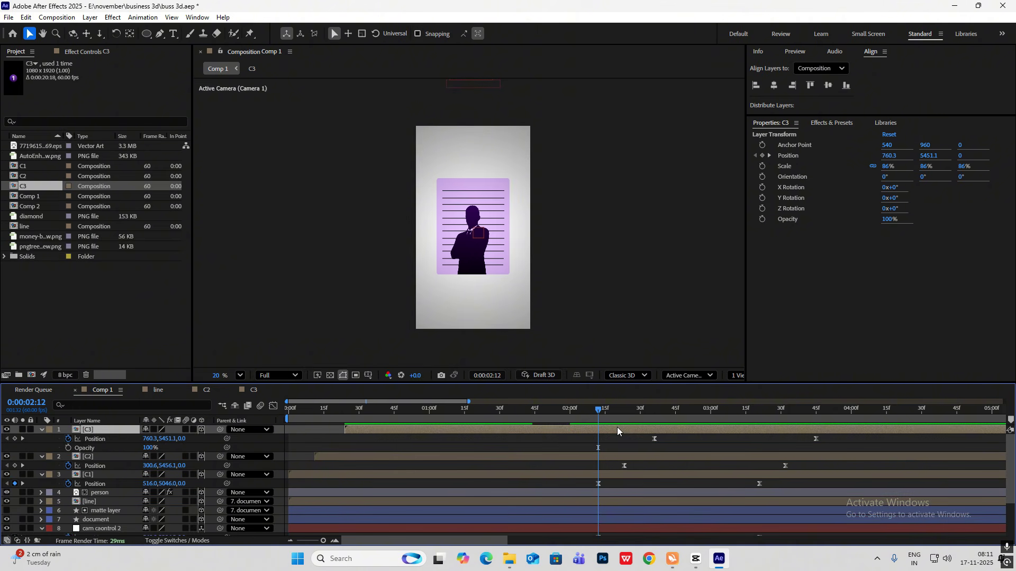
pyautogui.click(68, 448)
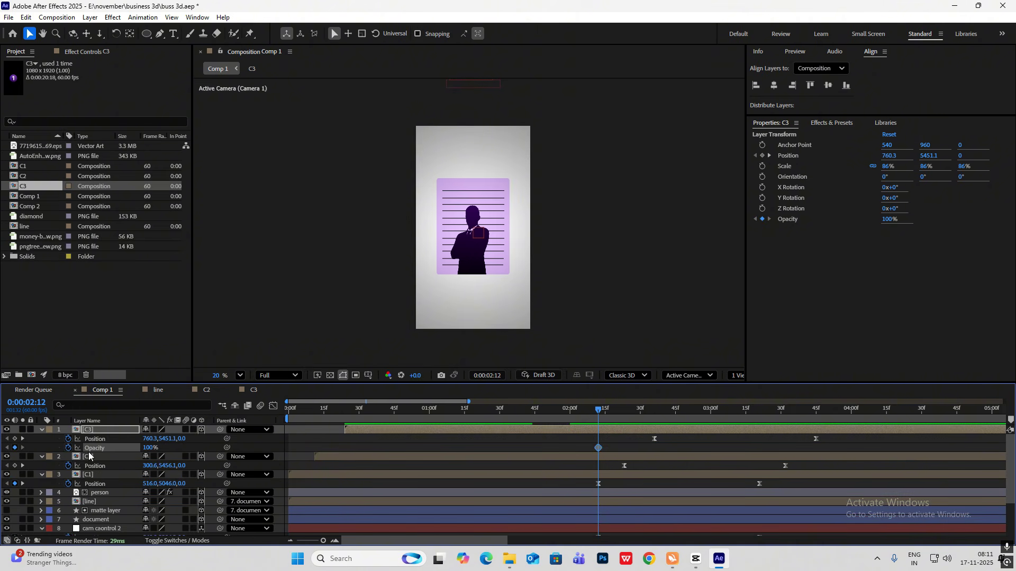
pyautogui.click(637, 410)
pyautogui.moveTo(673, 420)
pyautogui.mouseDown()
pyautogui.moveTo(748, 427)
pyautogui.moveTo(678, 418)
pyautogui.mouseUp()
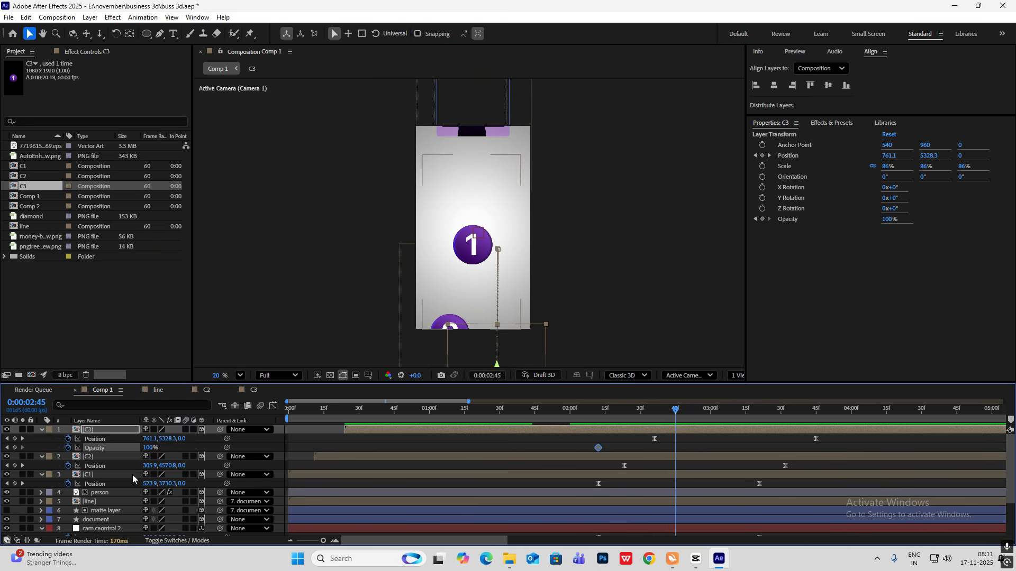
pyautogui.click(15, 448)
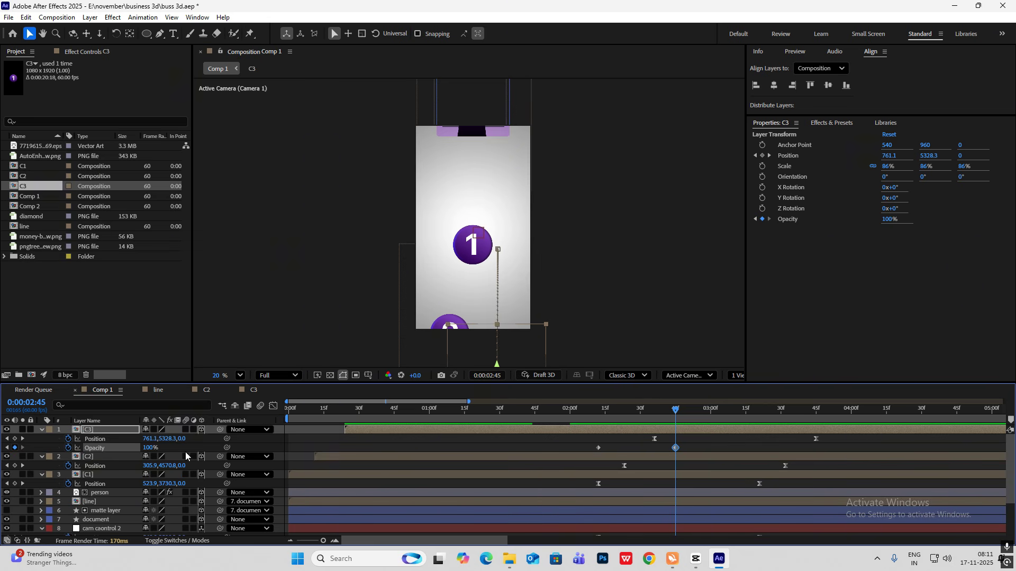
pyautogui.click(7, 448)
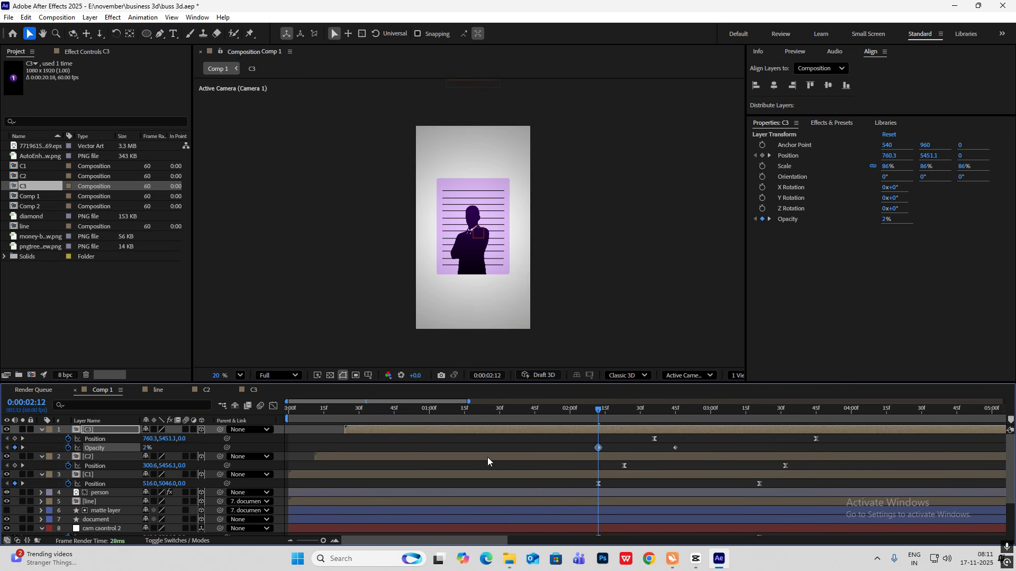
pyautogui.click(525, 451)
pyautogui.moveTo(706, 447); pyautogui.dragTo(576, 454)
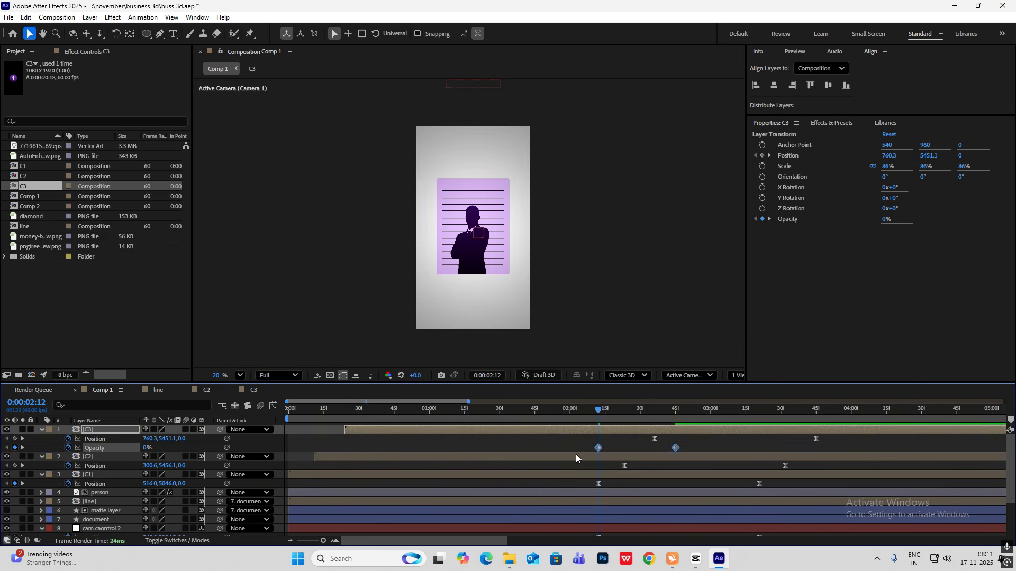
pyautogui.press('F9')
# Shift C3's opacity keyframes to start with its first position keyframe, and lengthen the fade-in.
pyautogui.moveTo(597, 416); pyautogui.dragTo(713, 415)
pyautogui.moveTo(596, 451); pyautogui.dragTo(656, 444)
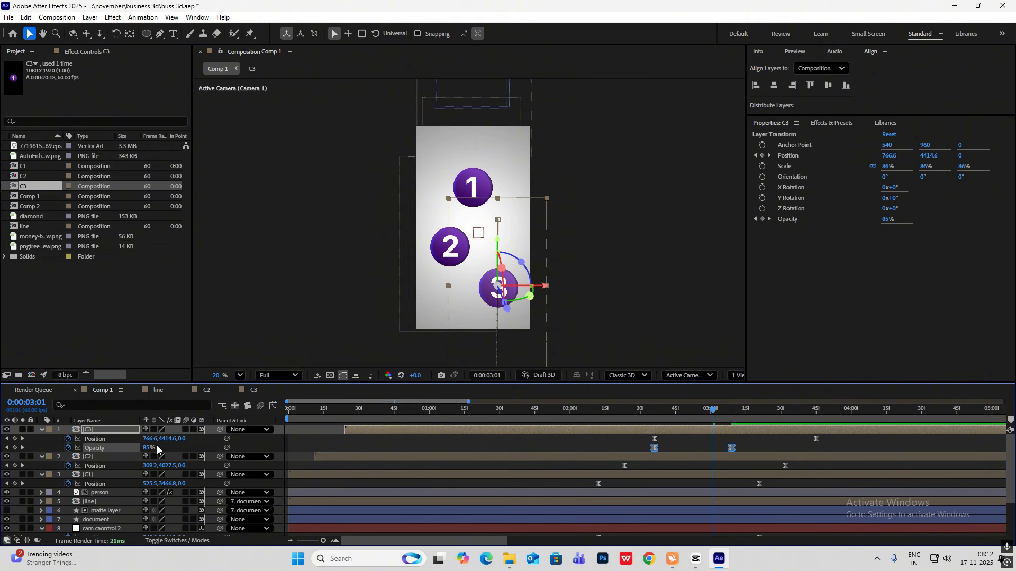
pyautogui.moveTo(710, 414); pyautogui.dragTo(659, 418)
# Copy C3's opacity keyframes onto C2 at 0:00:02:23 and C1 at 0:00:02:12, and preview the staggered circle animation.
pyautogui.moveTo(787, 450); pyautogui.dragTo(643, 451)
pyautogui.moveTo(661, 408); pyautogui.dragTo(625, 412)
pyautogui.click(630, 459)
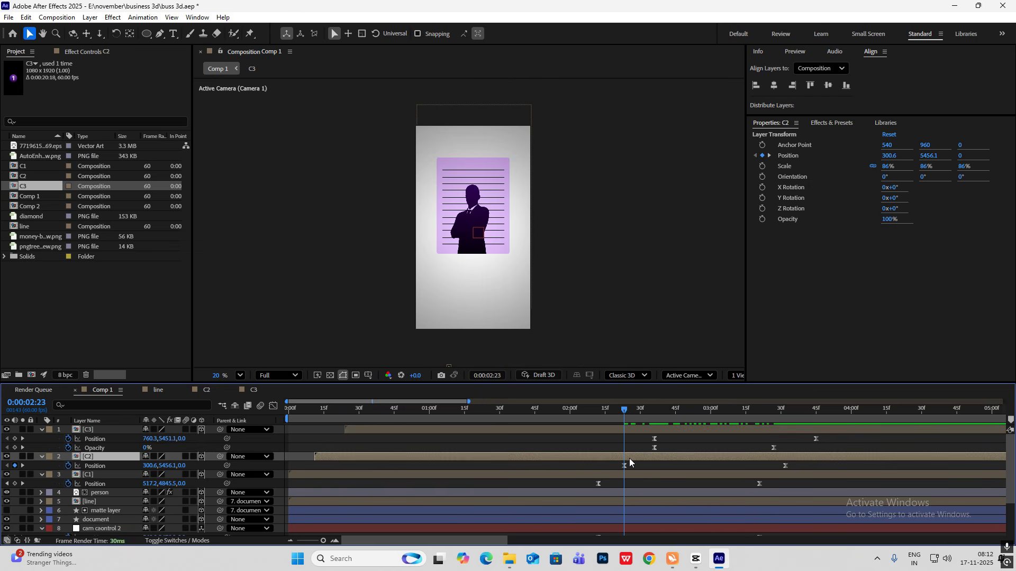
pyautogui.hotkey('ctrl', 'v')
pyautogui.moveTo(624, 412); pyautogui.dragTo(597, 410)
pyautogui.click(605, 475)
pyautogui.hotkey('ctrl', 'v')
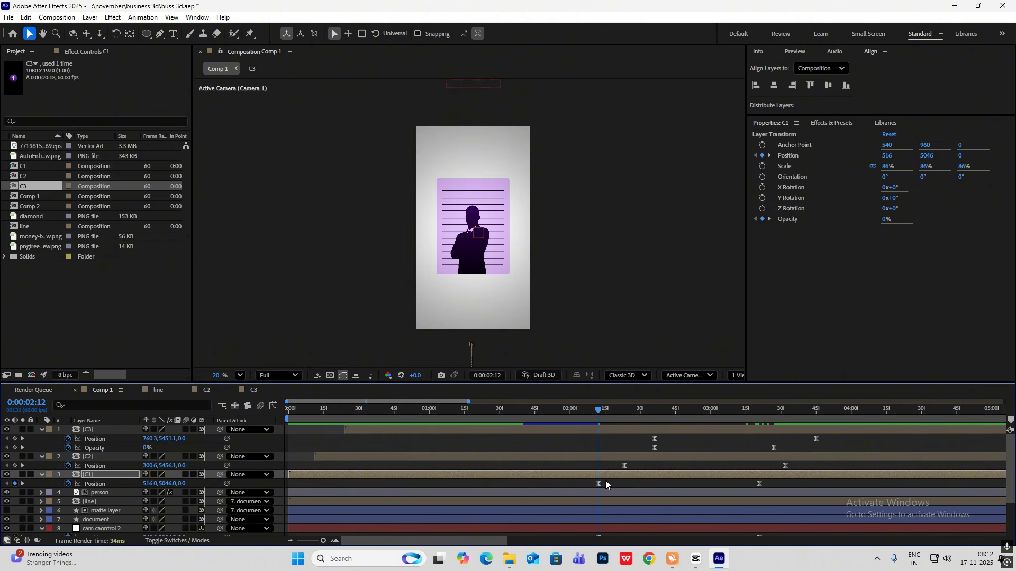
pyautogui.press('u')
pyautogui.press('u')
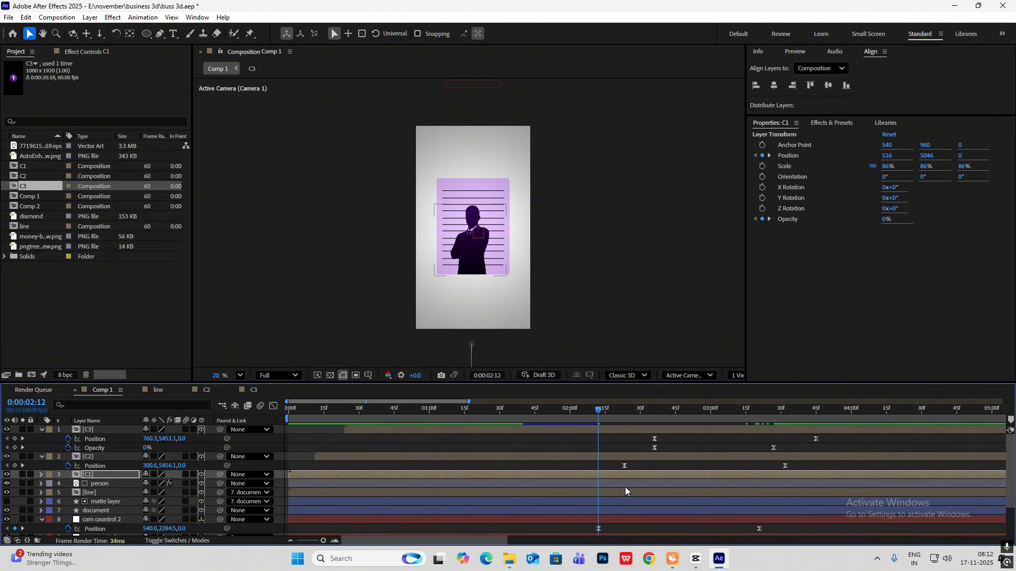
pyautogui.press('space')
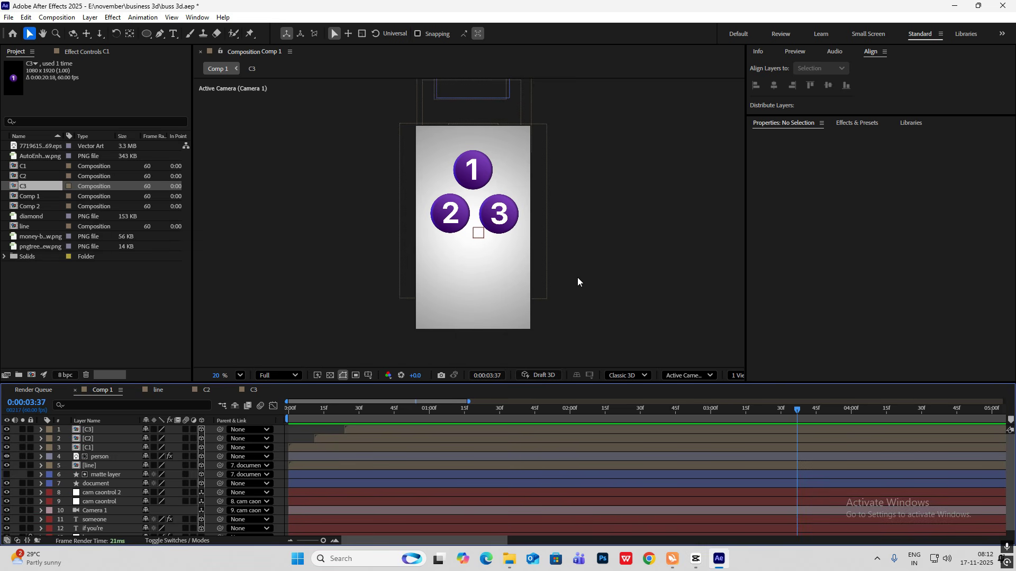
# Draw a curved Pen tool path from just below circle 3 toward the frame's lower middle, and make its shape layer 3D.
pyautogui.click(160, 33)
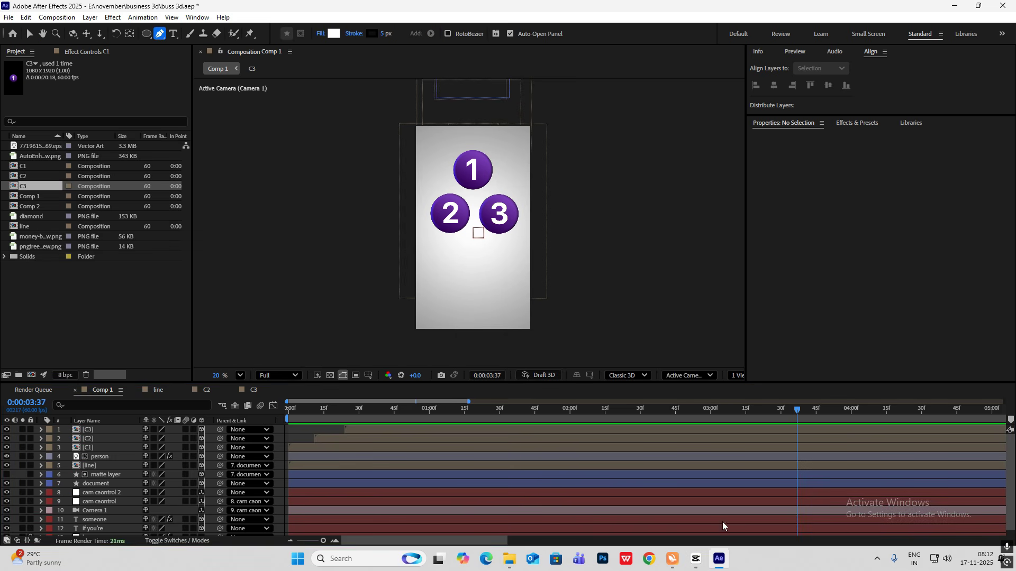
pyautogui.scroll(2, 451, 170)
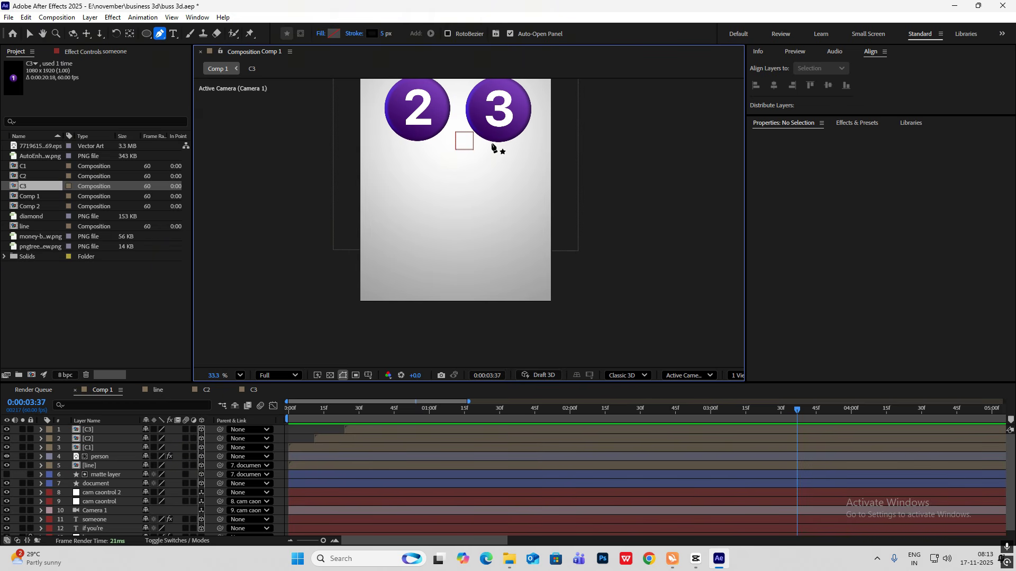
pyautogui.scroll(-2, 495, 148)
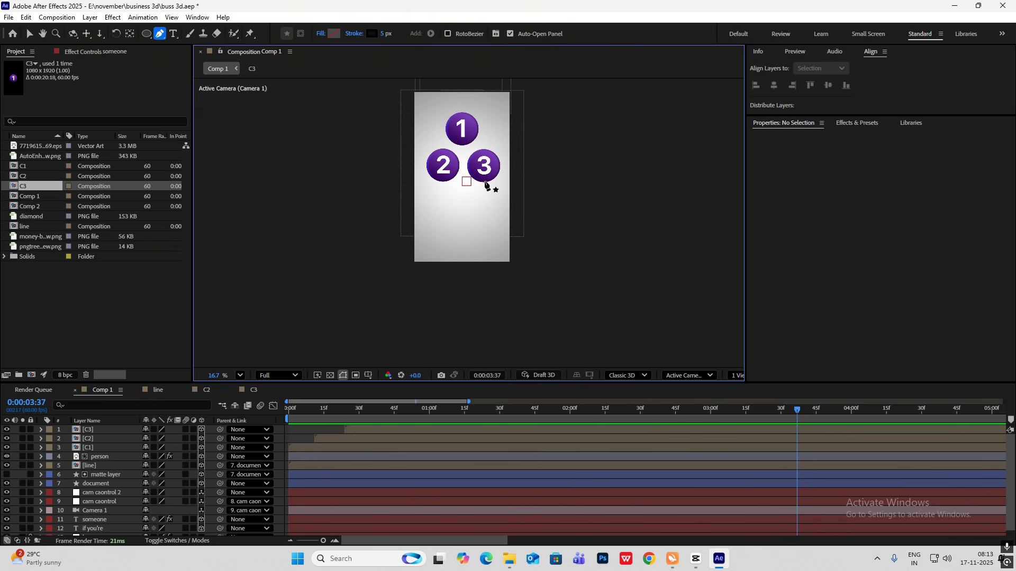
pyautogui.scroll(3, 486, 185)
pyautogui.click(491, 159)
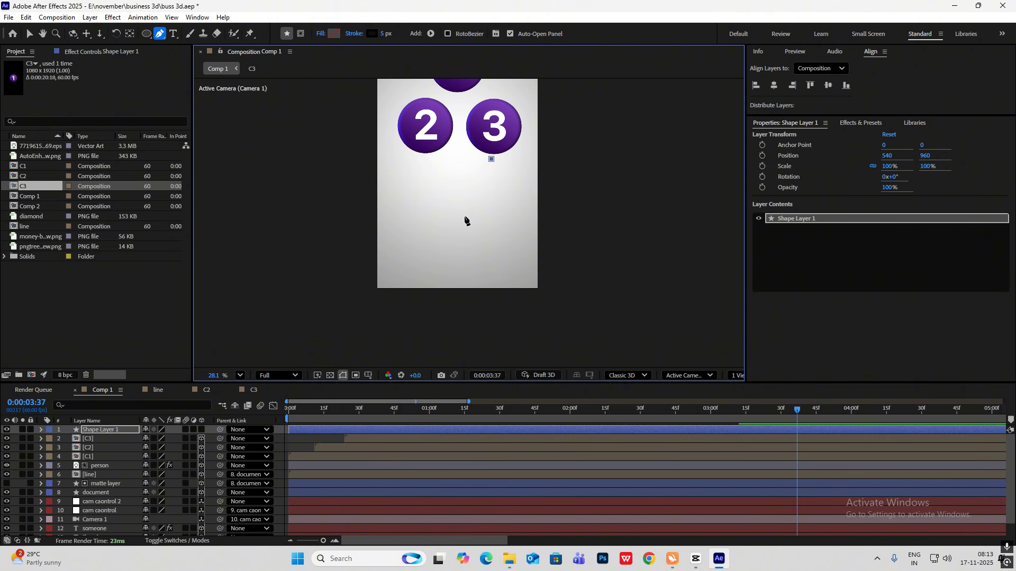
pyautogui.moveTo(464, 219); pyautogui.dragTo(464, 264)
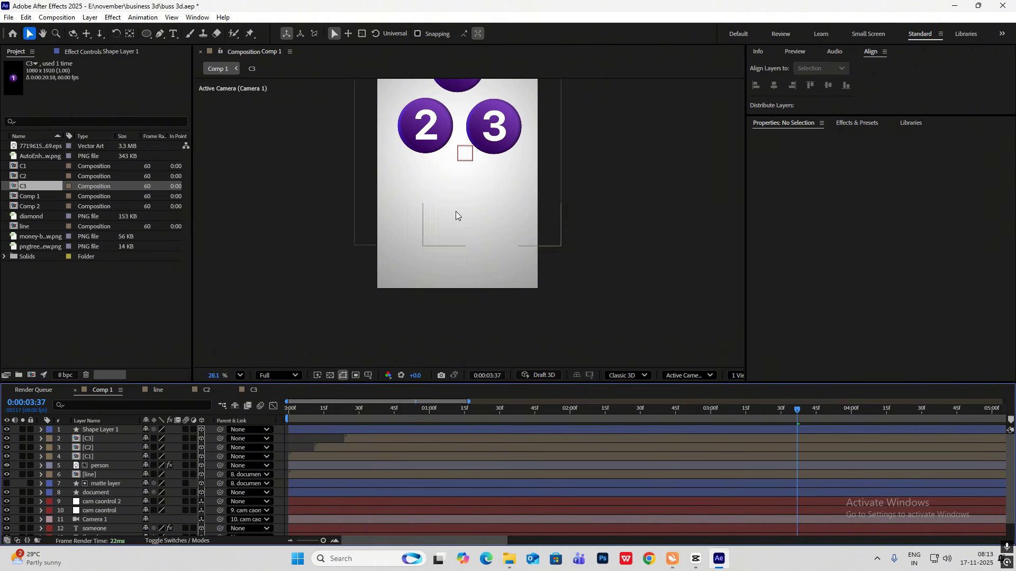
# Select Shape Layer 1 and locate its path relative to the composition frame.
pyautogui.scroll(-5, 458, 210)
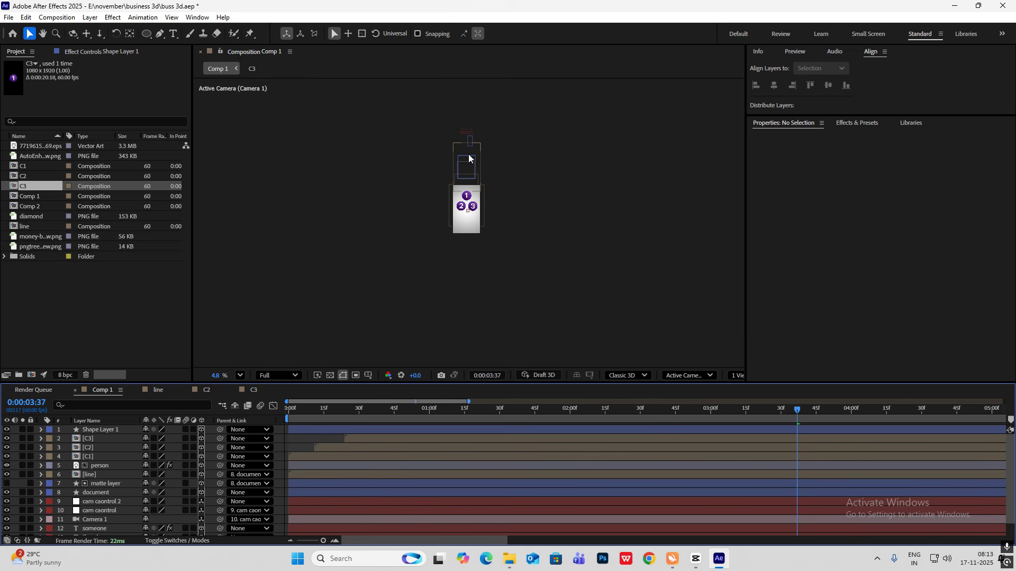
pyautogui.scroll(2, 475, 144)
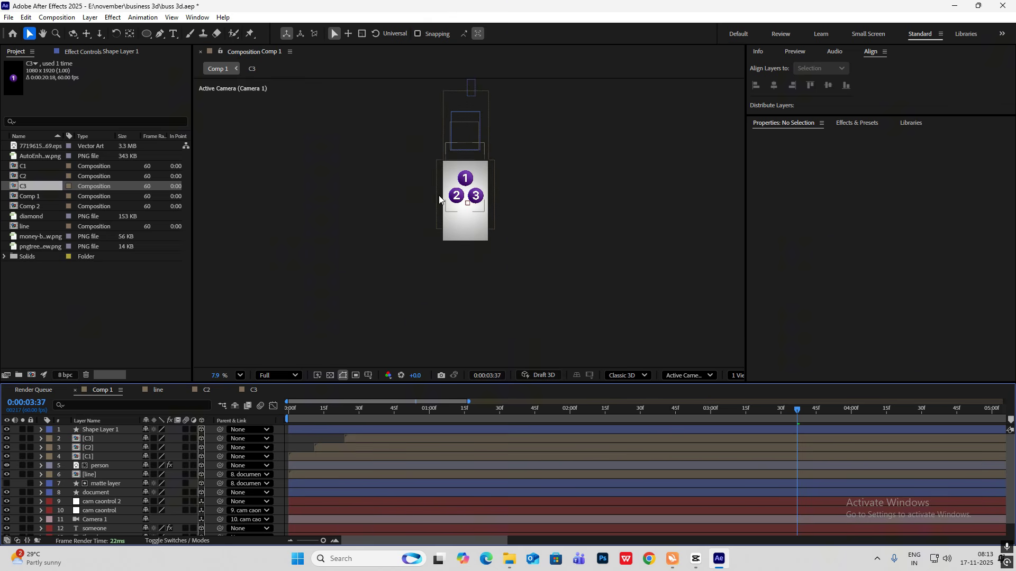
pyautogui.click(124, 430)
pyautogui.scroll(2, 468, 142)
pyautogui.scroll(-3, 469, 141)
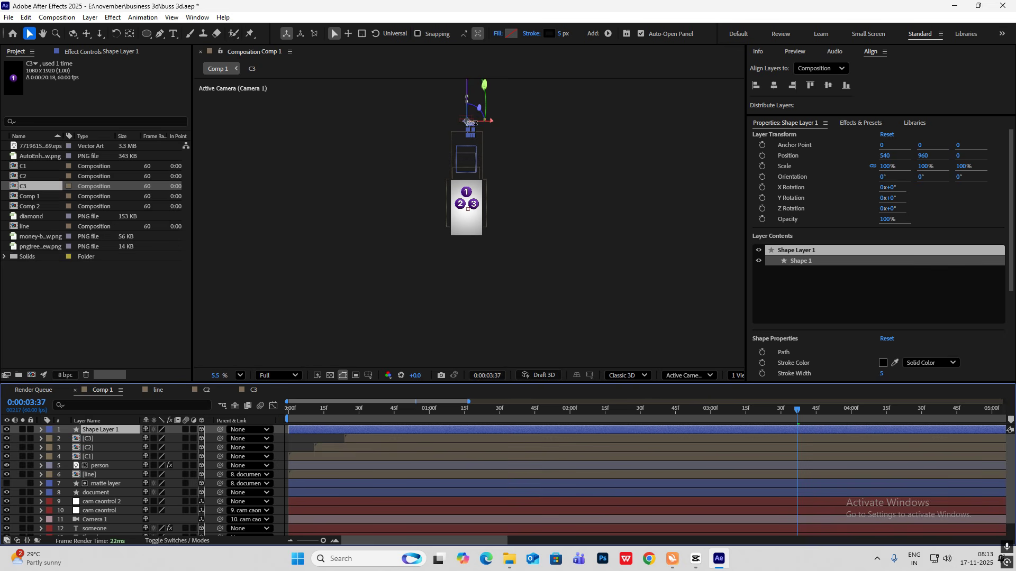
# Move the curved line below circle 3 and create a horizontally flipped duplicate of it.
pyautogui.moveTo(468, 208)
pyautogui.mouseDown()
pyautogui.moveTo(505, 203)
pyautogui.moveTo(504, 246)
pyautogui.moveTo(508, 238)
pyautogui.moveTo(468, 222)
pyautogui.mouseUp()
pyautogui.scroll(5, 468, 223)
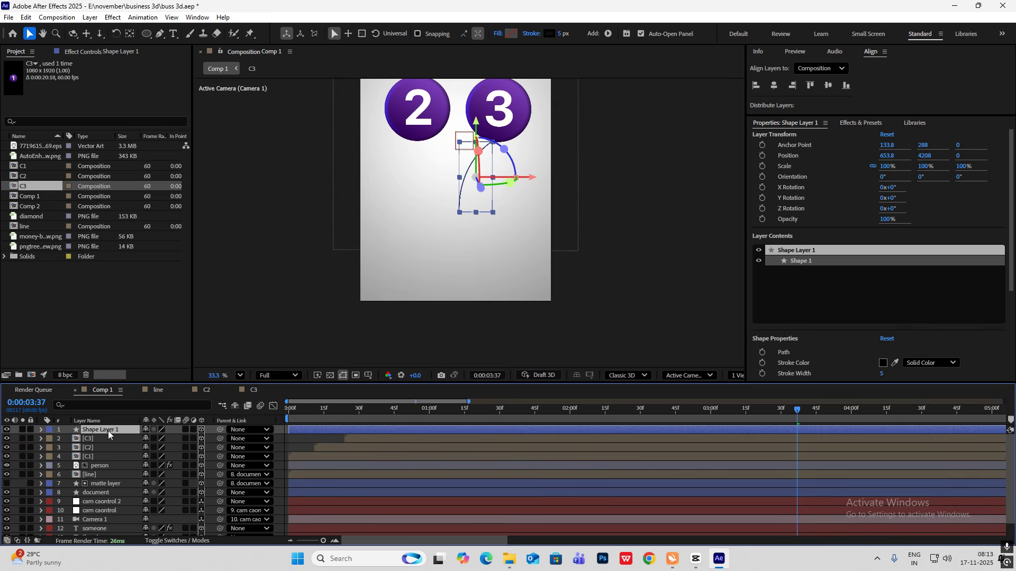
pyautogui.hotkey('ctrl', 'd')
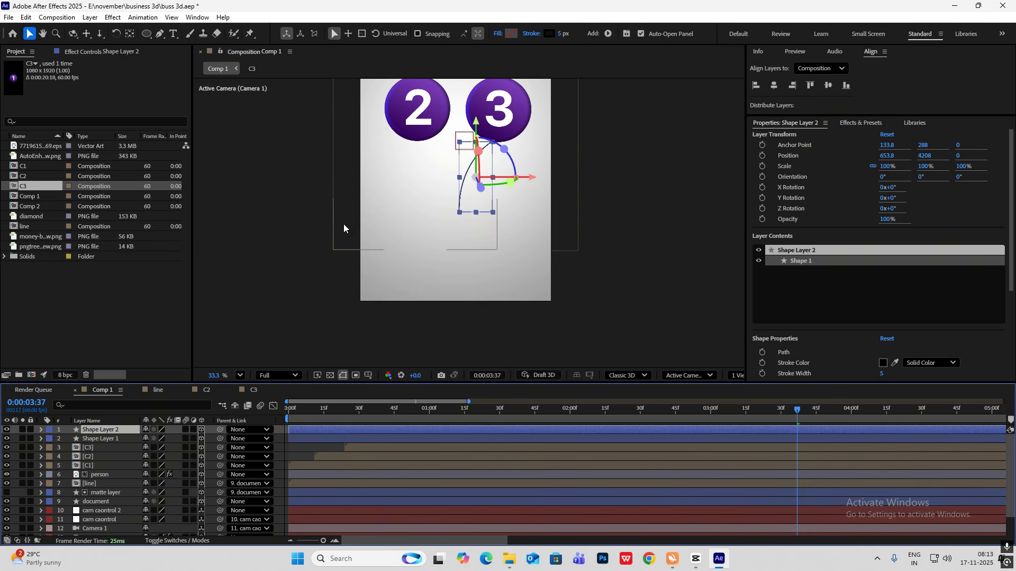
pyautogui.rightClick(123, 433)
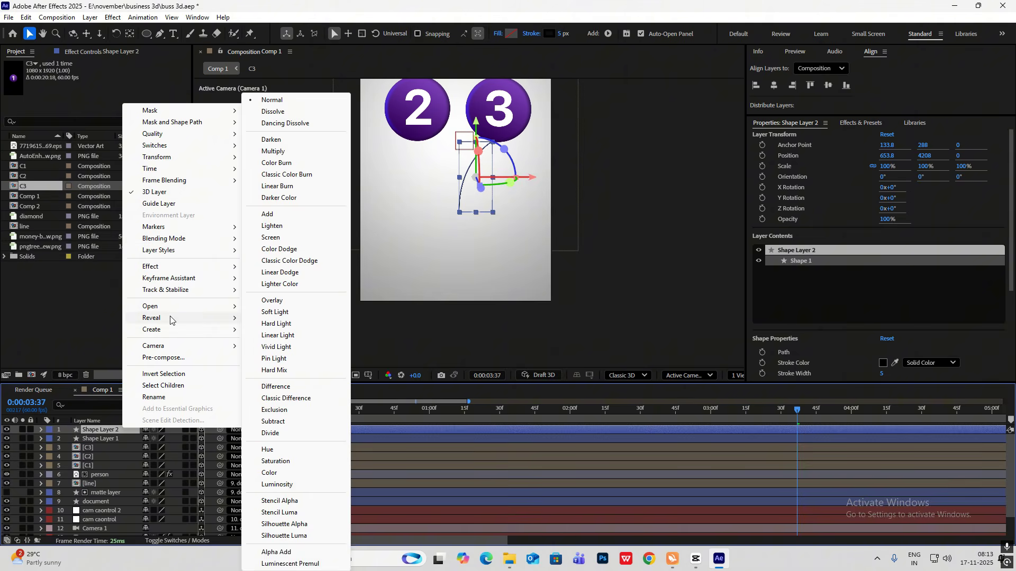
pyautogui.moveTo(159, 157)
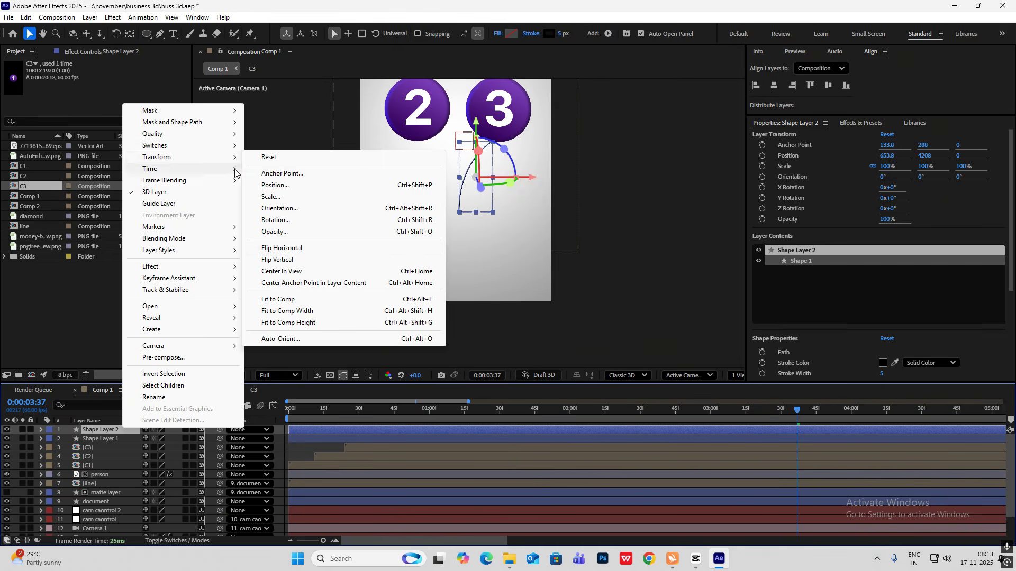
pyautogui.click(286, 249)
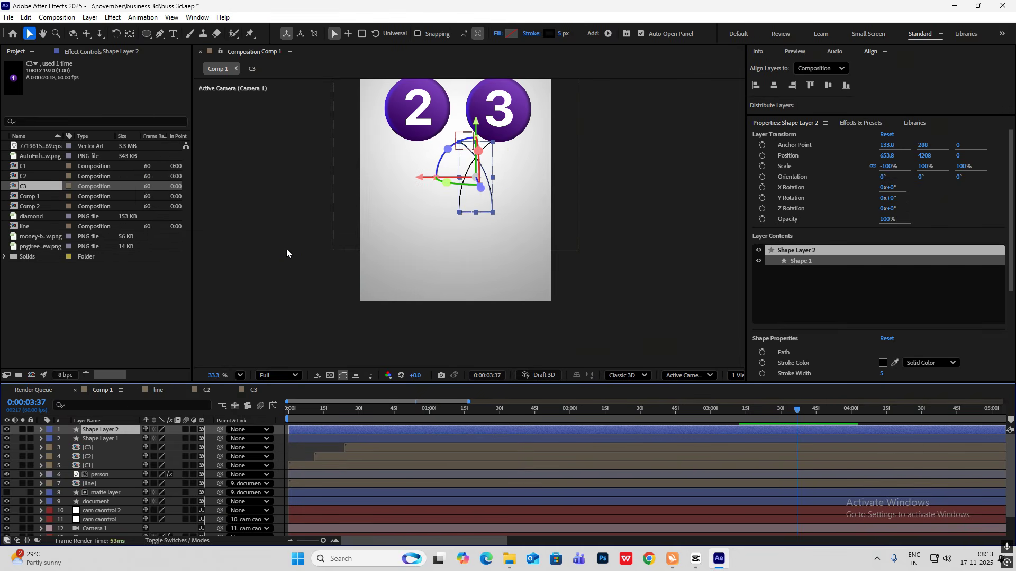
# Position the flipped curve below circle 2 so it mirrors the curve under circle 3.
pyautogui.moveTo(475, 176); pyautogui.dragTo(430, 175)
pyautogui.click(466, 263)
pyautogui.scroll(-5, 465, 263)
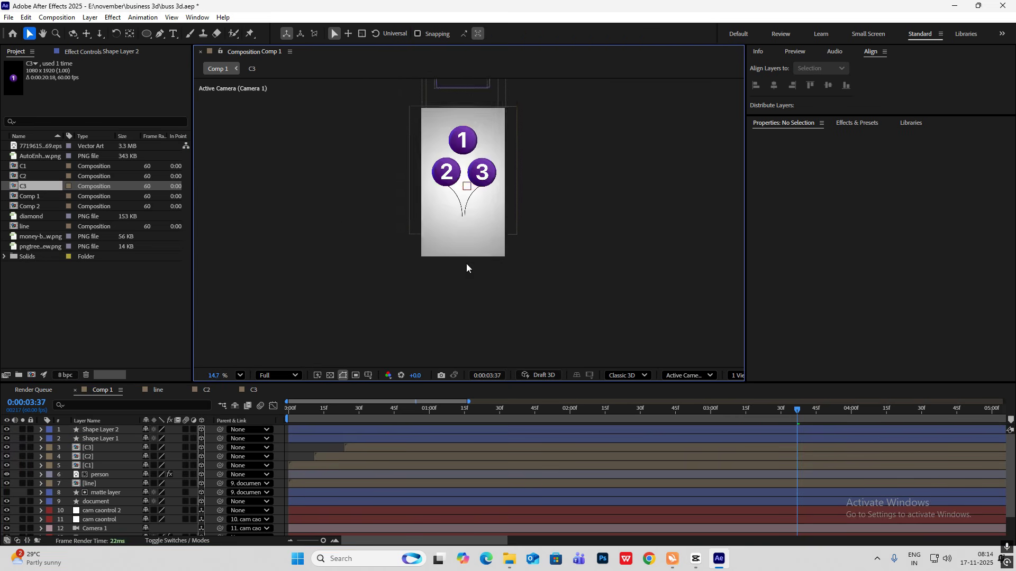
pyautogui.scroll(4, 465, 265)
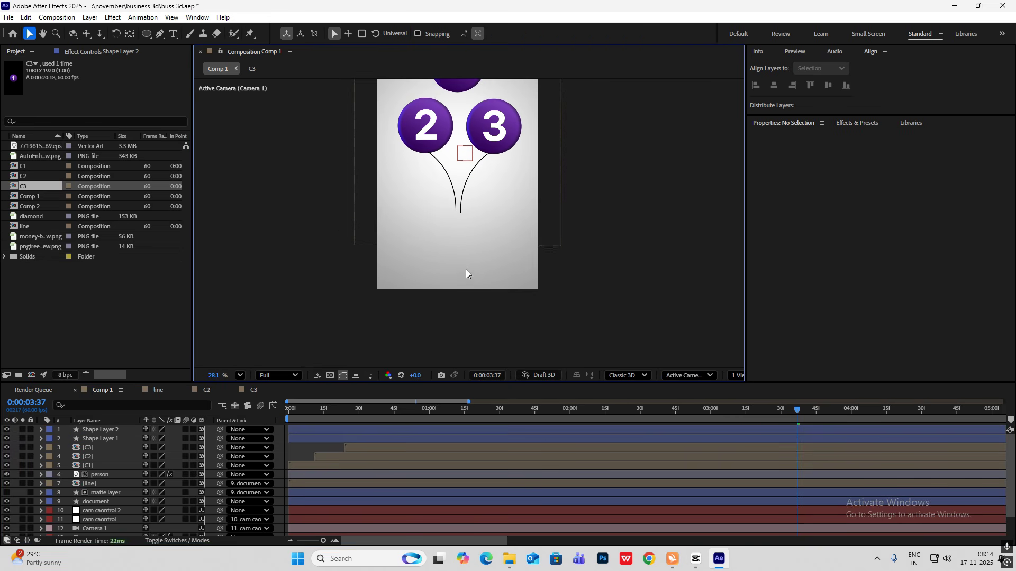
# Duplicate Shape Layer 2, reshape the copy into a straight vertical line and centre its anchor point.
pyautogui.click(116, 431)
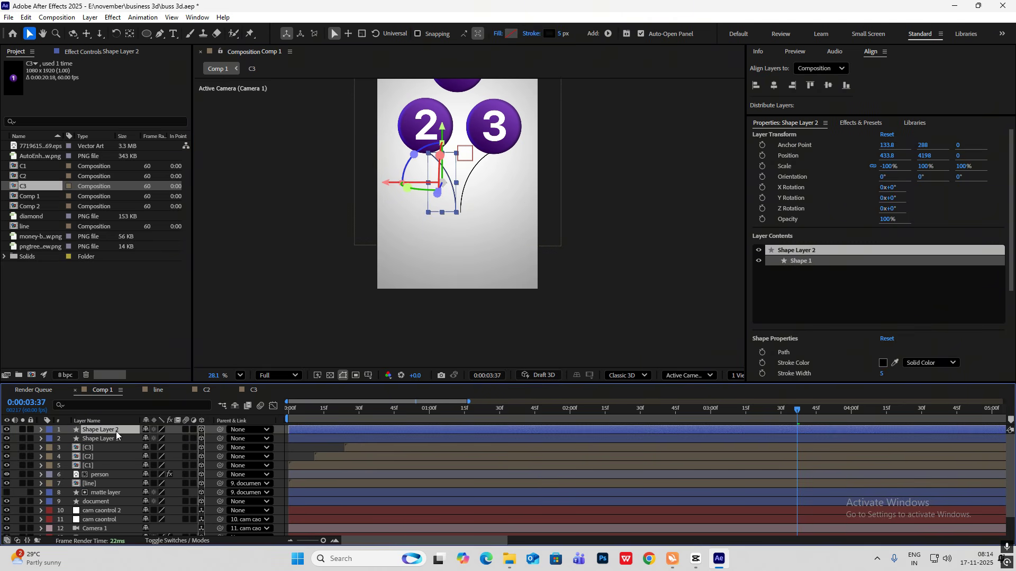
pyautogui.hotkey('ctrl', 'd')
pyautogui.moveTo(442, 181); pyautogui.dragTo(462, 98)
pyautogui.press('g')
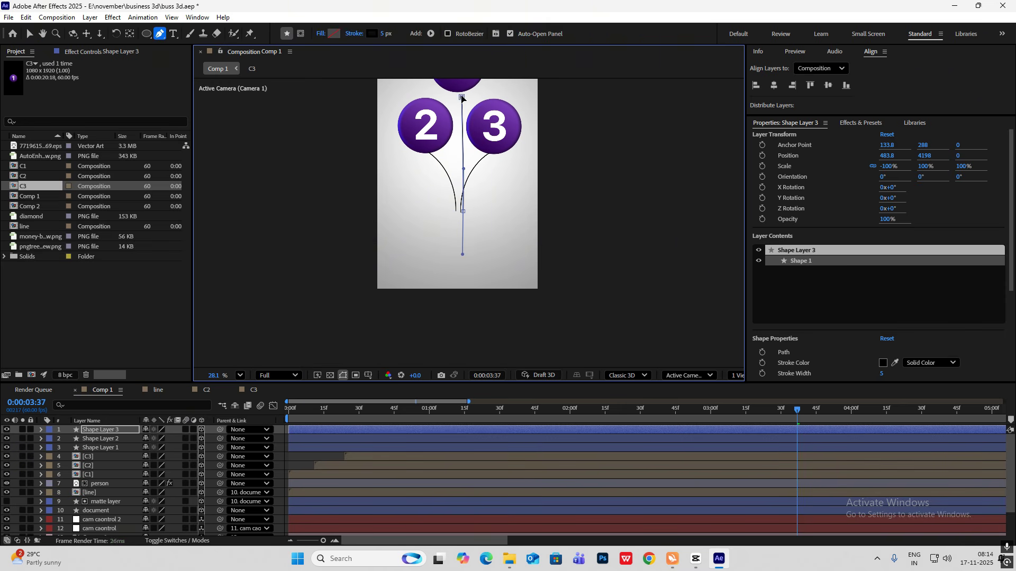
pyautogui.press('v')
pyautogui.hotkey('ctrl', 'alt', 'Home')
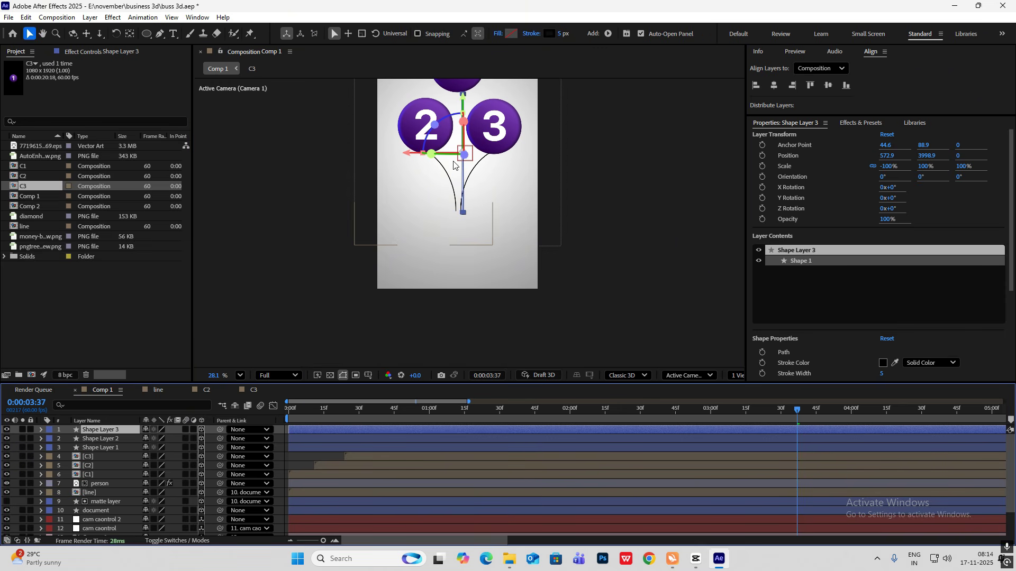
# Position the straight line below circle 1 and align the lines so their lower ends meet at one point.
pyautogui.moveTo(463, 152); pyautogui.dragTo(458, 150)
pyautogui.click(595, 176)
pyautogui.click(500, 188)
pyautogui.click(580, 202)
pyautogui.scroll(-2, 580, 202)
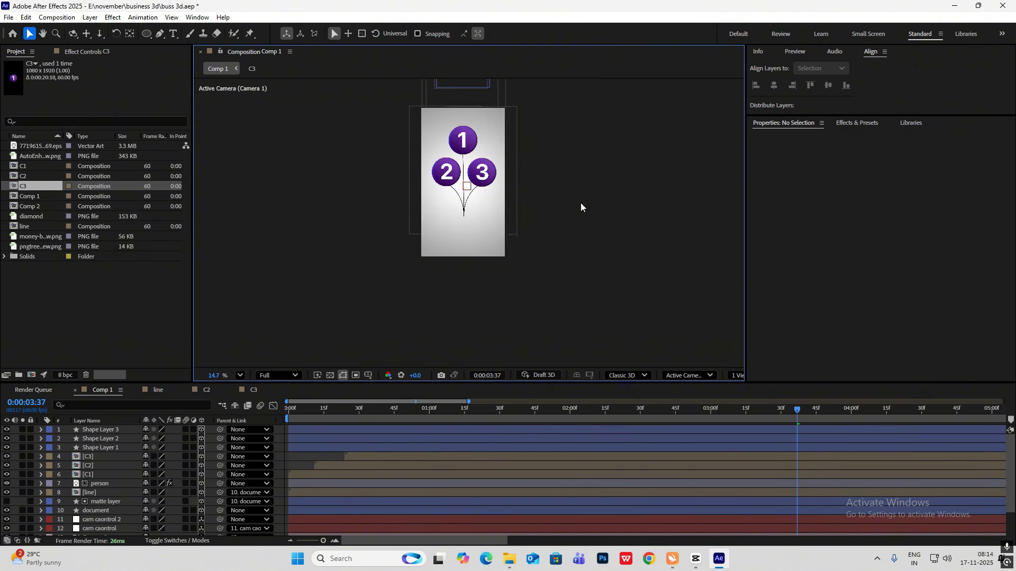
pyautogui.scroll(2, 540, 173)
pyautogui.scroll(-2, 490, 236)
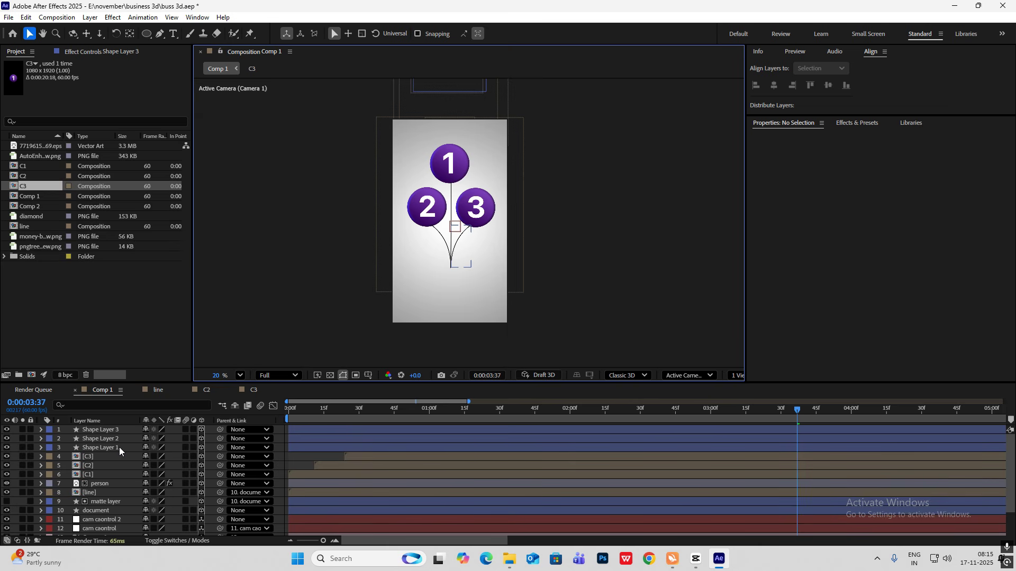
# Add dashes to the stroke of Shape Layer 1 and set the dash length to 21.
pyautogui.click(119, 447)
pyautogui.click(40, 447)
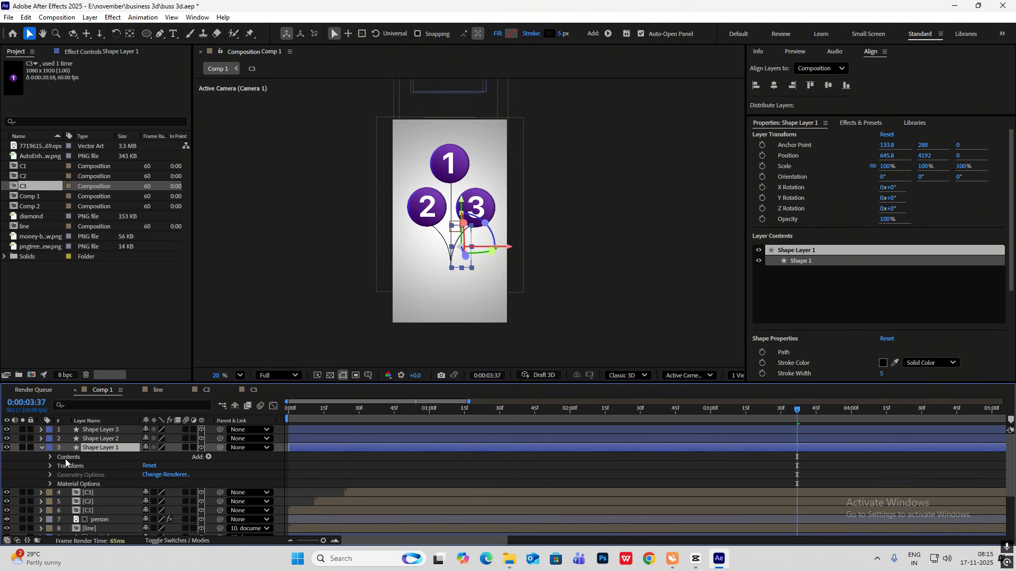
pyautogui.click(50, 458)
pyautogui.click(60, 467)
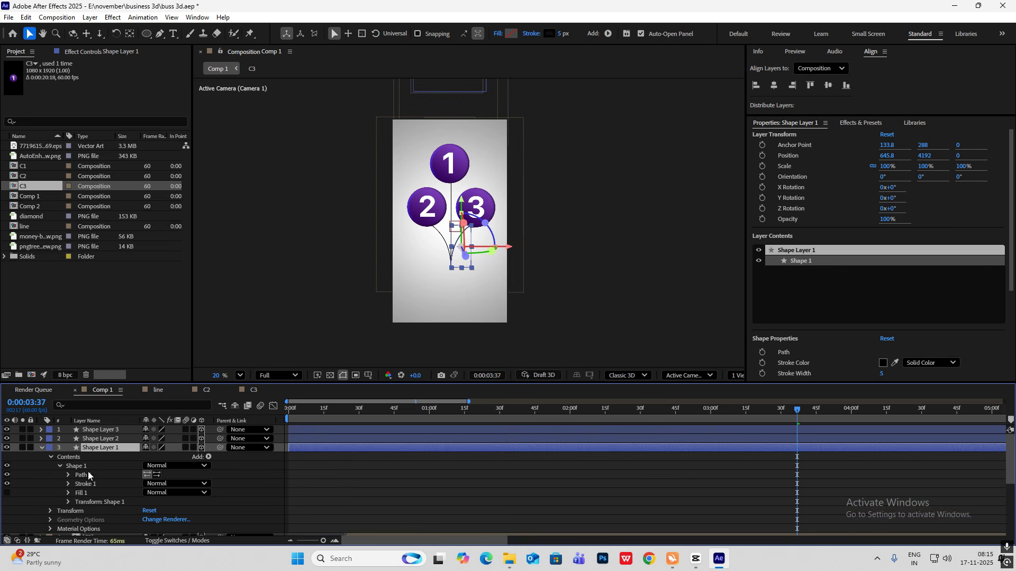
pyautogui.scroll(-1, 82, 476)
pyautogui.click(68, 457)
pyautogui.scroll(-1, 87, 460)
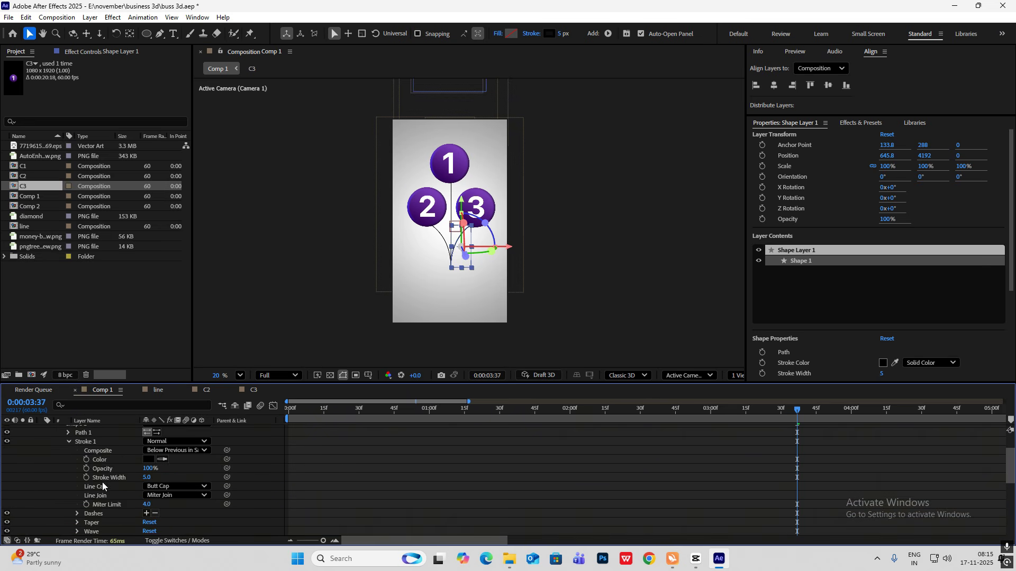
pyautogui.scroll(-3, 104, 487)
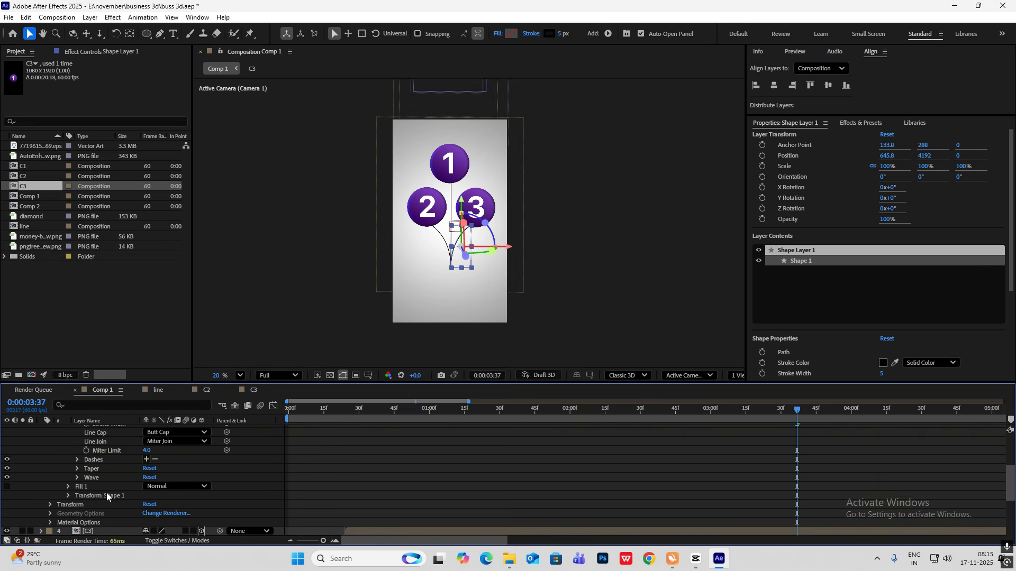
pyautogui.click(147, 459)
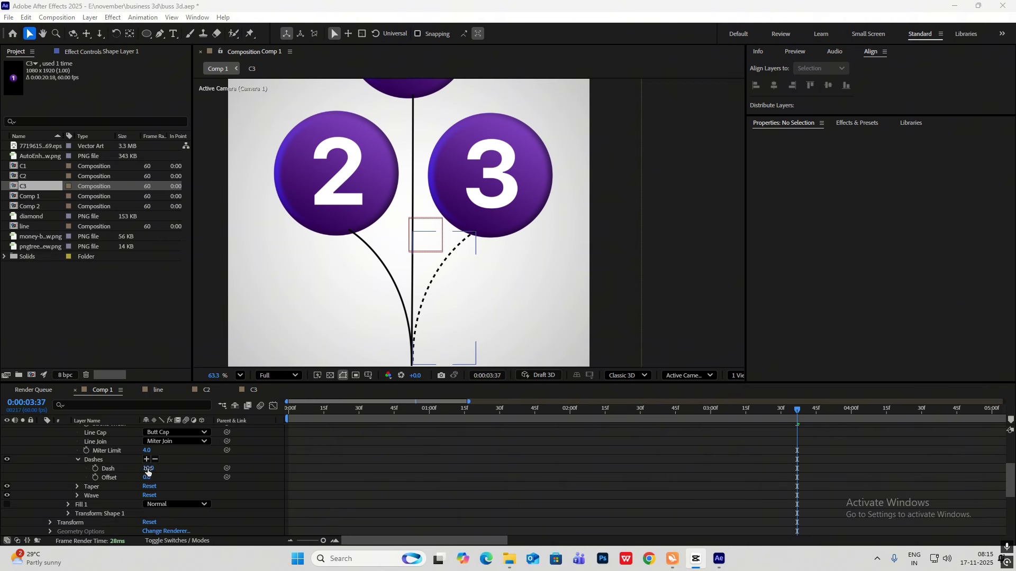
pyautogui.moveTo(148, 470); pyautogui.dragTo(154, 470)
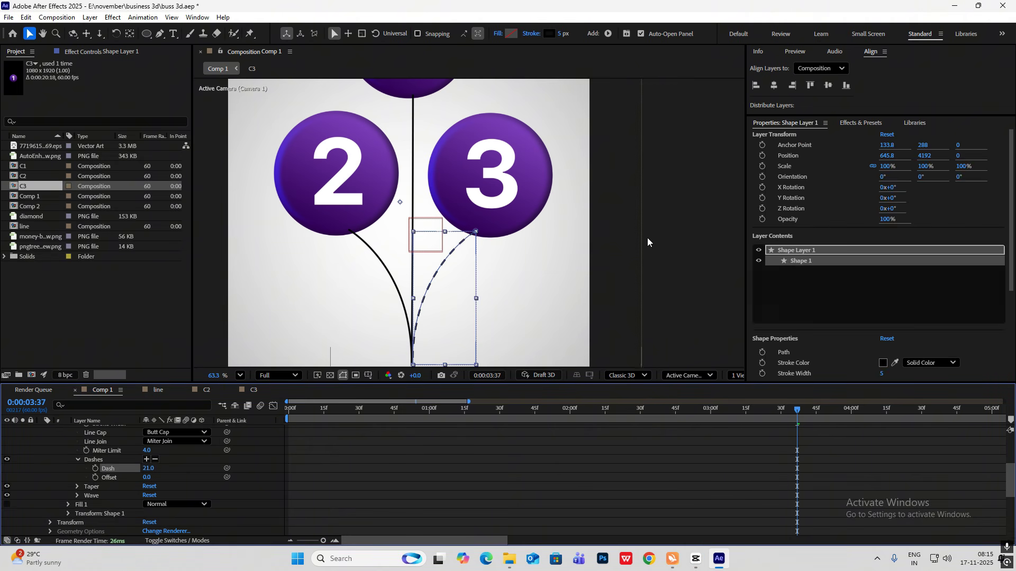
pyautogui.scroll(-3, 647, 237)
pyautogui.scroll(5, 93, 486)
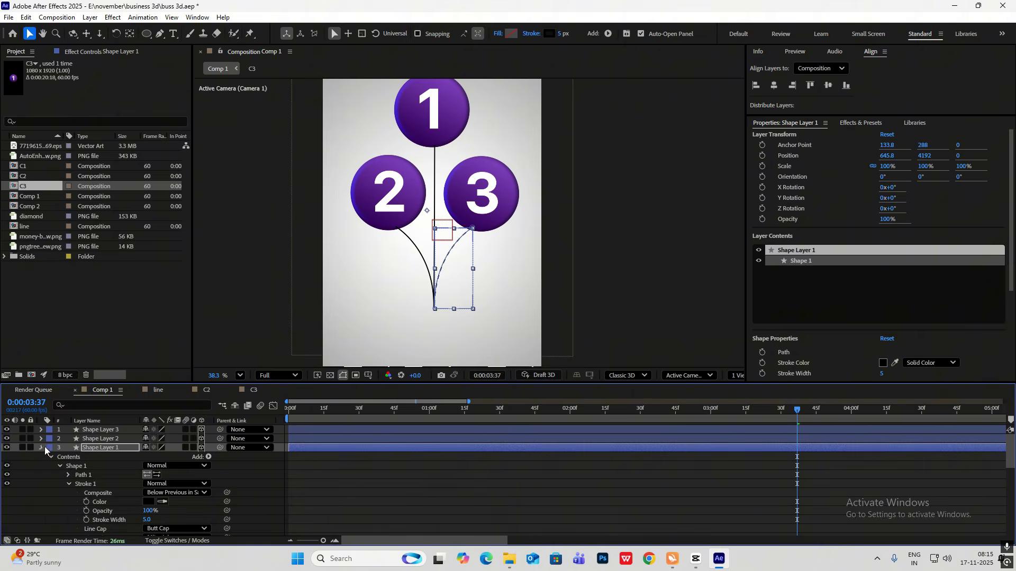
# Paste the dashed stroke settings onto Stroke 1 of Shape Layer 2, the curve below circle 2.
pyautogui.click(43, 447)
pyautogui.click(93, 439)
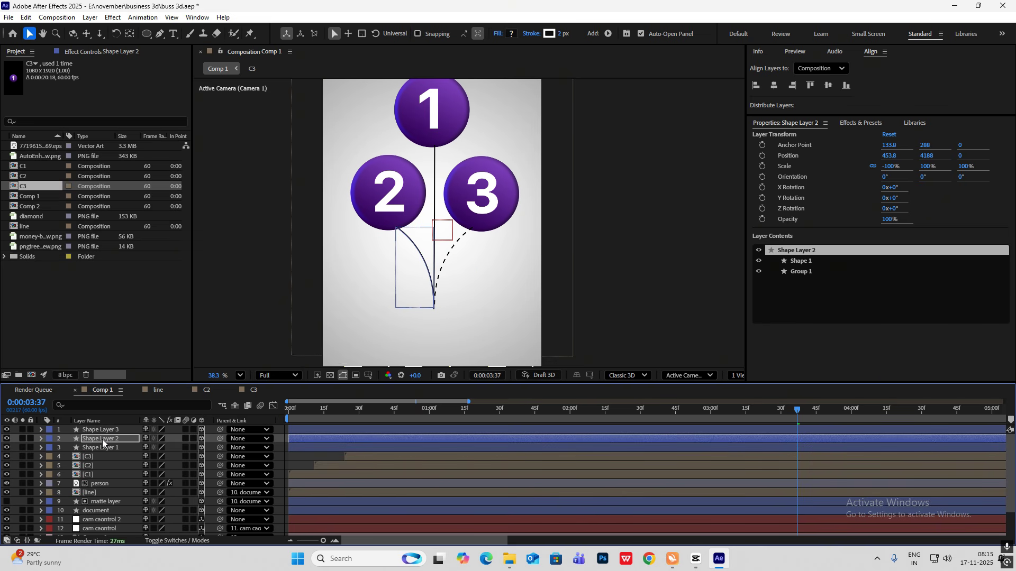
pyautogui.hotkey('ctrl', 'z')
pyautogui.click(41, 439)
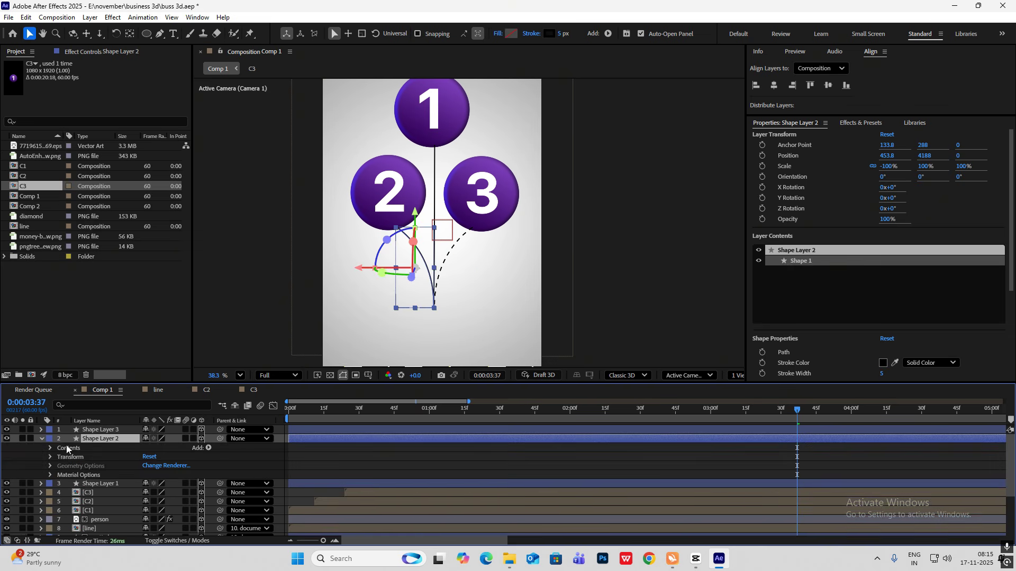
pyautogui.click(50, 448)
pyautogui.click(60, 456)
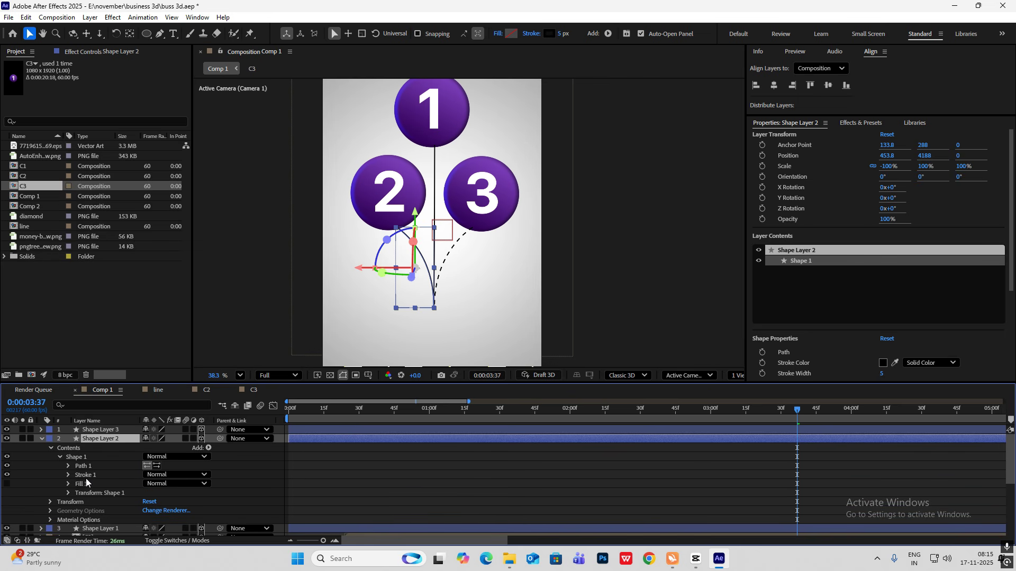
pyautogui.click(83, 476)
pyautogui.hotkey('ctrl', 'v')
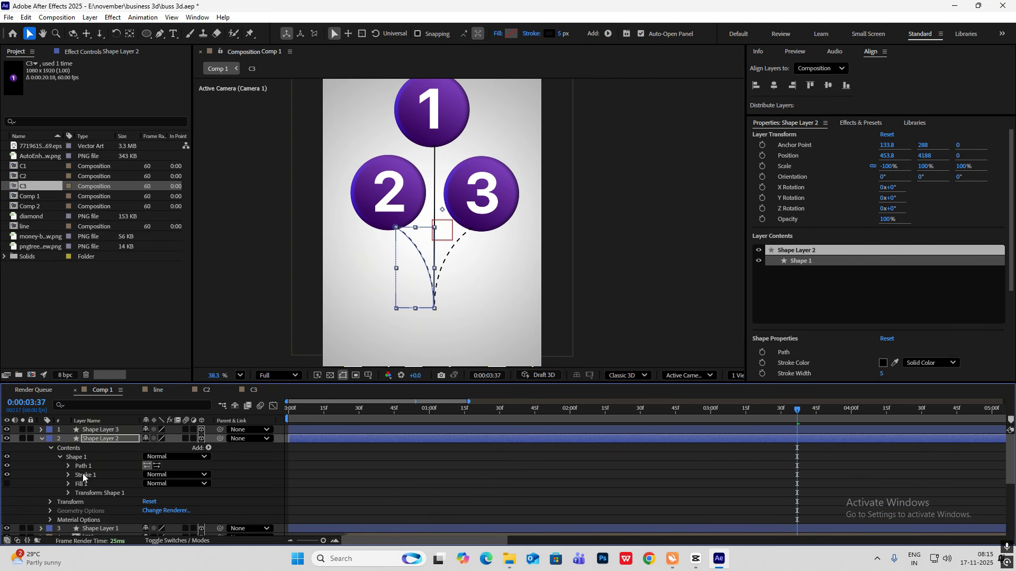
pyautogui.click(627, 297)
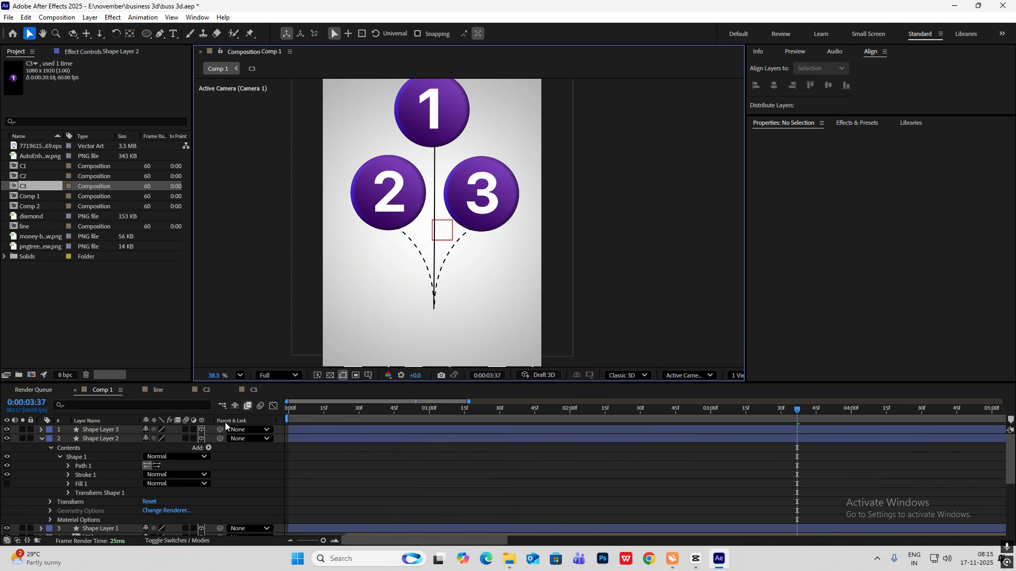
# Paste the dashed stroke settings onto Stroke 1 of Shape Layer 3, the straight line below circle 1.
pyautogui.click(41, 438)
pyautogui.click(42, 430)
pyautogui.click(50, 439)
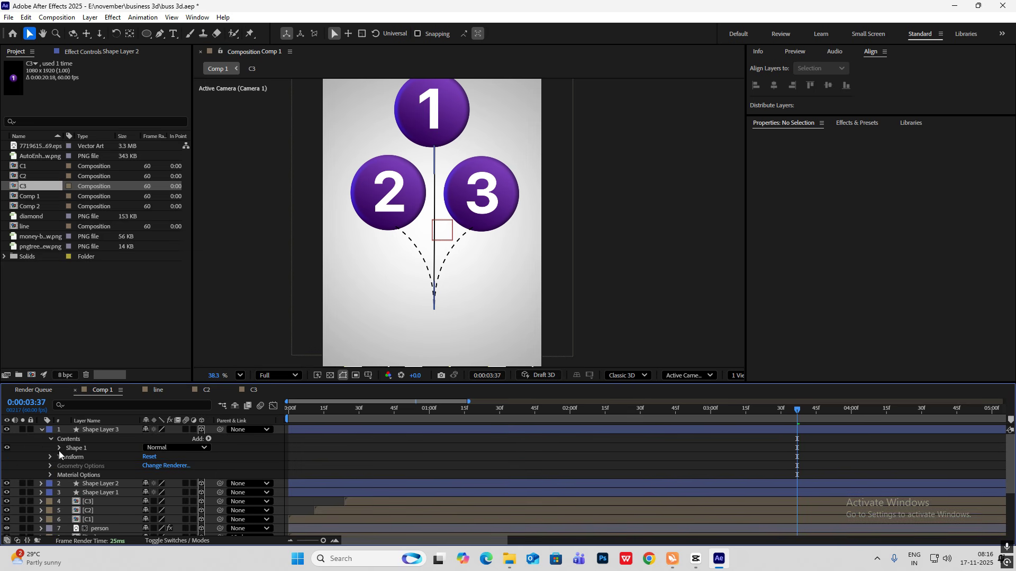
pyautogui.click(59, 449)
pyautogui.click(84, 468)
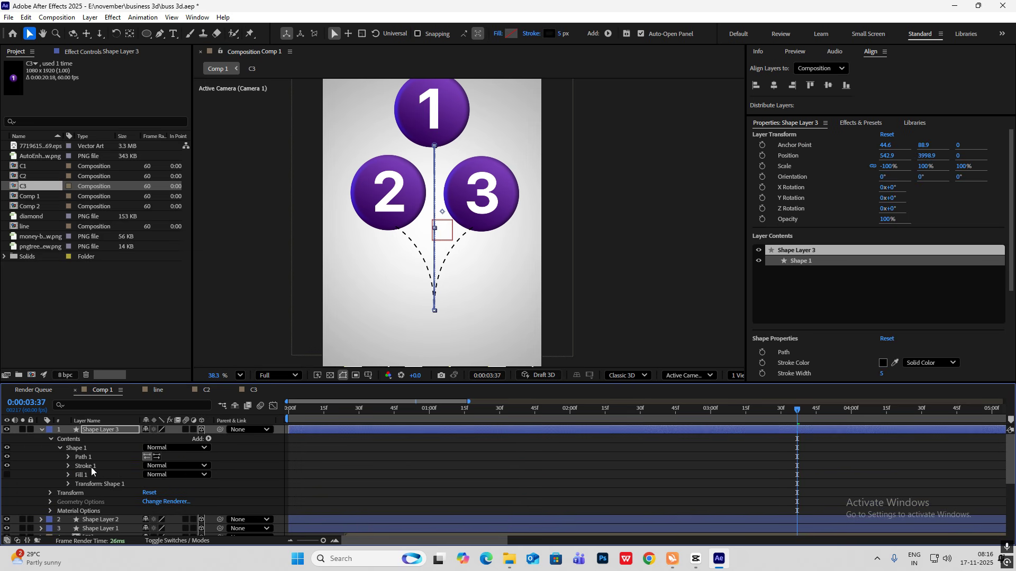
pyautogui.click(621, 267)
pyautogui.scroll(-2, 472, 257)
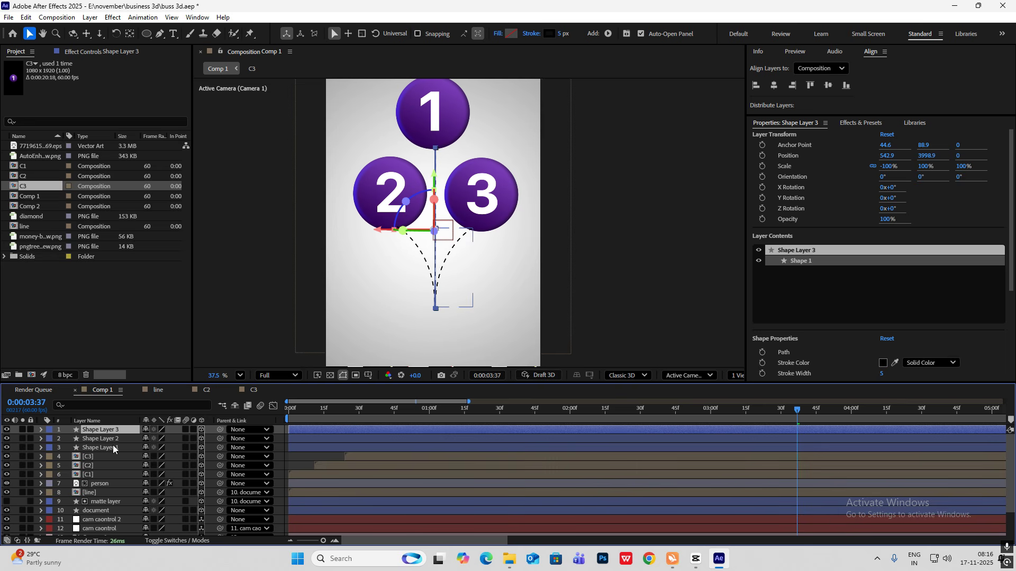
# Move Shape Layers 1 to 3 beneath the C1, C2 and C3 layers in the layer order.
pyautogui.keyDown('shift'); pyautogui.click(113, 448); pyautogui.keyUp('shift')
pyautogui.moveTo(117, 430); pyautogui.dragTo(109, 477)
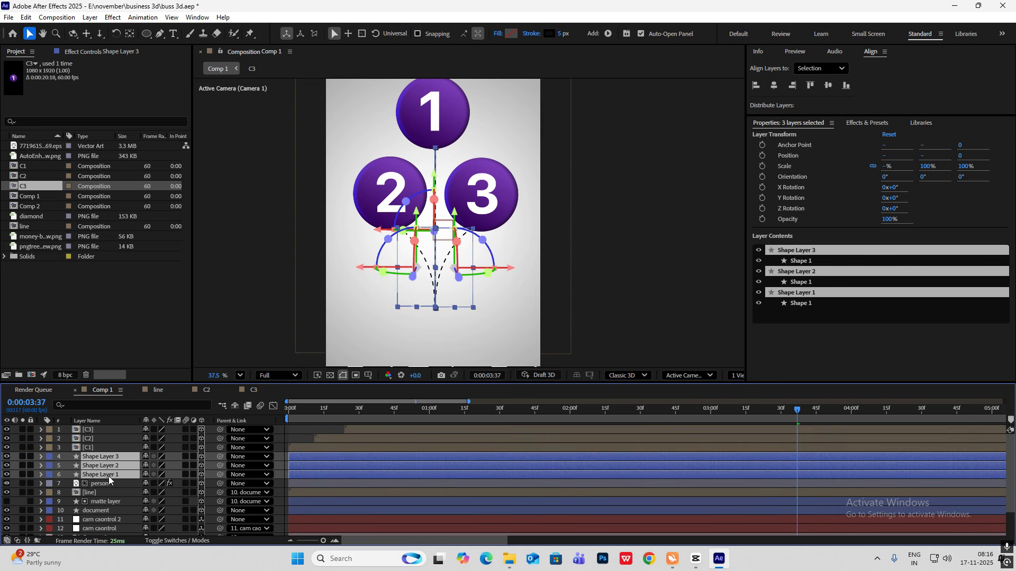
pyautogui.click(589, 237)
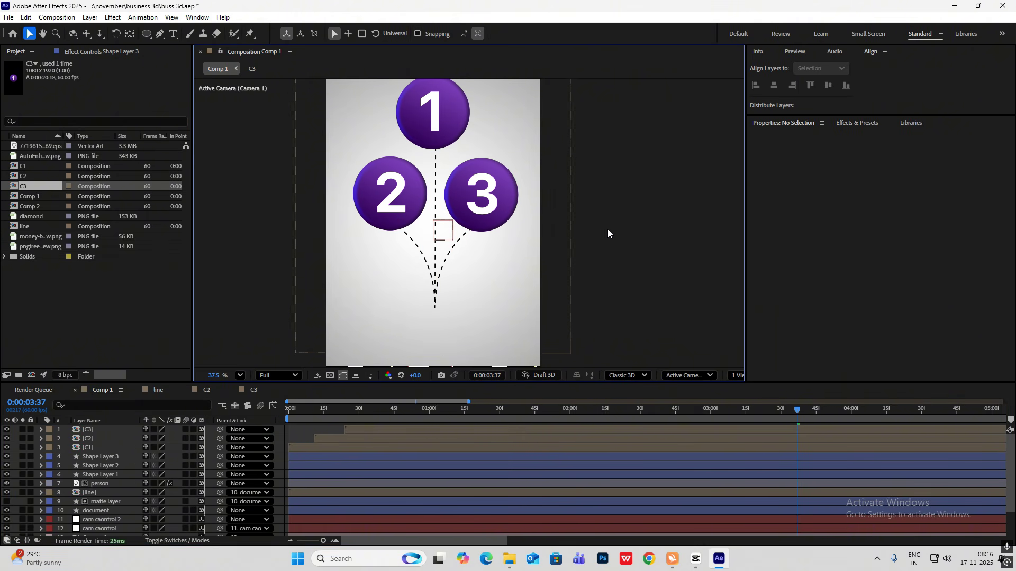
pyautogui.scroll(-1, 608, 230)
# Copy the Gradient Ramp effect from the "someone" text layer to Shape Layer 3.
pyautogui.scroll(-3, 94, 479)
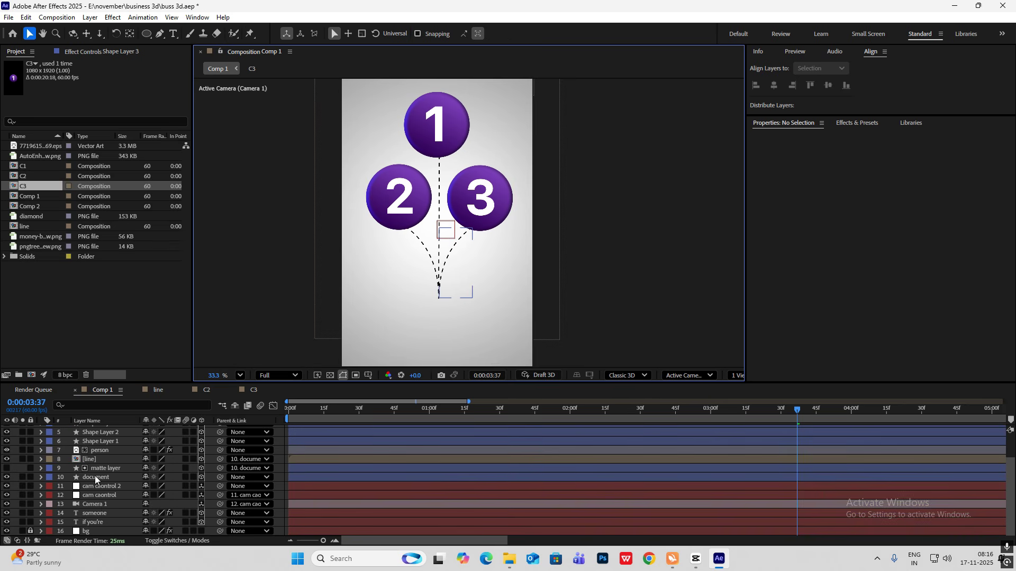
pyautogui.click(100, 513)
pyautogui.click(115, 51)
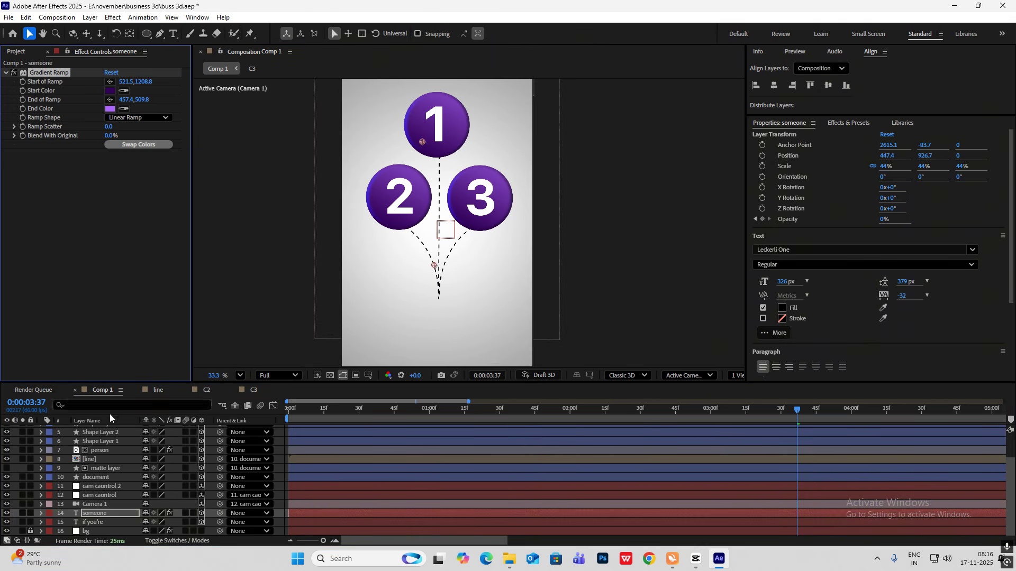
pyautogui.scroll(3, 108, 431)
pyautogui.click(98, 456)
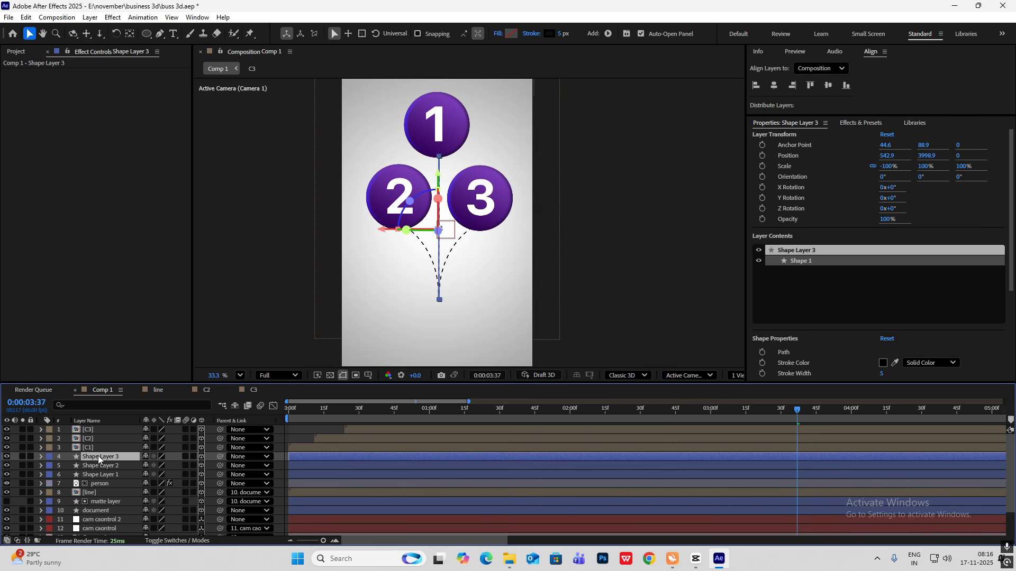
pyautogui.hotkey('ctrl', 'v')
pyautogui.click(656, 245)
pyautogui.scroll(3, 478, 278)
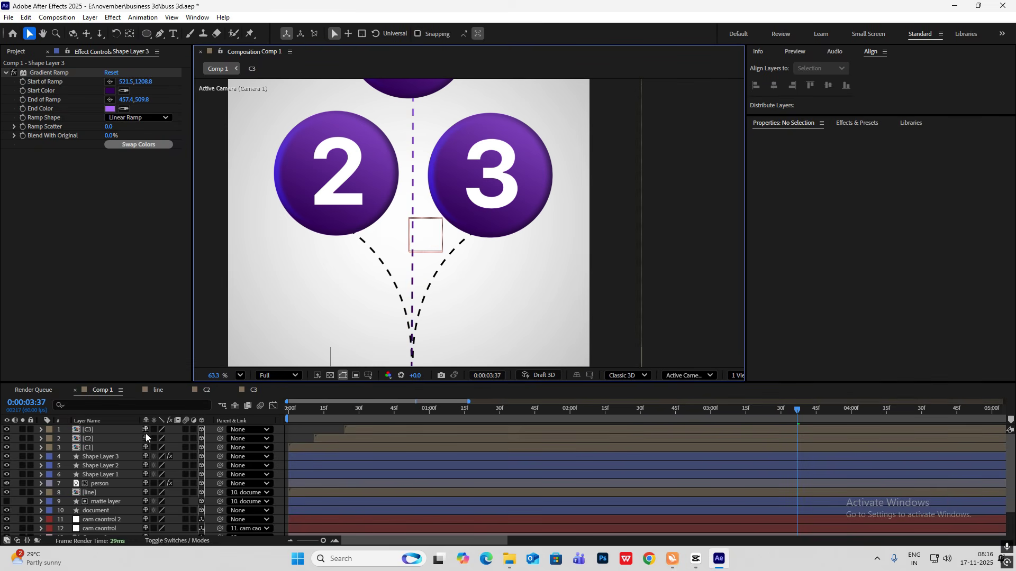
# Copy the Gradient Ramp effect from Shape Layer 3 to Shape Layers 2 and 1.
pyautogui.click(106, 457)
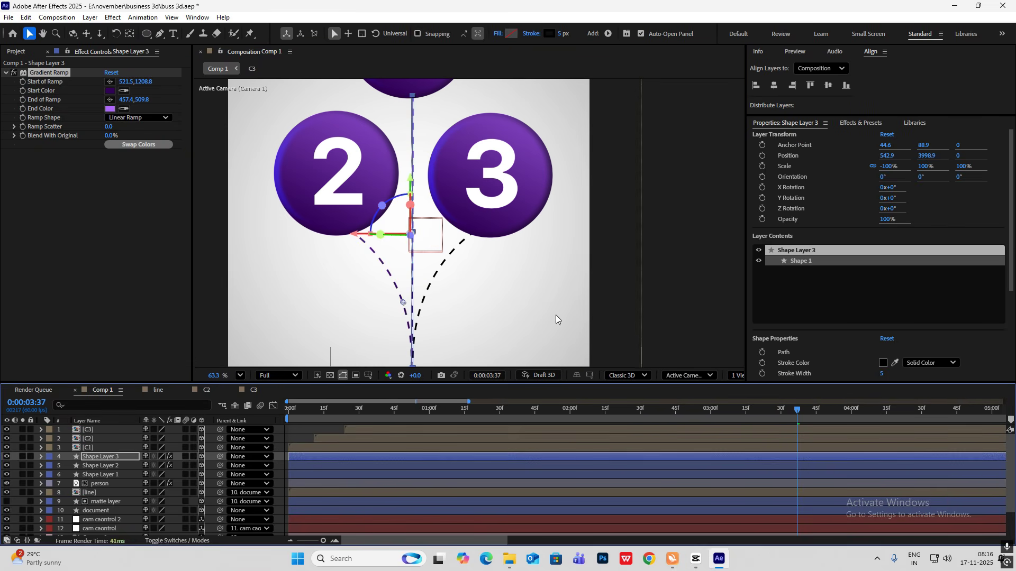
pyautogui.click(124, 146)
pyautogui.click(98, 439)
pyautogui.click(95, 457)
pyautogui.click(92, 474)
pyautogui.hotkey('ctrl', 'v')
pyautogui.click(635, 265)
pyautogui.scroll(-5, 487, 268)
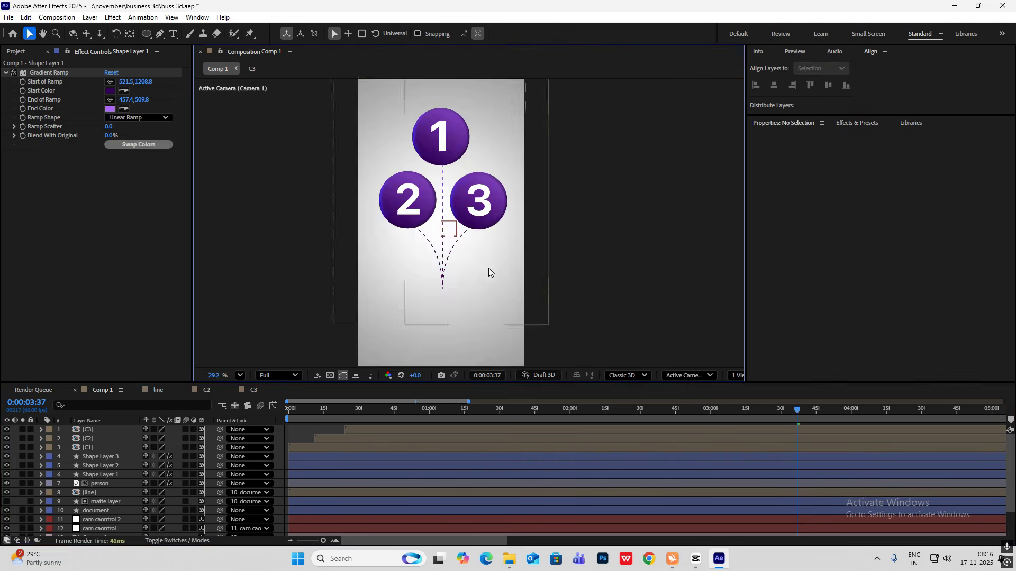
# Add the money-bag PNG to Comp 1 and place it below the circles, where the dashed lines meet.
pyautogui.scroll(3, 489, 272)
pyautogui.scroll(-6, 572, 259)
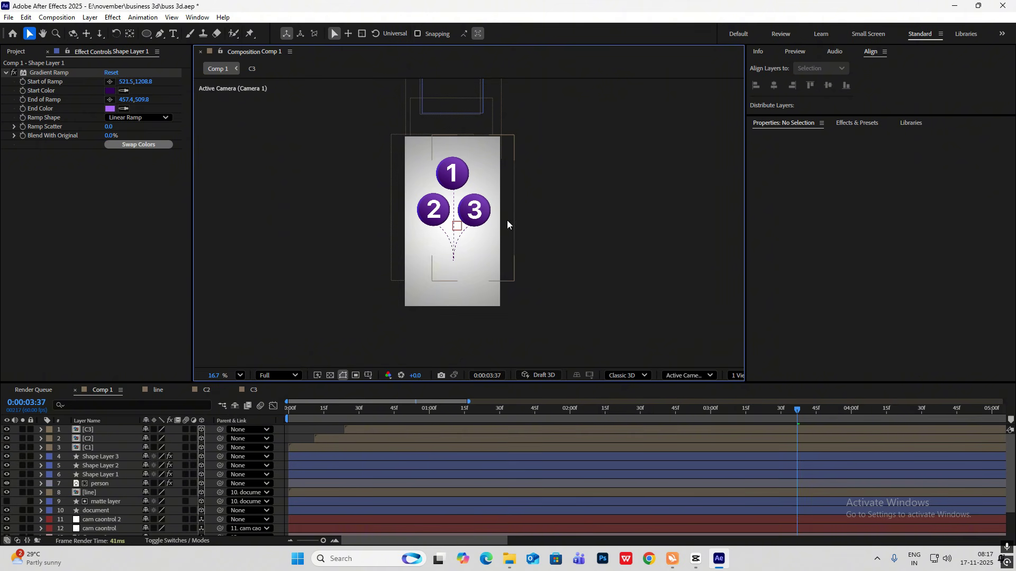
pyautogui.click(29, 53)
pyautogui.click(39, 158)
pyautogui.click(41, 146)
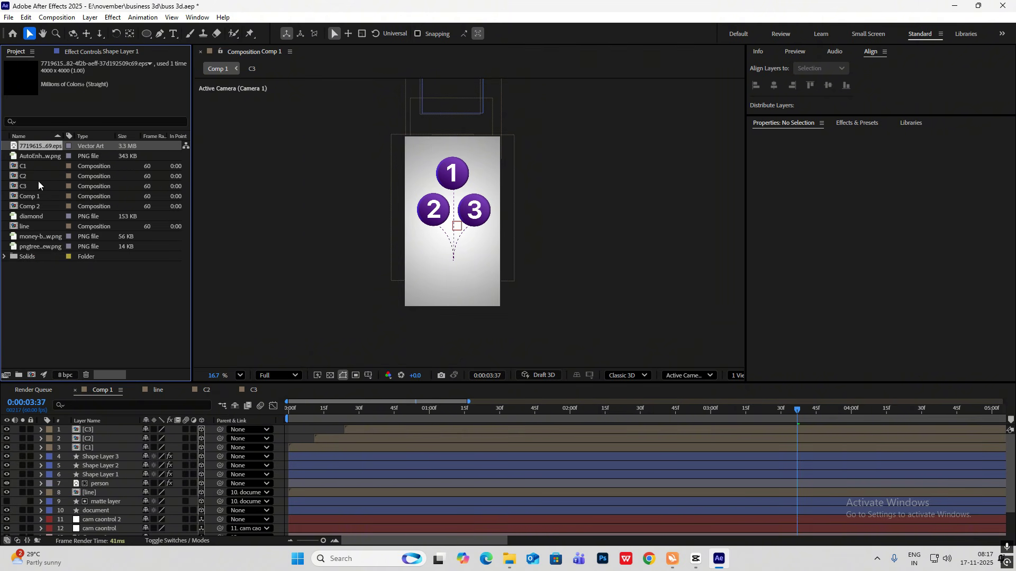
pyautogui.moveTo(40, 236); pyautogui.dragTo(426, 265)
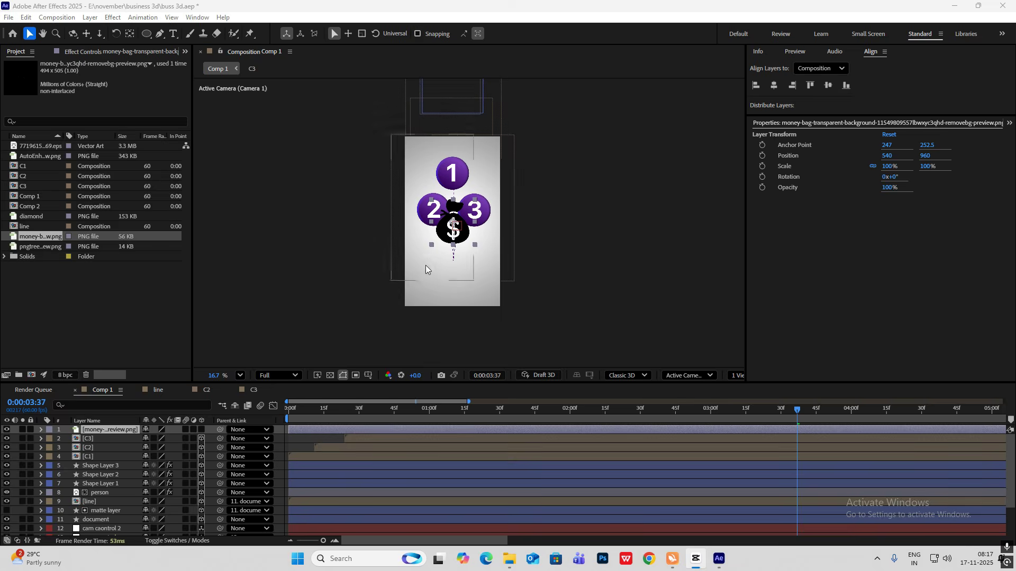
pyautogui.scroll(2, 426, 265)
pyautogui.moveTo(423, 238); pyautogui.dragTo(425, 327)
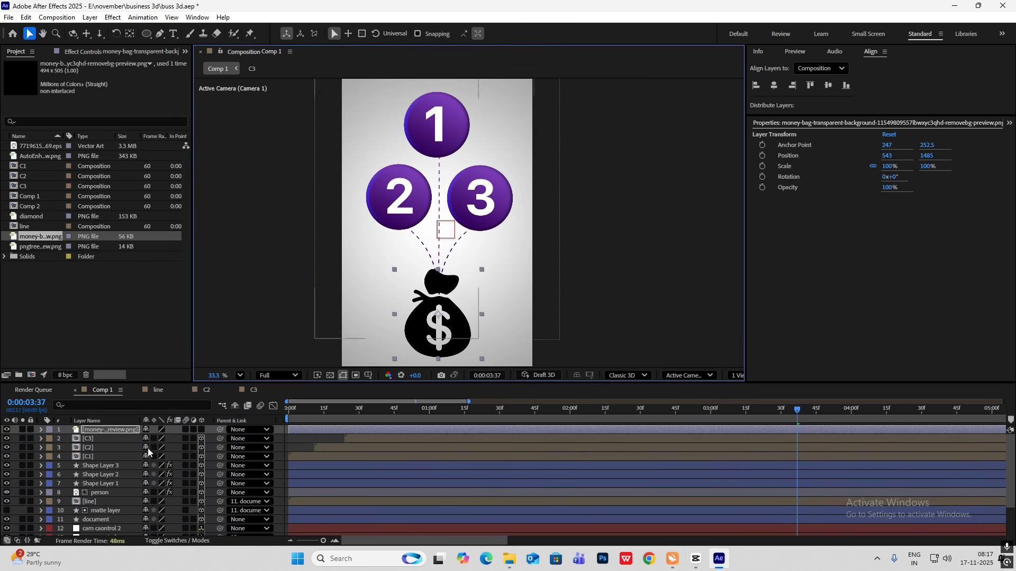
# Scale the money bag to 64%, make it a 3D layer and align it beneath the dashed lines at about 544, 4491.
pyautogui.press('s')
pyautogui.moveTo(179, 441); pyautogui.dragTo(160, 440)
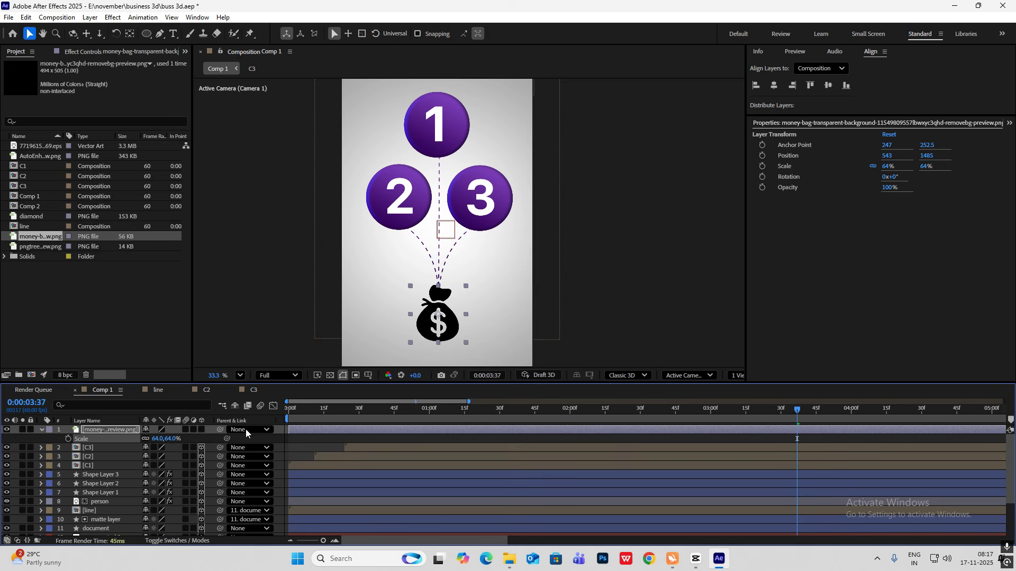
pyautogui.click(201, 430)
pyautogui.scroll(-4, 425, 287)
pyautogui.scroll(3, 424, 287)
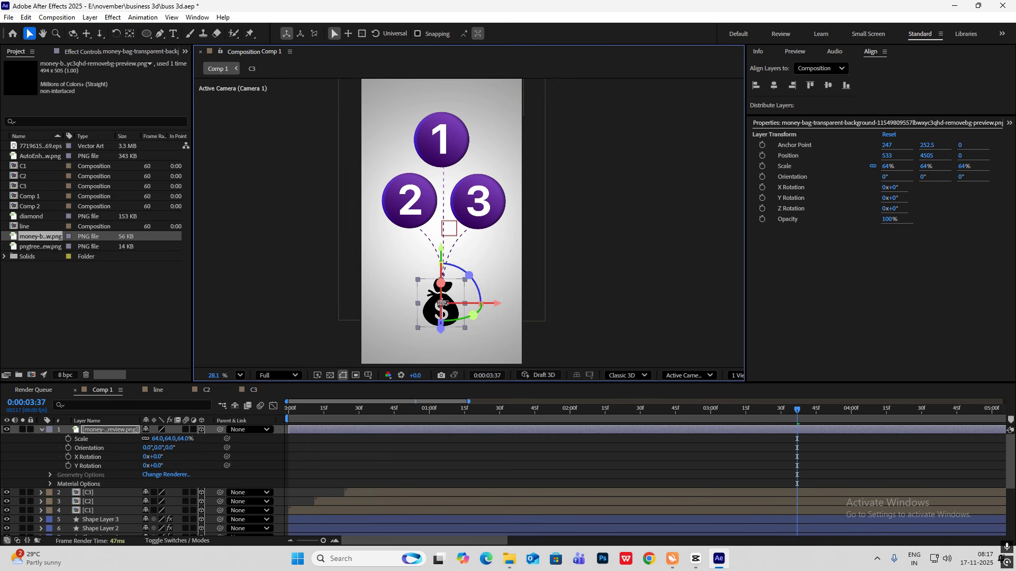
pyautogui.click(621, 231)
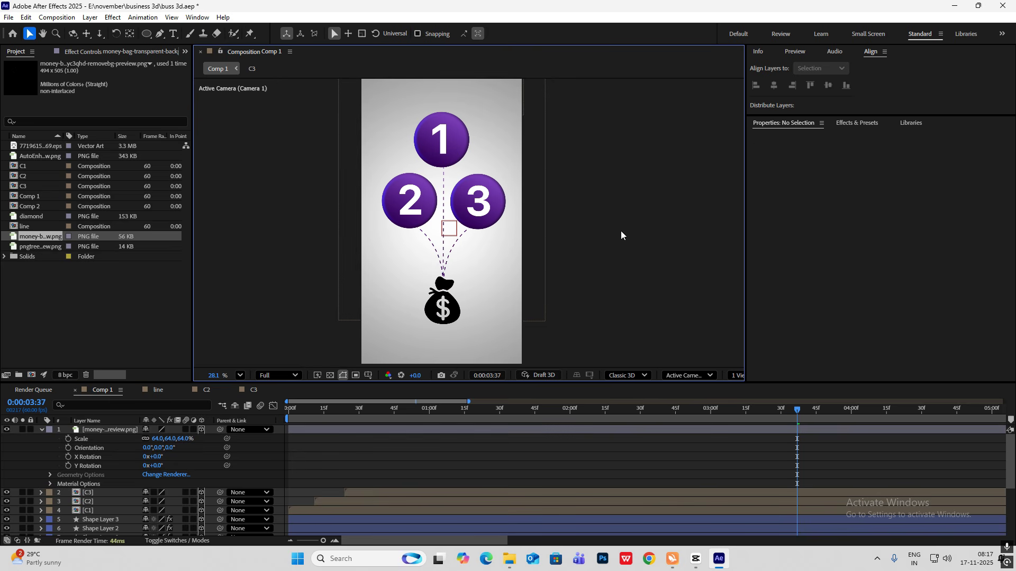
# Paste the copied Gradient Ramp effect onto the money-bag layer.
pyautogui.click(42, 430)
pyautogui.click(106, 430)
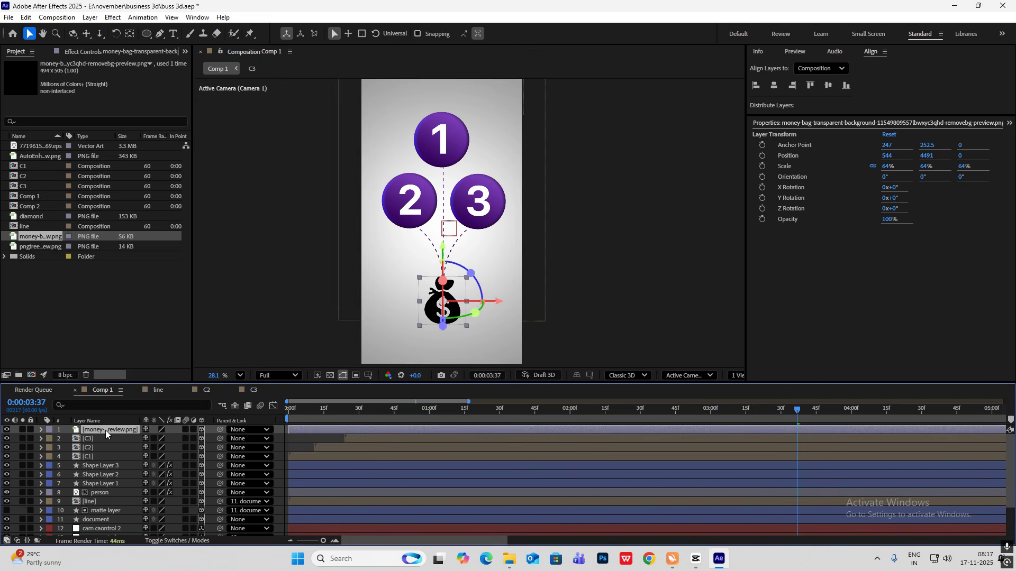
pyautogui.hotkey('ctrl', 'v')
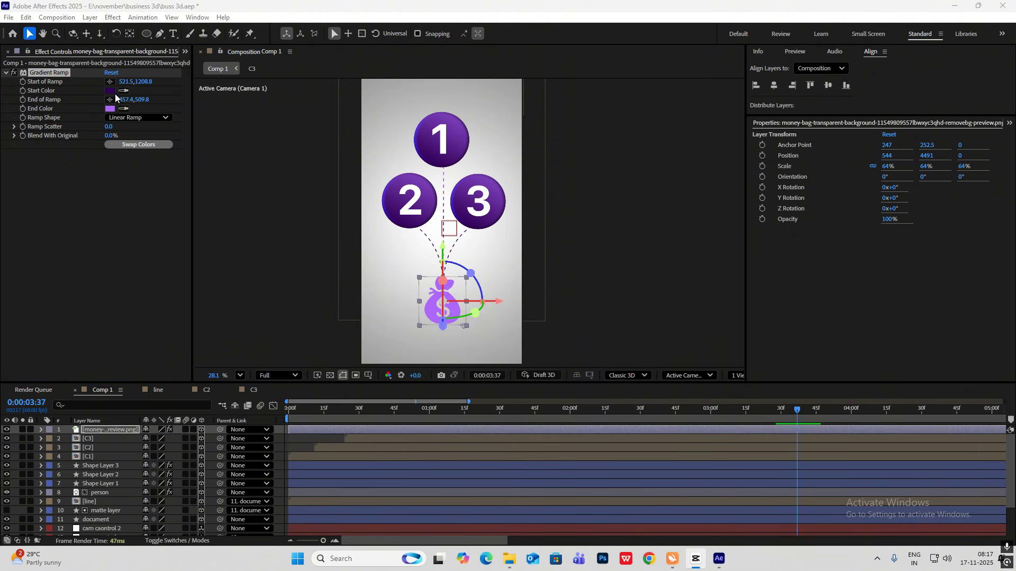
# Run the money bag's gradient diagonally, with Start of Ramp at about 85.9, 503.9 and End of Ramp at about 613.7, -23.9.
pyautogui.click(109, 81)
pyautogui.click(427, 328)
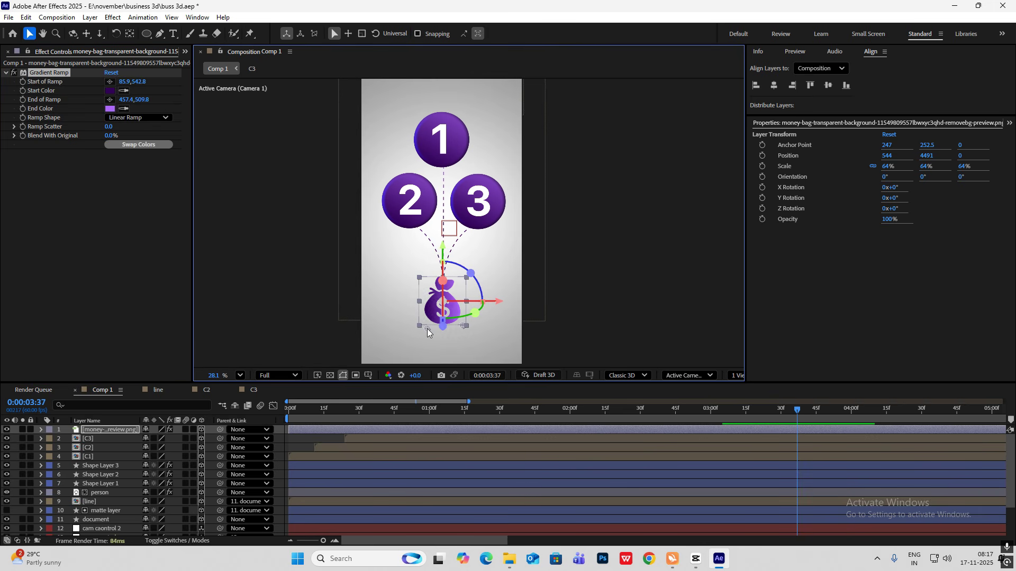
pyautogui.moveTo(427, 329)
pyautogui.mouseDown()
pyautogui.moveTo(415, 330)
pyautogui.moveTo(427, 324)
pyautogui.mouseUp()
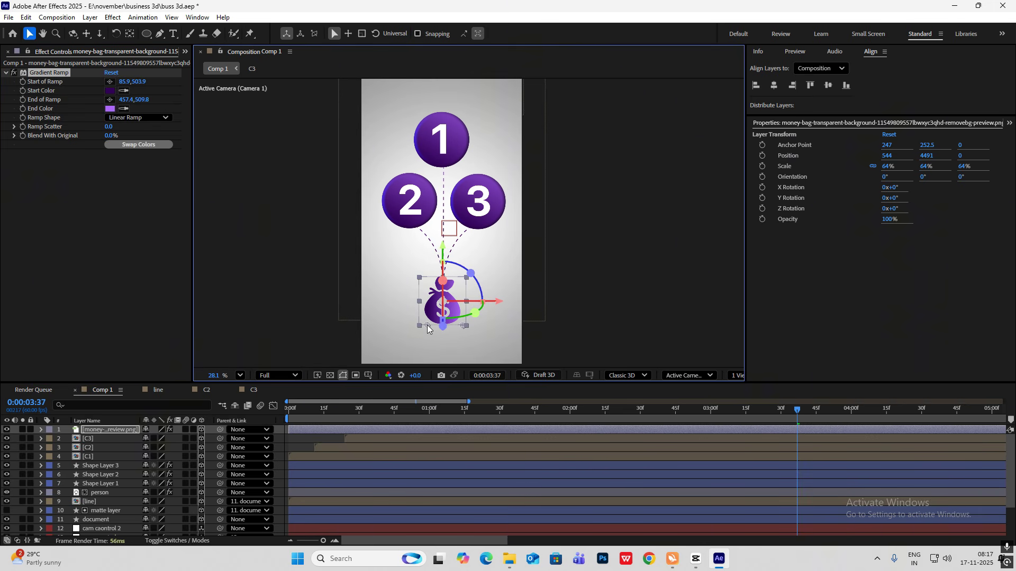
pyautogui.click(110, 99)
pyautogui.click(473, 284)
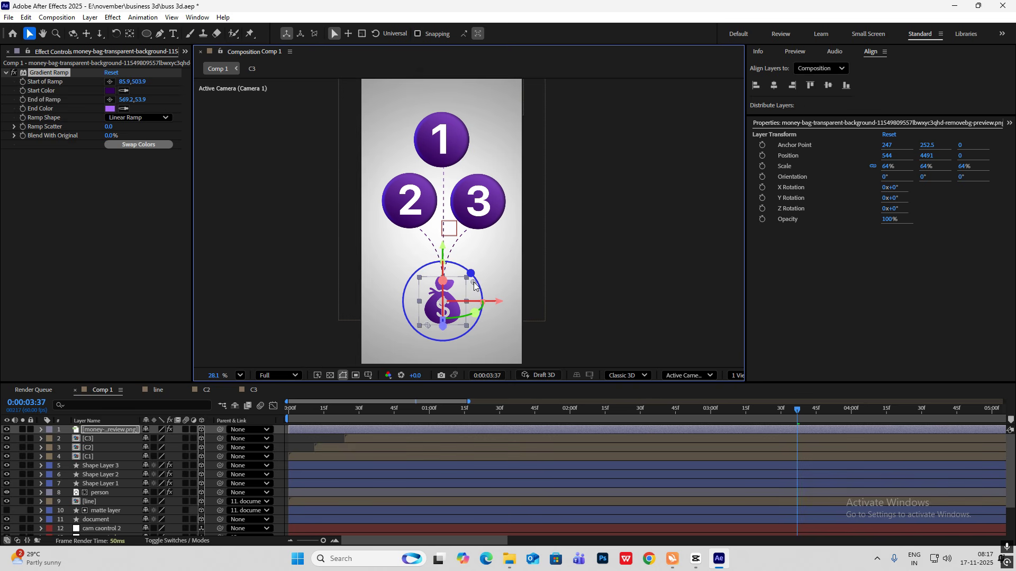
pyautogui.moveTo(474, 285); pyautogui.dragTo(486, 271)
pyautogui.click(606, 259)
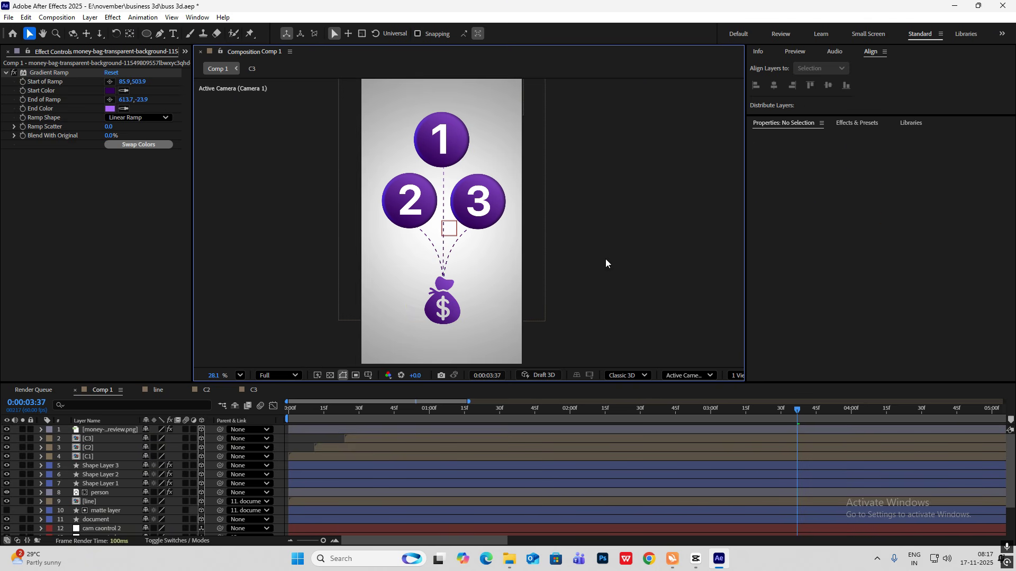
# Copy the layer styles from the circle 1 layer in composition C1 to the money-bag layer in Comp 1.
pyautogui.click(116, 458)
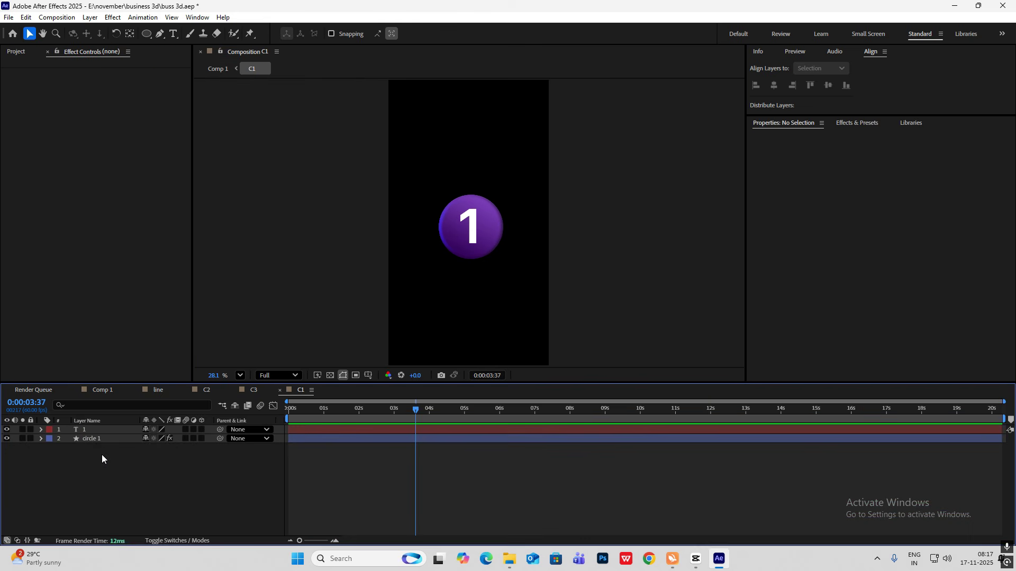
pyautogui.click(99, 440)
pyautogui.click(41, 439)
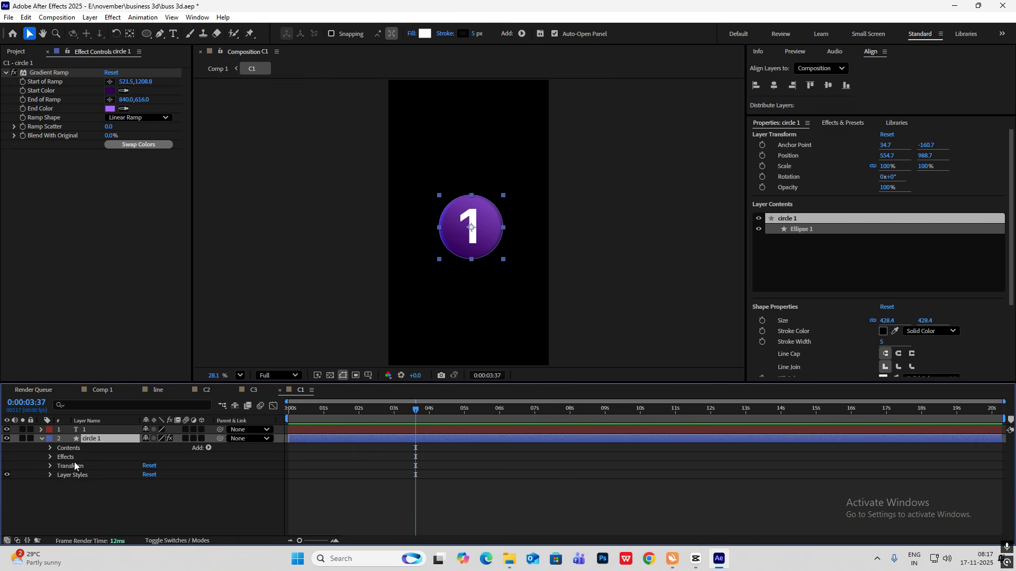
pyautogui.click(68, 477)
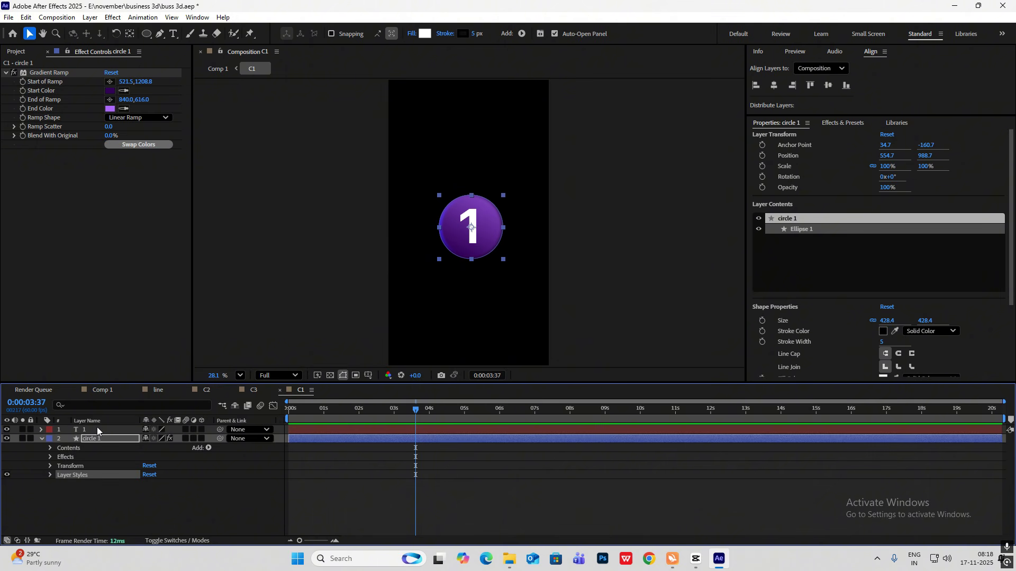
pyautogui.click(157, 390)
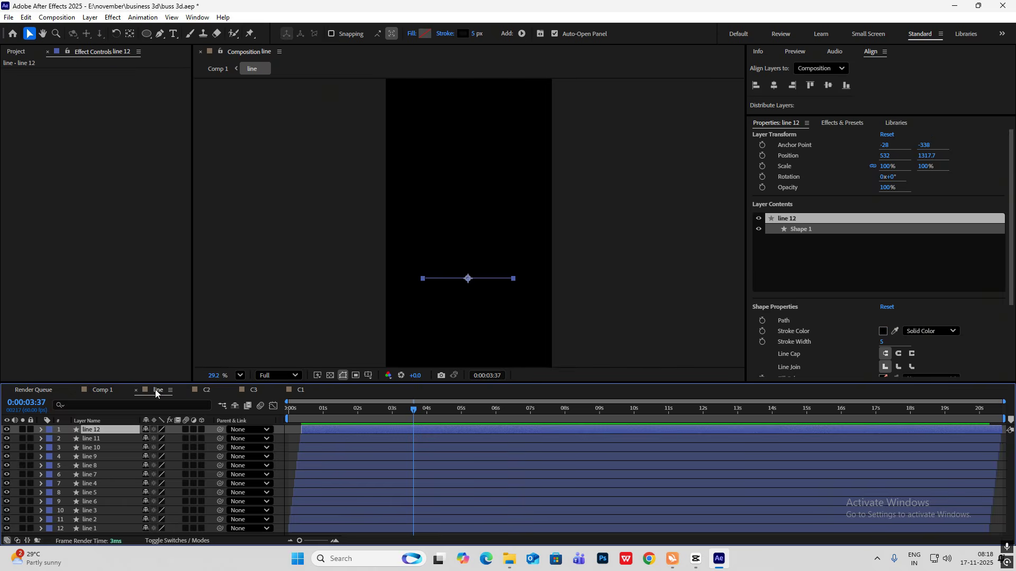
pyautogui.click(102, 390)
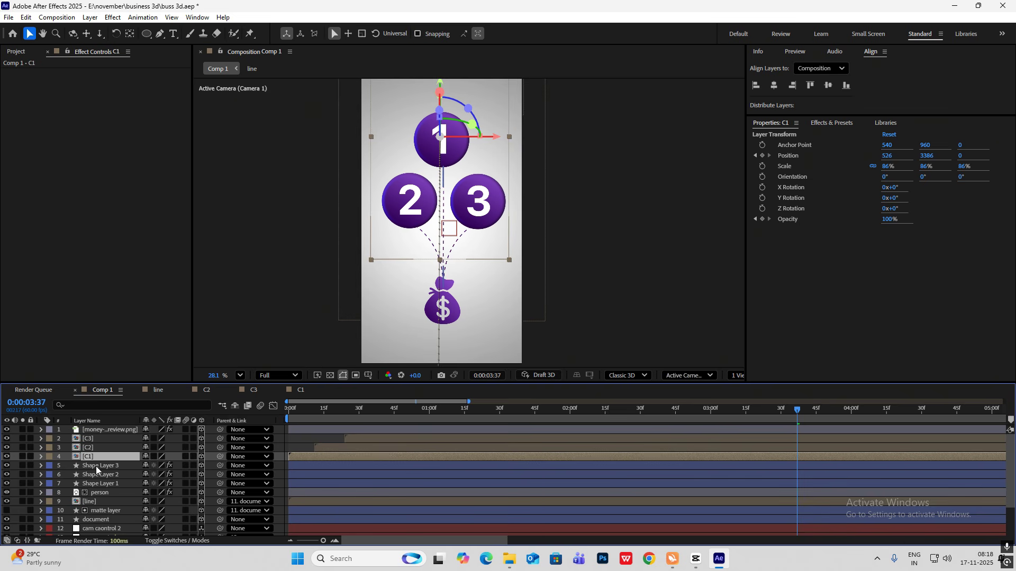
pyautogui.click(106, 430)
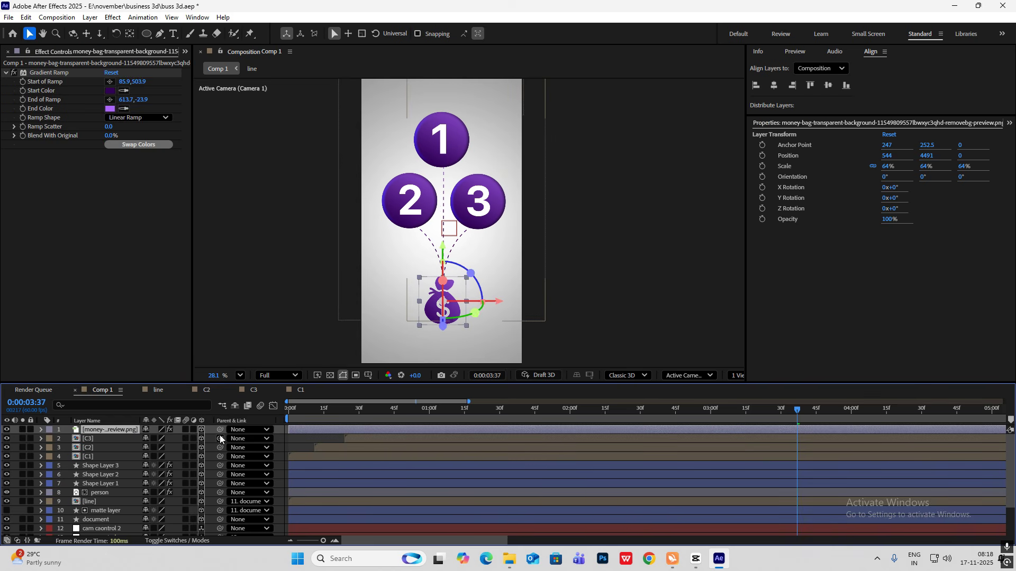
pyautogui.click(668, 281)
pyautogui.scroll(2, 444, 323)
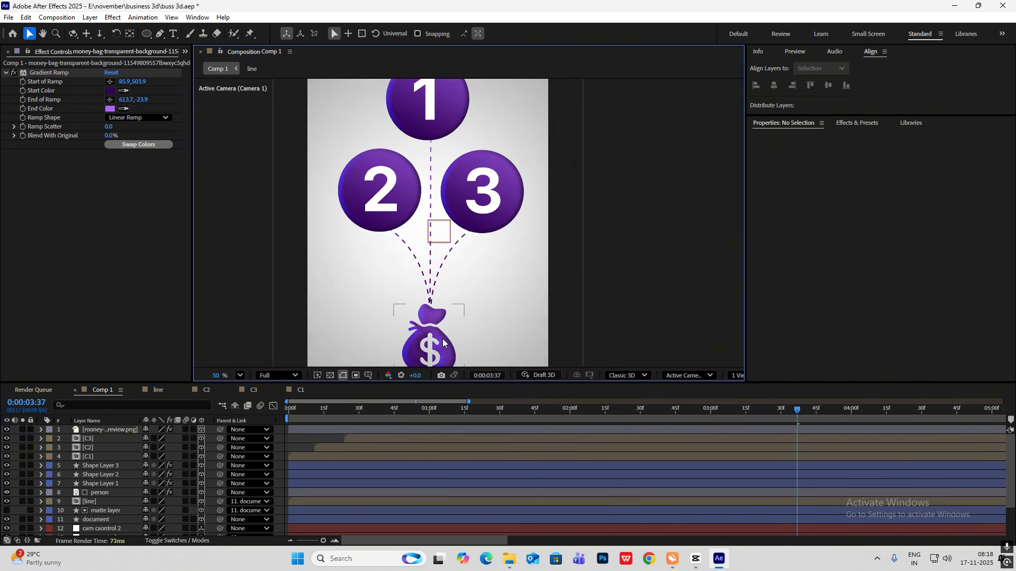
# Switch to CapCut and examine how the money bag and dashed lines enter in the reference video.
pyautogui.moveTo(488, 285); pyautogui.dragTo(501, 161)
pyautogui.hotkey('alt', 'Tab')
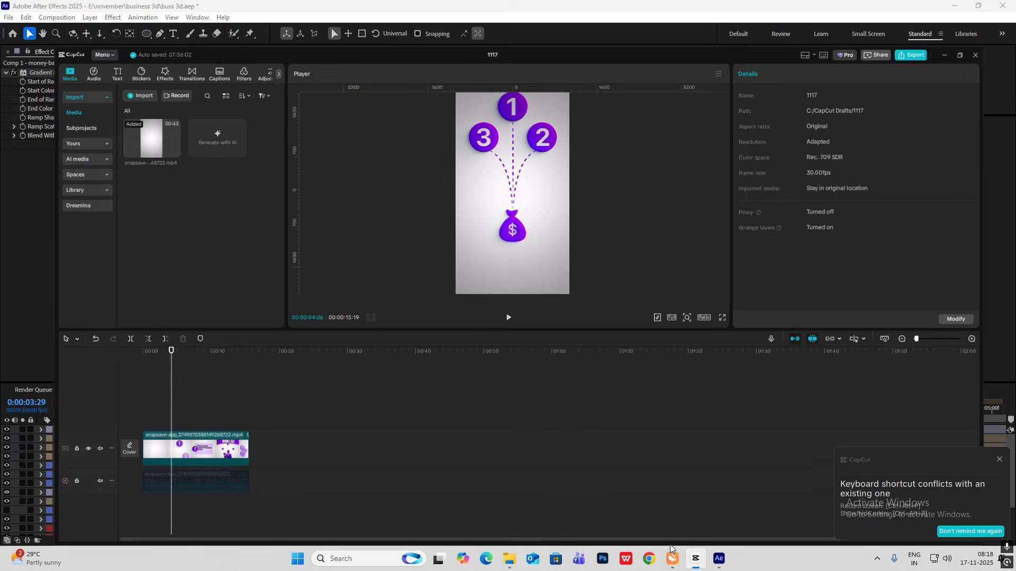
pyautogui.moveTo(131, 403)
pyautogui.mouseDown()
pyautogui.moveTo(112, 403)
pyautogui.moveTo(129, 403)
pyautogui.mouseUp()
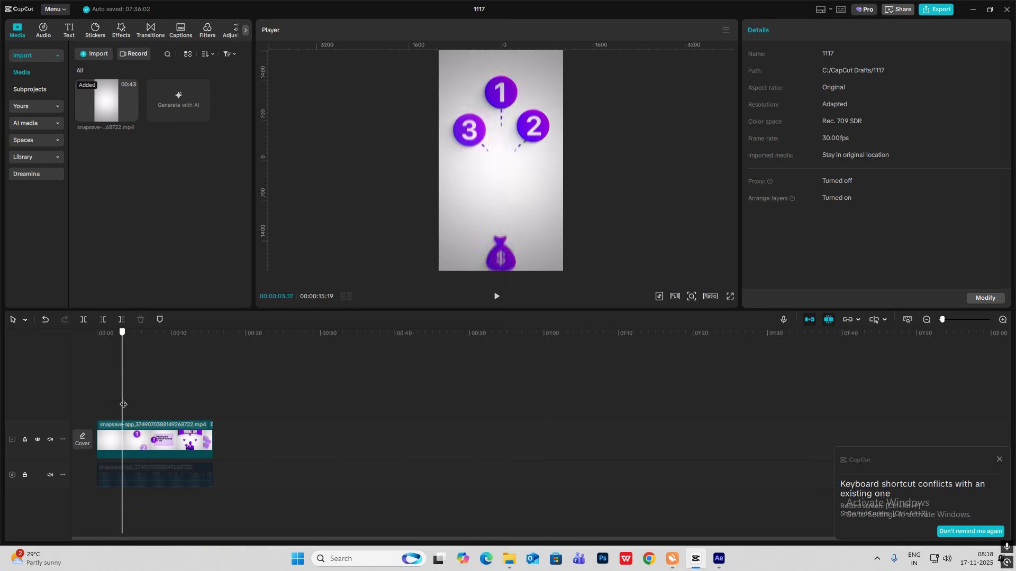
# Switch back to After Effects and copy C1's Position and Opacity keyframes to the money-bag layer, starting after C1's own keyframes.
pyautogui.hotkey('alt', 'Tab')
pyautogui.click(100, 458)
pyautogui.press('u')
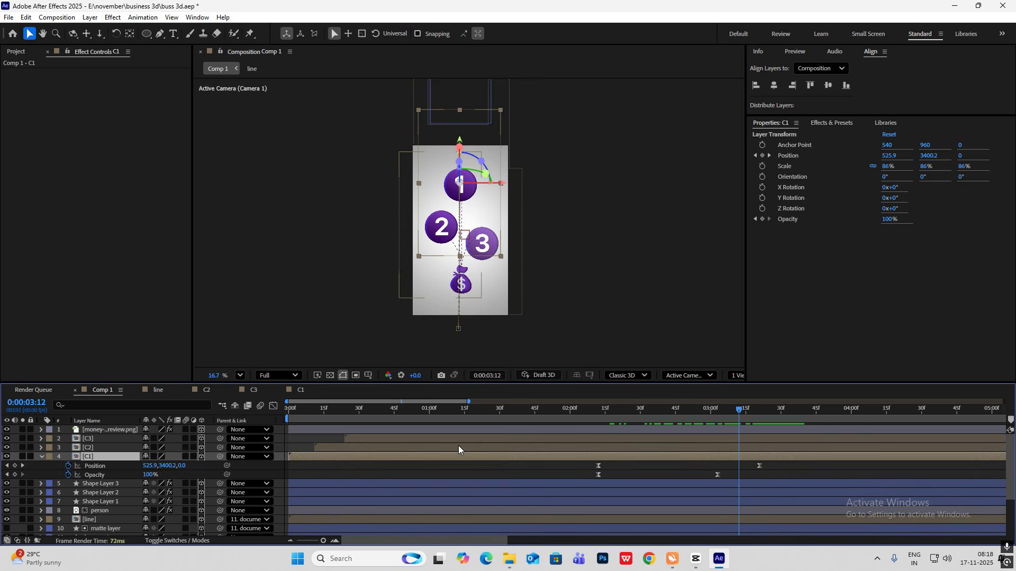
pyautogui.moveTo(777, 466); pyautogui.dragTo(577, 478)
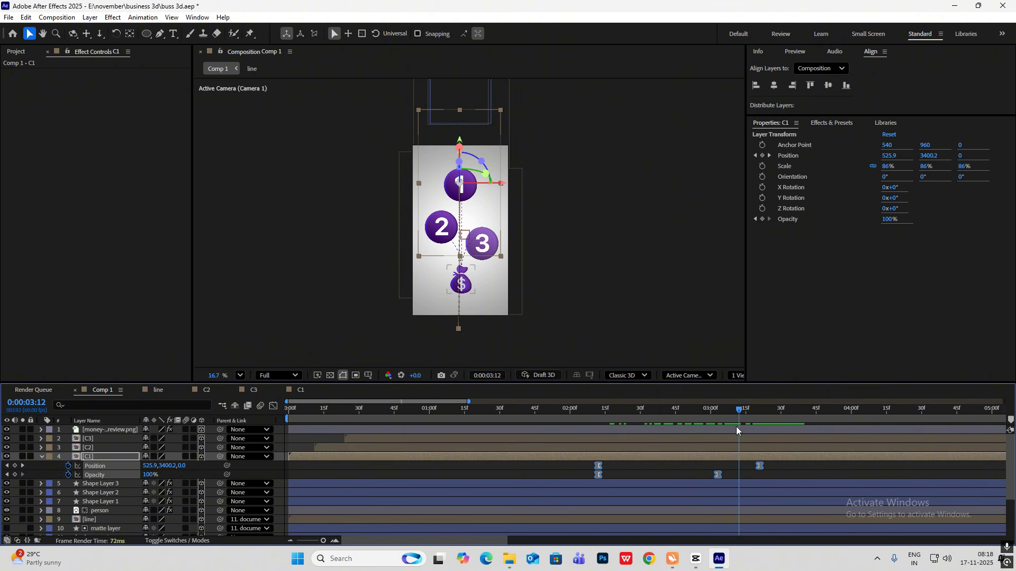
pyautogui.moveTo(738, 410); pyautogui.dragTo(850, 412)
pyautogui.click(716, 429)
pyautogui.press('u')
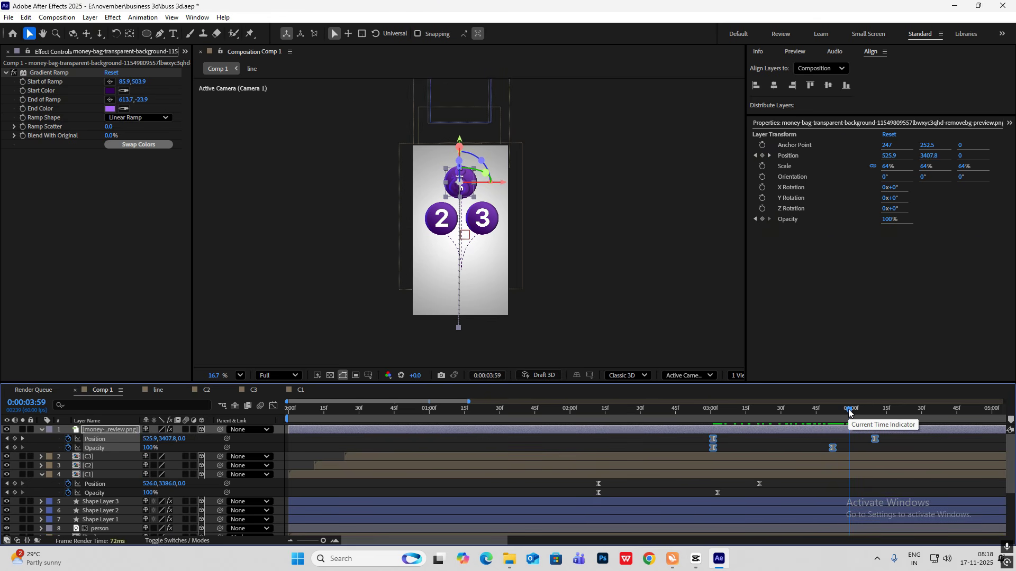
# At 0:00:04:10, set the money bag's final Position keyframe below the dashed lines at about 526, 4561 and collapse the layer properties.
pyautogui.click(845, 446)
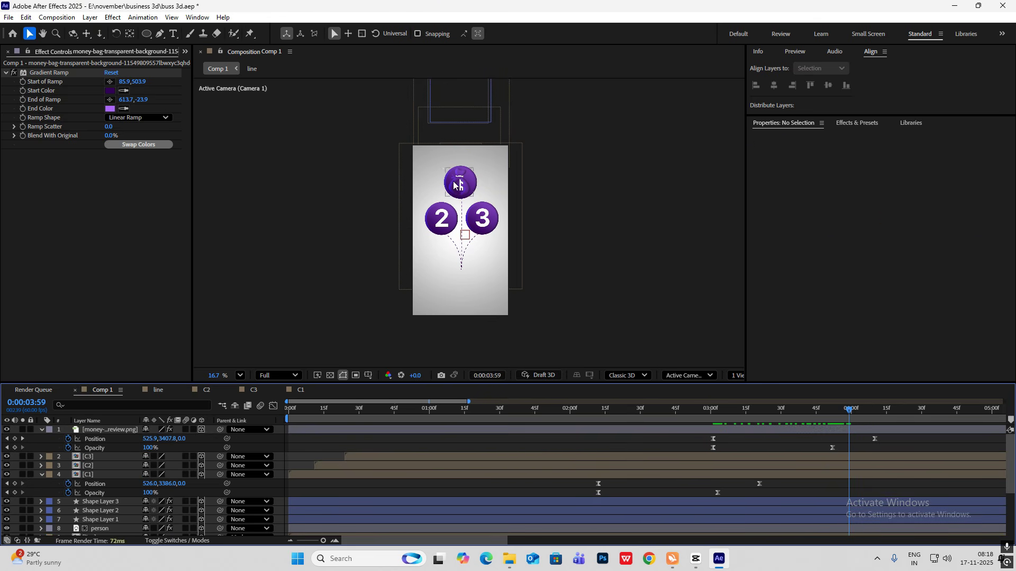
pyautogui.moveTo(857, 414)
pyautogui.mouseDown()
pyautogui.moveTo(835, 412)
pyautogui.moveTo(877, 413)
pyautogui.mouseUp()
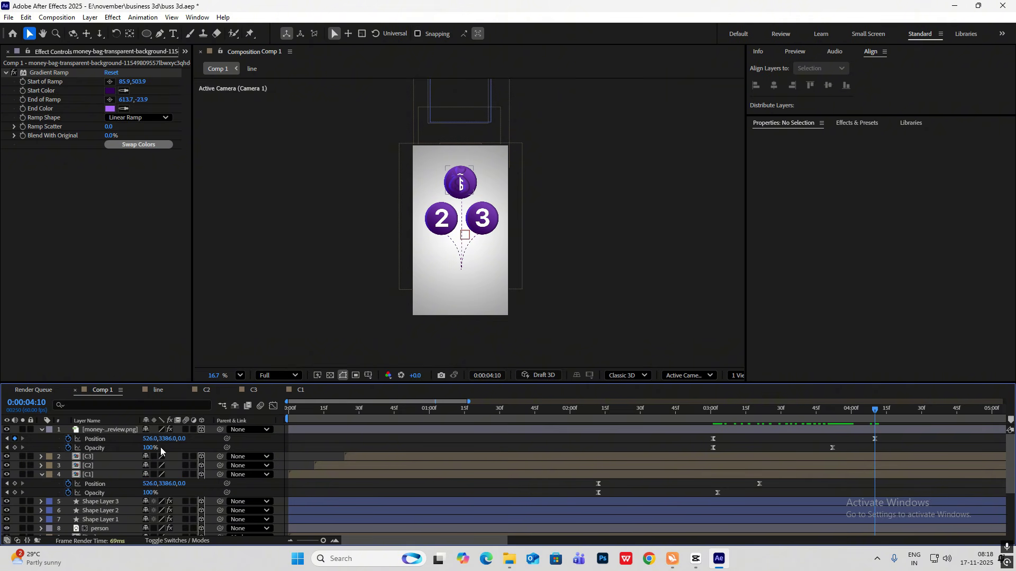
pyautogui.moveTo(169, 443); pyautogui.dragTo(784, 467)
pyautogui.moveTo(834, 415); pyautogui.dragTo(842, 414)
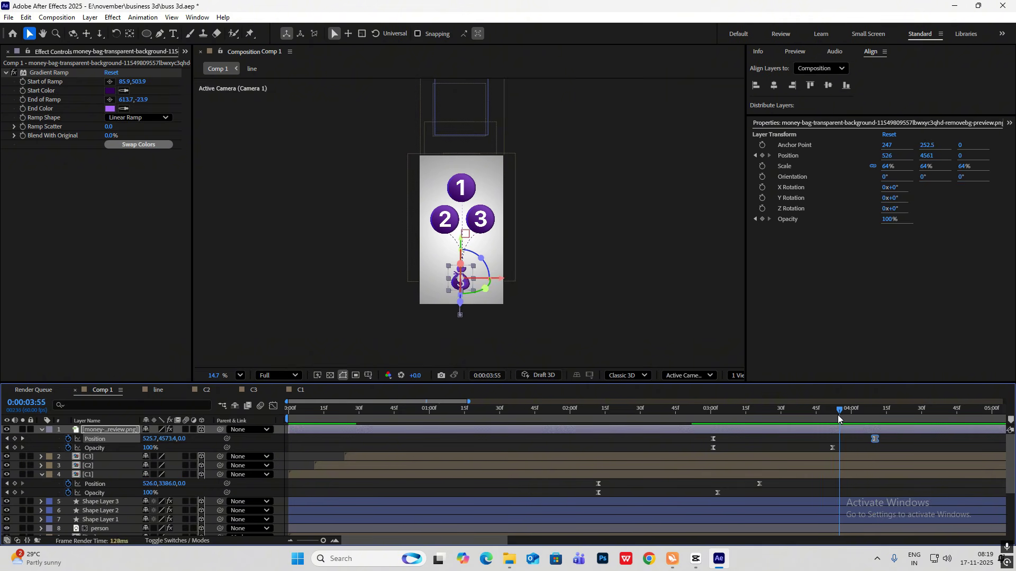
pyautogui.click(522, 256)
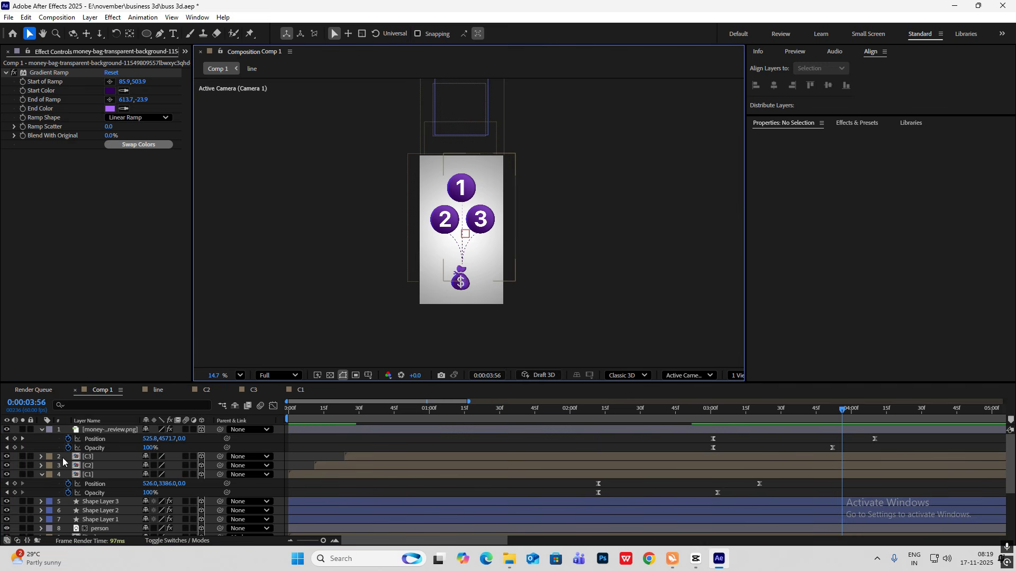
pyautogui.click(42, 430)
pyautogui.click(41, 458)
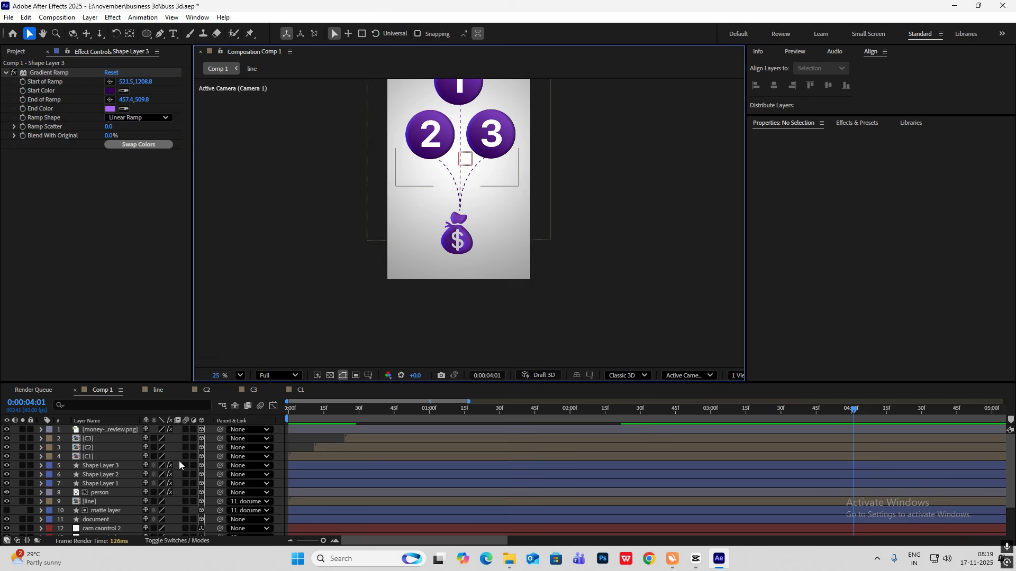
# Open the line composition and copy the animated Trim Paths 1 from the line 12 layer.
pyautogui.scroll(-3, 154, 476)
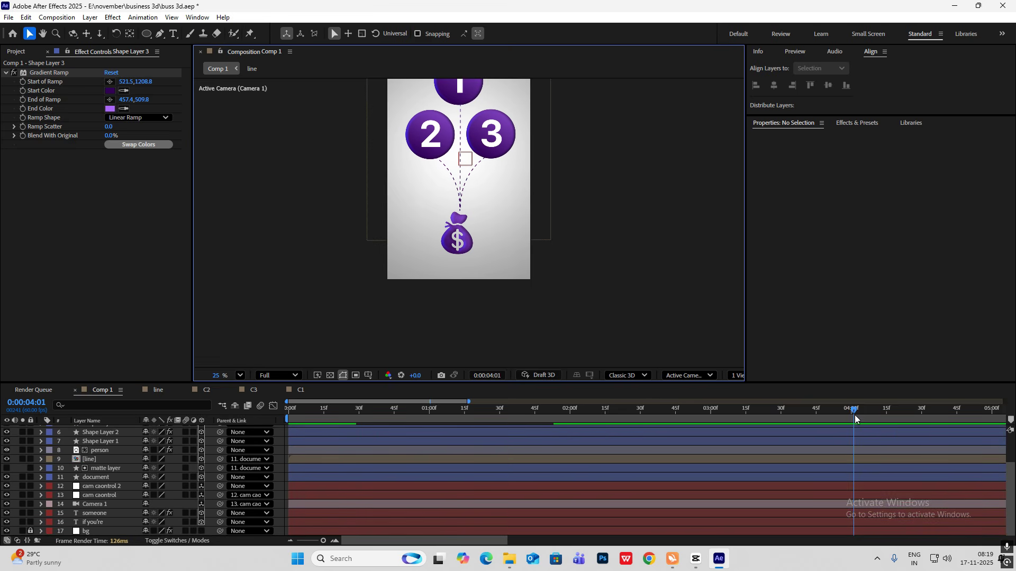
pyautogui.moveTo(856, 419); pyautogui.dragTo(558, 410)
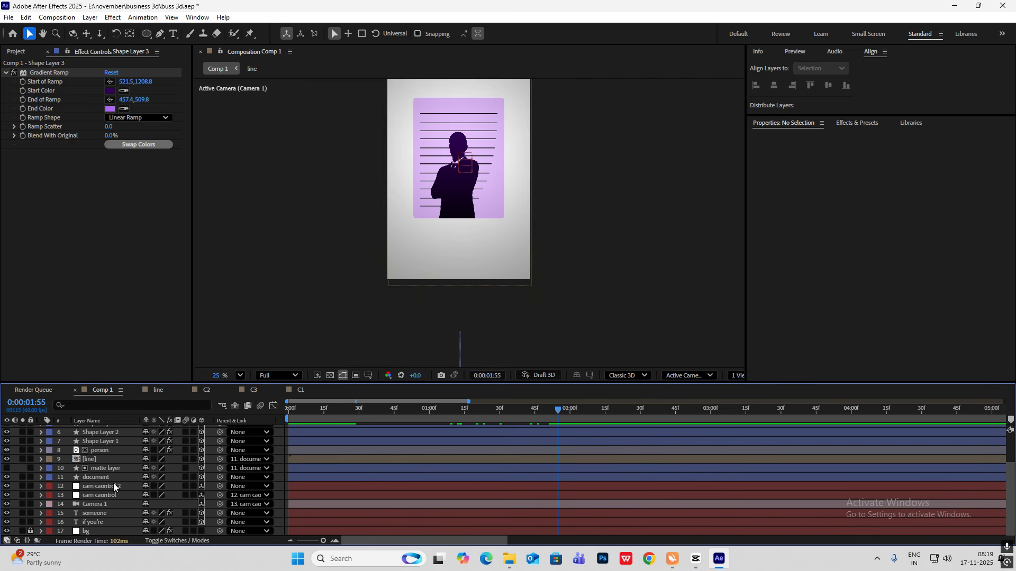
pyautogui.doubleClick(93, 459)
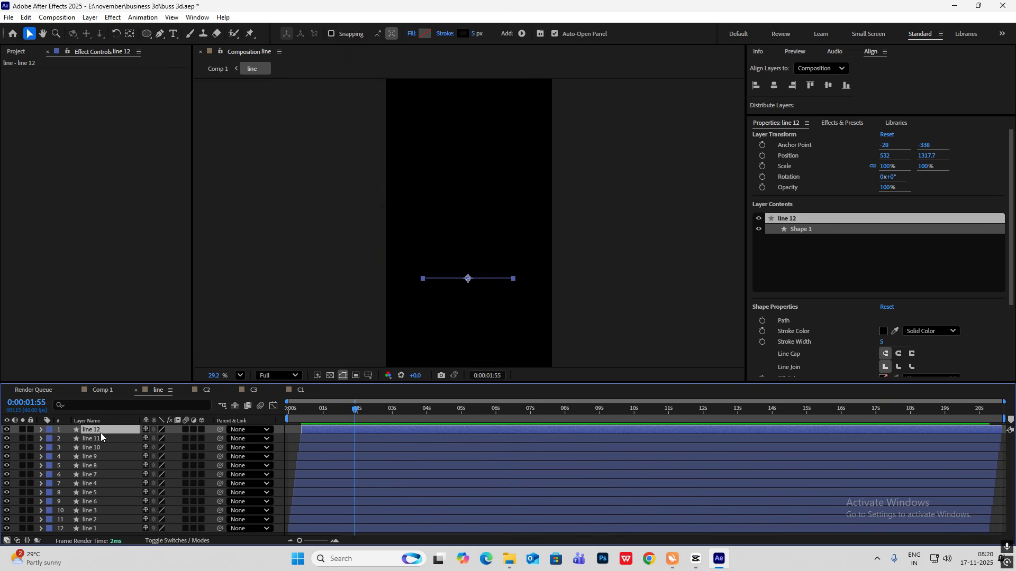
pyautogui.click(42, 429)
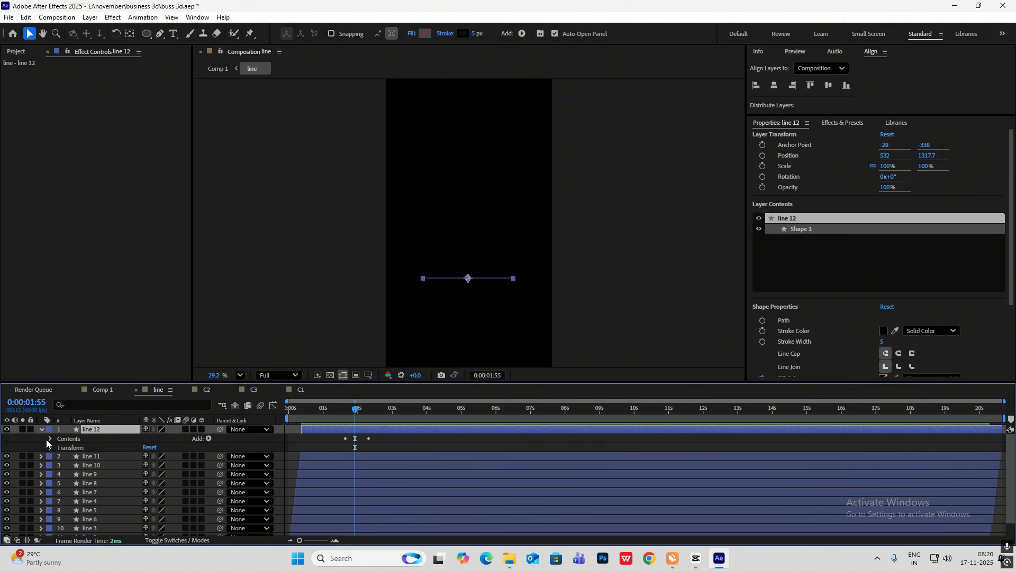
pyautogui.click(49, 439)
pyautogui.click(81, 459)
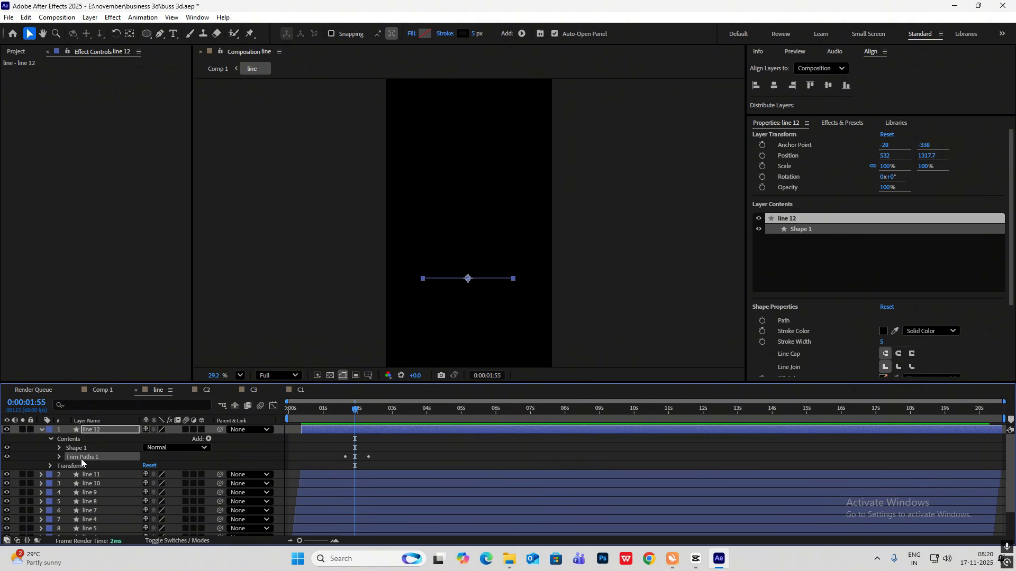
# Paste the Trim Paths animation onto Shape Layer 3 in Comp 1 at 0:00:03:50 and preview how the middle dashed line draws on.
pyautogui.click(104, 392)
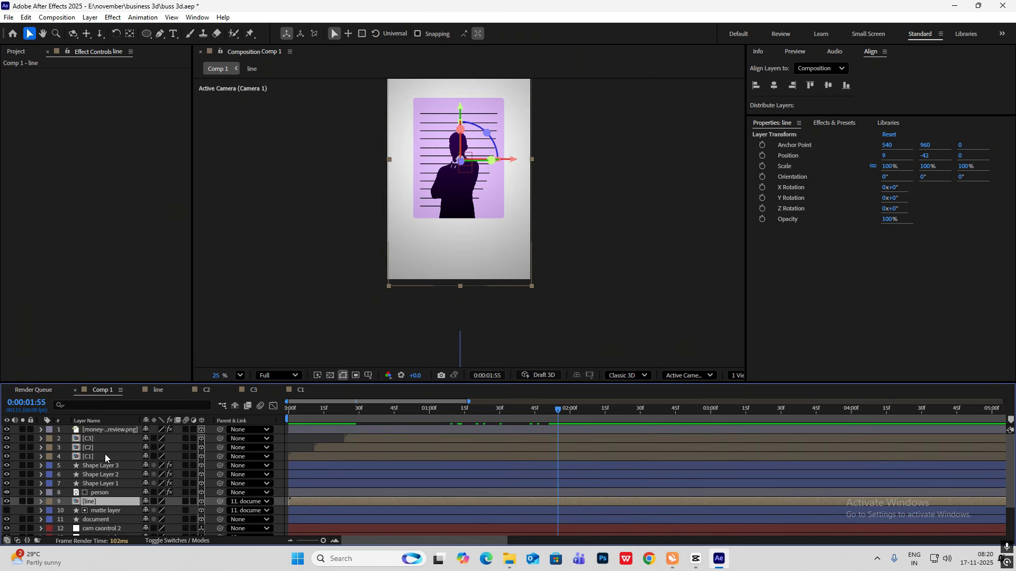
pyautogui.click(114, 484)
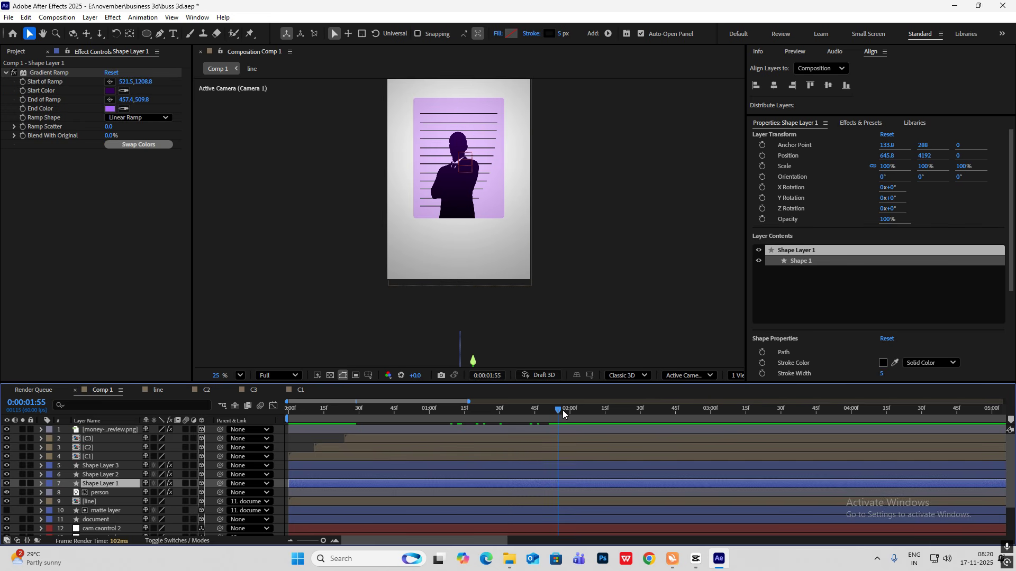
pyautogui.moveTo(562, 411); pyautogui.dragTo(576, 411)
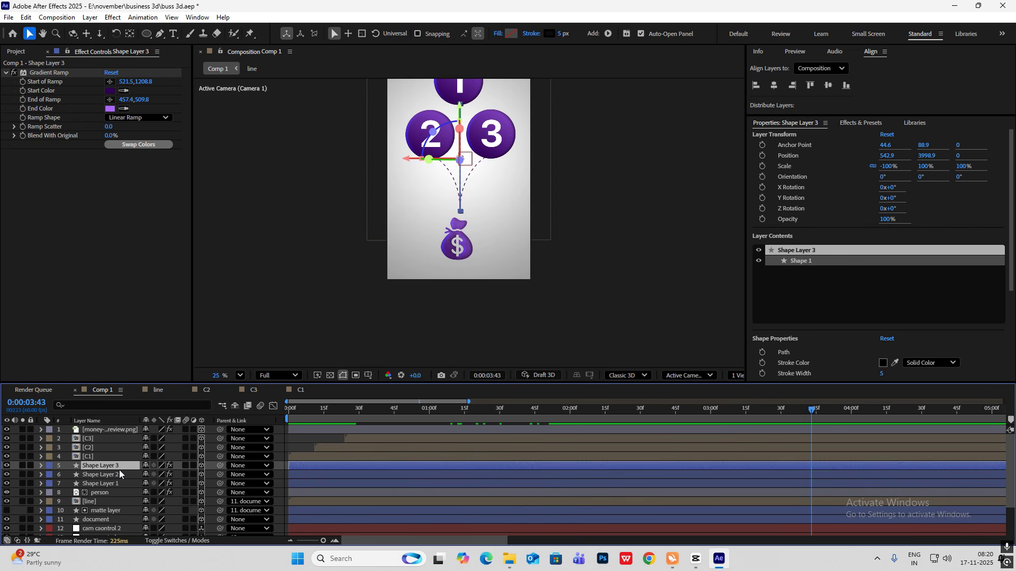
pyautogui.click(829, 412)
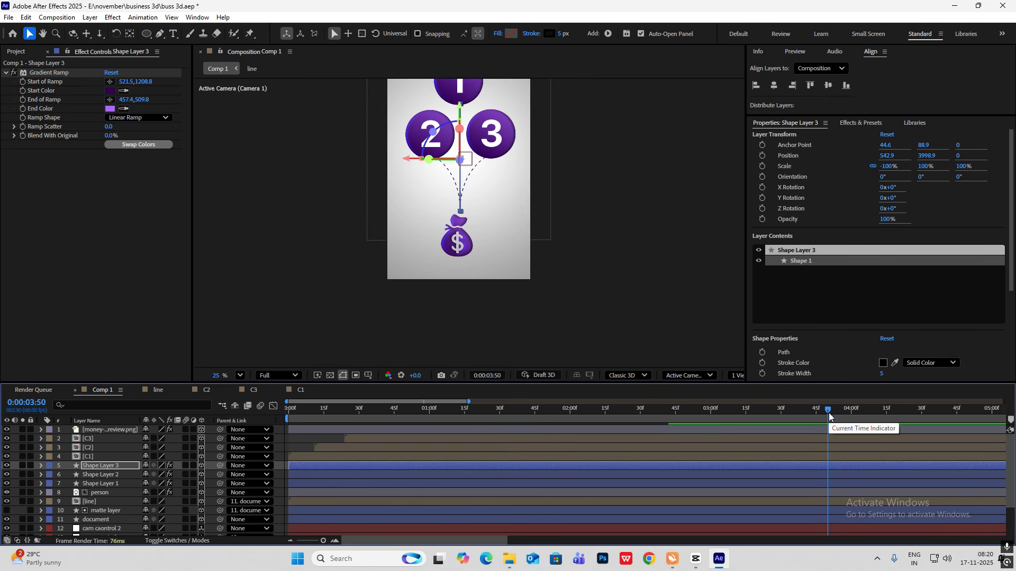
pyautogui.click(687, 325)
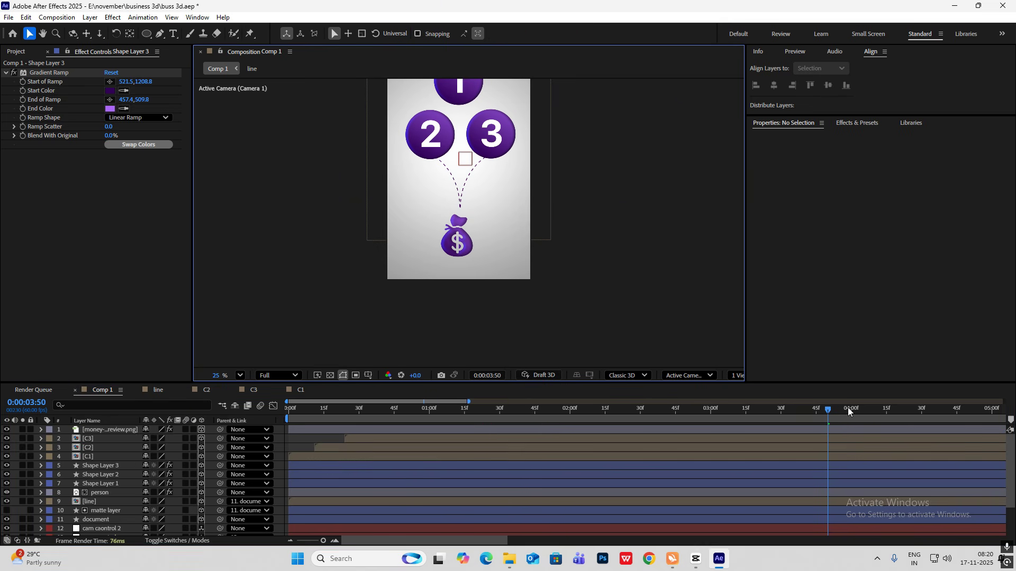
pyautogui.moveTo(830, 417); pyautogui.dragTo(903, 417)
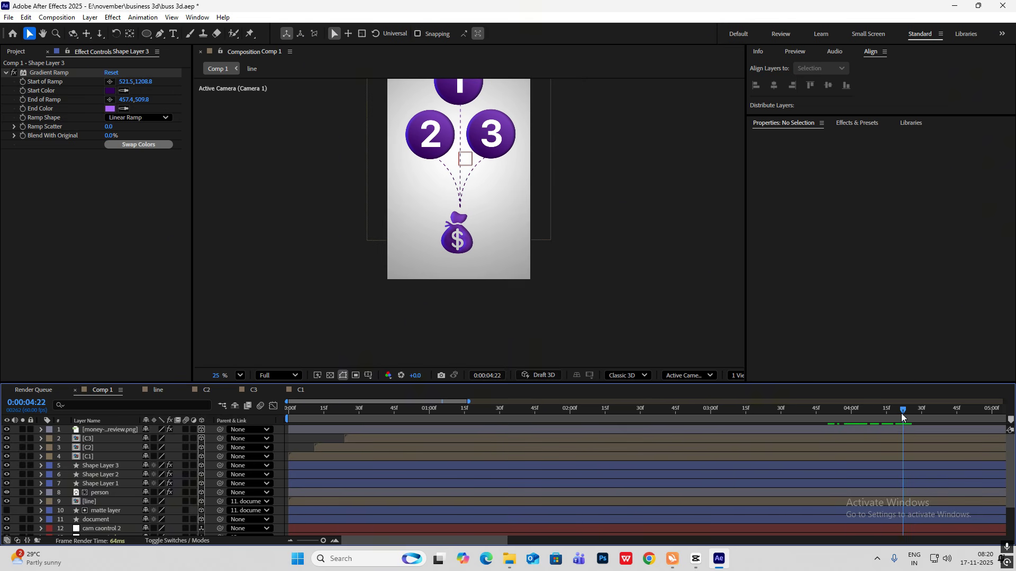
# Set the stroke width of Shape Layers 1, 2 and 3 to 8 px.
pyautogui.click(119, 467)
pyautogui.keyDown('ctrl'); pyautogui.click(119, 474); pyautogui.keyUp('ctrl')
pyautogui.keyDown('ctrl'); pyautogui.click(119, 483); pyautogui.keyUp('ctrl')
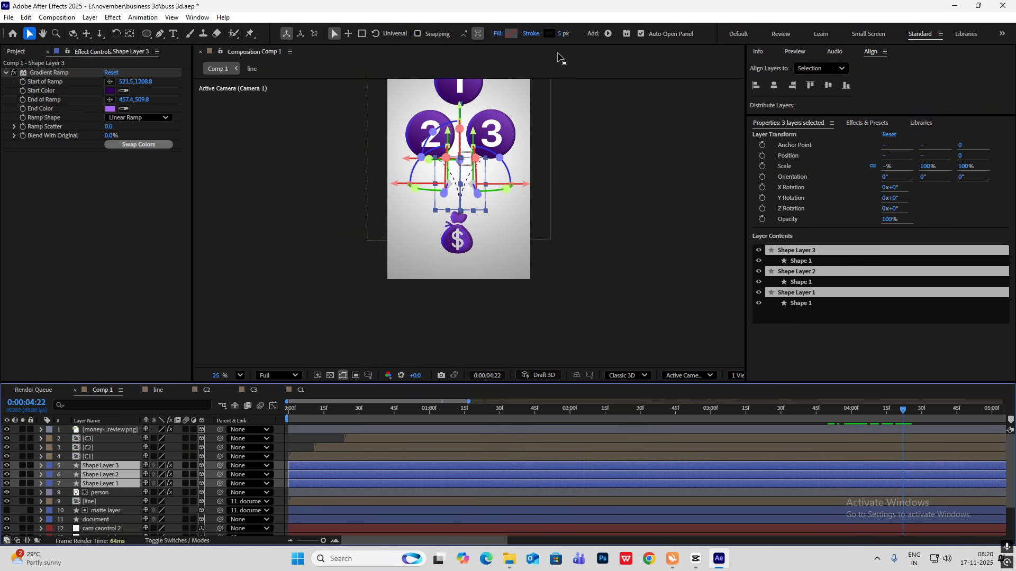
pyautogui.moveTo(560, 36); pyautogui.dragTo(566, 34)
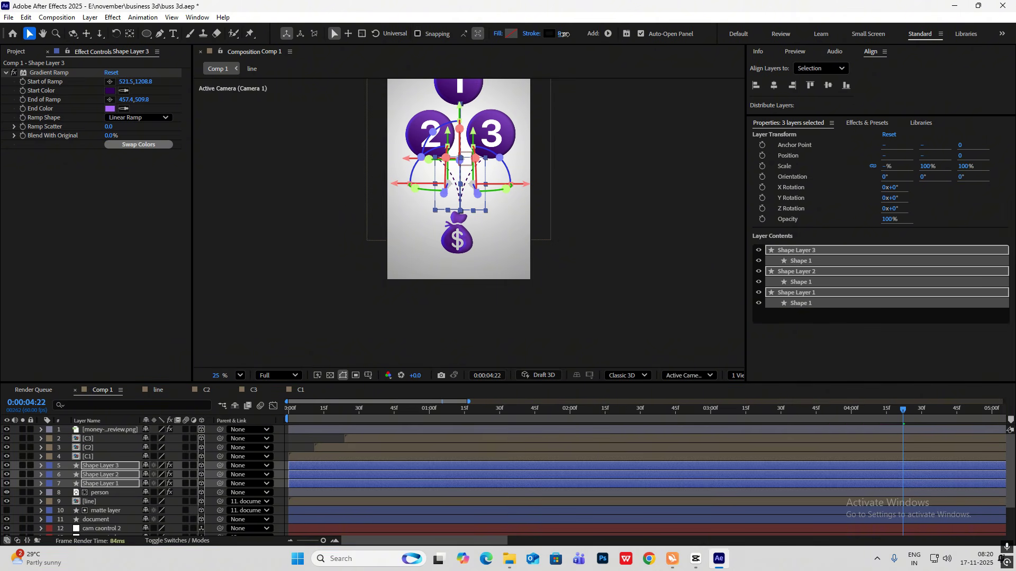
pyautogui.click(591, 107)
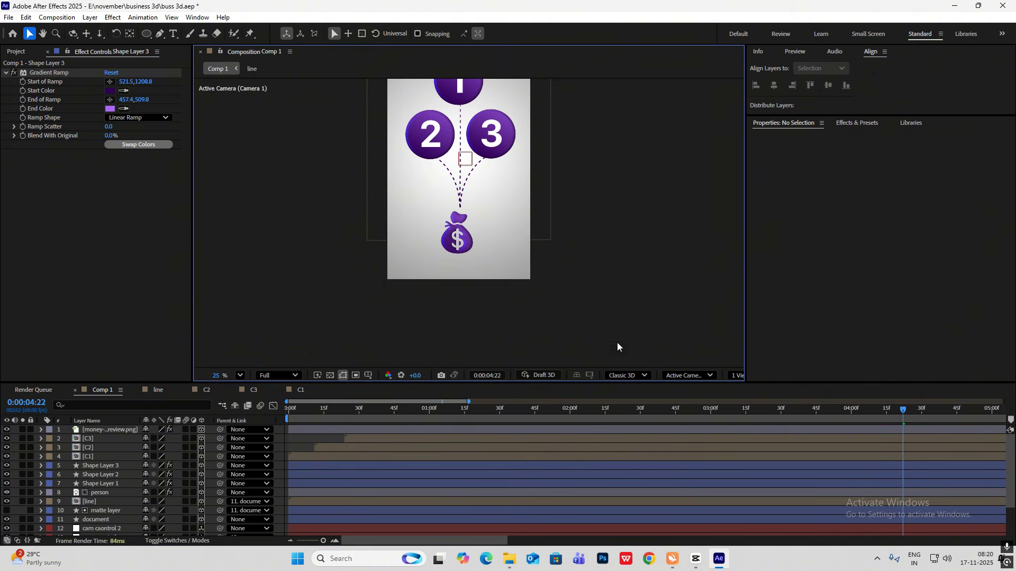
pyautogui.scroll(-1, 509, 197)
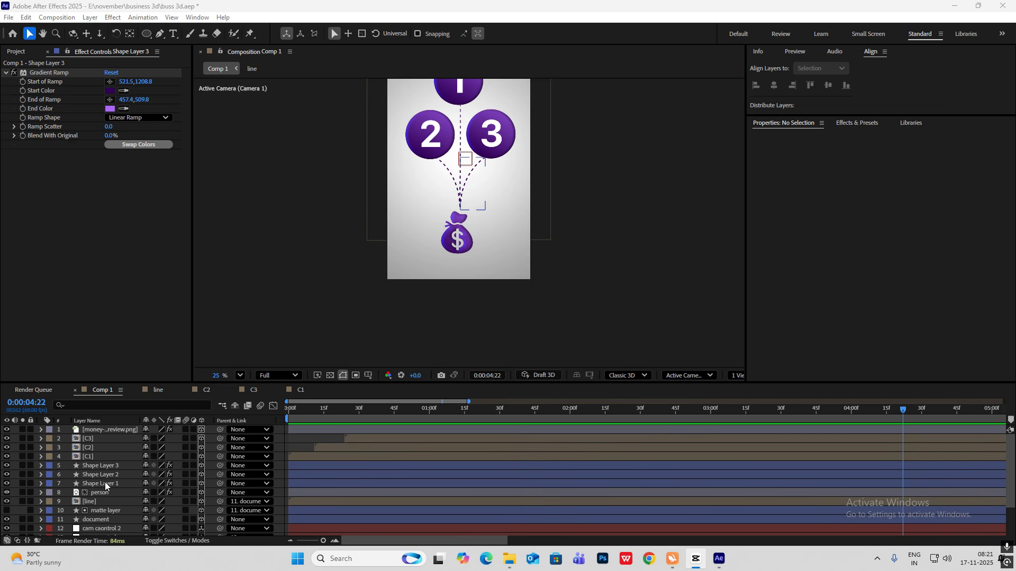
# Reveal Shape Layer 3's keyframes, apply the same Trim Paths animation to Shape Layers 1 and 2 at 0:00:04:16, and play it back.
pyautogui.click(105, 482)
pyautogui.click(119, 465)
pyautogui.press('u')
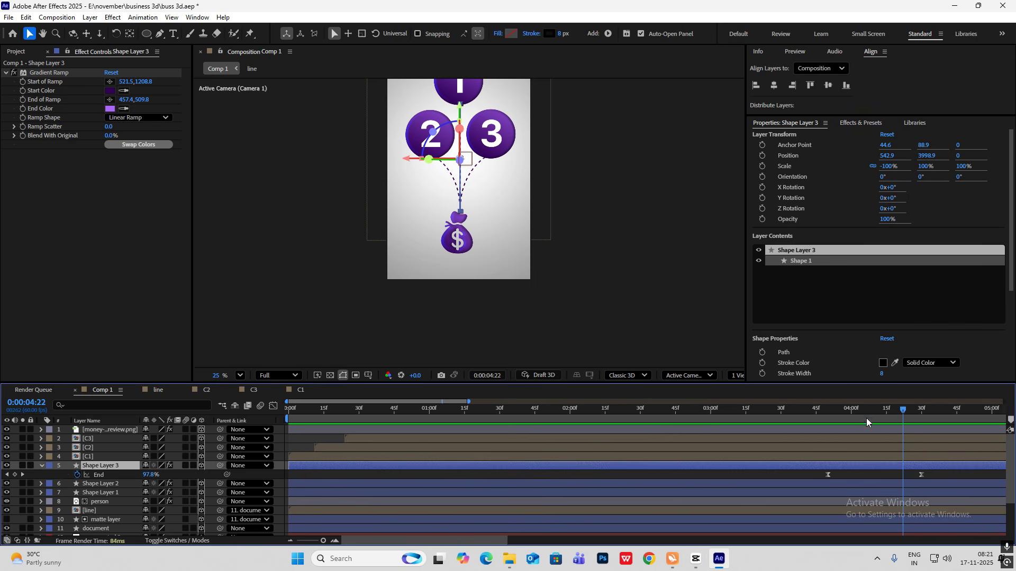
pyautogui.moveTo(867, 409); pyautogui.dragTo(888, 430)
pyautogui.click(101, 484)
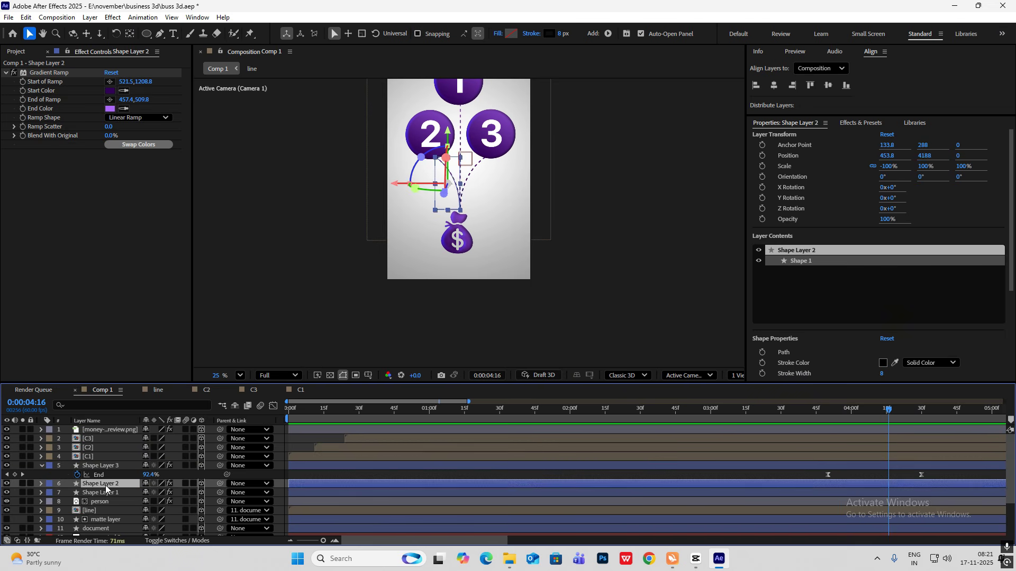
pyautogui.keyDown('ctrl'); pyautogui.click(106, 493); pyautogui.keyUp('ctrl')
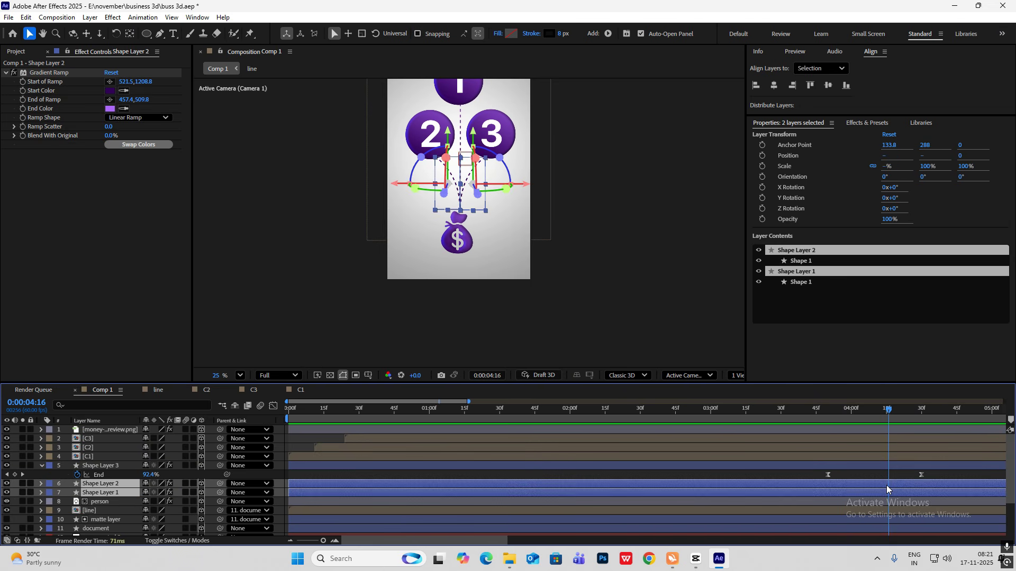
pyautogui.press('space')
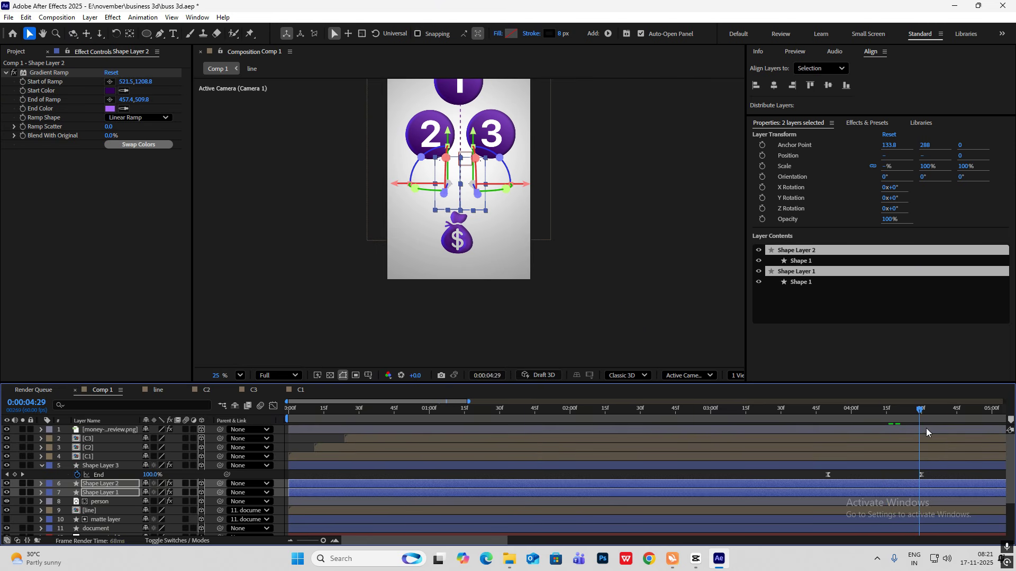
pyautogui.moveTo(962, 435); pyautogui.dragTo(827, 423)
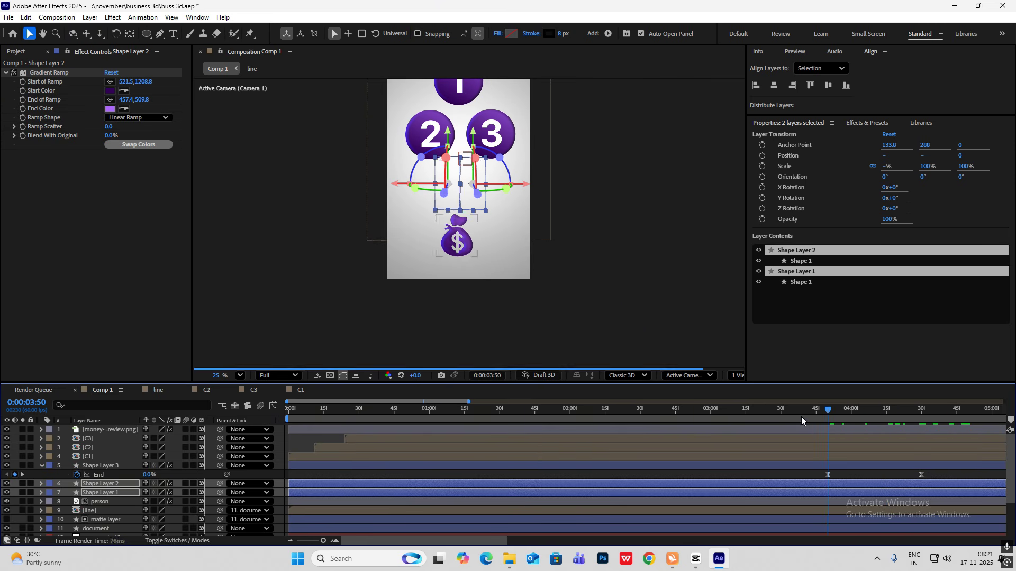
pyautogui.press('space')
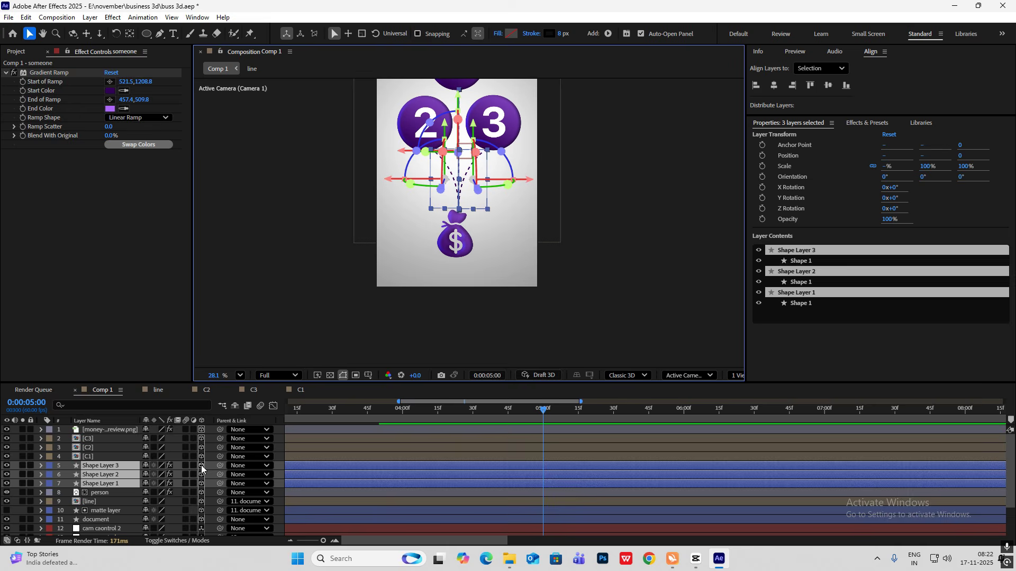
# Turn off 3D for Shape Layers 1, 2 and 3 and move them back between the numbered circles and the money bag.
pyautogui.moveTo(201, 465); pyautogui.dragTo(201, 484)
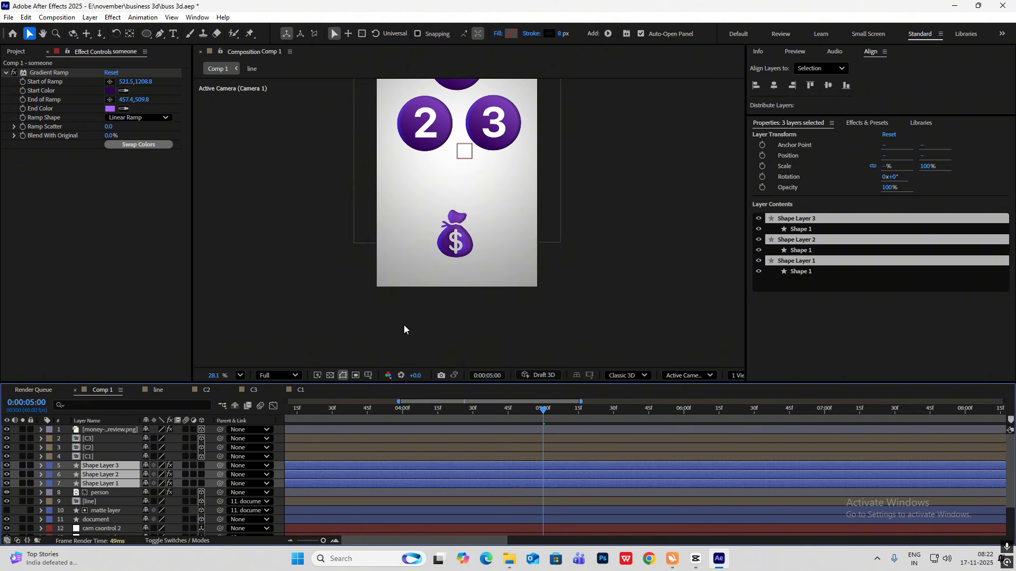
pyautogui.scroll(-4, 459, 224)
pyautogui.scroll(-3, 459, 225)
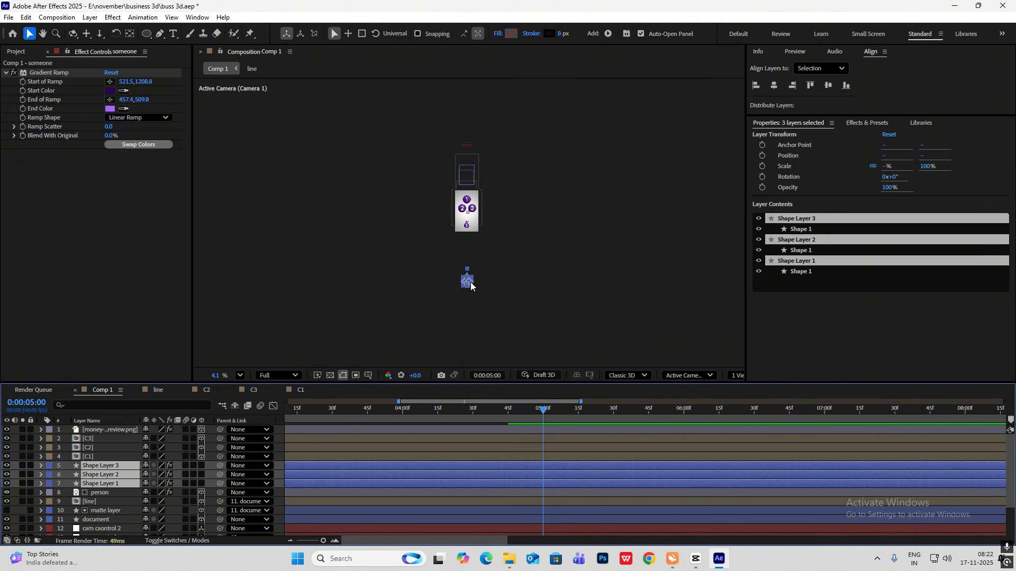
pyautogui.moveTo(471, 287); pyautogui.dragTo(468, 223)
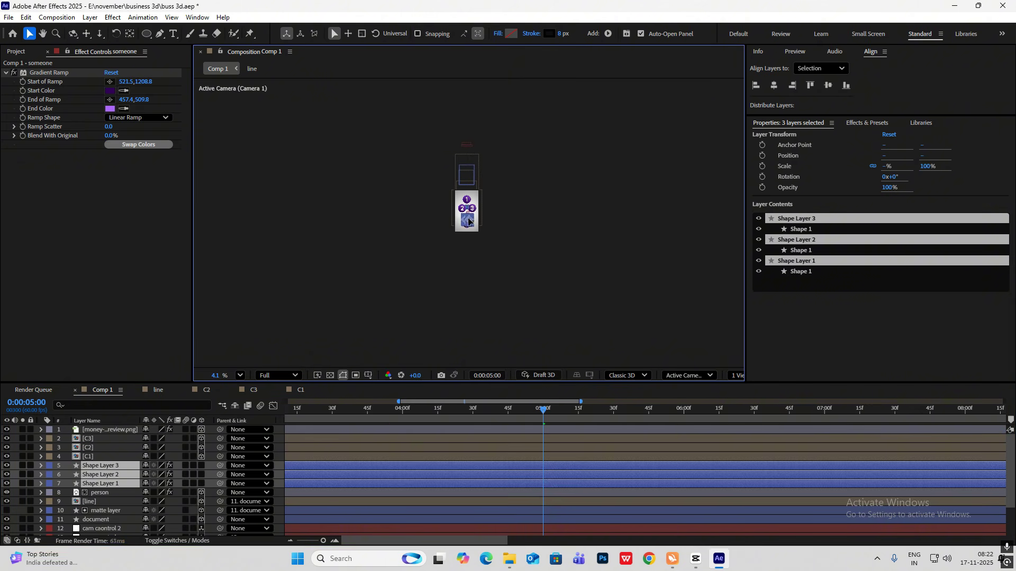
pyautogui.scroll(5, 482, 231)
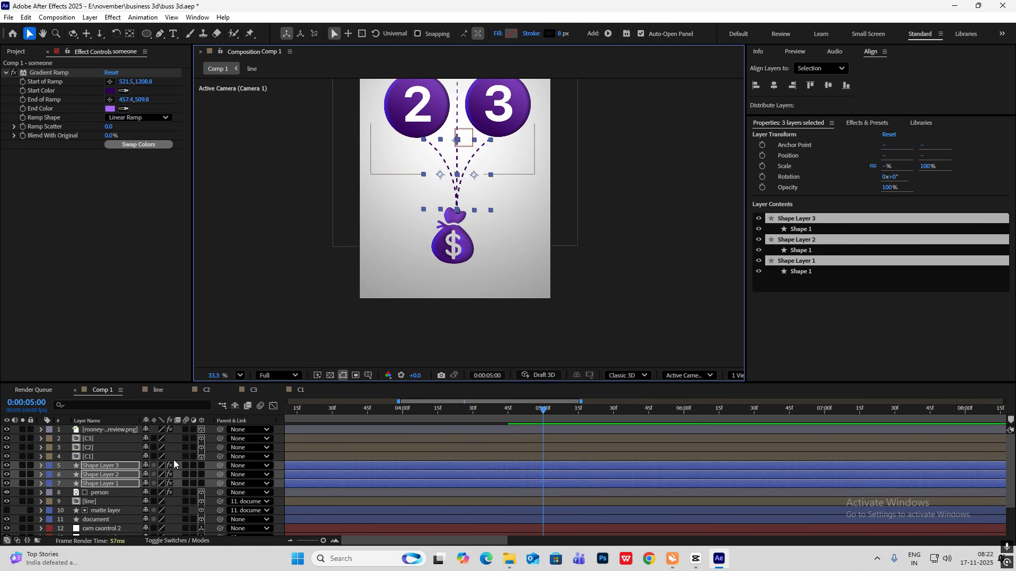
# Pre-compose the three dashed-line shape layers as "dotted lines", moving all attributes into the new composition.
pyautogui.hotkey('ctrl', 'shift', 'c')
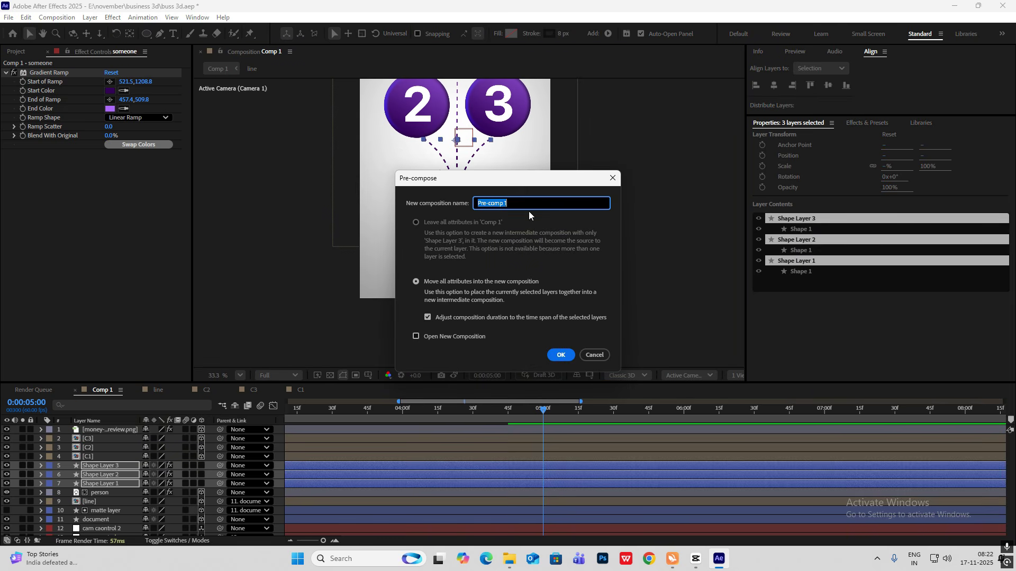
pyautogui.write('dotted lines')
pyautogui.click(560, 355)
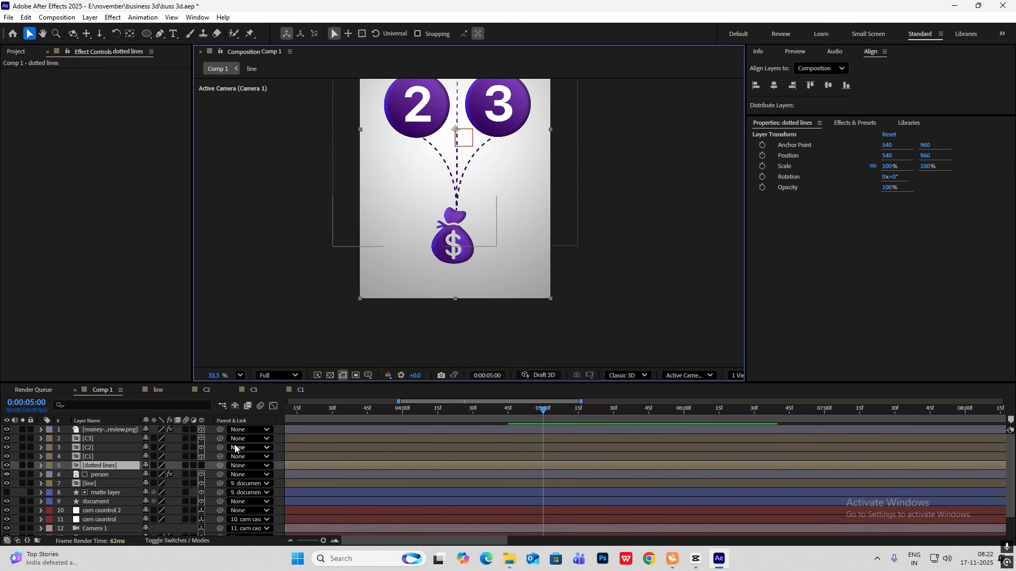
# Make the dotted lines layer 3D and position it between the circles and the money bag at about 530, 3940.
pyautogui.click(201, 466)
pyautogui.scroll(-5, 562, 114)
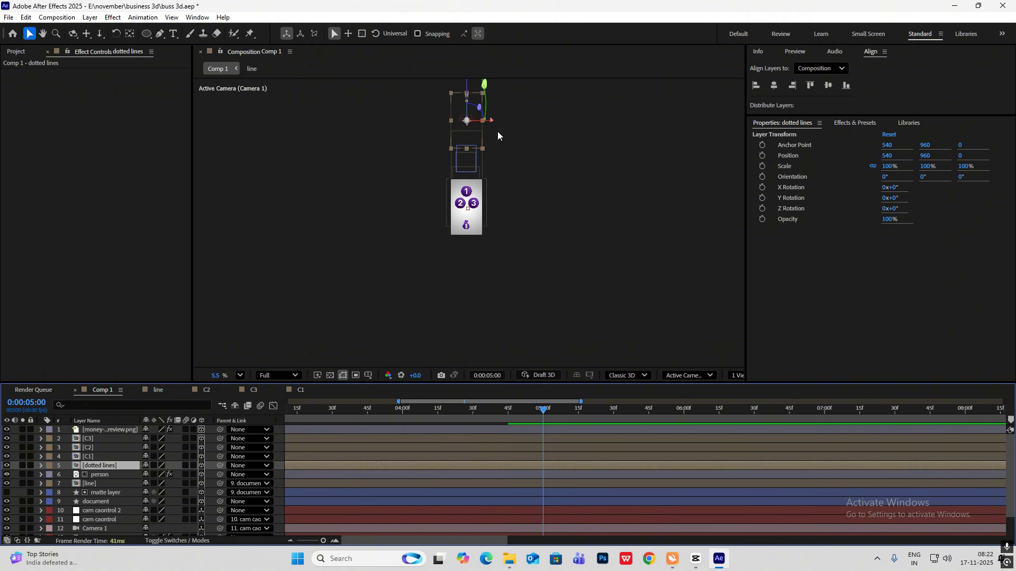
pyautogui.moveTo(467, 123); pyautogui.dragTo(467, 219)
pyautogui.scroll(5, 466, 218)
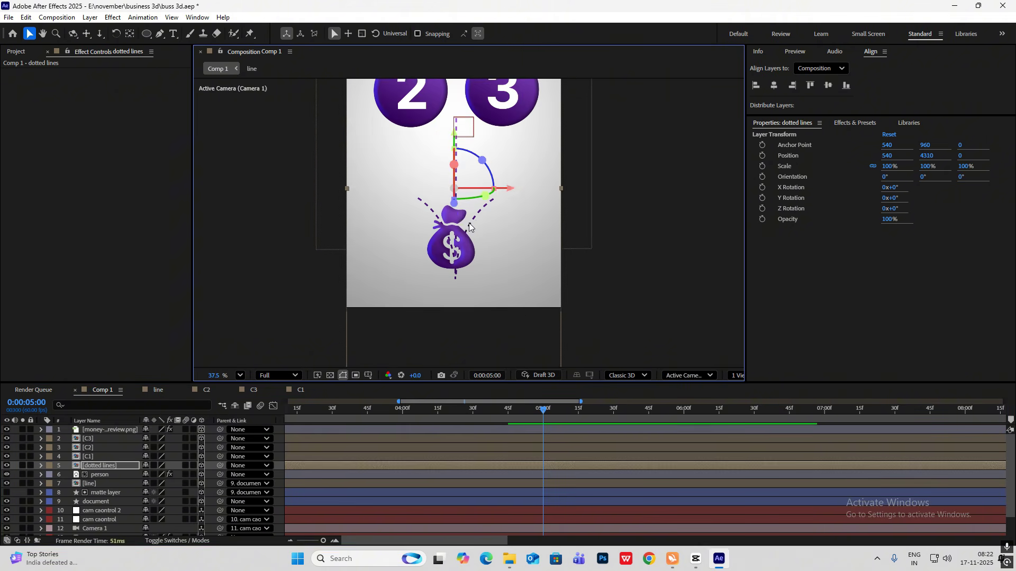
pyautogui.moveTo(454, 135); pyautogui.dragTo(454, 126)
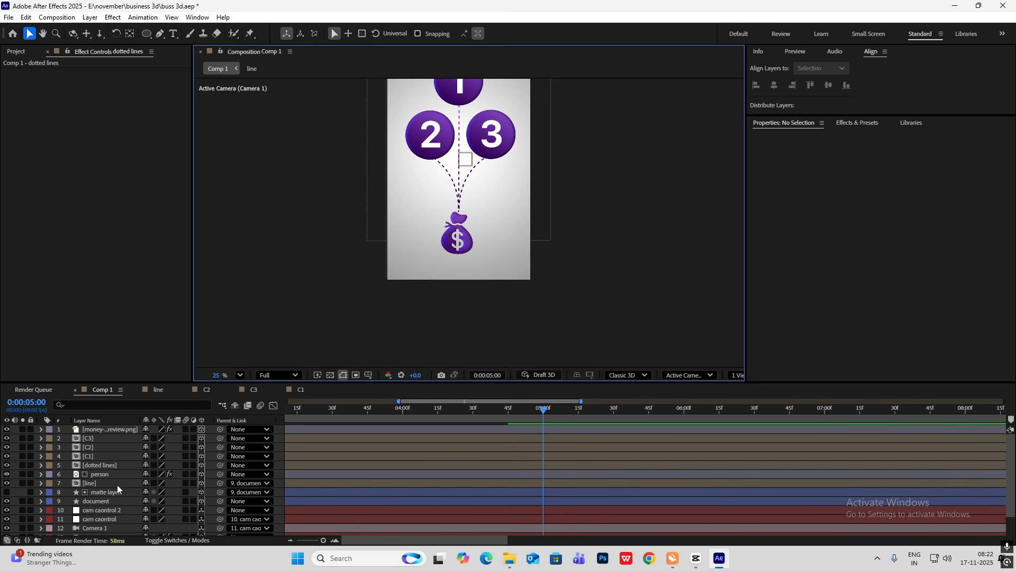
# Draw a rectangular mask on the dotted lines layer around the lower ends of the dashes, just above the money bag.
pyautogui.click(108, 467)
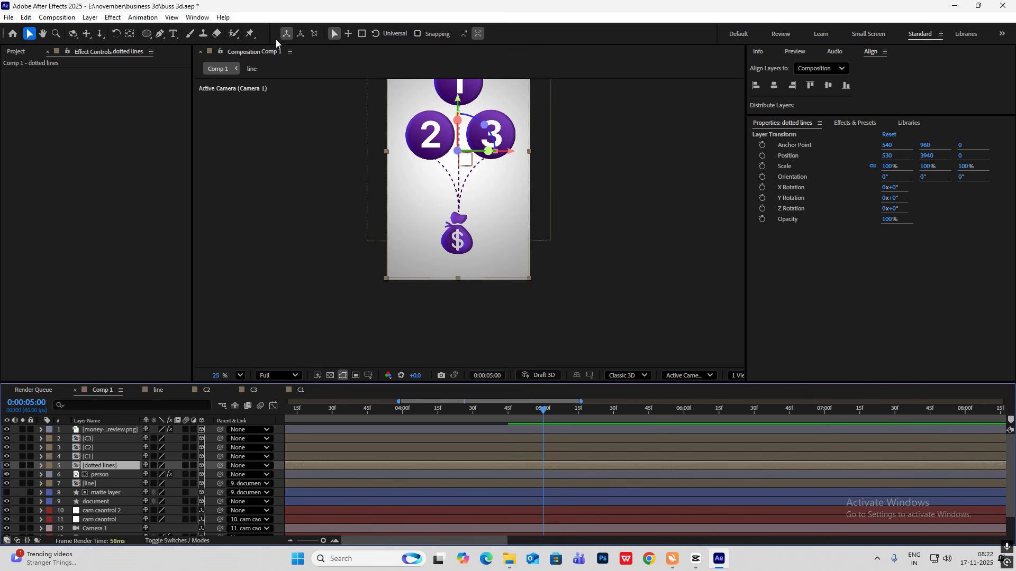
pyautogui.click(147, 33)
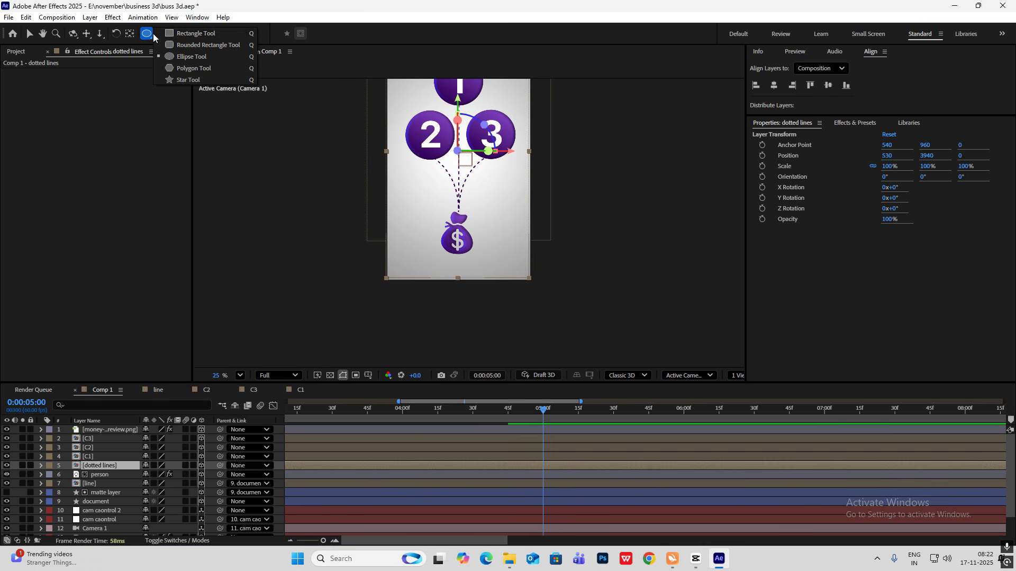
pyautogui.click(185, 34)
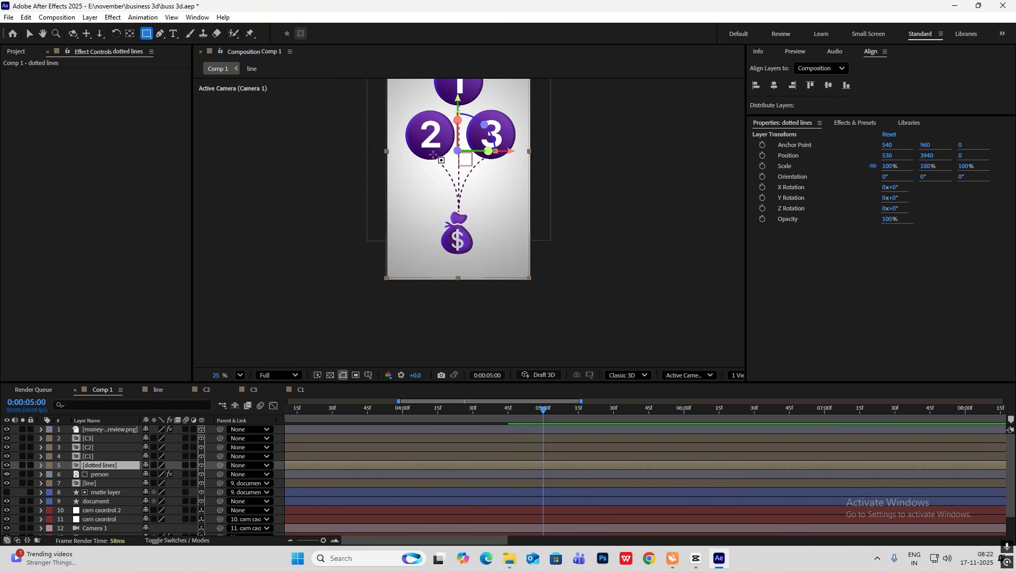
pyautogui.scroll(6, 471, 227)
pyautogui.moveTo(371, 103)
pyautogui.mouseDown()
pyautogui.moveTo(428, 100)
pyautogui.moveTo(500, 155)
pyautogui.moveTo(520, 189)
pyautogui.mouseUp()
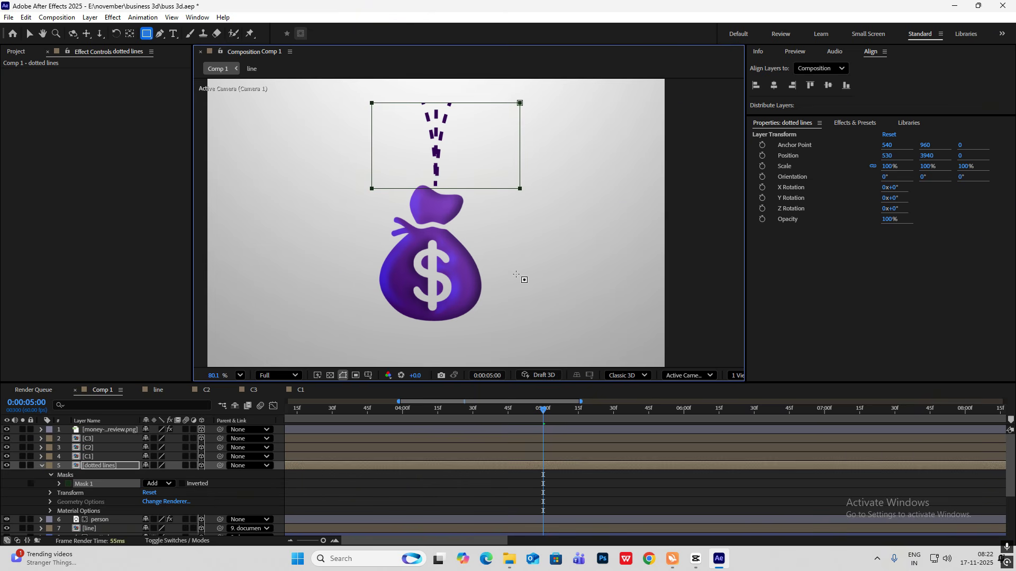
# Set Mask 1's feather to 62 pixels and invert the mask.
pyautogui.click(59, 484)
pyautogui.moveTo(168, 505); pyautogui.dragTo(197, 498)
pyautogui.click(182, 483)
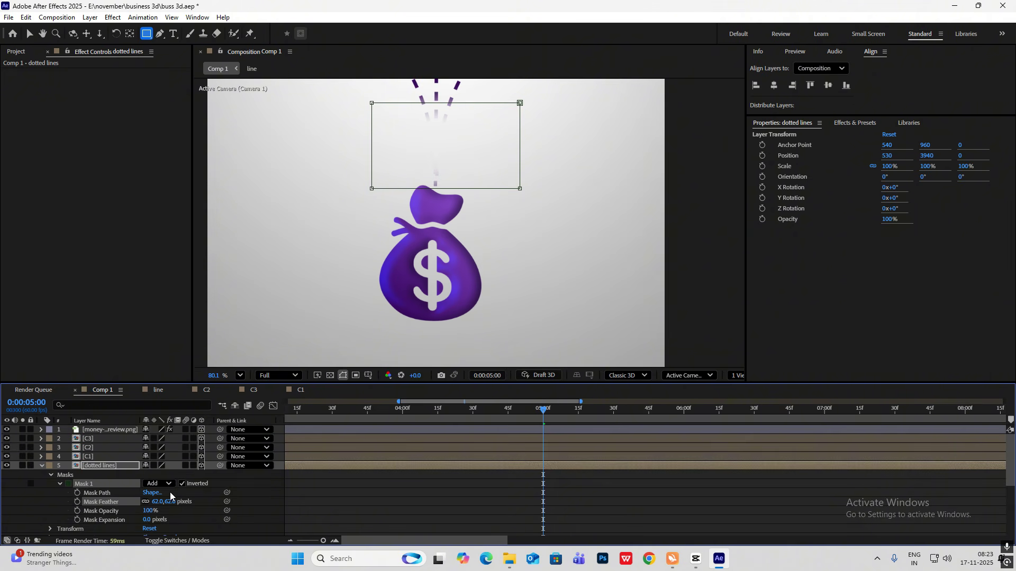
# Increase Mask 1's feather to 226 pixels and extend the mask's two lower corners outward and down over the money bag.
pyautogui.moveTo(169, 507); pyautogui.dragTo(194, 502)
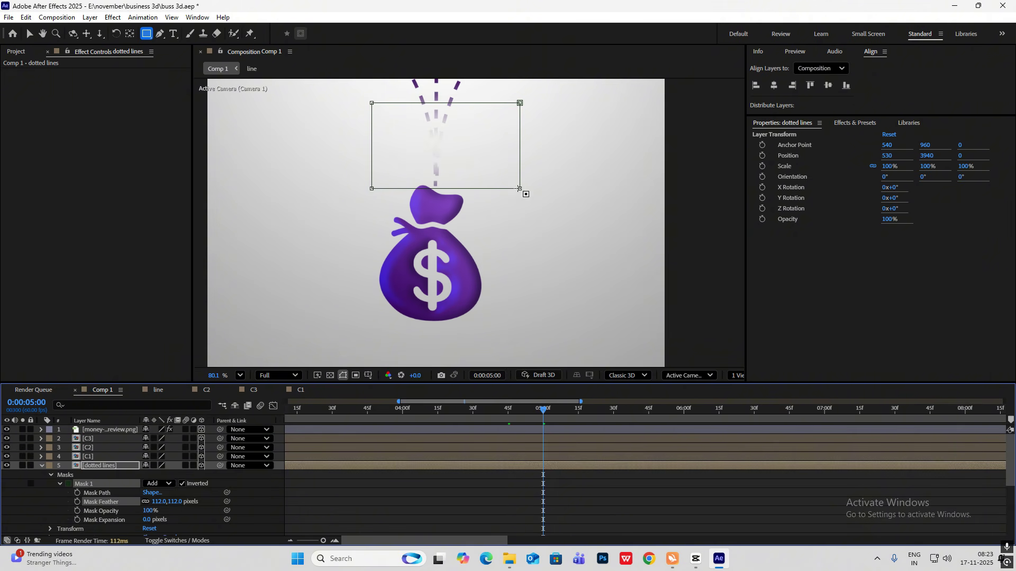
pyautogui.click(30, 33)
pyautogui.moveTo(520, 189); pyautogui.dragTo(531, 228)
pyautogui.moveTo(374, 190); pyautogui.dragTo(348, 228)
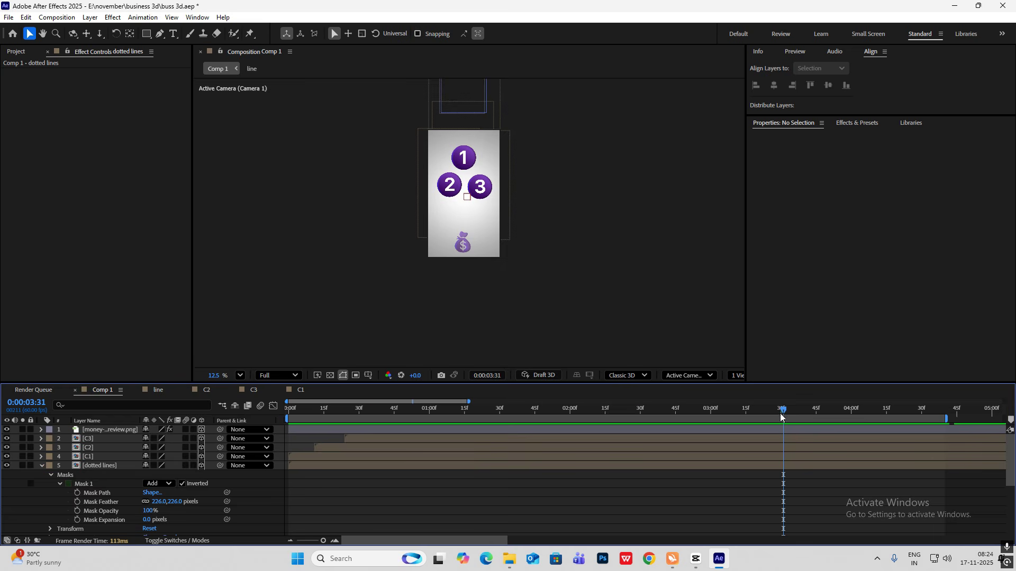
# Preview the circles, dashed lines and money bag animation, and compare it with the following scene of the reference video in CapCut.
pyautogui.press('space')
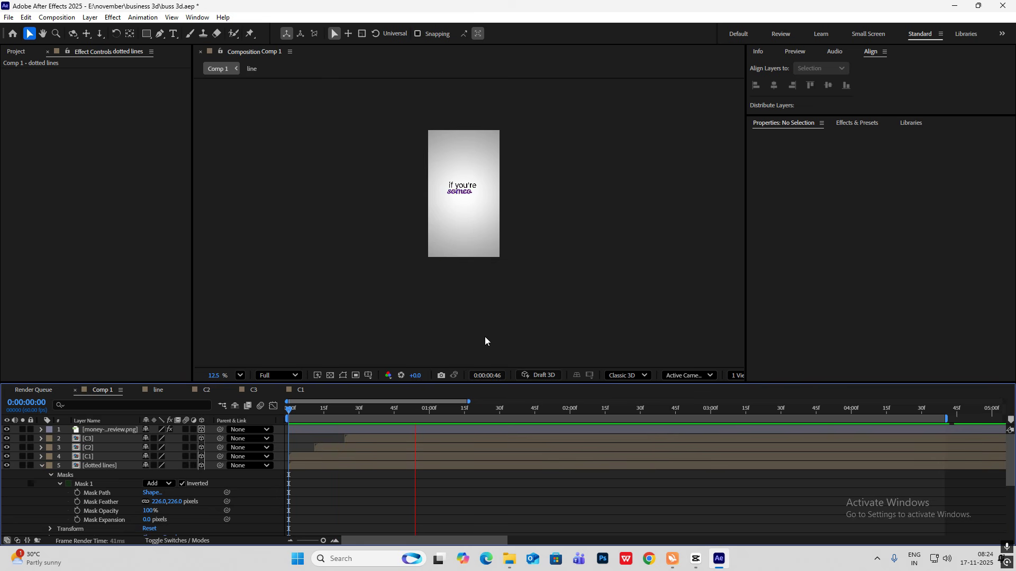
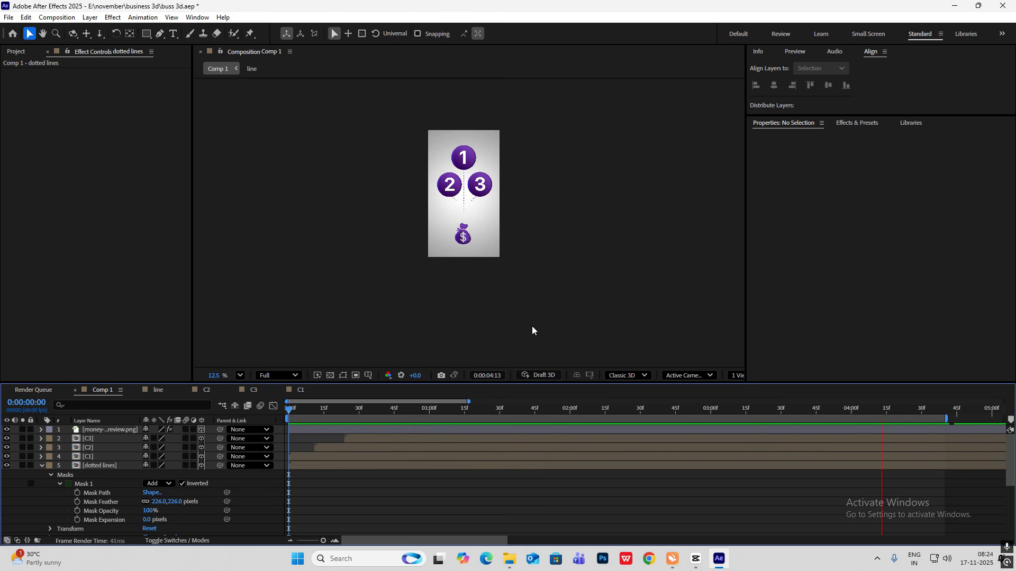
pyautogui.hotkey('alt', 'Tab')
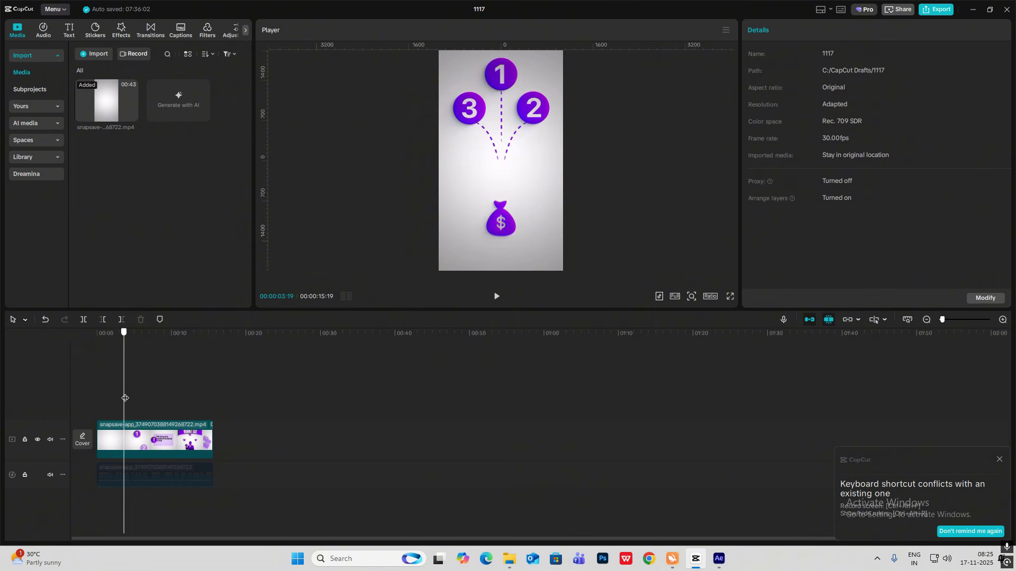
pyautogui.click(140, 400)
pyautogui.moveTo(139, 401)
pyautogui.mouseDown()
pyautogui.moveTo(129, 402)
pyautogui.moveTo(163, 406)
pyautogui.moveTo(129, 407)
pyautogui.moveTo(145, 406)
pyautogui.mouseUp()
pyautogui.hotkey('alt', 'Tab')
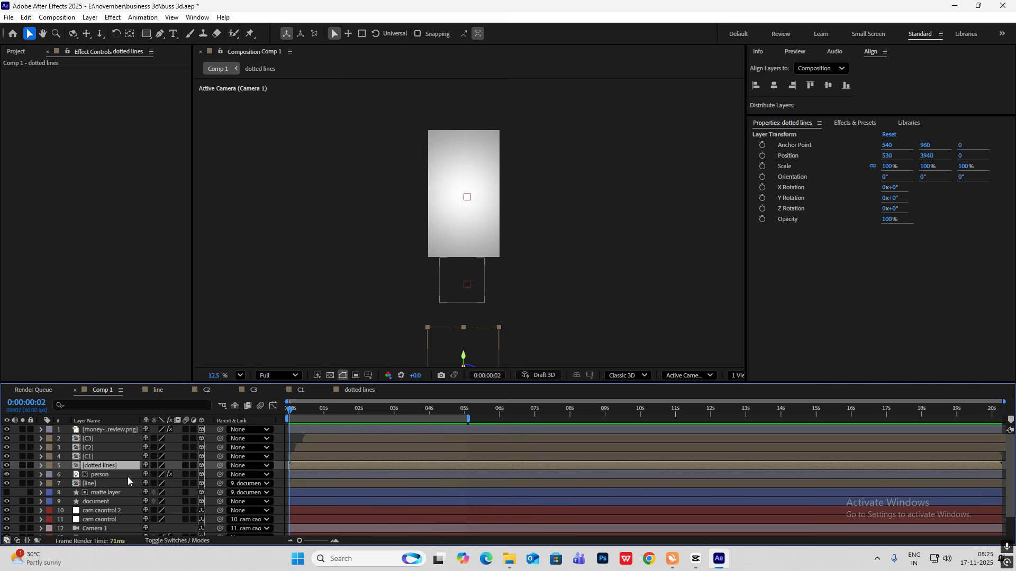
pyautogui.click(98, 458)
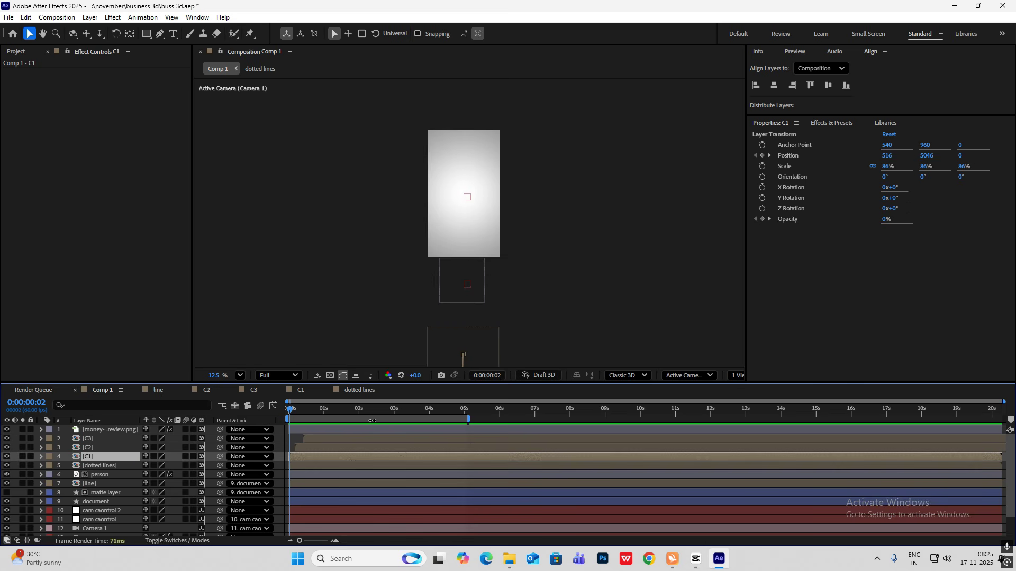
pyautogui.hotkey('alt', 'Tab')
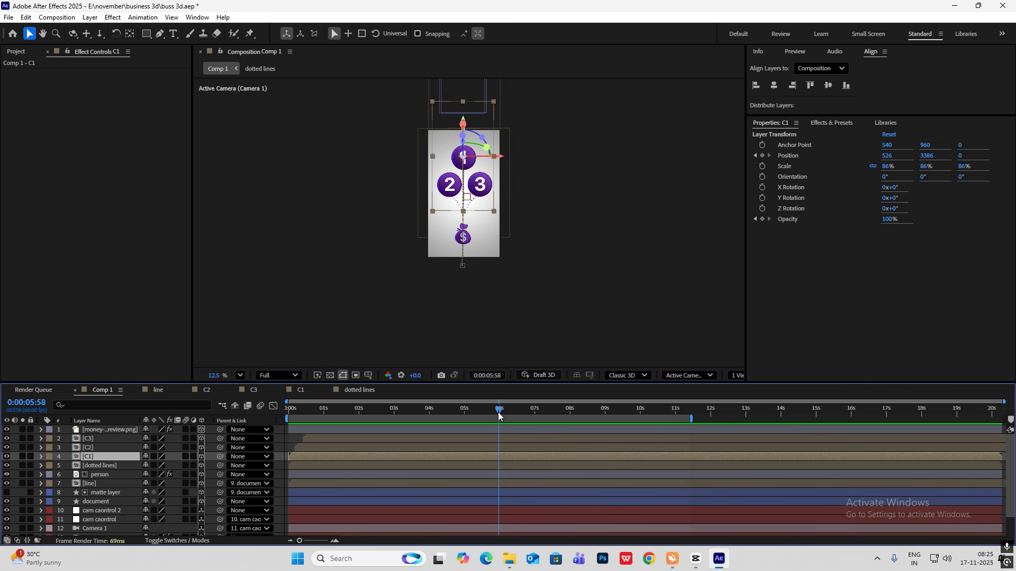
# Trim the ends of the money bag, C3, C2, C1 and dotted lines layers at 0:00:04:59.
pyautogui.moveTo(498, 416); pyautogui.dragTo(463, 431)
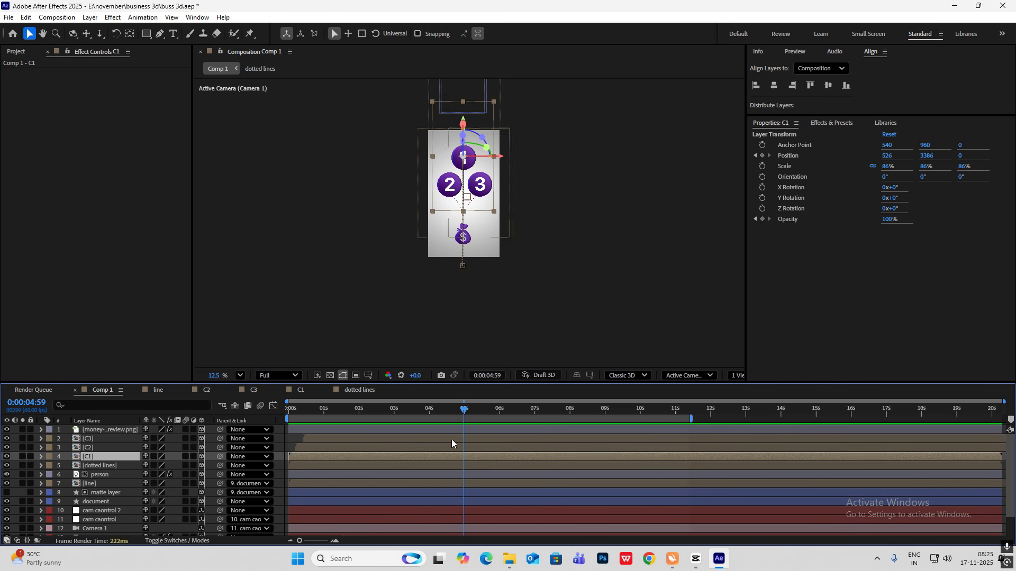
pyautogui.click(103, 437)
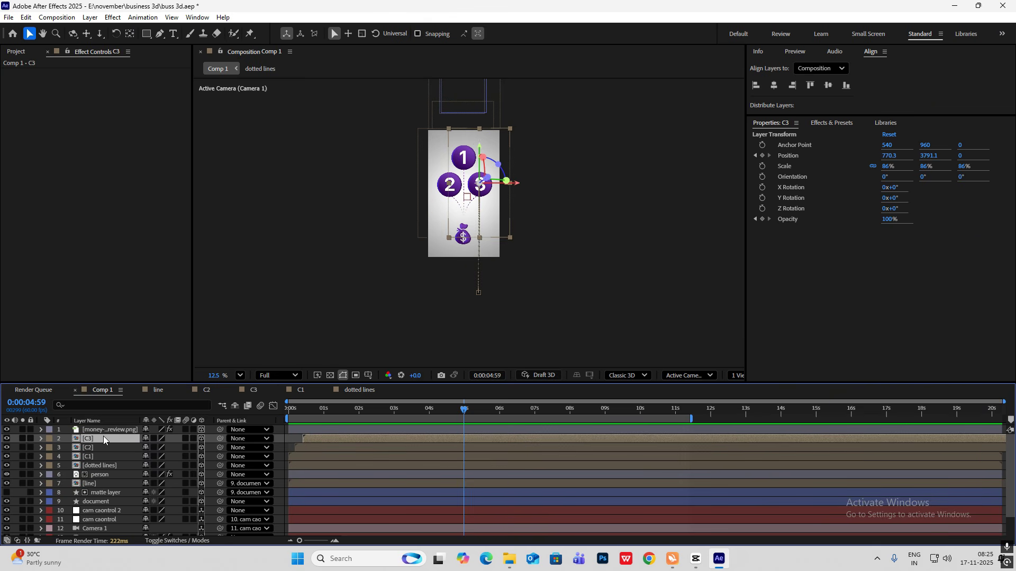
pyautogui.keyDown('shift'); pyautogui.click(101, 448); pyautogui.keyUp('shift')
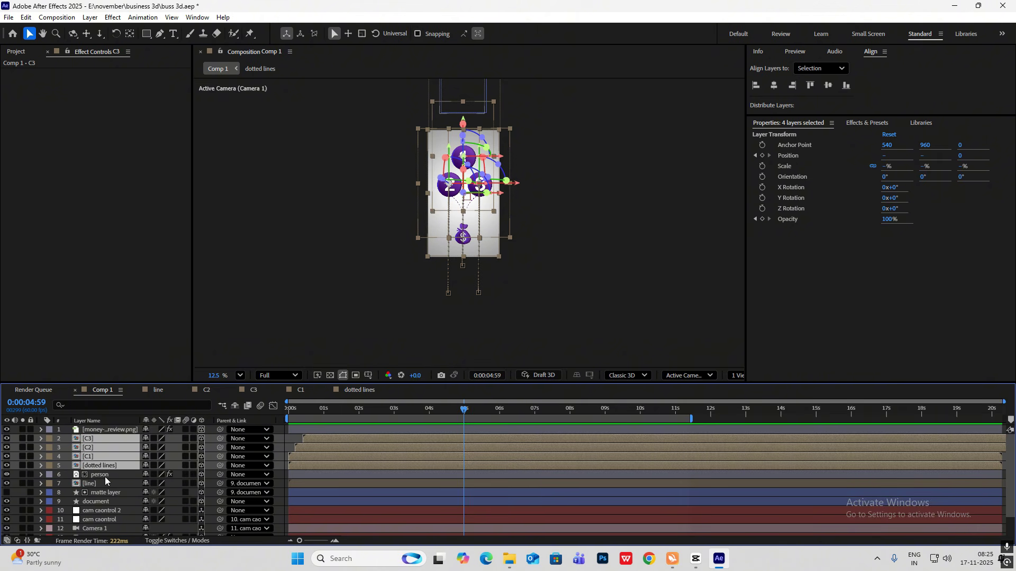
pyautogui.keyDown('ctrl'); pyautogui.click(119, 431); pyautogui.keyUp('ctrl')
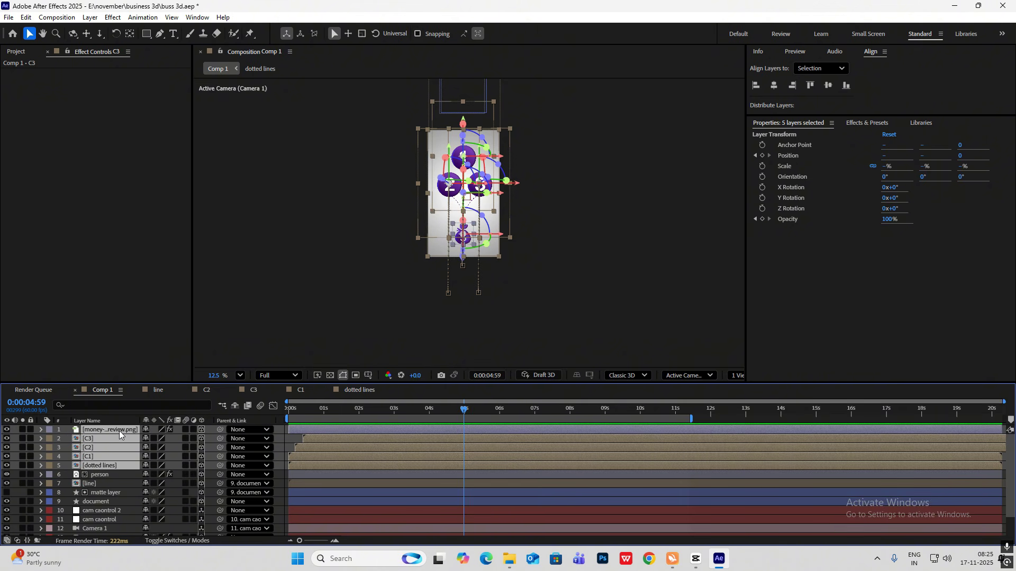
pyautogui.hotkey('alt', ']')
pyautogui.scroll(4, 470, 431)
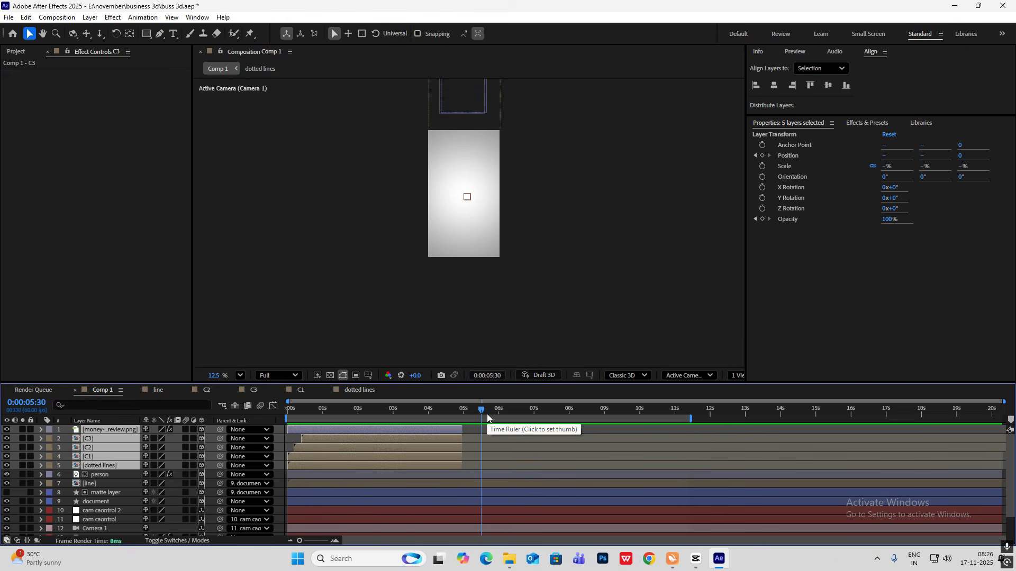
# Duplicate the C1 layer, move the copy above all other layers and start it at 0:00:04:59.
pyautogui.moveTo(482, 415); pyautogui.dragTo(464, 416)
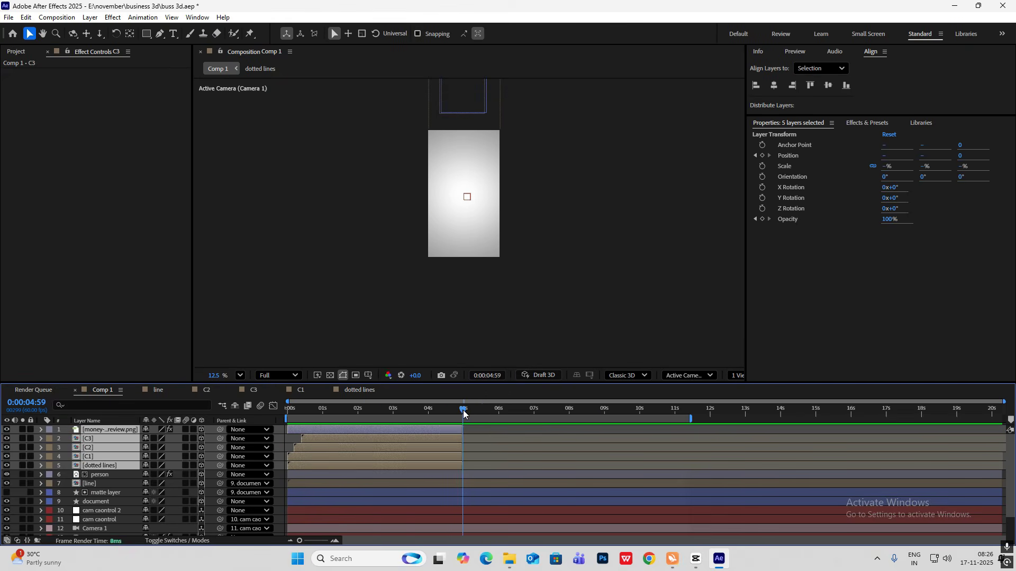
pyautogui.click(104, 457)
pyautogui.hotkey('ctrl', 'd')
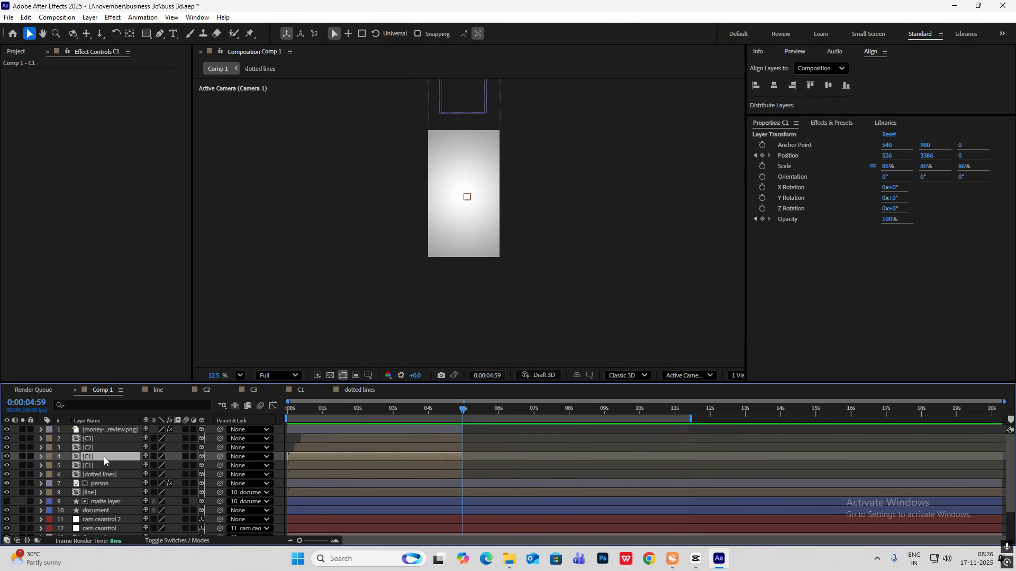
pyautogui.moveTo(96, 458); pyautogui.dragTo(97, 431)
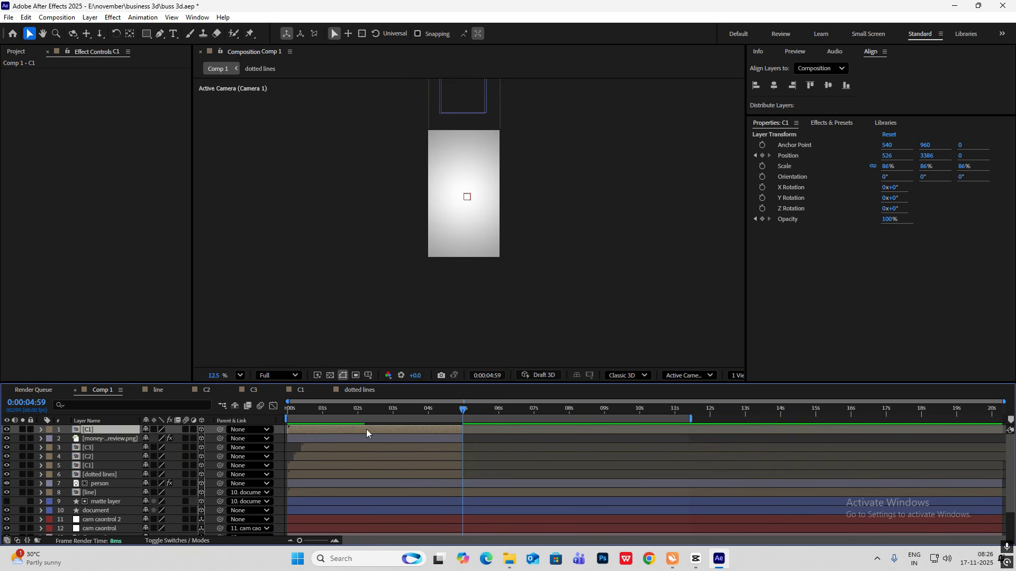
pyautogui.moveTo(366, 430); pyautogui.dragTo(540, 427)
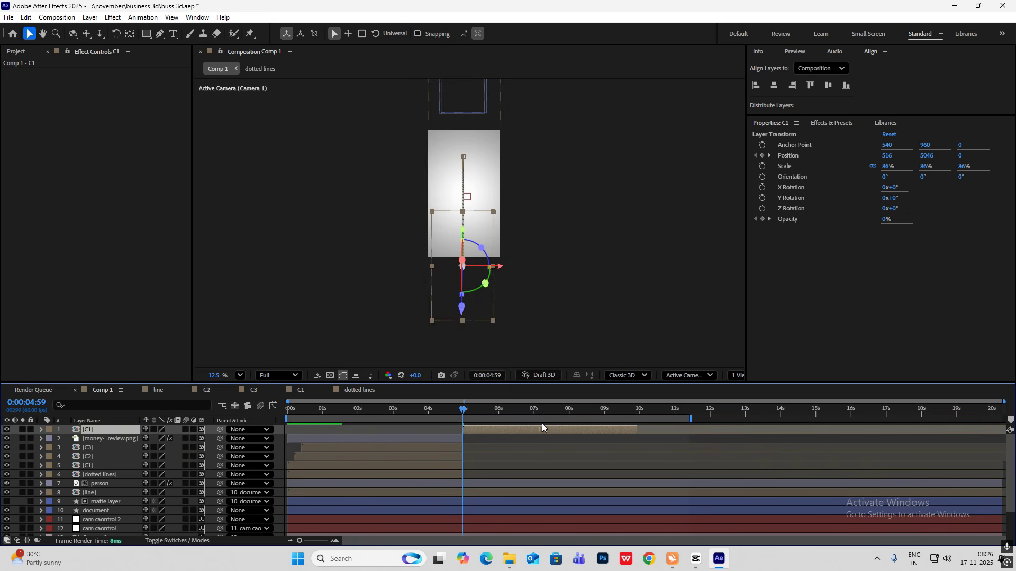
# Delete all position and opacity keyframes from the duplicated C1 layer.
pyautogui.press('u')
pyautogui.moveTo(603, 434); pyautogui.dragTo(532, 460)
pyautogui.press('Delete')
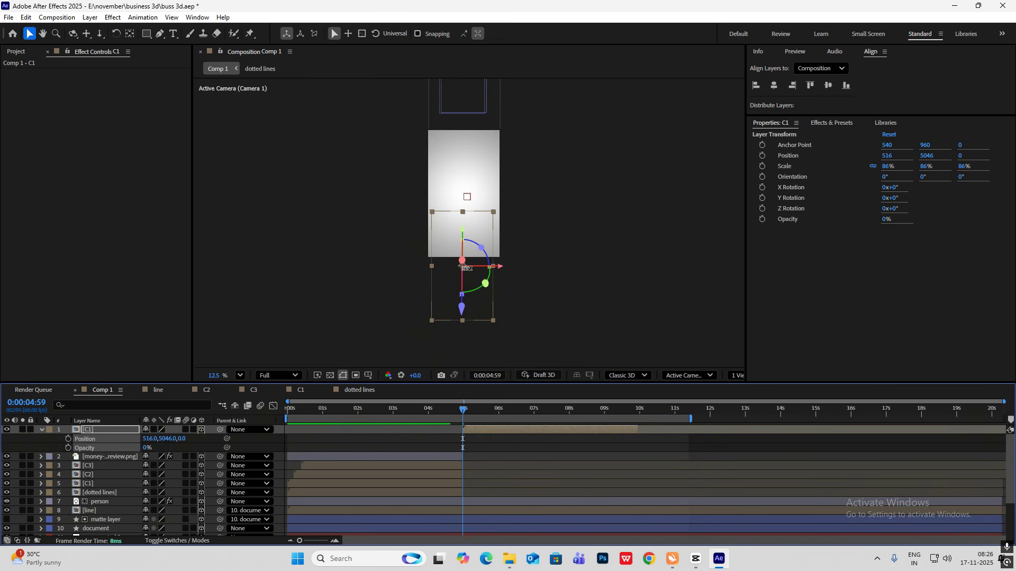
# Place the duplicated C1 circle near the centre of the frame at about 526, 4001, with opacity at 100%.
pyautogui.moveTo(461, 292); pyautogui.dragTo(462, 202)
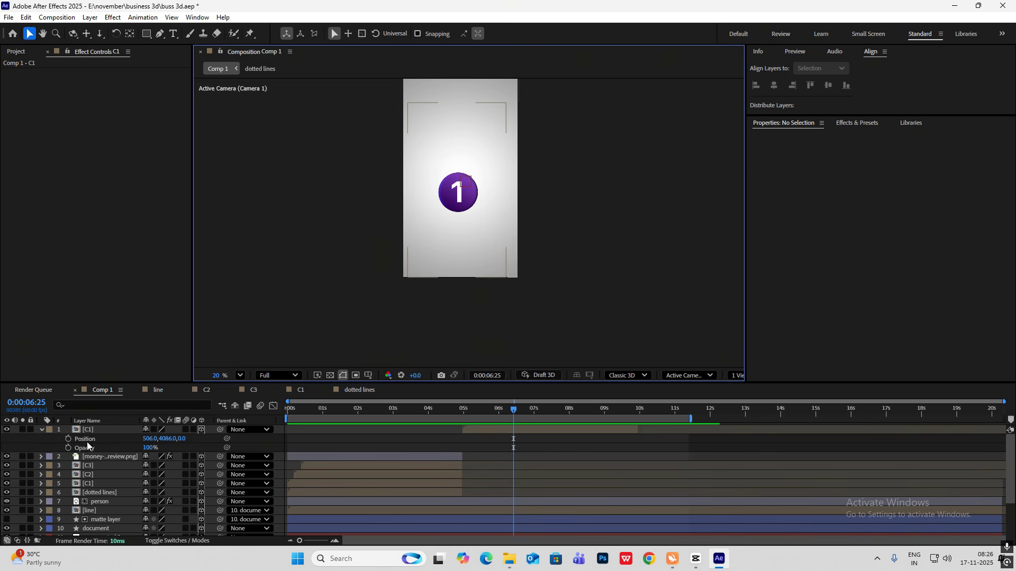
pyautogui.click(106, 430)
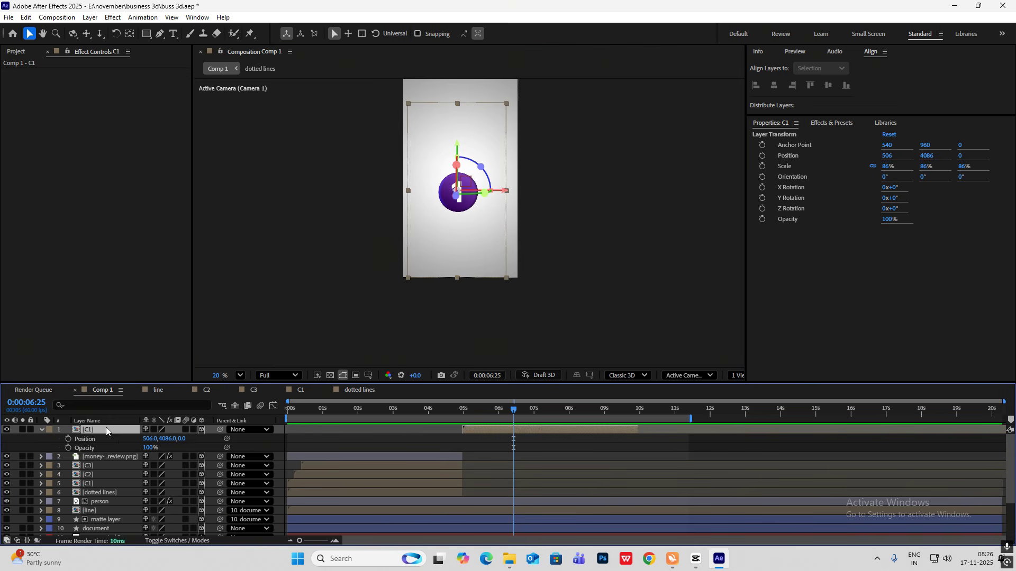
pyautogui.moveTo(459, 188); pyautogui.dragTo(460, 186)
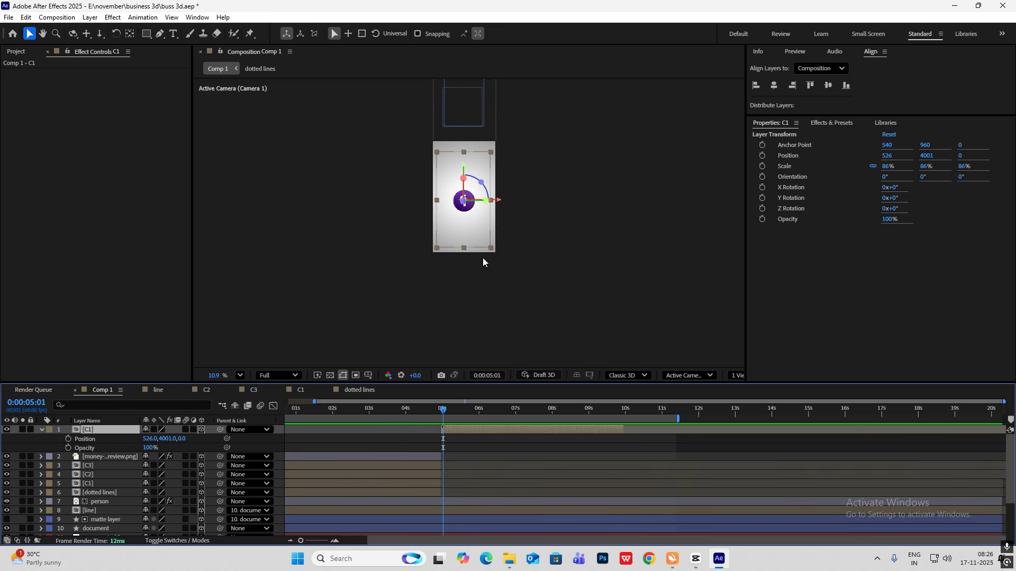
# Keyframe the duplicated C1 layer's scale from 0% at 0:00:05:01 to 86% at 0:00:05:53.
pyautogui.scroll(4, 484, 254)
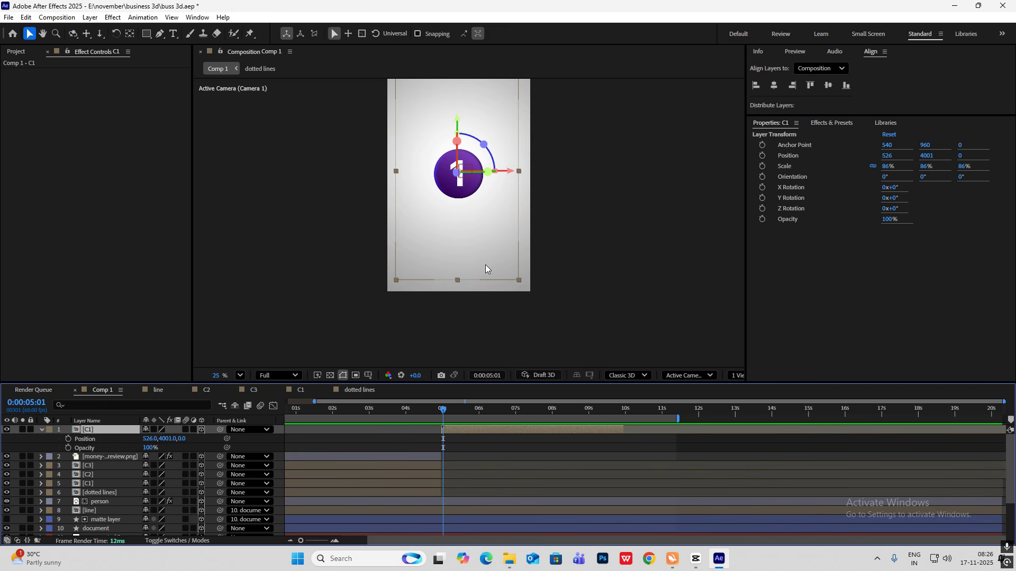
pyautogui.press('s')
pyautogui.click(68, 438)
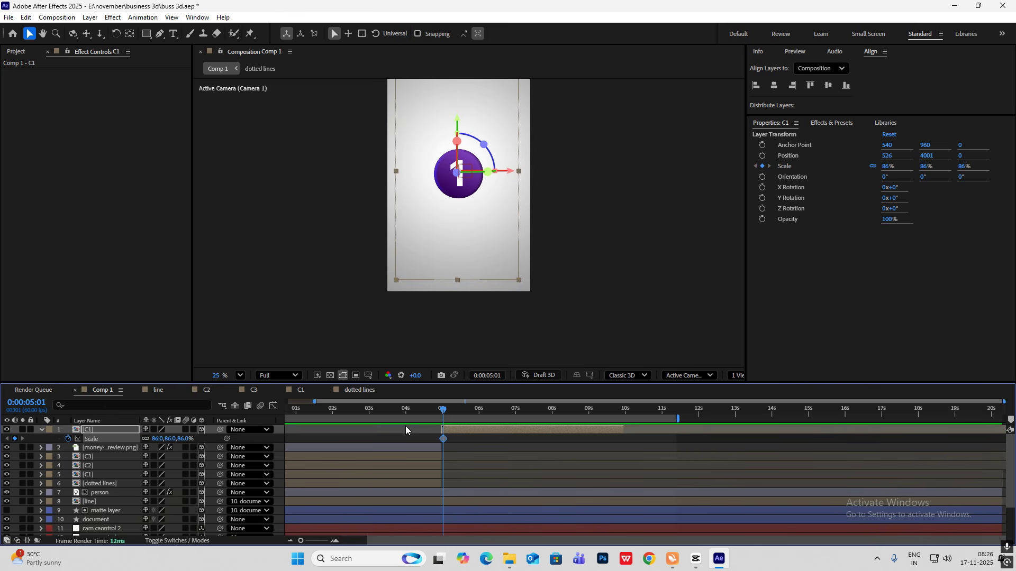
pyautogui.moveTo(446, 412); pyautogui.dragTo(475, 412)
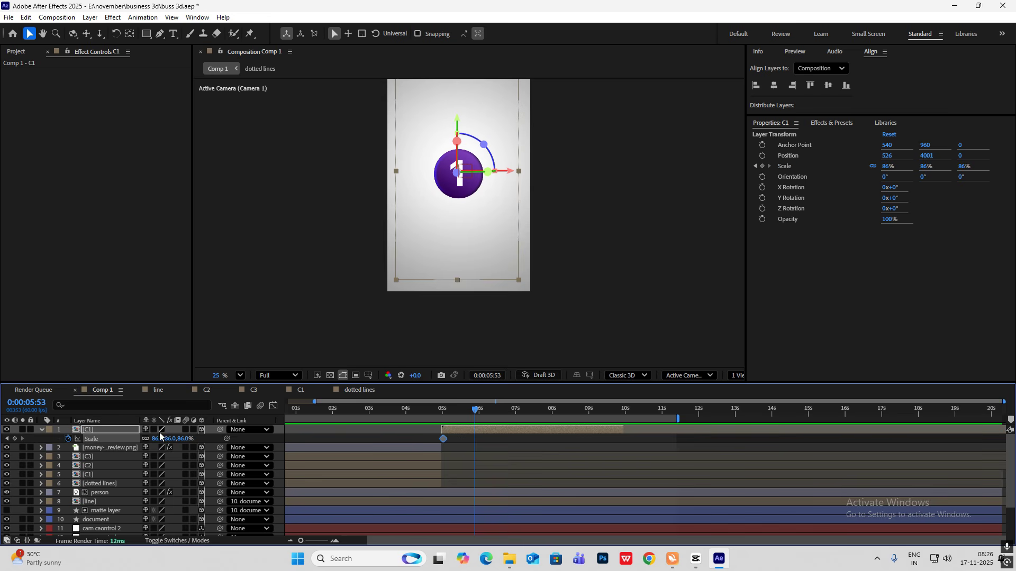
pyautogui.click(7, 438)
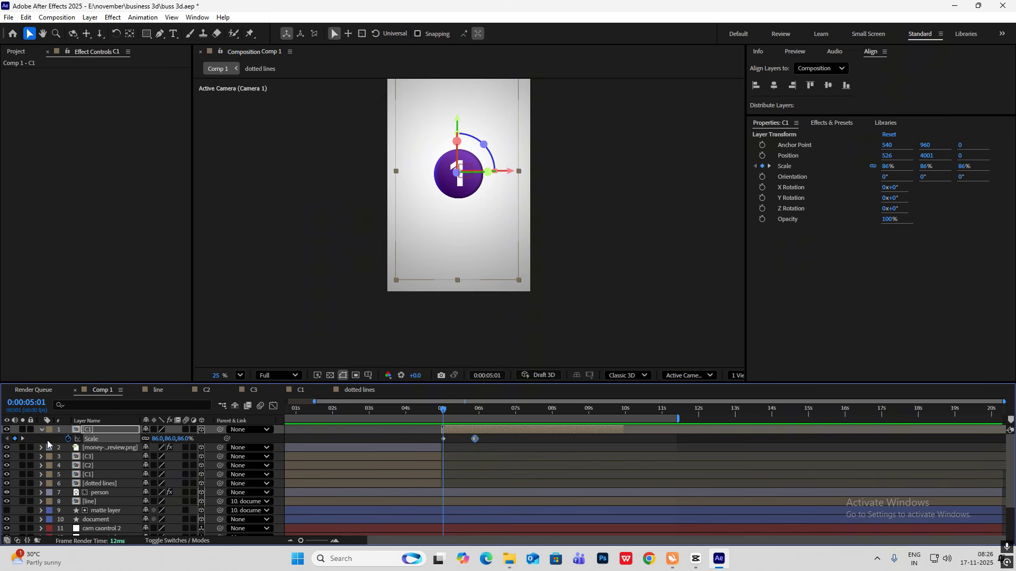
pyautogui.click(176, 438)
pyautogui.press('Return')
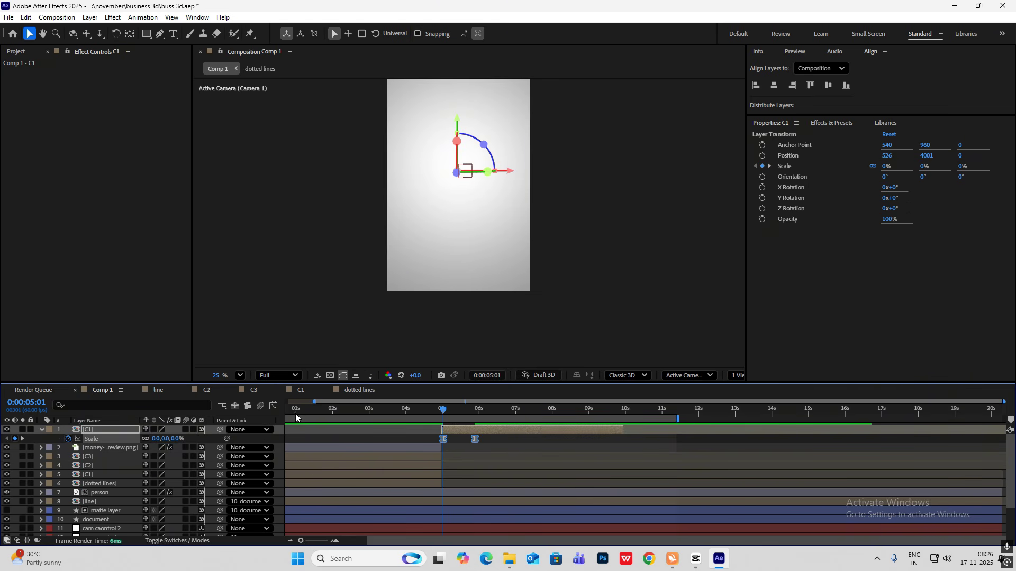
# Adjust the speed curve of C1's eased scale keyframes so the growth starts fast and slows towards its end.
pyautogui.click(274, 405)
pyautogui.moveTo(325, 527); pyautogui.dragTo(325, 527)
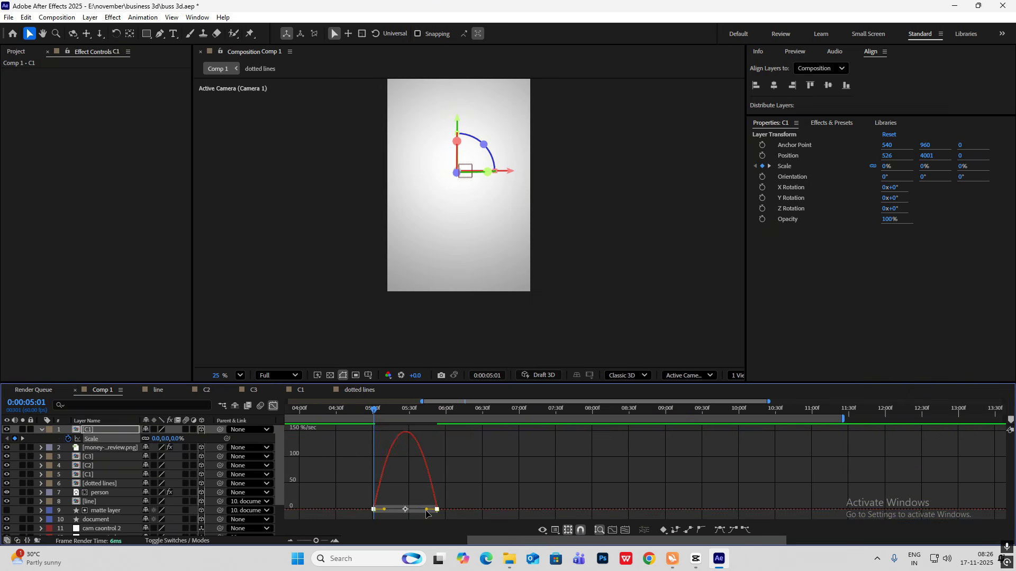
pyautogui.moveTo(426, 511); pyautogui.dragTo(411, 513)
pyautogui.click(273, 406)
# Preview circle 1's scale-up and compare its timing with the reference video in CapCut.
pyautogui.moveTo(461, 413); pyautogui.dragTo(371, 415)
pyautogui.press('space')
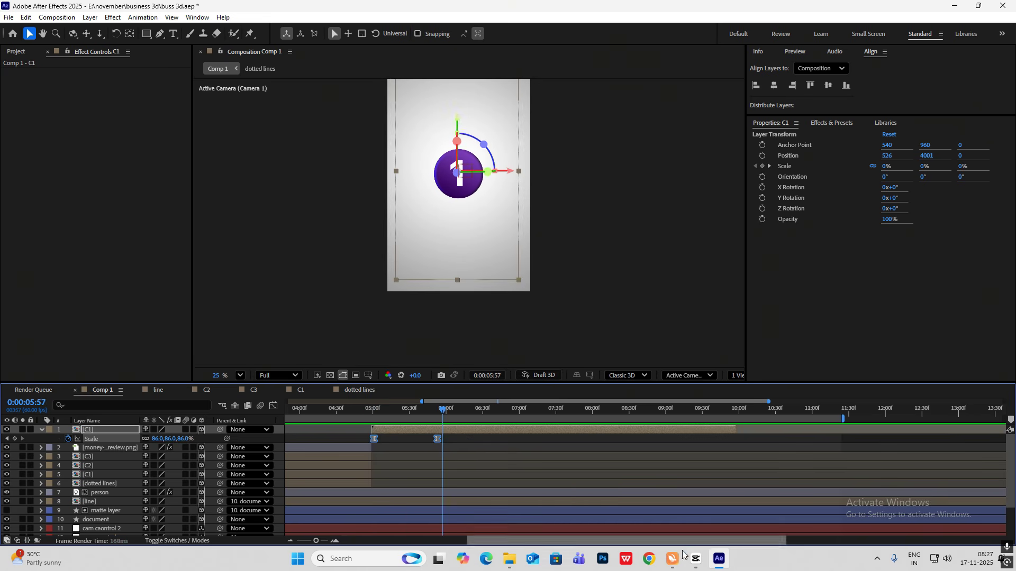
pyautogui.hotkey('alt', 'Tab')
pyautogui.moveTo(138, 416)
pyautogui.mouseDown()
pyautogui.moveTo(129, 417)
pyautogui.moveTo(145, 417)
pyautogui.mouseUp()
pyautogui.click(718, 559)
# Move C1's second scale keyframe slightly earlier to shorten the scale-up, and preview the timing.
pyautogui.moveTo(445, 413); pyautogui.dragTo(377, 417)
pyautogui.click(437, 443)
pyautogui.press('space')
pyautogui.press('space')
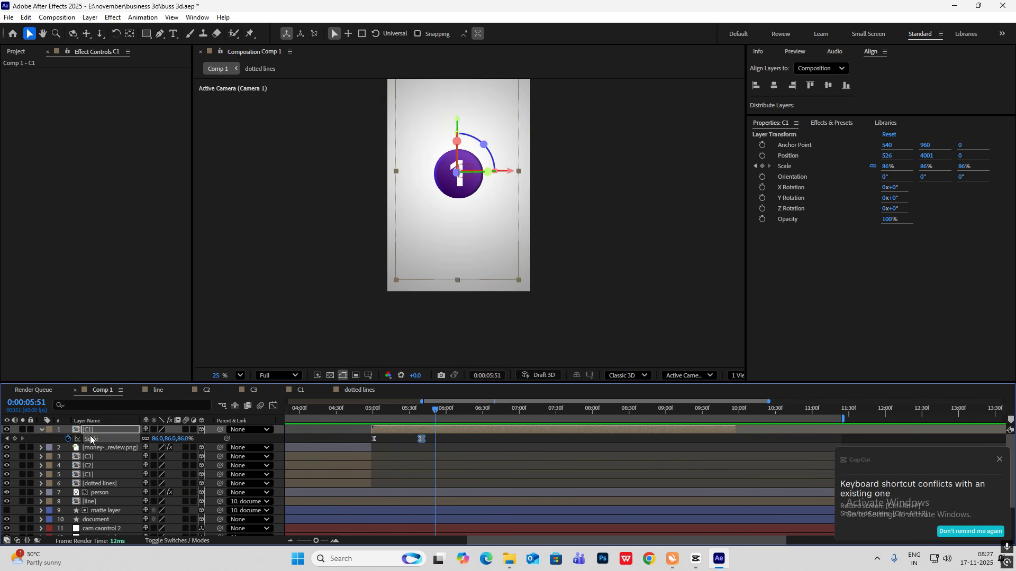
# Add starting position and Z rotation keyframes to the duplicated C1 layer at 0:00:05:51.
pyautogui.hotkey('shift', 'r')
pyautogui.hotkey('shift', 'p')
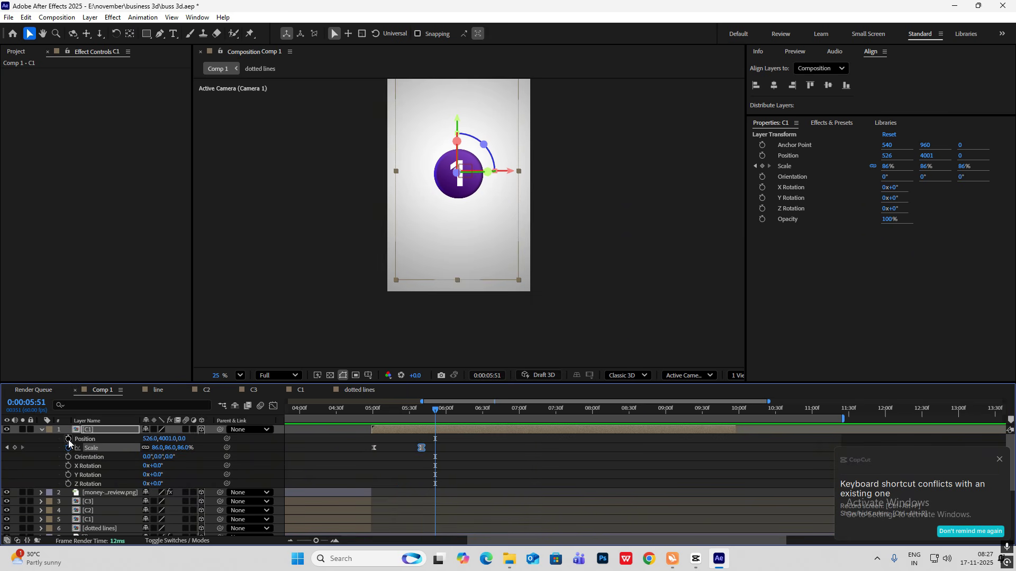
pyautogui.click(68, 440)
pyautogui.click(68, 484)
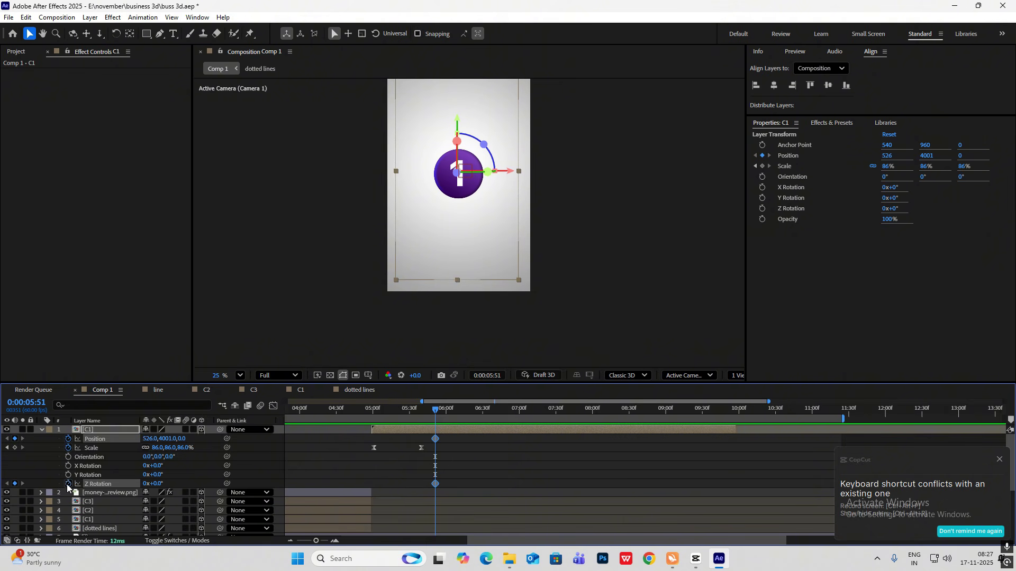
# At 0:00:06:30, shift circle 1 sideways to position 227, 4001 and reduce its scale to 56%.
pyautogui.moveTo(435, 413); pyautogui.dragTo(483, 415)
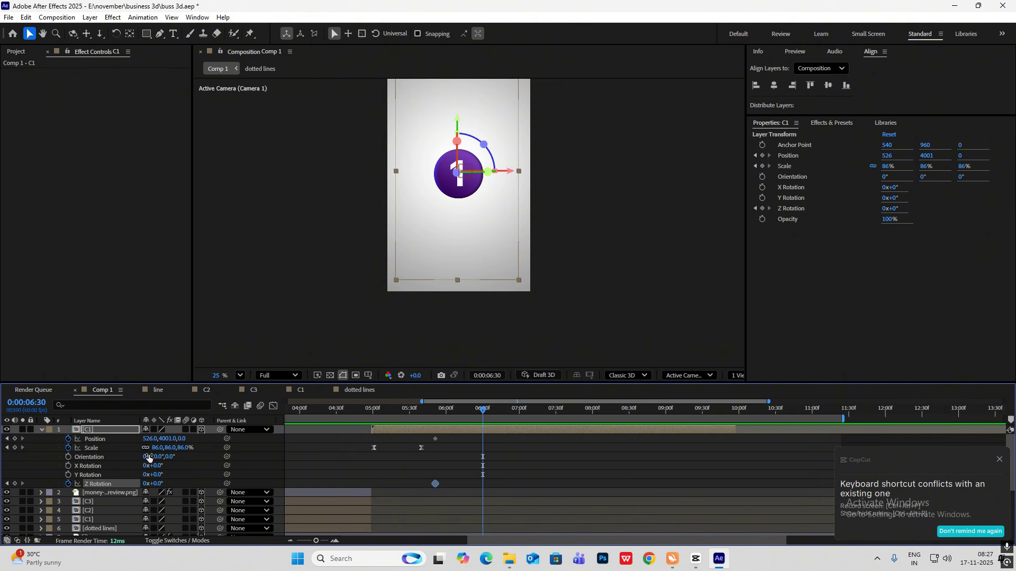
pyautogui.moveTo(151, 440); pyautogui.dragTo(1, 445)
pyautogui.moveTo(191, 449); pyautogui.dragTo(180, 453)
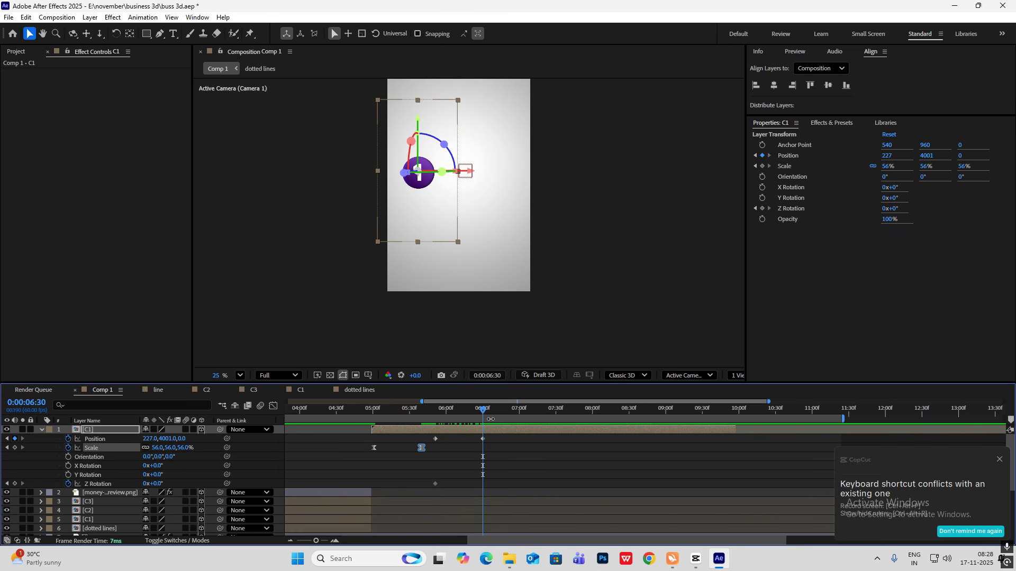
# Check circle 1's placement beside the text box in the CapCut reference video around 00:00:06:20, and return to After Effects.
pyautogui.click(696, 559)
pyautogui.moveTo(146, 418)
pyautogui.mouseDown()
pyautogui.moveTo(128, 417)
pyautogui.moveTo(145, 417)
pyautogui.mouseUp()
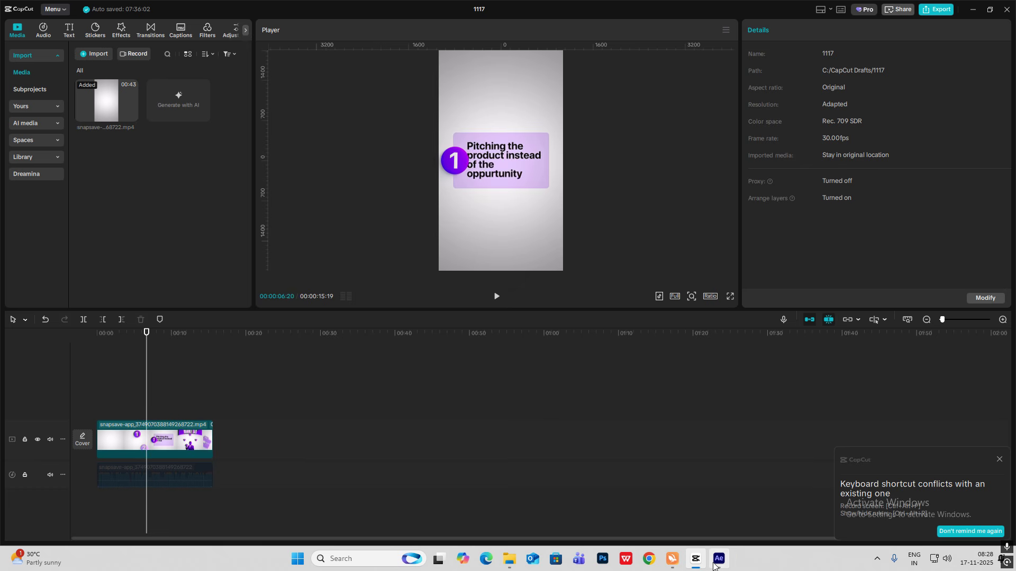
pyautogui.click(719, 559)
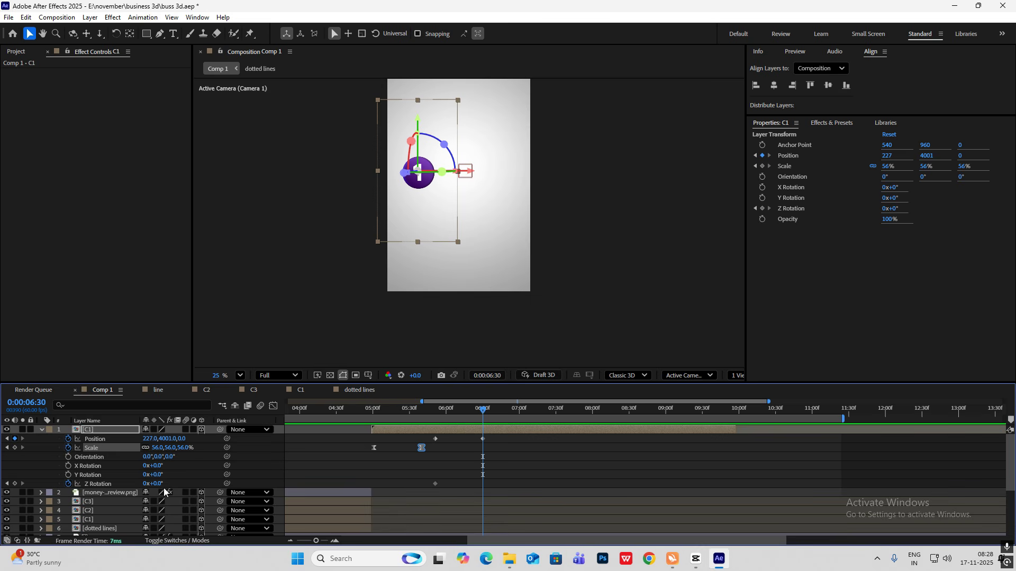
# Set C1's Z rotation to -1 full turn at 0:00:06:30 and check the rotation by scrubbing.
pyautogui.click(144, 483)
pyautogui.click(297, 466)
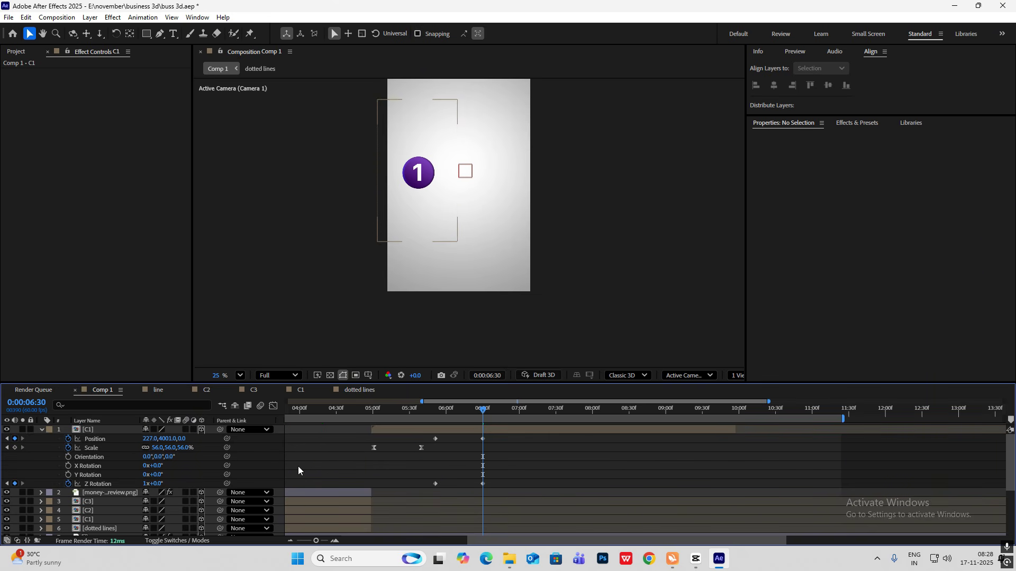
pyautogui.moveTo(483, 412)
pyautogui.mouseDown()
pyautogui.moveTo(430, 414)
pyautogui.moveTo(490, 429)
pyautogui.moveTo(454, 430)
pyautogui.moveTo(483, 413)
pyautogui.mouseUp()
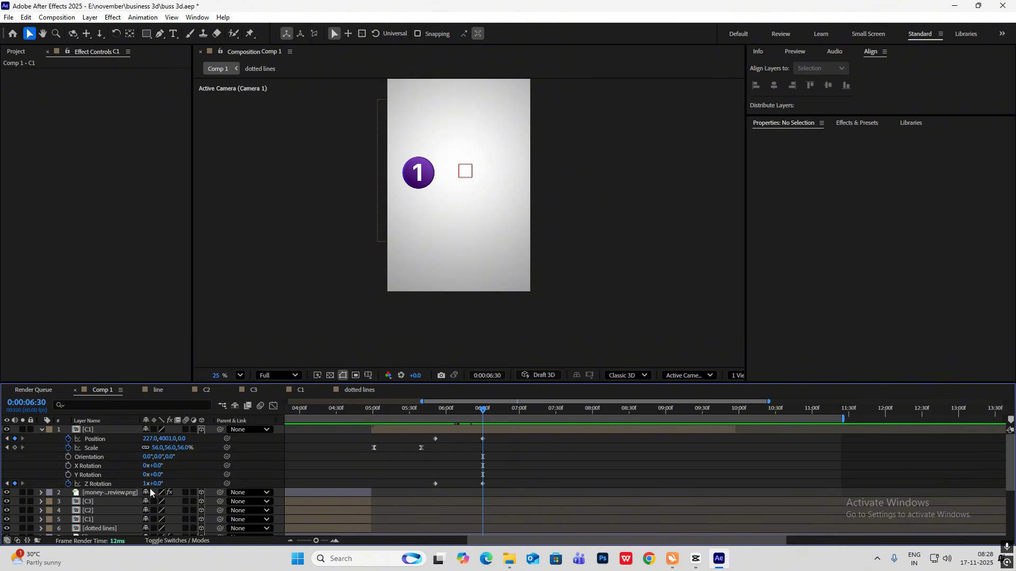
pyautogui.click(150, 483)
pyautogui.write('-1')
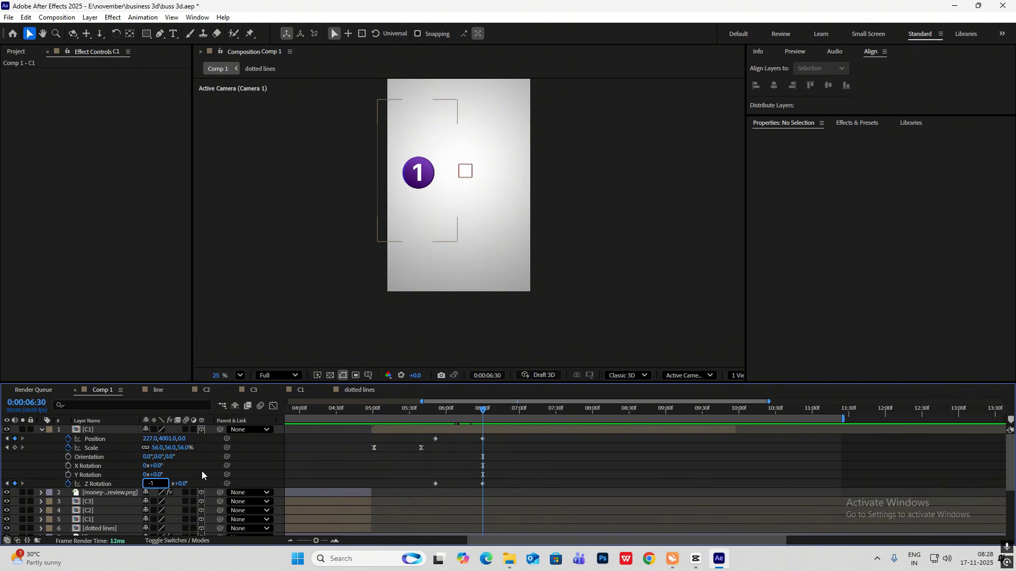
pyautogui.press('Return')
pyautogui.moveTo(482, 411); pyautogui.dragTo(434, 418)
pyautogui.scroll(1, 455, 180)
pyautogui.click(505, 417)
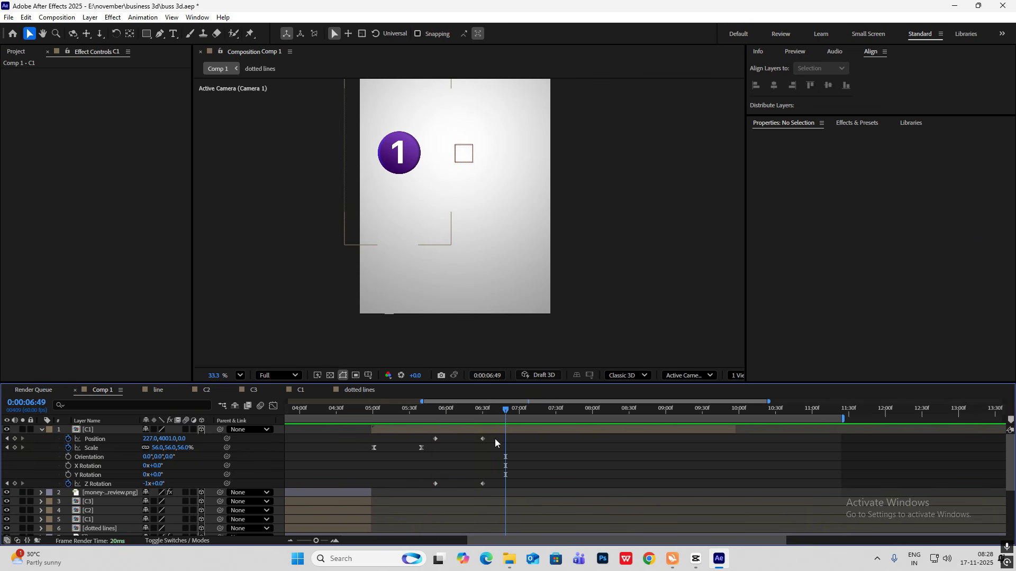
# Ease C1's position and Z rotation keyframes and extend the incoming ease so the sideways move slows down gradually.
pyautogui.moveTo(494, 439); pyautogui.dragTo(427, 487)
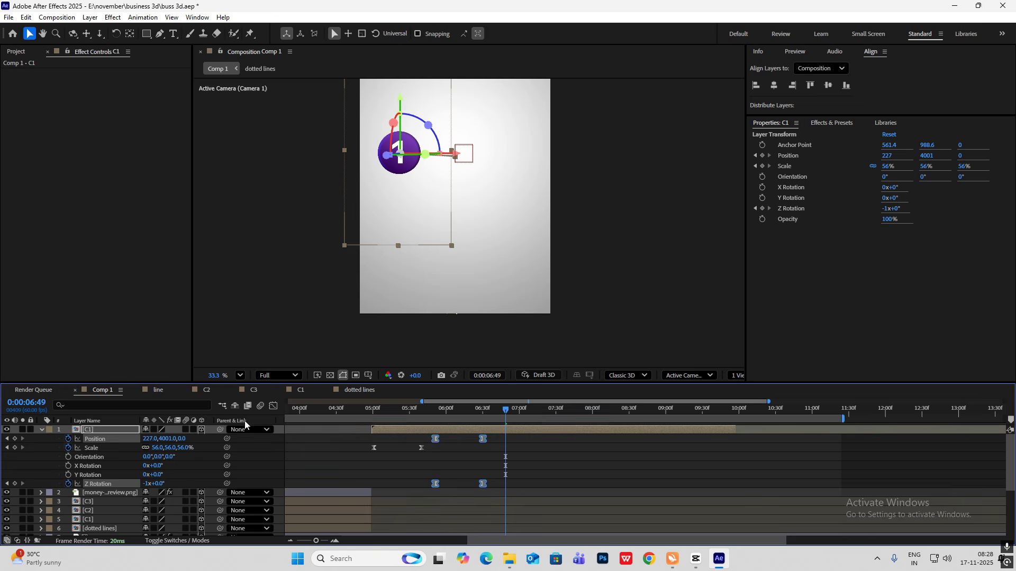
pyautogui.click(273, 406)
pyautogui.moveTo(554, 459); pyautogui.dragTo(371, 493)
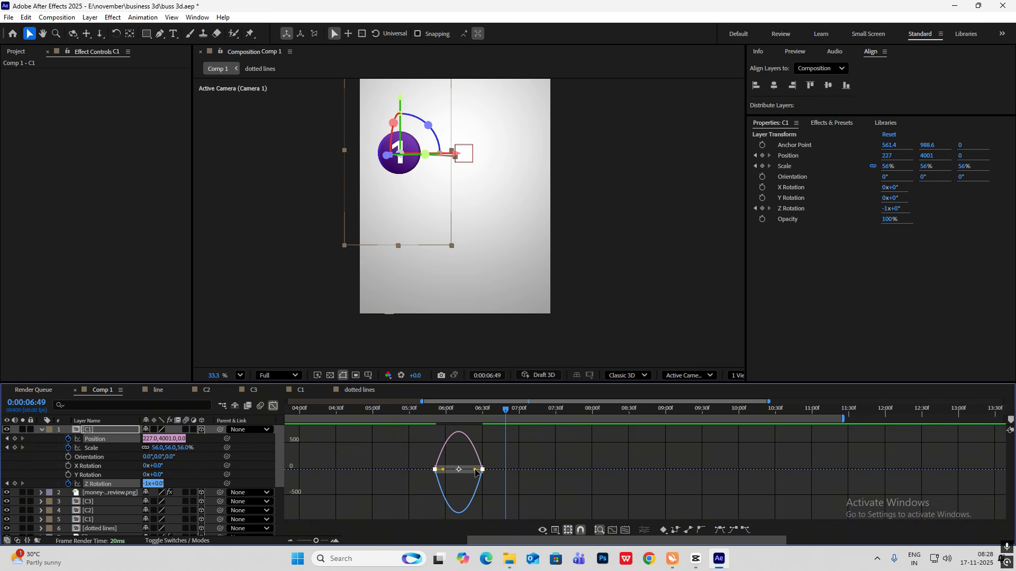
pyautogui.moveTo(475, 469); pyautogui.dragTo(461, 469)
pyautogui.click(273, 406)
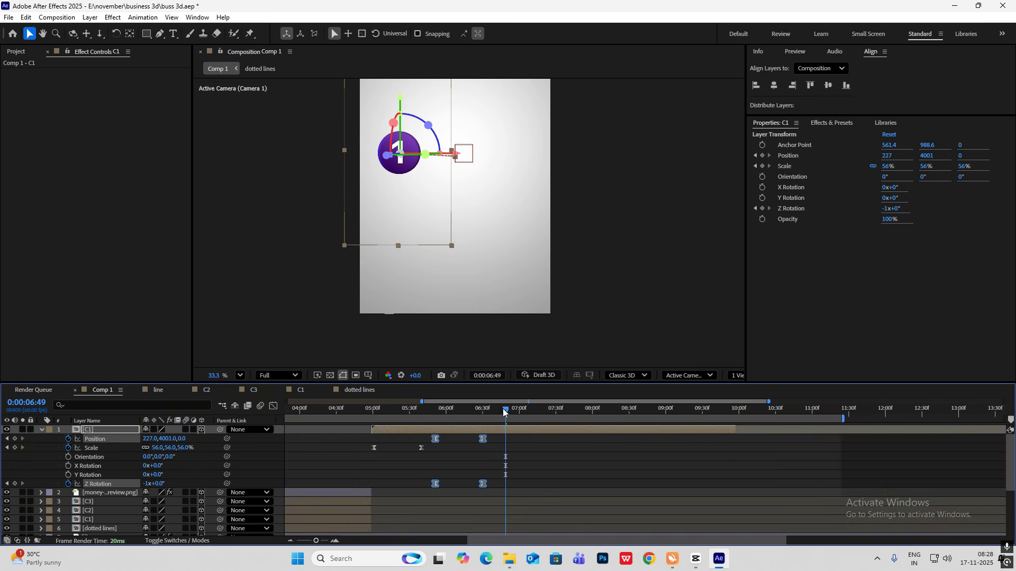
# Shift C1's final position and Z rotation keyframes slightly later, to about 0:00:06:40, and preview the motion.
pyautogui.click(417, 410)
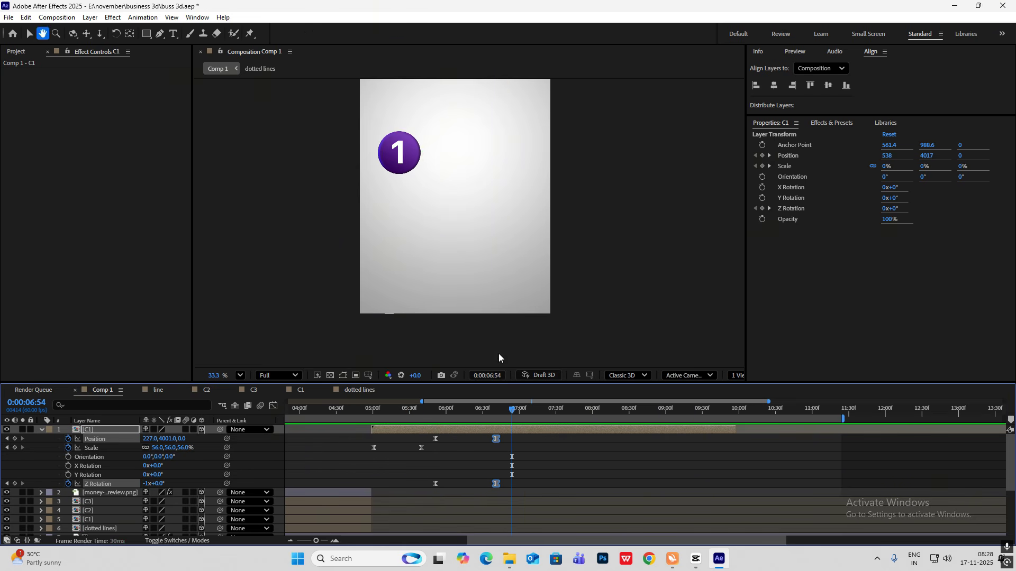
pyautogui.press('space')
pyautogui.moveTo(514, 411); pyautogui.dragTo(453, 414)
# Check the text box beside circle 1 in the CapCut reference video, and return to After Effects.
pyautogui.click(694, 558)
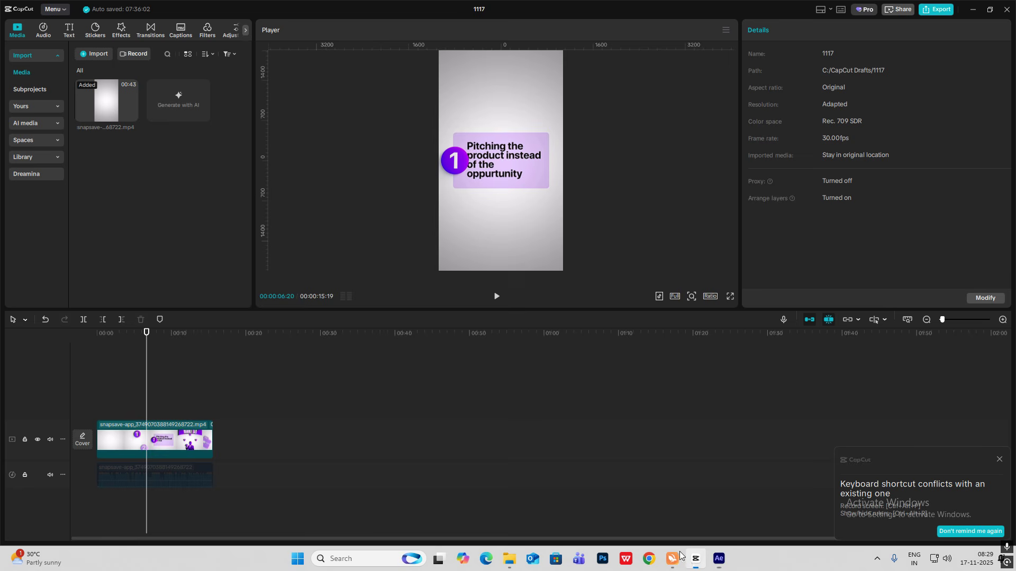
pyautogui.moveTo(146, 397)
pyautogui.mouseDown()
pyautogui.moveTo(129, 399)
pyautogui.moveTo(147, 401)
pyautogui.mouseUp()
pyautogui.click(718, 559)
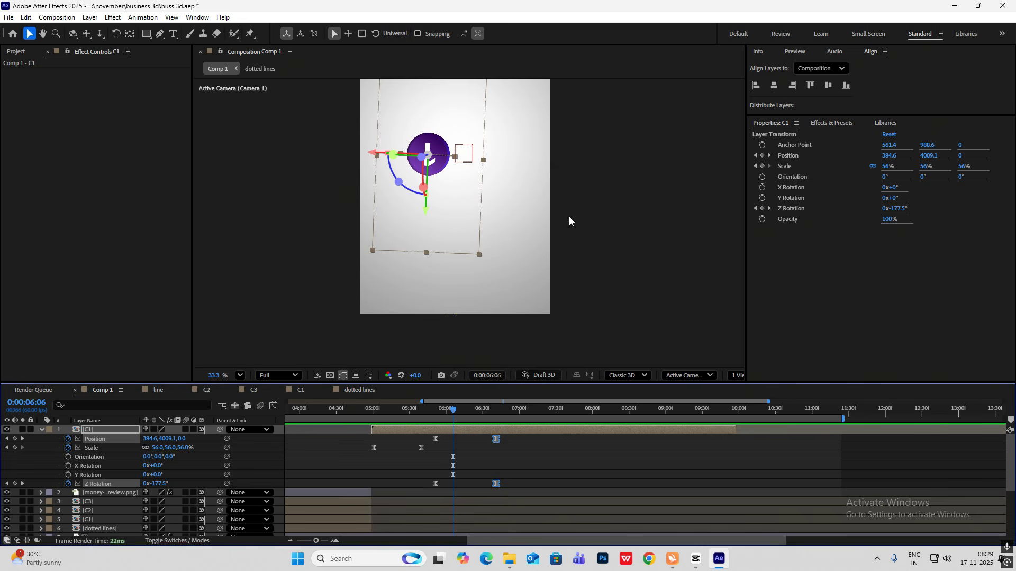
# At 0:00:06:40, draw a rounded rectangle about 657 by 303 px on a new shape layer beside circle 1.
pyautogui.click(42, 430)
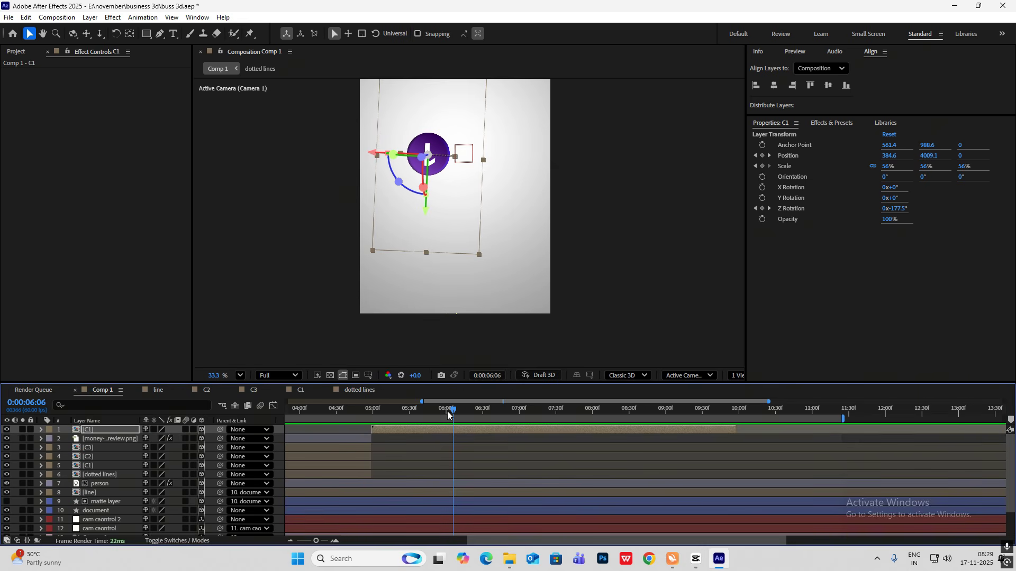
pyautogui.moveTo(447, 414); pyautogui.dragTo(495, 420)
pyautogui.click(575, 252)
pyautogui.click(148, 34)
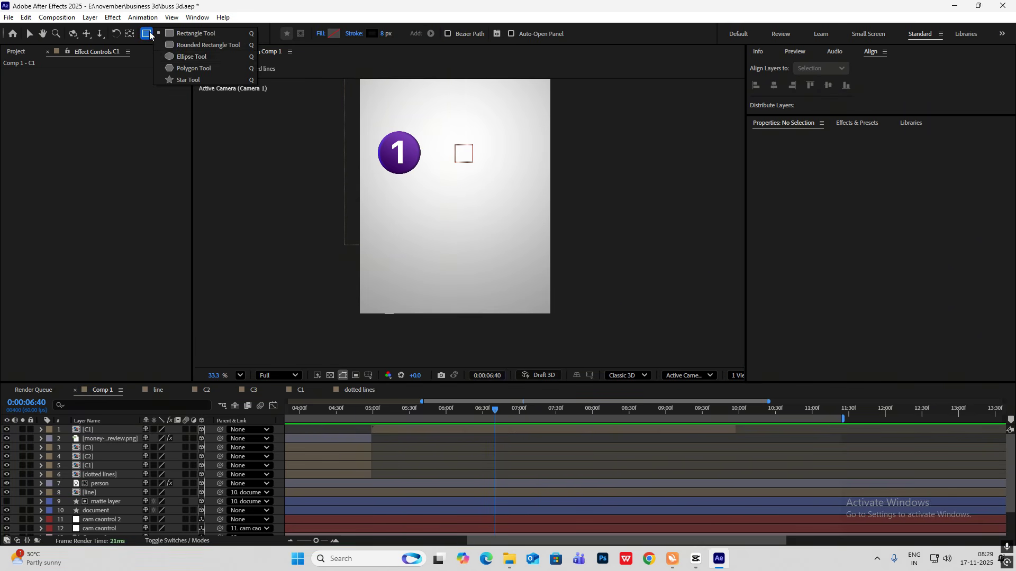
pyautogui.click(206, 47)
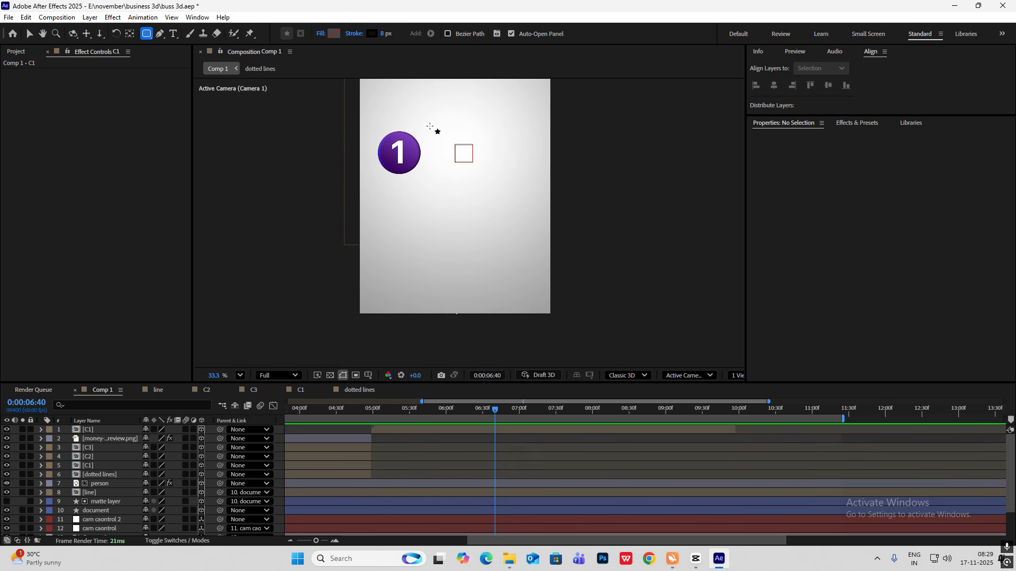
pyautogui.moveTo(395, 126); pyautogui.dragTo(511, 179)
pyautogui.click(31, 34)
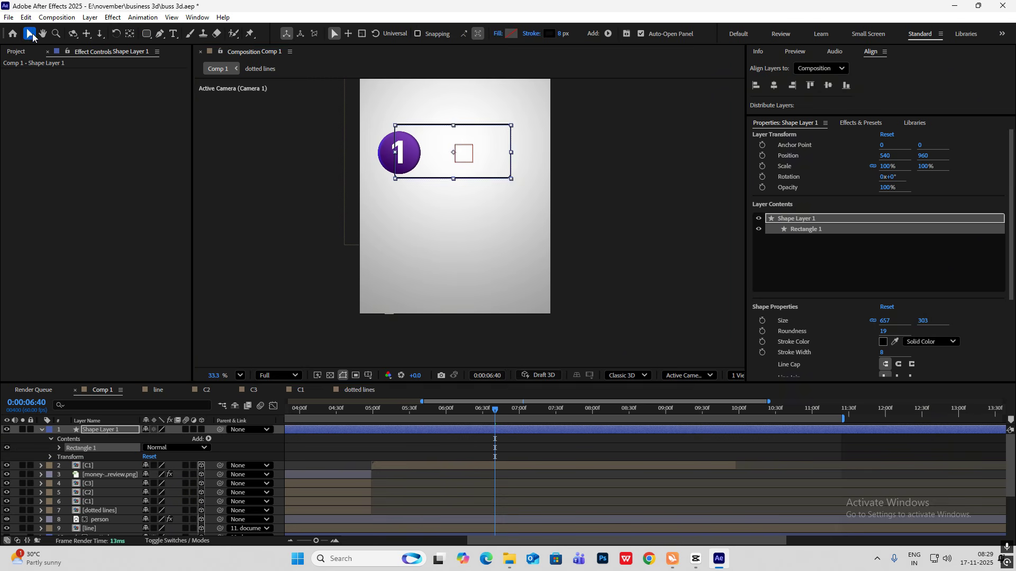
# Fill the rounded rectangle with white (FFFFFF) and remove its stroke.
pyautogui.click(634, 180)
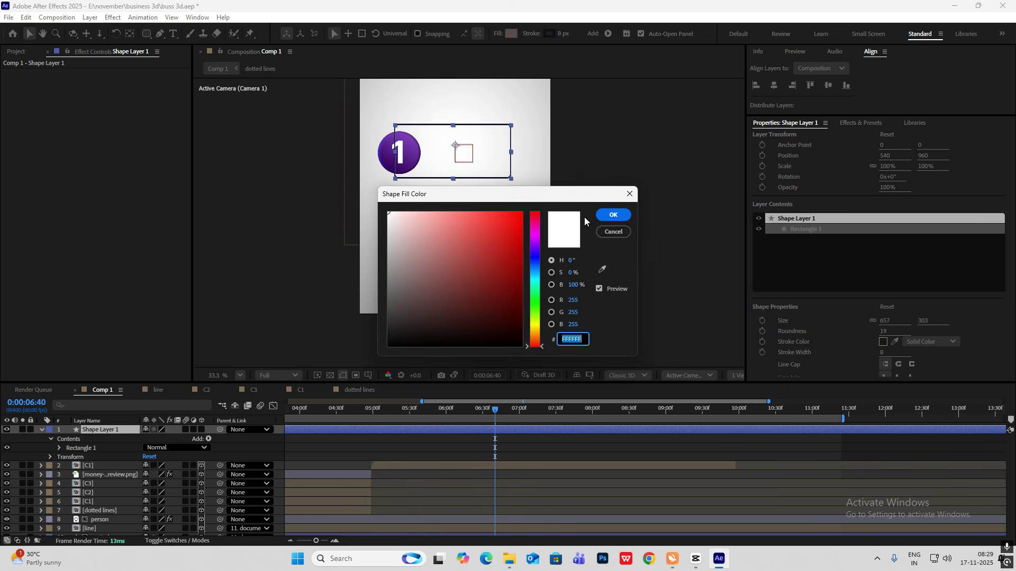
pyautogui.click(614, 215)
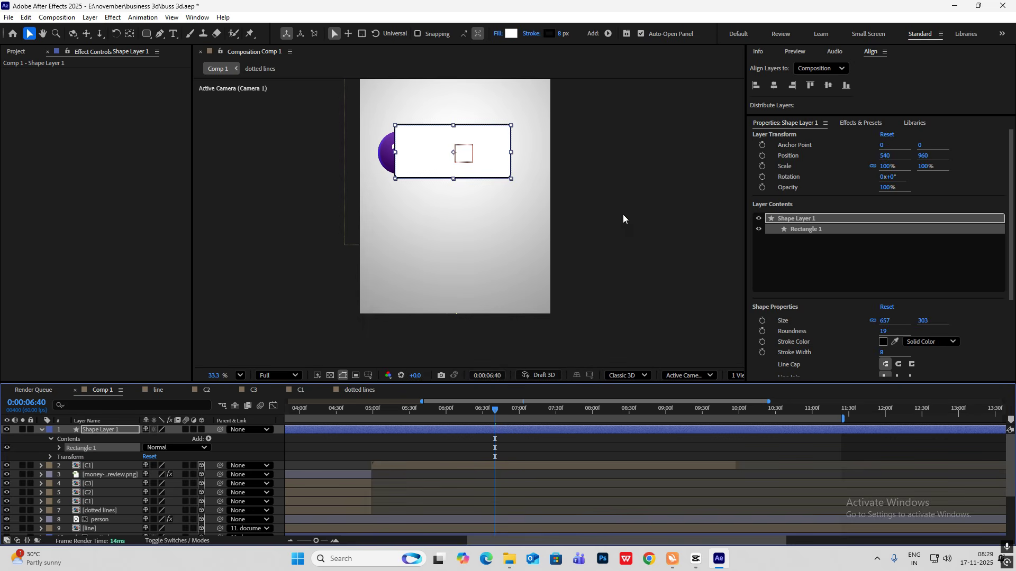
pyautogui.click(531, 33)
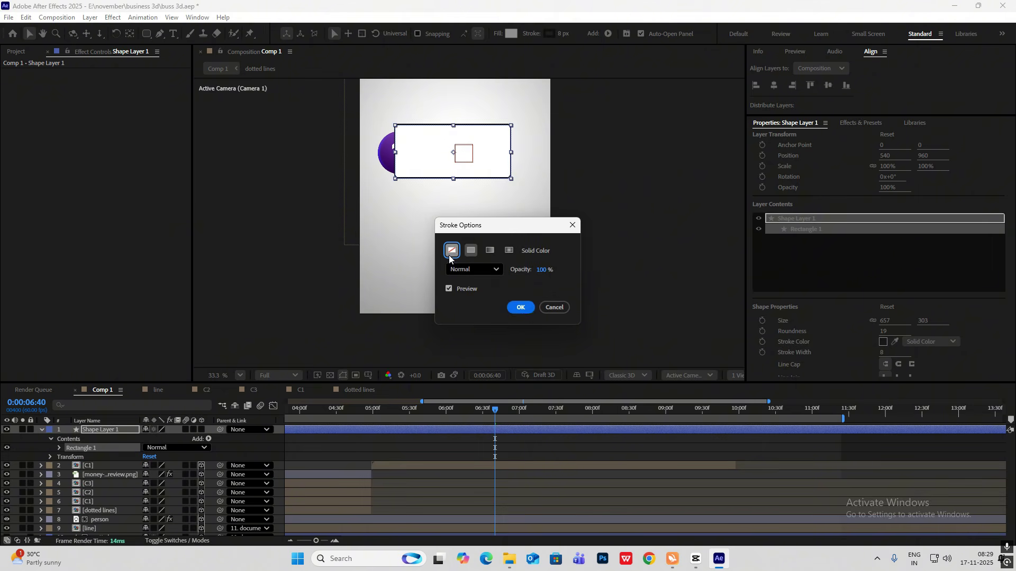
pyautogui.click(455, 247)
pyautogui.click(519, 303)
# Make the rectangle's shape layer 3D and centre its anchor point on the shape.
pyautogui.click(41, 430)
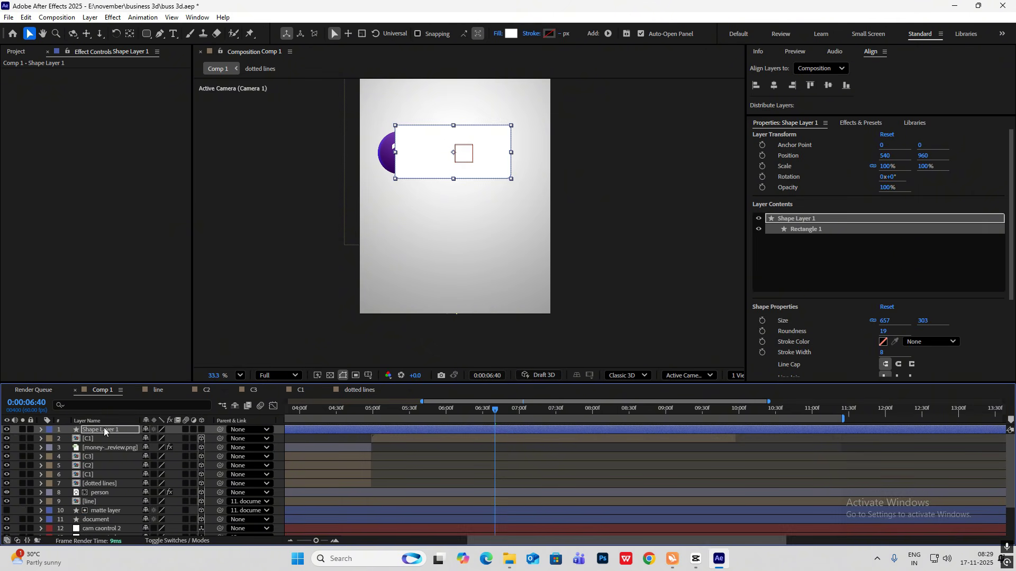
pyautogui.click(200, 430)
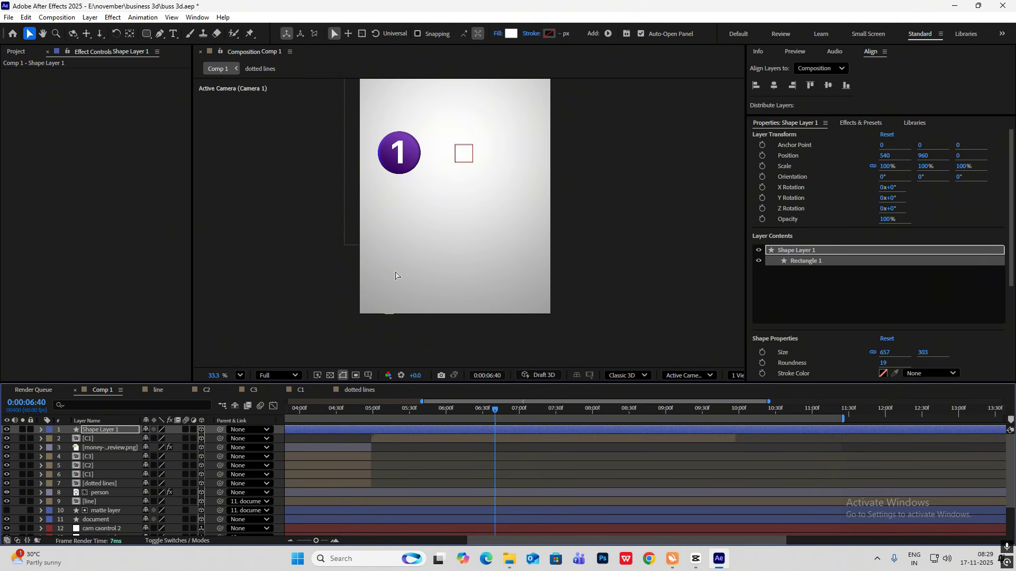
pyautogui.hotkey('ctrl', 'alt', 'Home')
# Move the rectangle down to circle 1, overlapping it, and place its layer directly below C1.
pyautogui.scroll(-3, 521, 160)
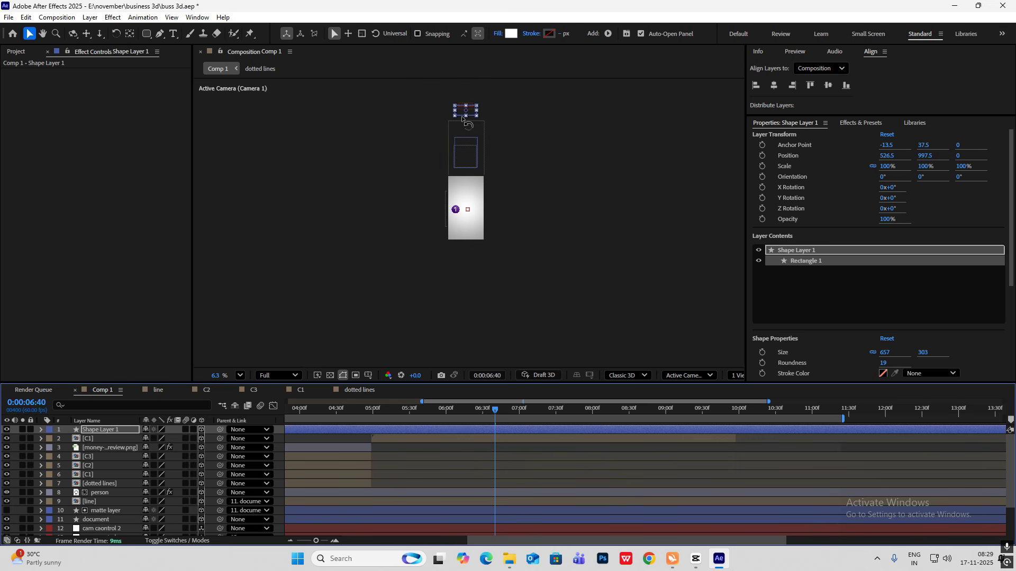
pyautogui.moveTo(465, 115); pyautogui.dragTo(472, 218)
pyautogui.scroll(2, 473, 219)
pyautogui.scroll(2, 472, 218)
pyautogui.moveTo(115, 433); pyautogui.dragTo(118, 445)
# Copy the Gradient Ramp effect from the "someone" text layer onto the rectangle's shape layer.
pyautogui.scroll(2, 426, 182)
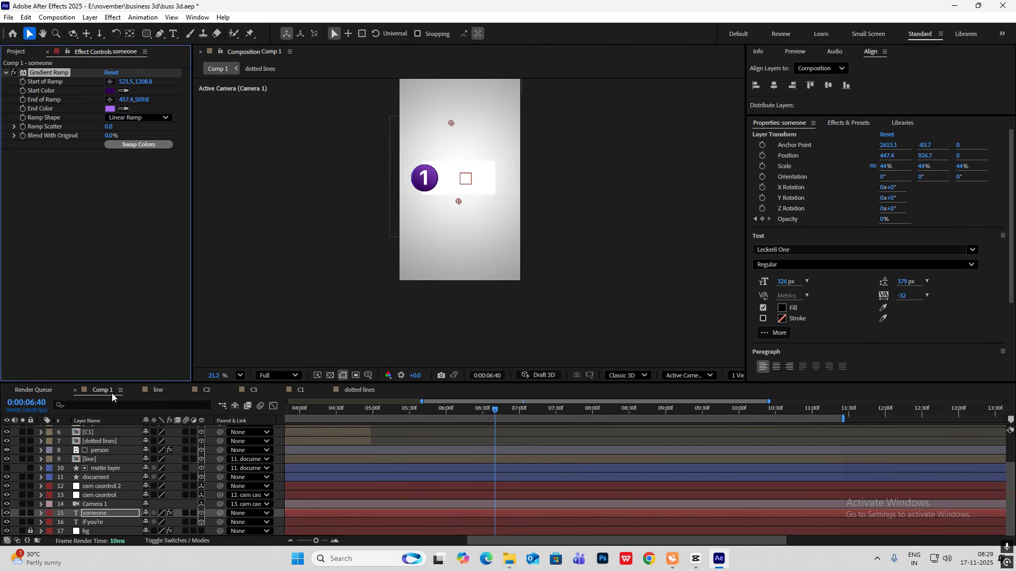
pyautogui.scroll(2, 105, 443)
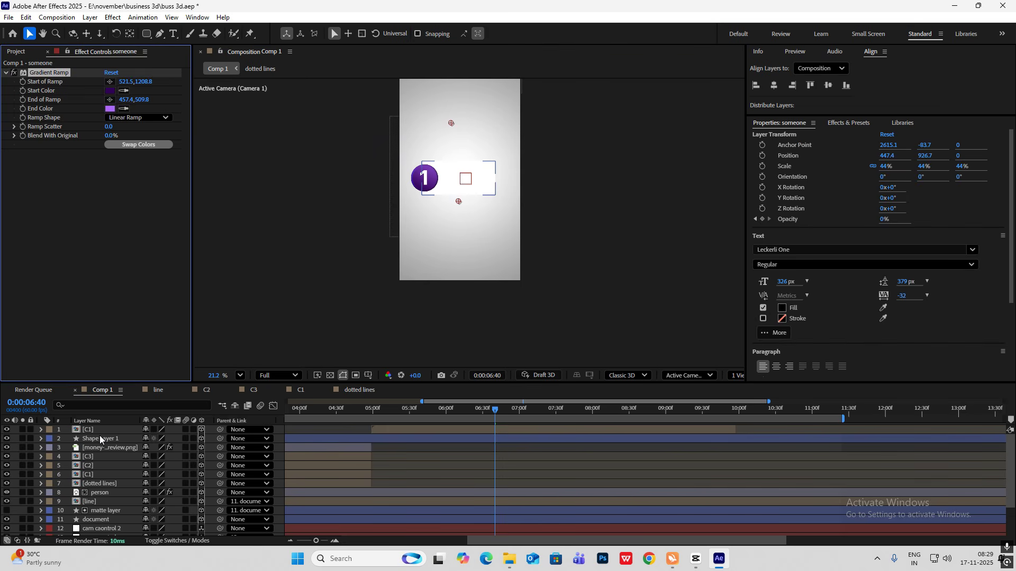
pyautogui.click(100, 438)
pyautogui.hotkey('ctrl', 'v')
pyautogui.click(592, 183)
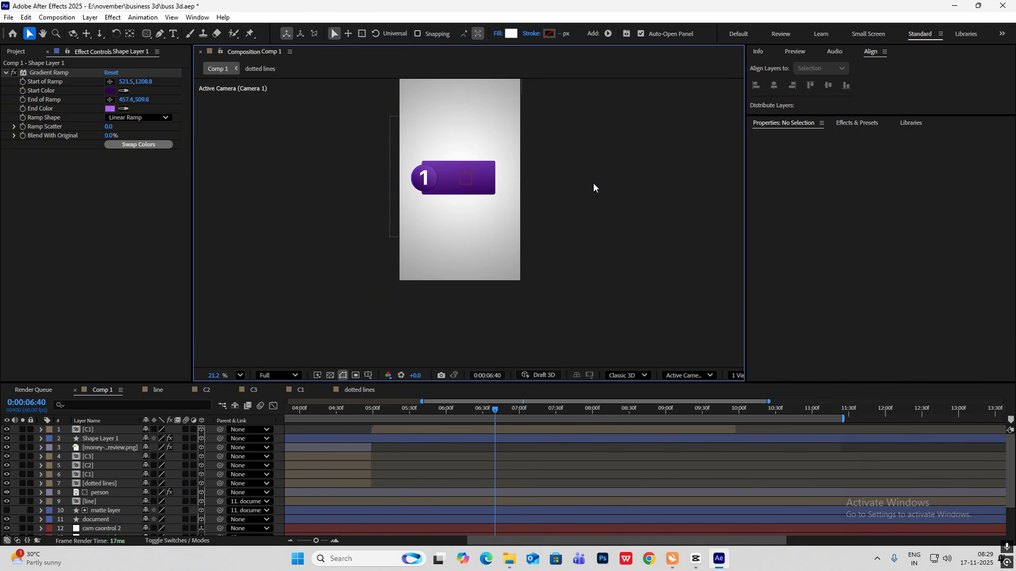
# Lower the rectangle layer's opacity to 41%.
pyautogui.click(113, 438)
pyautogui.press('t')
pyautogui.moveTo(155, 451); pyautogui.dragTo(126, 451)
pyautogui.click(603, 229)
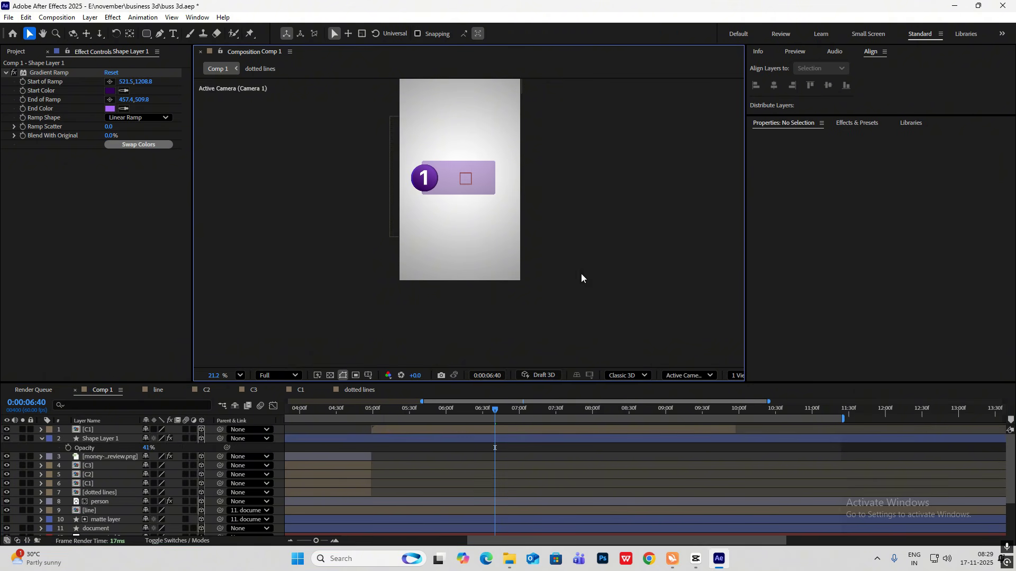
# Rename the rectangle's shape layer to "C1 DOCUMENT".
pyautogui.scroll(3, 461, 172)
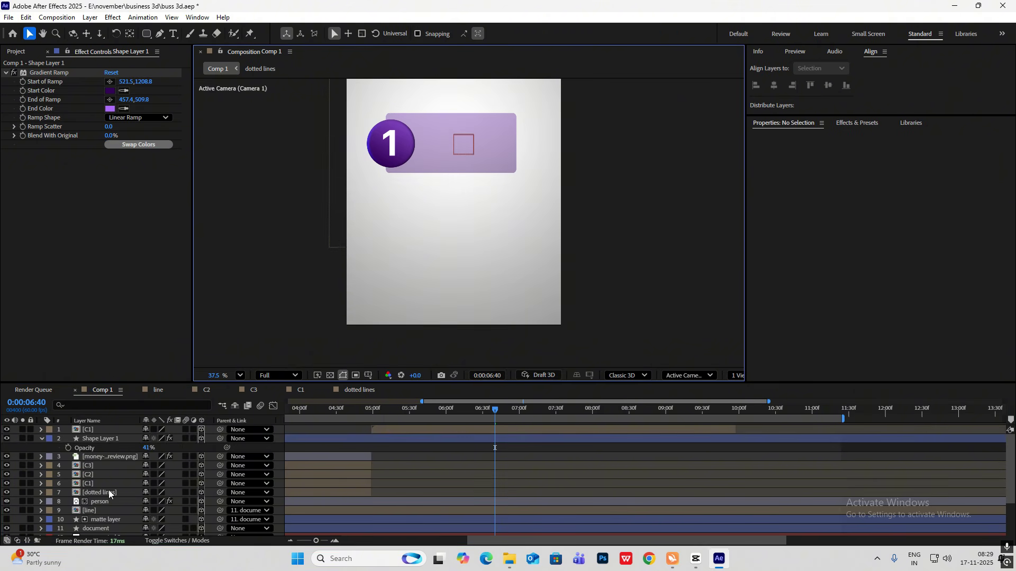
pyautogui.click(41, 439)
pyautogui.click(114, 439)
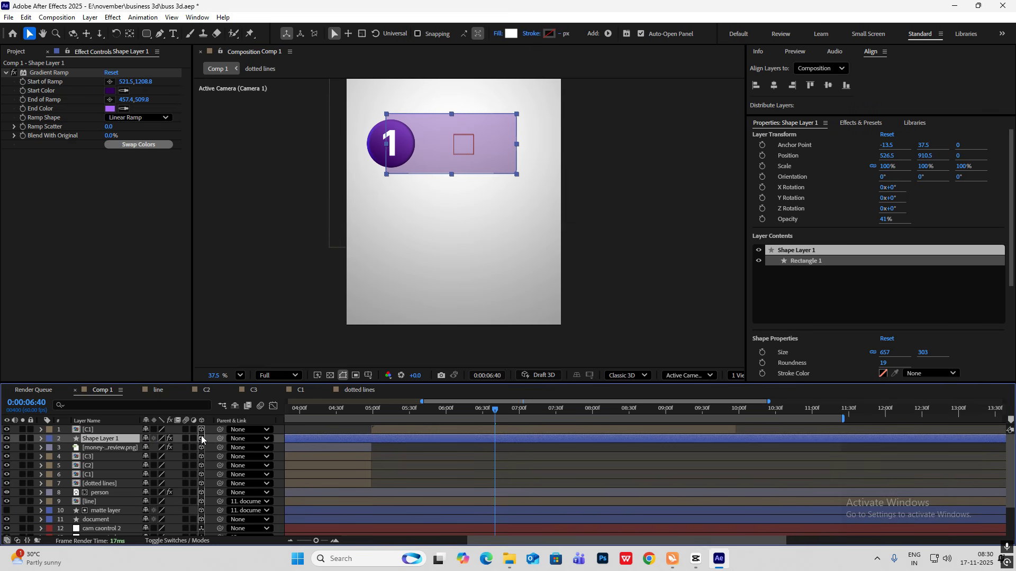
pyautogui.press('Return')
pyautogui.write('C1 DOCUMENT')
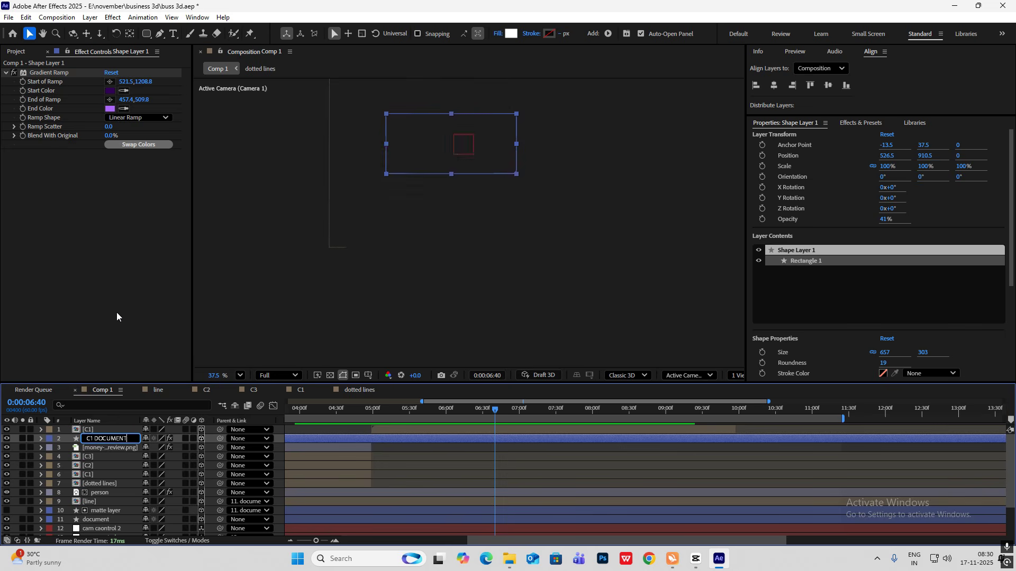
pyautogui.click(116, 312)
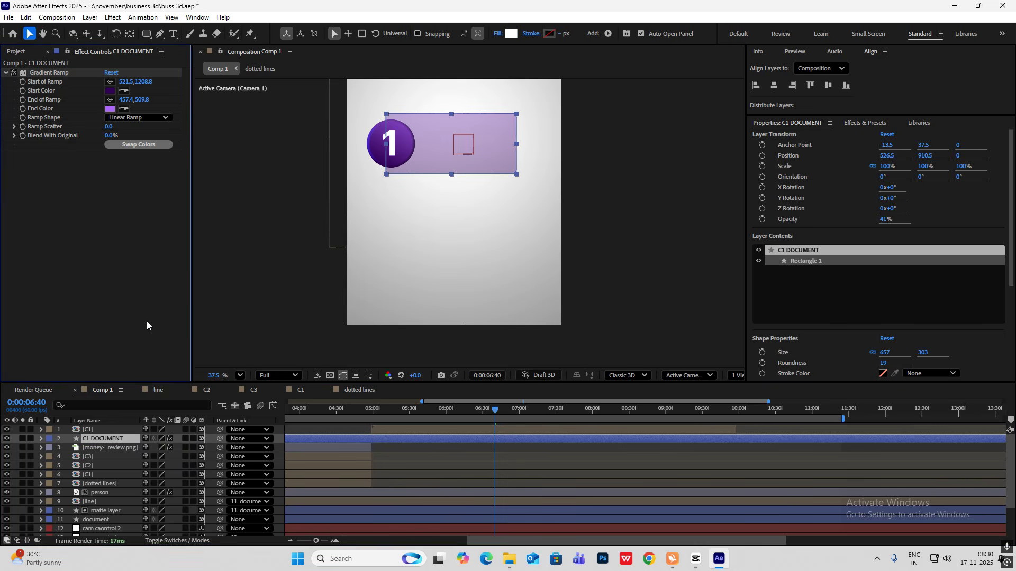
# Start Scale keyframing on the C1 DOCUMENT layer at 0:00:05:51, aligned with C1's first Position keyframe.
pyautogui.moveTo(488, 411); pyautogui.dragTo(425, 412)
pyautogui.click(107, 432)
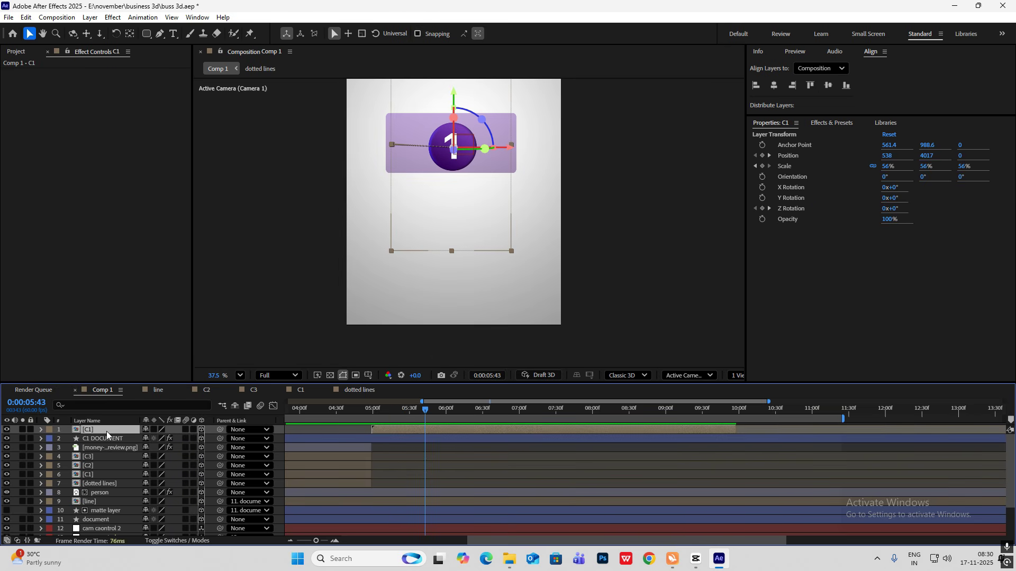
pyautogui.press('u')
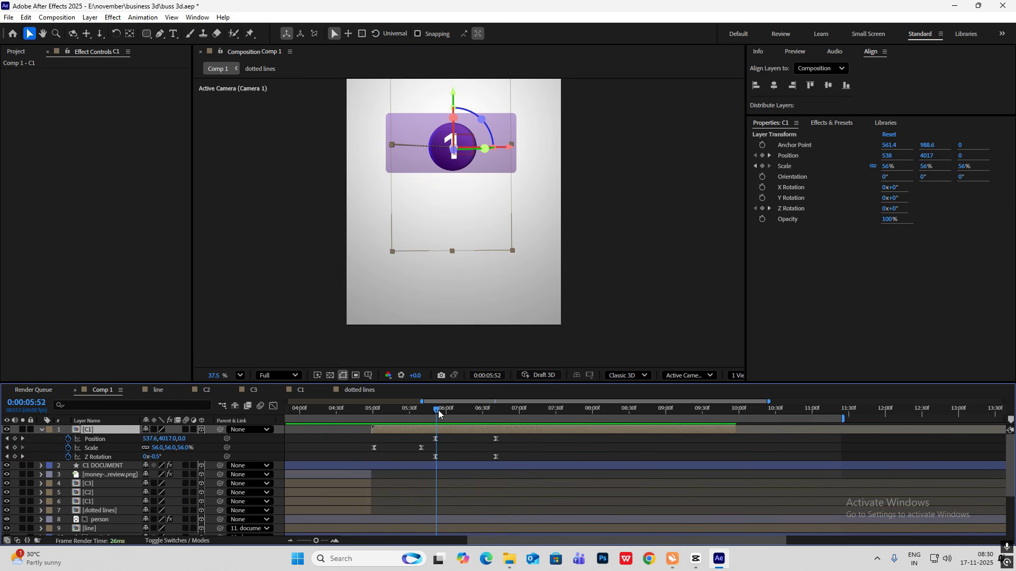
pyautogui.click(436, 410)
pyautogui.moveTo(436, 415); pyautogui.dragTo(437, 414)
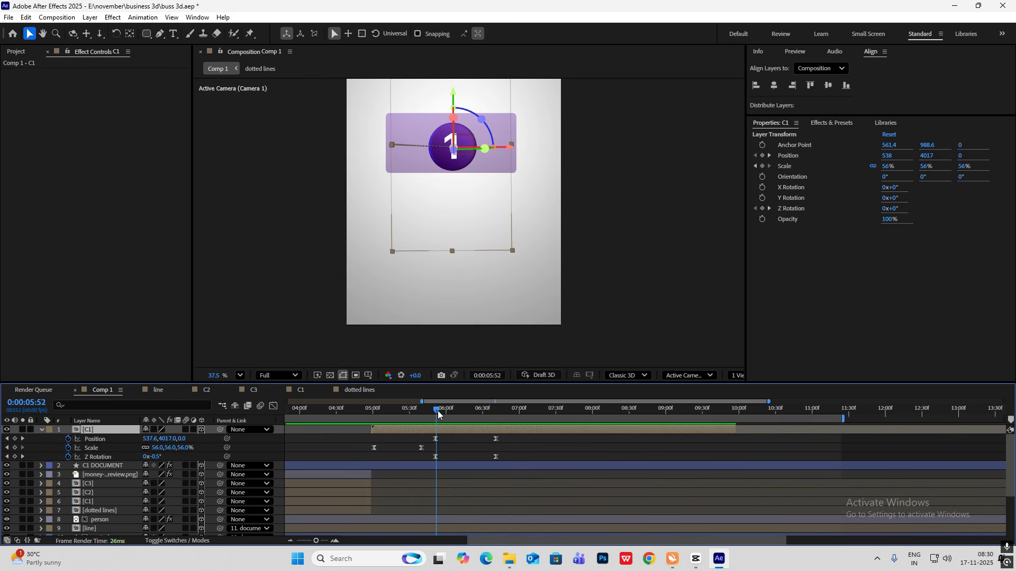
pyautogui.click(94, 467)
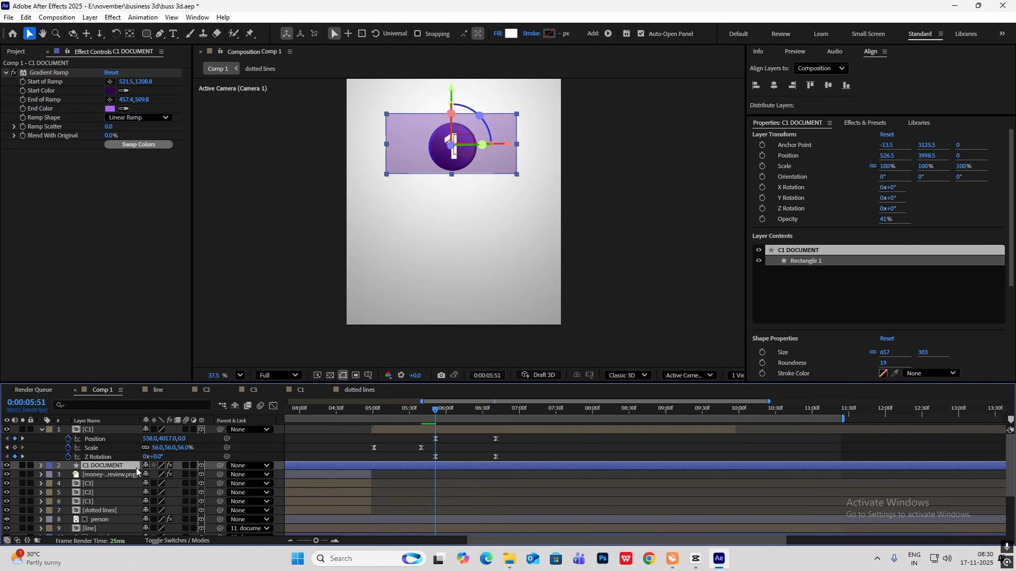
pyautogui.press('s')
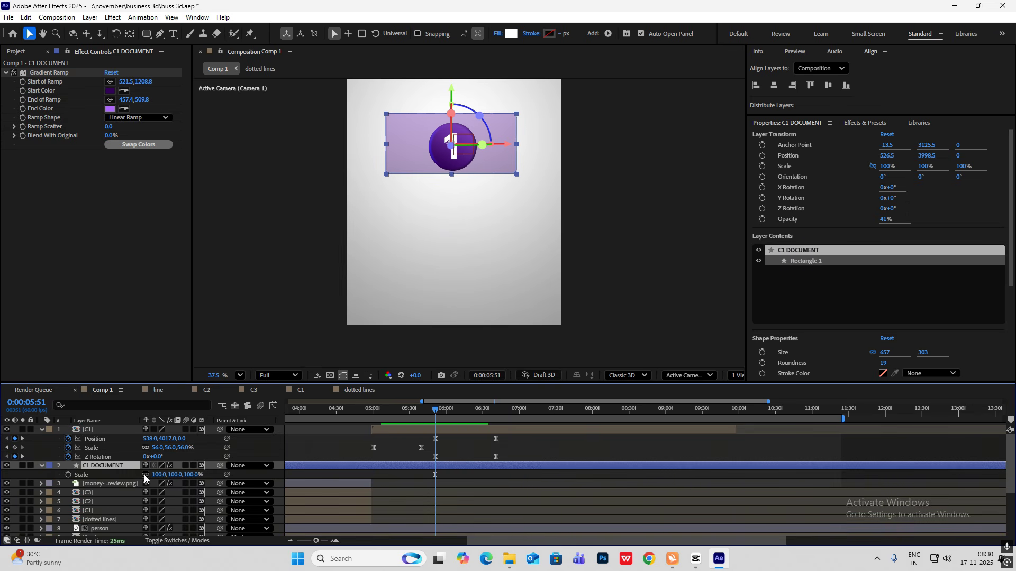
pyautogui.click(68, 475)
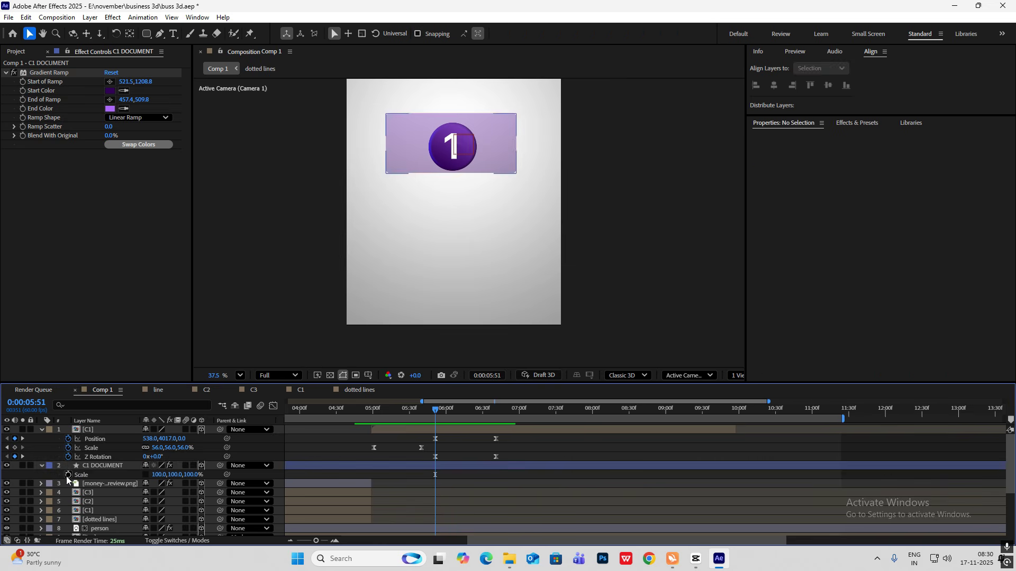
# Add a 100% Scale keyframe to C1 DOCUMENT at 0:00:06:41 and set its horizontal scale to 0% at 0:00:05:51.
pyautogui.moveTo(435, 411); pyautogui.dragTo(496, 418)
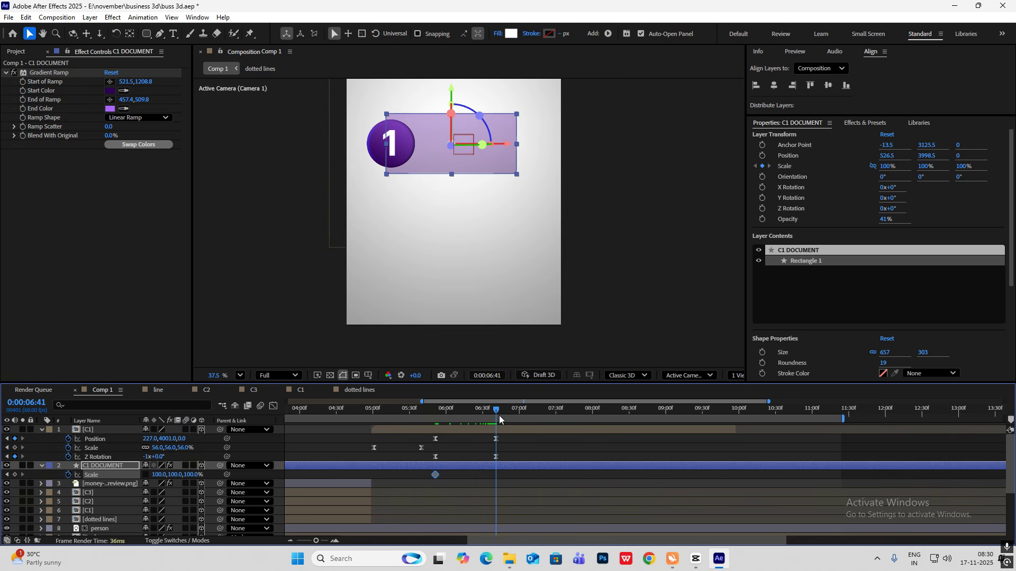
pyautogui.click(15, 474)
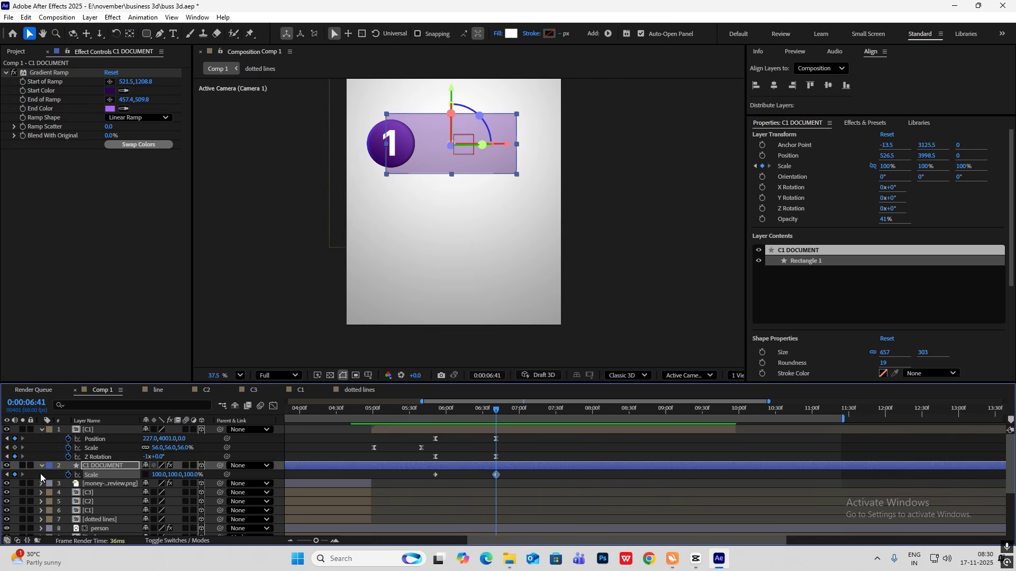
pyautogui.click(7, 476)
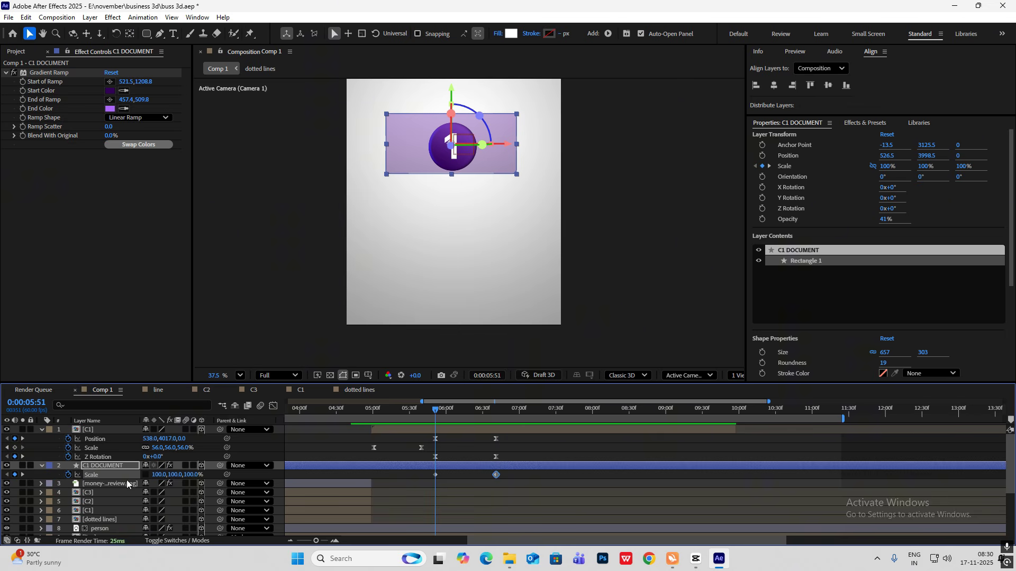
pyautogui.moveTo(163, 478); pyautogui.dragTo(156, 479)
pyautogui.click(157, 476)
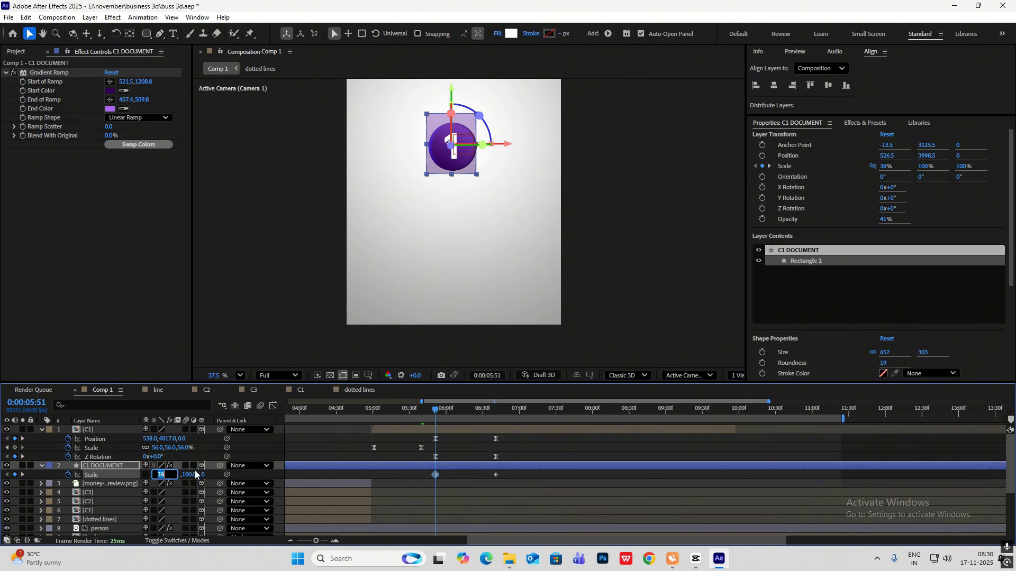
pyautogui.write('0')
pyautogui.click(197, 475)
# Ease both C1 DOCUMENT Scale keyframes and lengthen the ending influence in the speed graph so the box decelerates gradually.
pyautogui.moveTo(436, 412); pyautogui.dragTo(498, 424)
pyautogui.moveTo(509, 472); pyautogui.dragTo(420, 486)
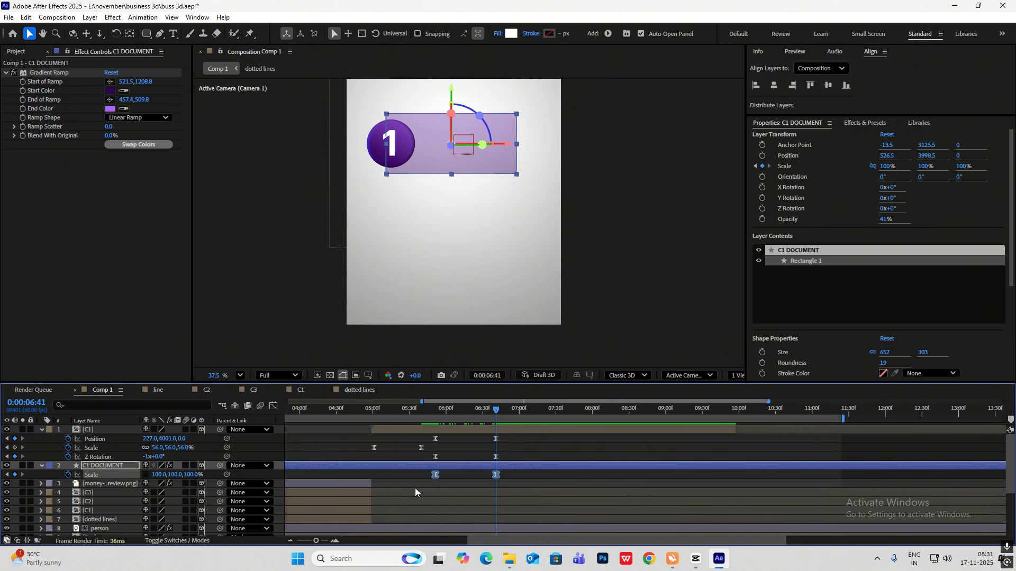
pyautogui.click(273, 406)
pyautogui.moveTo(562, 471); pyautogui.dragTo(394, 519)
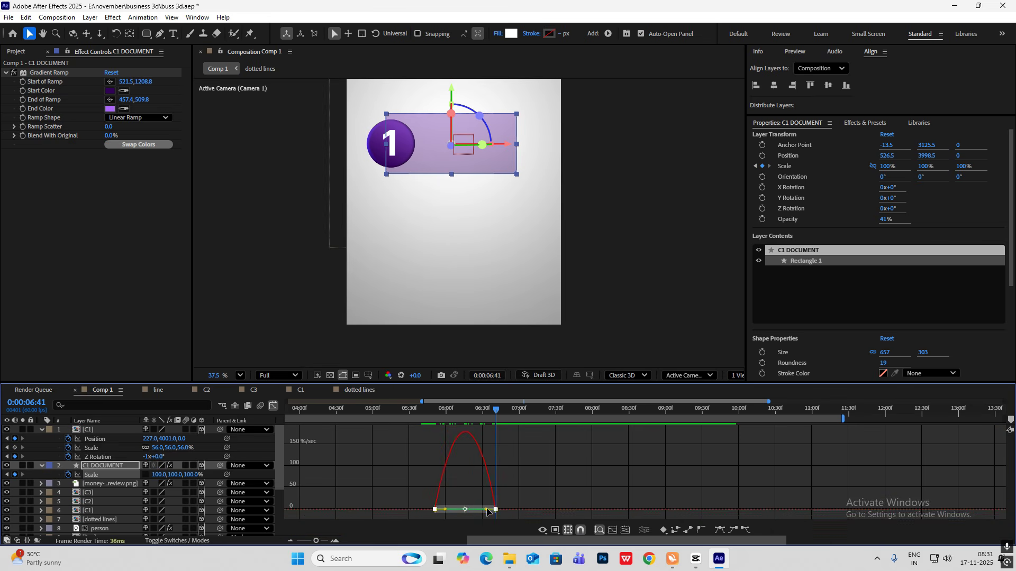
pyautogui.moveTo(489, 512); pyautogui.dragTo(469, 515)
# Check the caption in the CapCut reference, return to After Effects and create a text layer reading "pitching the product".
pyautogui.hotkey('alt', 'Tab')
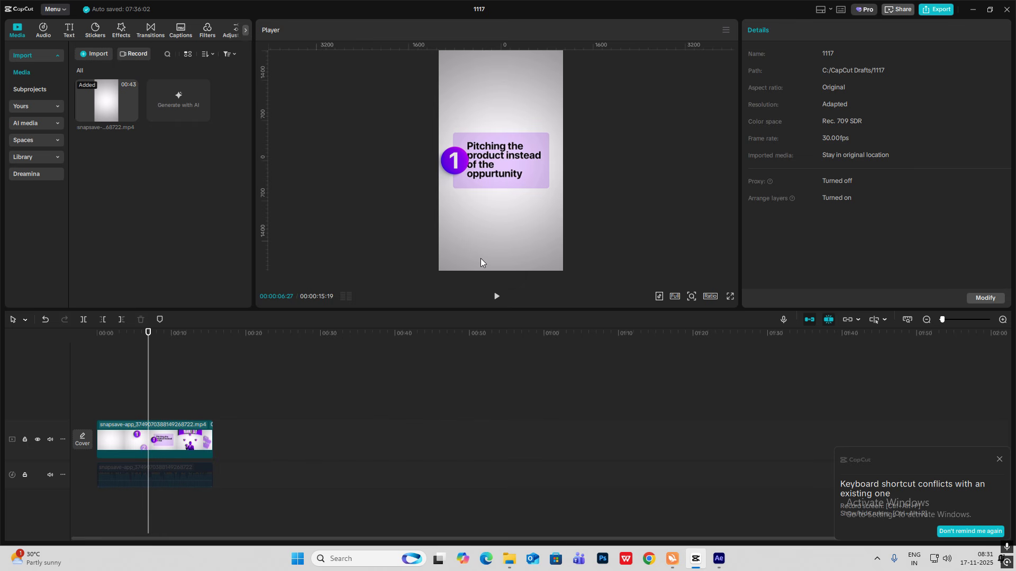
pyautogui.hotkey('alt', 'Tab')
pyautogui.rightClick(636, 161)
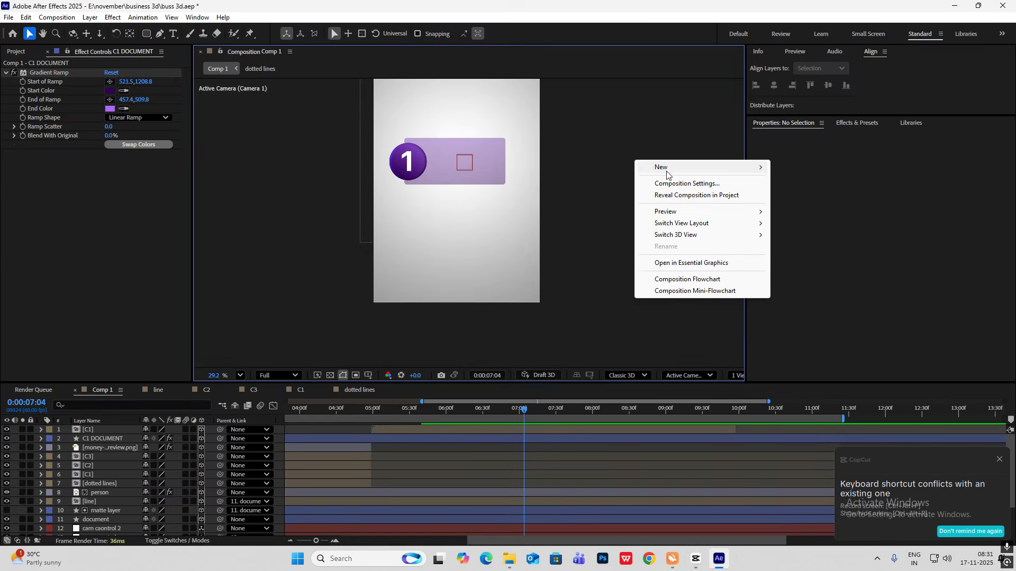
pyautogui.moveTo(668, 167)
pyautogui.click(804, 186)
pyautogui.hotkey('ctrl', 'v')
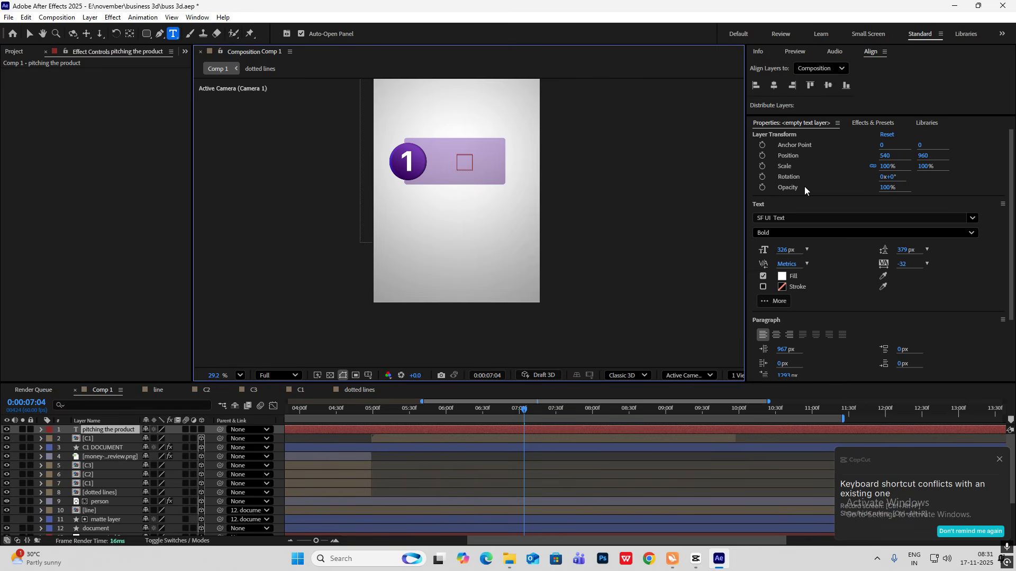
# Make the caption layer 3D at 17% scale and complete its text as "pitching the product instead of the opportunity".
pyautogui.click(29, 33)
pyautogui.click(201, 430)
pyautogui.scroll(-3, 461, 161)
pyautogui.press('s')
pyautogui.scroll(3, 460, 161)
pyautogui.write('ortunity')
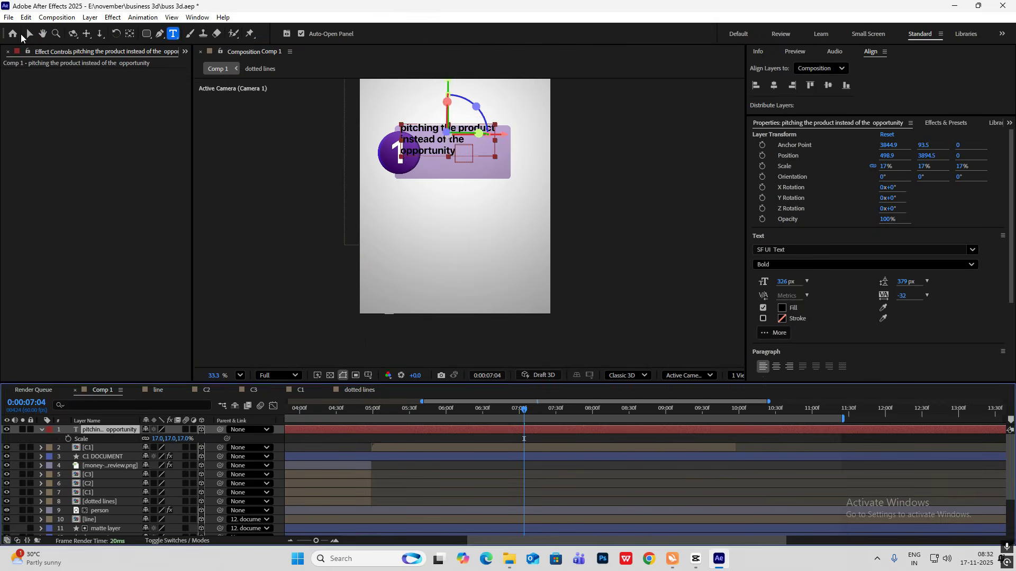
# Position the caption inside the purple box beside circle 1 and set its scale to 15.5%.
pyautogui.click(29, 33)
pyautogui.press('p')
pyautogui.moveTo(150, 448); pyautogui.dragTo(165, 448)
pyautogui.press('s')
pyautogui.scroll(2, 453, 154)
pyautogui.click(156, 439)
pyautogui.scroll(-1, 453, 154)
pyautogui.click(156, 439)
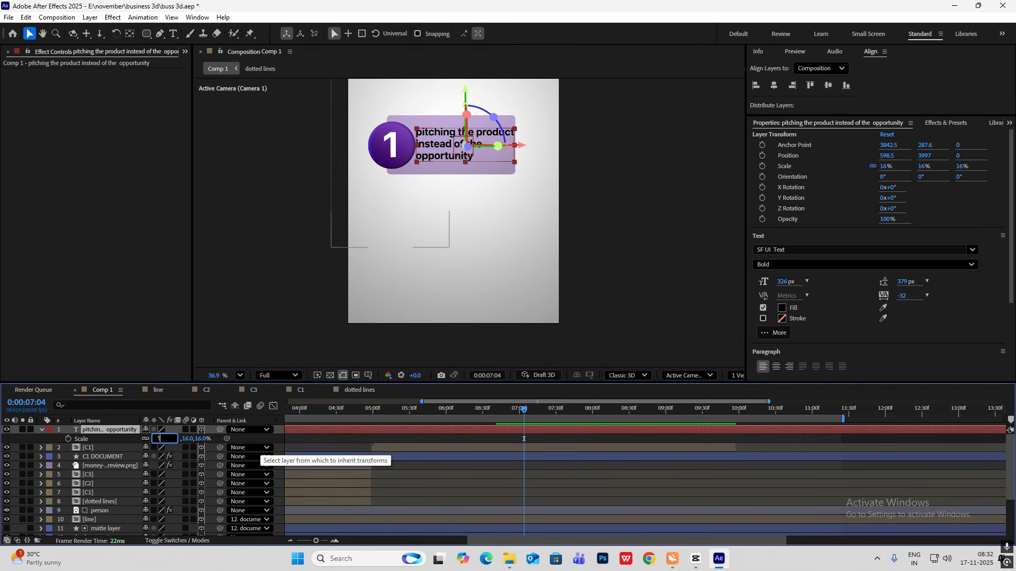
pyautogui.write('15.5')
pyautogui.click(307, 275)
# Change the caption's SF UI Text font style to Regular.
pyautogui.click(453, 153)
pyautogui.click(794, 275)
pyautogui.click(307, 275)
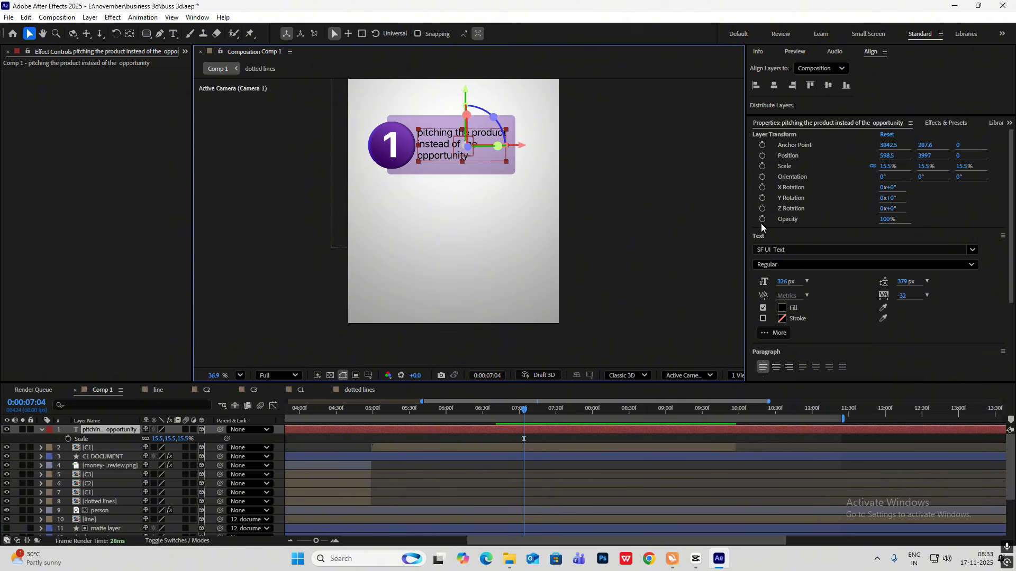
# Apply the Fade Up Words text preset to the caption starting at 0:00:06:34 and preview the animation.
pyautogui.click(943, 125)
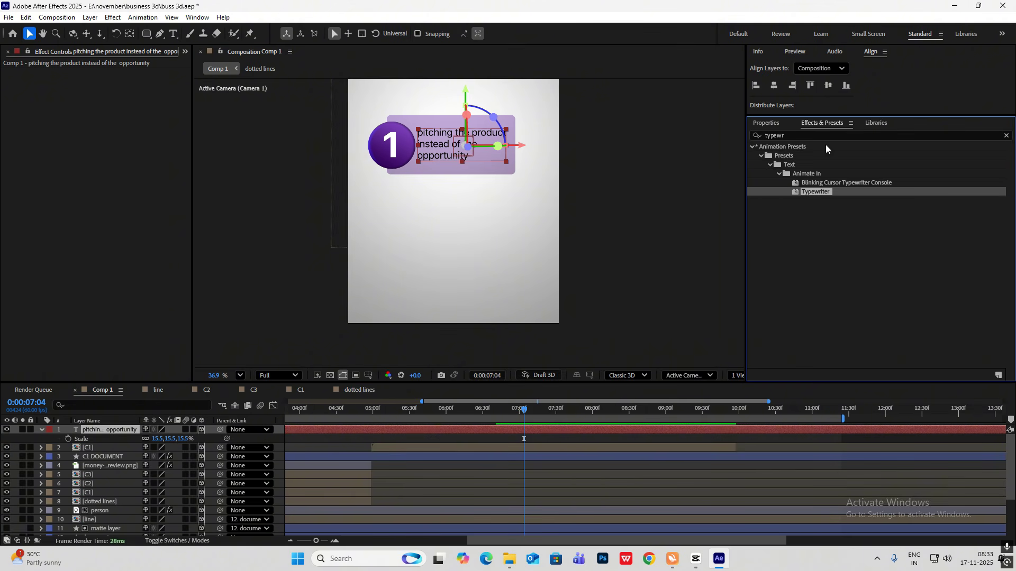
pyautogui.click(779, 175)
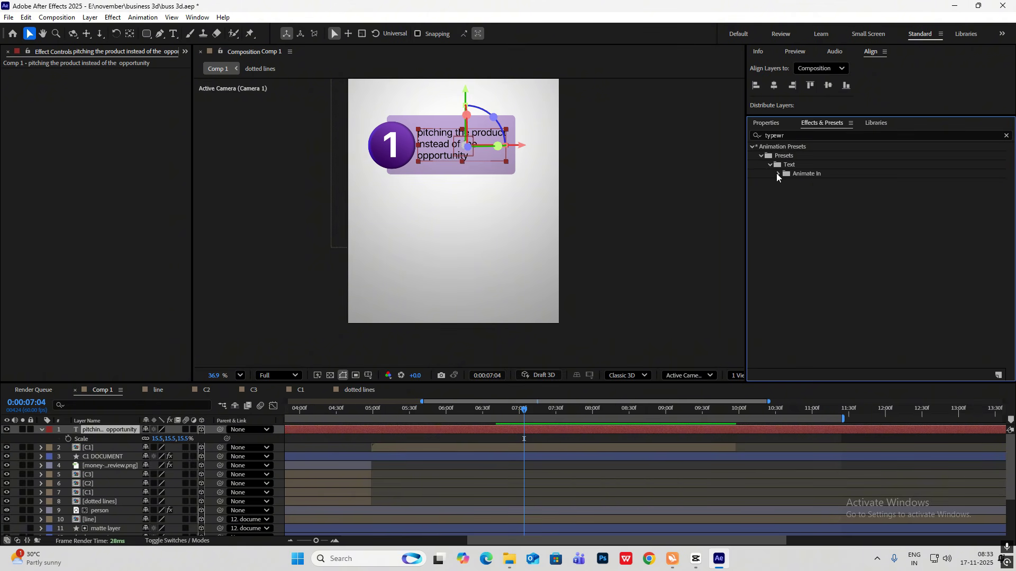
pyautogui.click(777, 175)
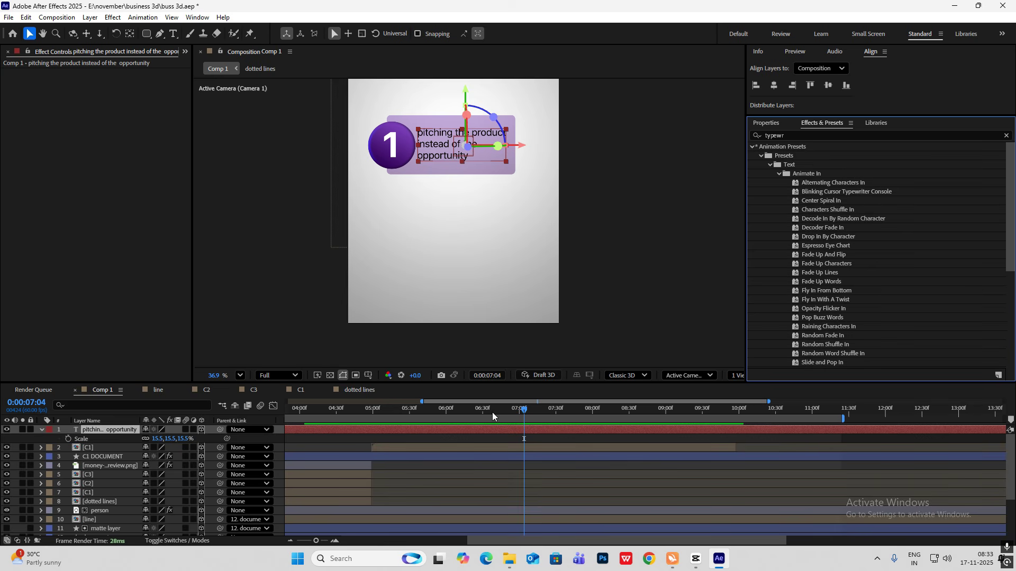
pyautogui.moveTo(521, 410); pyautogui.dragTo(488, 418)
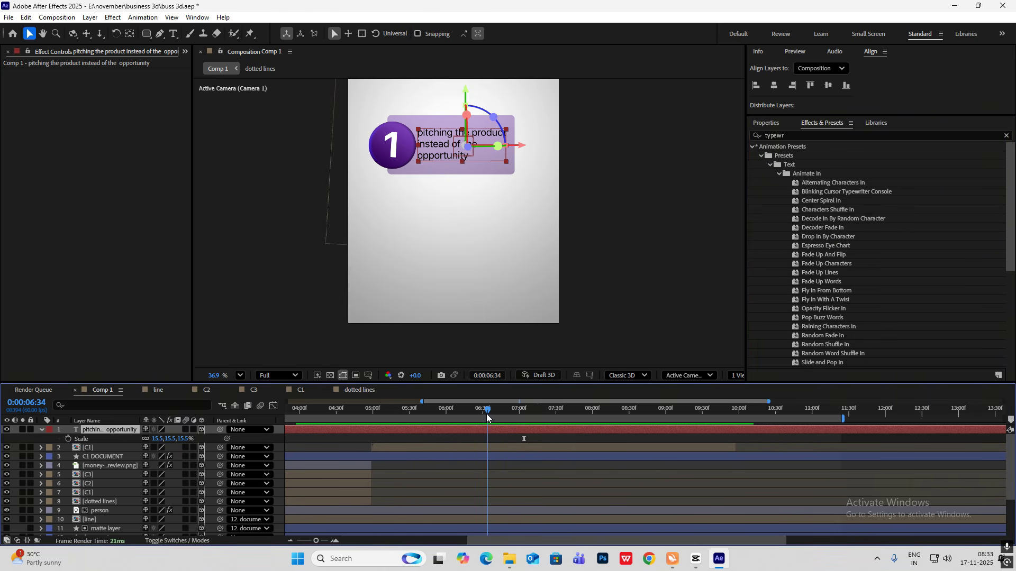
pyautogui.moveTo(815, 284); pyautogui.dragTo(517, 435)
pyautogui.press('space')
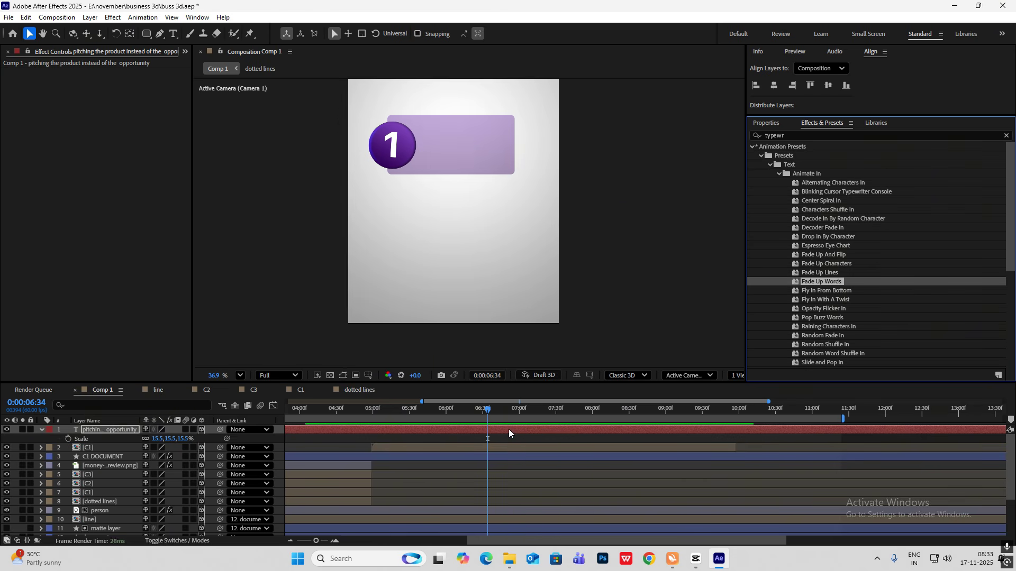
pyautogui.press('space')
# Check the scene's timing in the CapCut reference, then end the caption, top C1 and C1 DOCUMENT layers at 0:00:07:59.
pyautogui.click(696, 559)
pyautogui.moveTo(151, 414)
pyautogui.mouseDown()
pyautogui.moveTo(136, 428)
pyautogui.moveTo(156, 419)
pyautogui.mouseUp()
pyautogui.click(718, 559)
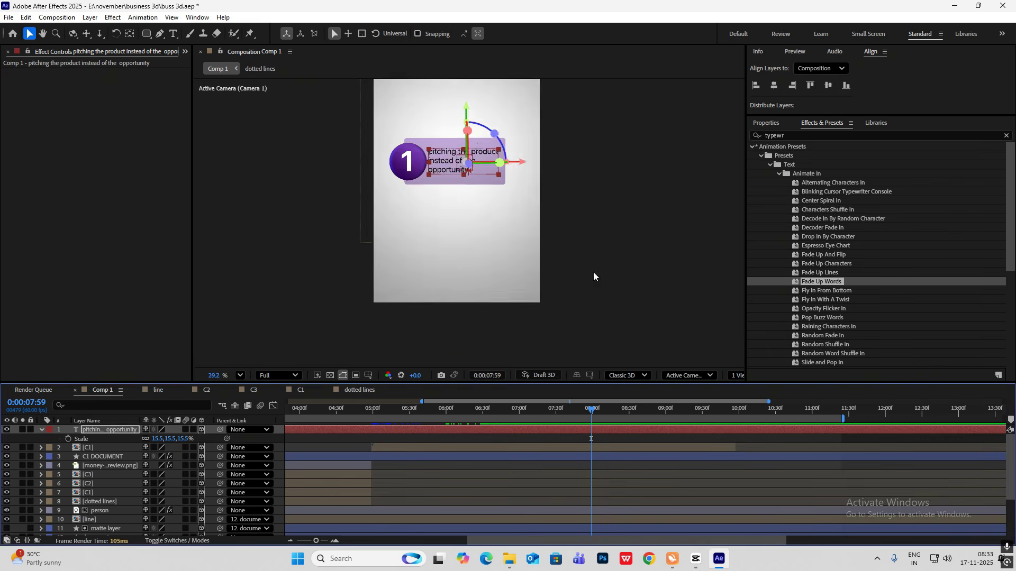
pyautogui.click(42, 431)
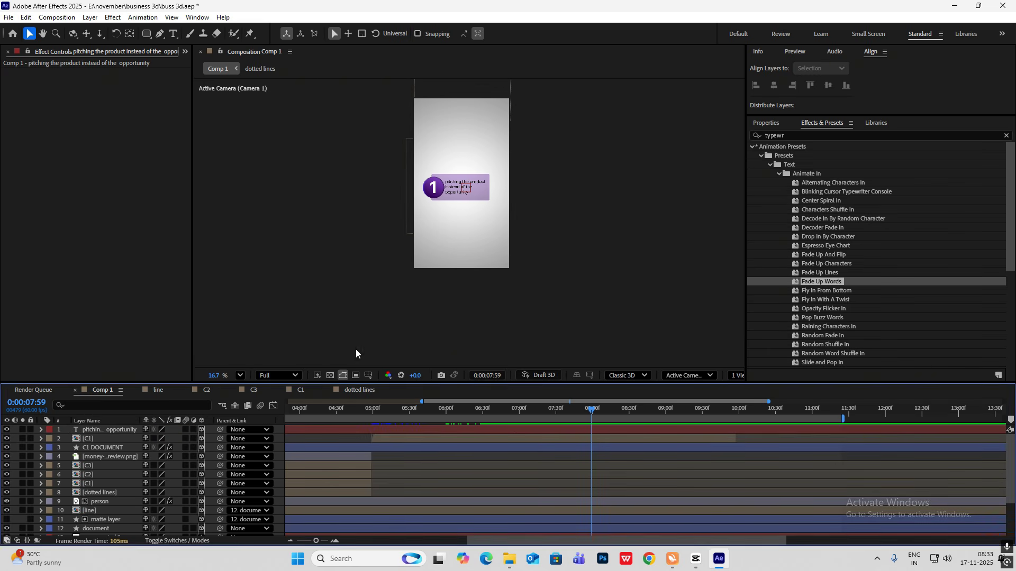
pyautogui.click(117, 430)
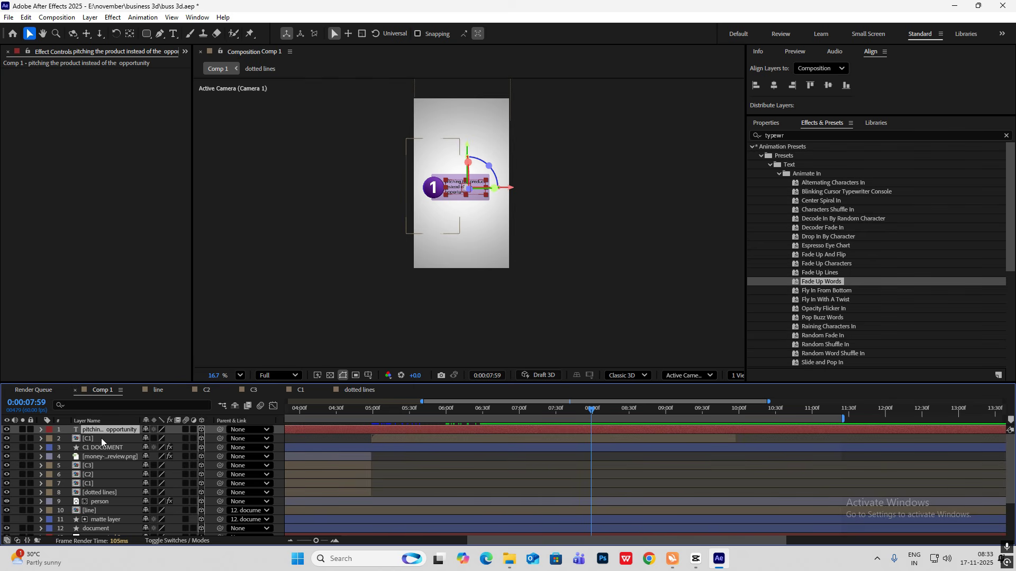
pyautogui.keyDown('shift'); pyautogui.click(104, 440); pyautogui.keyUp('shift')
pyautogui.keyDown('shift'); pyautogui.click(103, 448); pyautogui.keyUp('shift')
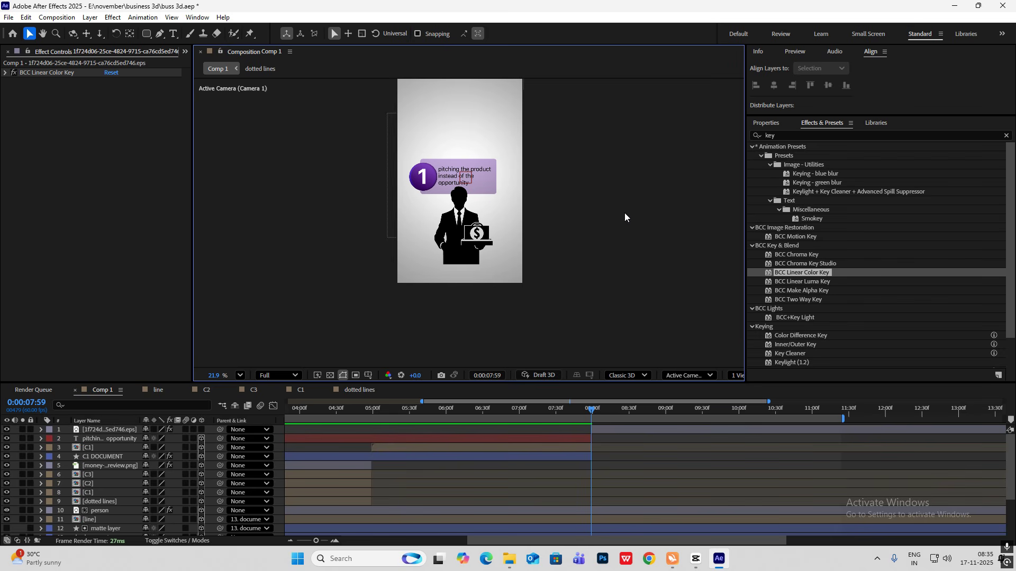
# Move the businessman image up to the middle of the frame and rename its layer "person 2".
pyautogui.moveTo(591, 412); pyautogui.dragTo(611, 412)
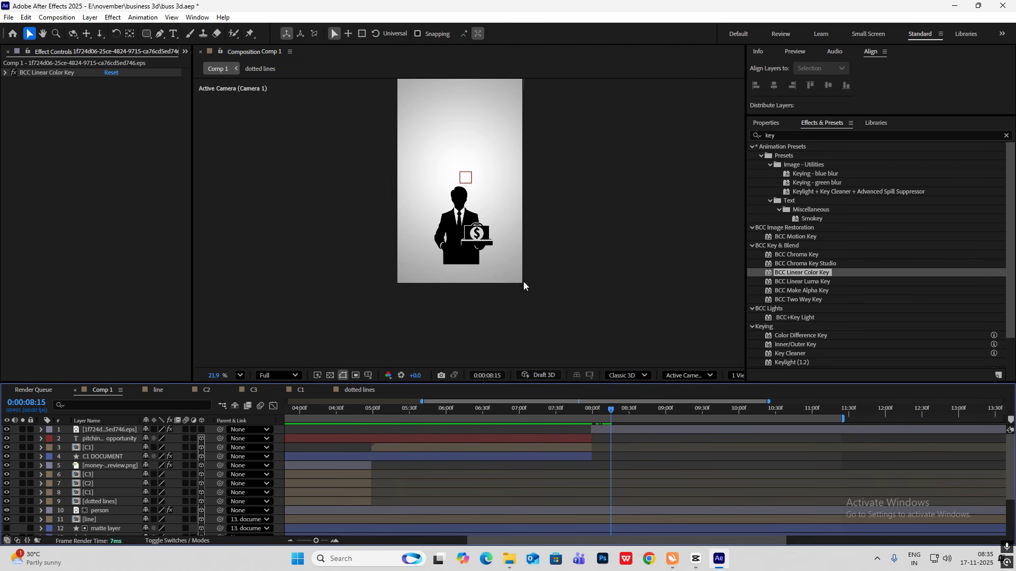
pyautogui.moveTo(466, 220); pyautogui.dragTo(458, 183)
pyautogui.click(109, 429)
pyautogui.press('Return')
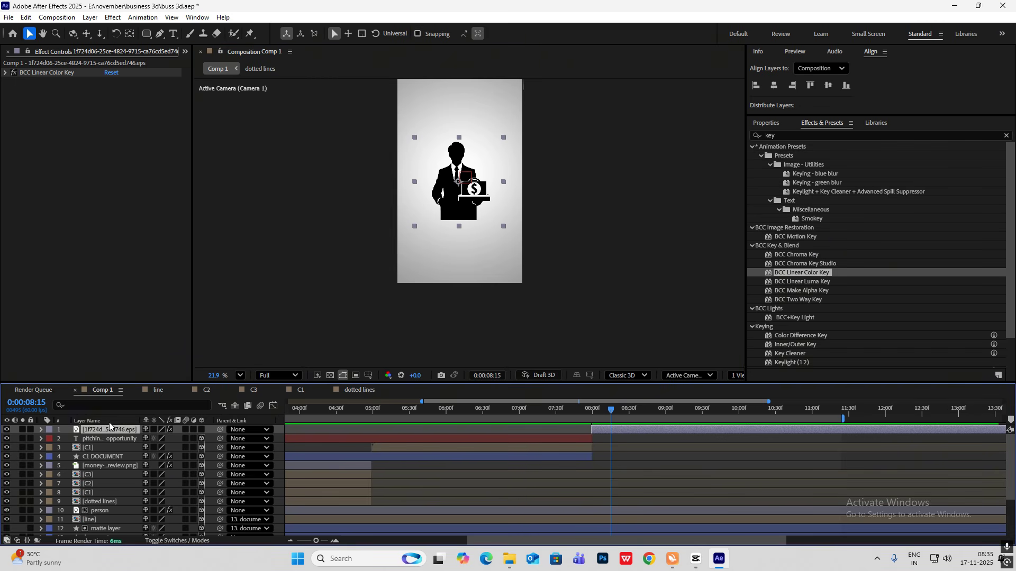
pyautogui.write('person 2')
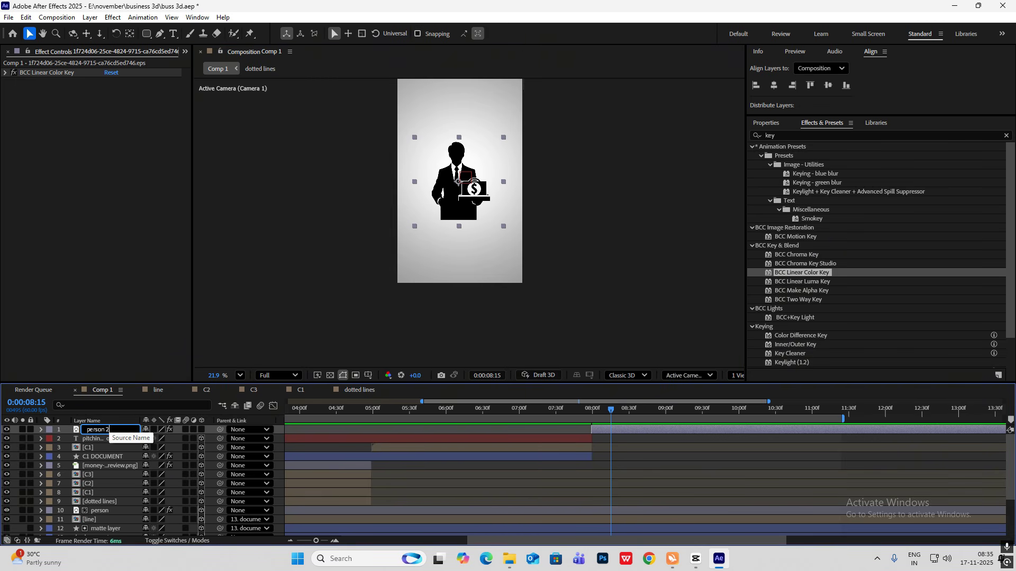
pyautogui.press('Return')
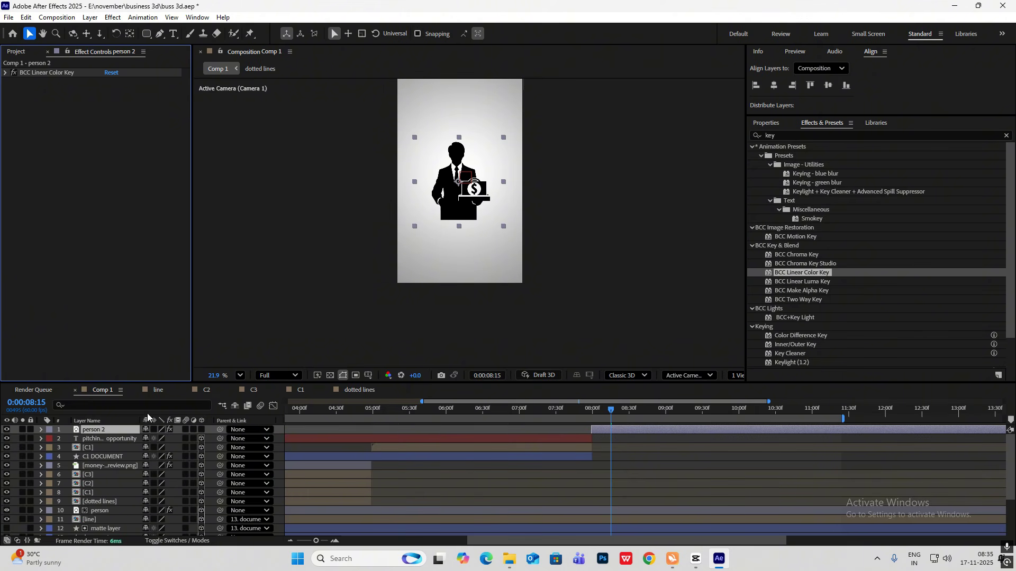
# Make the person 2 layer 3D at 0:00:08:20 and bring the figure back to the centre of the camera view.
pyautogui.moveTo(610, 417)
pyautogui.mouseDown()
pyautogui.moveTo(584, 416)
pyautogui.moveTo(617, 416)
pyautogui.mouseUp()
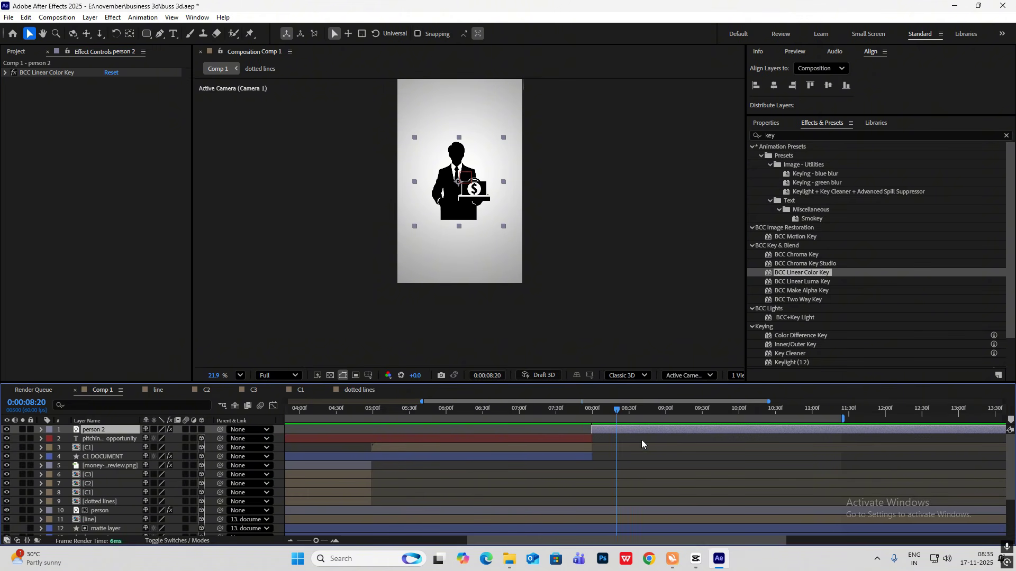
pyautogui.click(202, 429)
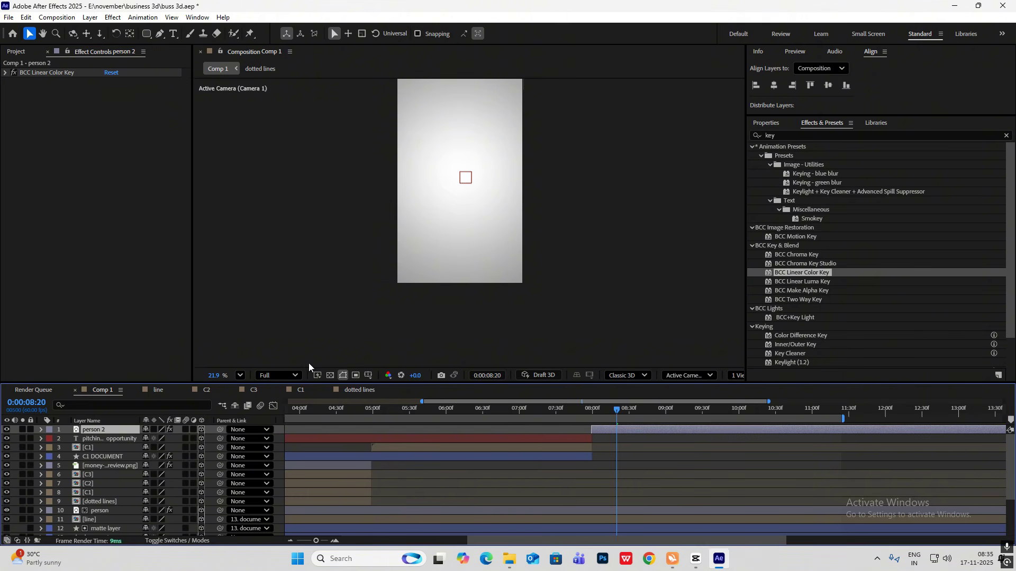
pyautogui.scroll(-10, 441, 211)
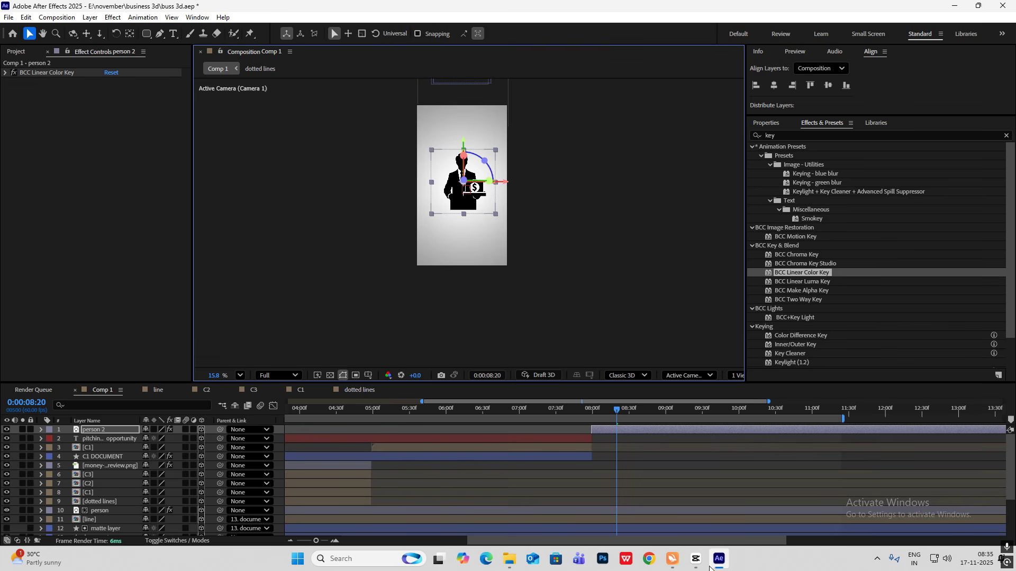
pyautogui.moveTo(709, 567)
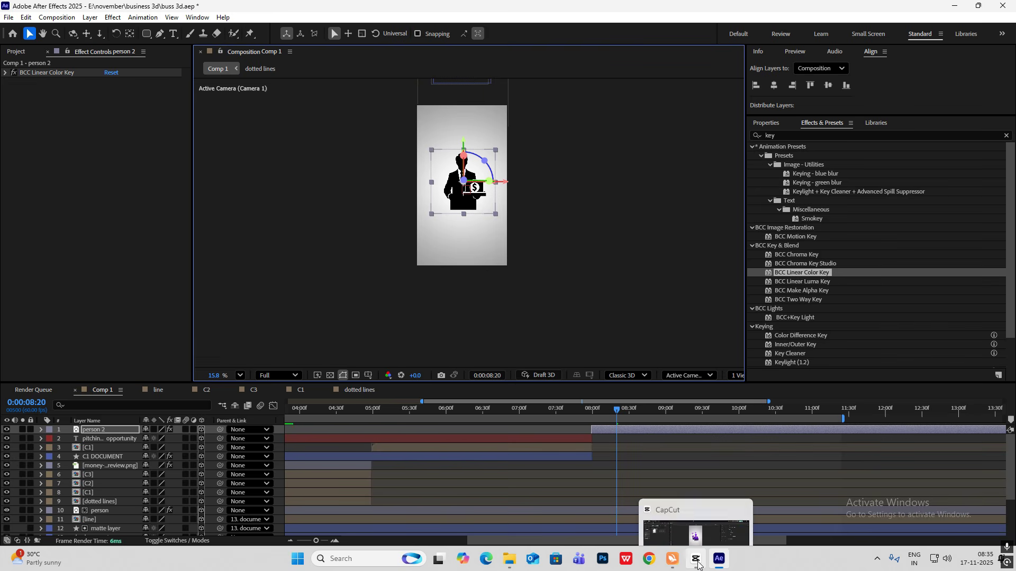
# Check how the second person scene looks and plays in the CapCut reference video.
pyautogui.click(687, 508)
pyautogui.moveTo(148, 411); pyautogui.dragTo(163, 412)
pyautogui.click(699, 560)
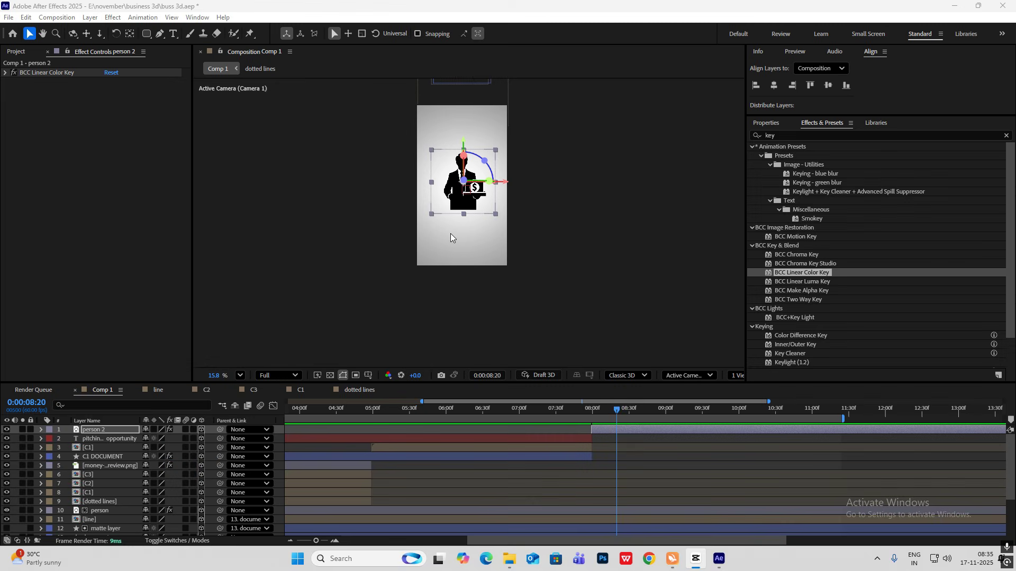
# Copy the Gradient Ramp effect from the person layer to the person 2 layer.
pyautogui.moveTo(618, 410); pyautogui.dragTo(522, 410)
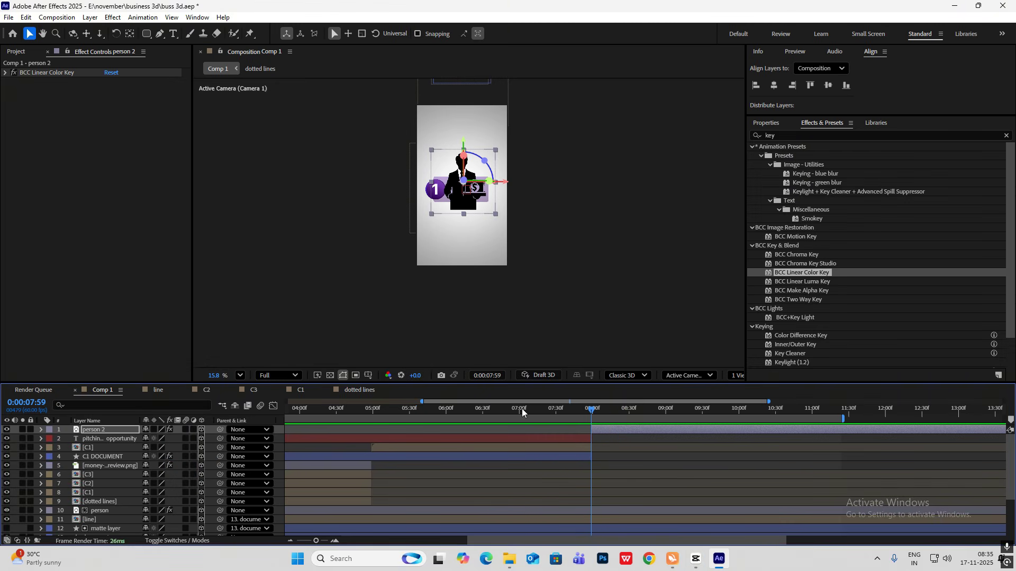
pyautogui.scroll(-3, 121, 484)
pyautogui.click(103, 450)
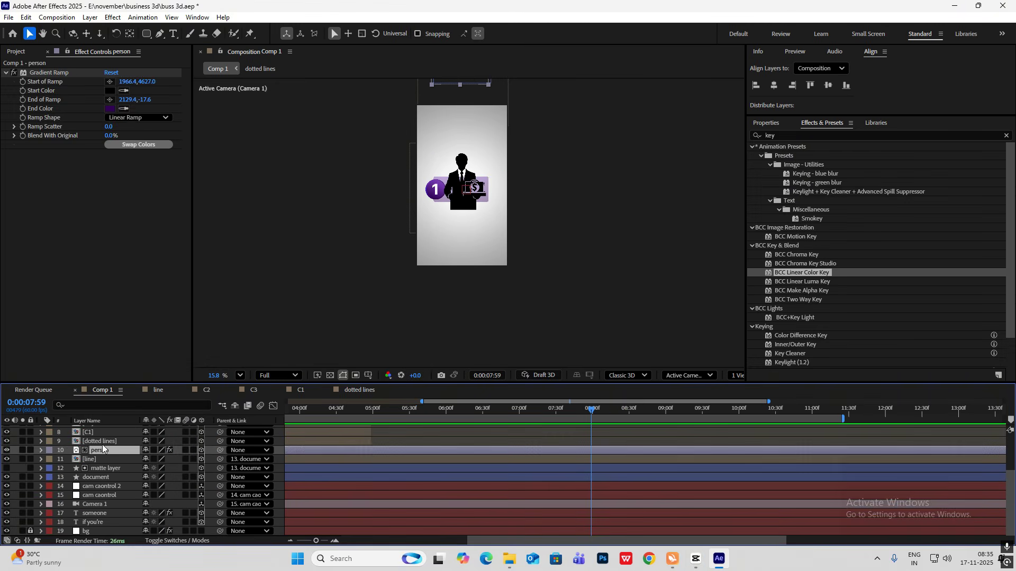
pyautogui.click(47, 73)
pyautogui.scroll(3, 131, 482)
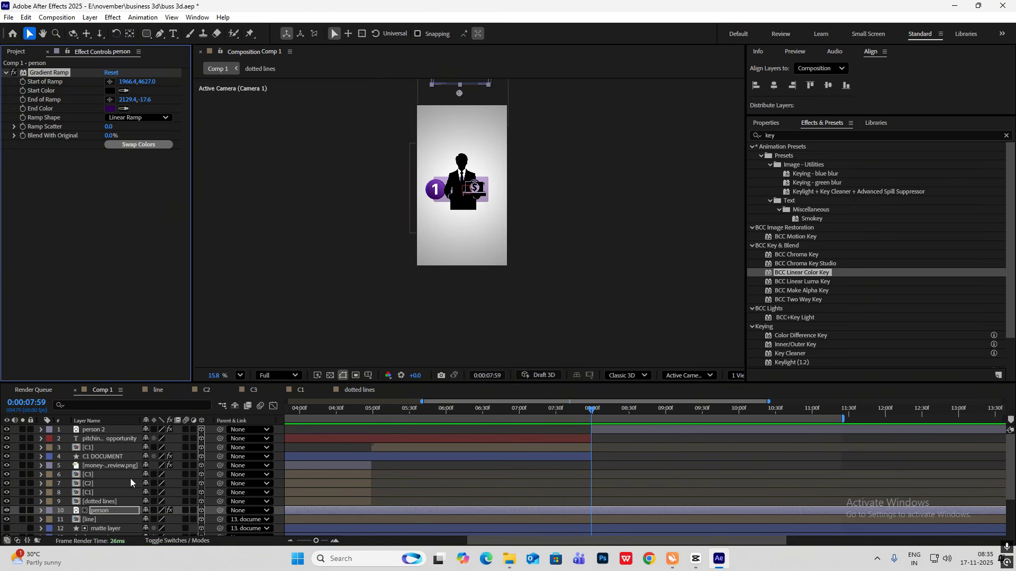
pyautogui.click(101, 430)
pyautogui.hotkey('ctrl', 'v')
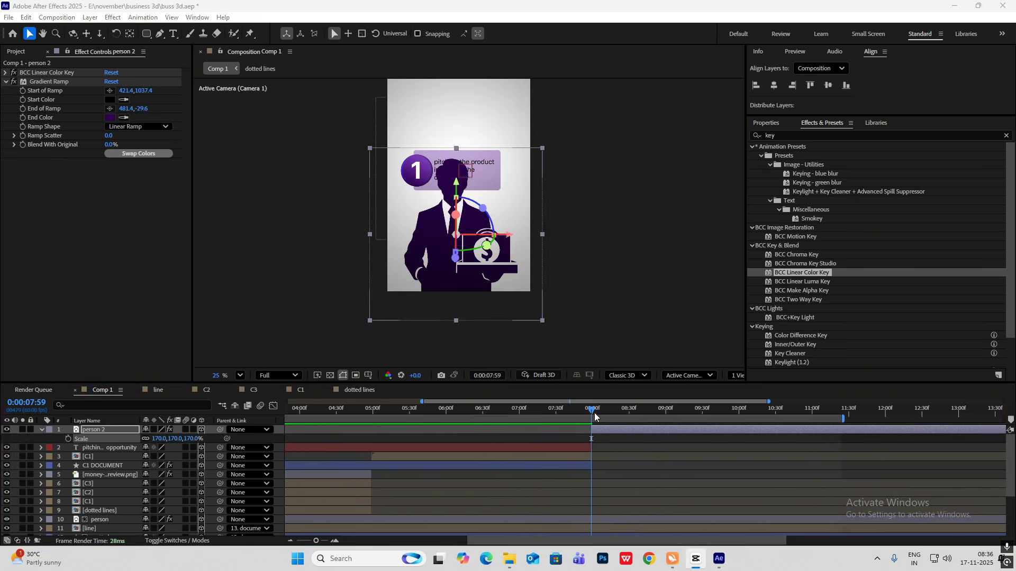
# Scale person 2 to 149% and keyframe its position from Y 5449.6 at 0:00:07:59 to Y 4481.6 at 0:00:08:31.
pyautogui.moveTo(593, 413)
pyautogui.mouseDown()
pyautogui.moveTo(575, 412)
pyautogui.moveTo(593, 417)
pyautogui.mouseUp()
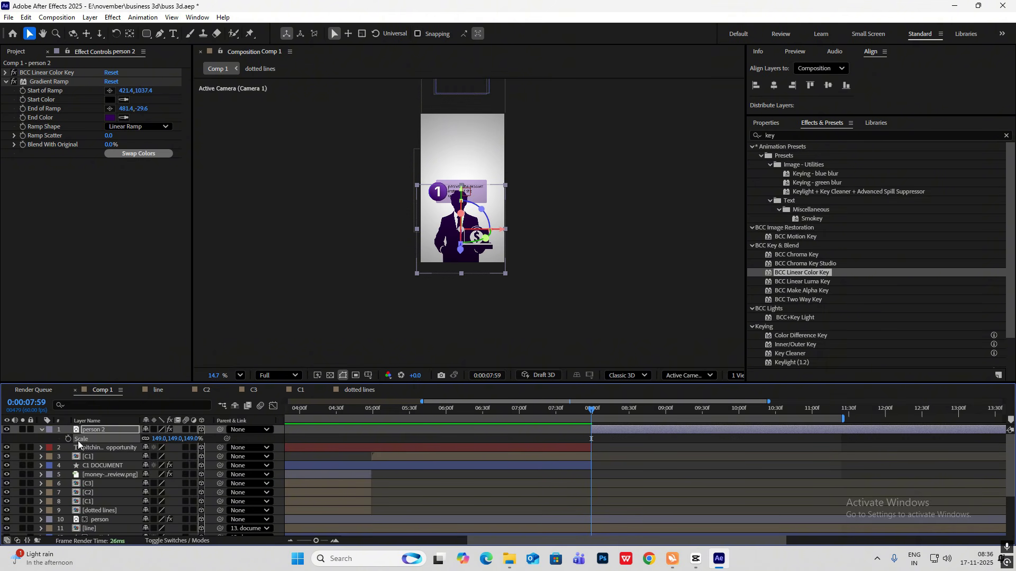
pyautogui.press('p')
pyautogui.click(68, 439)
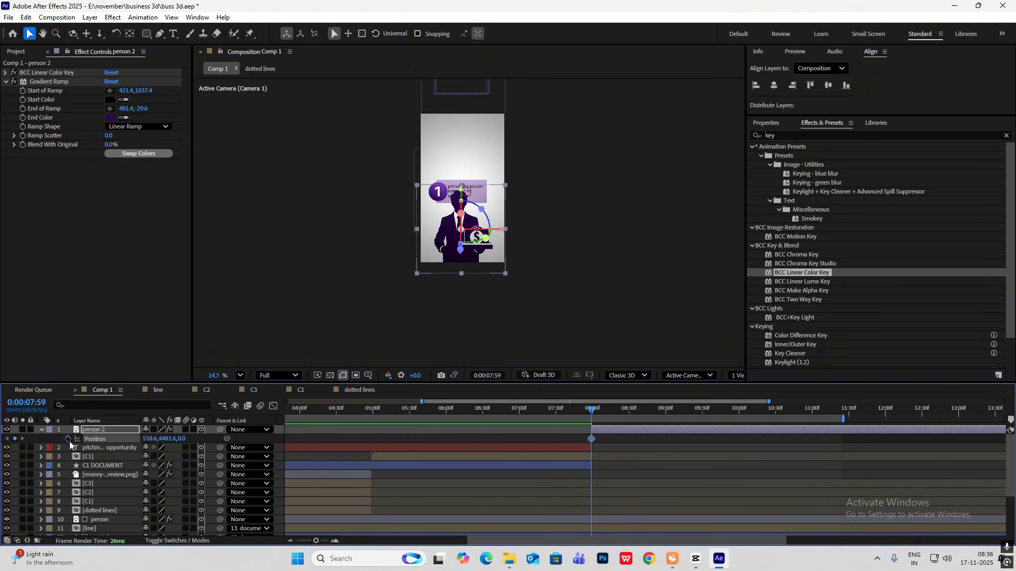
pyautogui.moveTo(592, 427); pyautogui.dragTo(631, 423)
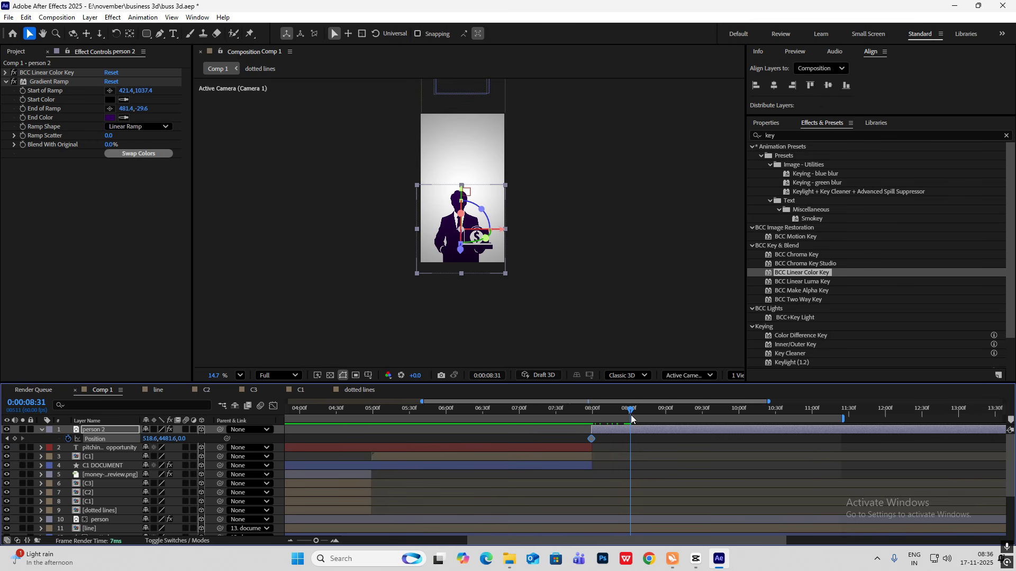
pyautogui.click(15, 438)
pyautogui.click(7, 438)
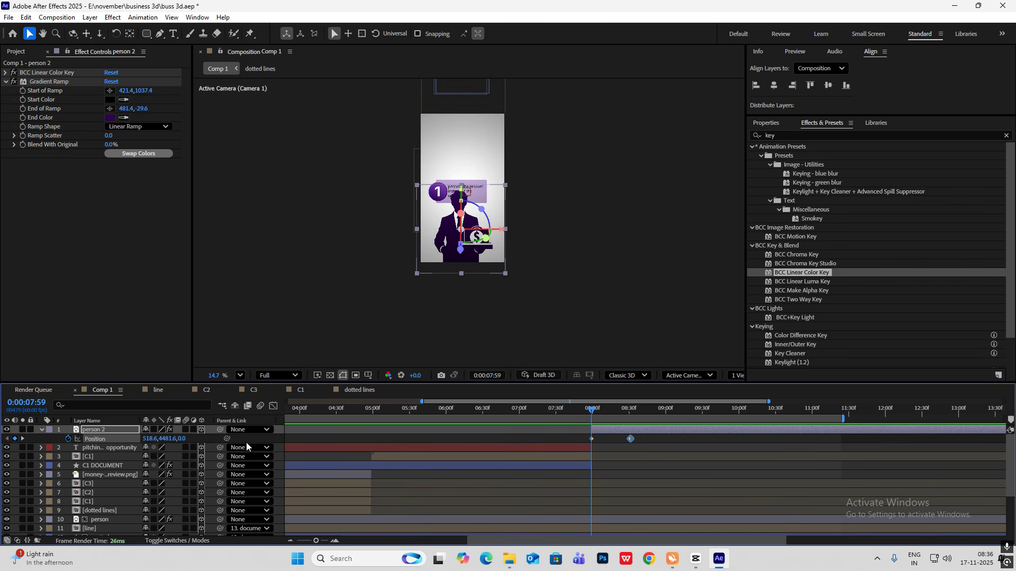
pyautogui.moveTo(166, 442); pyautogui.dragTo(535, 437)
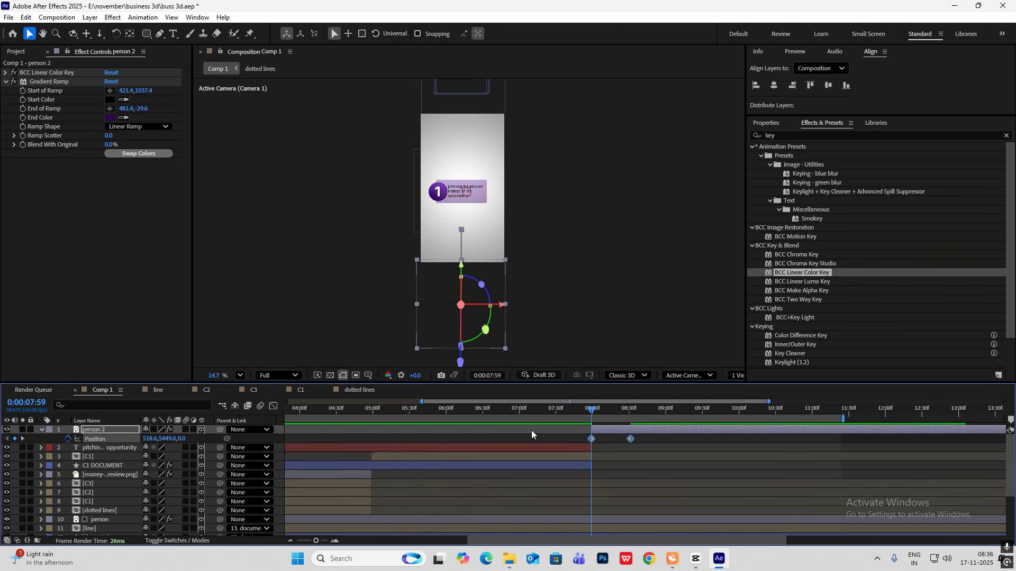
# Apply Easy Ease to person 2's position keyframes, adjust their speed graph and preview the entrance.
pyautogui.press('F9')
pyautogui.press('F10')
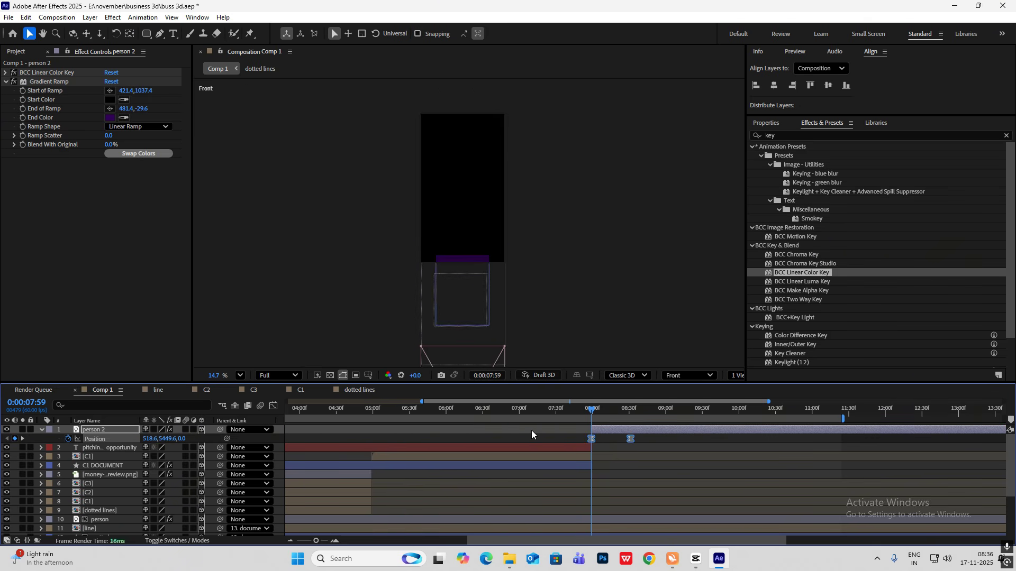
pyautogui.moveTo(697, 477); pyautogui.dragTo(574, 510)
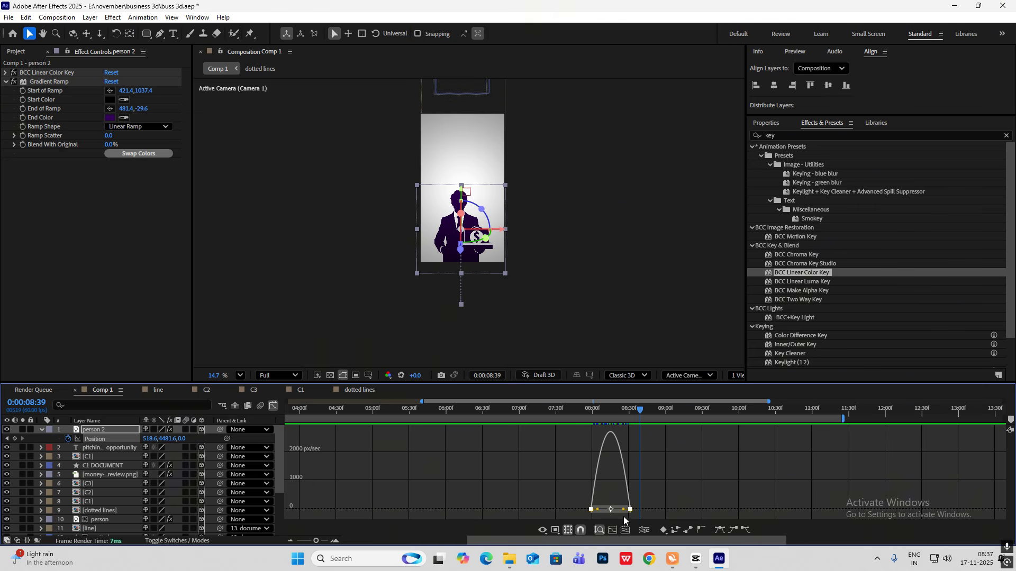
pyautogui.scroll(4, 624, 520)
pyautogui.click(274, 406)
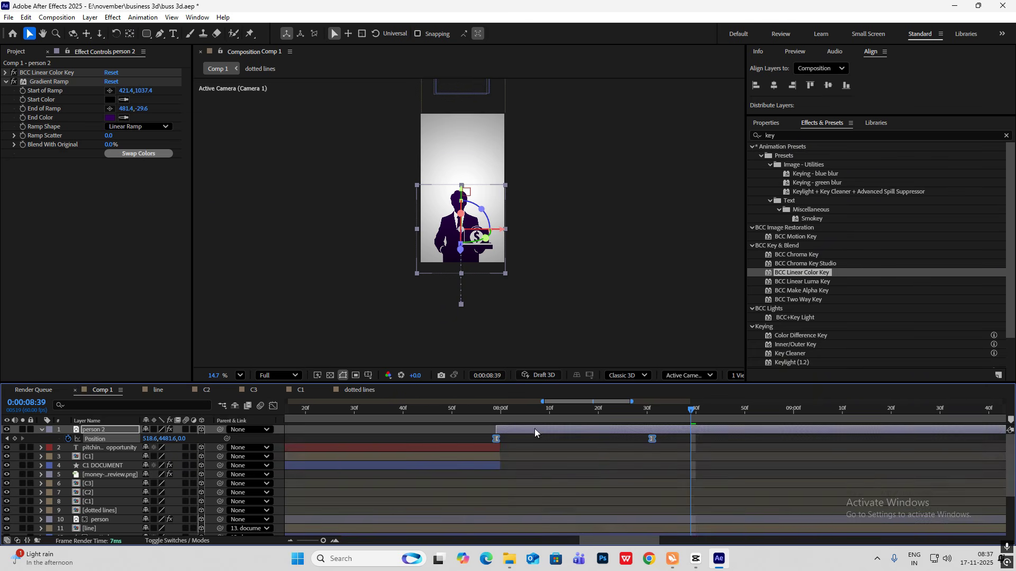
pyautogui.scroll(-4, 607, 442)
pyautogui.press('space')
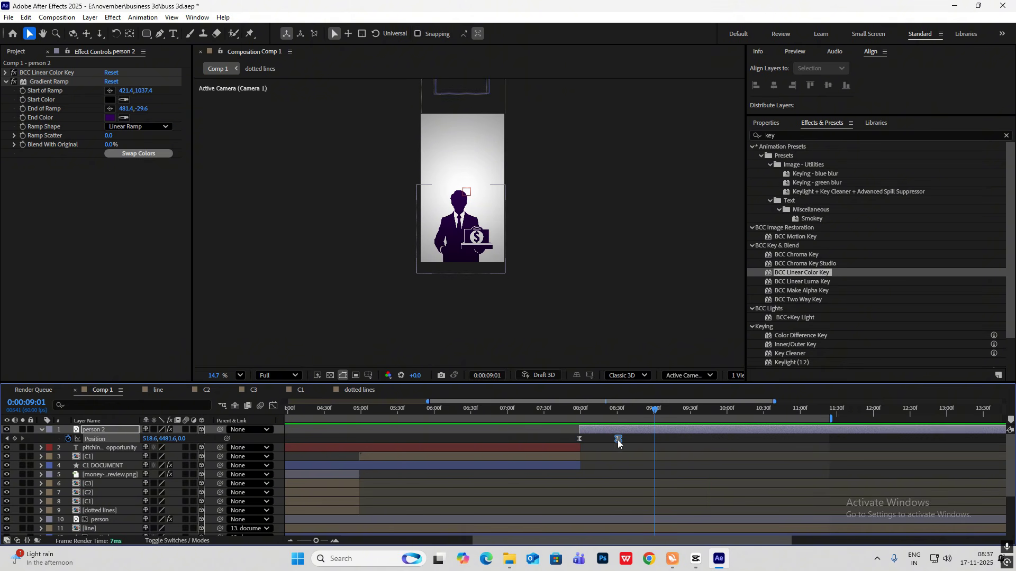
# Slow person 2's rise by moving its end position keyframe to about 0:00:08:50 and preview the motion.
pyautogui.moveTo(618, 438); pyautogui.dragTo(580, 410)
pyautogui.press('space')
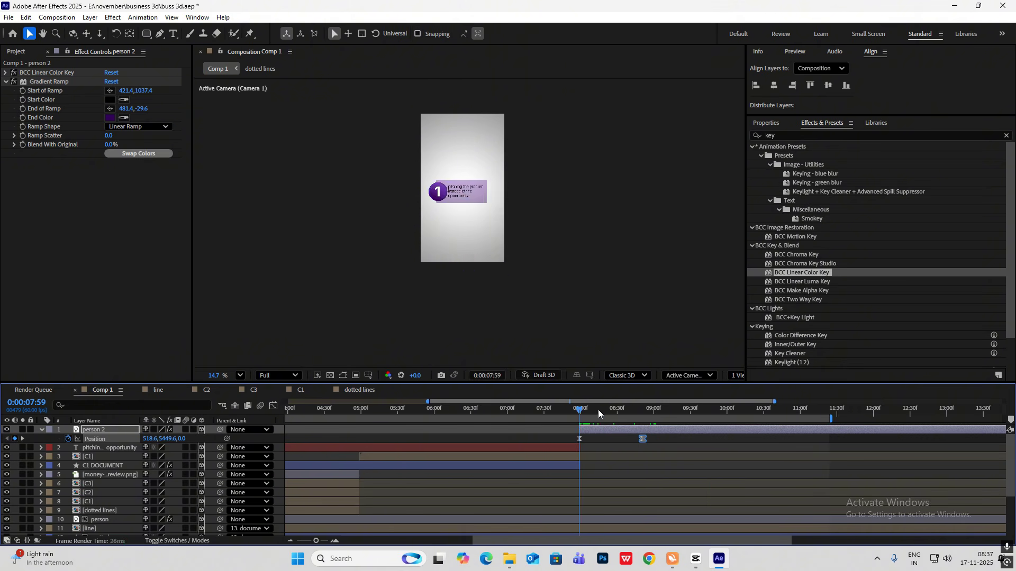
pyautogui.moveTo(676, 416); pyautogui.dragTo(641, 421)
pyautogui.click(42, 429)
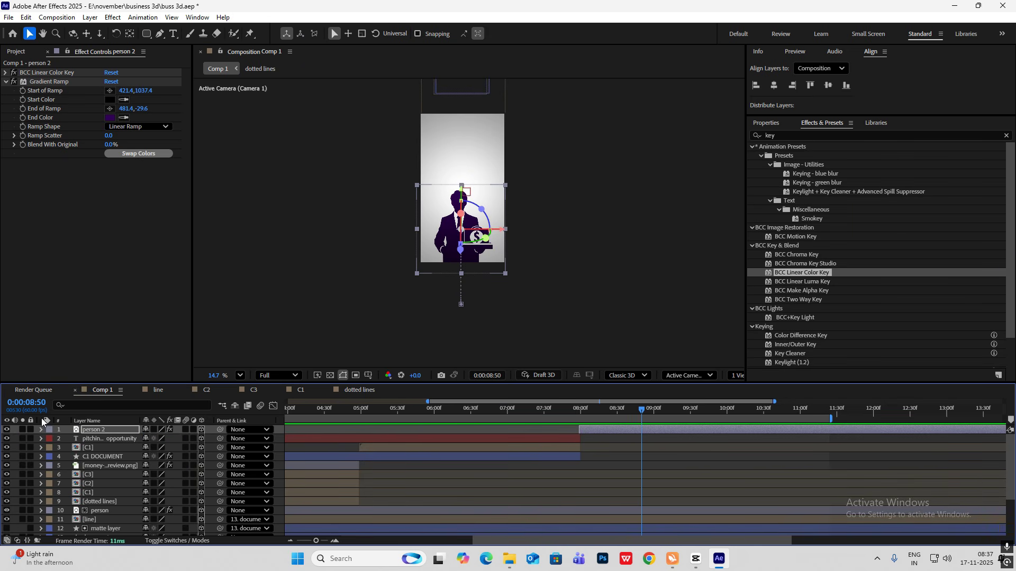
# Add the diamond image to Comp 1 directly beneath the person 2 layer.
pyautogui.click(16, 51)
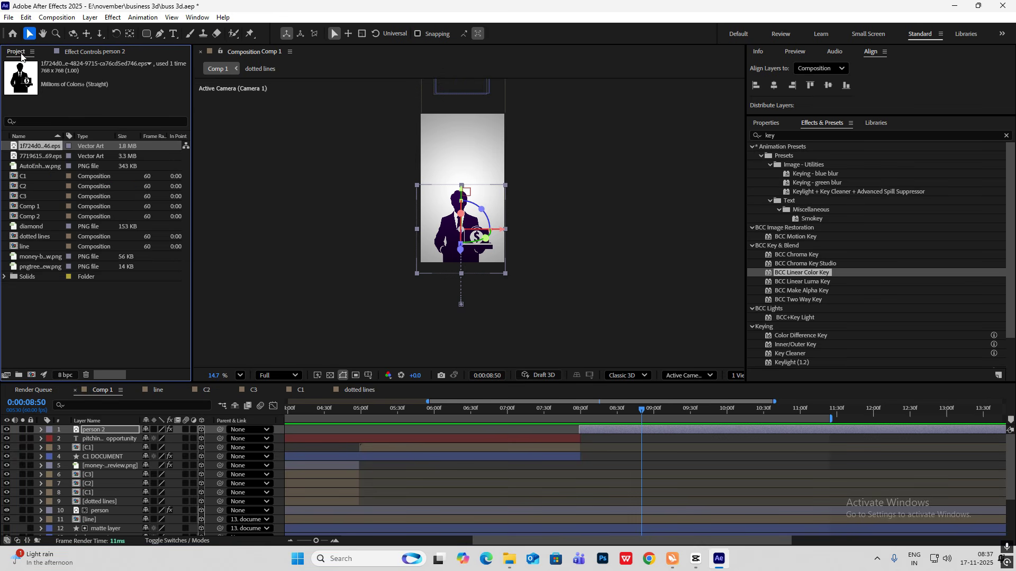
pyautogui.click(29, 158)
pyautogui.click(31, 167)
pyautogui.click(27, 177)
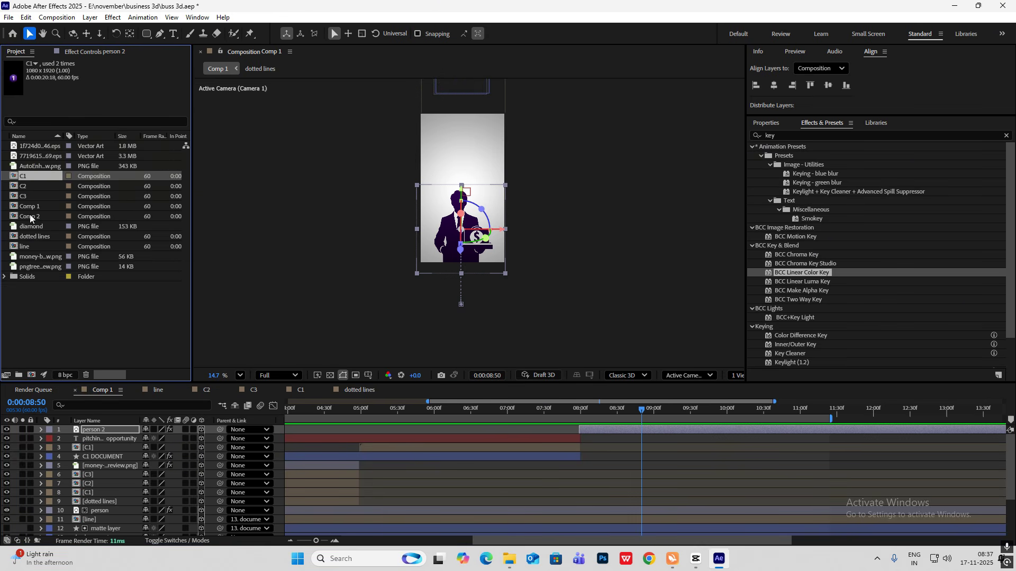
pyautogui.moveTo(30, 227); pyautogui.dragTo(95, 439)
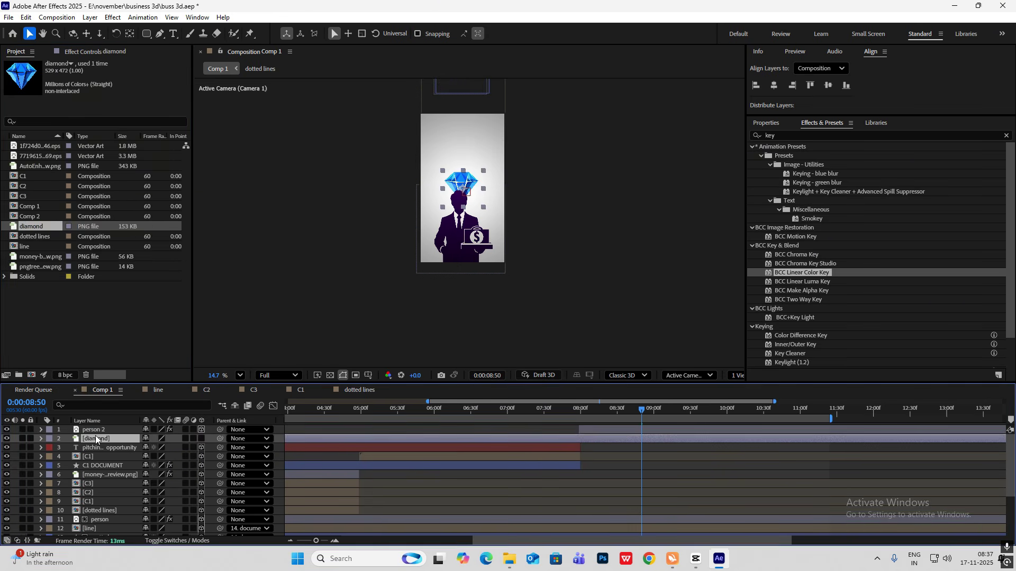
# Copy person 2's Gradient Ramp to the diamond layer and recolour it from dark purple to bright purple.
pyautogui.click(458, 193)
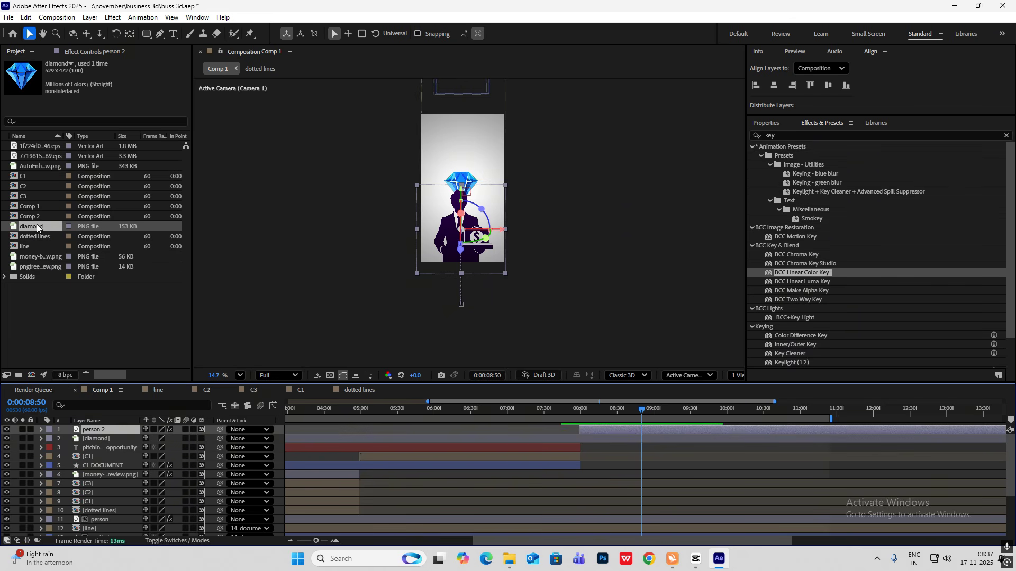
pyautogui.click(106, 52)
pyautogui.click(49, 81)
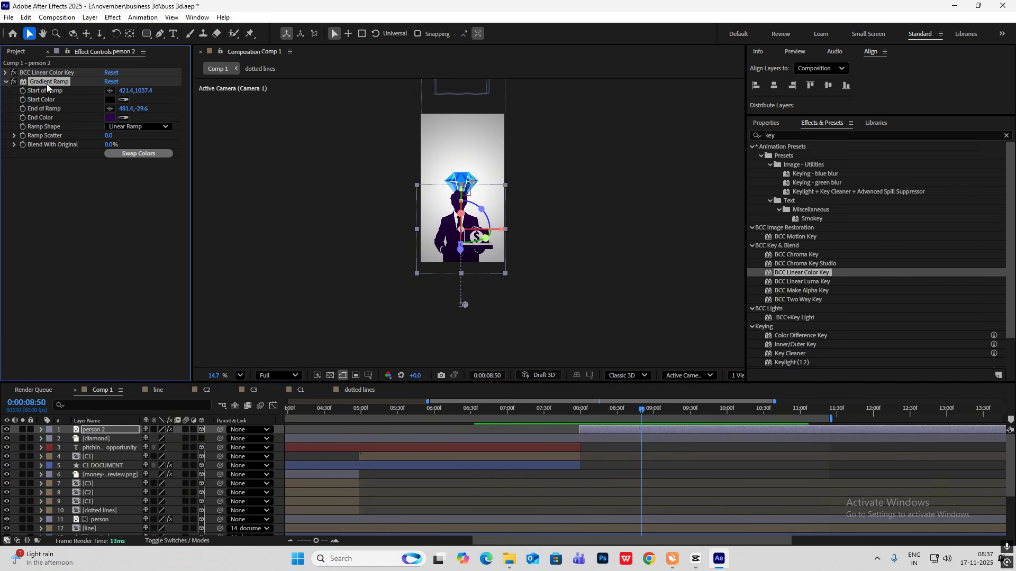
pyautogui.click(102, 440)
pyautogui.click(83, 262)
pyautogui.hotkey('ctrl', 'v')
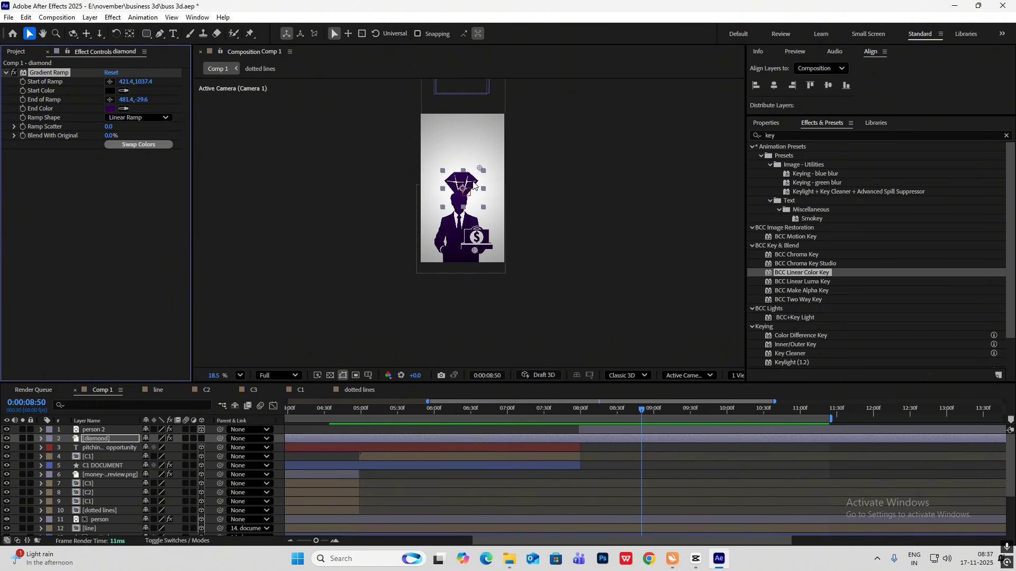
pyautogui.scroll(3, 474, 185)
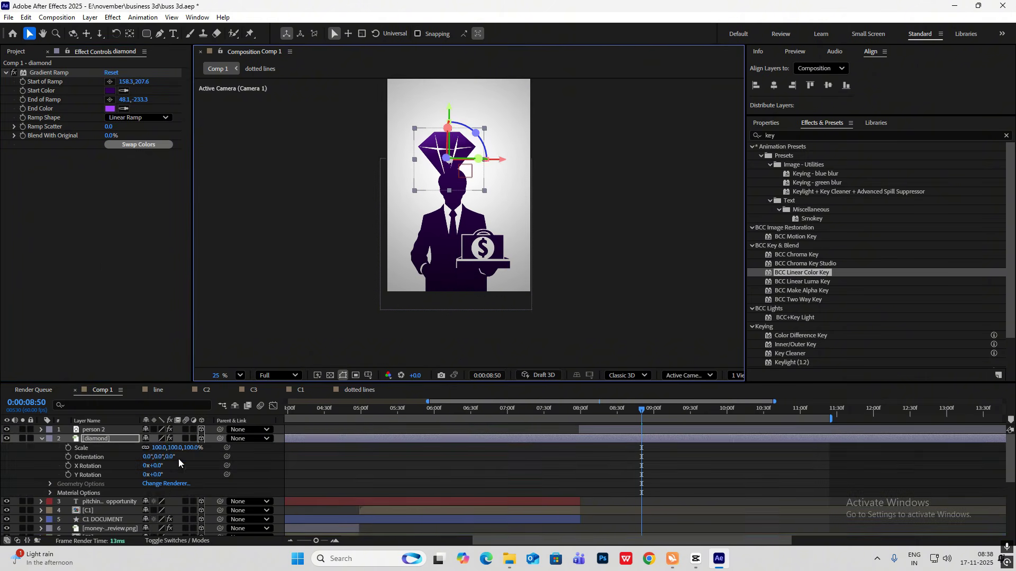
# Scale the diamond layer, switched to 3D, down to 51%.
pyautogui.press('u')
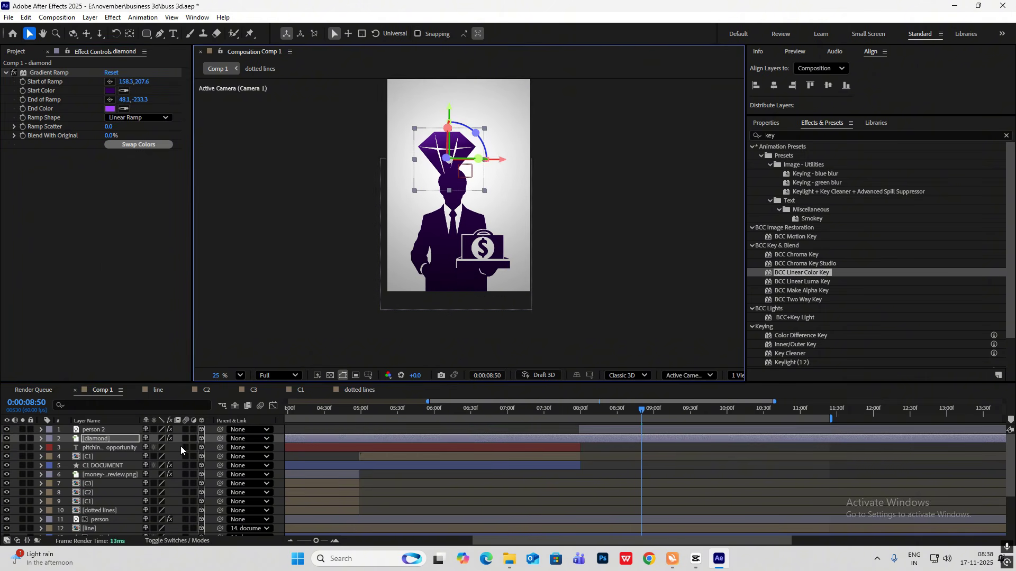
pyautogui.press('s')
pyautogui.moveTo(196, 449); pyautogui.dragTo(170, 449)
pyautogui.scroll(-3, 497, 149)
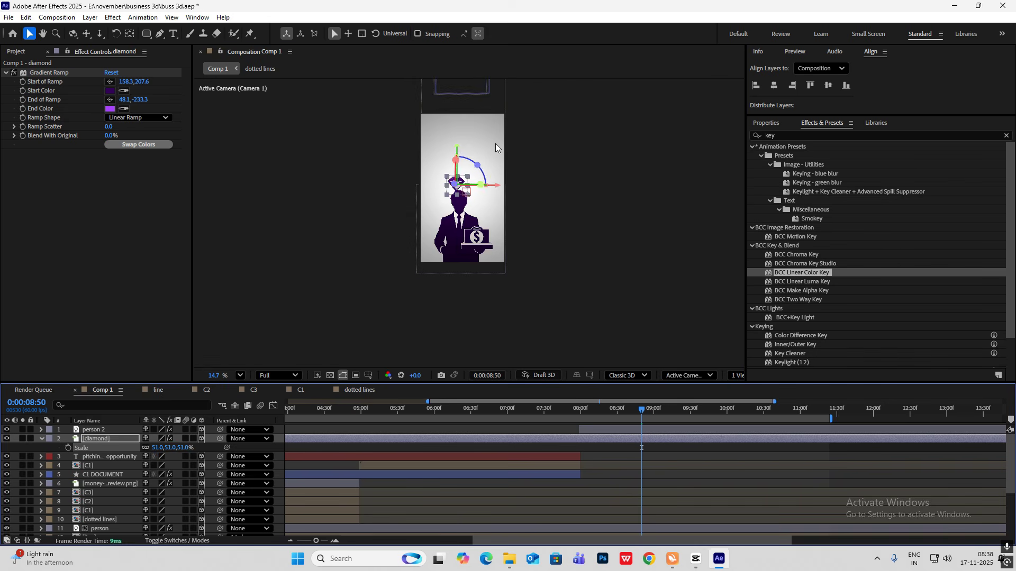
# Place the diamond lower, behind the businessman's chest, and trim its layer to start at 0:00:07:59.
pyautogui.moveTo(642, 409); pyautogui.dragTo(579, 409)
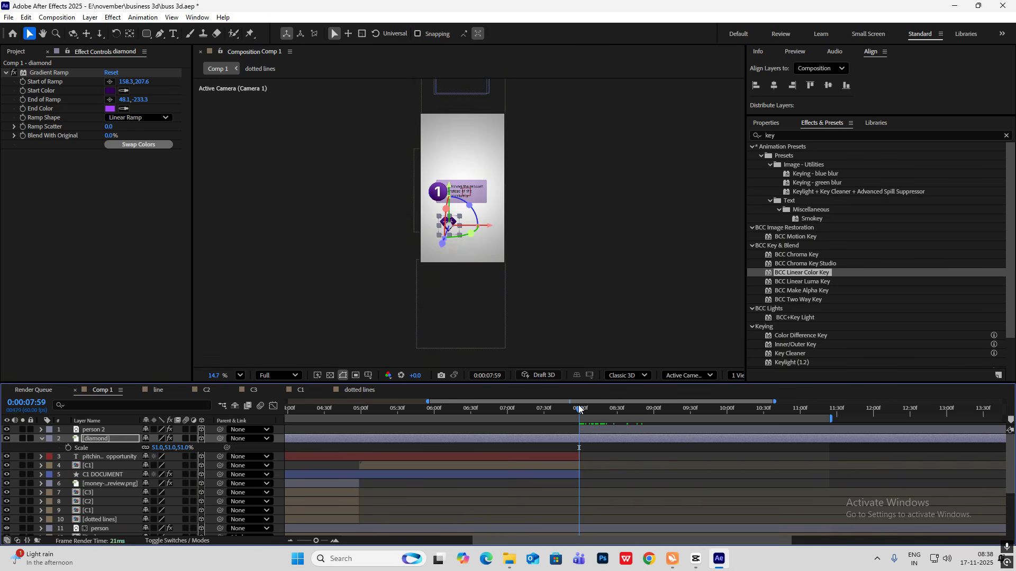
pyautogui.hotkey('alt', '[')
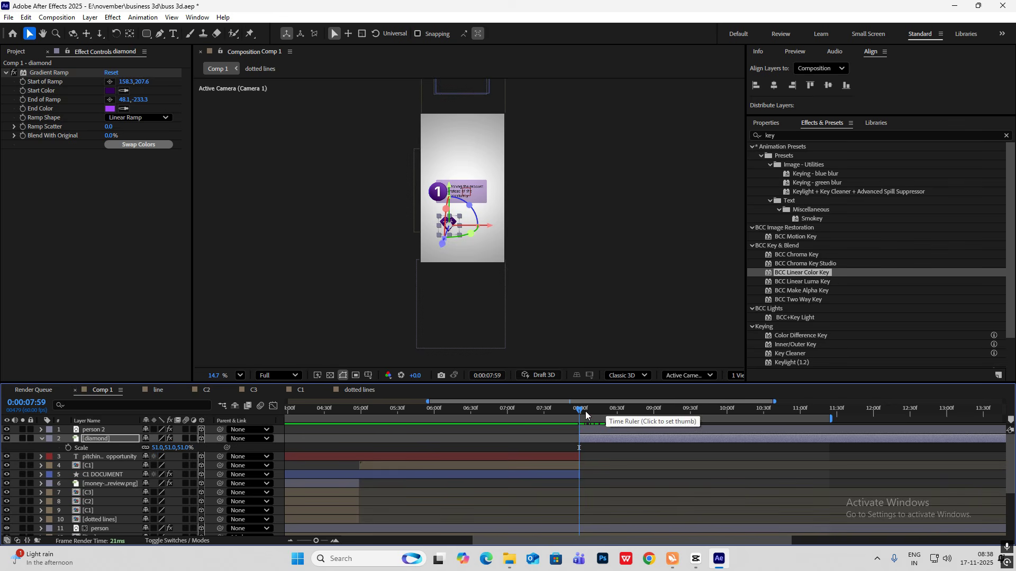
pyautogui.moveTo(586, 416)
pyautogui.mouseDown()
pyautogui.moveTo(576, 416)
pyautogui.moveTo(629, 426)
pyautogui.moveTo(580, 414)
pyautogui.mouseUp()
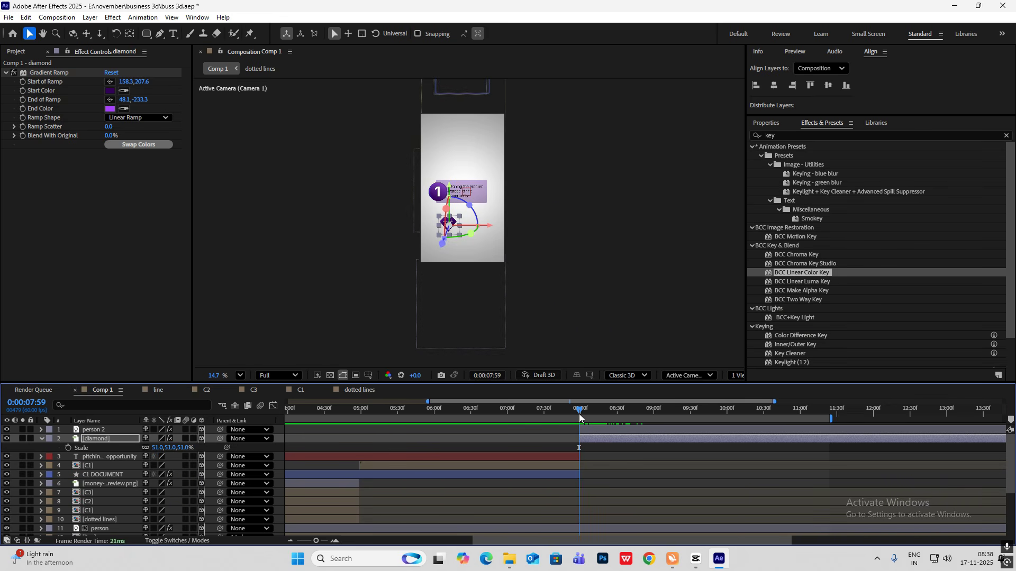
# Keyframe the diamond from 0% opacity at 0:00:08:29 to 100% at 0:00:09:23, moving it from the chest to above the man's shoulder.
pyautogui.press('t')
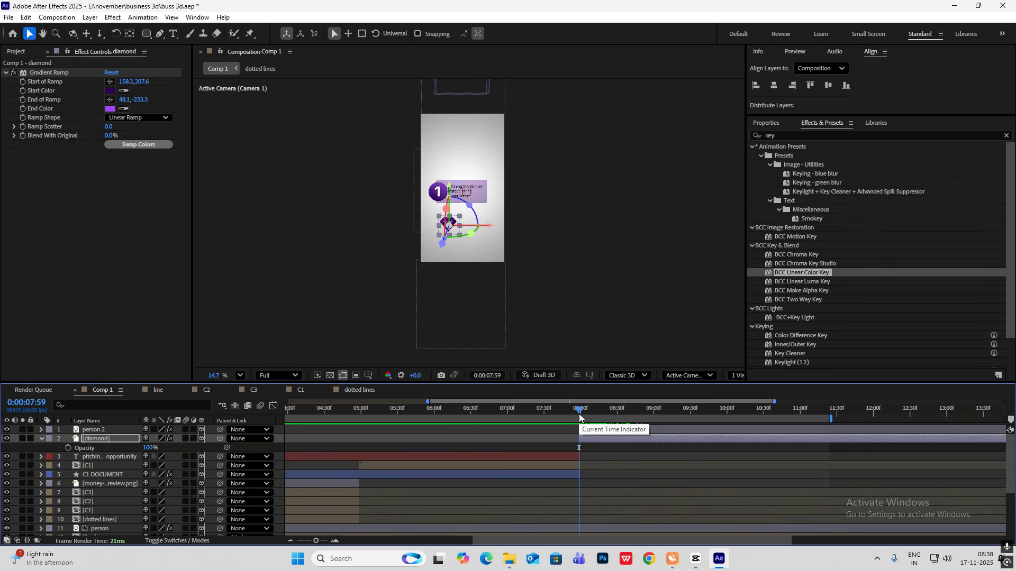
pyautogui.hotkey('shift', 'p')
pyautogui.moveTo(69, 448); pyautogui.dragTo(68, 457)
pyautogui.moveTo(578, 416); pyautogui.dragTo(682, 412)
pyautogui.moveTo(452, 229); pyautogui.dragTo(438, 184)
pyautogui.click(15, 457)
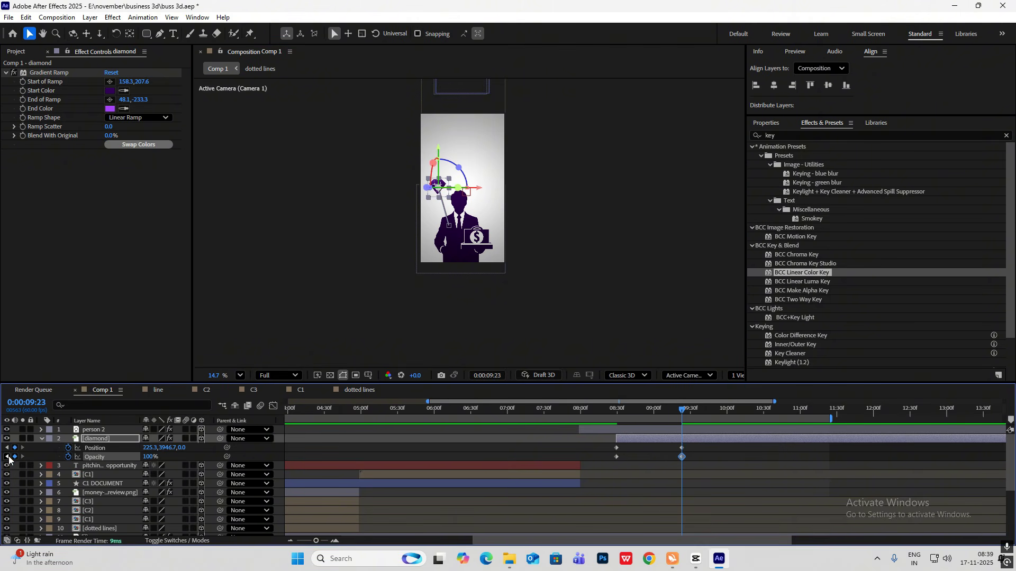
pyautogui.click(7, 457)
pyautogui.moveTo(151, 458); pyautogui.dragTo(22, 456)
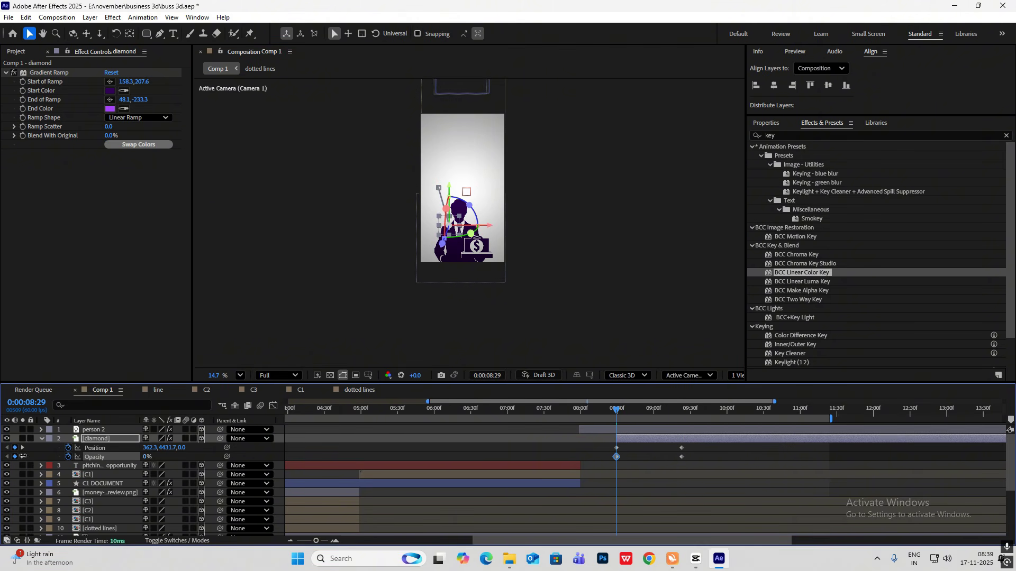
# Apply Easy Ease to the diamond's position and opacity keyframes, adjust their speed curves for a fast start, and preview the animation.
pyautogui.moveTo(701, 448); pyautogui.dragTo(595, 460)
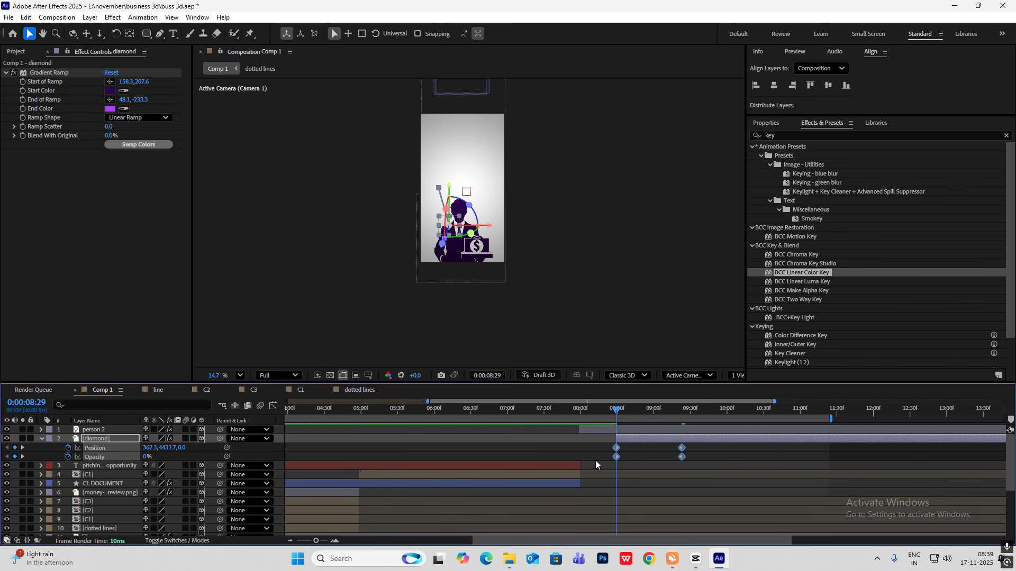
pyautogui.press('F9')
pyautogui.click(274, 407)
pyautogui.moveTo(747, 472); pyautogui.dragTo(598, 519)
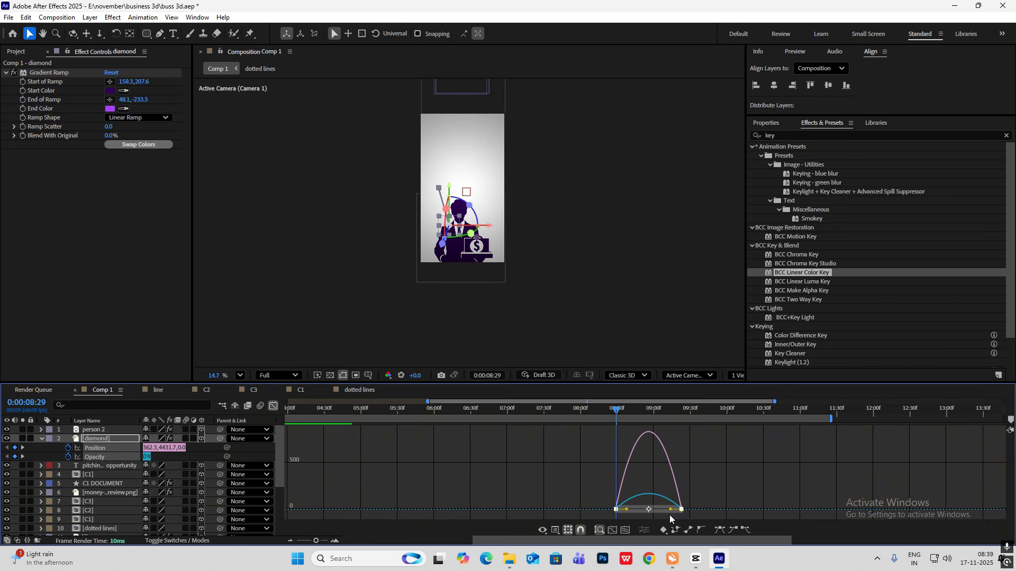
pyautogui.moveTo(670, 510); pyautogui.dragTo(653, 512)
pyautogui.click(273, 407)
pyautogui.moveTo(620, 412)
pyautogui.mouseDown()
pyautogui.moveTo(683, 413)
pyautogui.moveTo(606, 413)
pyautogui.mouseUp()
pyautogui.press('space')
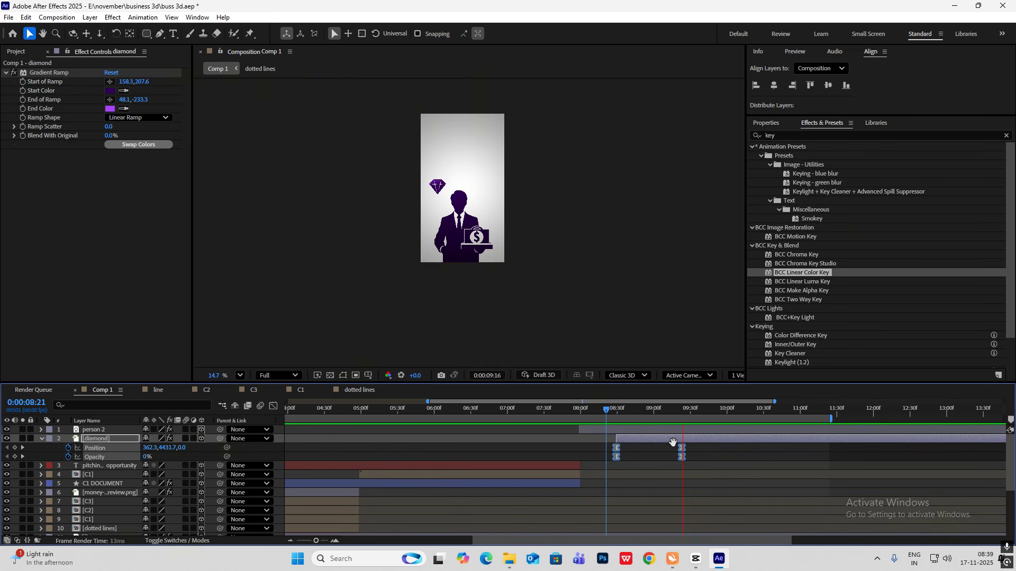
pyautogui.press('space')
pyautogui.press('u')
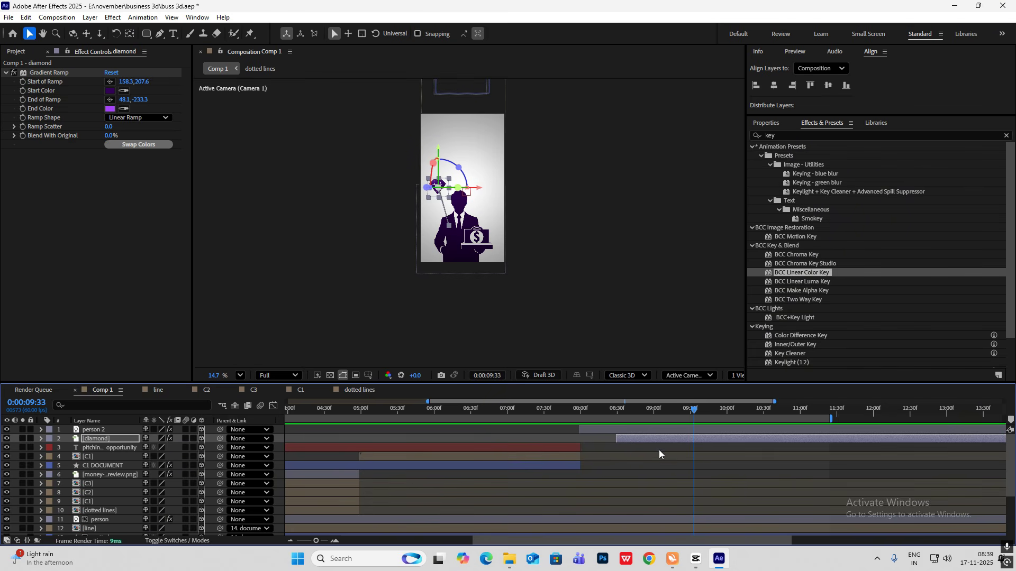
# Duplicate the diamond layer twice, starting each copy about 10 frames after the previous diamond.
pyautogui.hotkey('ctrl', 'd')
pyautogui.moveTo(651, 440); pyautogui.dragTo(664, 443)
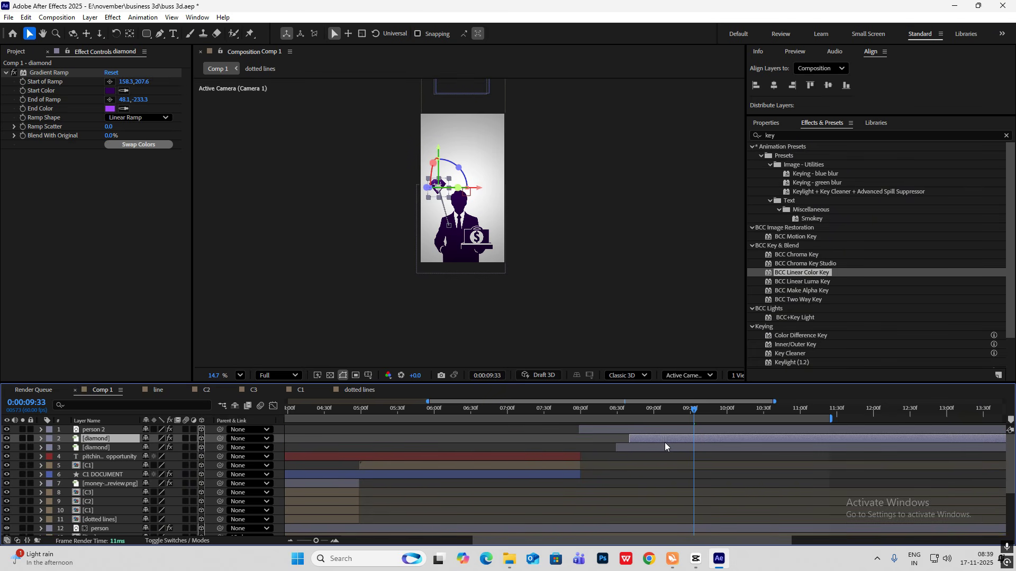
pyautogui.hotkey('ctrl', 'd')
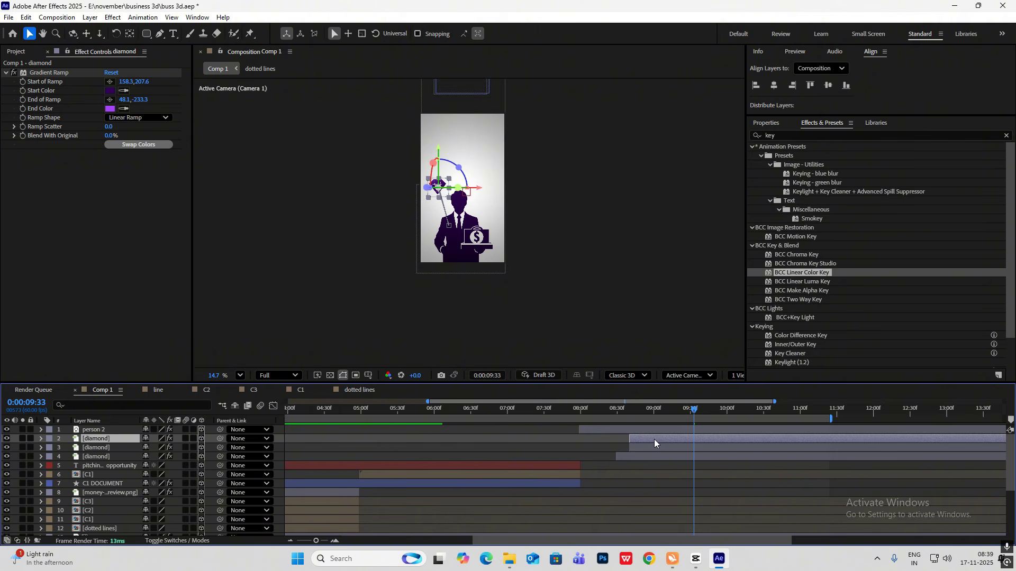
pyautogui.moveTo(654, 439); pyautogui.dragTo(666, 443)
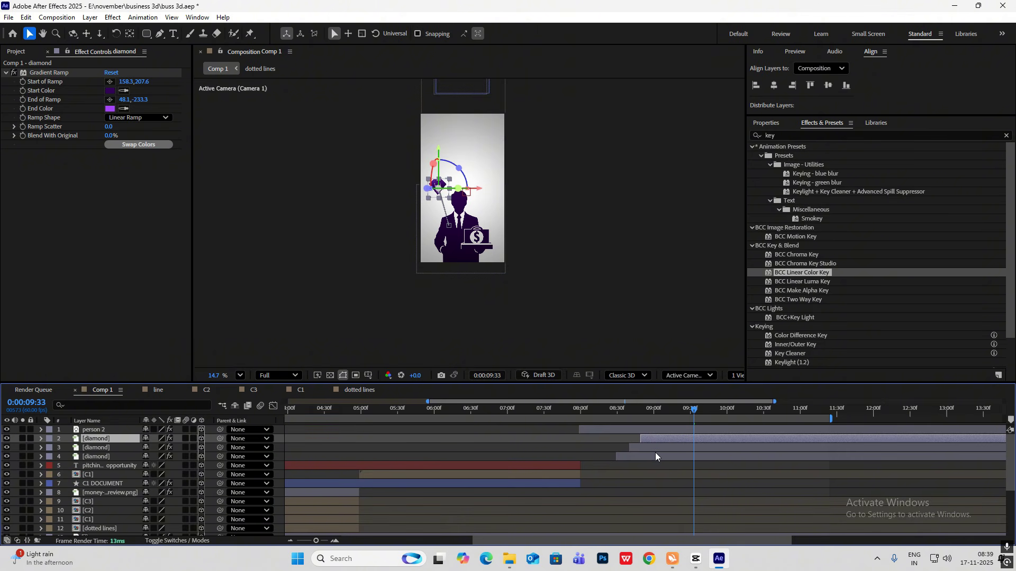
# Set the diamond copies' end positions to 511.3, 3693.7 above the man's head and 777.3, 4008.7 beside it, and preview the staggered rise.
pyautogui.keyDown('shift'); pyautogui.click(98, 448); pyautogui.keyUp('shift')
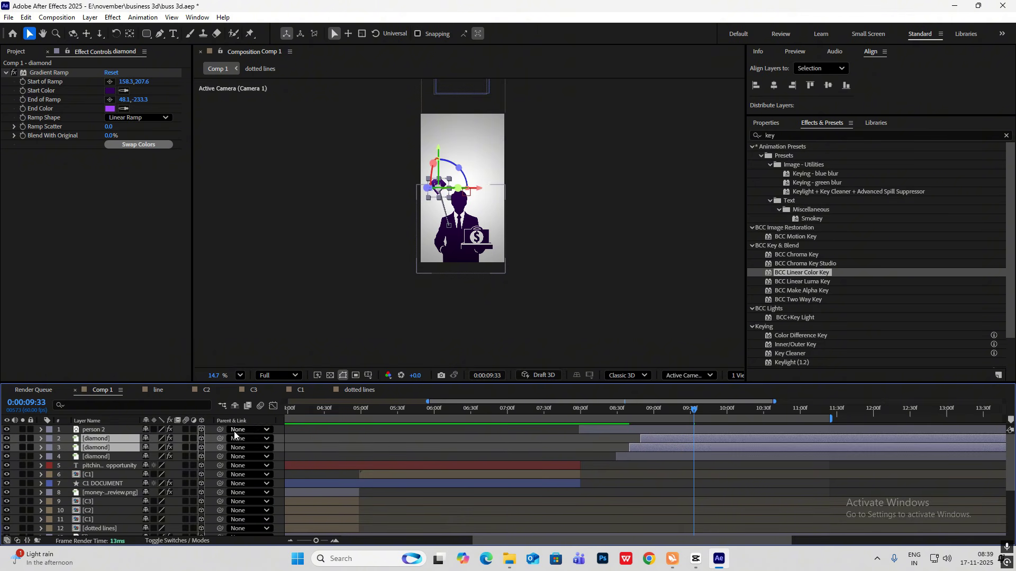
pyautogui.press('u')
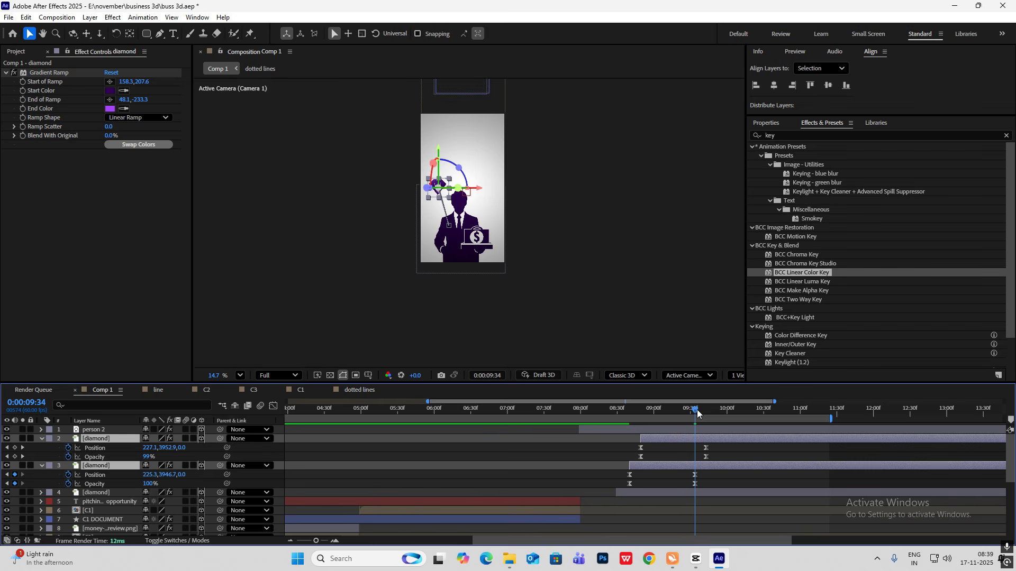
pyautogui.click(695, 474)
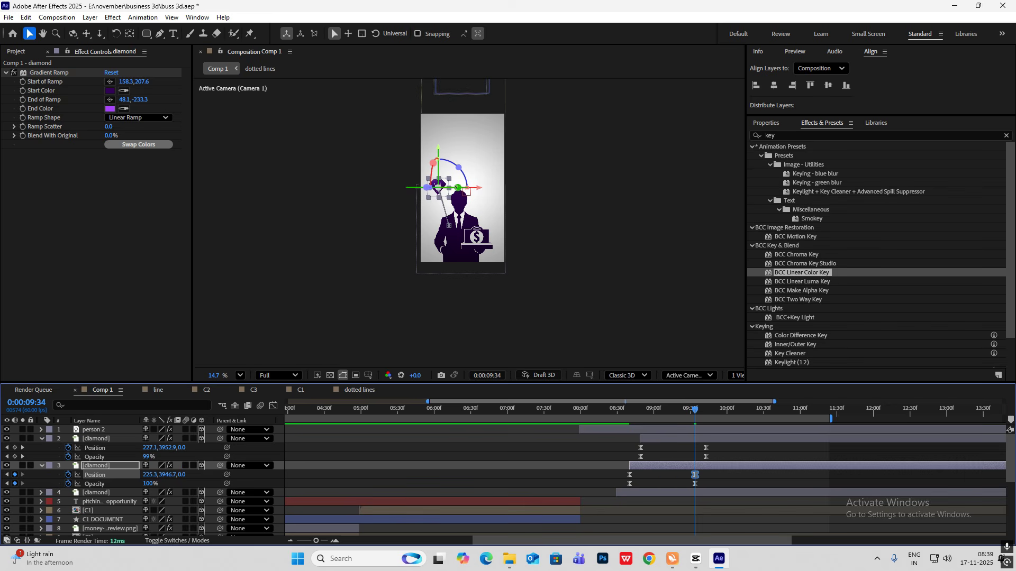
pyautogui.moveTo(438, 186); pyautogui.dragTo(462, 168)
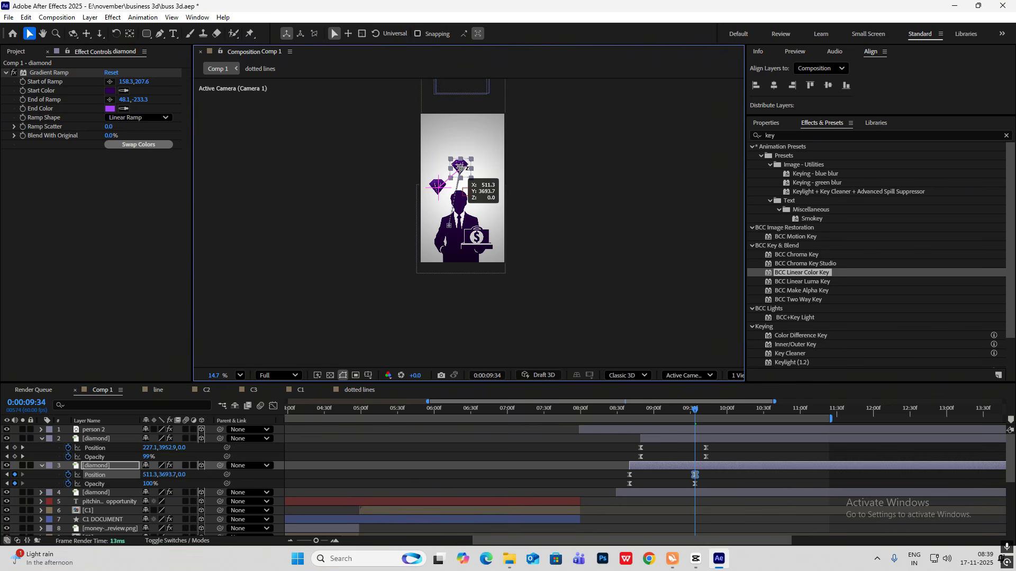
pyautogui.click(705, 448)
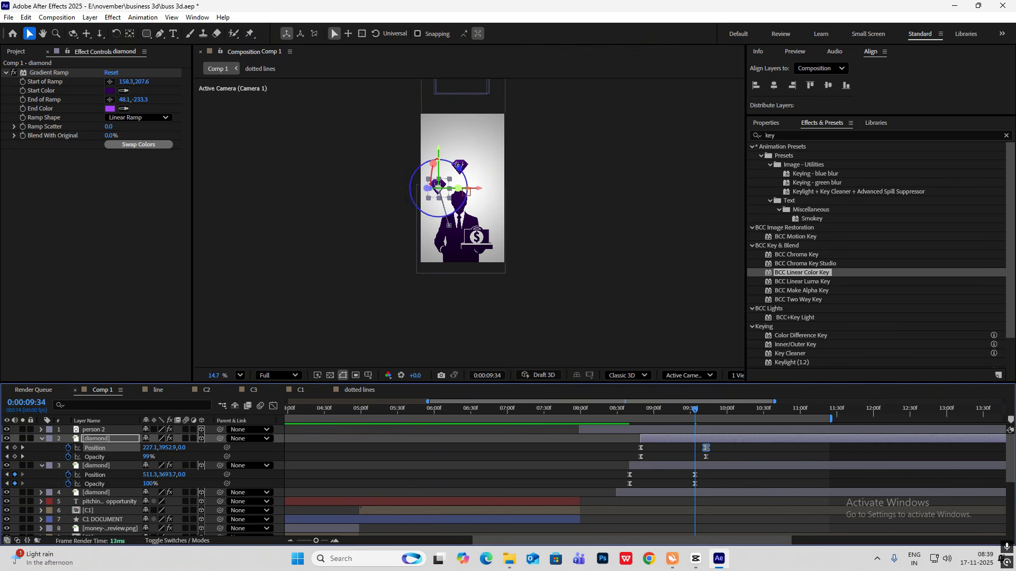
pyautogui.moveTo(438, 186); pyautogui.dragTo(481, 192)
pyautogui.click(608, 188)
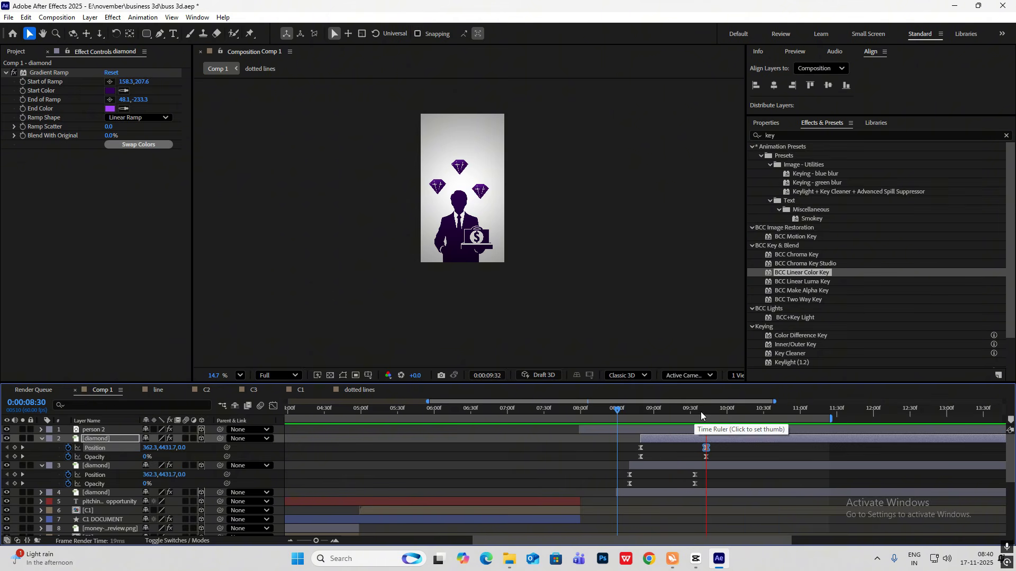
# Check the businessman scene of the reference video in CapCut, and collapse the diamond layers' properties back in After Effects.
pyautogui.click(696, 560)
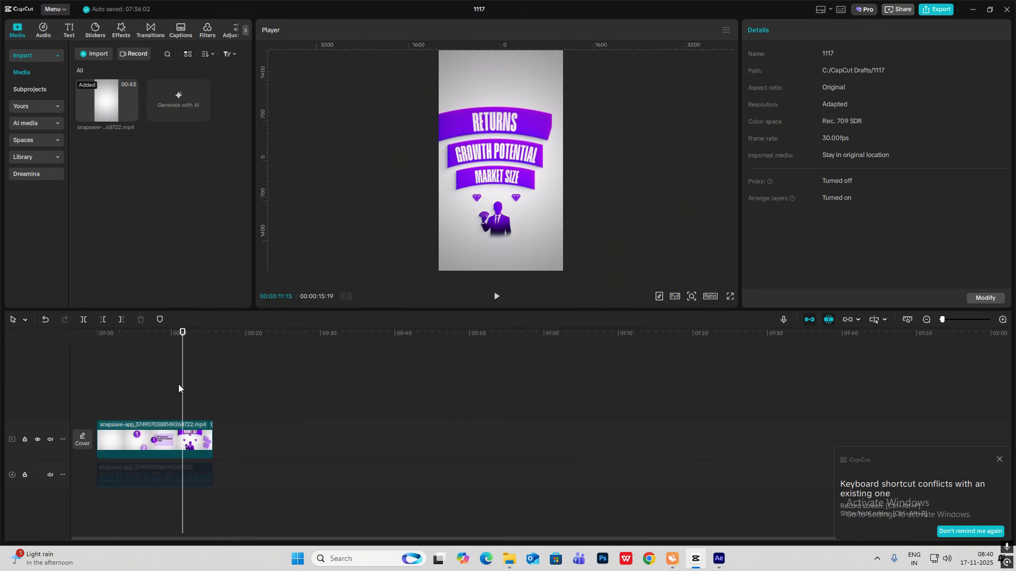
pyautogui.moveTo(179, 389); pyautogui.dragTo(152, 403)
pyautogui.hotkey('alt', 'Tab')
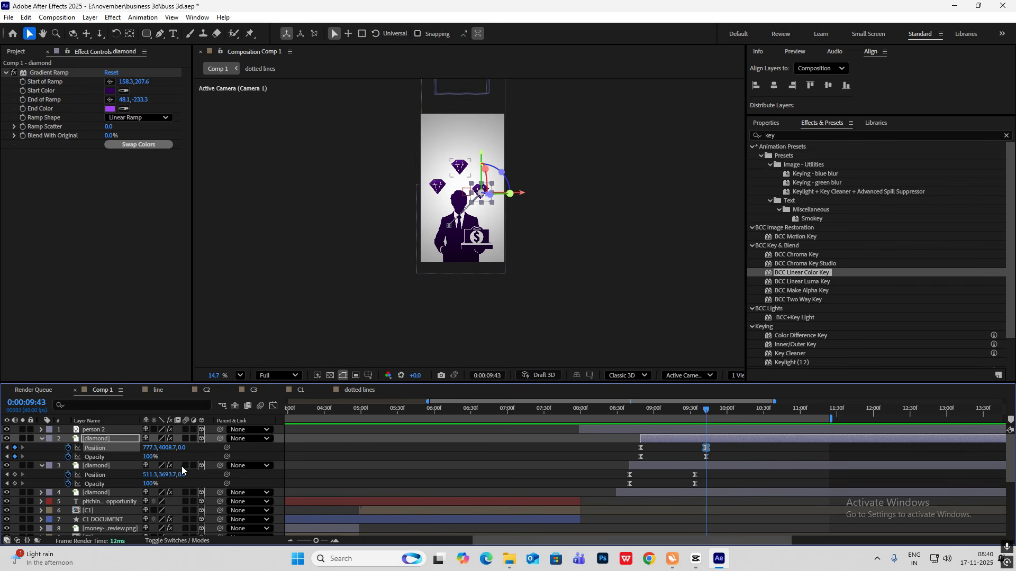
pyautogui.click(41, 449)
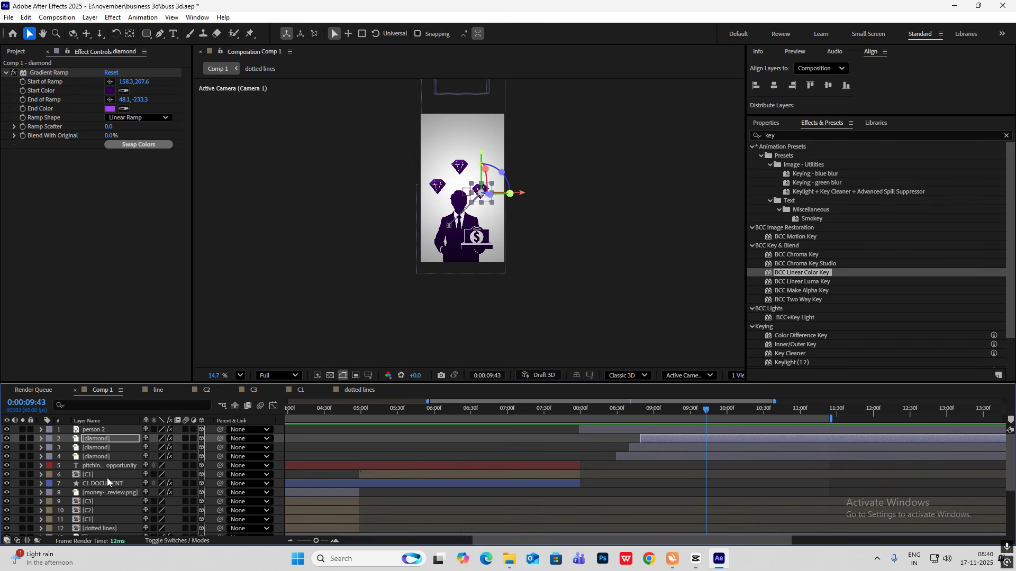
# Keyframe the position of cam caontrol 2 from 0:00:09:39 to 0:00:10:36, moving the camera up and back, and preview the move.
pyautogui.scroll(-5, 109, 484)
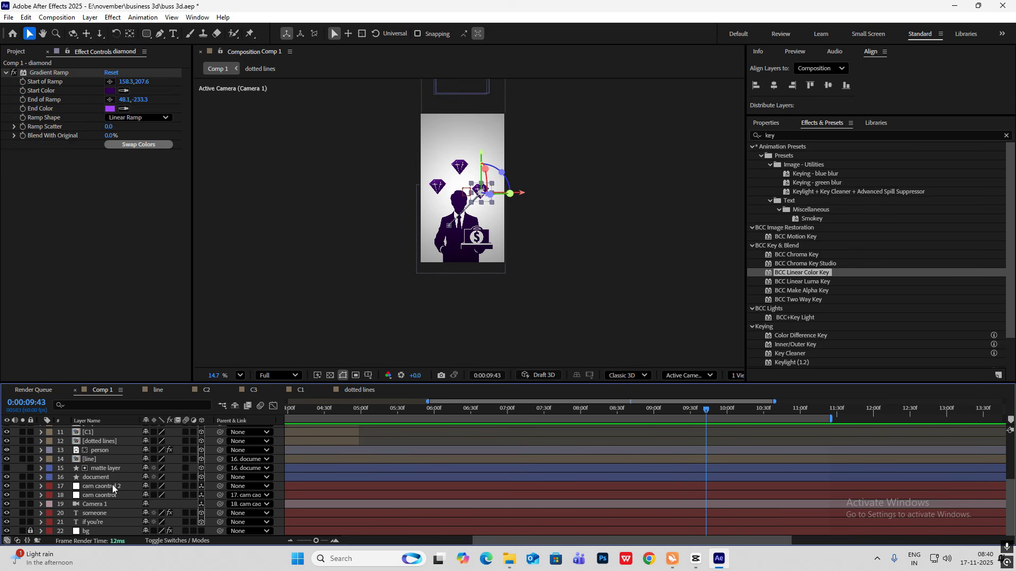
pyautogui.click(112, 486)
pyautogui.press('p')
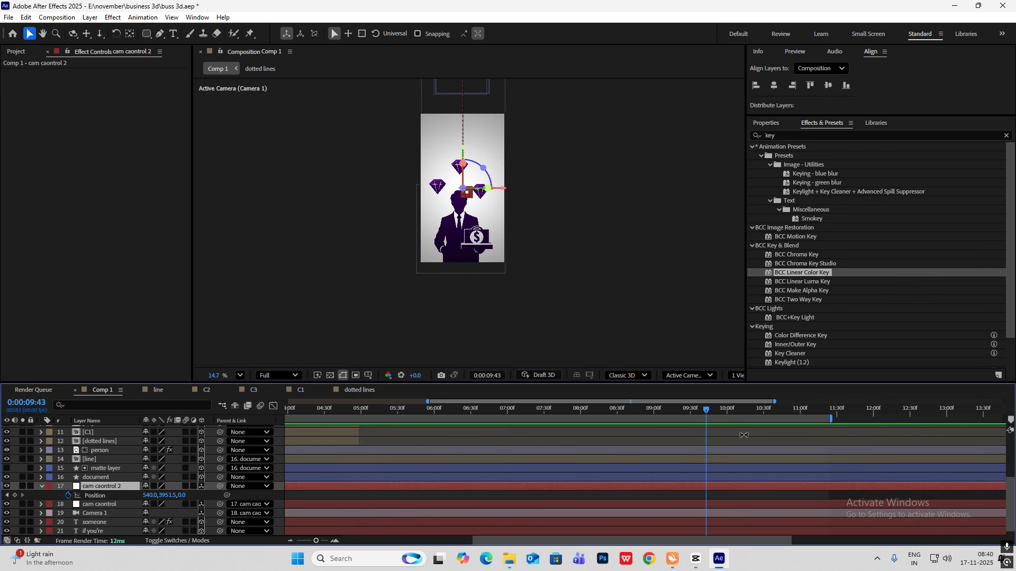
pyautogui.moveTo(708, 411); pyautogui.dragTo(770, 420)
pyautogui.click(68, 495)
pyautogui.moveTo(182, 496); pyautogui.dragTo(106, 510)
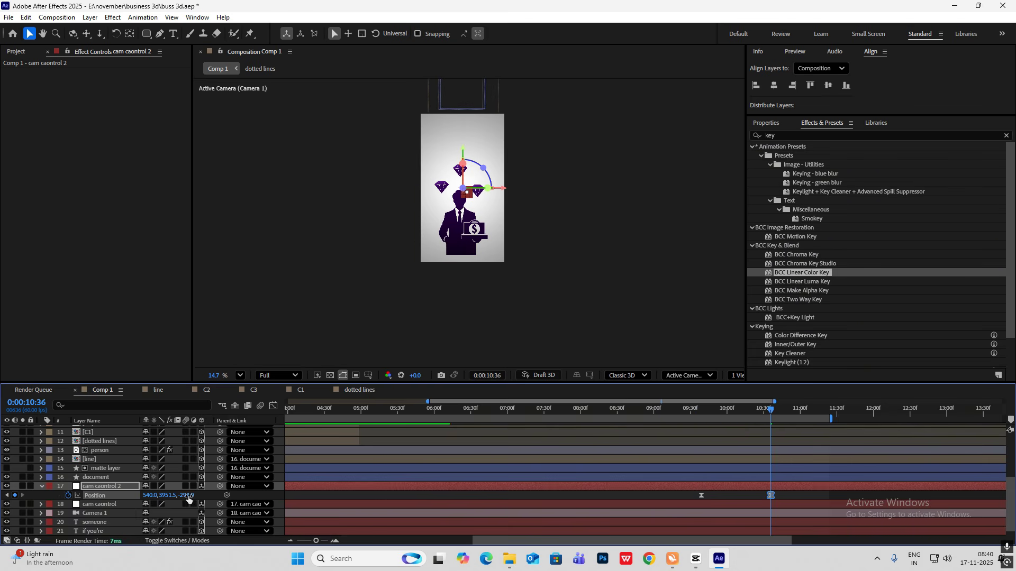
pyautogui.moveTo(173, 497); pyautogui.dragTo(2, 512)
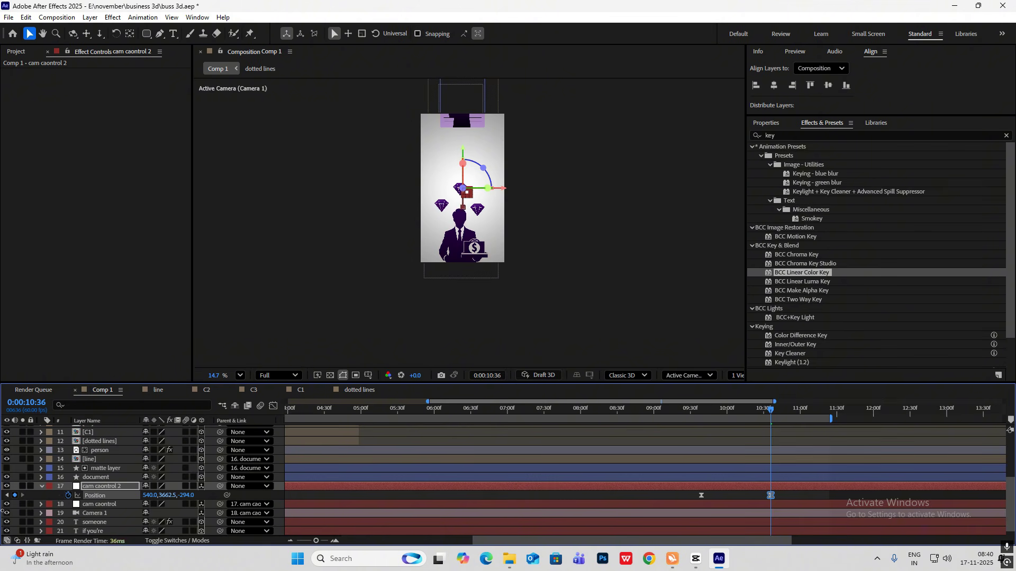
pyautogui.moveTo(186, 495); pyautogui.dragTo(168, 499)
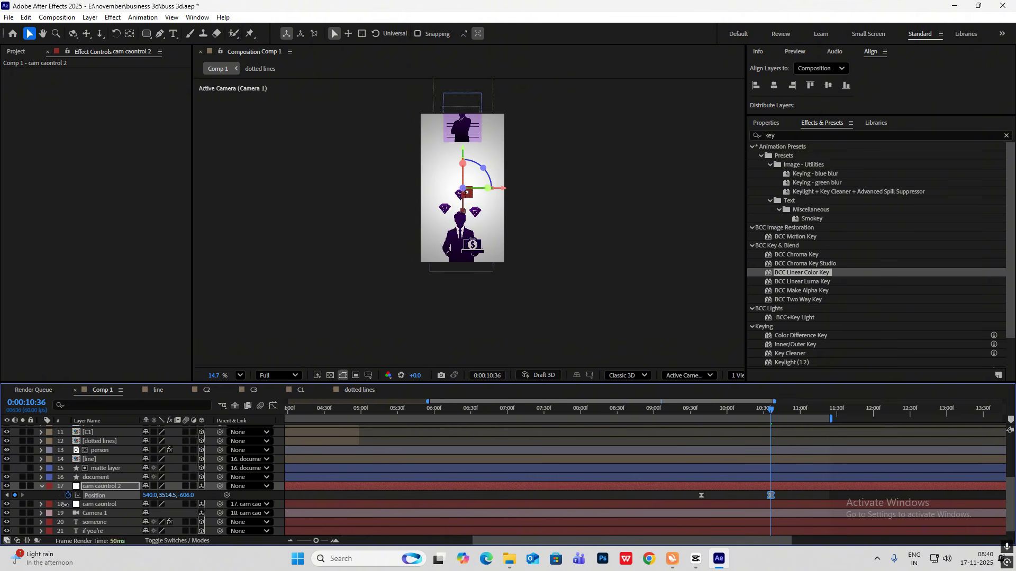
pyautogui.click(701, 419)
pyautogui.press('space')
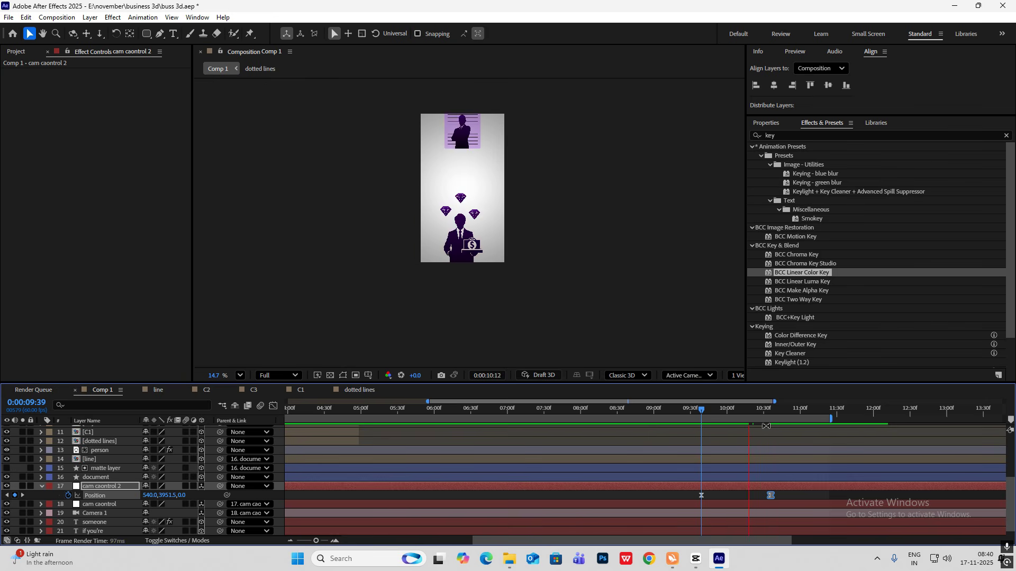
# Compare the camera move with the curved banner section of the CapCut reference, and collapse the cam caontrol 2 layer in After Effects.
pyautogui.click(696, 559)
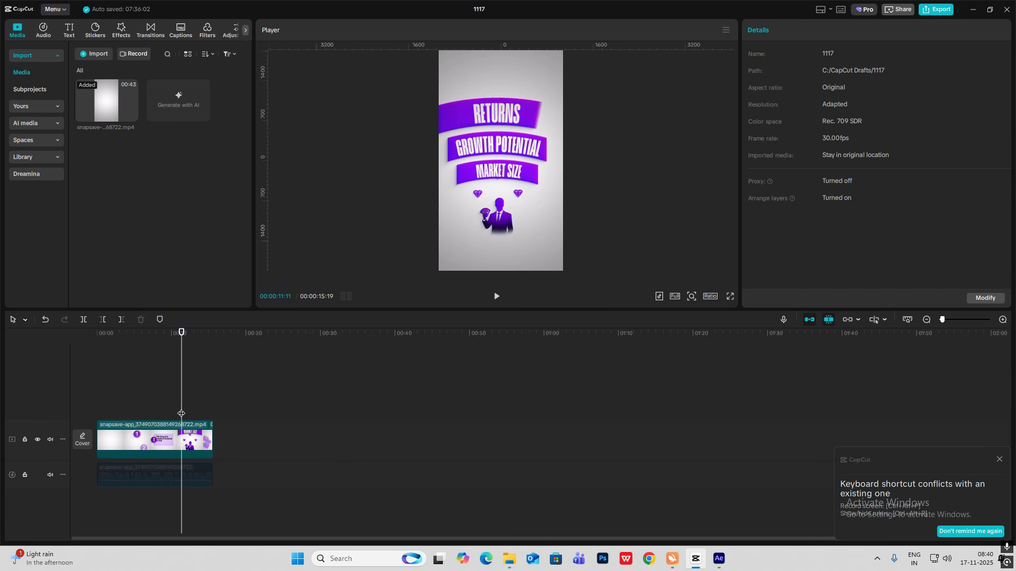
pyautogui.moveTo(181, 413)
pyautogui.mouseDown()
pyautogui.moveTo(163, 415)
pyautogui.moveTo(185, 418)
pyautogui.mouseUp()
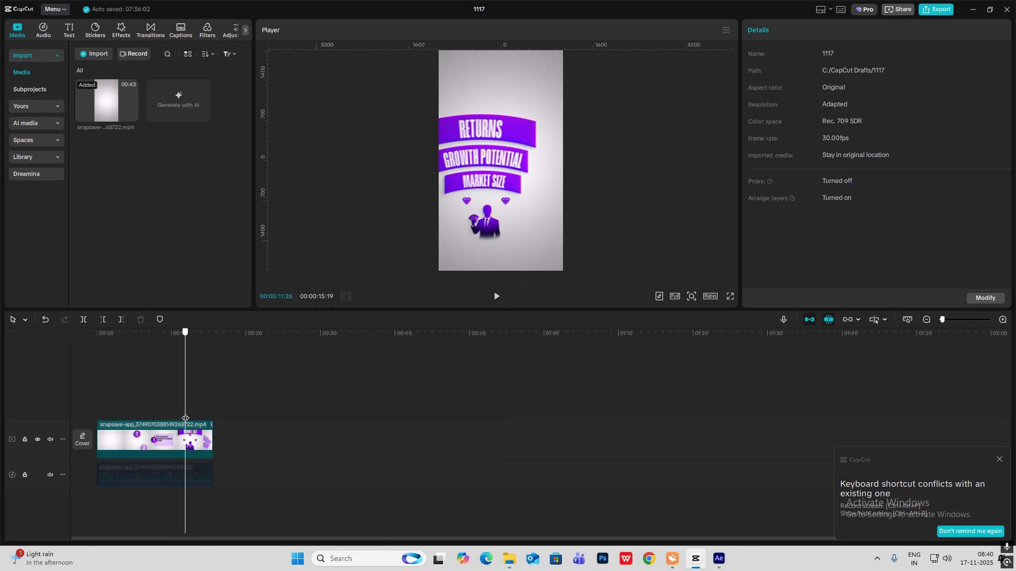
pyautogui.click(719, 558)
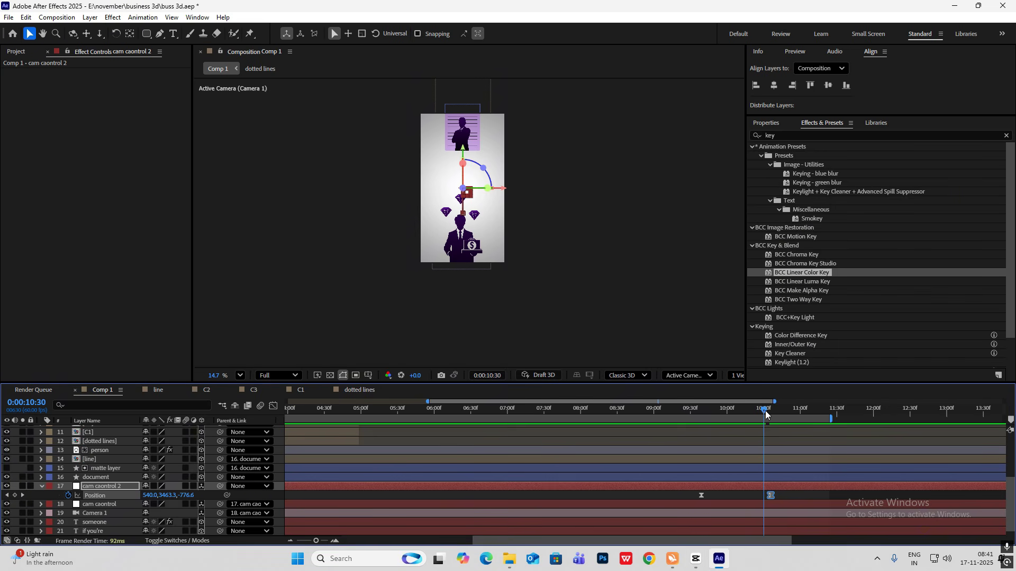
pyautogui.moveTo(765, 412); pyautogui.dragTo(740, 422)
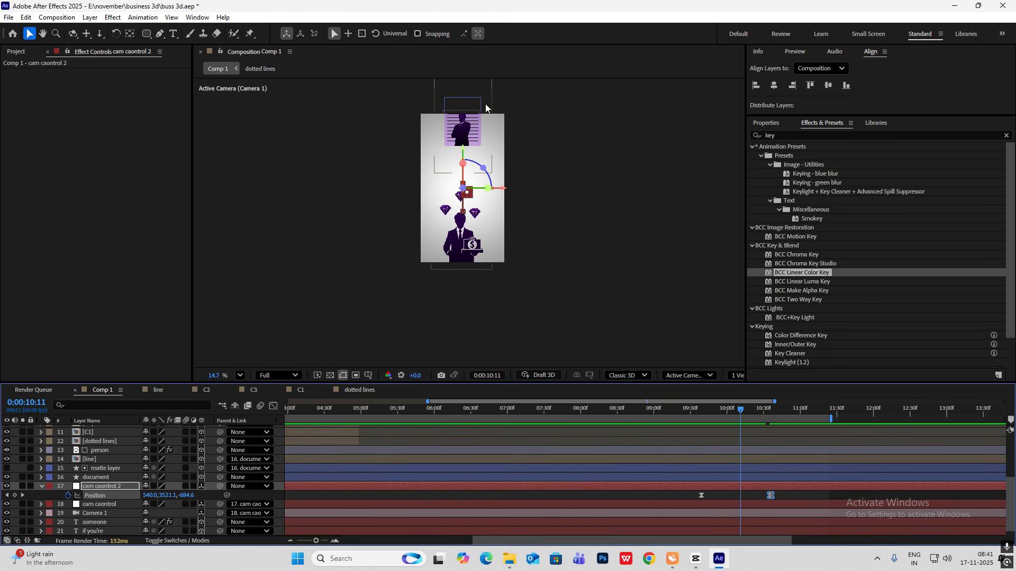
pyautogui.click(43, 487)
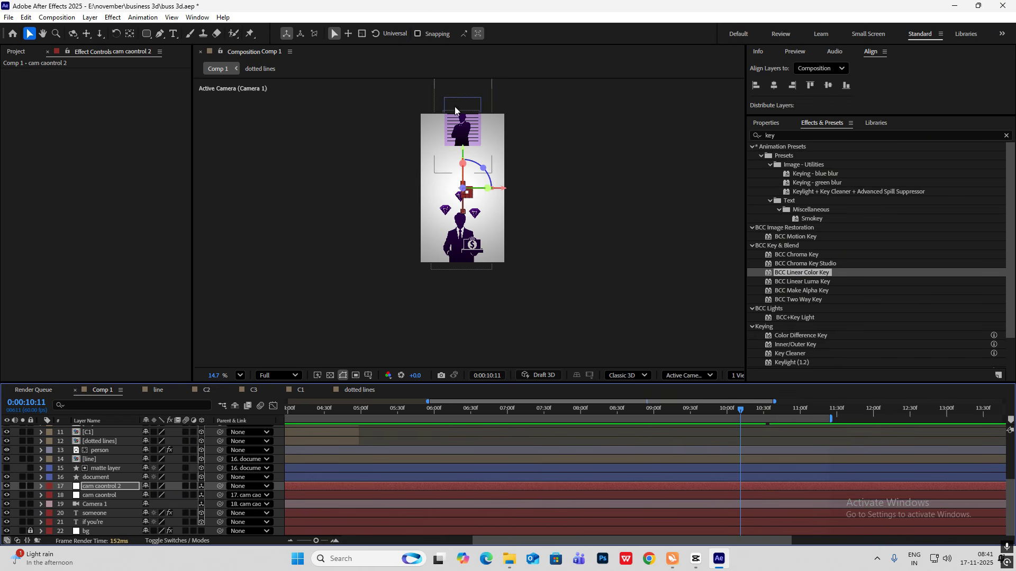
# Trim the person, line, matte layer, document, someone and if you're layers to end at 0:00:09:40.
pyautogui.scroll(1, 112, 494)
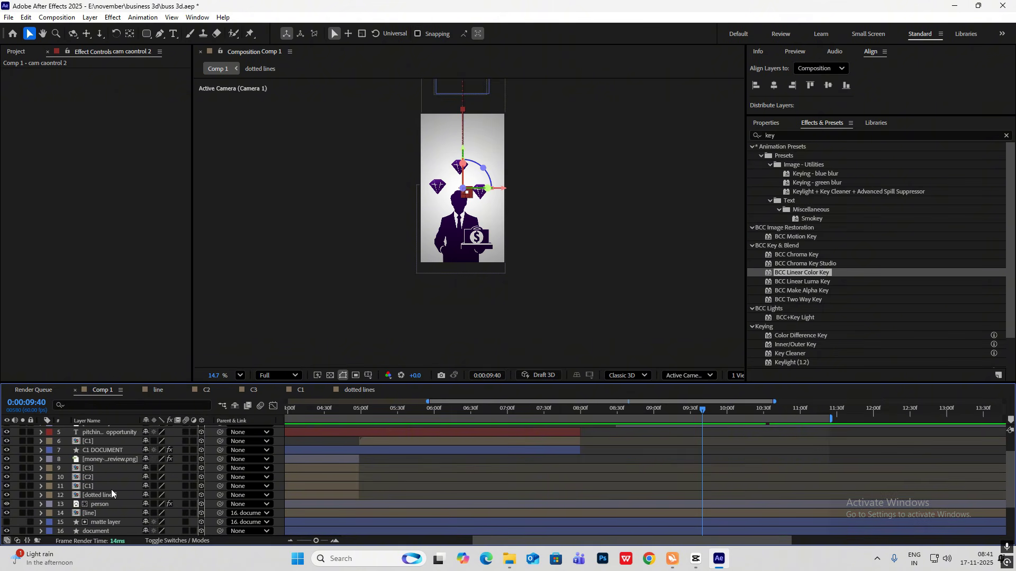
pyautogui.scroll(-2, 117, 491)
pyautogui.scroll(1, 600, 479)
pyautogui.click(114, 477)
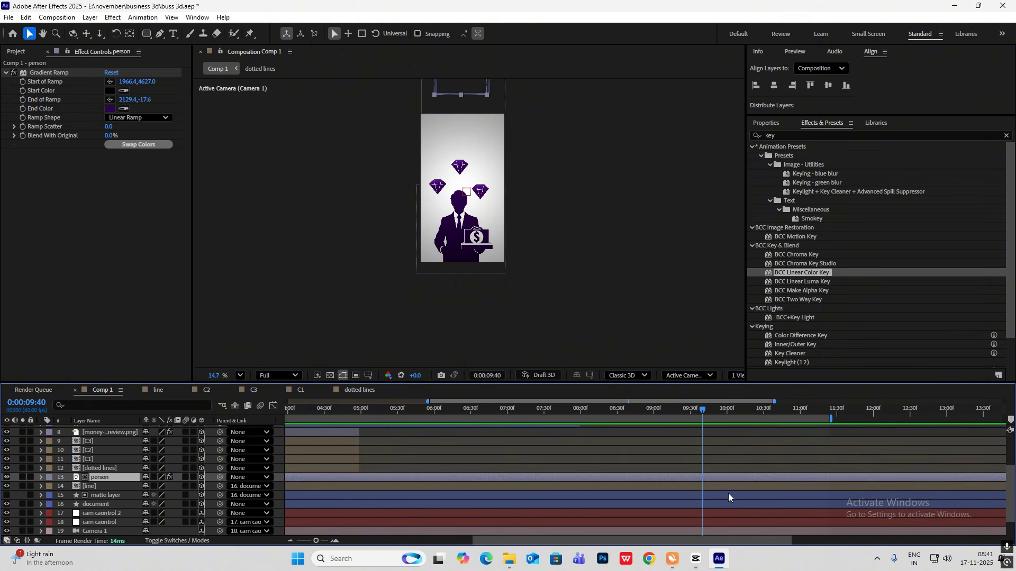
pyautogui.scroll(-1, 739, 495)
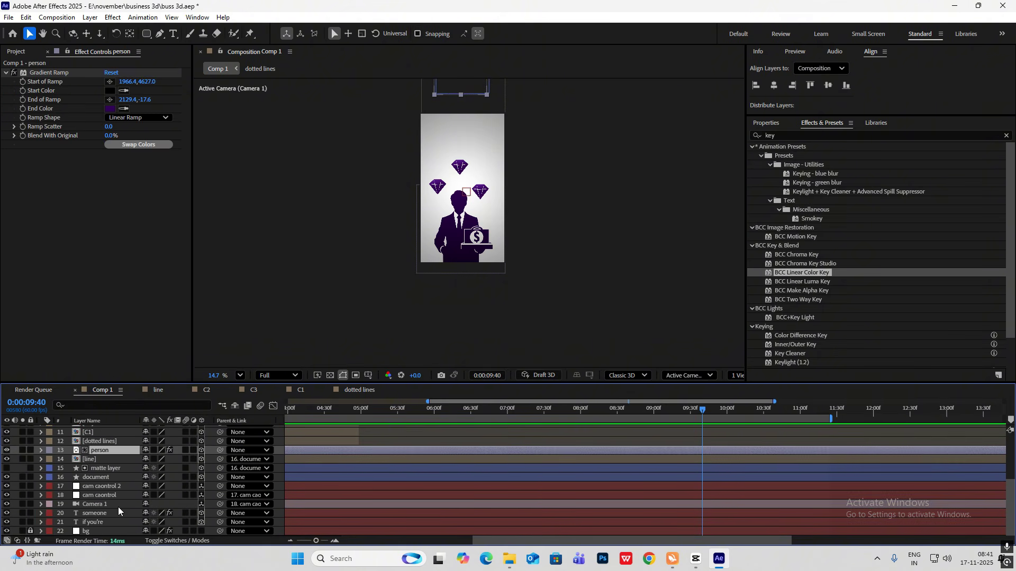
pyautogui.keyDown('ctrl'); pyautogui.click(103, 460); pyautogui.keyUp('ctrl')
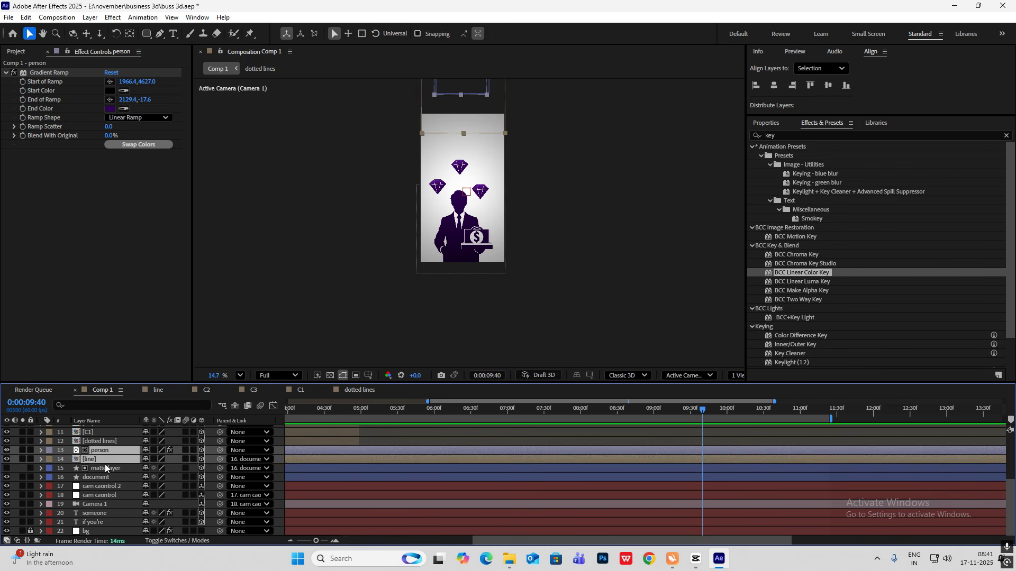
pyautogui.keyDown('ctrl'); pyautogui.click(105, 468); pyautogui.keyUp('ctrl')
pyautogui.keyDown('ctrl'); pyautogui.click(104, 477); pyautogui.keyUp('ctrl')
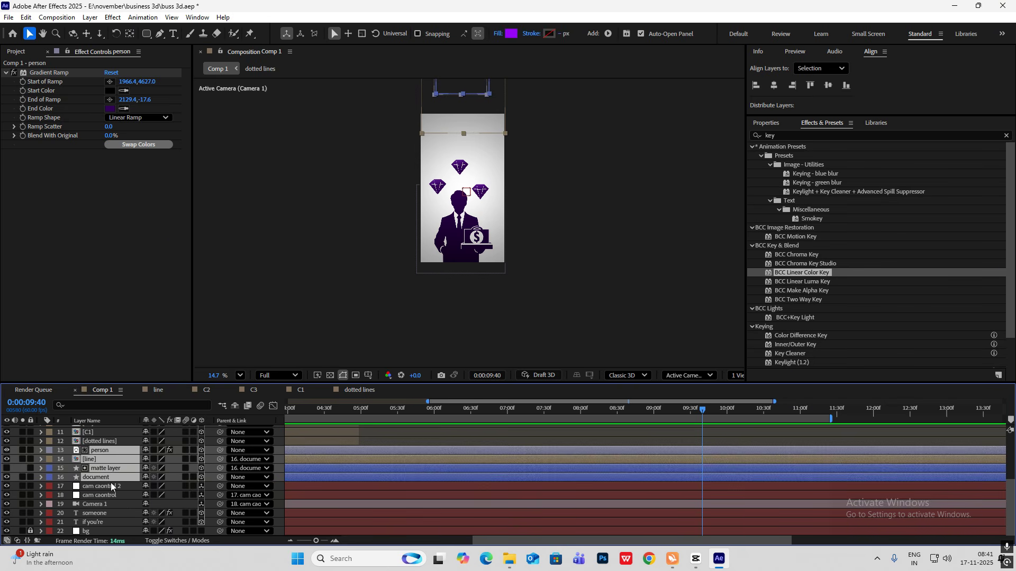
pyautogui.keyDown('ctrl'); pyautogui.click(104, 514); pyautogui.keyUp('ctrl')
pyautogui.keyDown('ctrl'); pyautogui.click(101, 523); pyautogui.keyUp('ctrl')
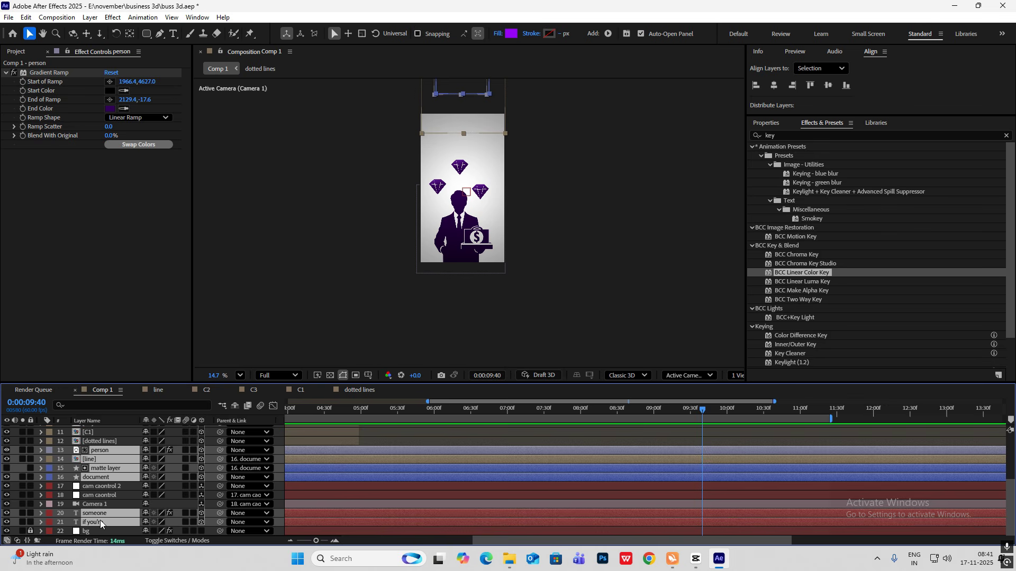
pyautogui.hotkey('alt', ']')
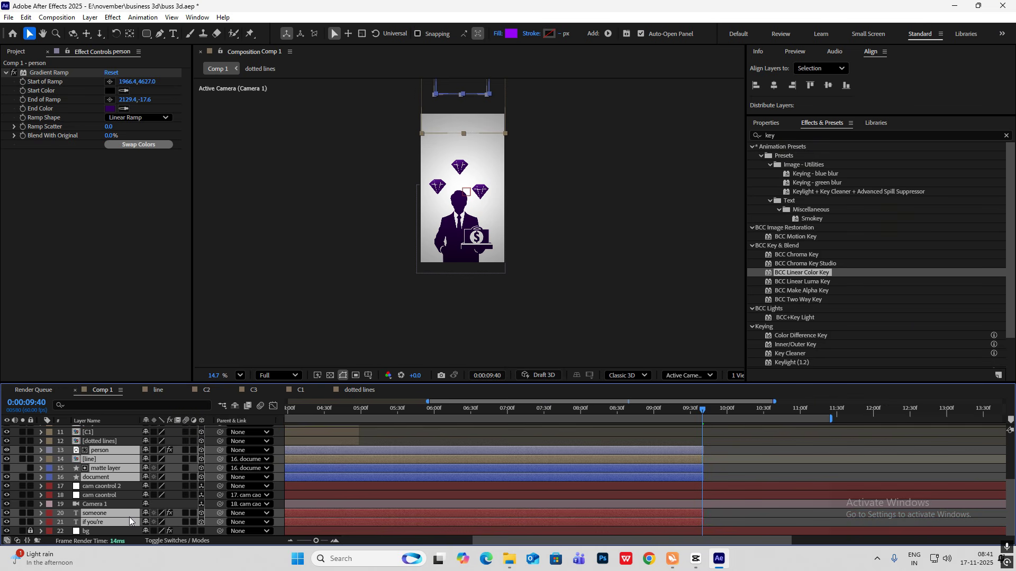
pyautogui.press('pagedown')
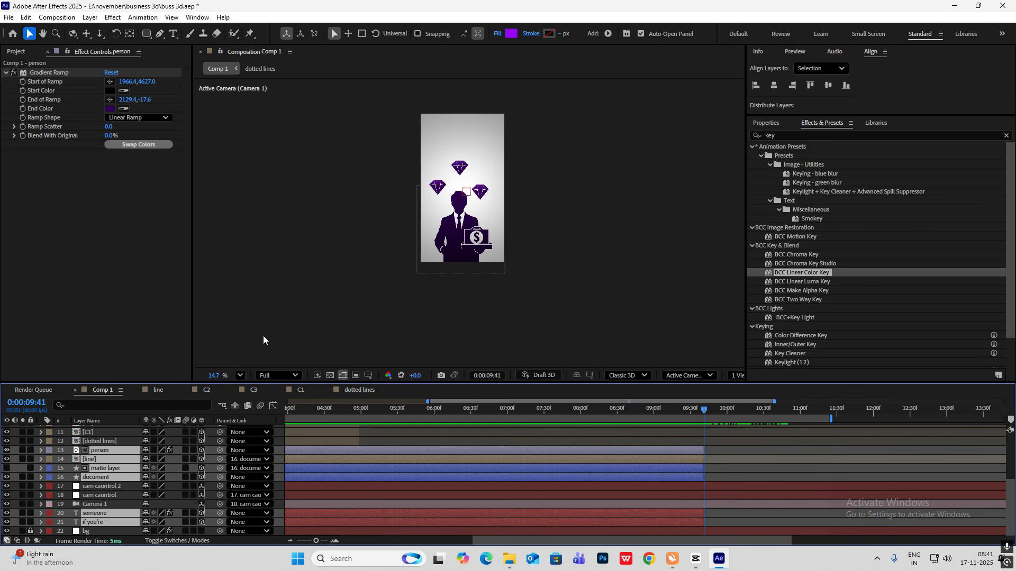
# With no layer selected, set up the Pen tool with no fill and a solid-colour stroke.
pyautogui.click(517, 276)
pyautogui.click(160, 33)
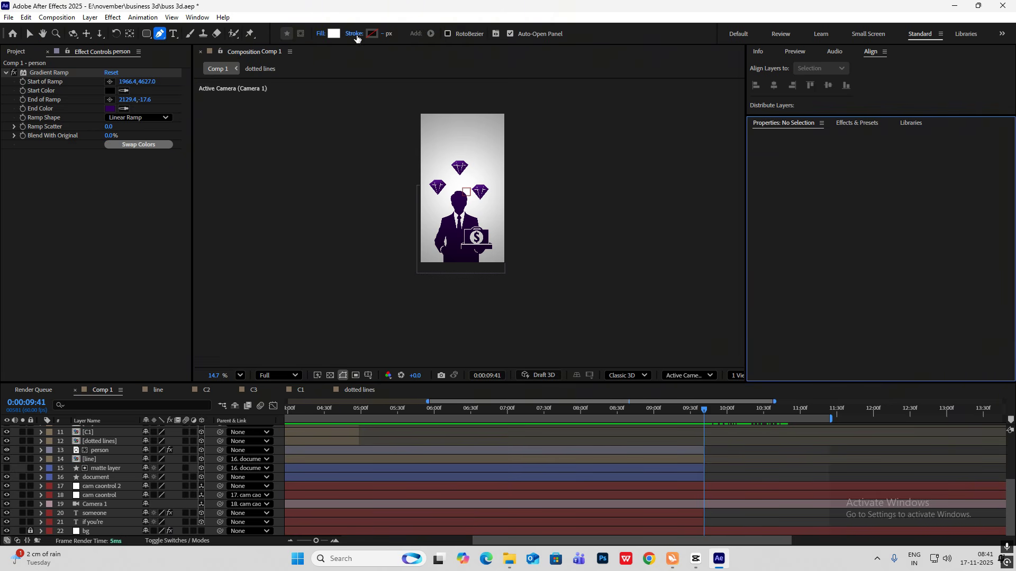
pyautogui.click(320, 34)
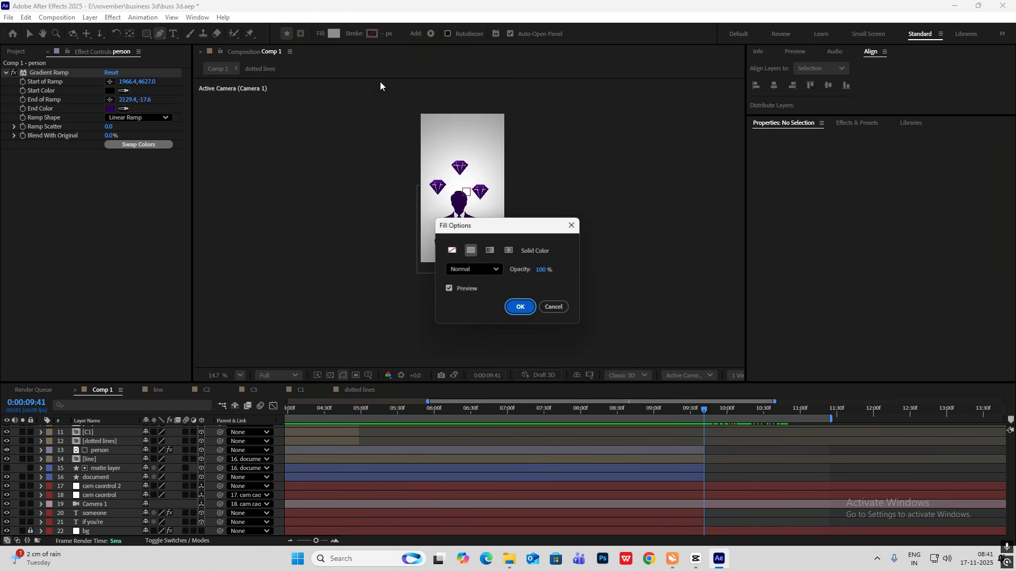
pyautogui.click(451, 250)
pyautogui.click(529, 308)
pyautogui.click(354, 33)
pyautogui.click(471, 250)
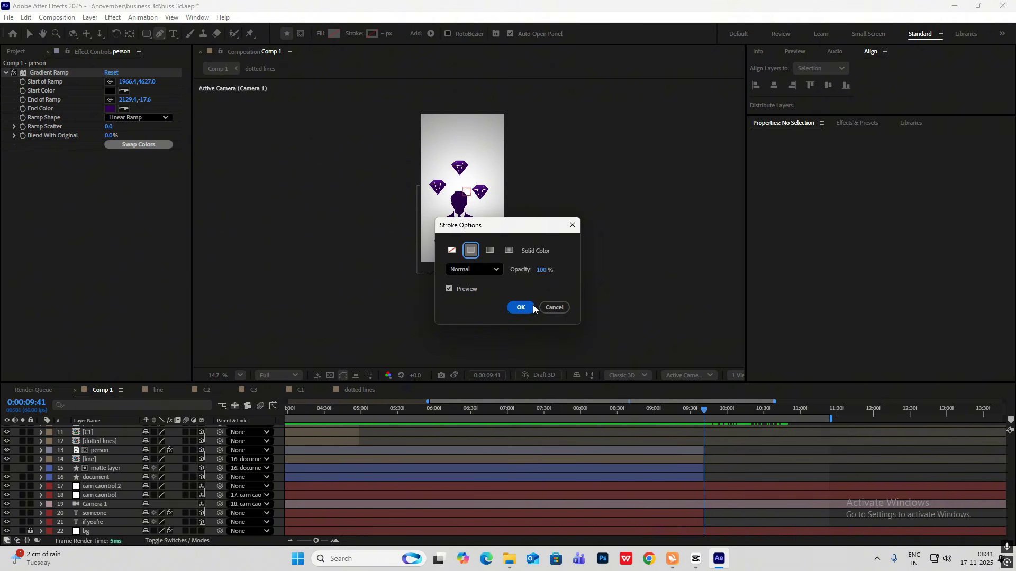
pyautogui.click(532, 308)
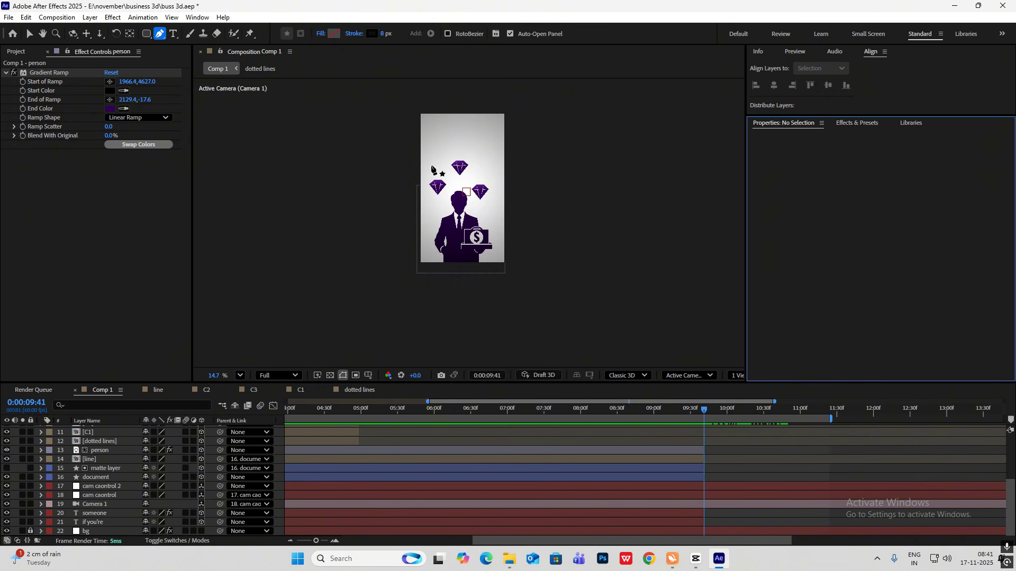
# At 0:00:10:38, draw a curved arc above the three diamonds with the Pen tool and set its stroke width to 144 px.
pyautogui.press('space')
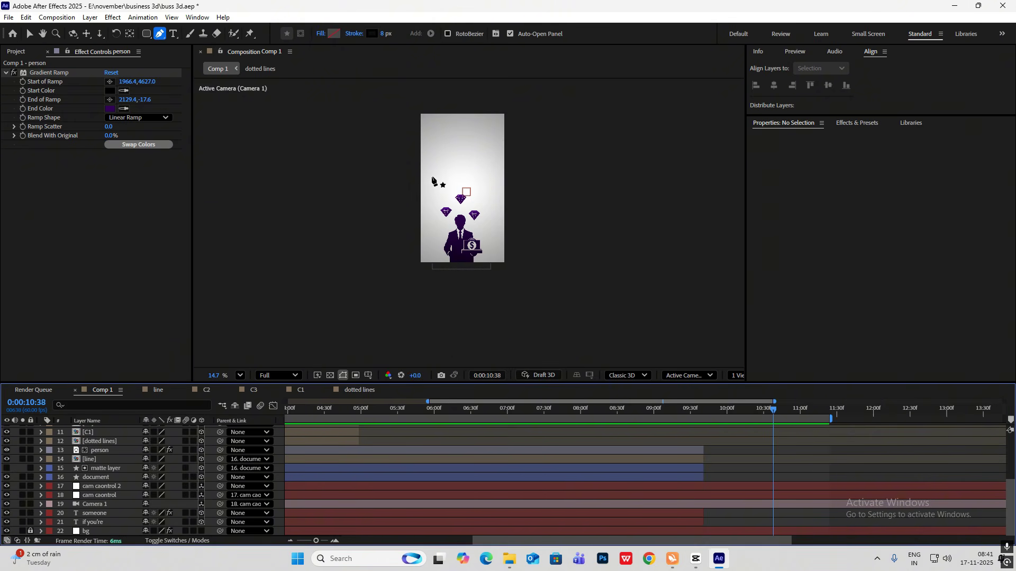
pyautogui.click(431, 178)
pyautogui.moveTo(491, 176); pyautogui.dragTo(522, 202)
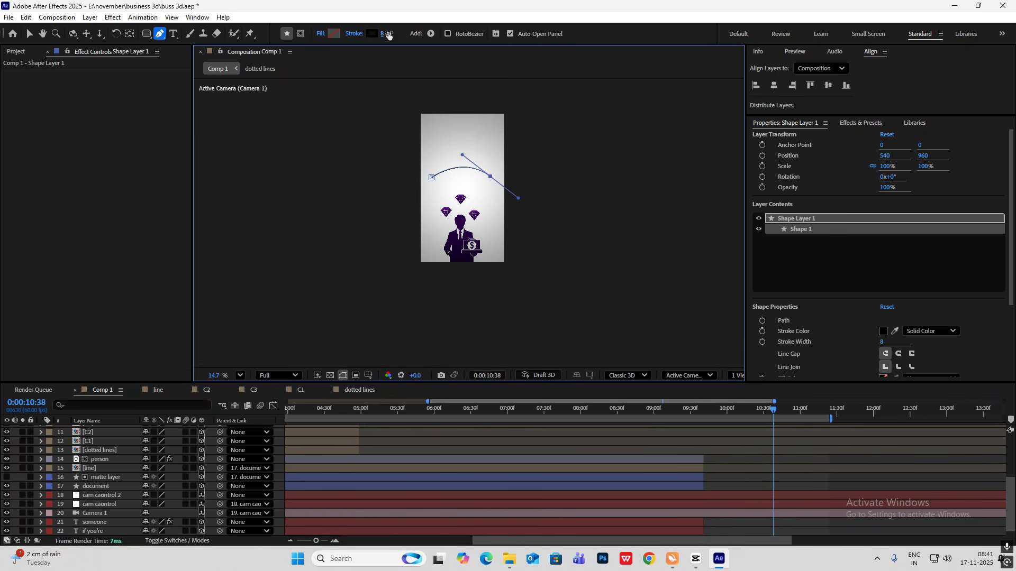
pyautogui.moveTo(386, 34); pyautogui.dragTo(456, 45)
pyautogui.moveTo(456, 46); pyautogui.dragTo(457, 46)
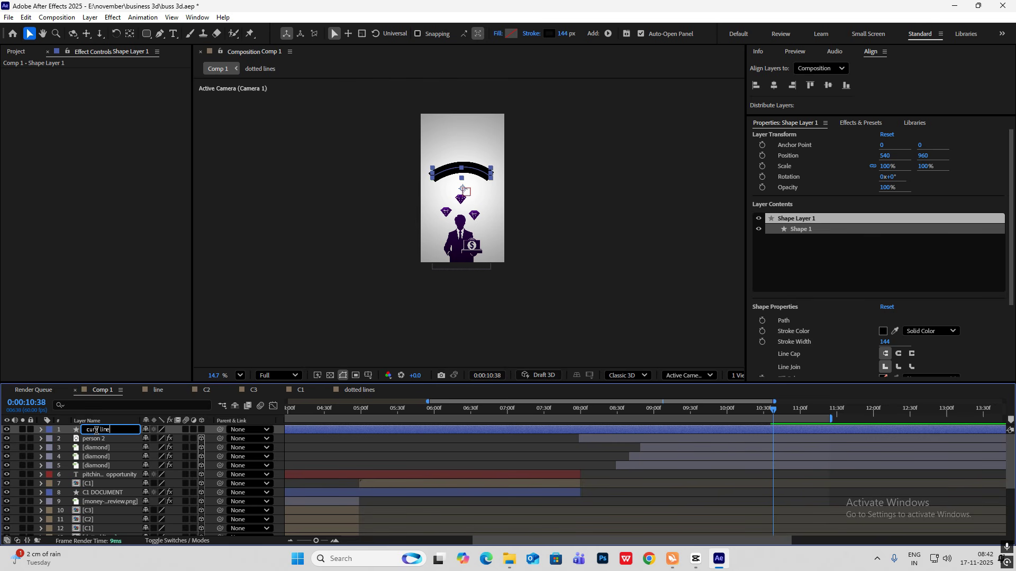
# Rename the arc layer to curvy line, and make it a 3D layer scaled to 139%.
pyautogui.click(97, 430)
pyautogui.write('y')
pyautogui.click(148, 337)
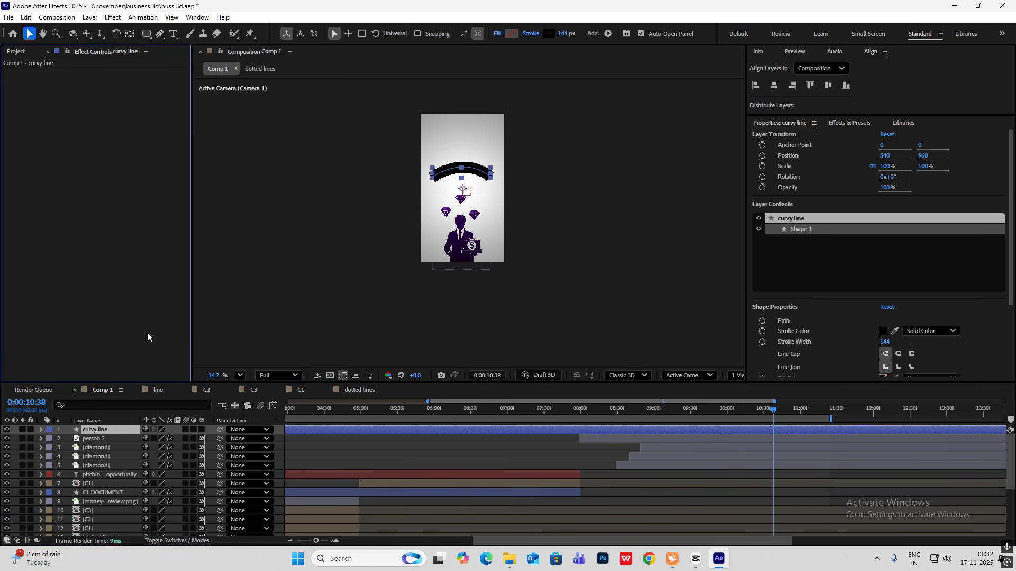
pyautogui.click(201, 429)
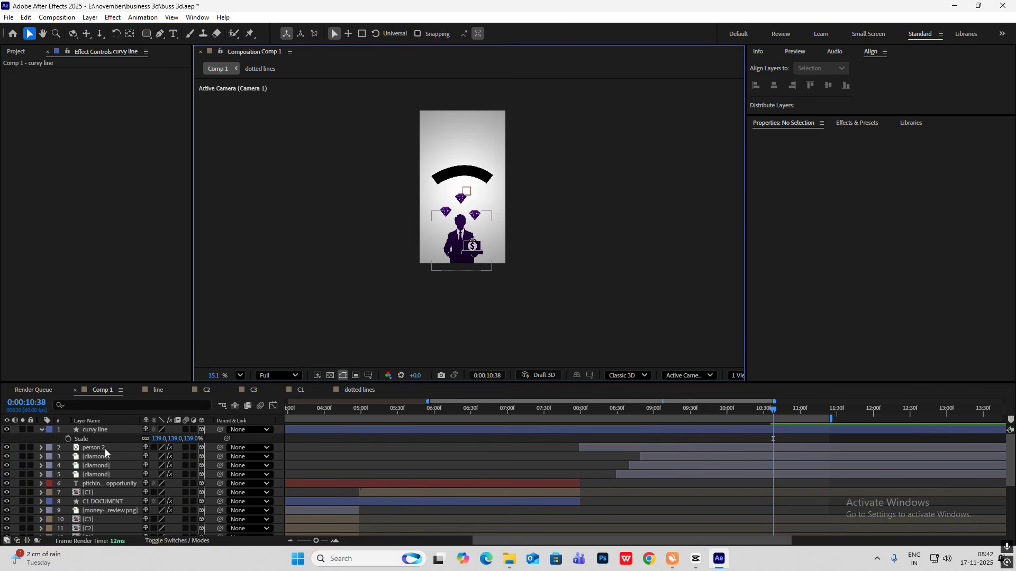
# Copy the Gradient Ramp from person 2 to curvy line, with its colours swapped and End of Ramp at 469.5, 262.9.
pyautogui.click(106, 448)
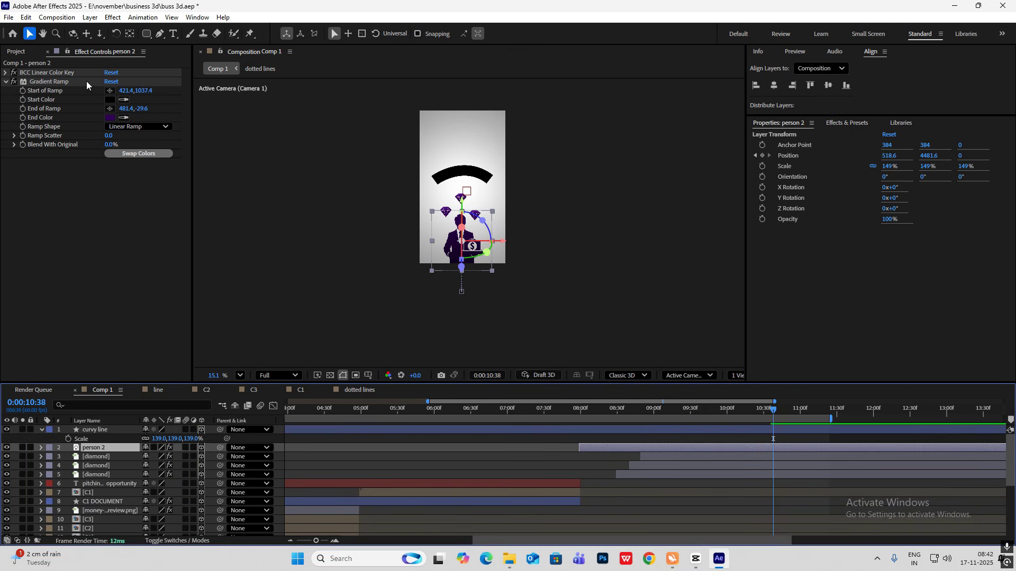
pyautogui.click(45, 82)
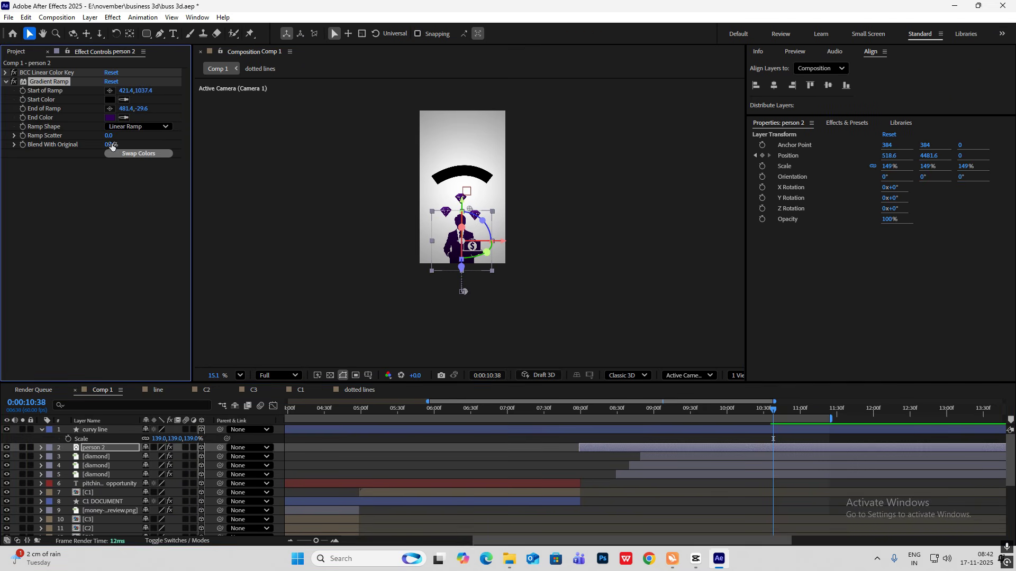
pyautogui.click(97, 431)
pyautogui.hotkey('ctrl', 'v')
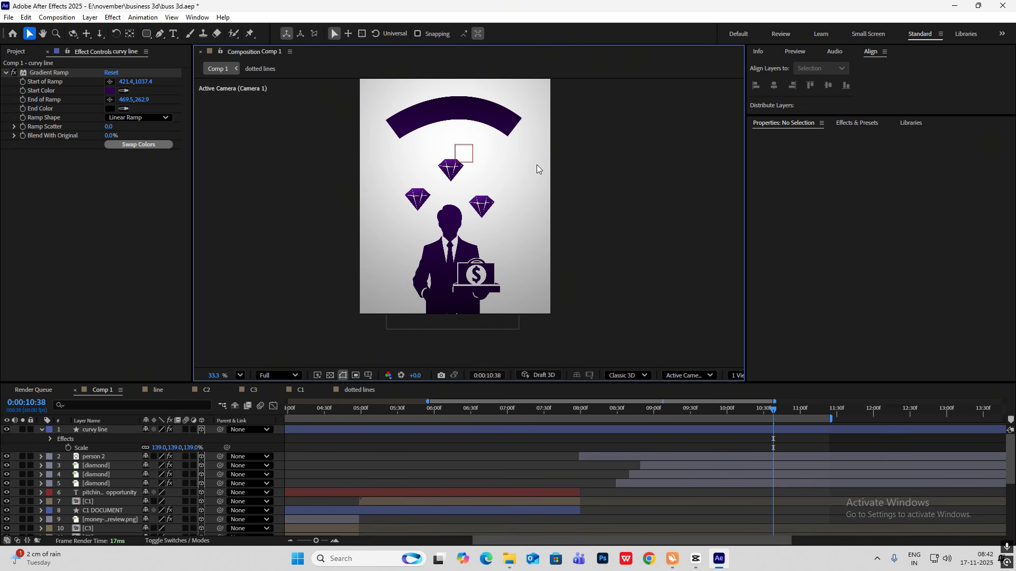
# Locate the start of cam caontrol 2's position move at 0:00:09:40 and check the curved banner in the CapCut reference around 00:00:10:02.
pyautogui.scroll(-3, 537, 166)
pyautogui.scroll(-5, 593, 465)
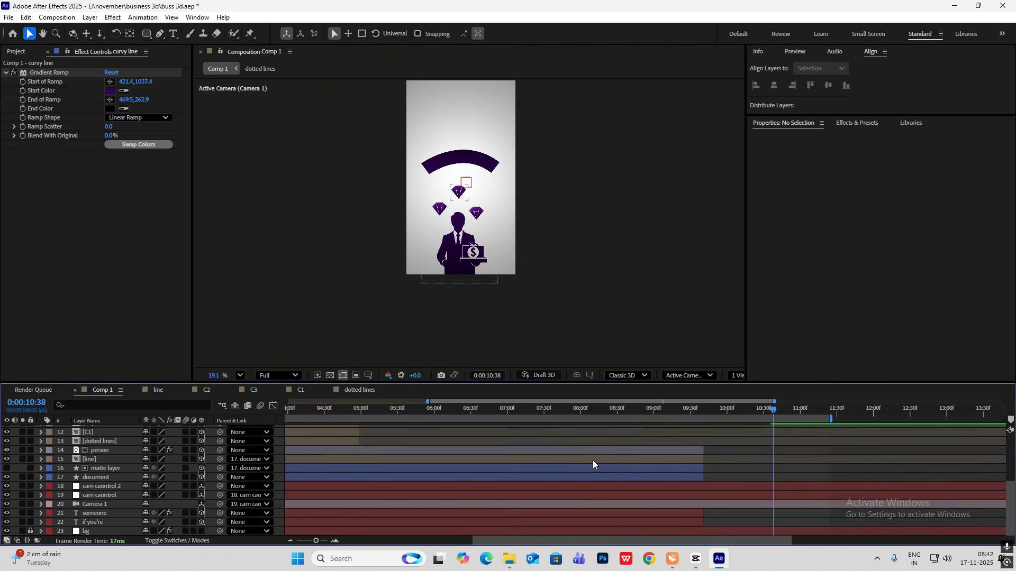
pyautogui.click(113, 488)
pyautogui.press('p')
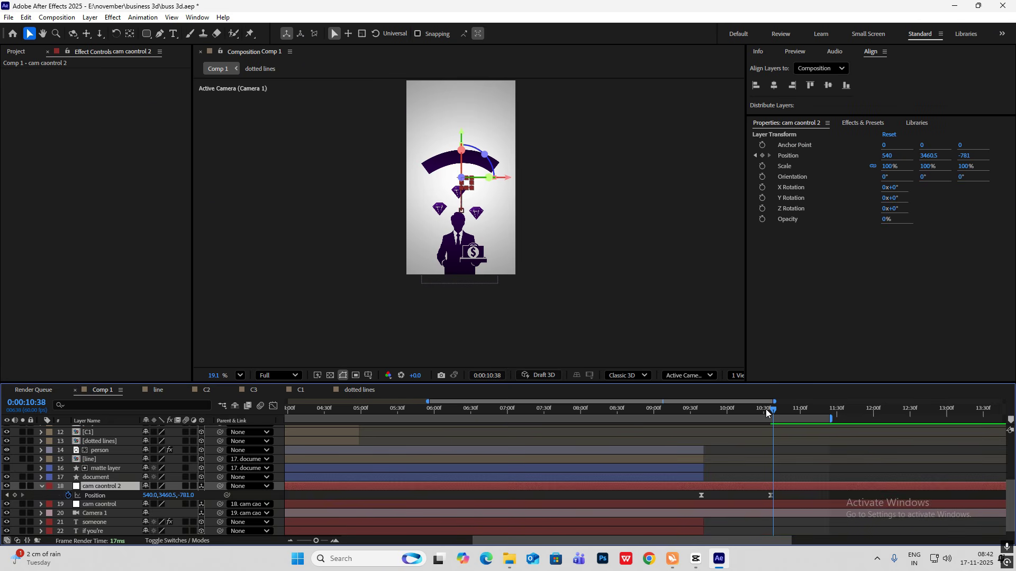
pyautogui.moveTo(767, 413); pyautogui.dragTo(702, 420)
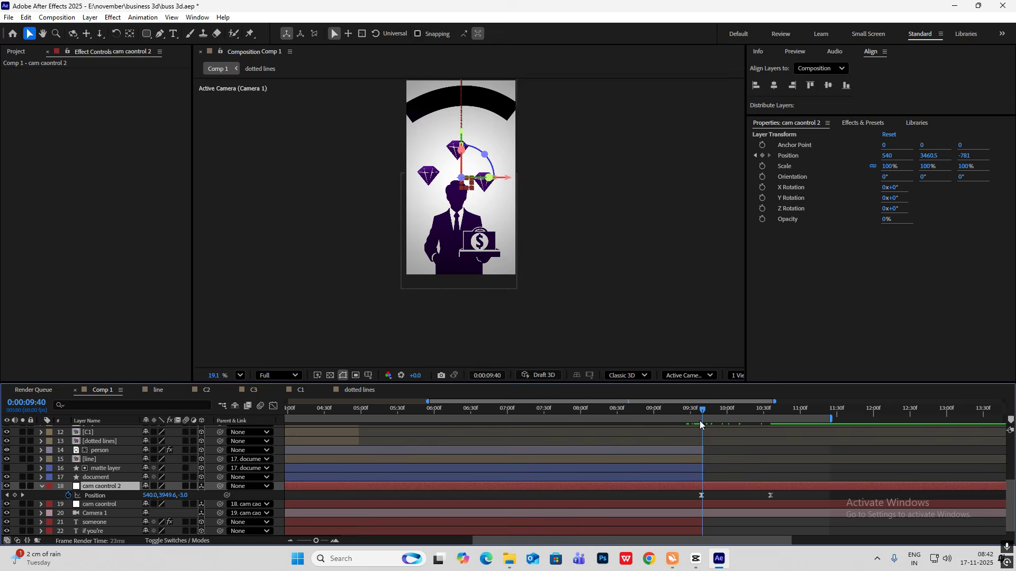
pyautogui.click(698, 555)
pyautogui.moveTo(186, 368)
pyautogui.mouseDown()
pyautogui.moveTo(159, 373)
pyautogui.moveTo(172, 379)
pyautogui.mouseUp()
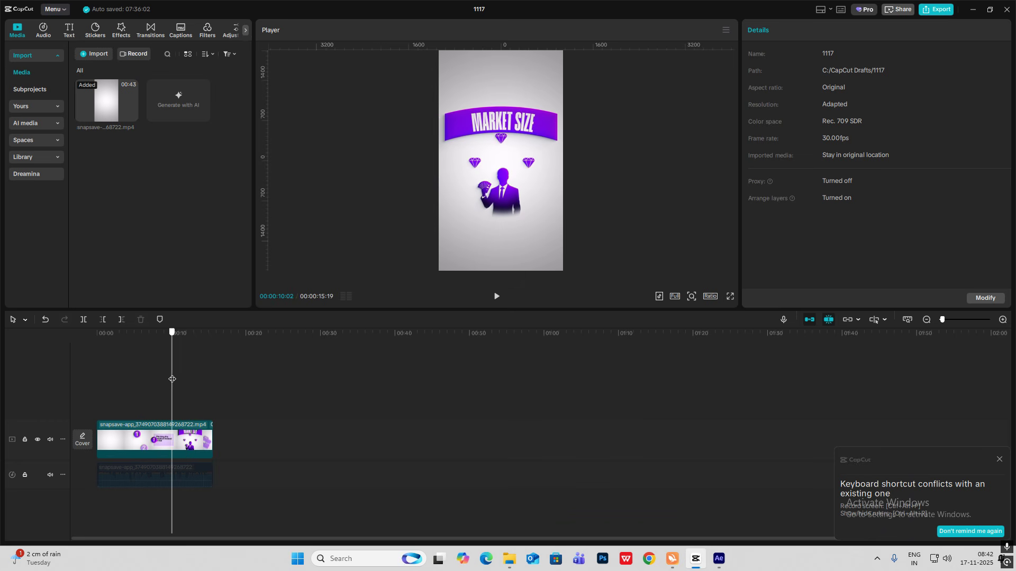
pyautogui.click(717, 558)
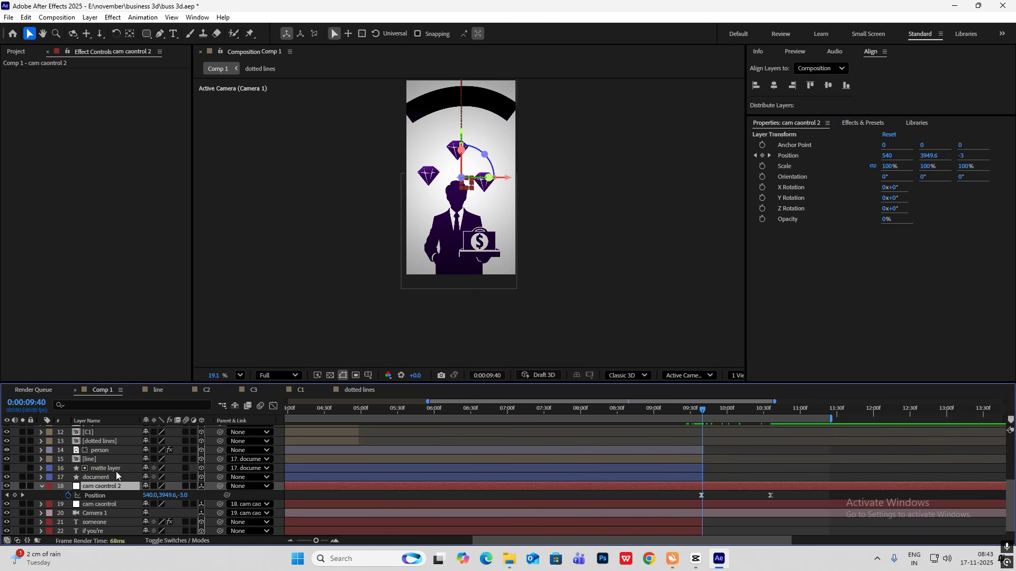
# Add Trim Paths to the curvy line layer and expand its properties.
pyautogui.scroll(5, 111, 486)
pyautogui.click(95, 430)
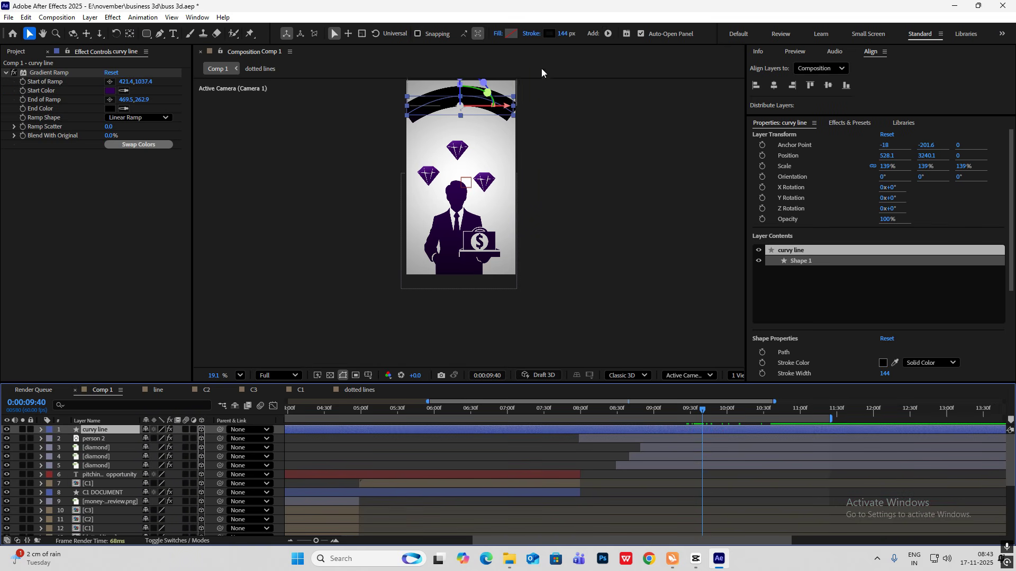
pyautogui.click(608, 36)
pyautogui.click(659, 213)
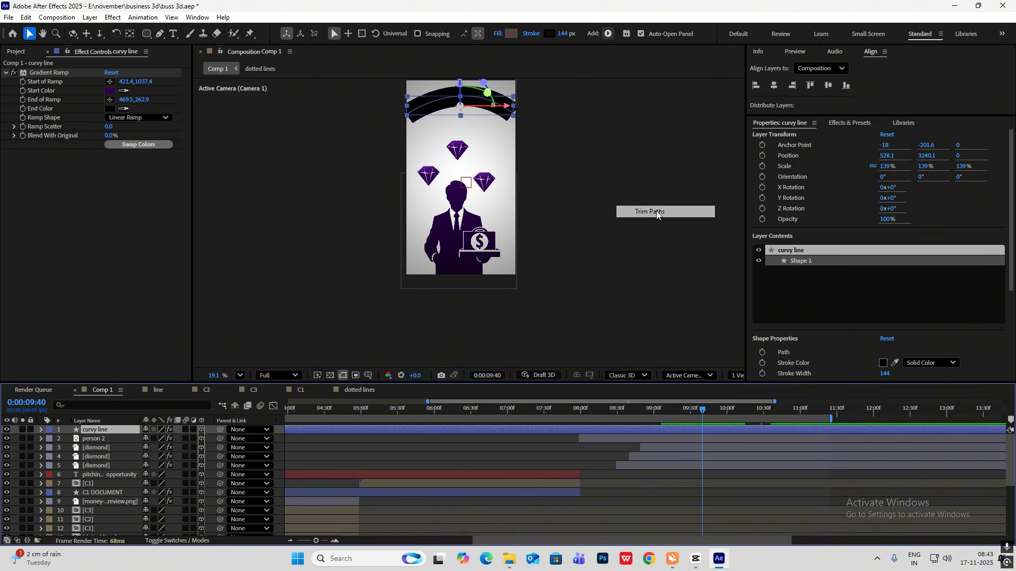
pyautogui.click(59, 448)
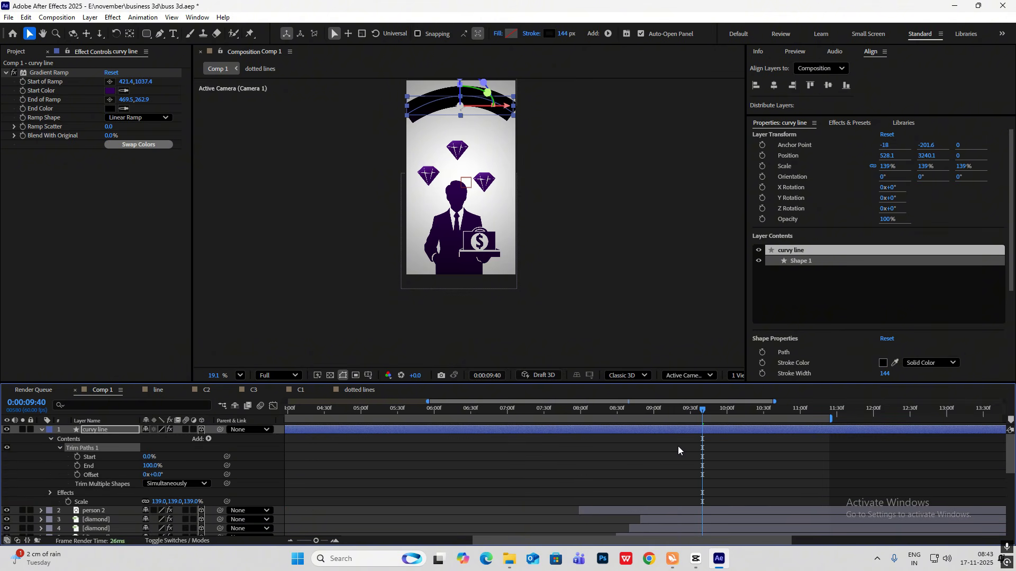
# Keyframe the Trim Paths End of curvy line from 0% at 0:00:09:42 to 100% at 0:00:10:28.
pyautogui.moveTo(701, 412)
pyautogui.mouseDown()
pyautogui.moveTo(658, 412)
pyautogui.moveTo(717, 414)
pyautogui.moveTo(705, 416)
pyautogui.mouseUp()
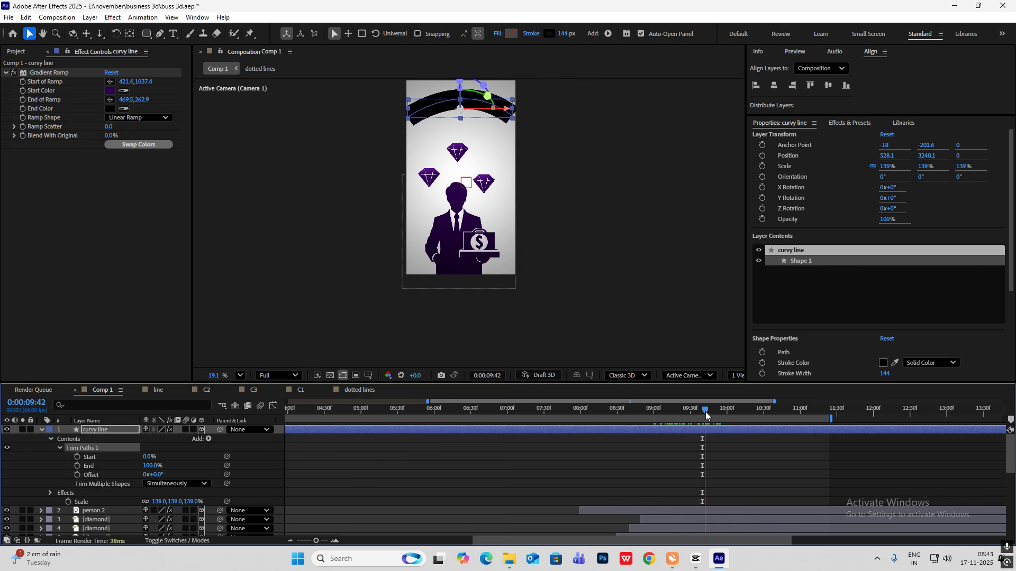
pyautogui.click(77, 467)
pyautogui.moveTo(151, 466); pyautogui.dragTo(23, 466)
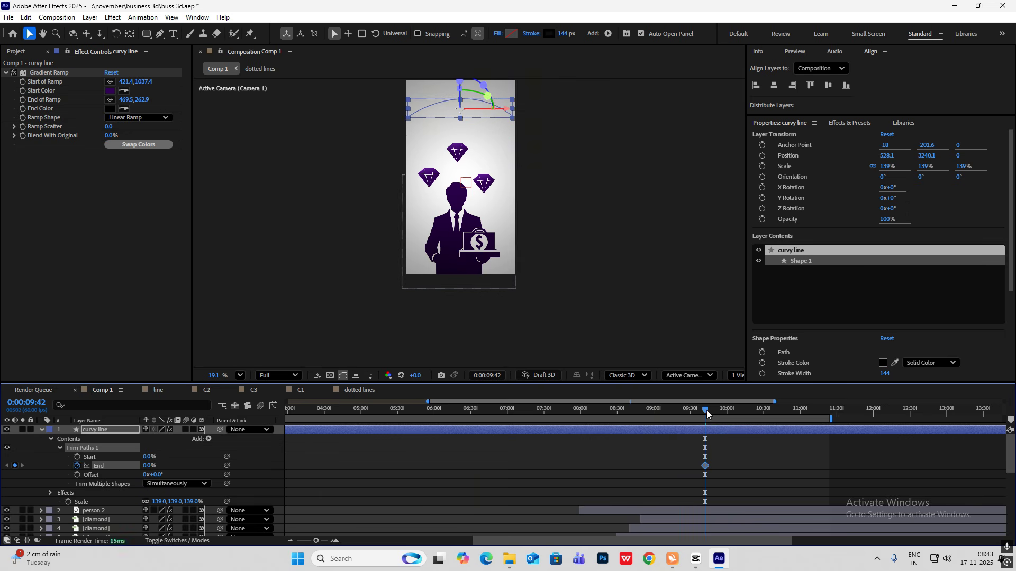
pyautogui.moveTo(707, 414); pyautogui.dragTo(761, 424)
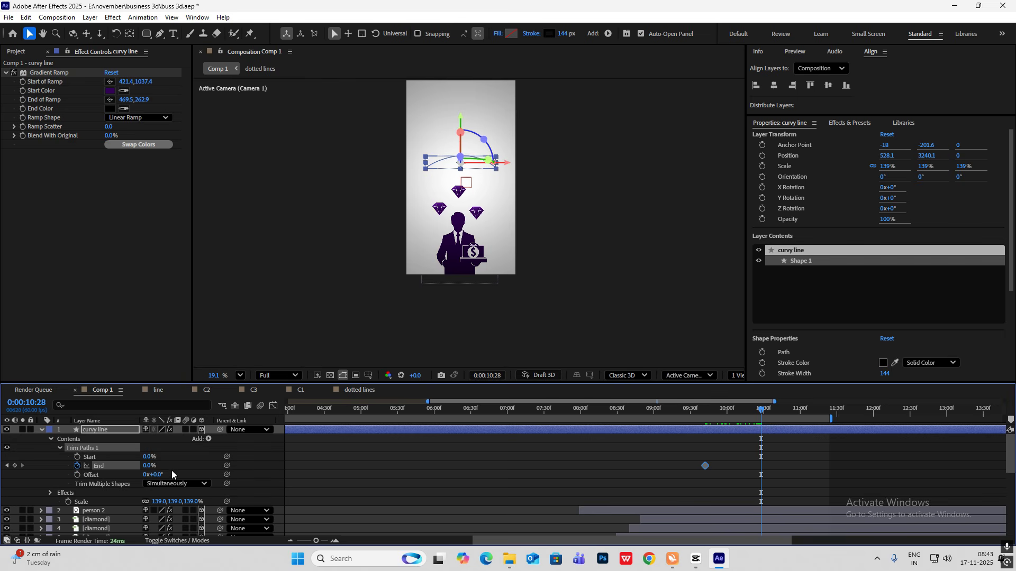
pyautogui.moveTo(149, 465); pyautogui.dragTo(629, 475)
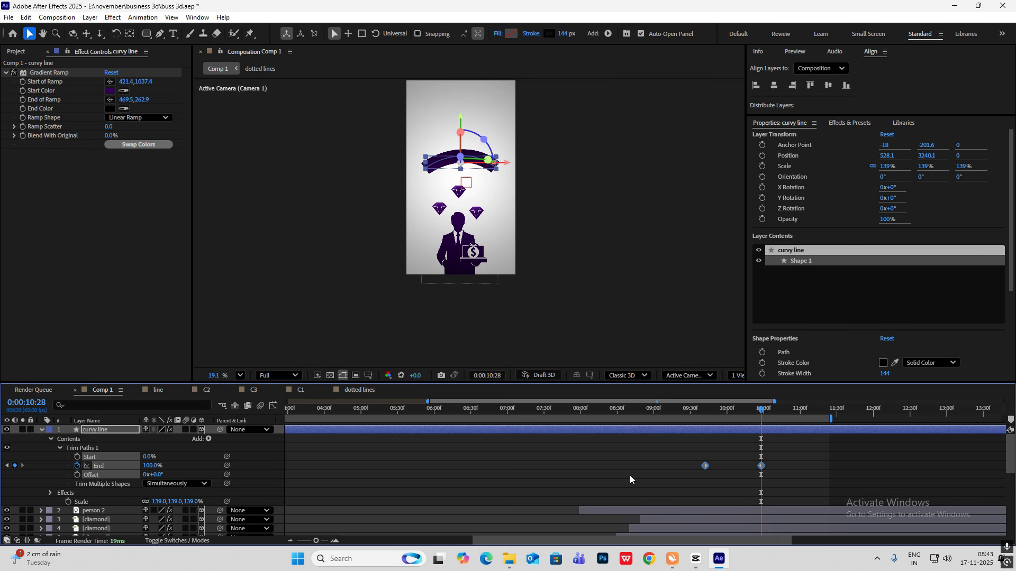
# Easy-ease the curvy line's End keyframes, shape the speed curve to peak early with a long slowdown, and preview the reveal.
pyautogui.press('F9')
pyautogui.click(273, 406)
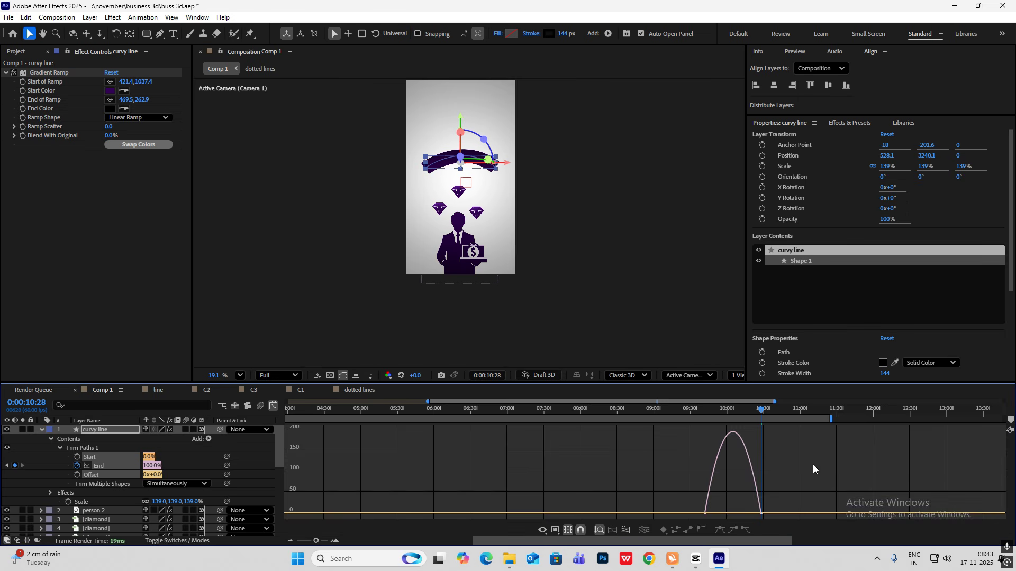
pyautogui.moveTo(754, 512); pyautogui.dragTo(733, 511)
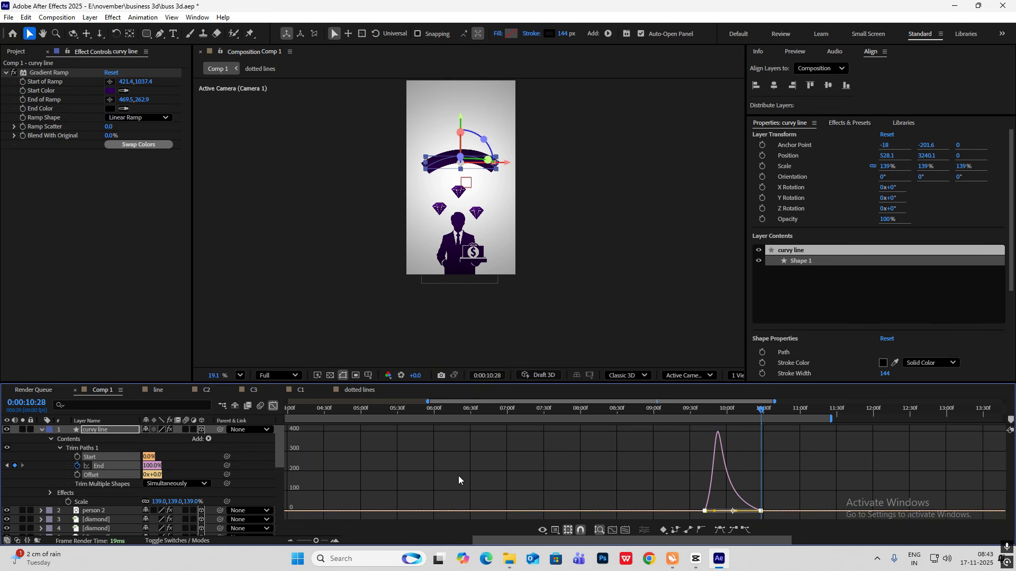
pyautogui.click(274, 406)
pyautogui.click(705, 409)
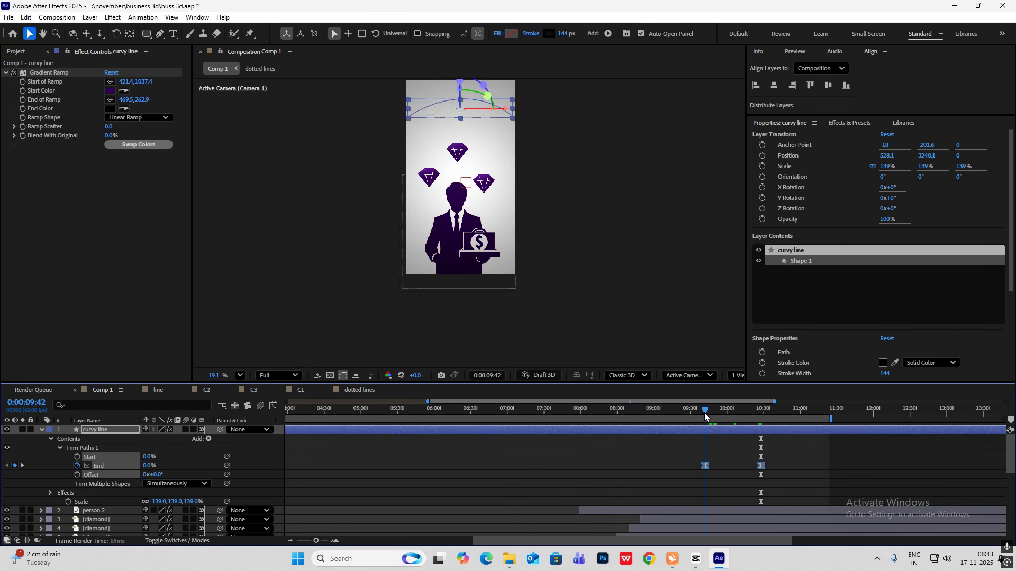
pyautogui.press('space')
pyautogui.press('space')
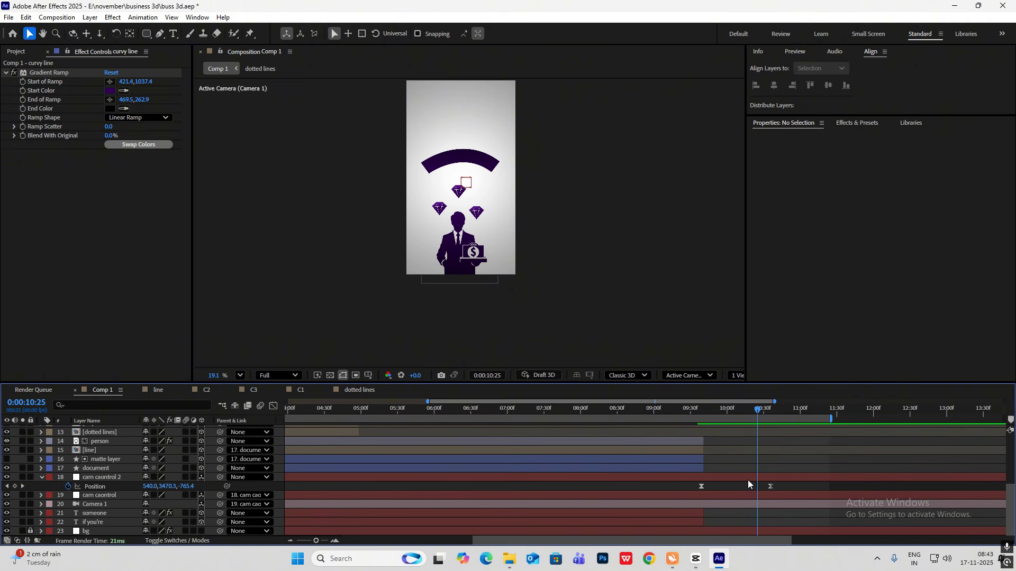
# Duplicate cam caontrol 2 as cam caontrol 3 and parent cam caontrol 2 to the duplicate.
pyautogui.click(748, 480)
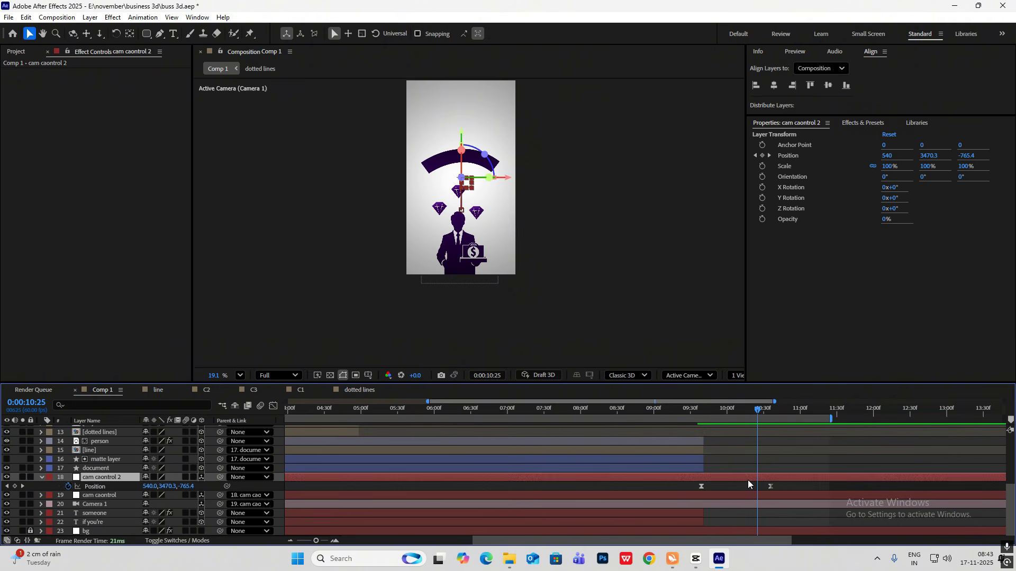
pyautogui.click(40, 477)
pyautogui.hotkey('ctrl', 'd')
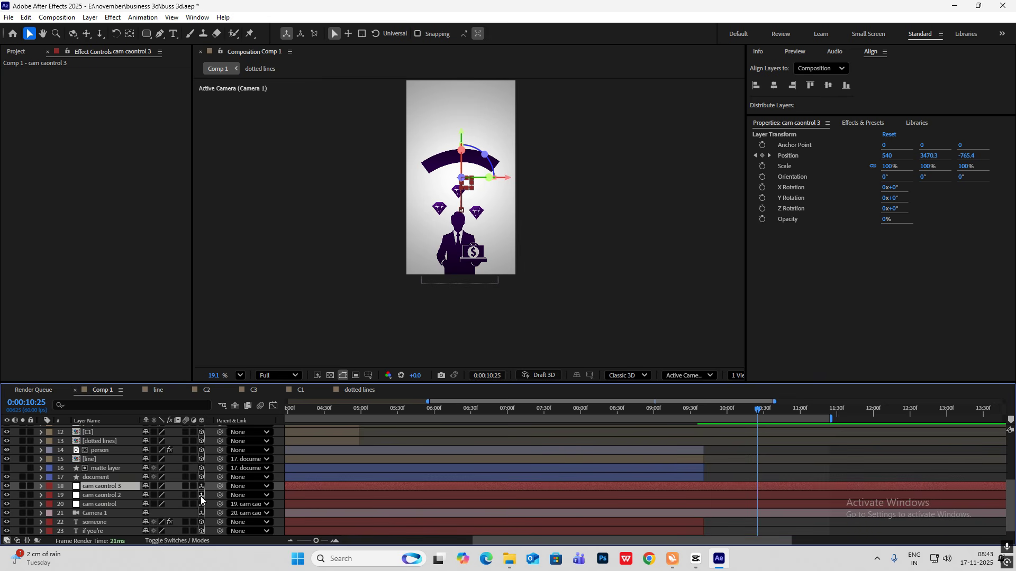
pyautogui.moveTo(221, 498); pyautogui.dragTo(127, 488)
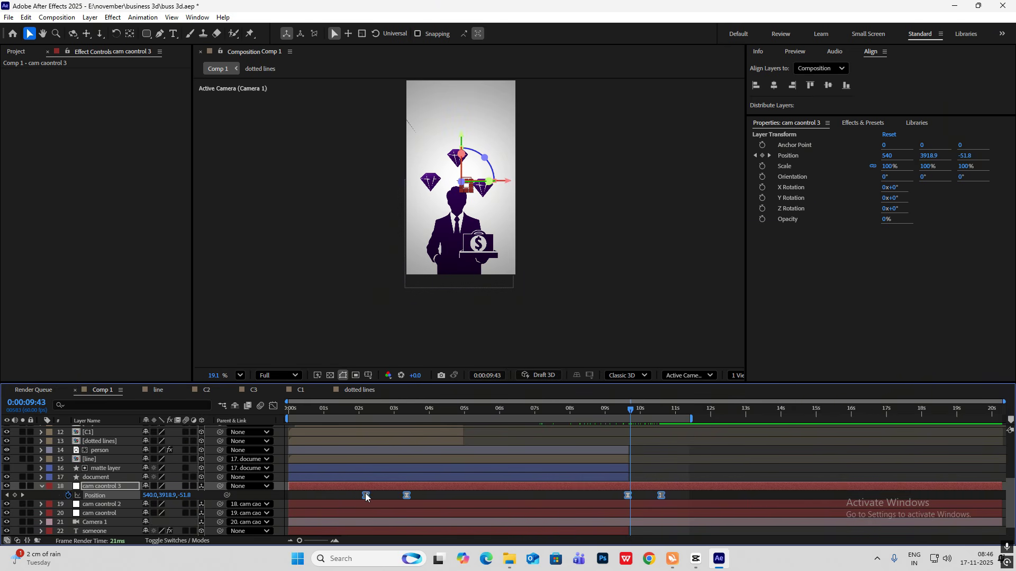
# Replace cam caontrol 3's copied position keyframes with a single one at 0:00:10:37, and extend the work area to nearly 20 seconds.
pyautogui.moveTo(639, 423); pyautogui.dragTo(662, 449)
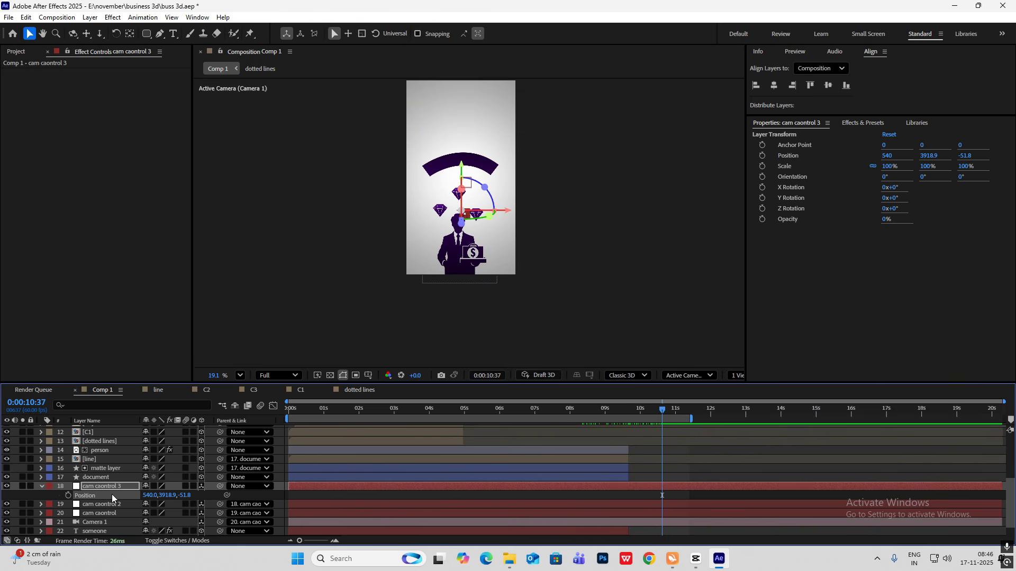
pyautogui.click(68, 496)
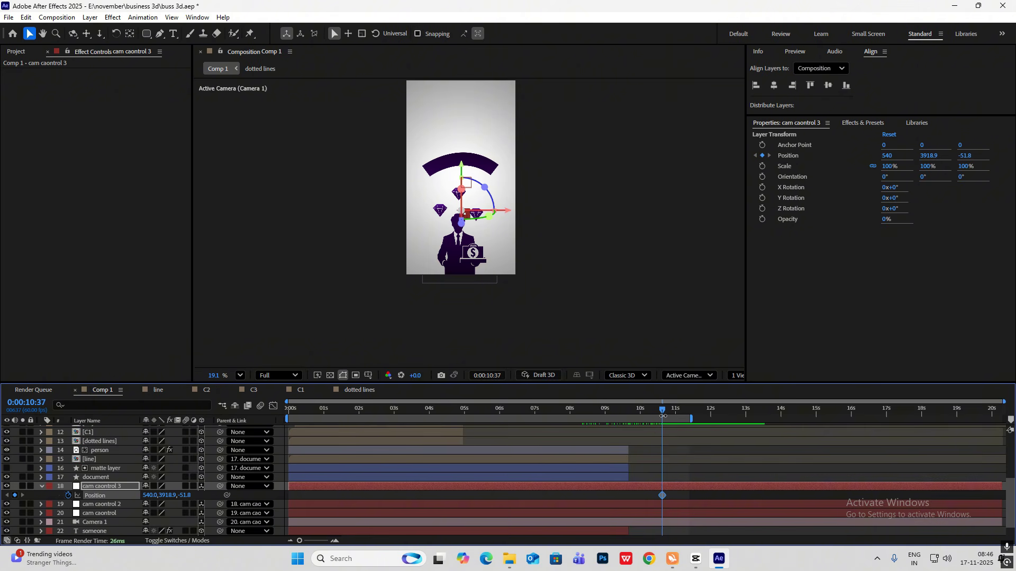
pyautogui.moveTo(692, 420); pyautogui.dragTo(982, 420)
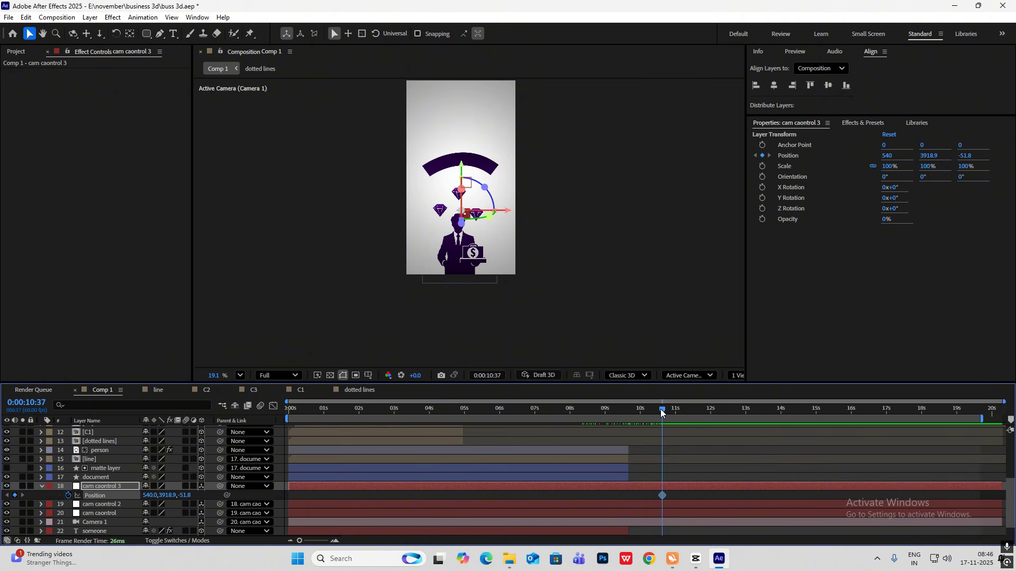
# Keyframe cam caontrol 3's position at 0:00:12:04 to 540, 3634.9, -429.8, moving the camera up and back.
pyautogui.moveTo(661, 409); pyautogui.dragTo(712, 430)
pyautogui.moveTo(184, 496); pyautogui.dragTo(2, 508)
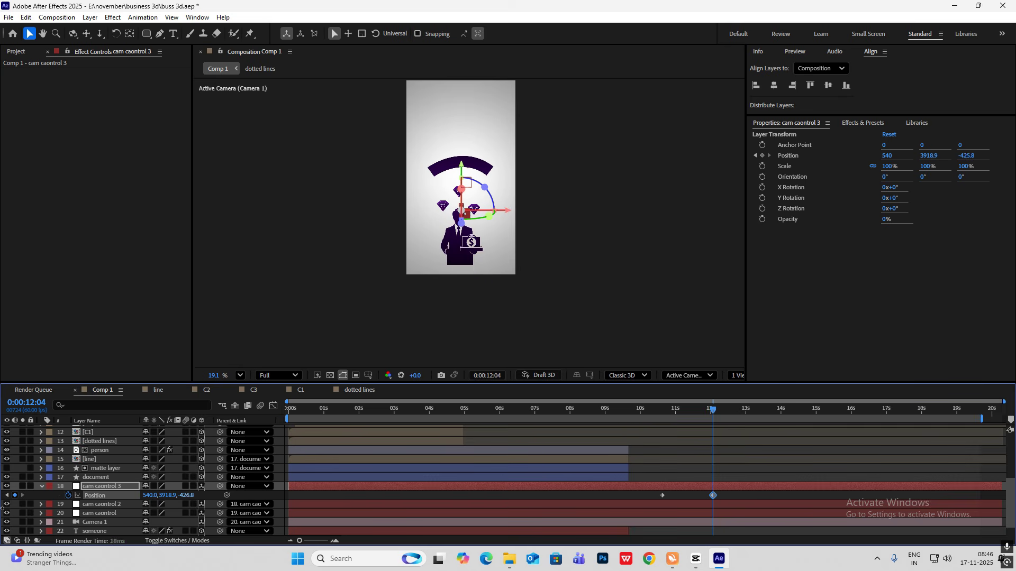
pyautogui.moveTo(169, 496); pyautogui.dragTo(2, 513)
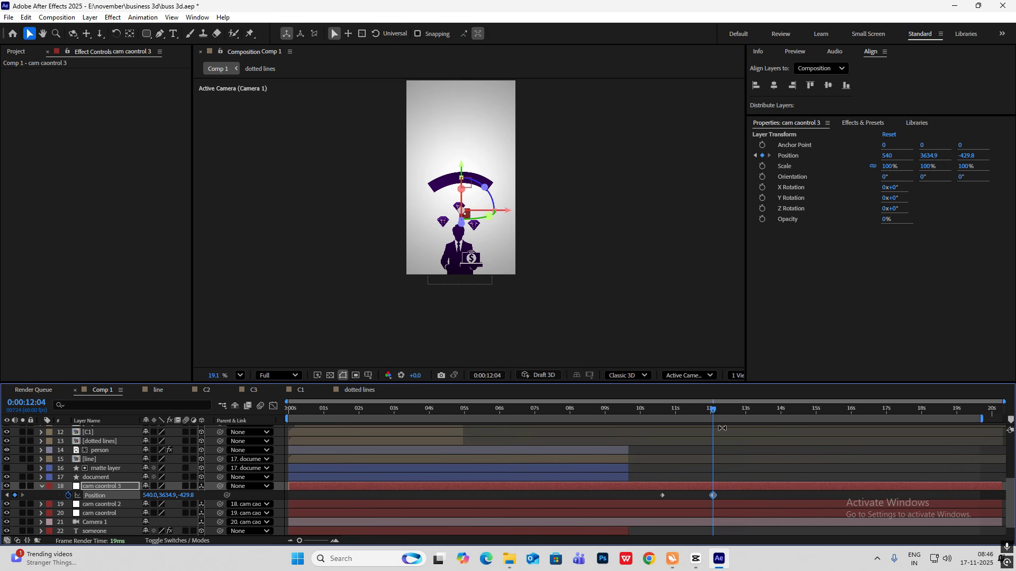
# Ease cam caontrol 3's position keyframes with a speed curve that peaks early, and preview the camera move from 0:00:10:38.
pyautogui.moveTo(709, 412); pyautogui.dragTo(658, 415)
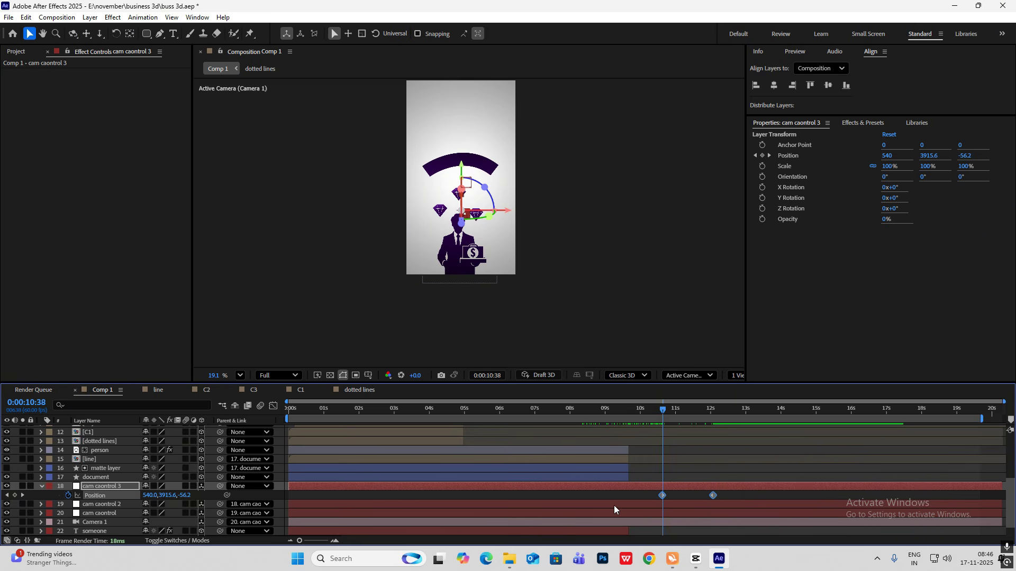
pyautogui.click(273, 406)
pyautogui.moveTo(785, 516); pyautogui.dragTo(609, 477)
pyautogui.moveTo(705, 510); pyautogui.dragTo(680, 511)
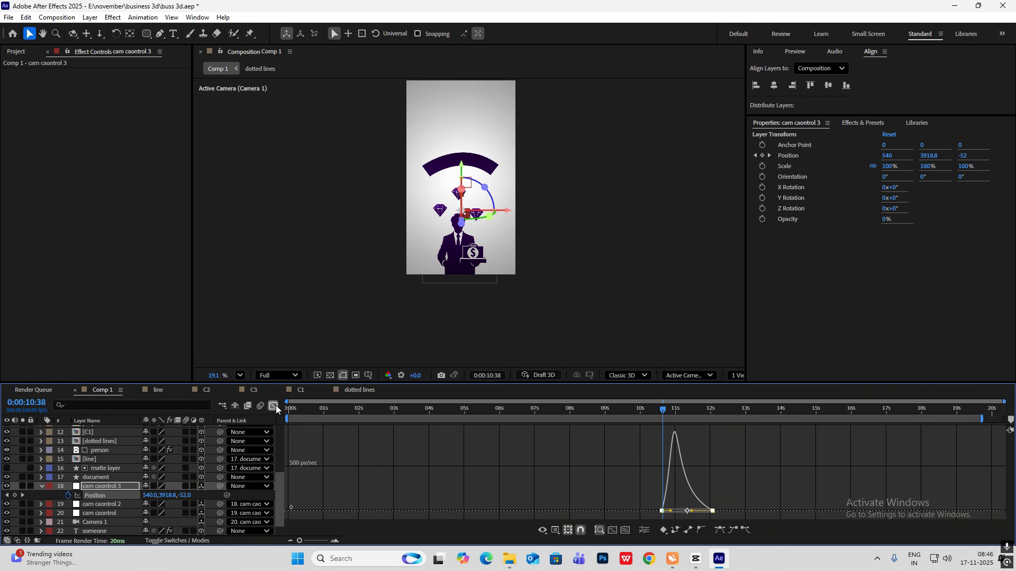
pyautogui.click(273, 406)
pyautogui.press('space')
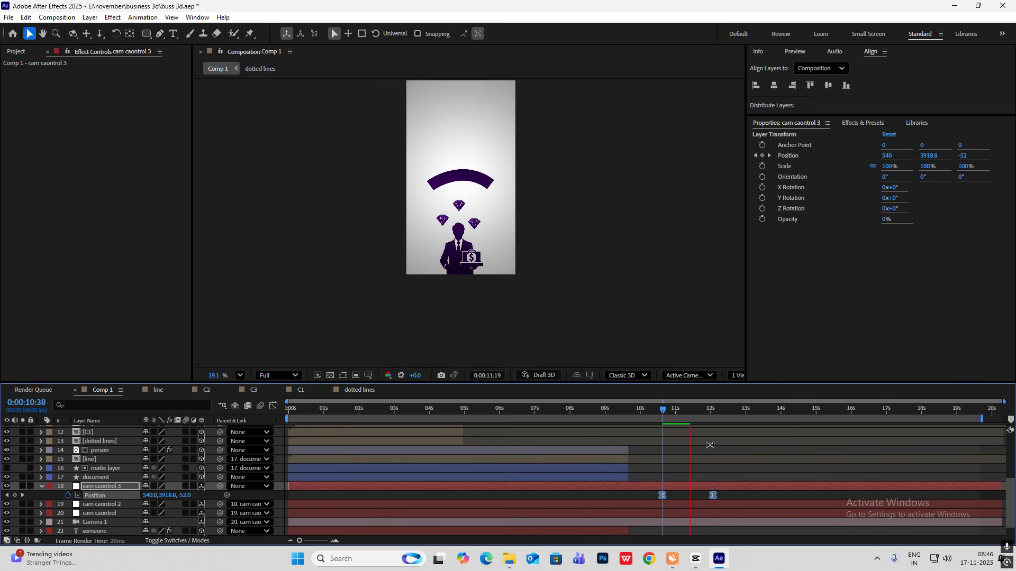
# Duplicate the curvy line layer and shift the copy in time so its stroke reveal starts at about 0:00:10:58.
pyautogui.scroll(5, 103, 487)
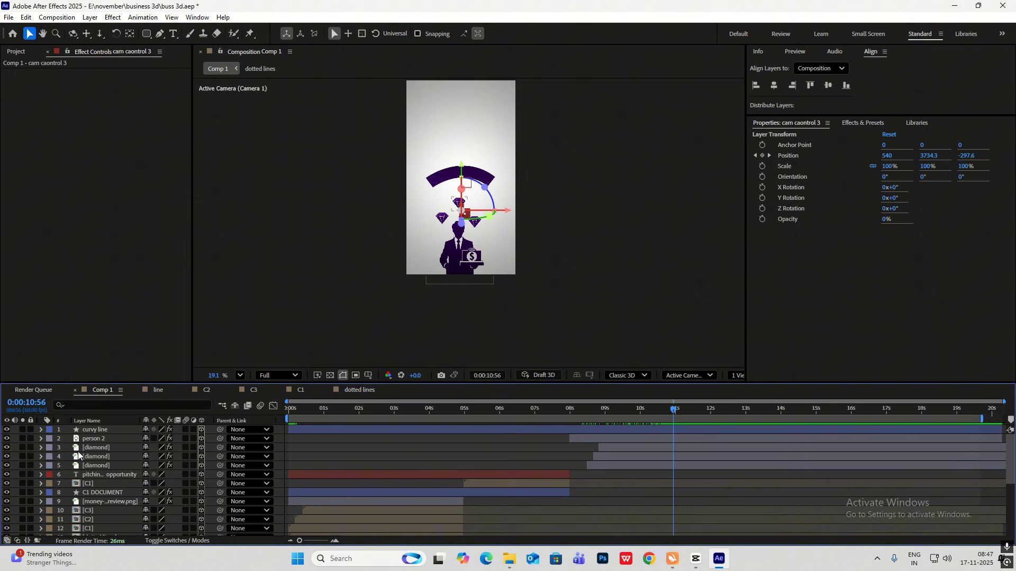
pyautogui.click(105, 430)
pyautogui.hotkey('ctrl', 'd')
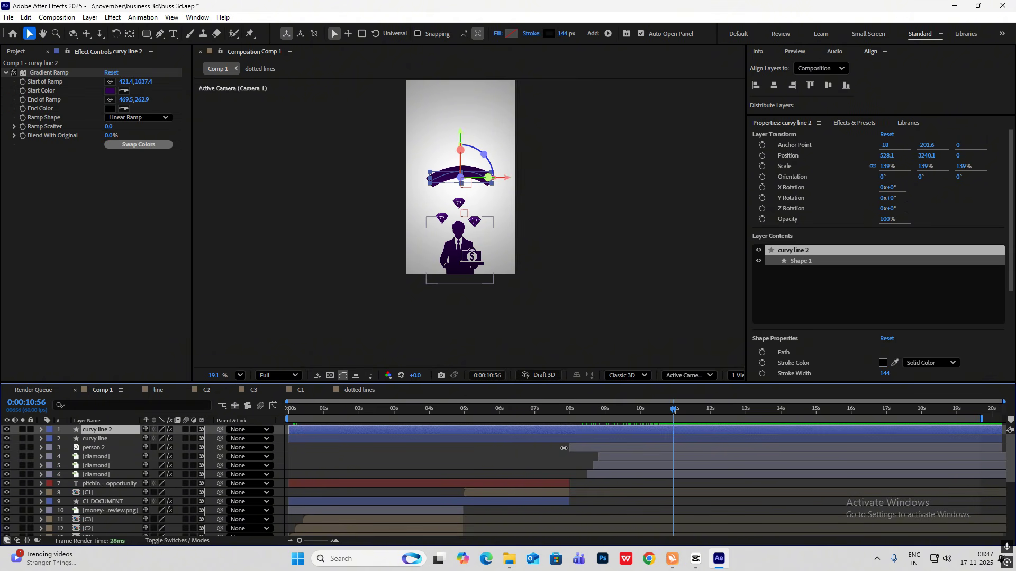
pyautogui.press('u')
pyautogui.click(665, 451)
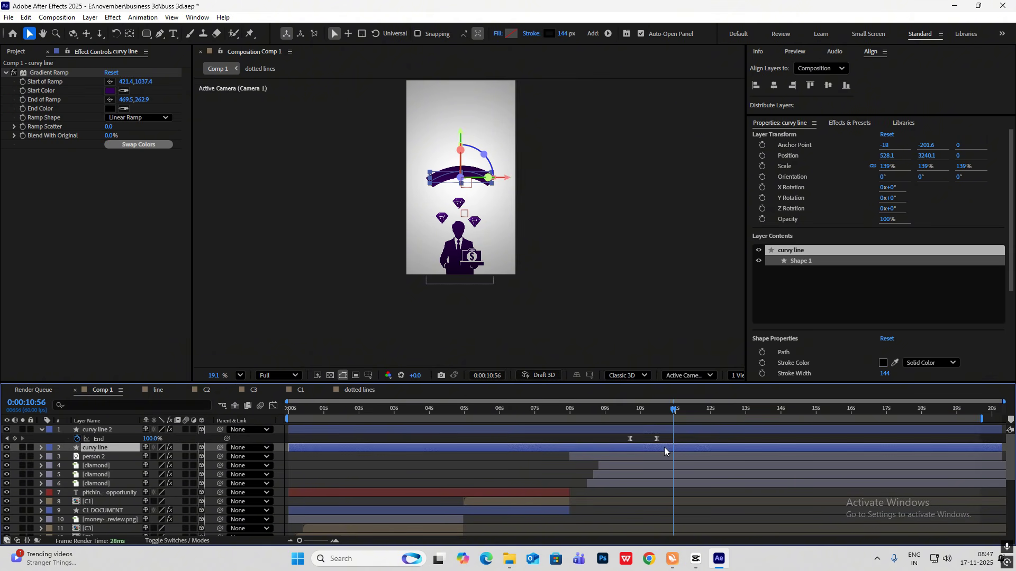
pyautogui.press('y')
pyautogui.moveTo(674, 413); pyautogui.dragTo(688, 437)
pyautogui.press('u')
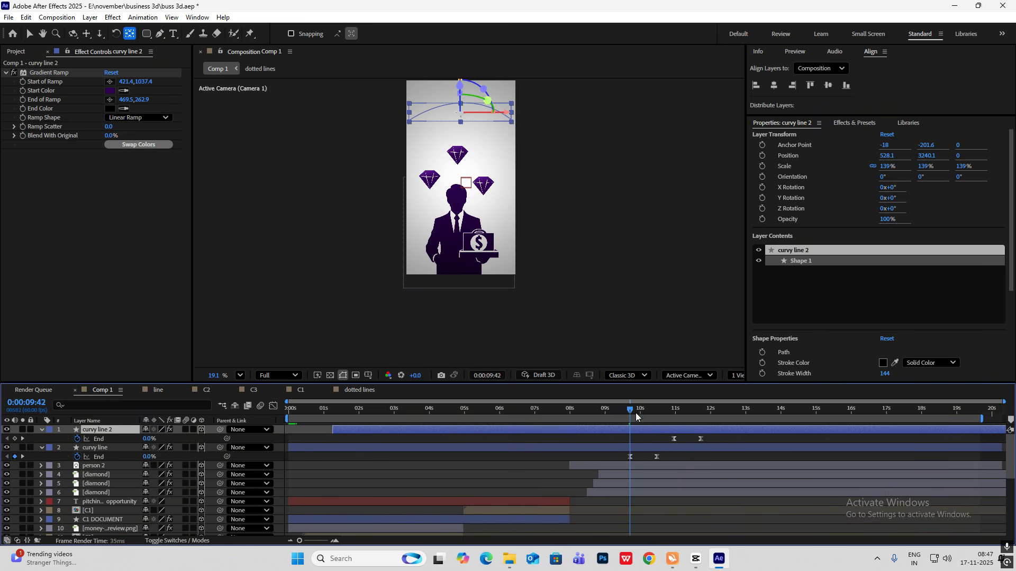
pyautogui.moveTo(636, 417); pyautogui.dragTo(676, 448)
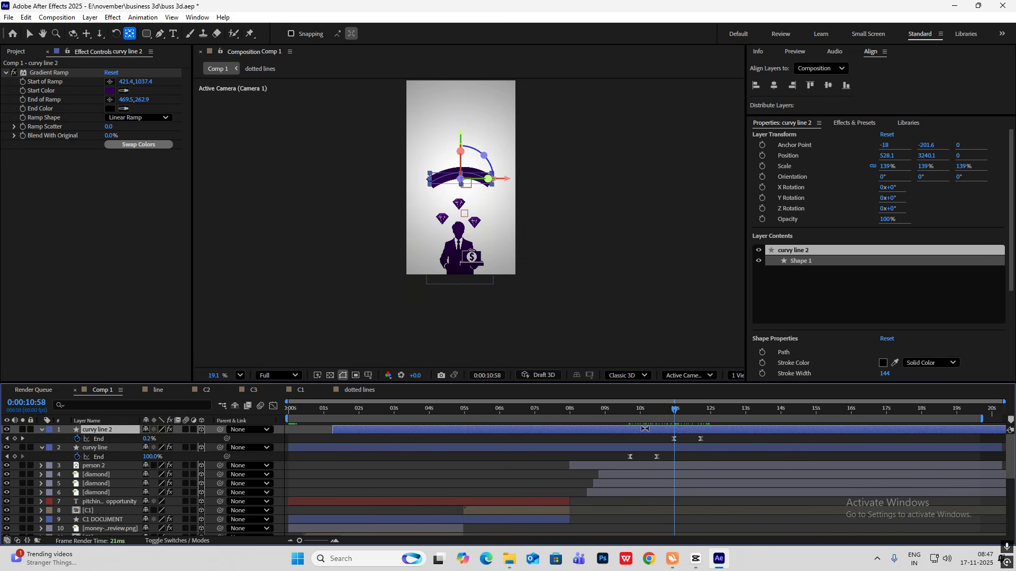
# Move curvy line 2 straight above the first banner, to position 514.2, 2874.7.
pyautogui.press('v')
pyautogui.scroll(1, 452, 156)
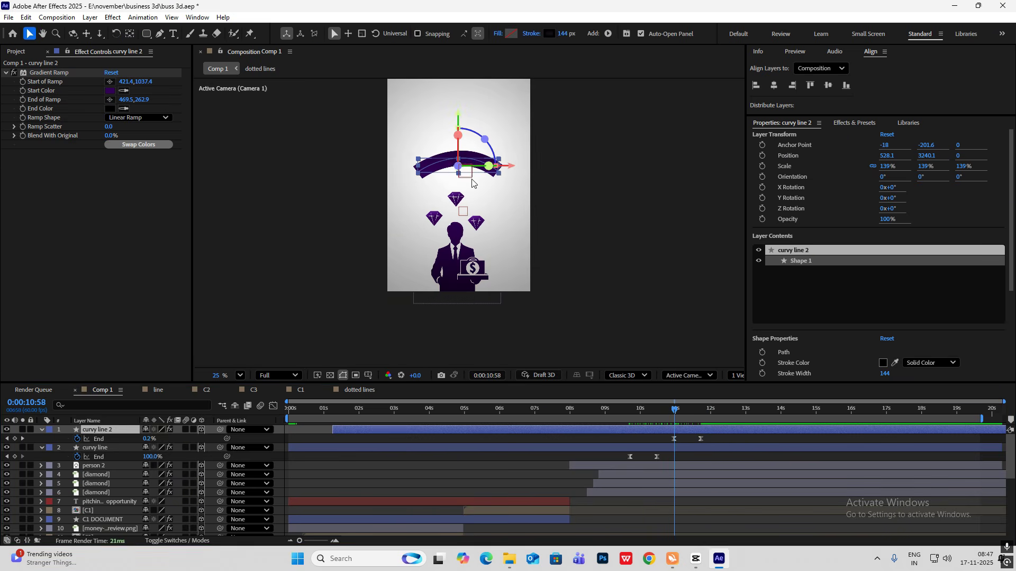
pyautogui.scroll(1, 456, 165)
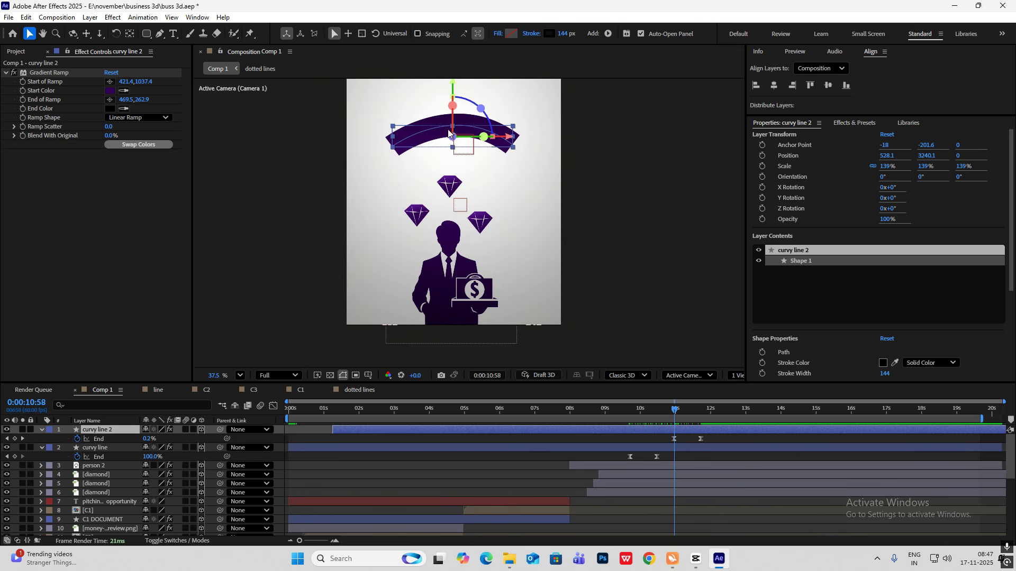
pyautogui.moveTo(452, 134); pyautogui.dragTo(451, 96)
# Scale curvy line 2 up to 216% so it is wider than the first banner, and shift the layer slightly earlier.
pyautogui.moveTo(675, 410); pyautogui.dragTo(714, 427)
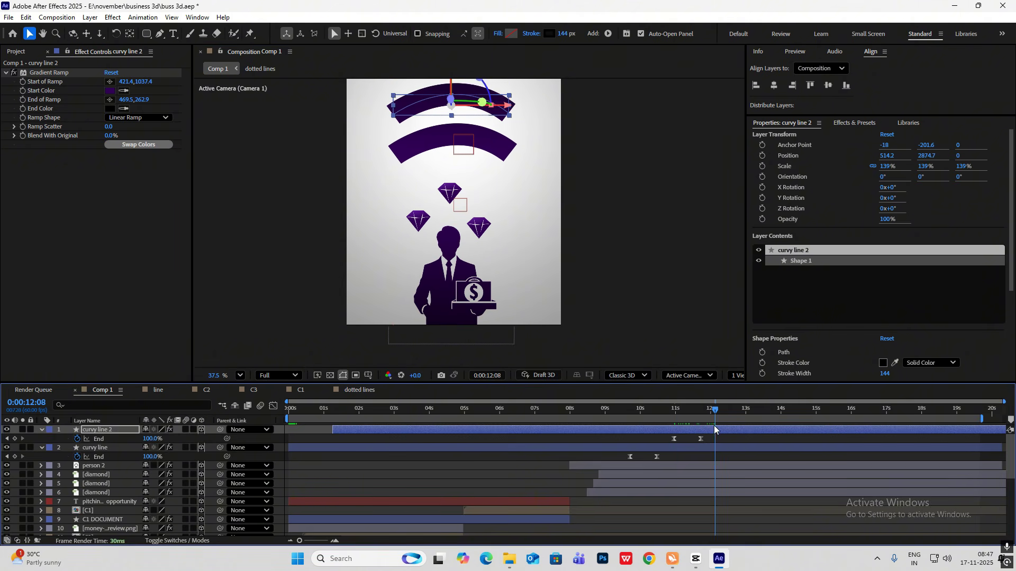
pyautogui.press('s')
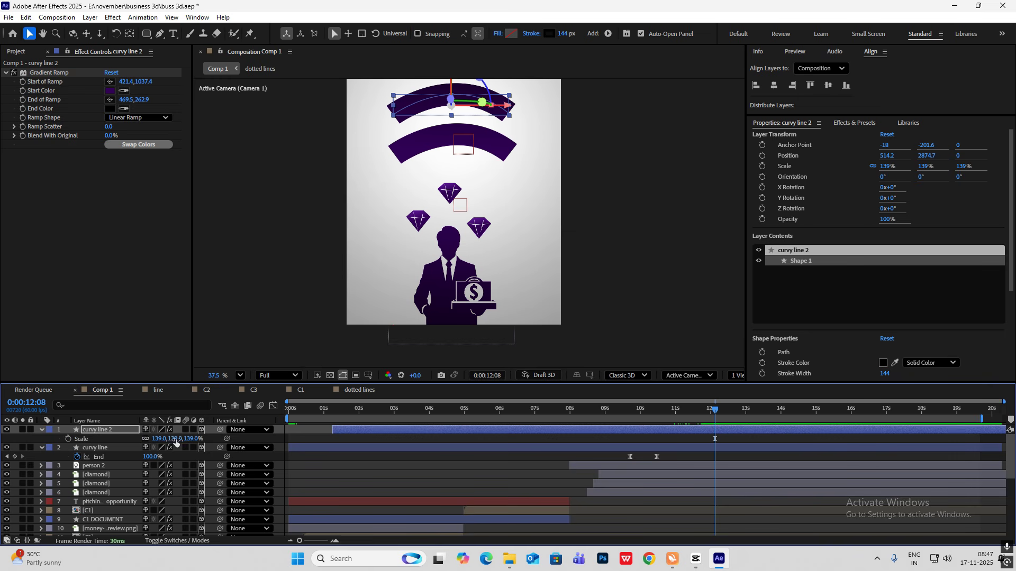
pyautogui.moveTo(174, 438); pyautogui.dragTo(220, 440)
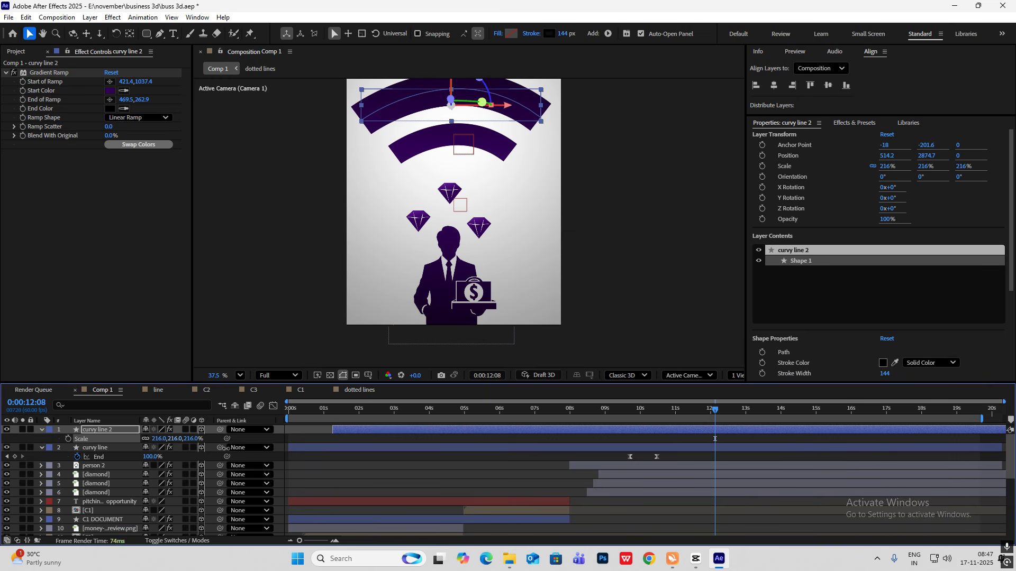
pyautogui.scroll(-3, 480, 233)
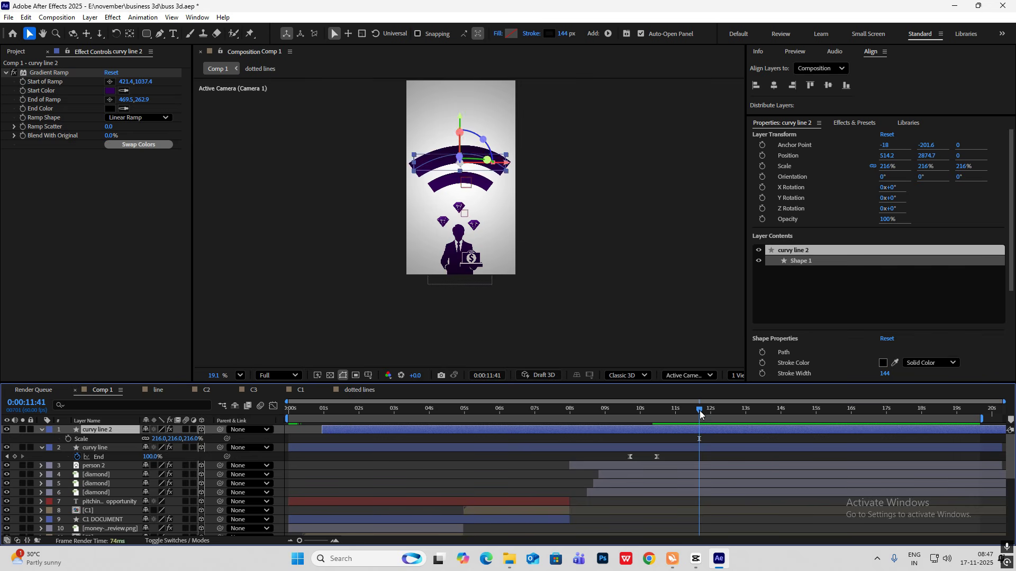
# Preview the two-banner animation from 0:00:07:46 and compare it with the reference video in CapCut.
pyautogui.moveTo(703, 412); pyautogui.dragTo(562, 411)
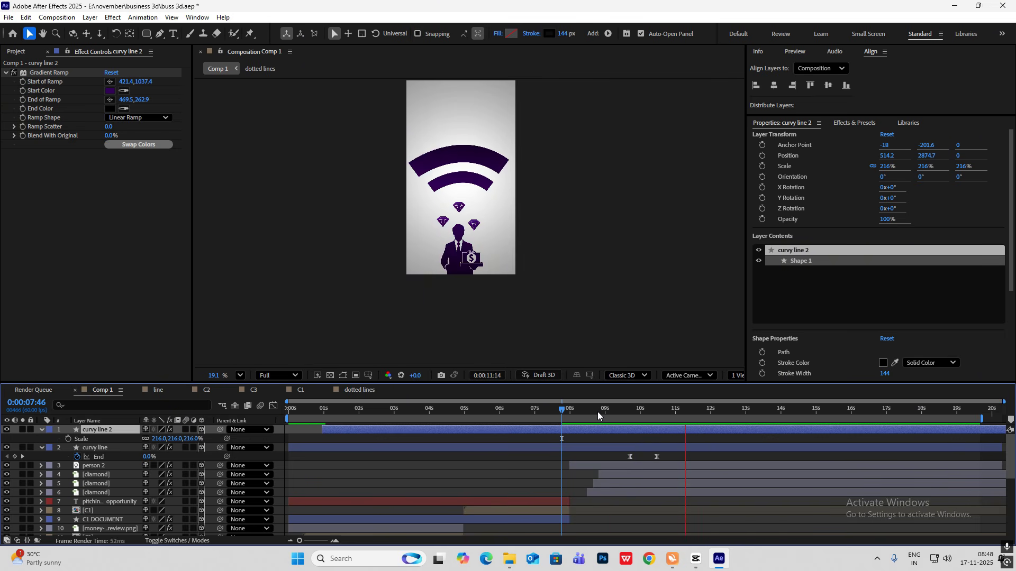
pyautogui.click(500, 199)
pyautogui.click(704, 559)
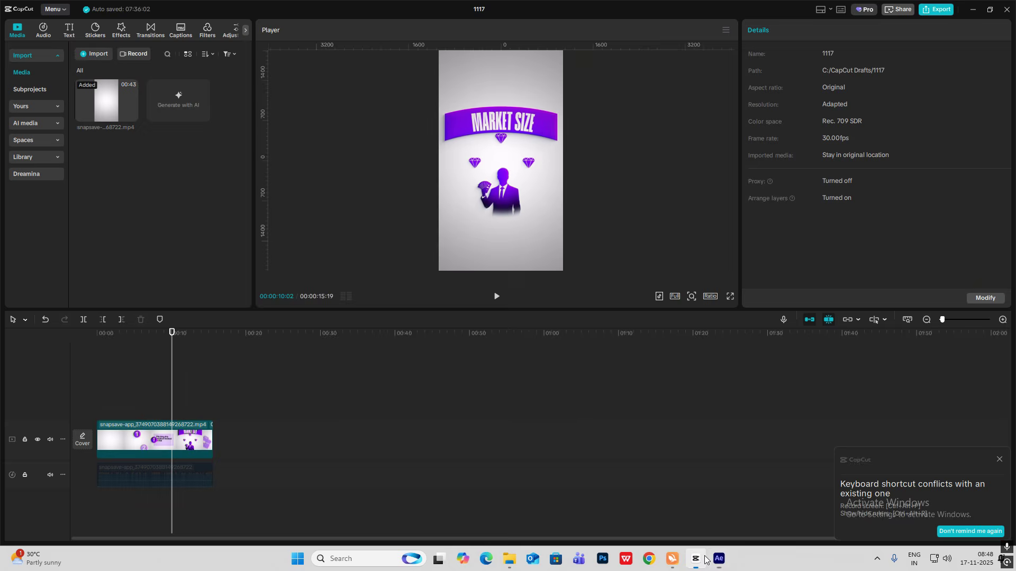
pyautogui.hotkey('alt', 'Tab')
# Duplicate curvy line 2 and shift the copy in time so its reveal starts just after 11 seconds.
pyautogui.click(82, 432)
pyautogui.hotkey('ctrl', 'd')
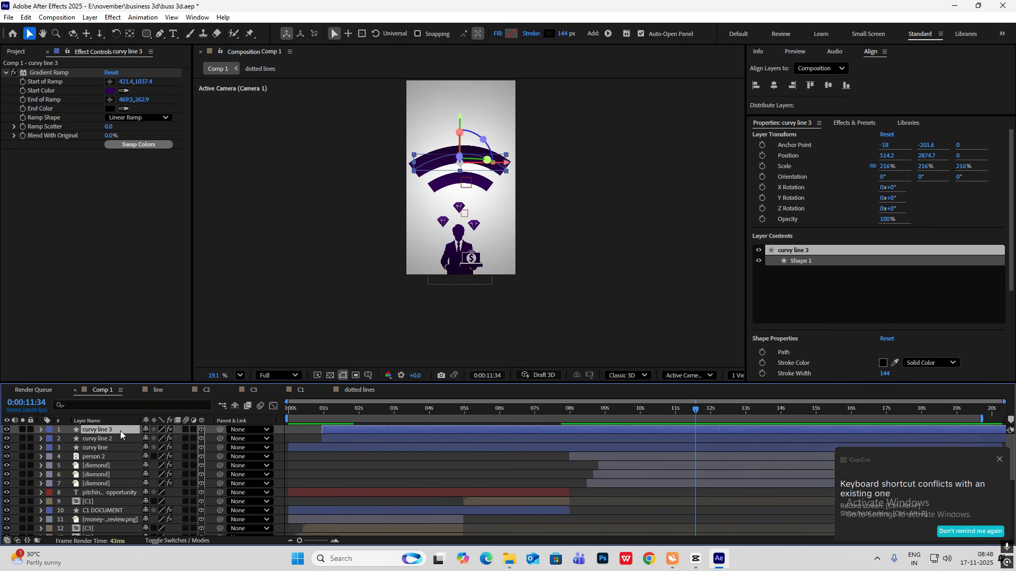
pyautogui.press('u')
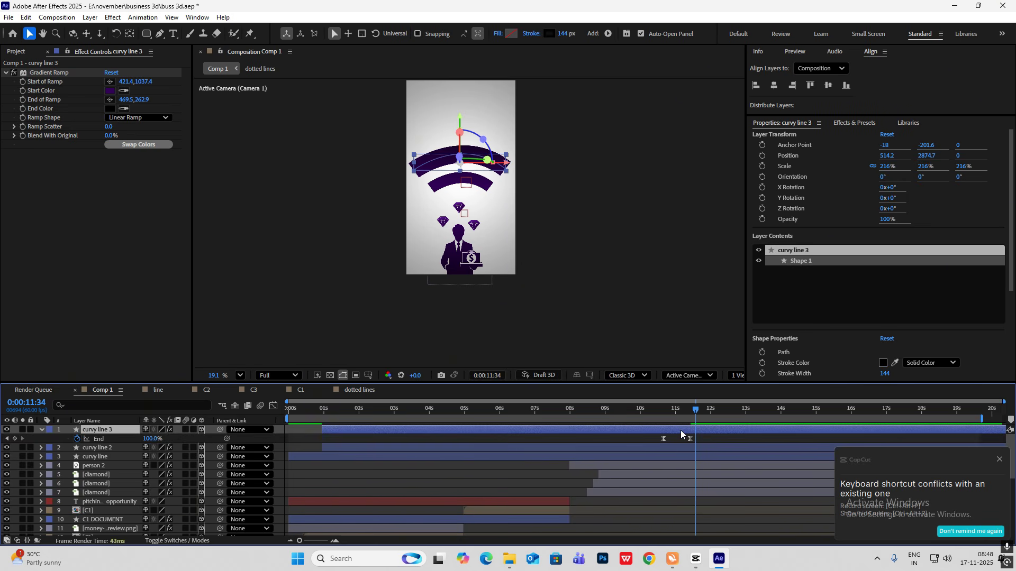
pyautogui.click(679, 448)
pyautogui.press('u')
pyautogui.moveTo(682, 431); pyautogui.dragTo(711, 410)
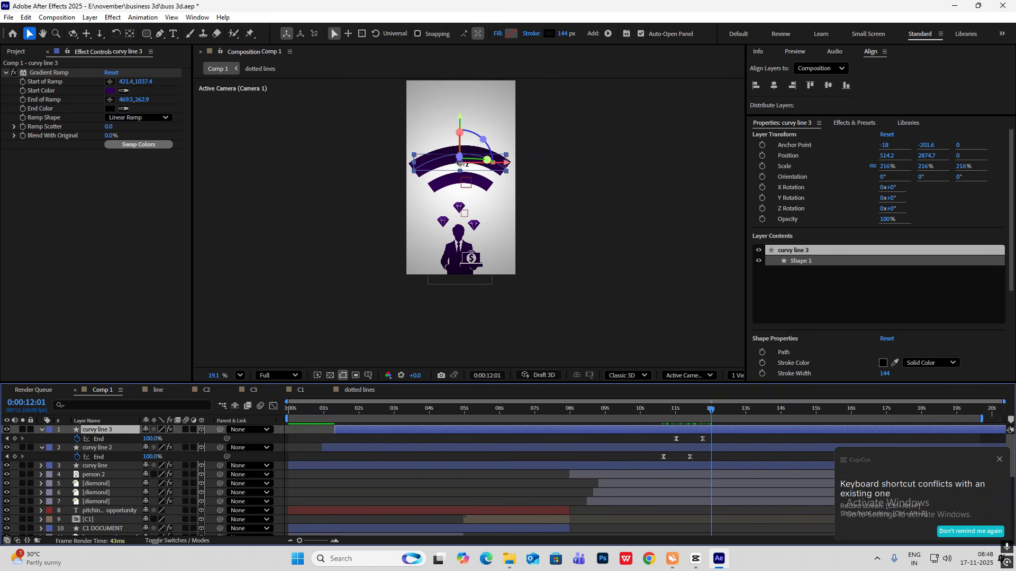
# Move curvy line 3 above the second banner to 514.2, 2374.7, and scale it to 274%.
pyautogui.moveTo(460, 164); pyautogui.dragTo(460, 134)
pyautogui.press('s')
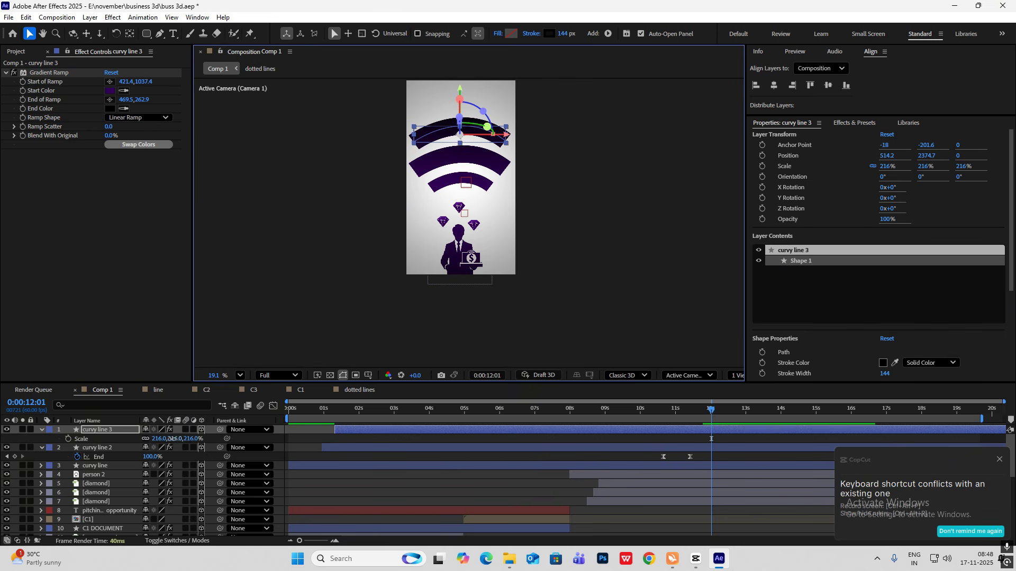
pyautogui.moveTo(175, 439); pyautogui.dragTo(207, 444)
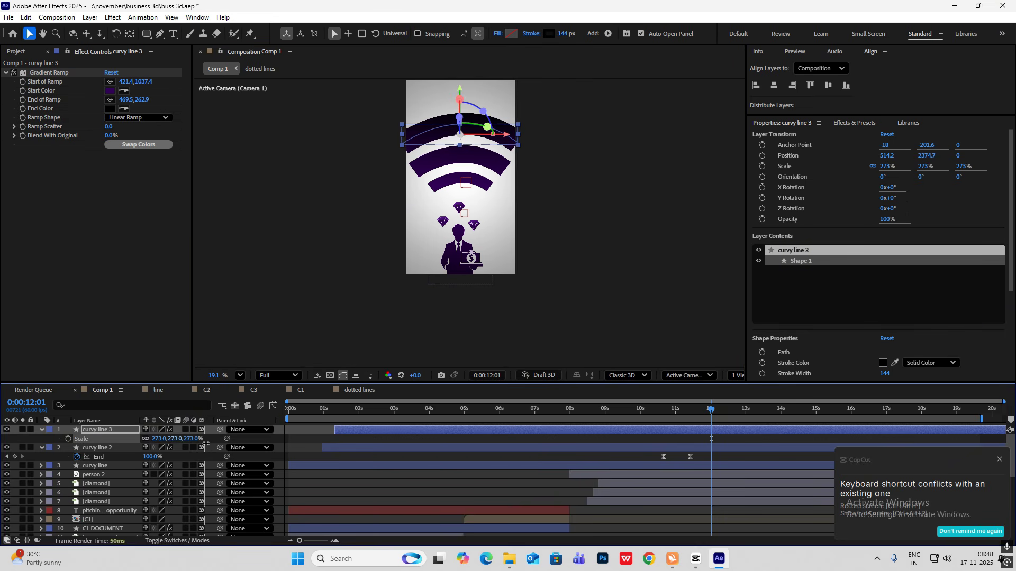
pyautogui.press('u')
# Duplicate cam caontrol 3 as cam caontrol 4 and delete the duplicate's copied position keyframes.
pyautogui.click(690, 410)
pyautogui.scroll(-5, 682, 450)
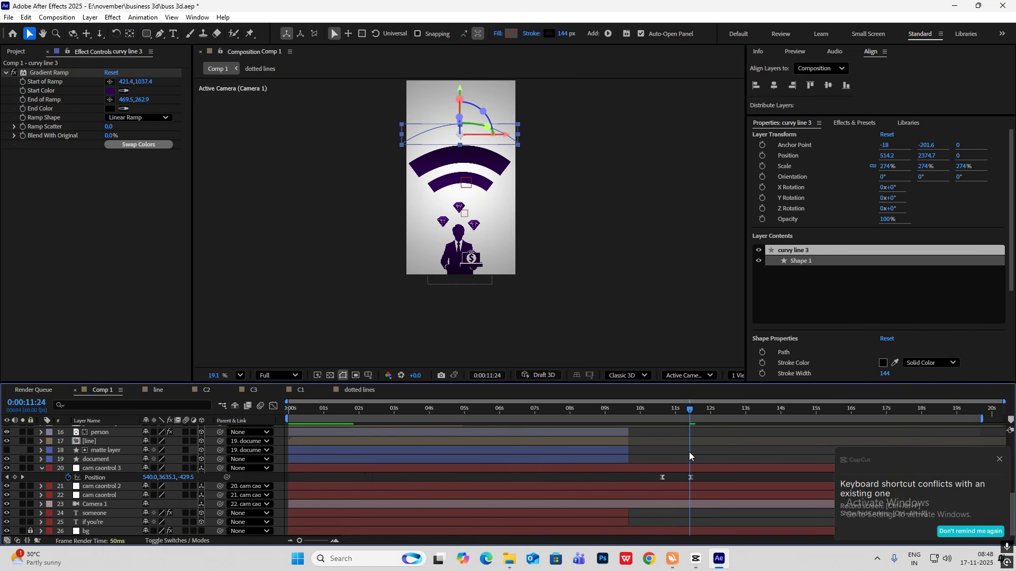
pyautogui.click(43, 469)
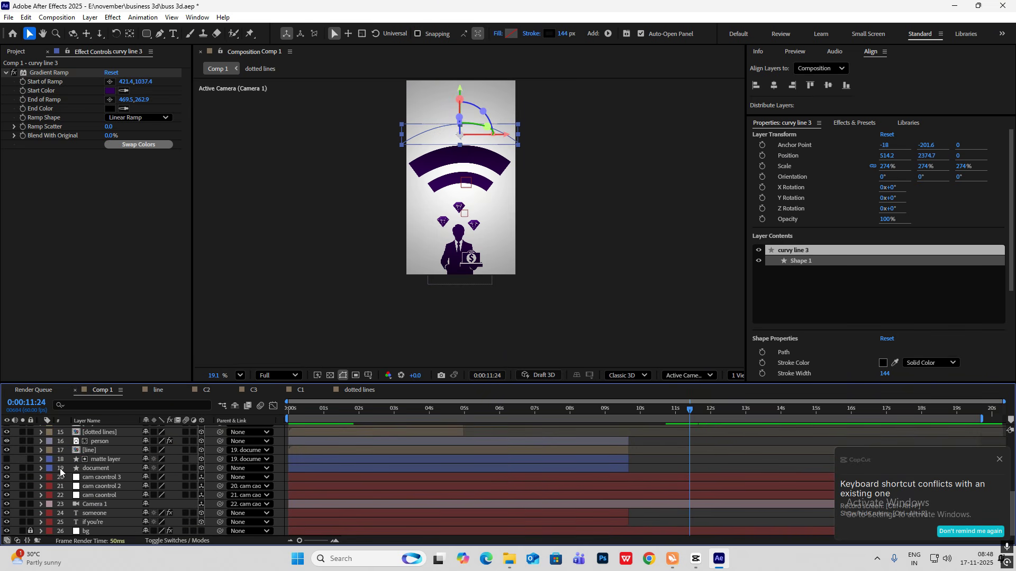
pyautogui.click(103, 477)
pyautogui.hotkey('ctrl', 'd')
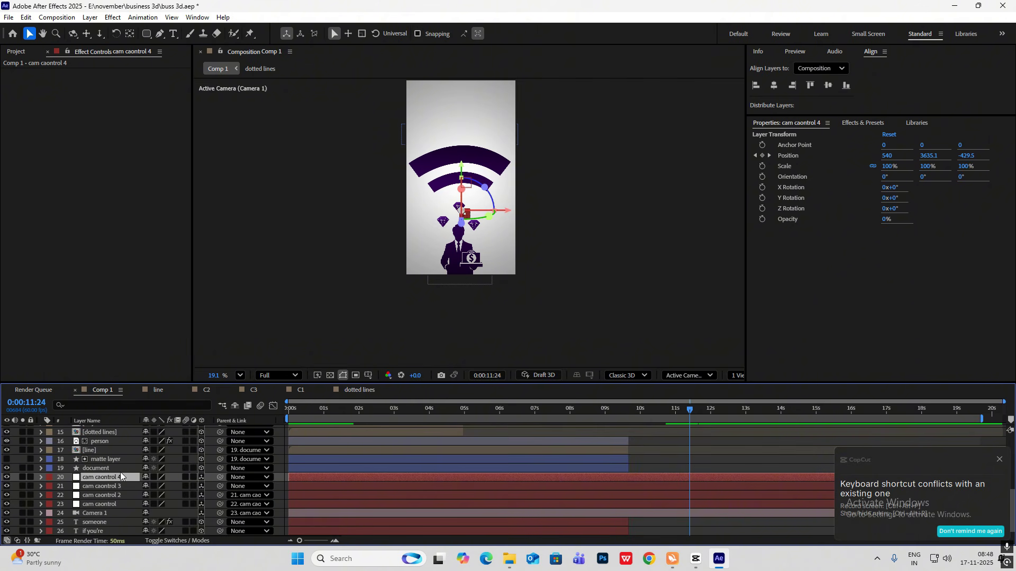
pyautogui.press('p')
pyautogui.moveTo(716, 486); pyautogui.dragTo(620, 492)
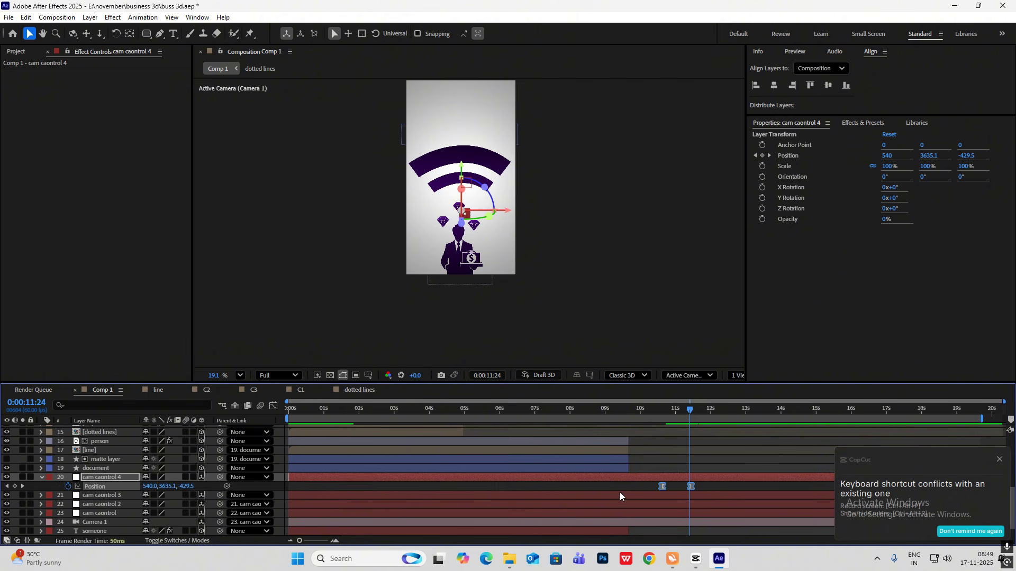
pyautogui.press('Delete')
# Set a position keyframe on cam caontrol 4 at 0:00:11:26 and parent cam caontrol 3 to it.
pyautogui.moveTo(689, 412); pyautogui.dragTo(526, 412)
pyautogui.click(691, 410)
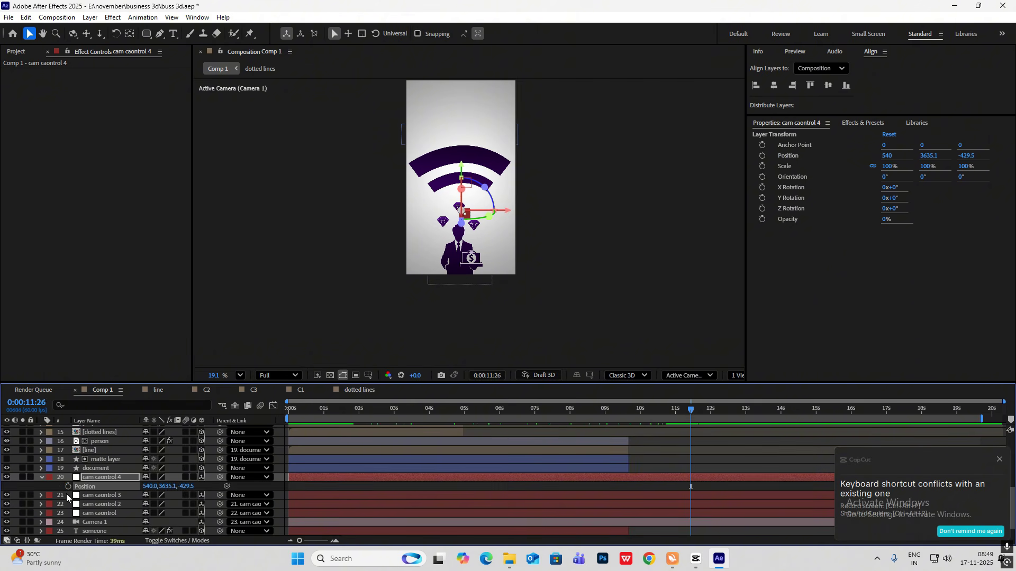
pyautogui.click(68, 487)
pyautogui.moveTo(693, 409); pyautogui.dragTo(717, 414)
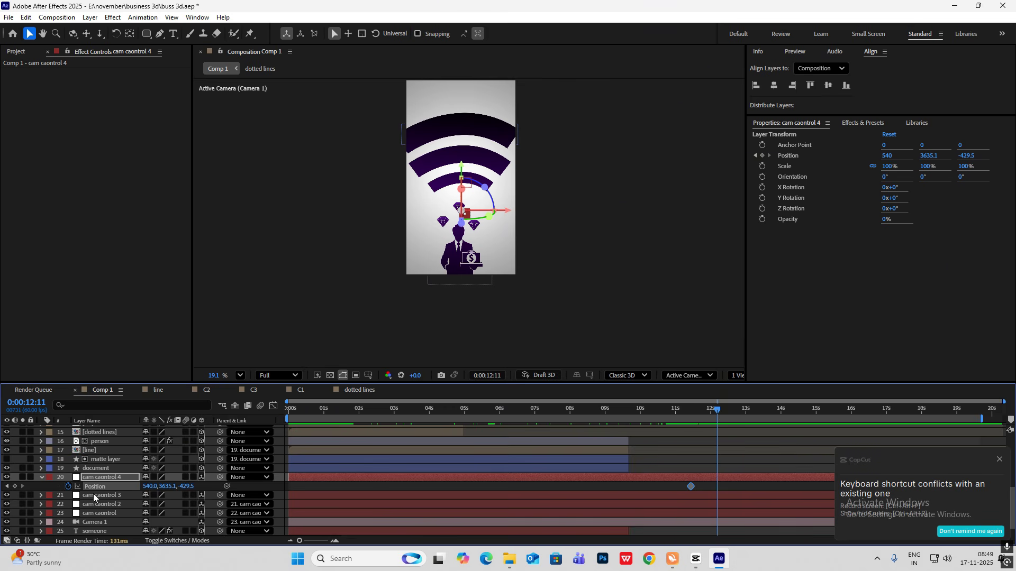
pyautogui.moveTo(220, 495); pyautogui.dragTo(174, 480)
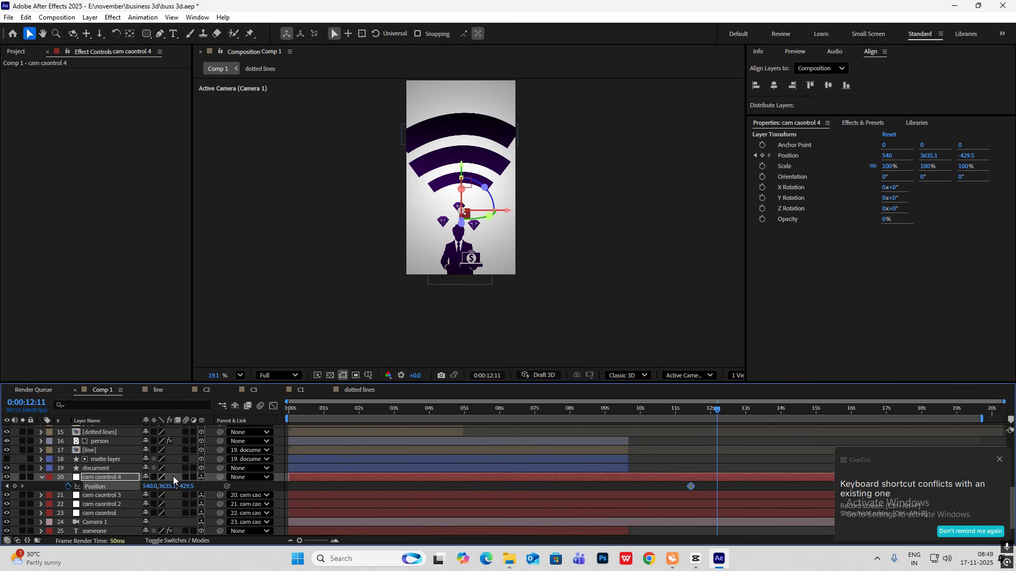
# Keyframe cam caontrol 4's position at 0:00:12:18 to 540, 3304.1, -1013.5, moving the camera up and back.
pyautogui.moveTo(719, 416); pyautogui.dragTo(723, 416)
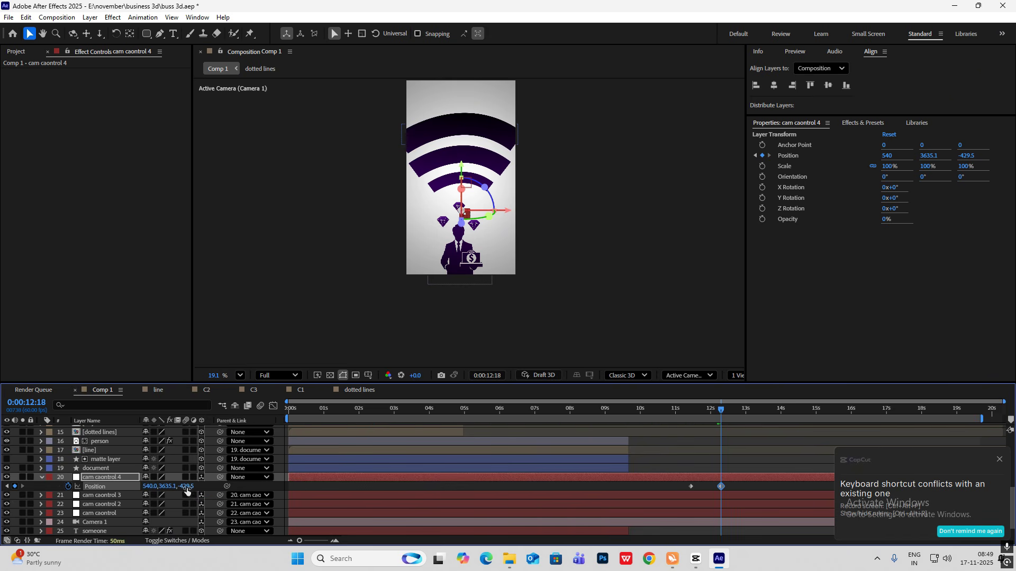
pyautogui.moveTo(187, 493); pyautogui.dragTo(65, 506)
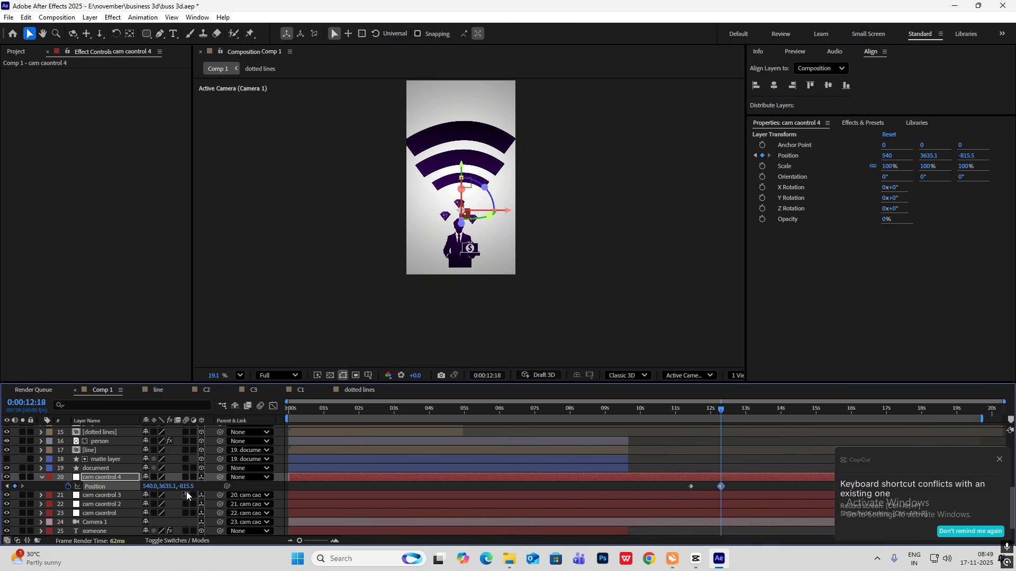
pyautogui.moveTo(187, 495); pyautogui.dragTo(96, 501)
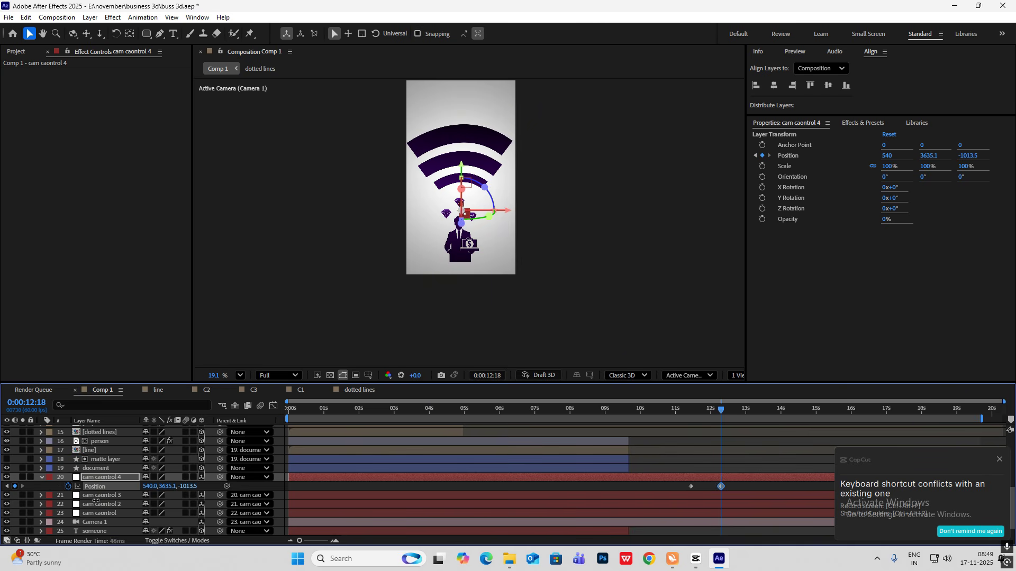
pyautogui.moveTo(185, 486); pyautogui.dragTo(174, 487)
# Apply Easy Ease to cam caontrol 4's position keyframes and shape the speed curve so it peaks early.
pyautogui.moveTo(736, 483); pyautogui.dragTo(652, 494)
pyautogui.press('F9')
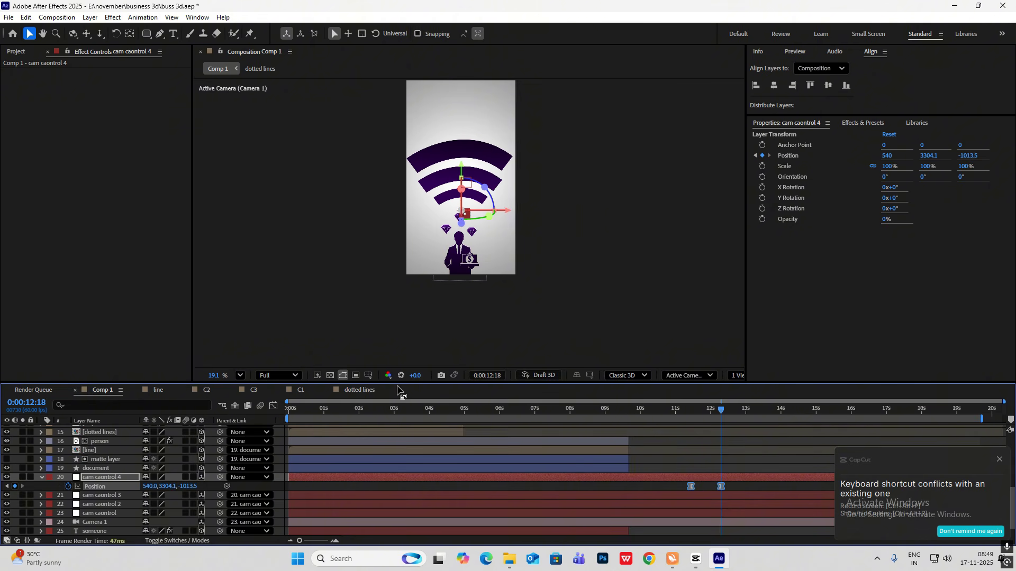
pyautogui.click(273, 406)
pyautogui.scroll(2, 707, 514)
pyautogui.moveTo(778, 495); pyautogui.dragTo(678, 515)
pyautogui.click(275, 407)
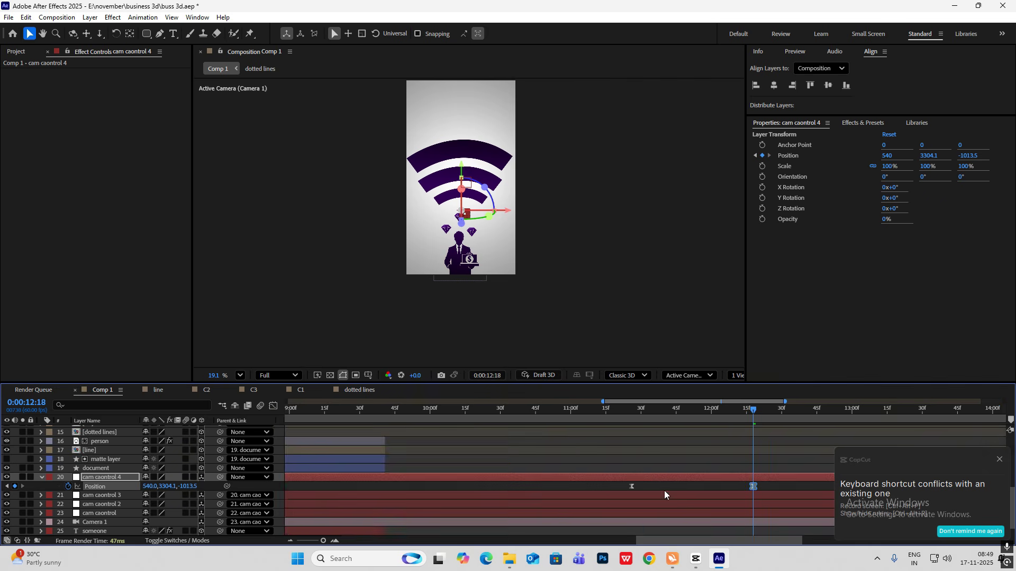
# Move cam caontrol 4's last position keyframe slightly earlier, to just past 12 seconds, and preview from 0:00:11:27.
pyautogui.scroll(-3, 712, 482)
pyautogui.click(726, 485)
pyautogui.moveTo(725, 486); pyautogui.dragTo(717, 486)
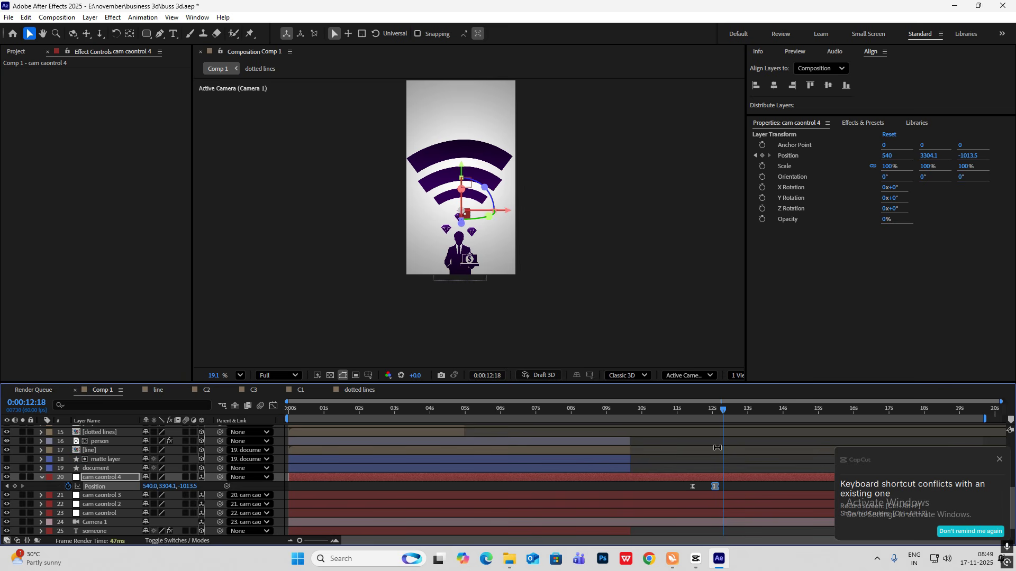
pyautogui.moveTo(723, 416); pyautogui.dragTo(694, 417)
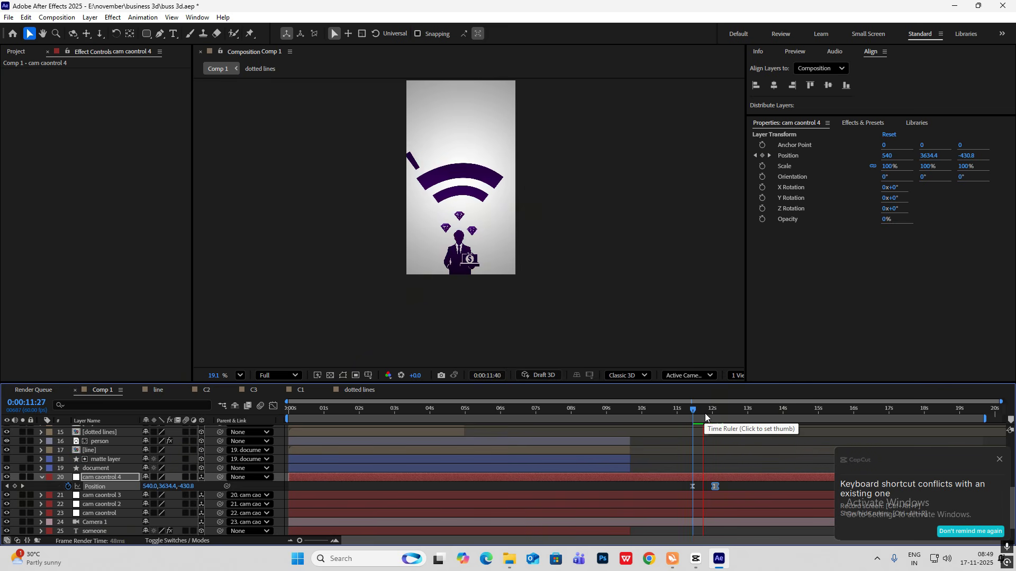
# End the work area at about 13 seconds and play the whole animation from the start.
pyautogui.moveTo(717, 418); pyautogui.dragTo(185, 423)
pyautogui.moveTo(289, 414); pyautogui.dragTo(747, 445)
pyautogui.press('n')
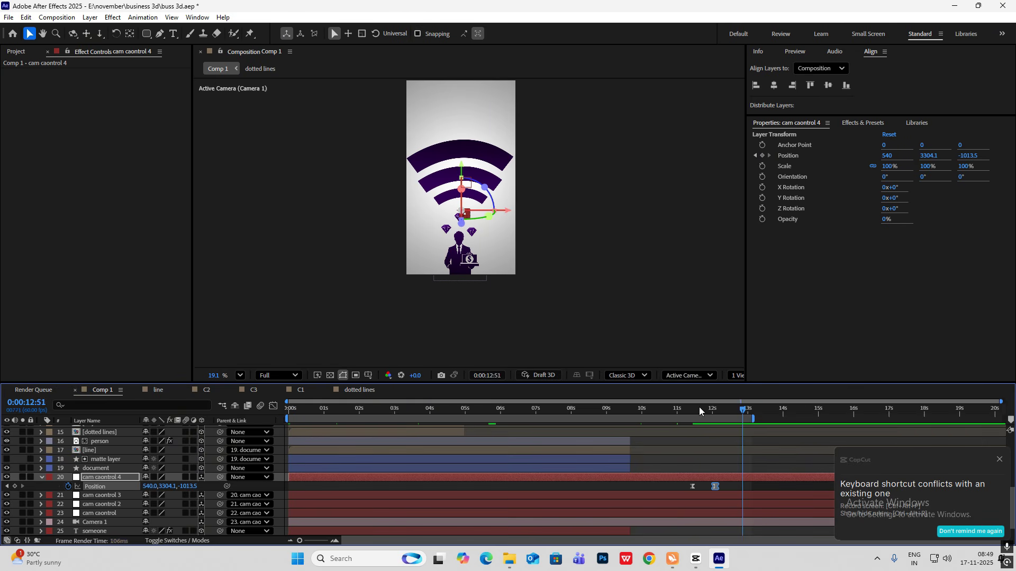
pyautogui.press('Home')
pyautogui.press('space')
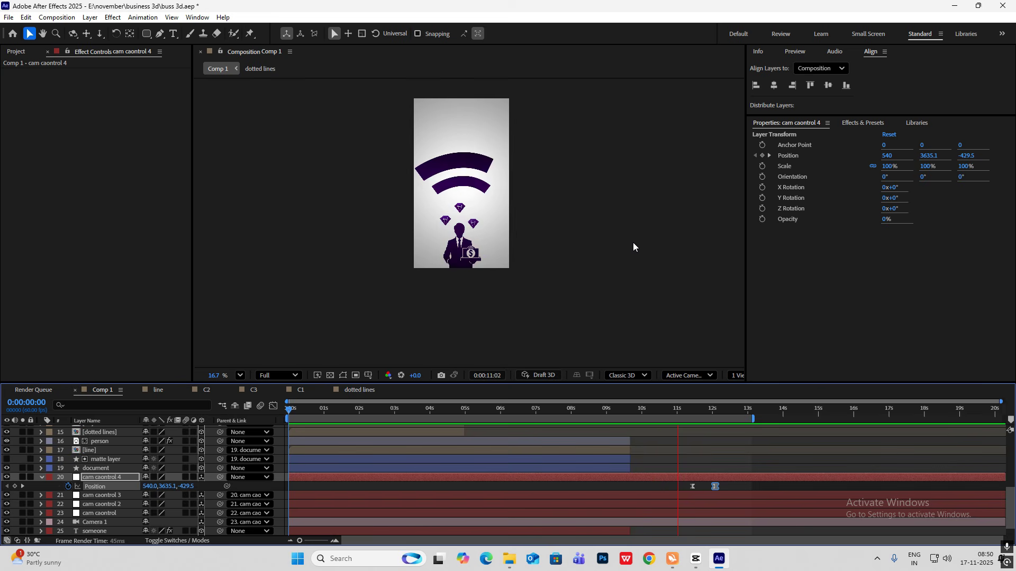
pyautogui.press('space')
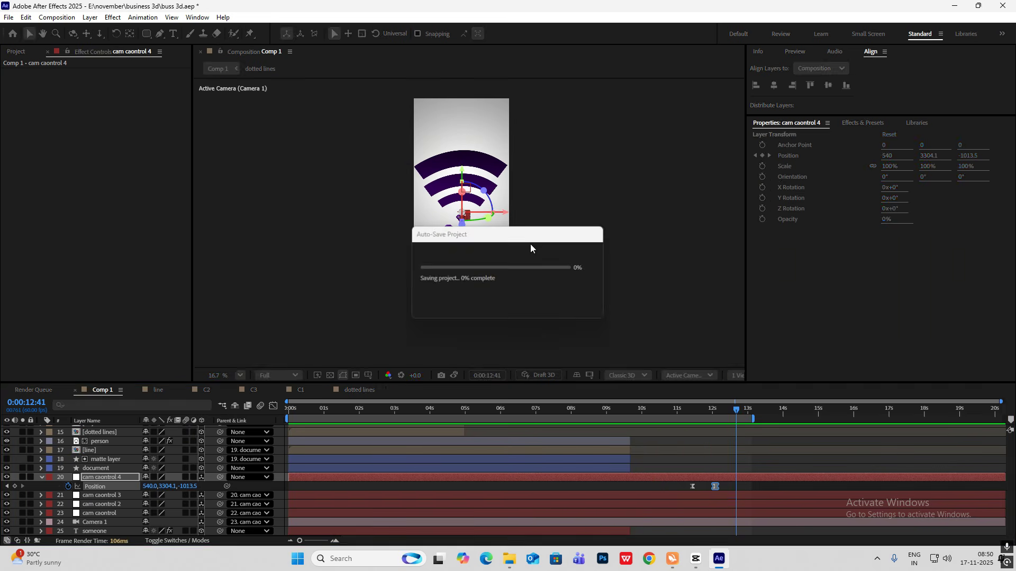
# Switch to the reference video in CapCut and review the banner shot from about 11 seconds and the remaining scenes through to the end.
pyautogui.click(696, 559)
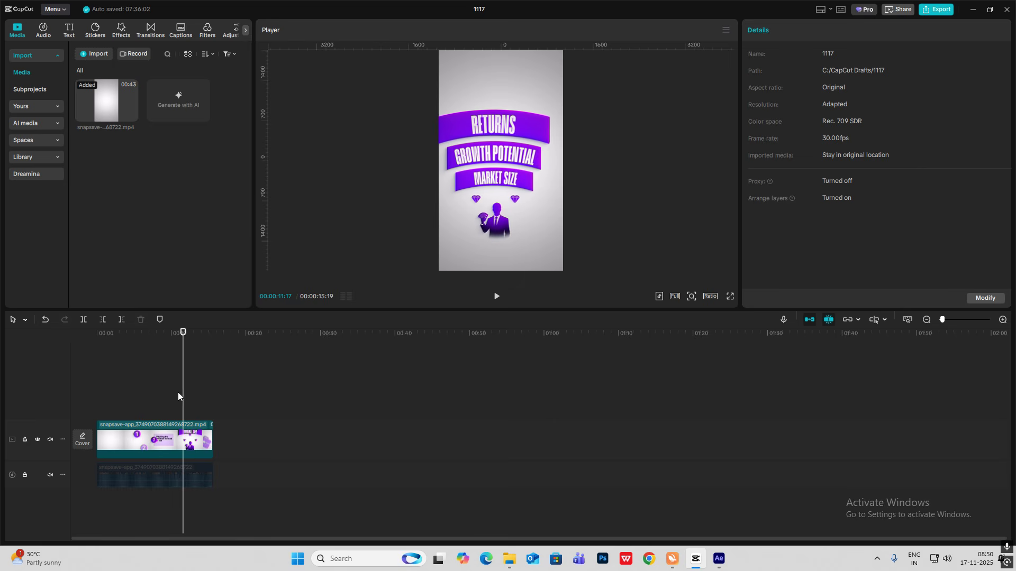
pyautogui.moveTo(185, 401)
pyautogui.mouseDown()
pyautogui.moveTo(209, 408)
pyautogui.moveTo(184, 412)
pyautogui.moveTo(211, 419)
pyautogui.moveTo(184, 420)
pyautogui.mouseUp()
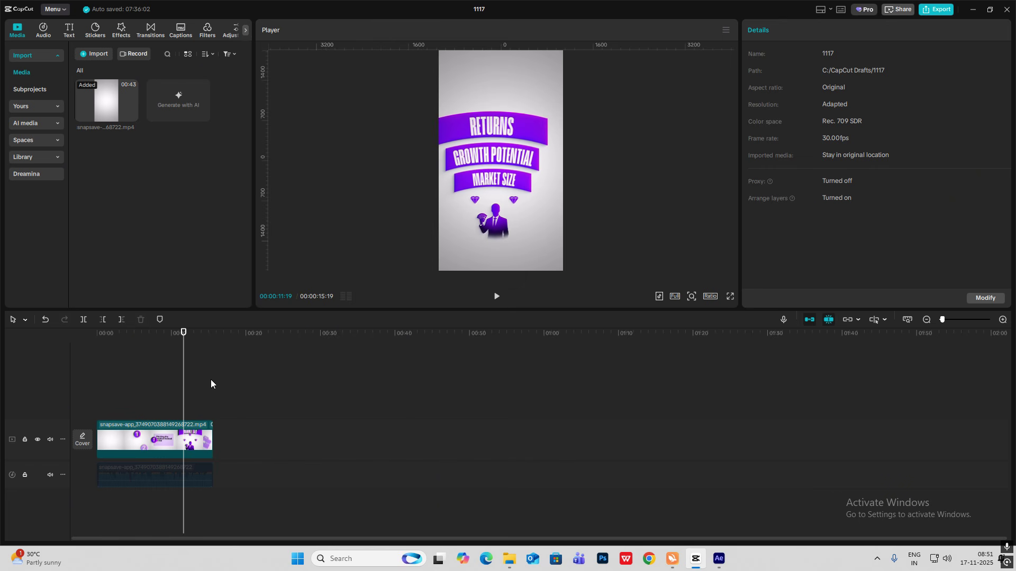
pyautogui.moveTo(183, 417); pyautogui.dragTo(184, 418)
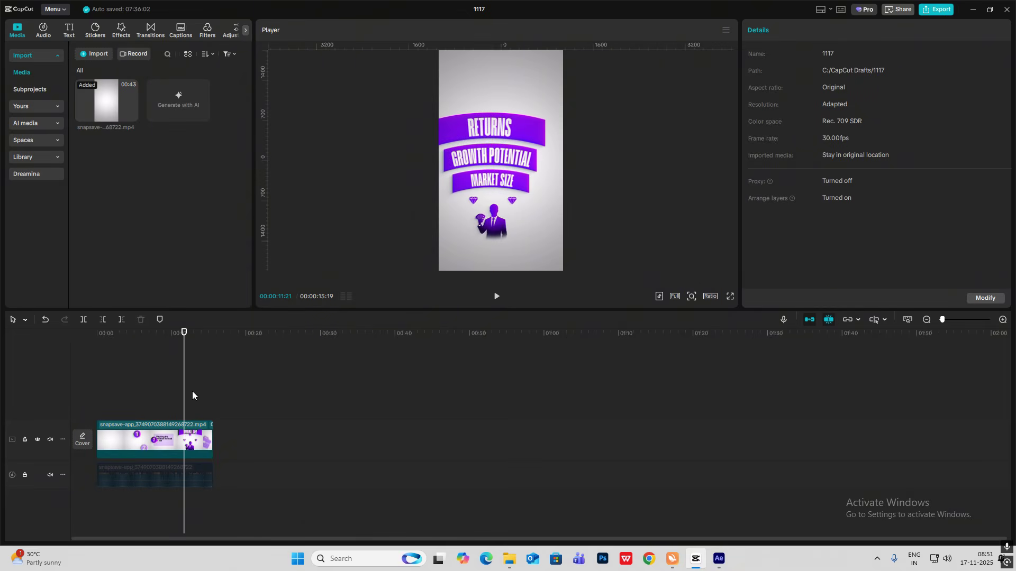
pyautogui.moveTo(184, 392); pyautogui.dragTo(195, 396)
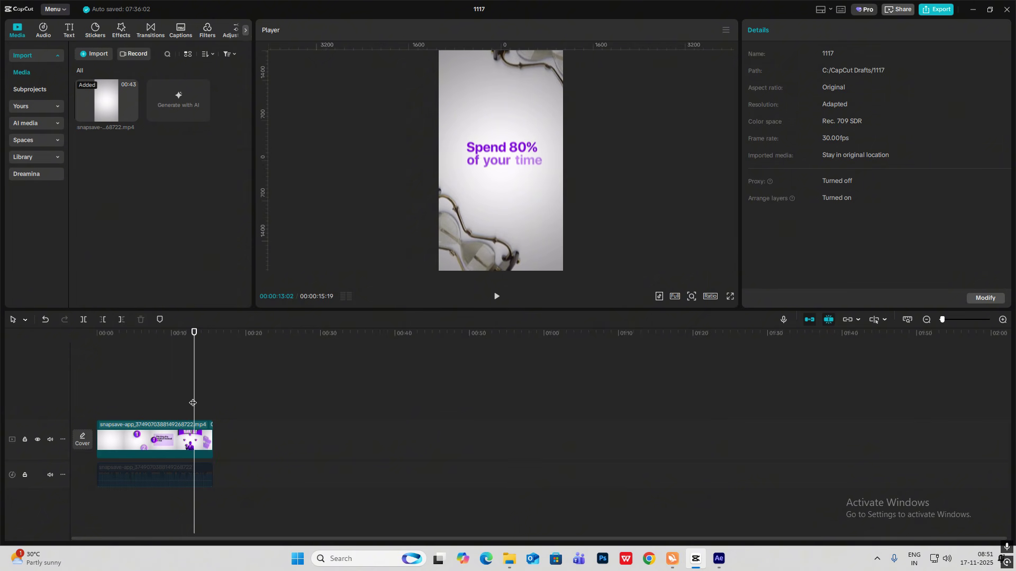
pyautogui.moveTo(194, 403); pyautogui.dragTo(203, 406)
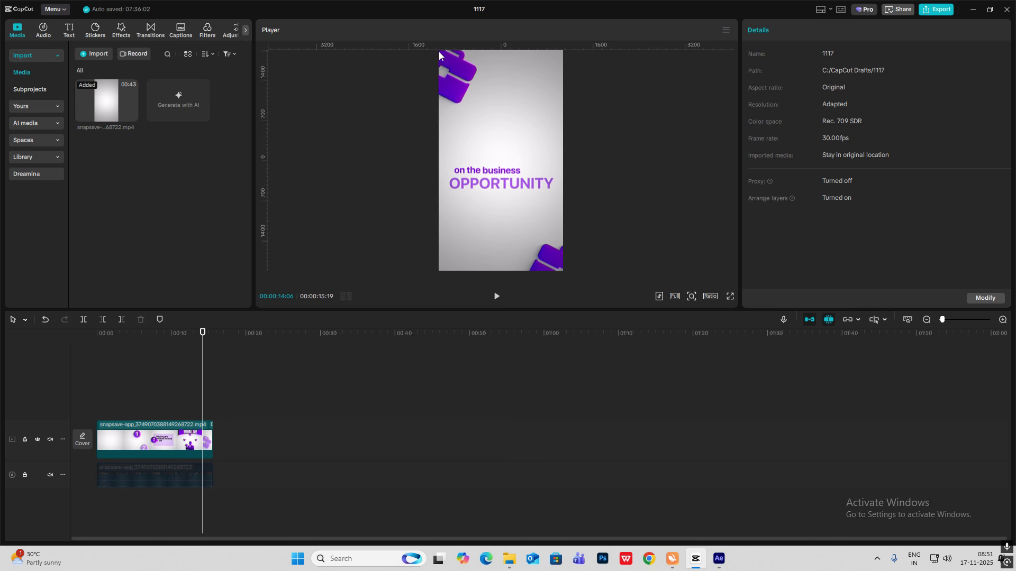
pyautogui.moveTo(202, 411); pyautogui.dragTo(222, 417)
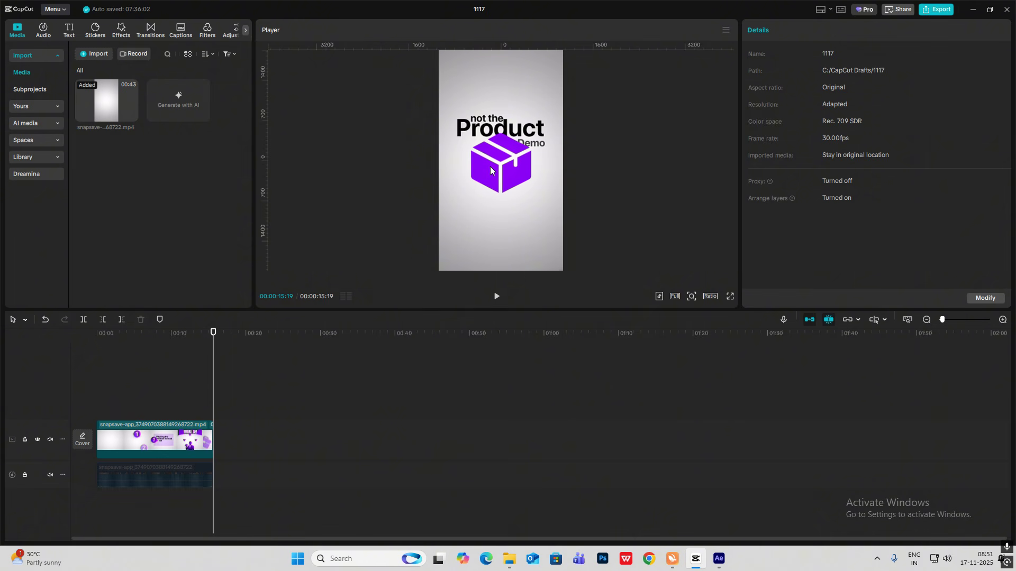